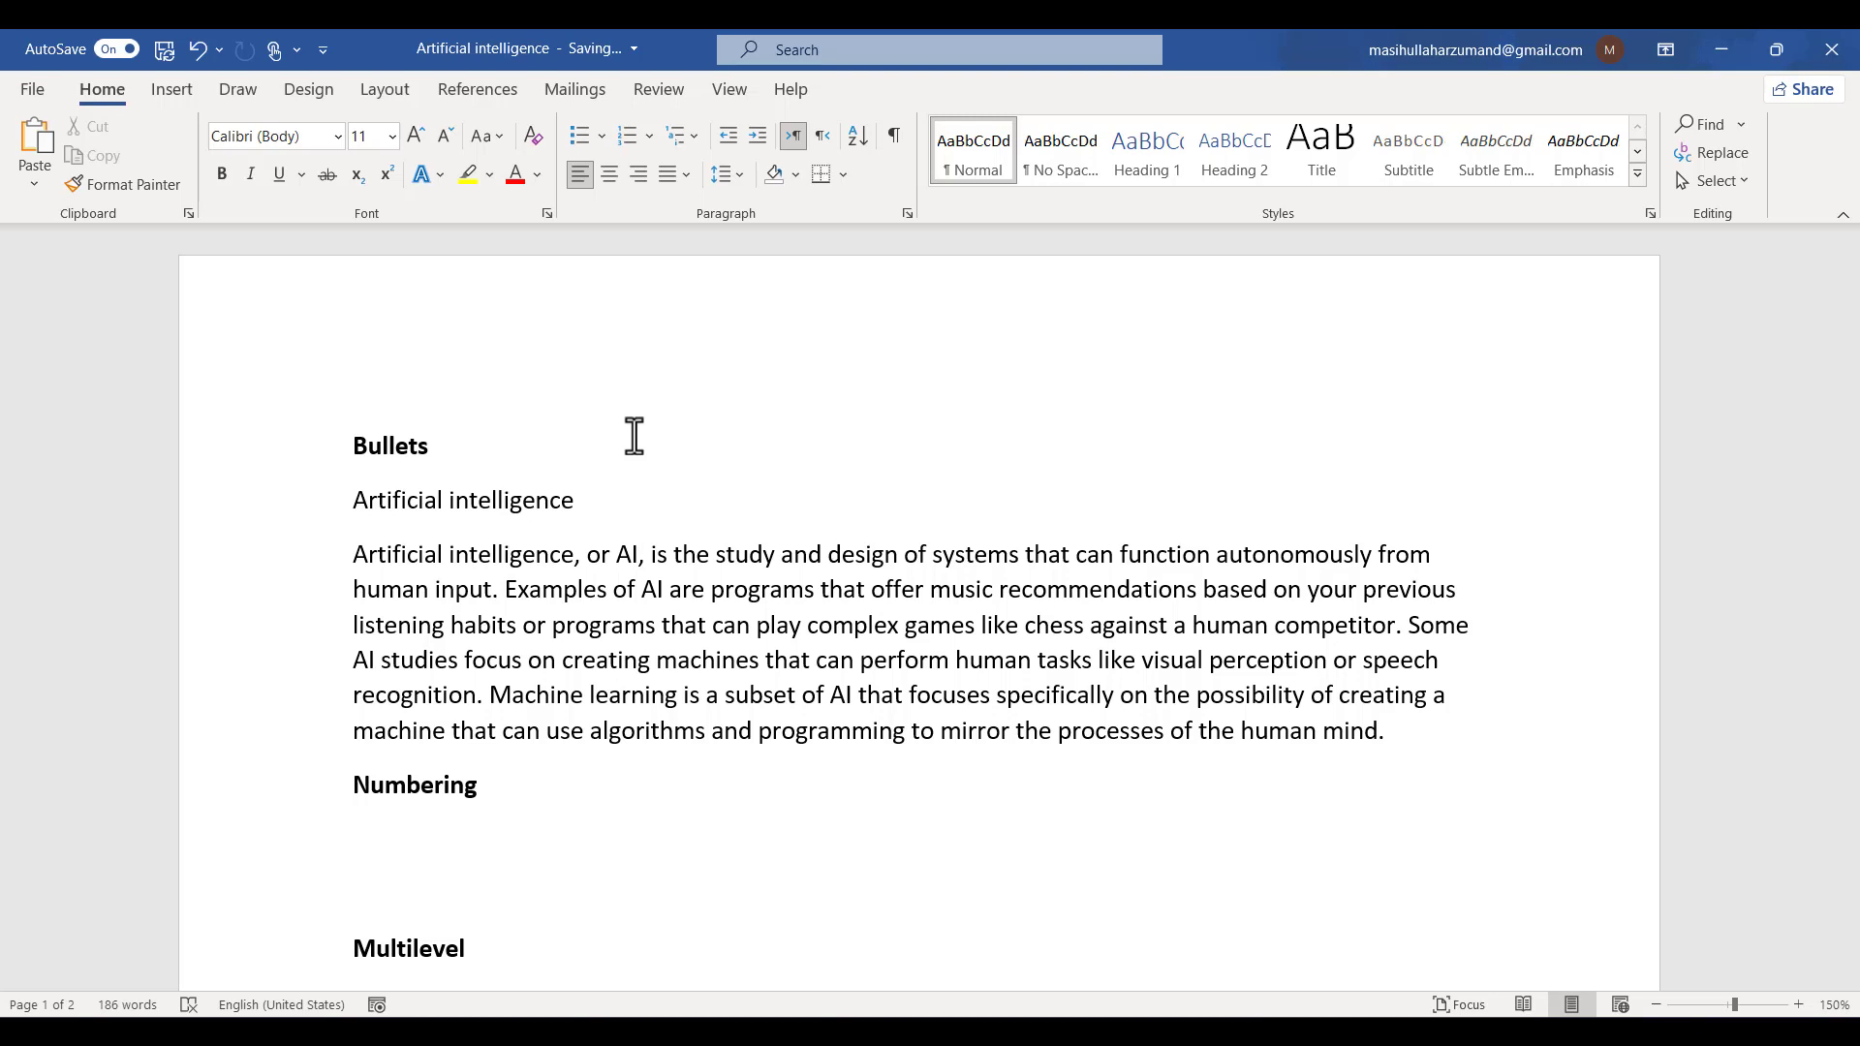
- Copy the five lines from Server Computer to Tablets and Smartphone and paste them on a new line below the Bullets heading
{"action": "scroll", "coordinate": [643, 676], "scroll_direction": "down", "scroll_amount": 5}
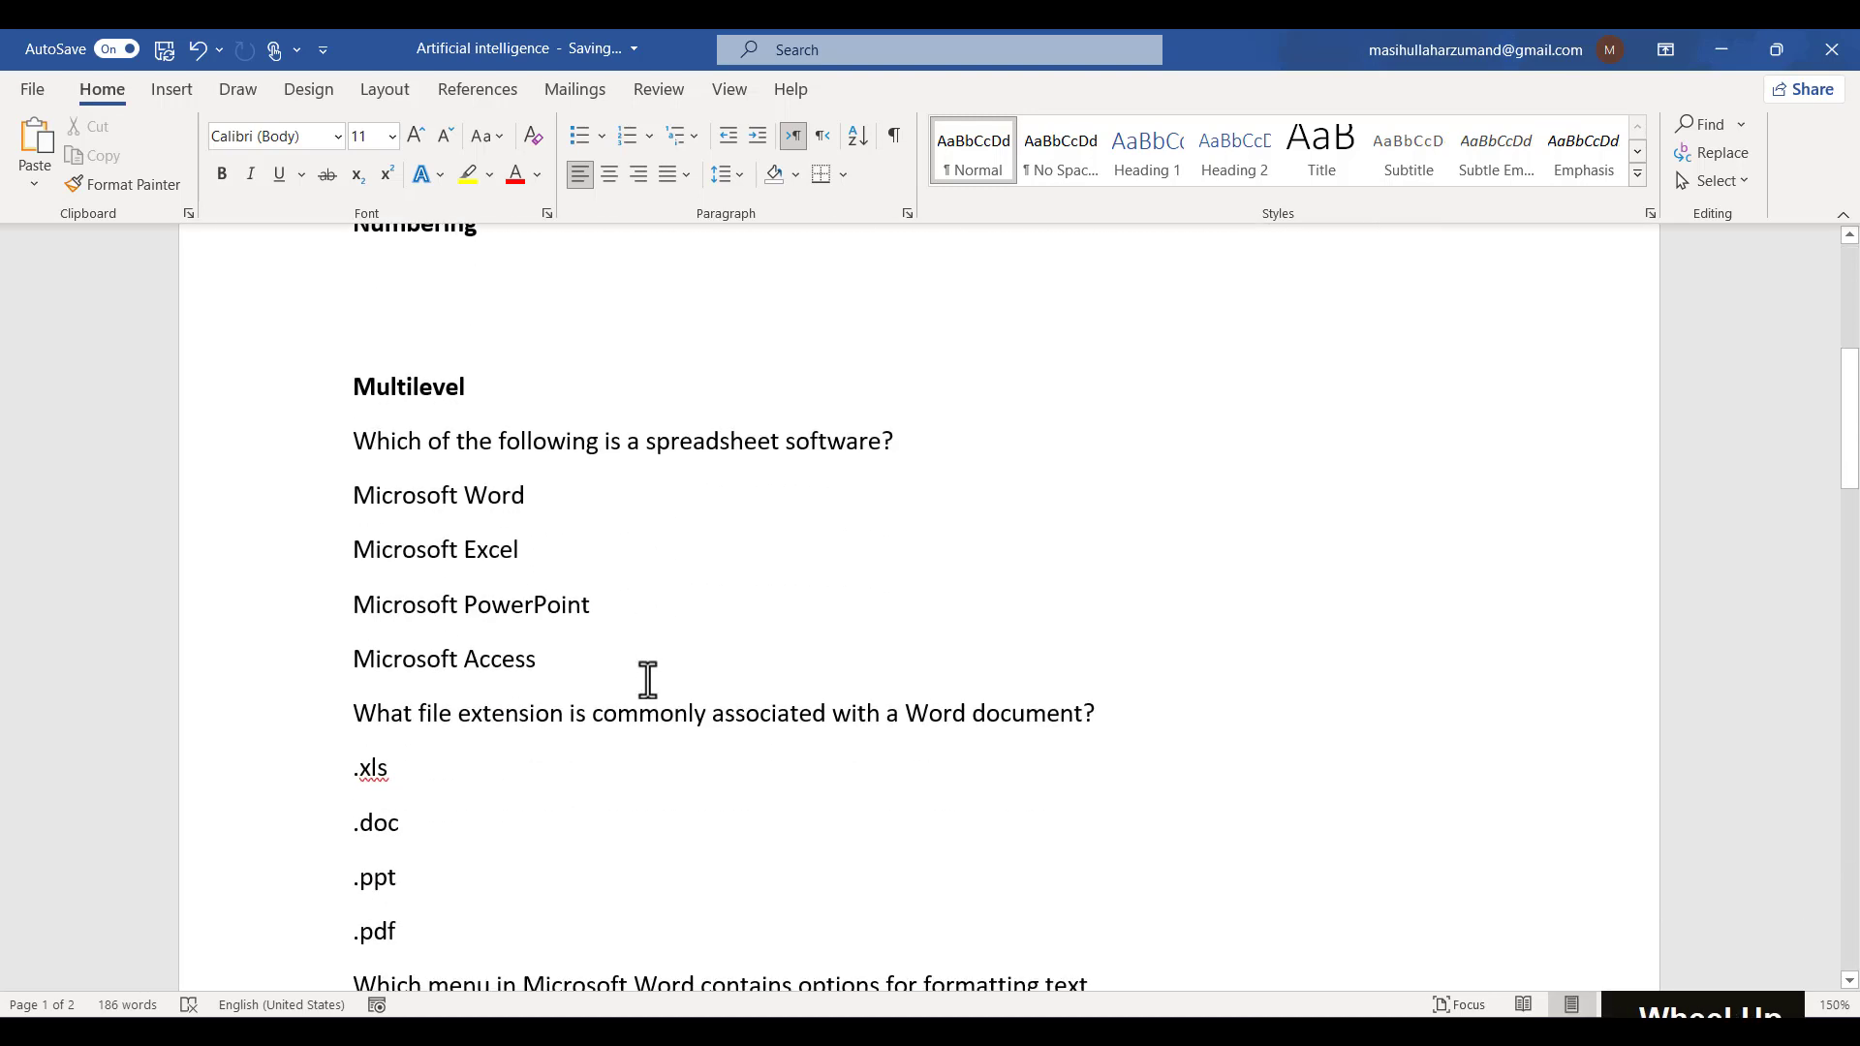
{"action": "scroll", "coordinate": [647, 678], "scroll_direction": "down", "scroll_amount": 15}
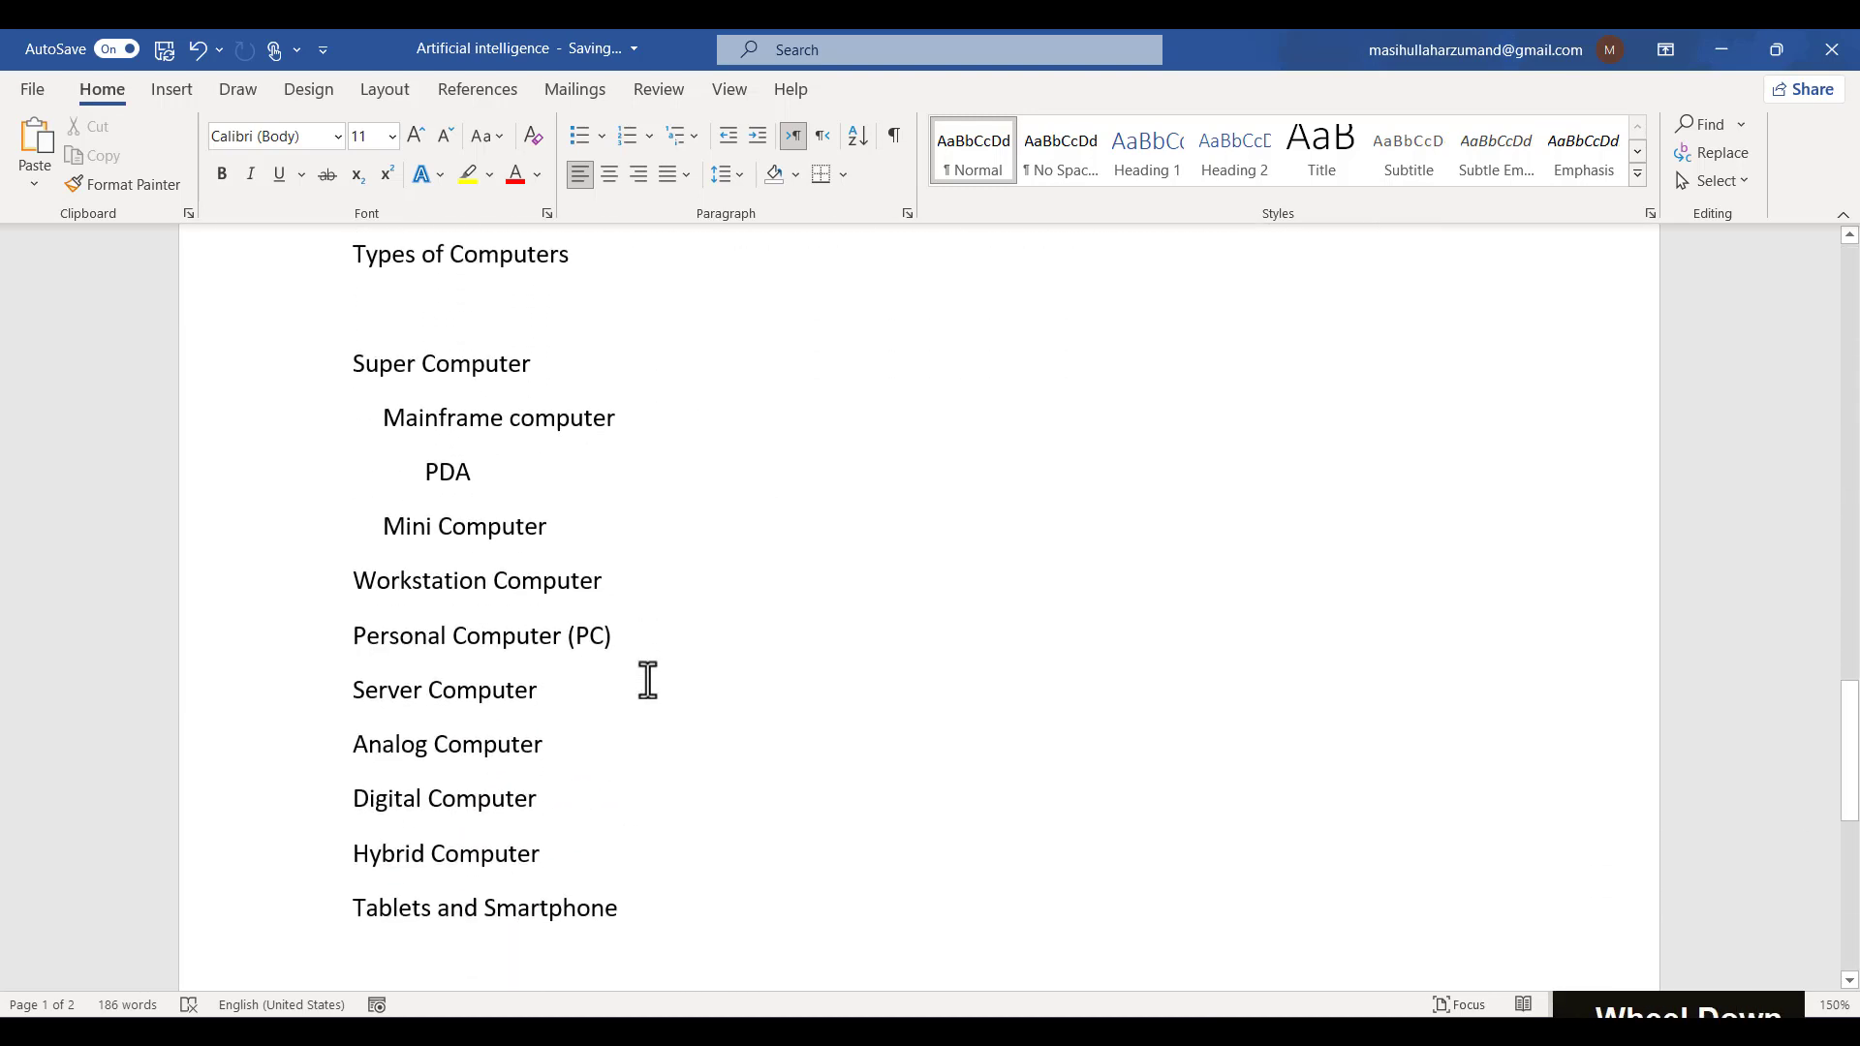
{"action": "scroll", "coordinate": [647, 678], "scroll_direction": "down", "scroll_amount": 1}
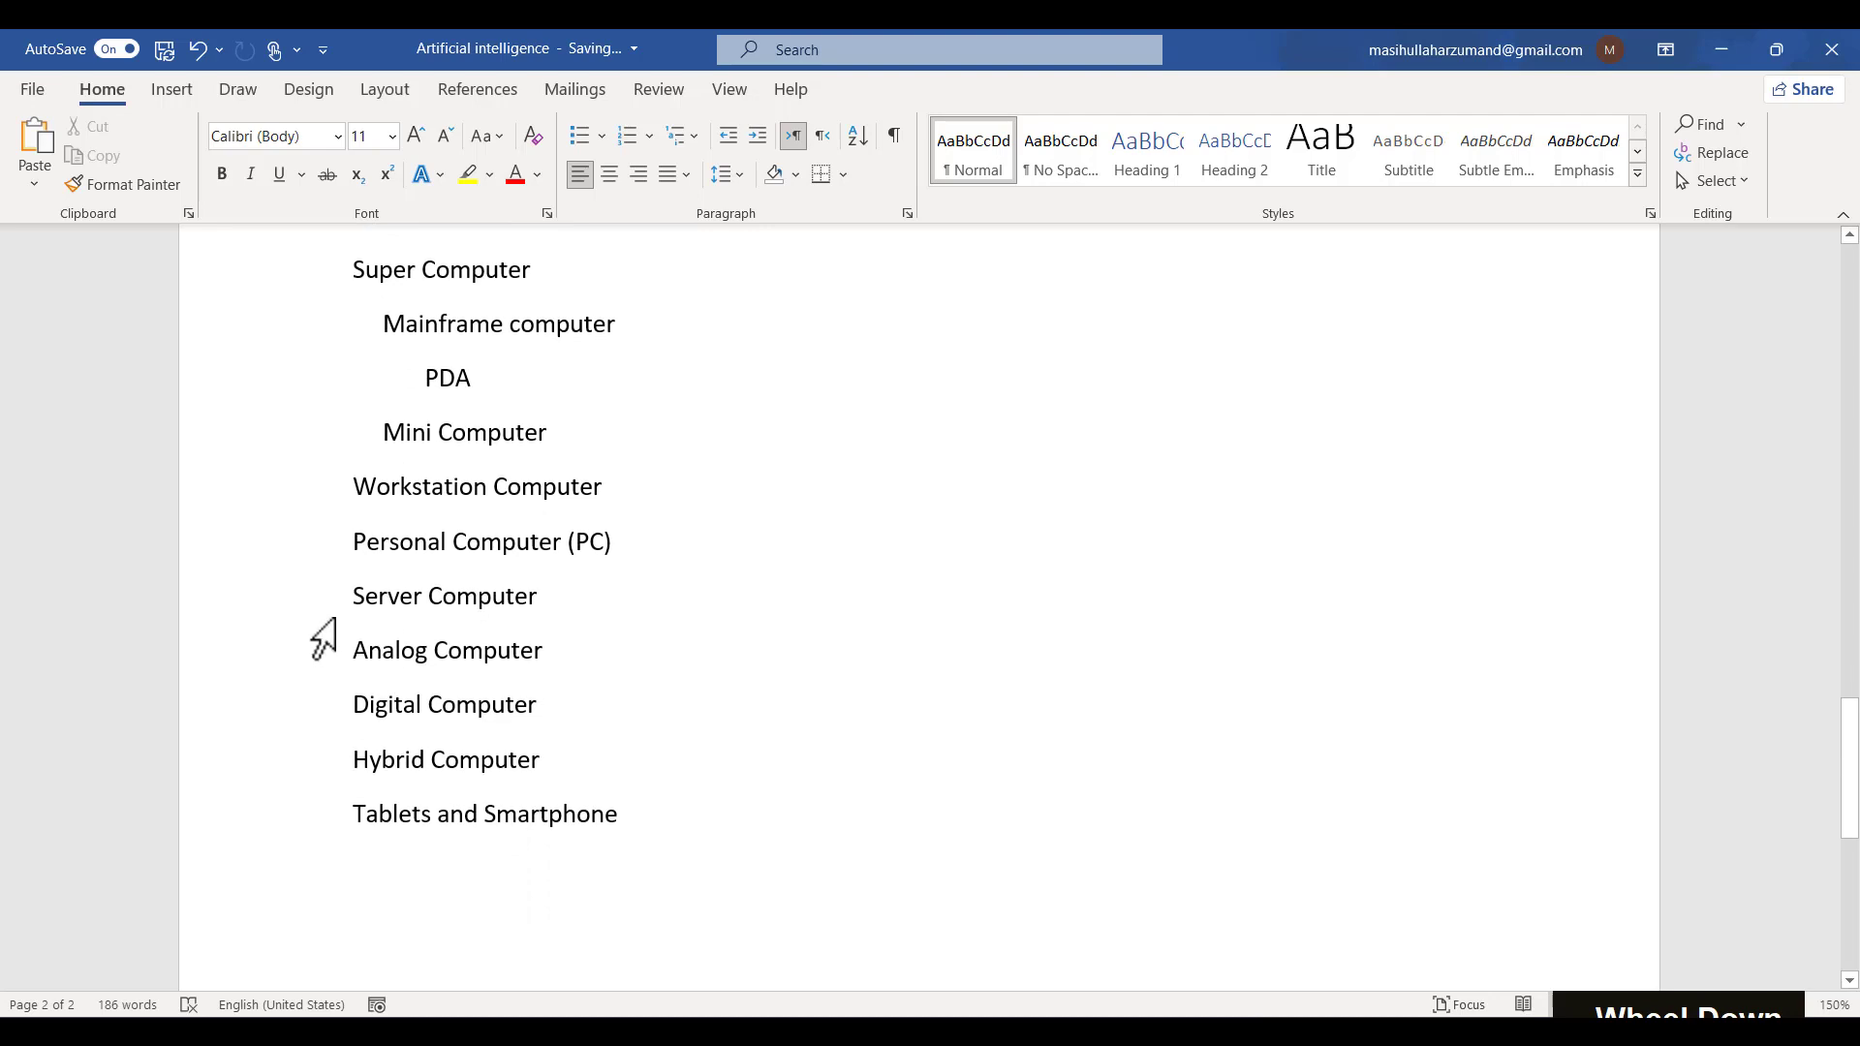
{"action": "left_click", "coordinate": [330, 614]}
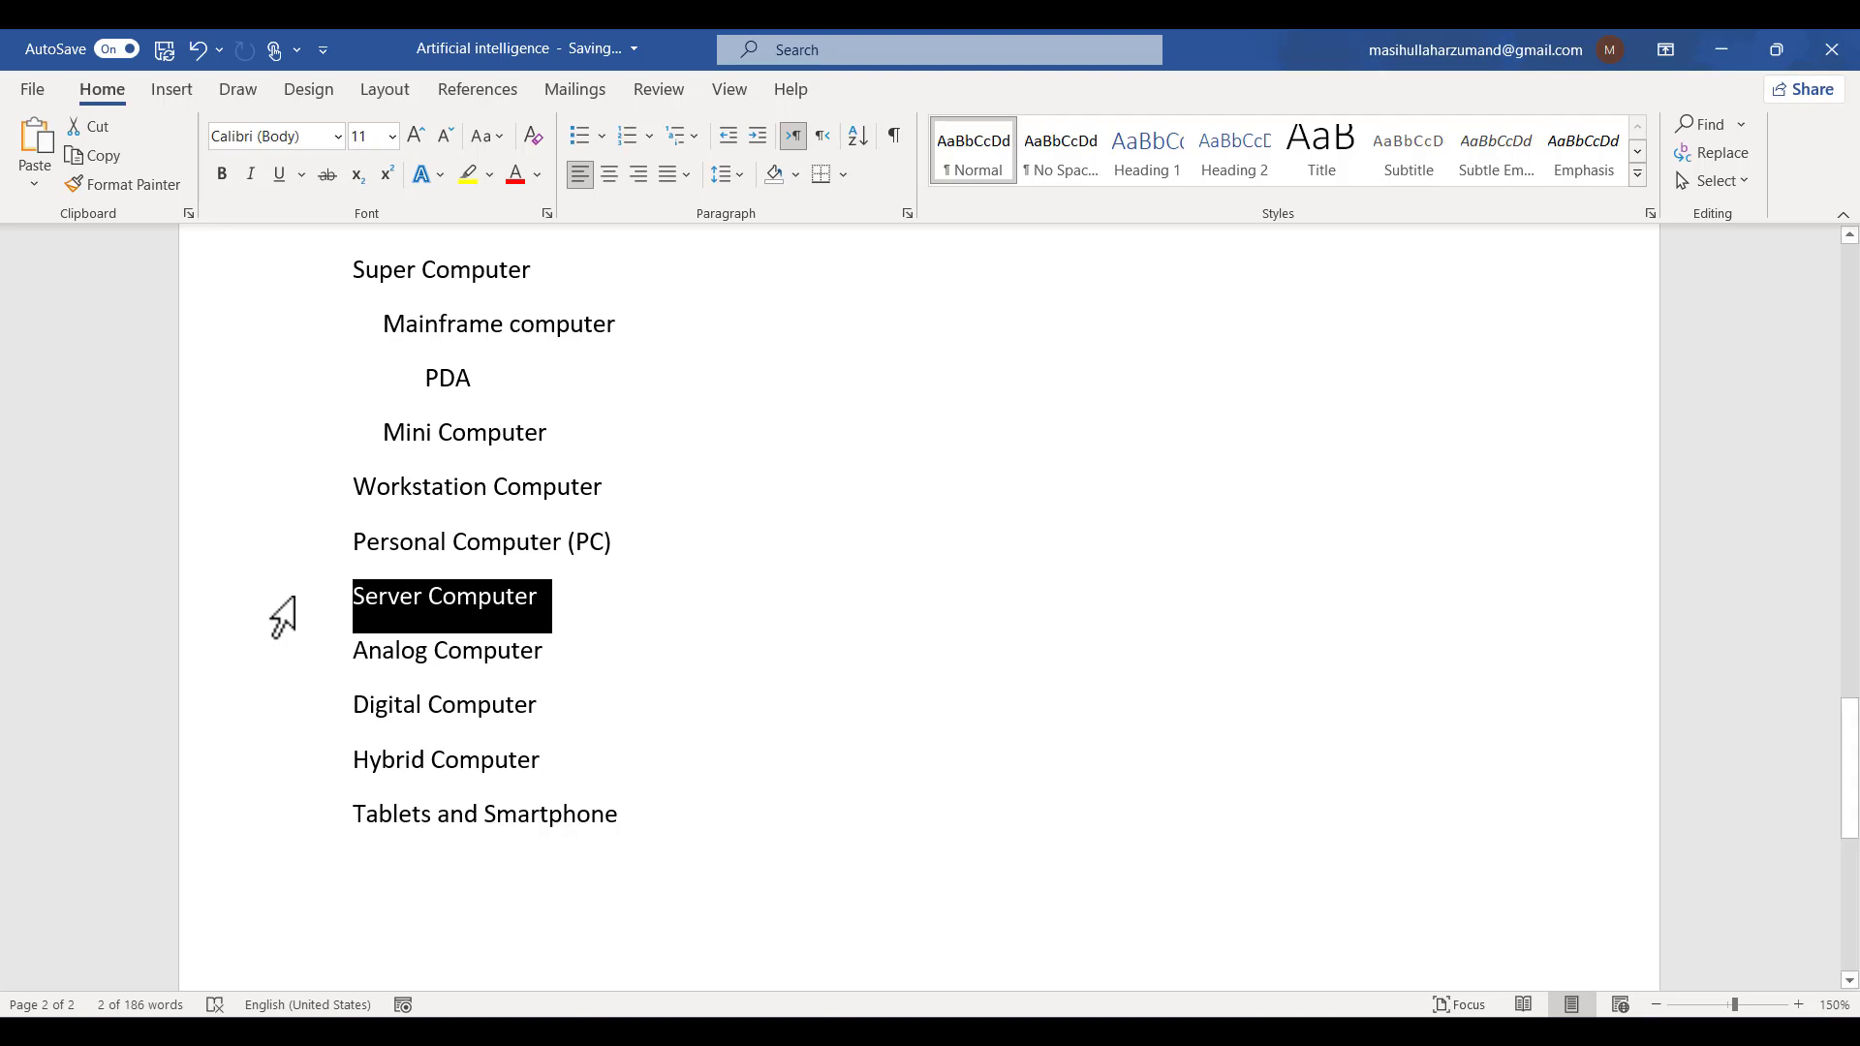
{"action": "left_click_drag", "start_coordinate": [283, 617], "coordinate": [365, 818]}
{"action": "key", "text": "ctrl+c"}
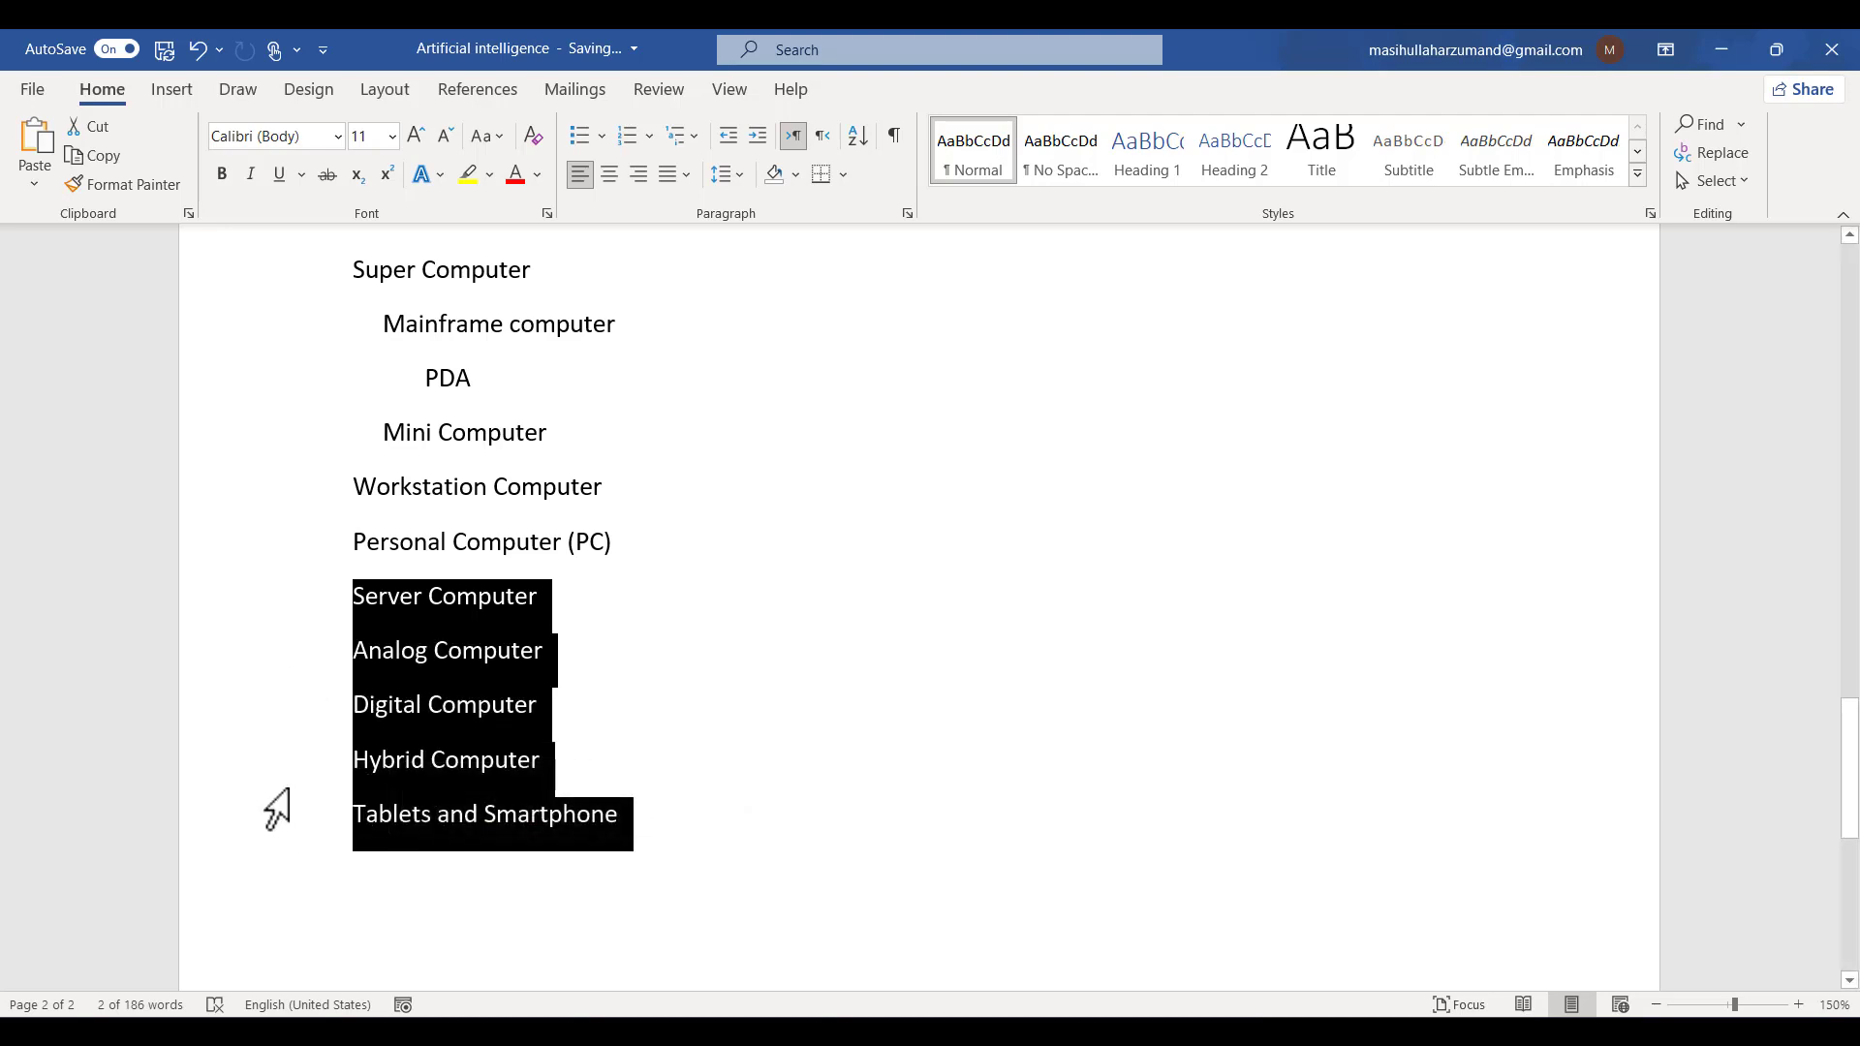
{"action": "scroll", "coordinate": [276, 809], "scroll_direction": "up", "scroll_amount": 10}
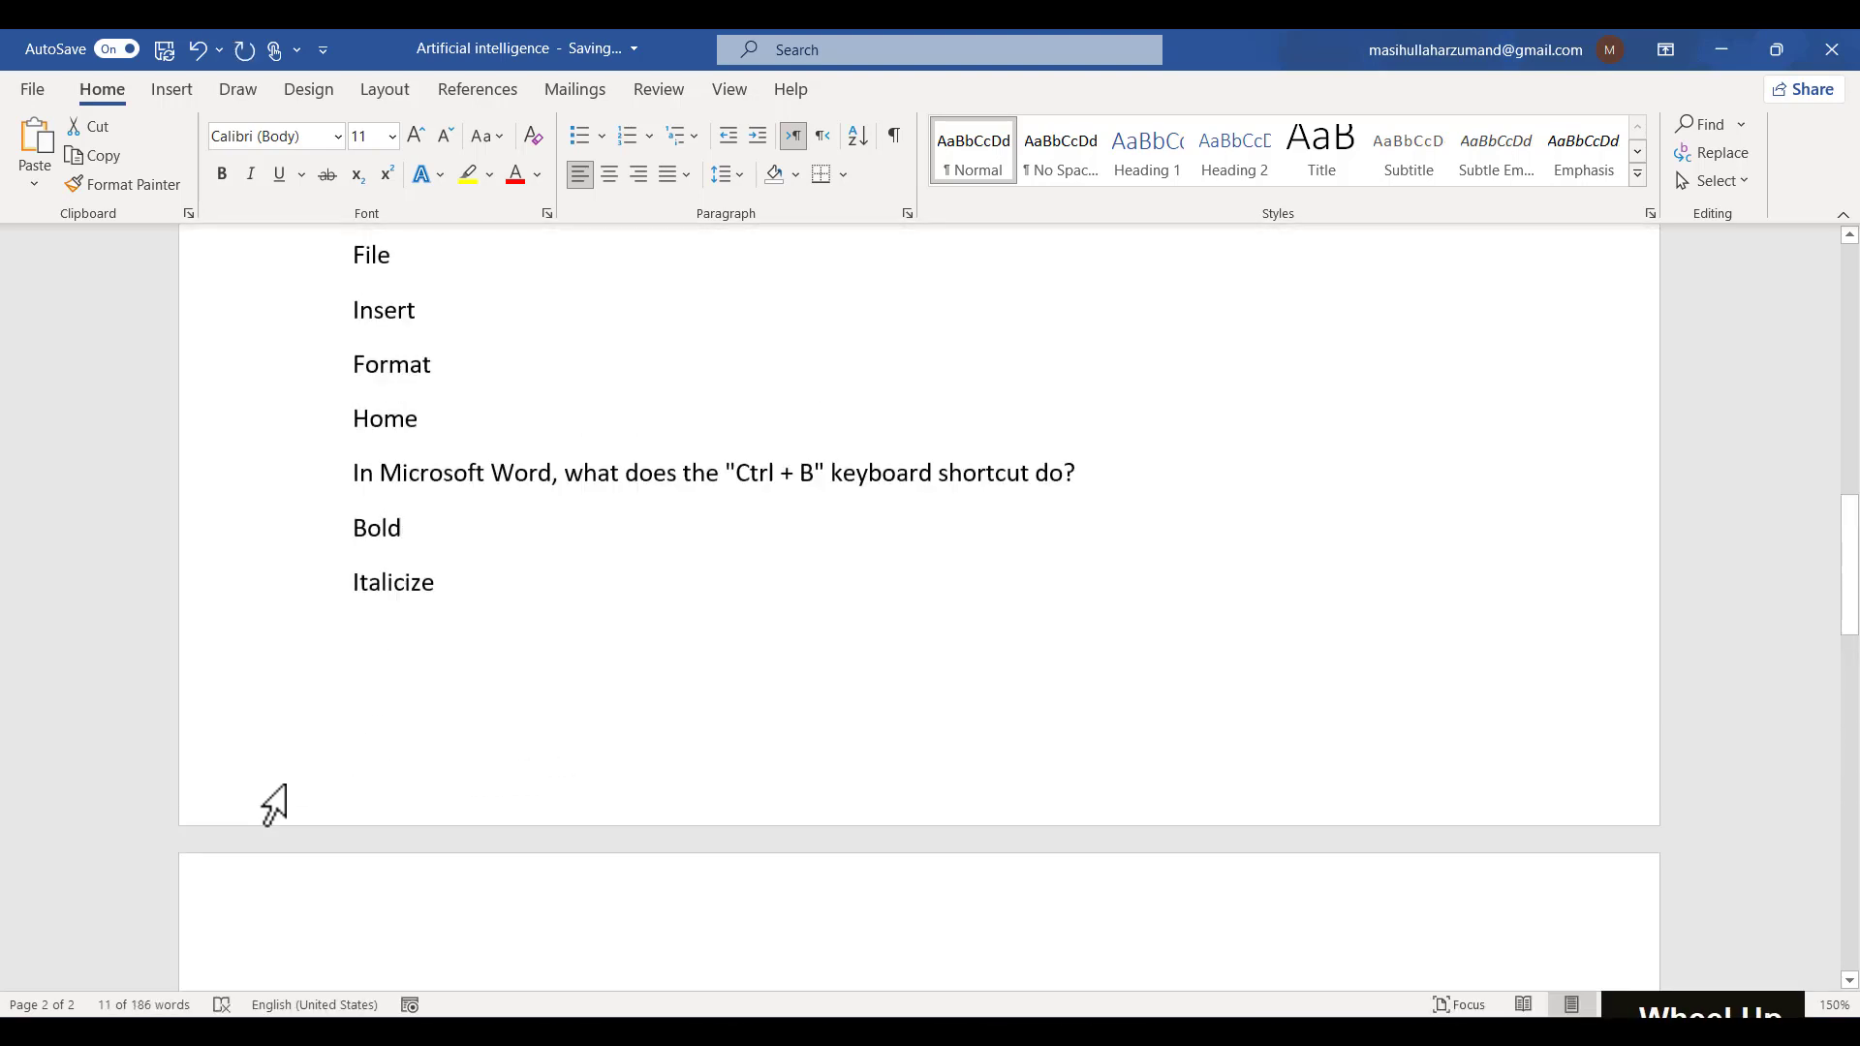
{"action": "scroll", "coordinate": [271, 802], "scroll_direction": "up", "scroll_amount": 10}
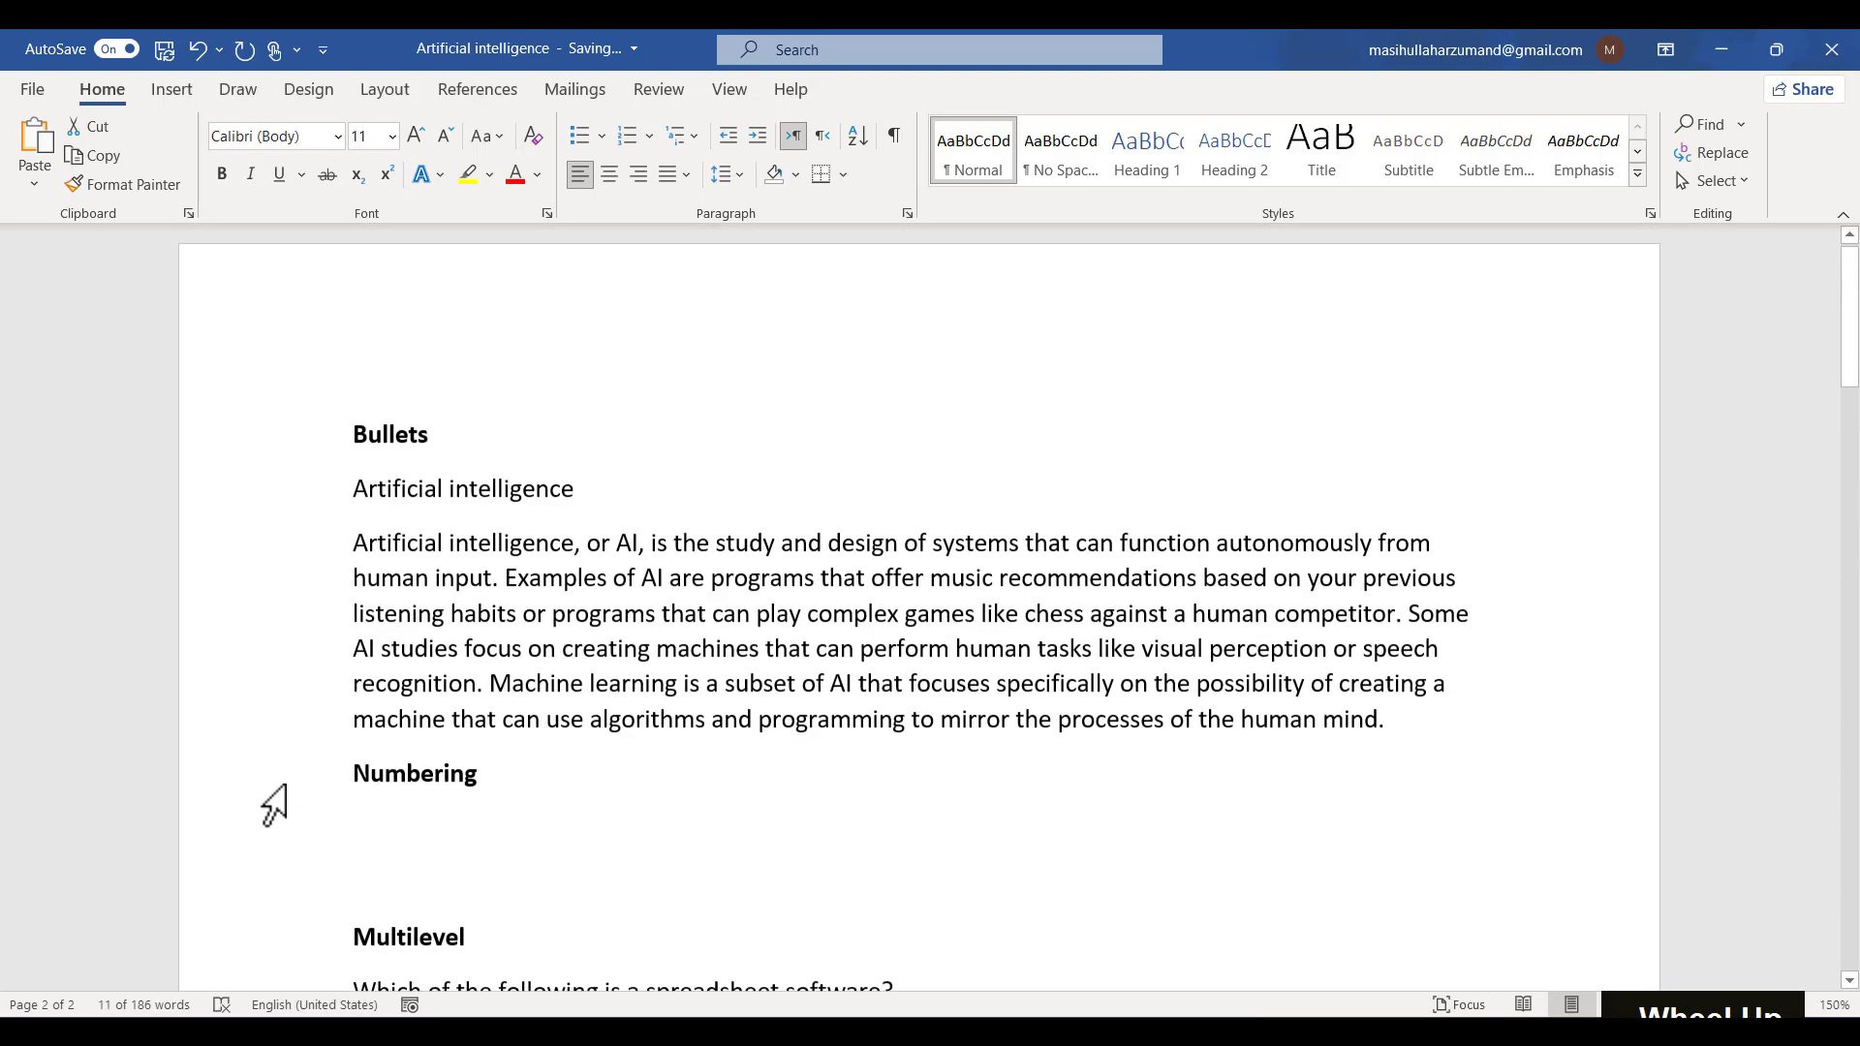
{"action": "left_click", "coordinate": [453, 443]}
{"action": "key", "text": "Return"}
{"action": "key", "text": "ctrl+v"}
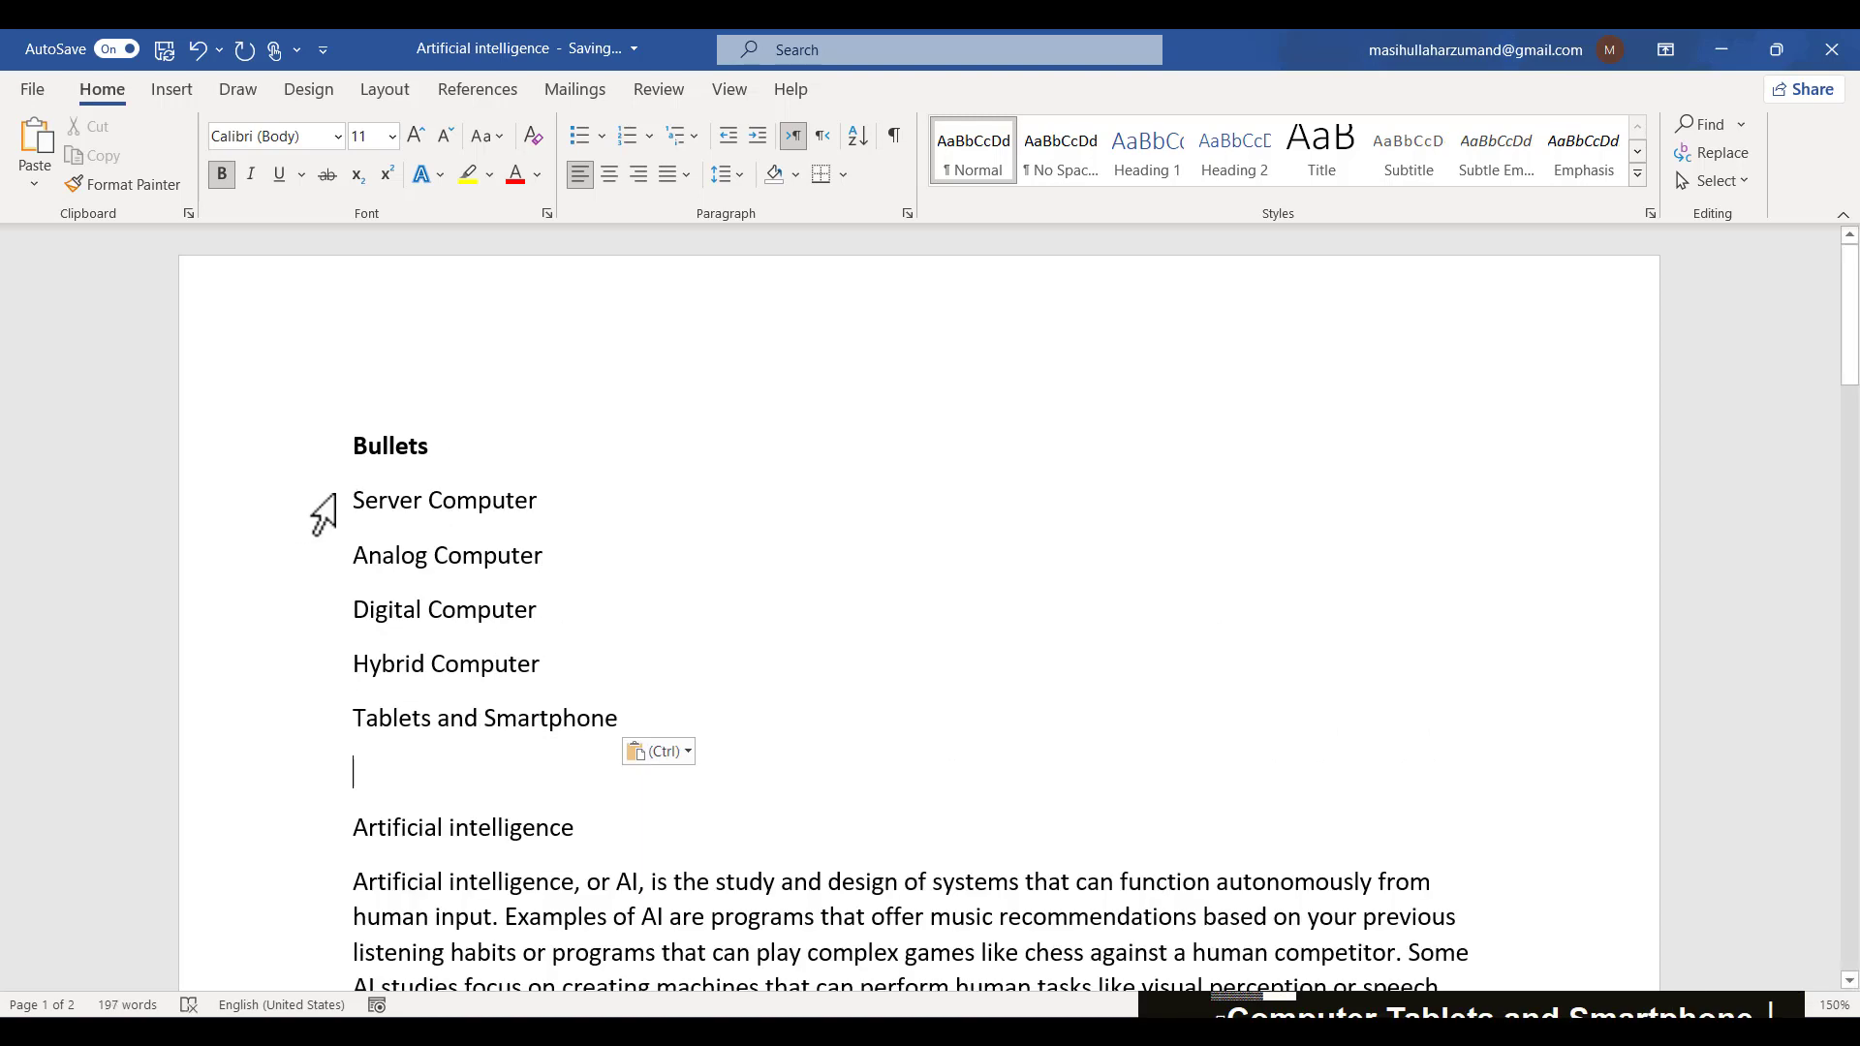
- Add the bold line "Type of Computer" between the Bullets heading and the pasted list, correcting its misspelling
{"action": "left_click", "coordinate": [454, 476]}
{"action": "key", "text": "Return"}
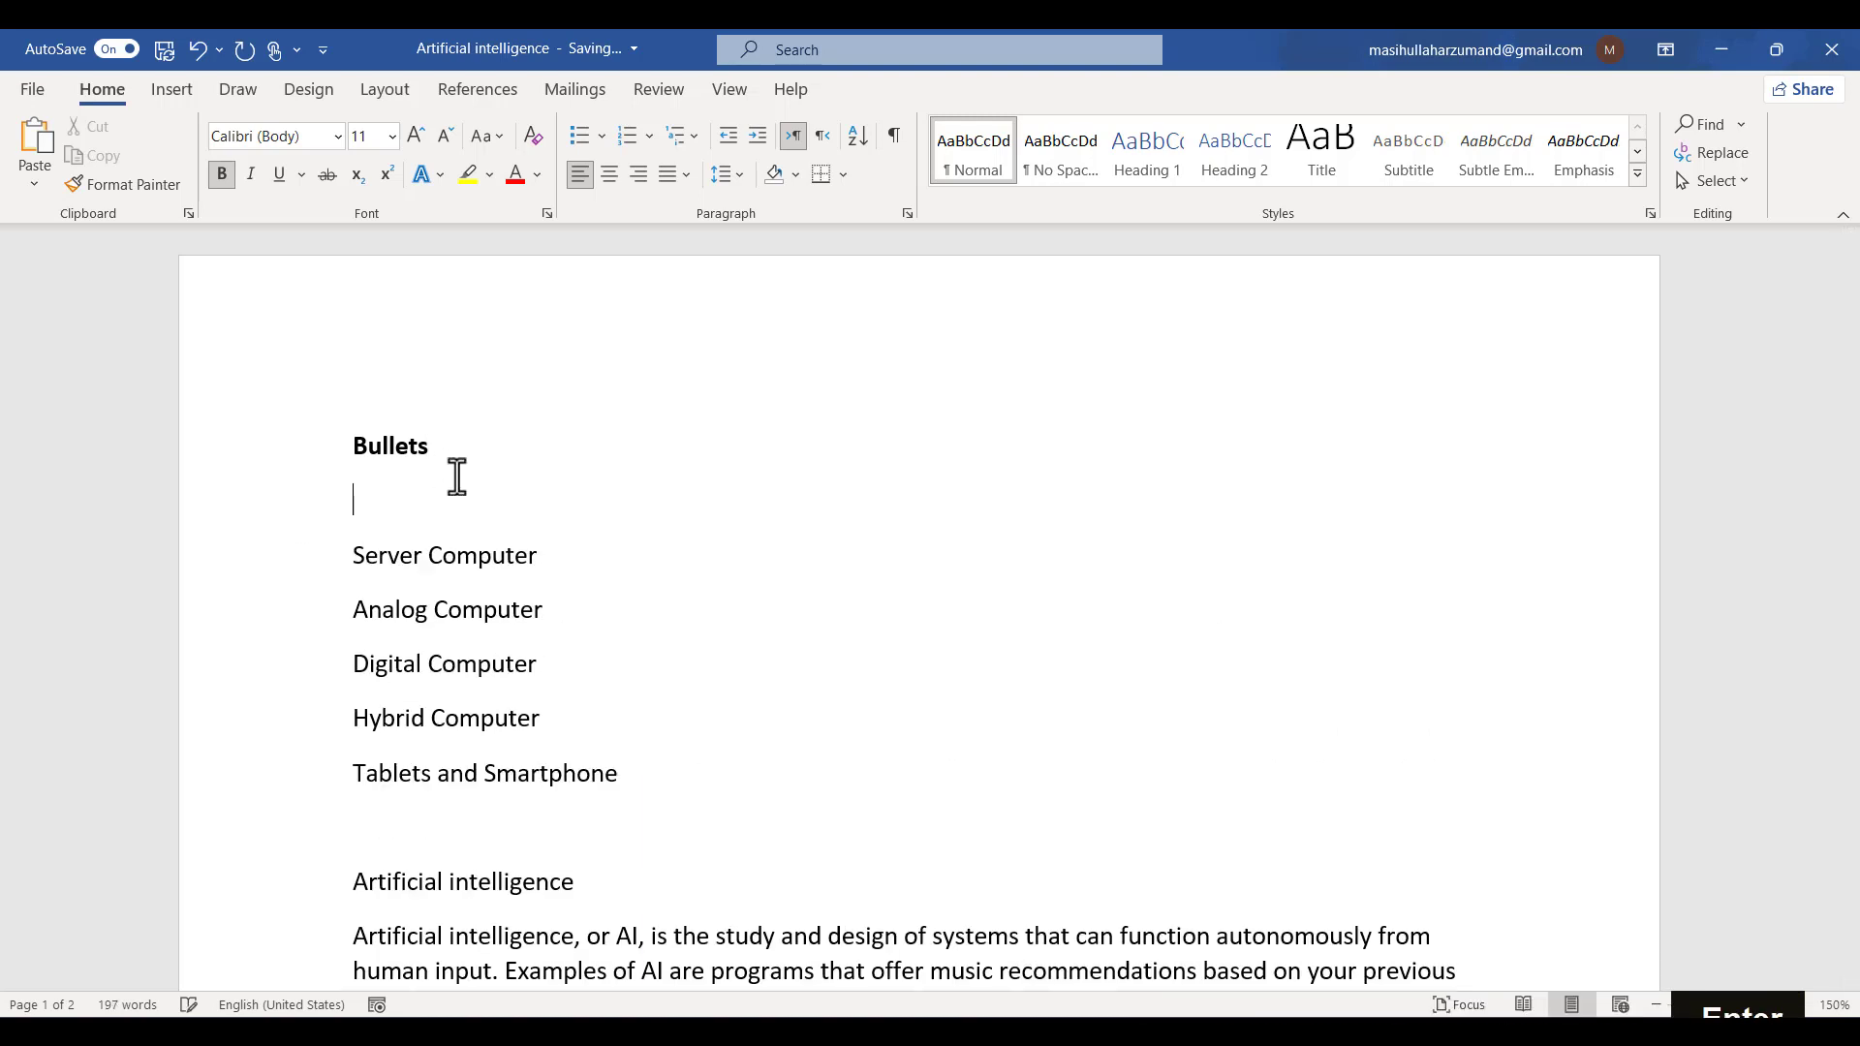
{"action": "key", "text": "shift"}
{"action": "type", "text": "Typ"}
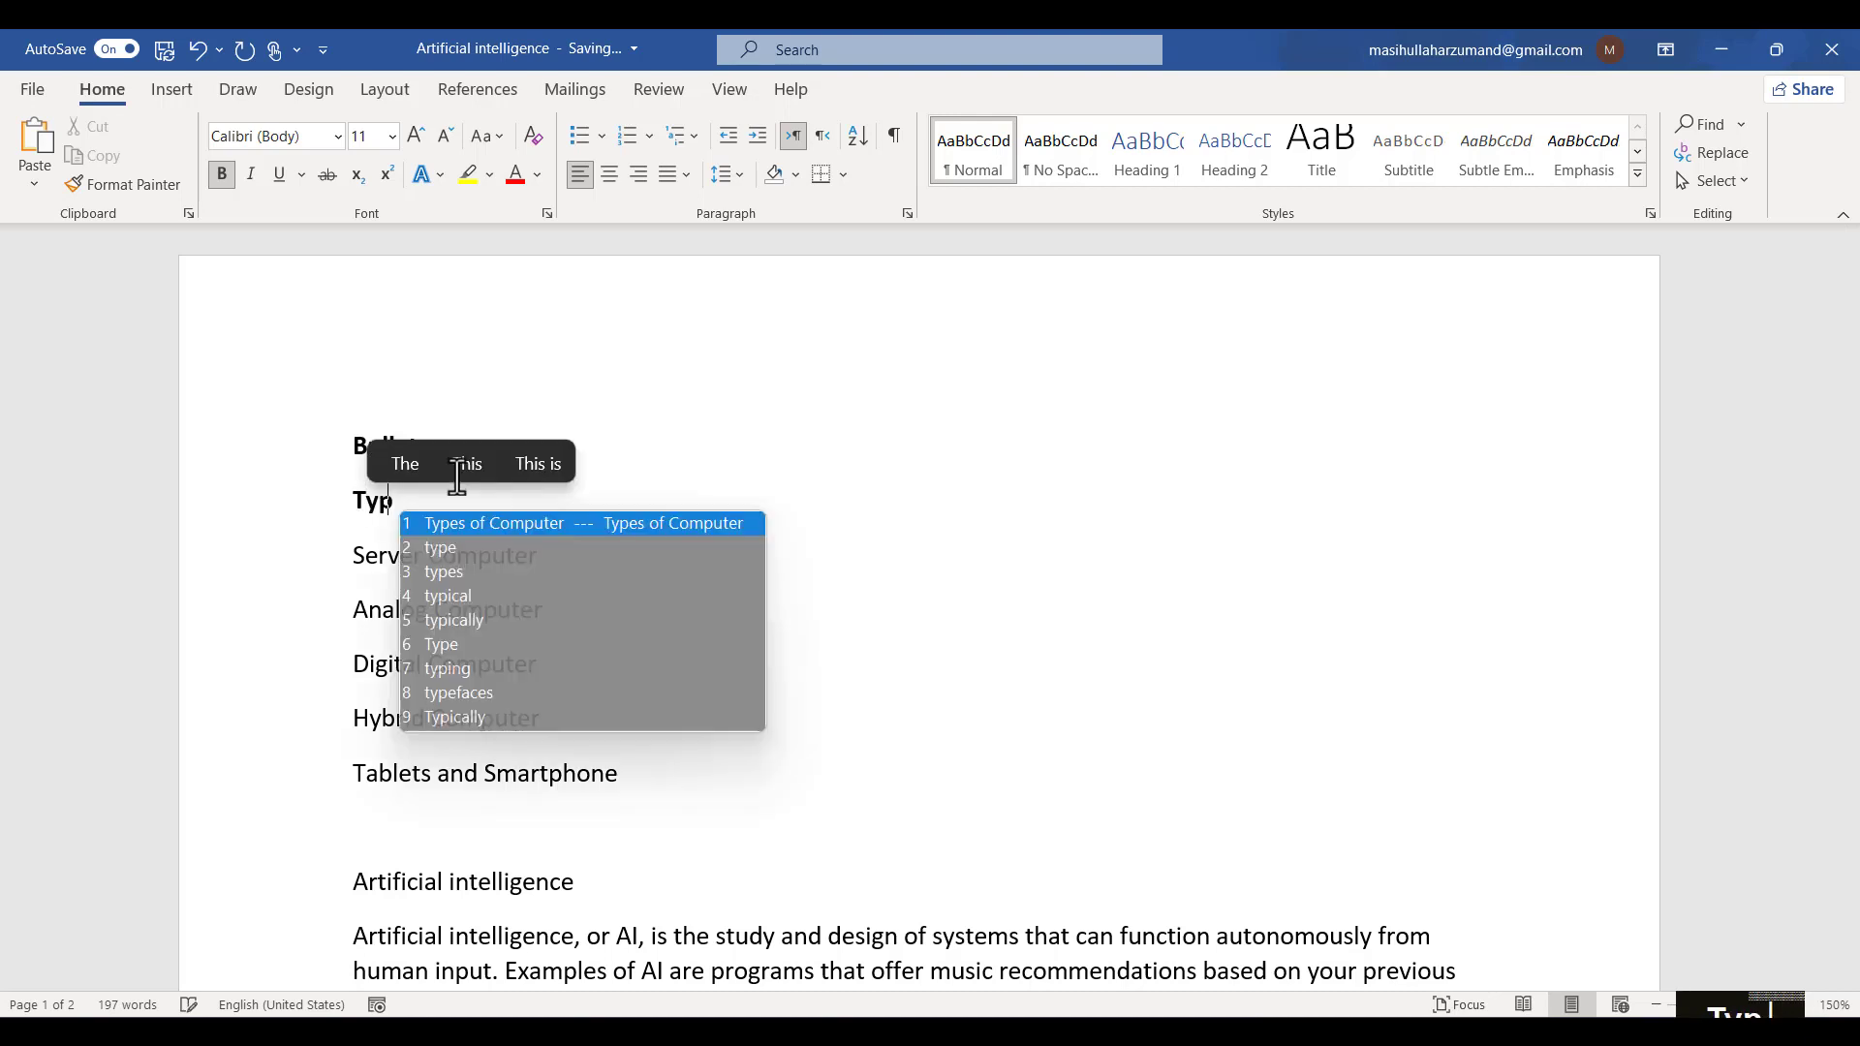
{"action": "type", "text": "e of Vom"}
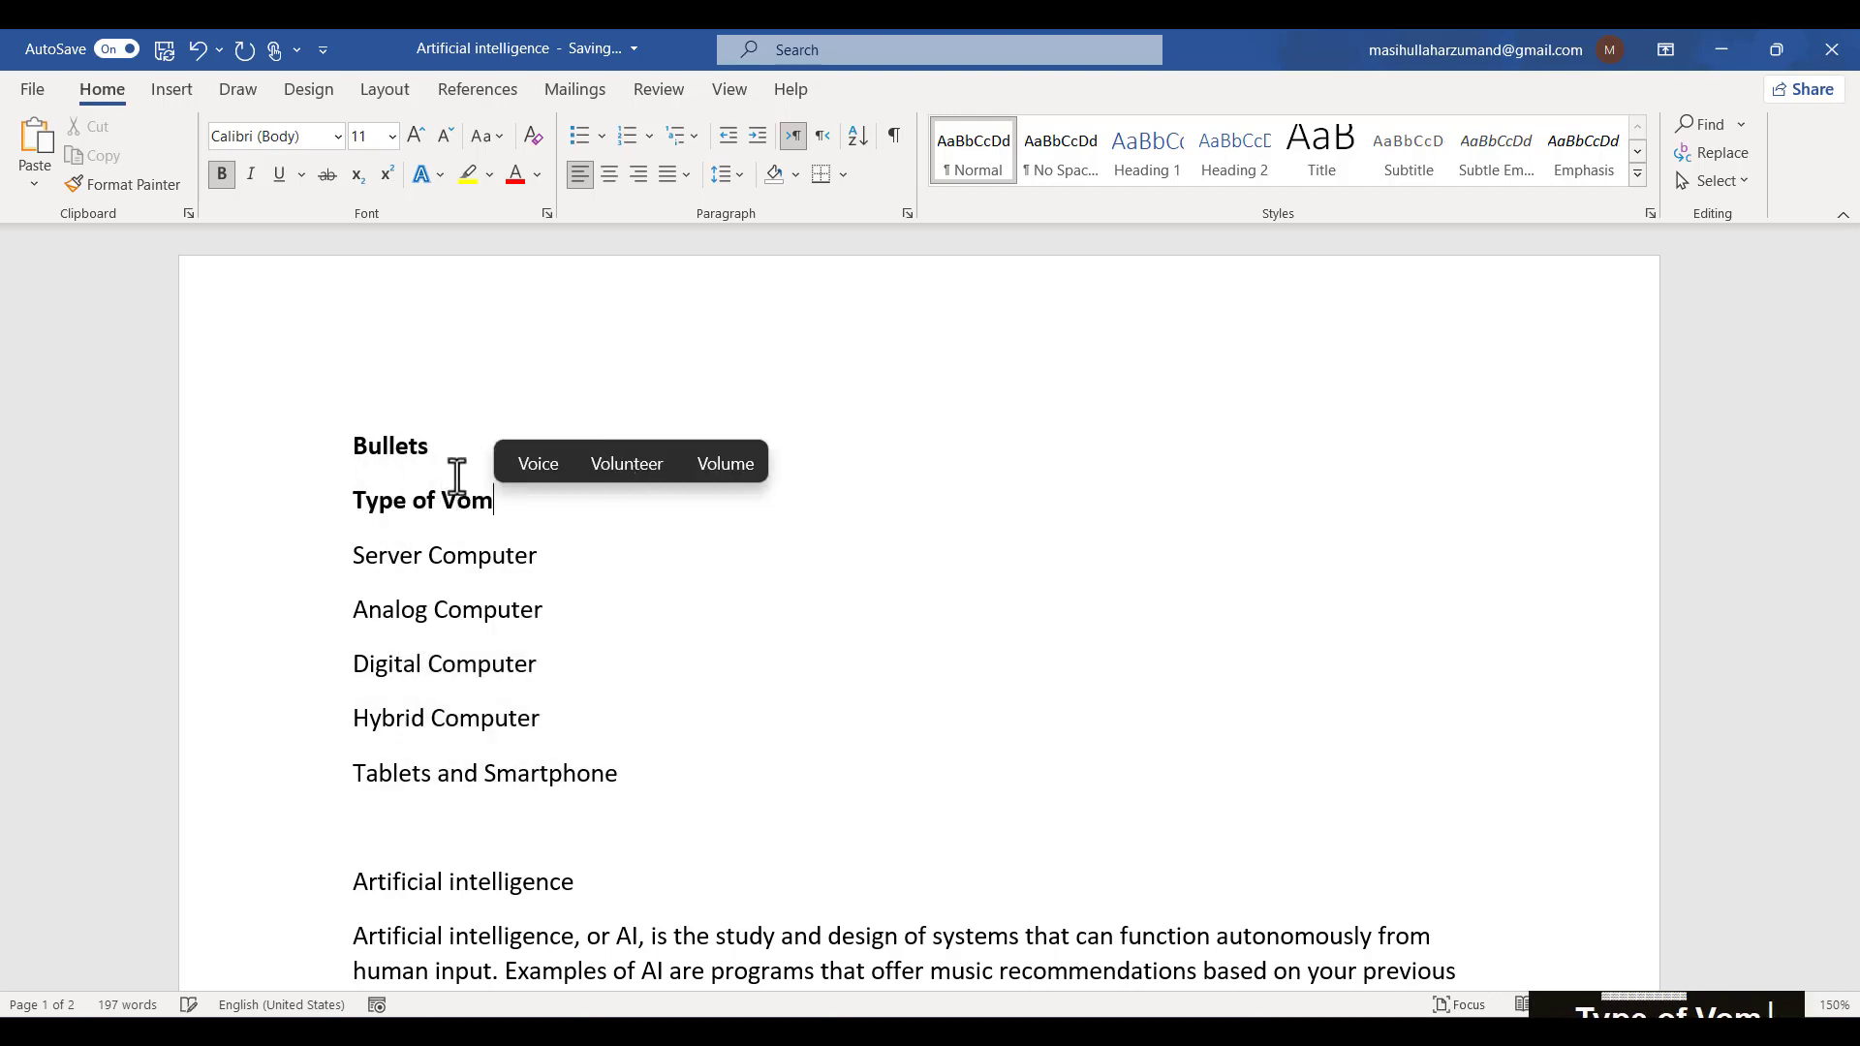
{"action": "type", "text": "puter"}
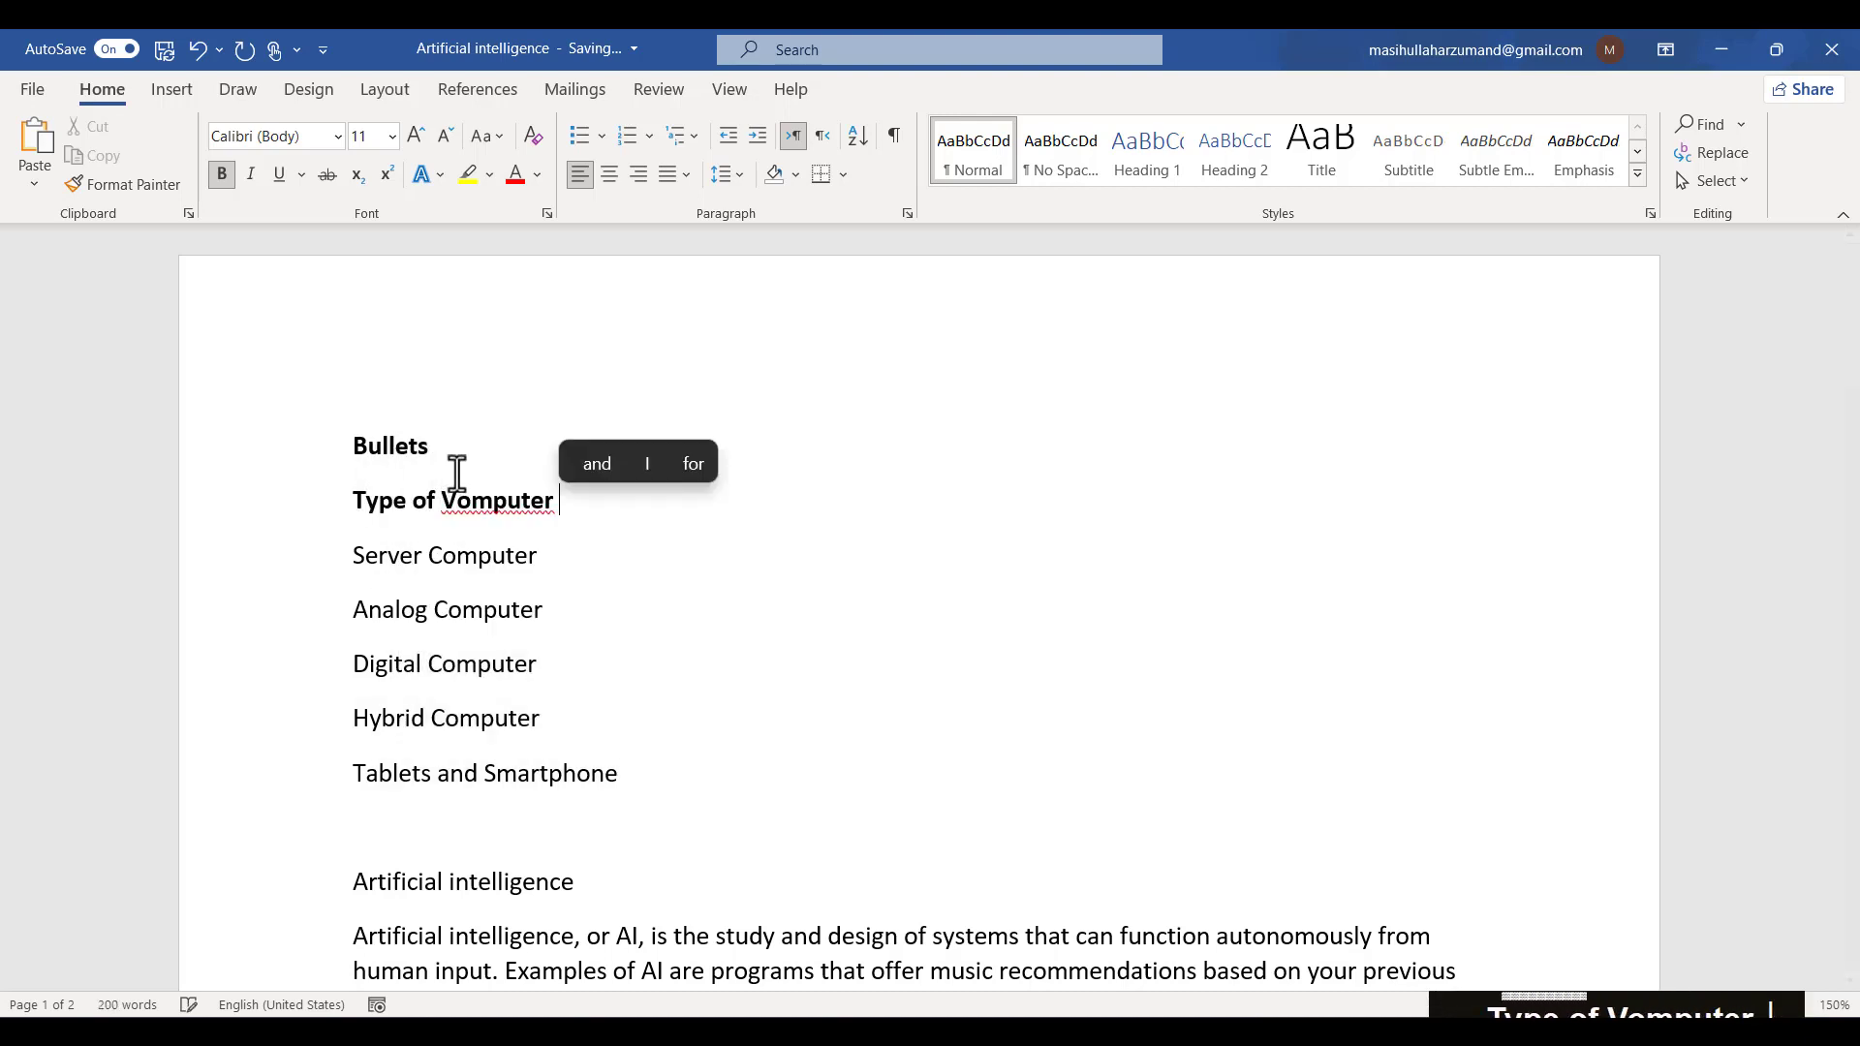
{"action": "left_click", "coordinate": [458, 497]}
{"action": "key", "text": "BackSpace"}
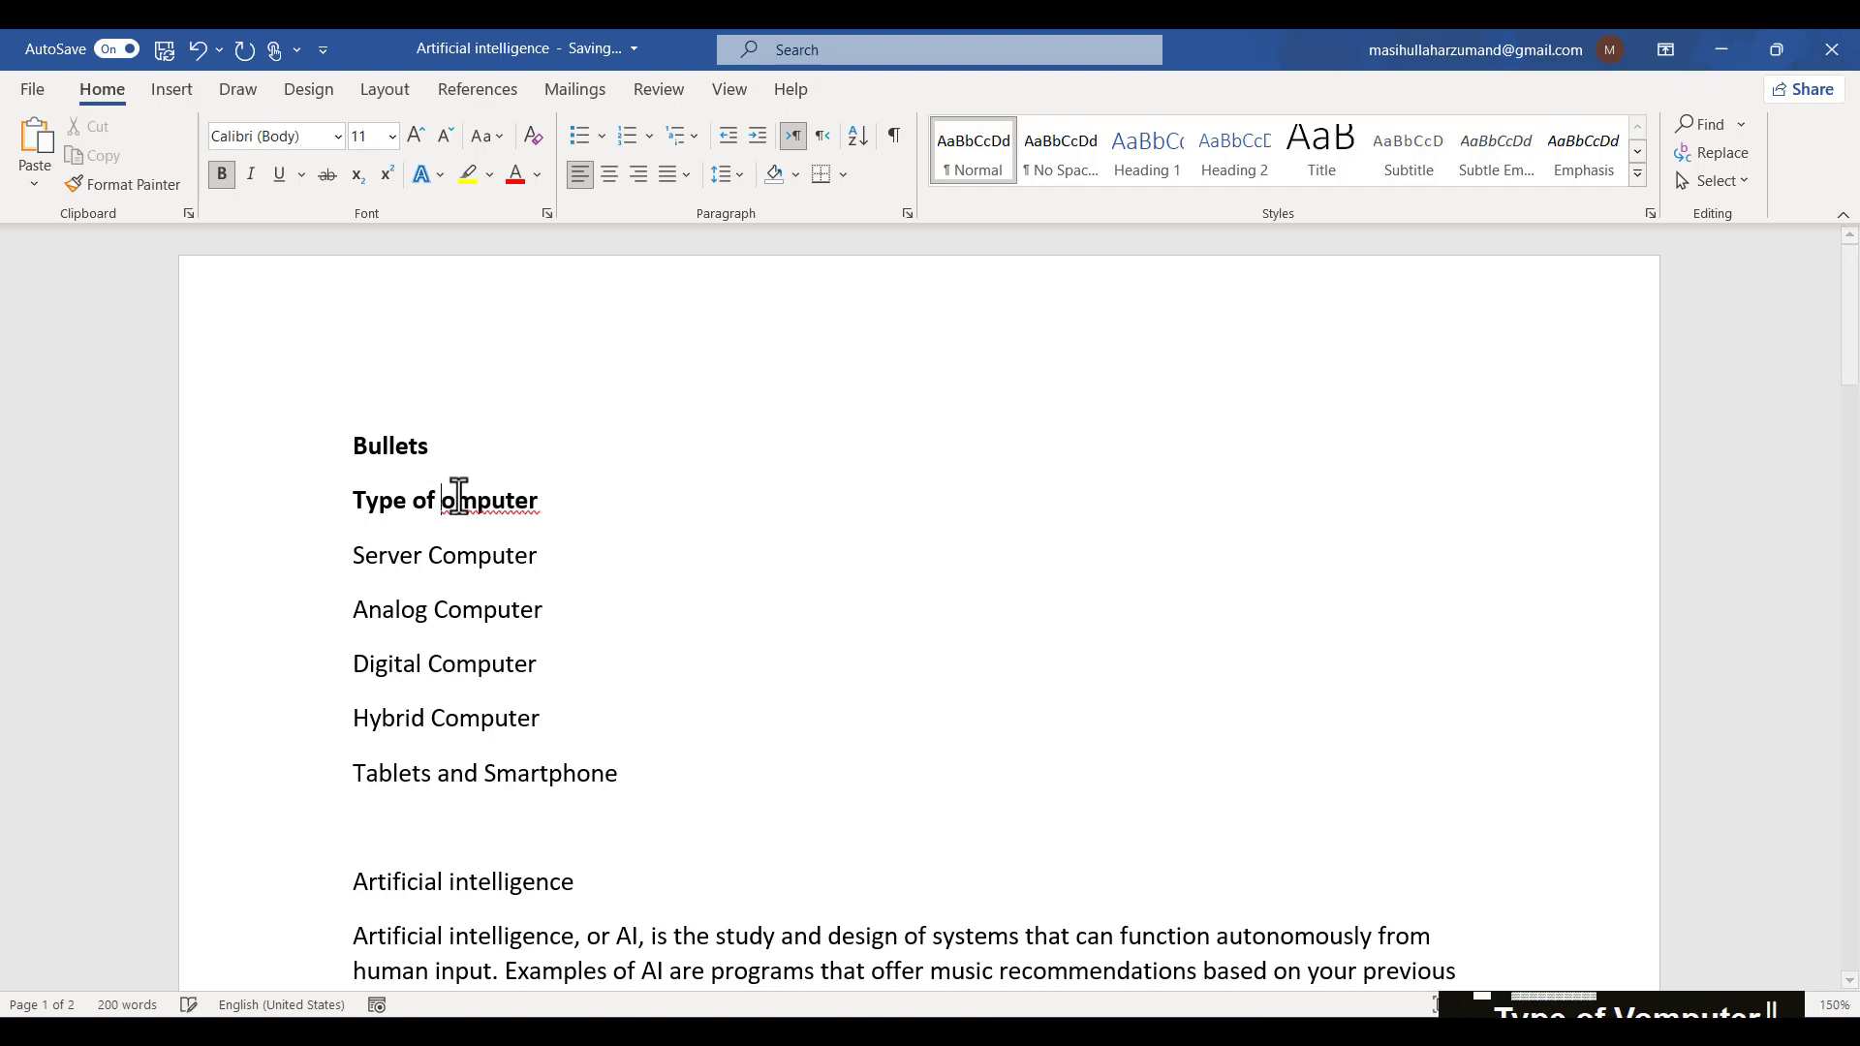
{"action": "type", "text": "C"}
{"action": "left_click", "coordinate": [575, 501]}
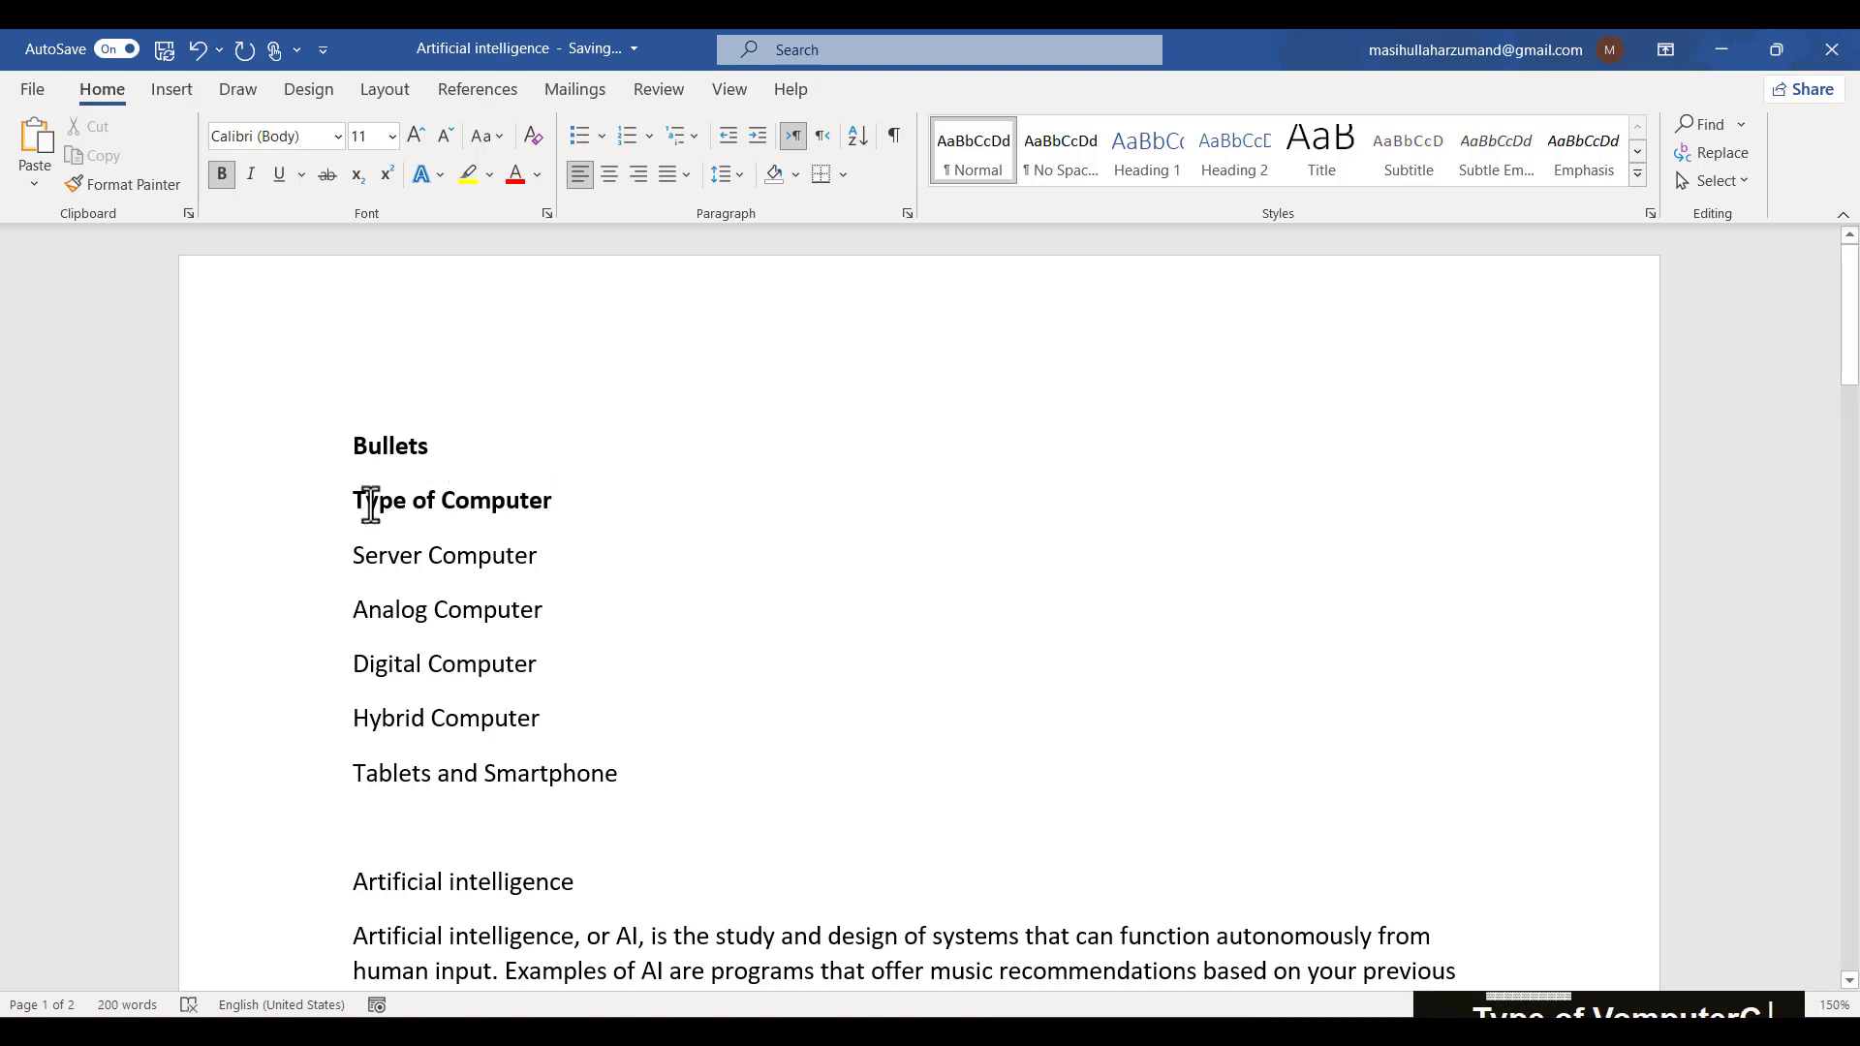
- Start a check-mark bulleted list on a new, unformatted line below "Type of Computer"
{"action": "left_click", "coordinate": [154, 514]}
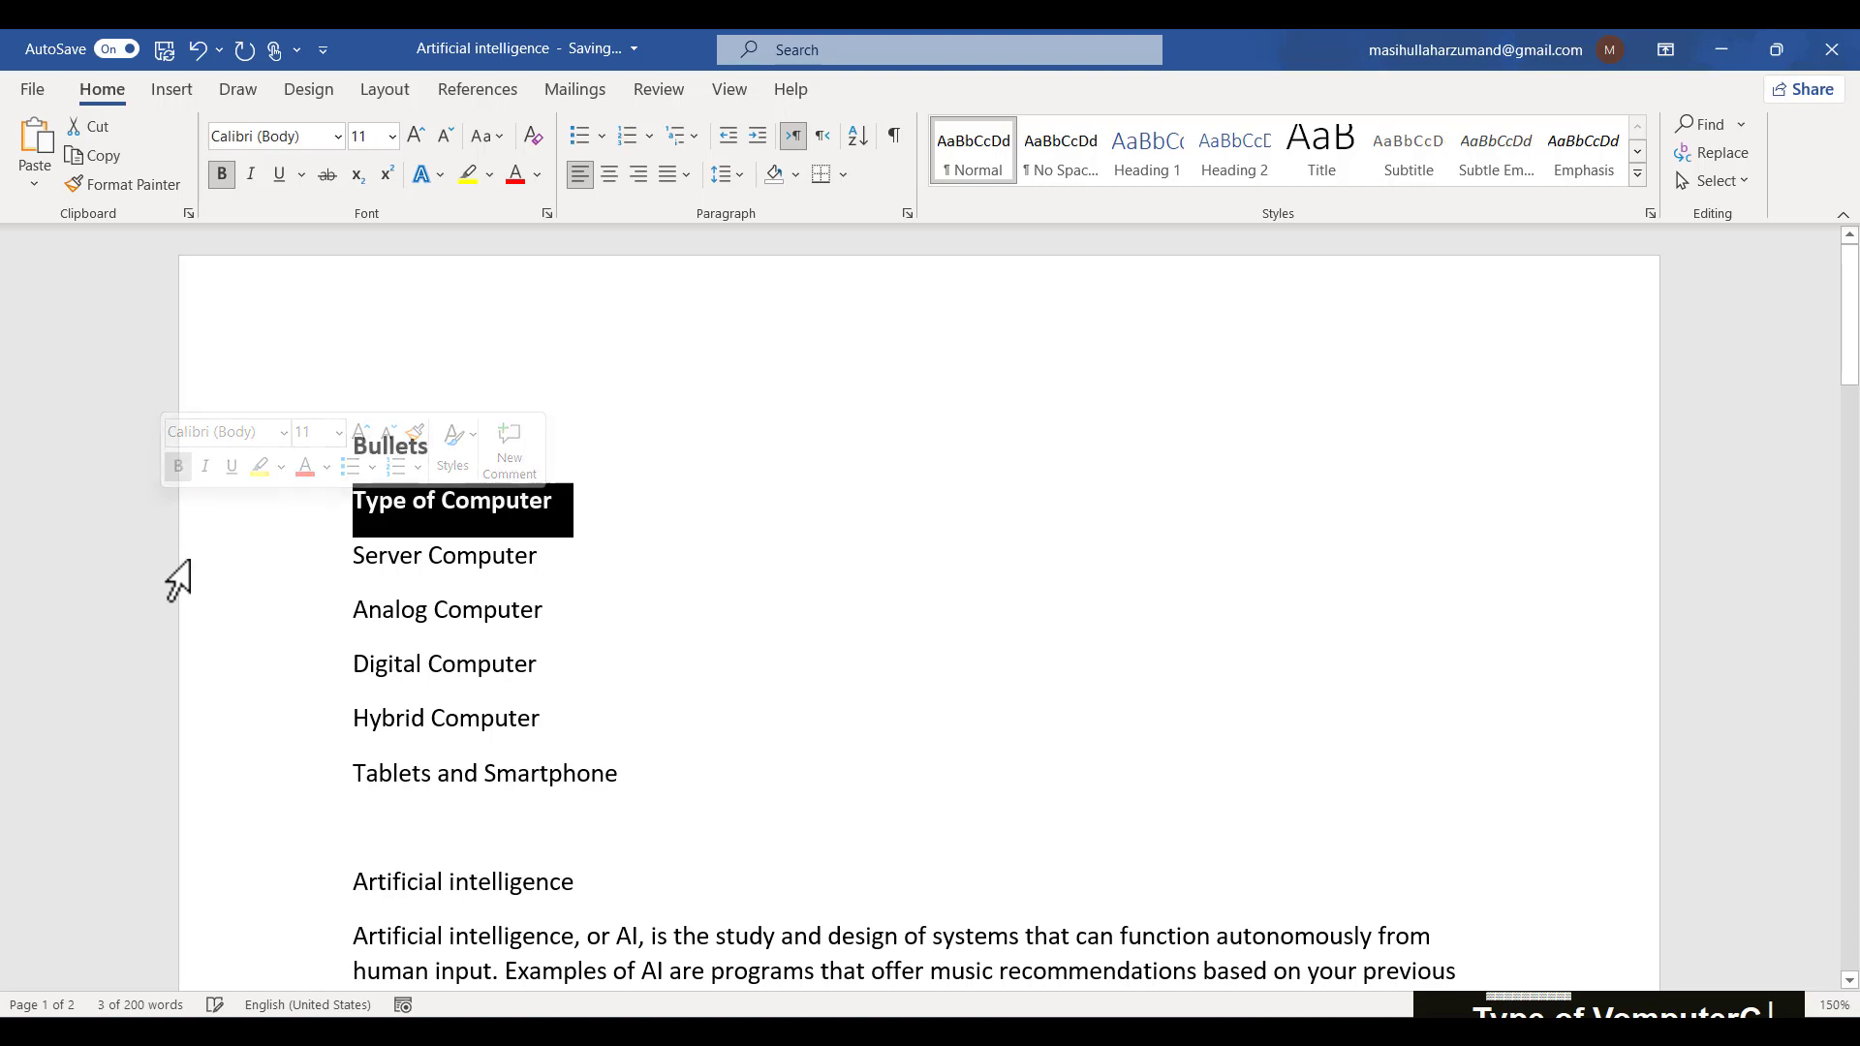
{"action": "left_click_drag", "start_coordinate": [153, 567], "coordinate": [193, 804]}
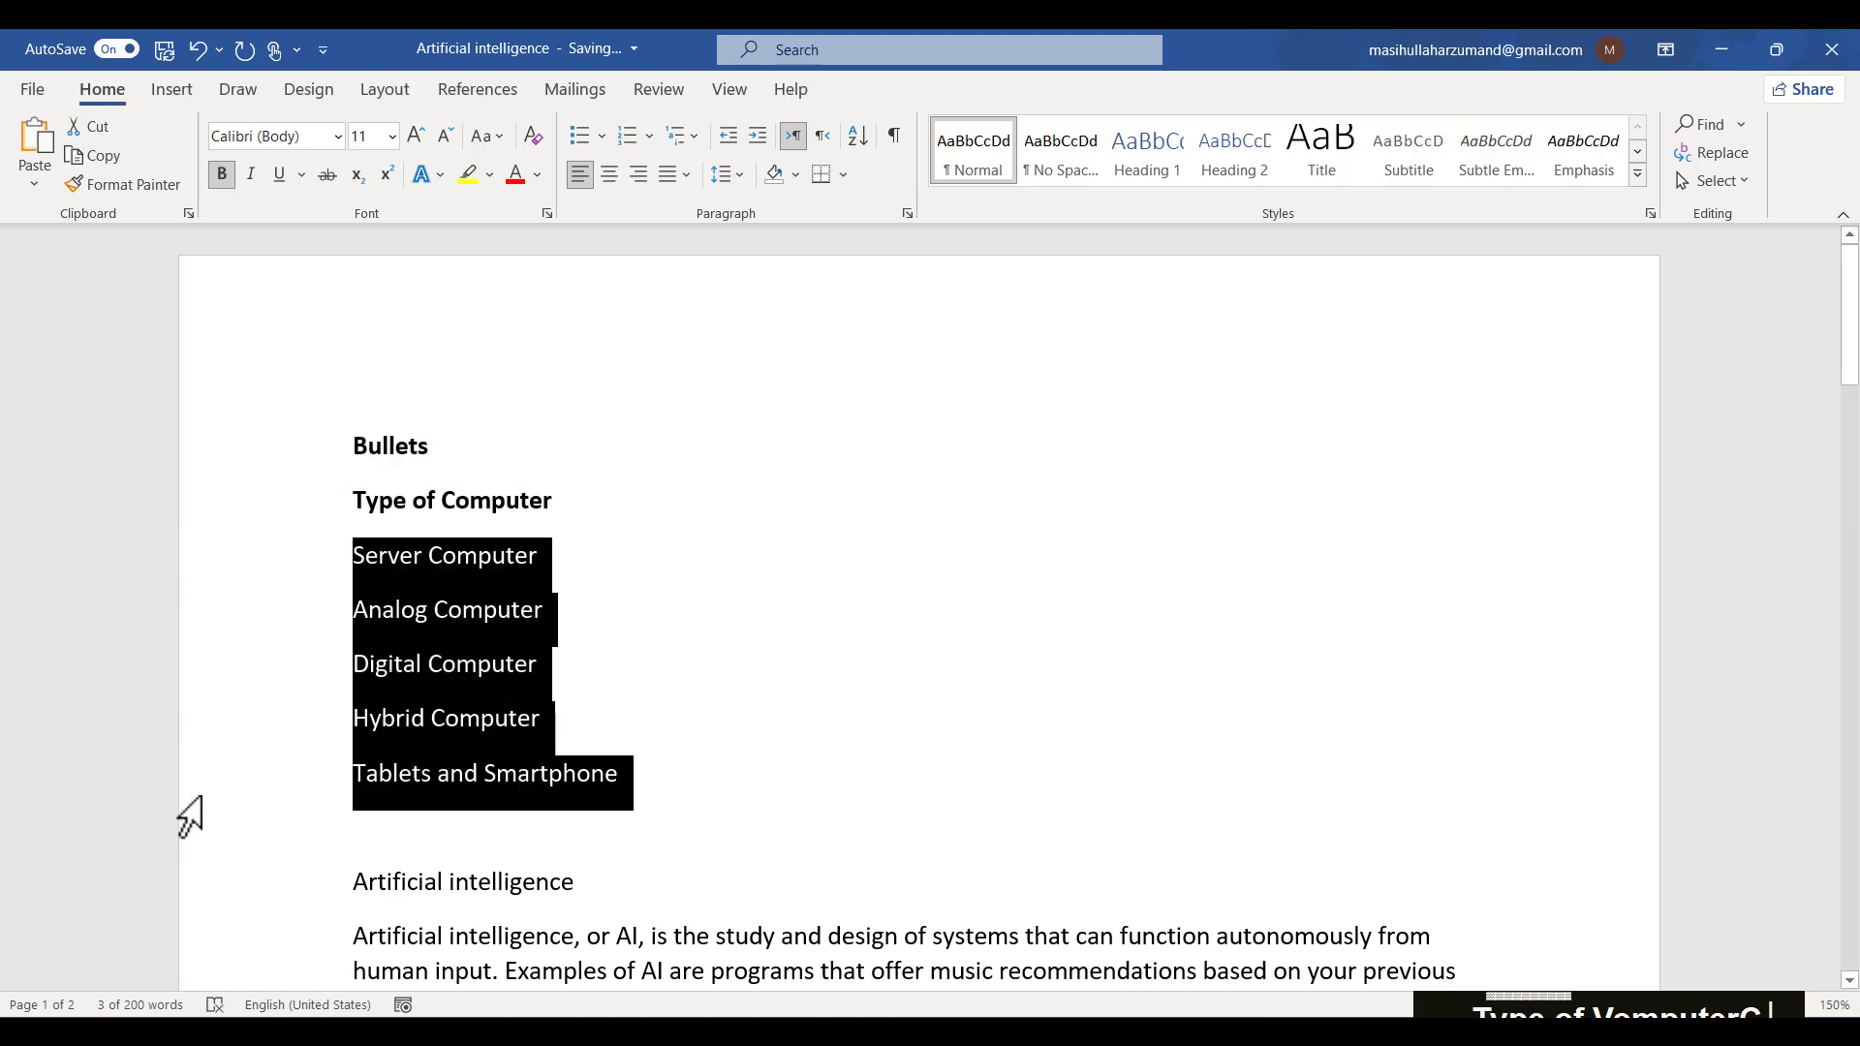
{"action": "left_click", "coordinate": [596, 506]}
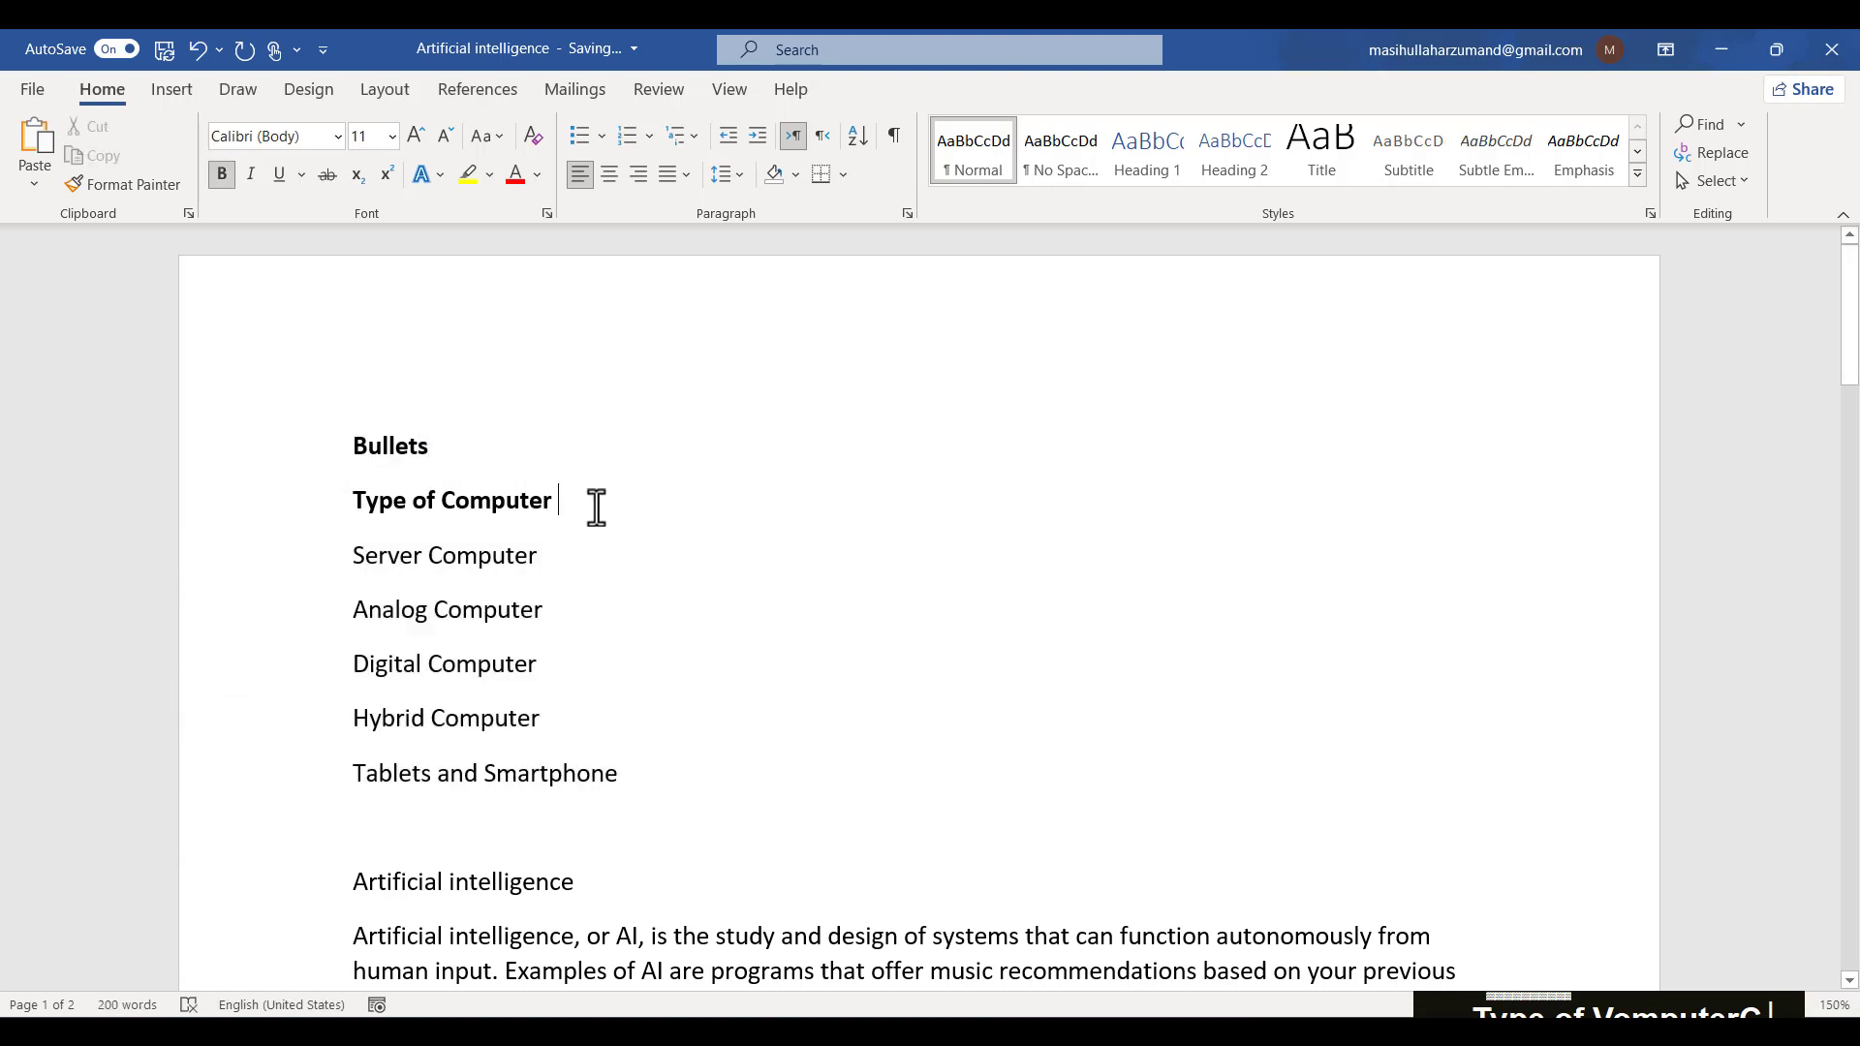
{"action": "key", "text": "Return"}
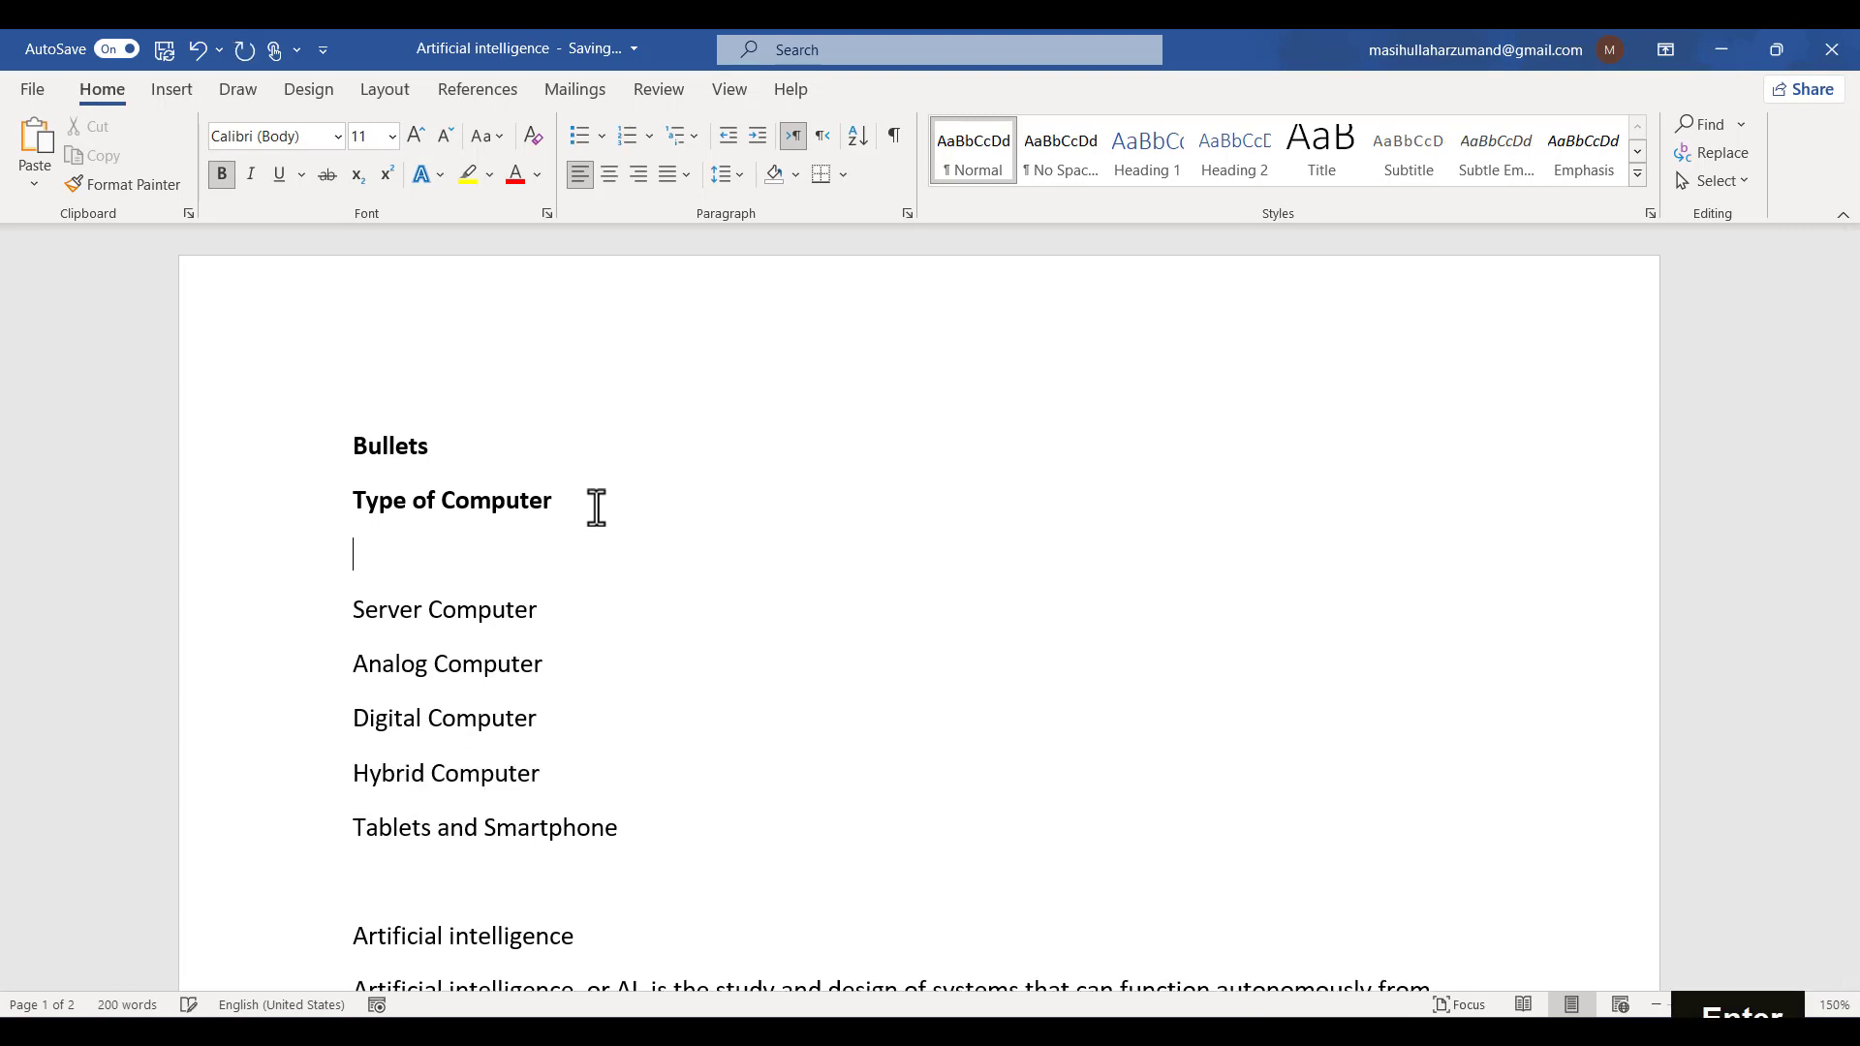
{"action": "left_click", "coordinate": [530, 133]}
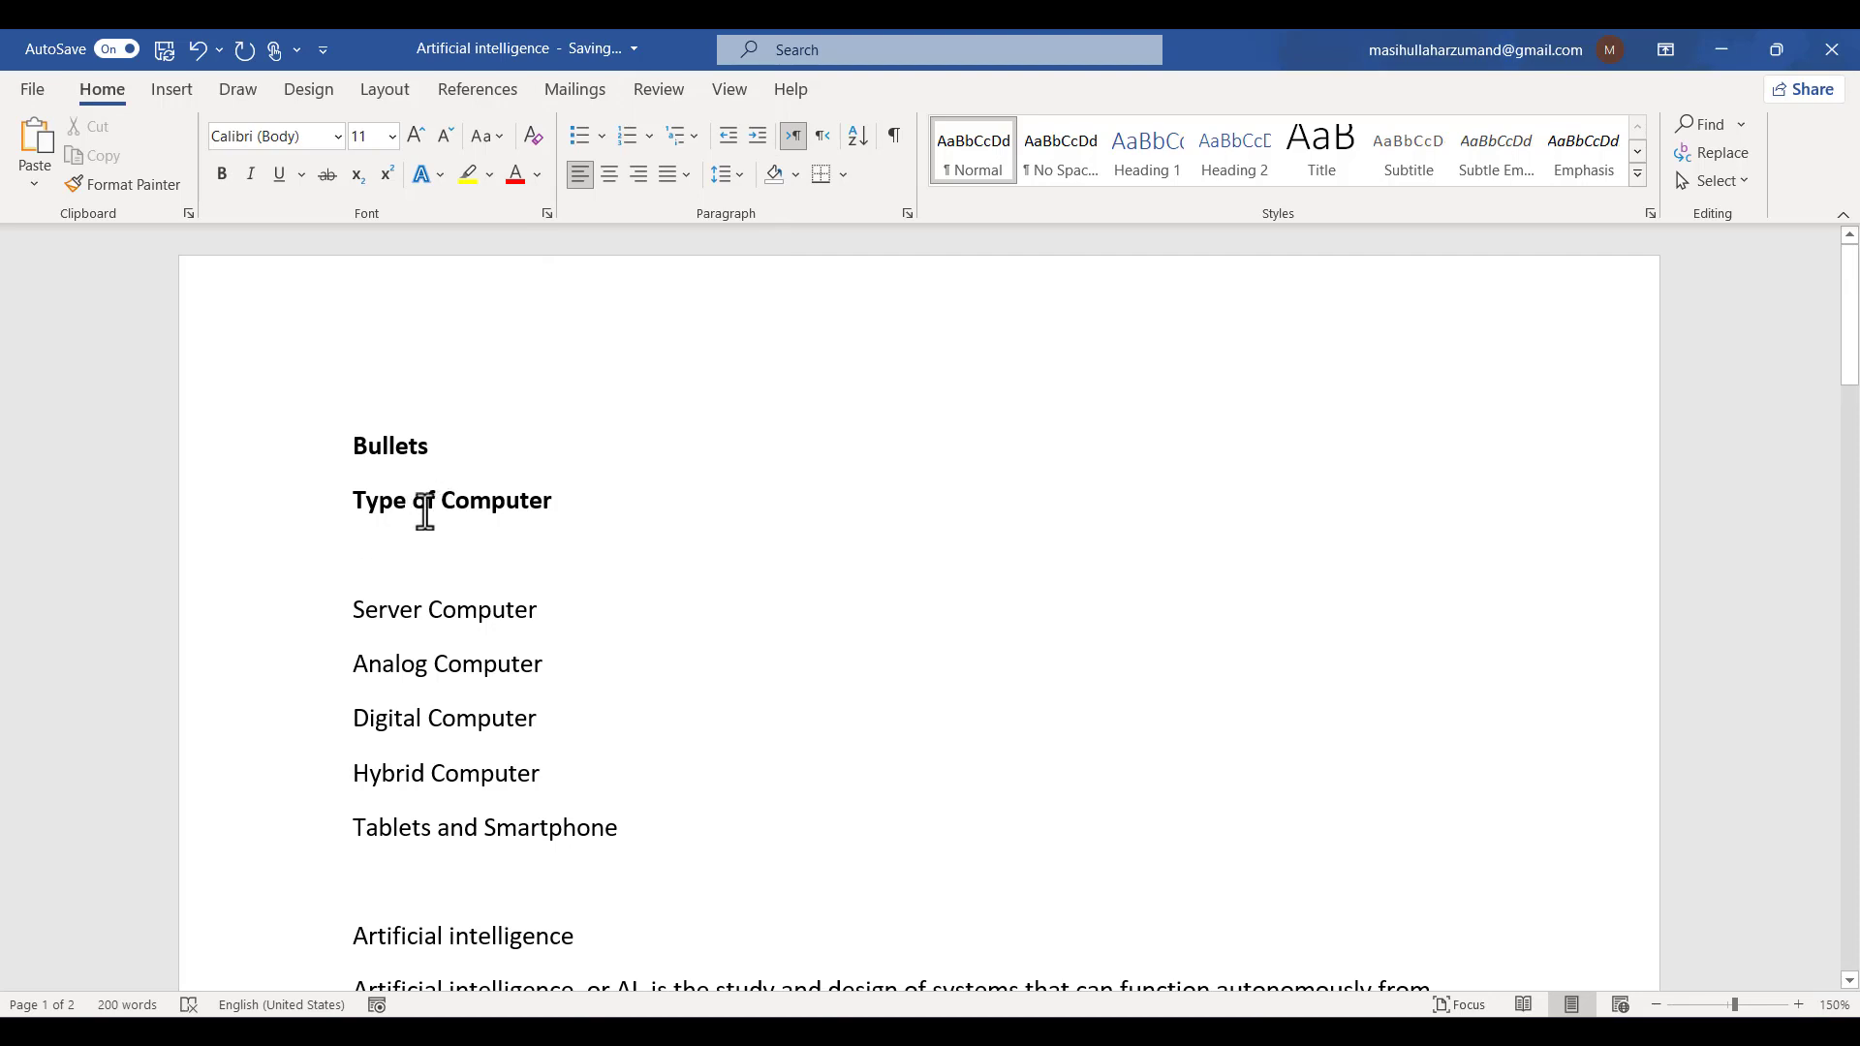
{"action": "left_click", "coordinate": [604, 136]}
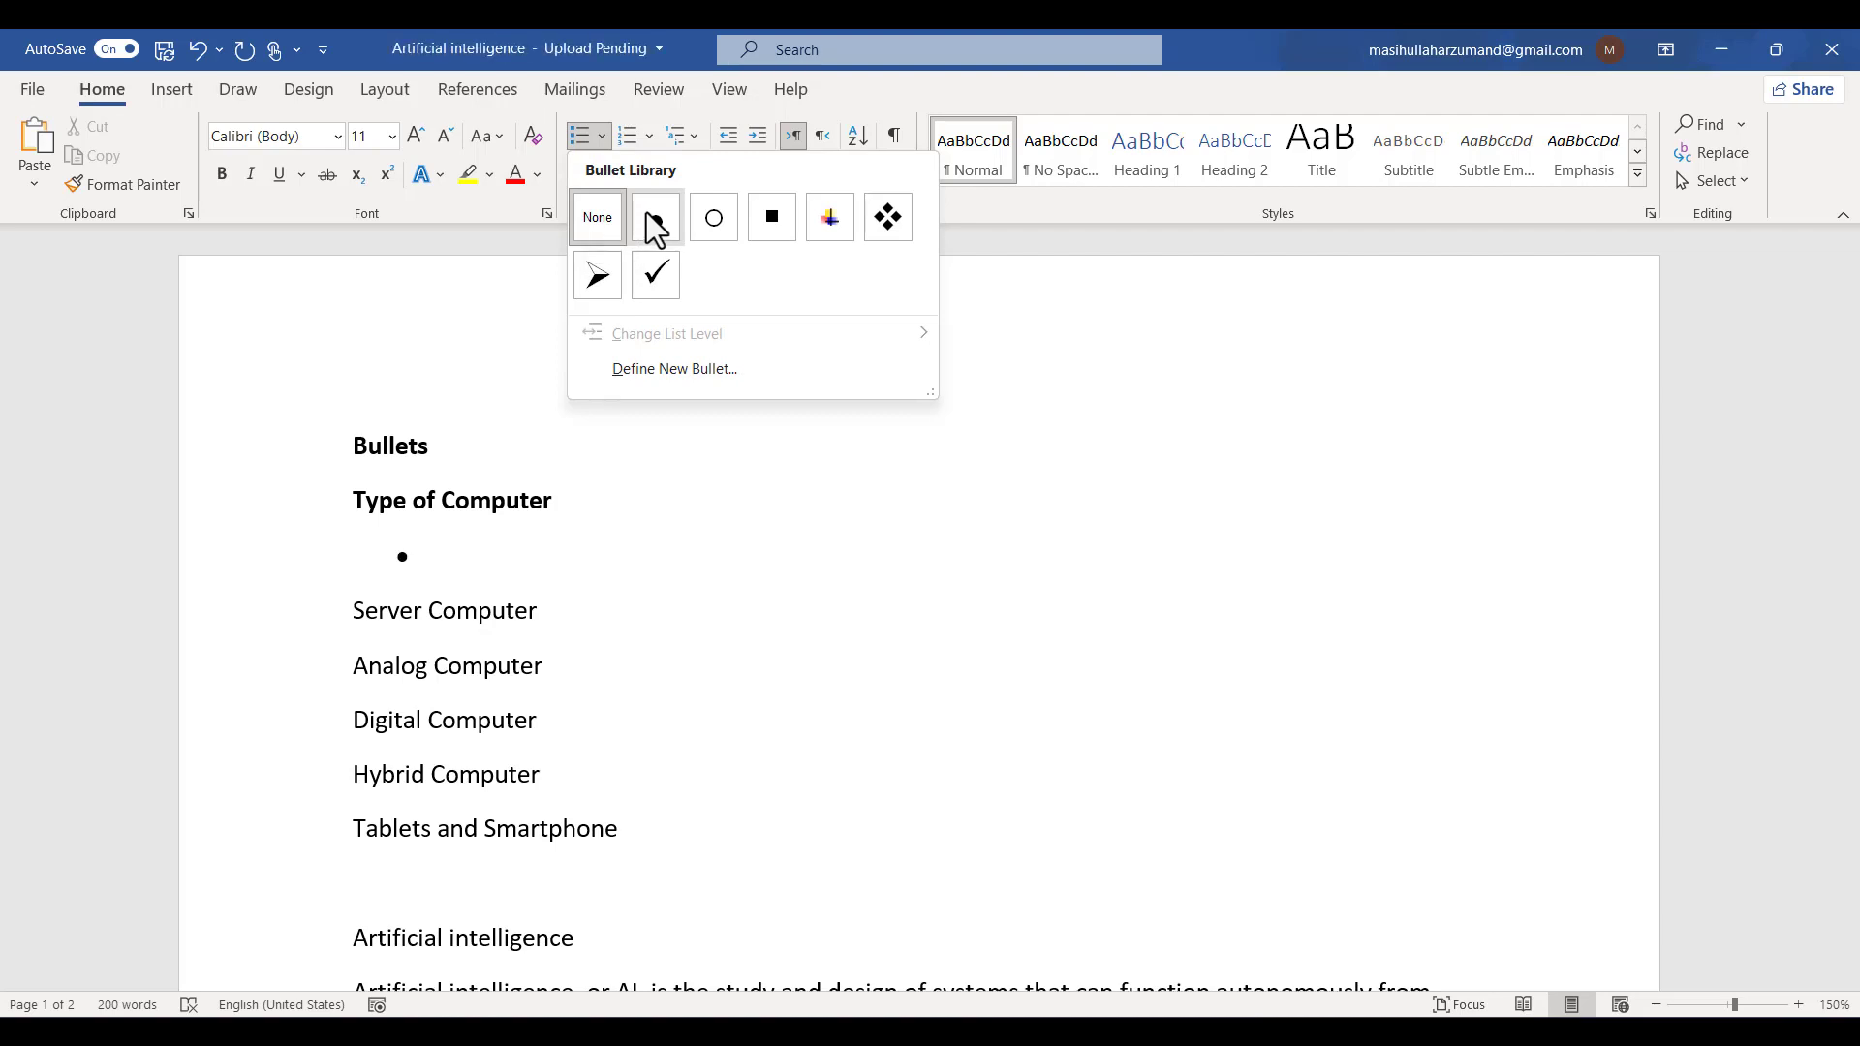
{"action": "left_click", "coordinate": [656, 271]}
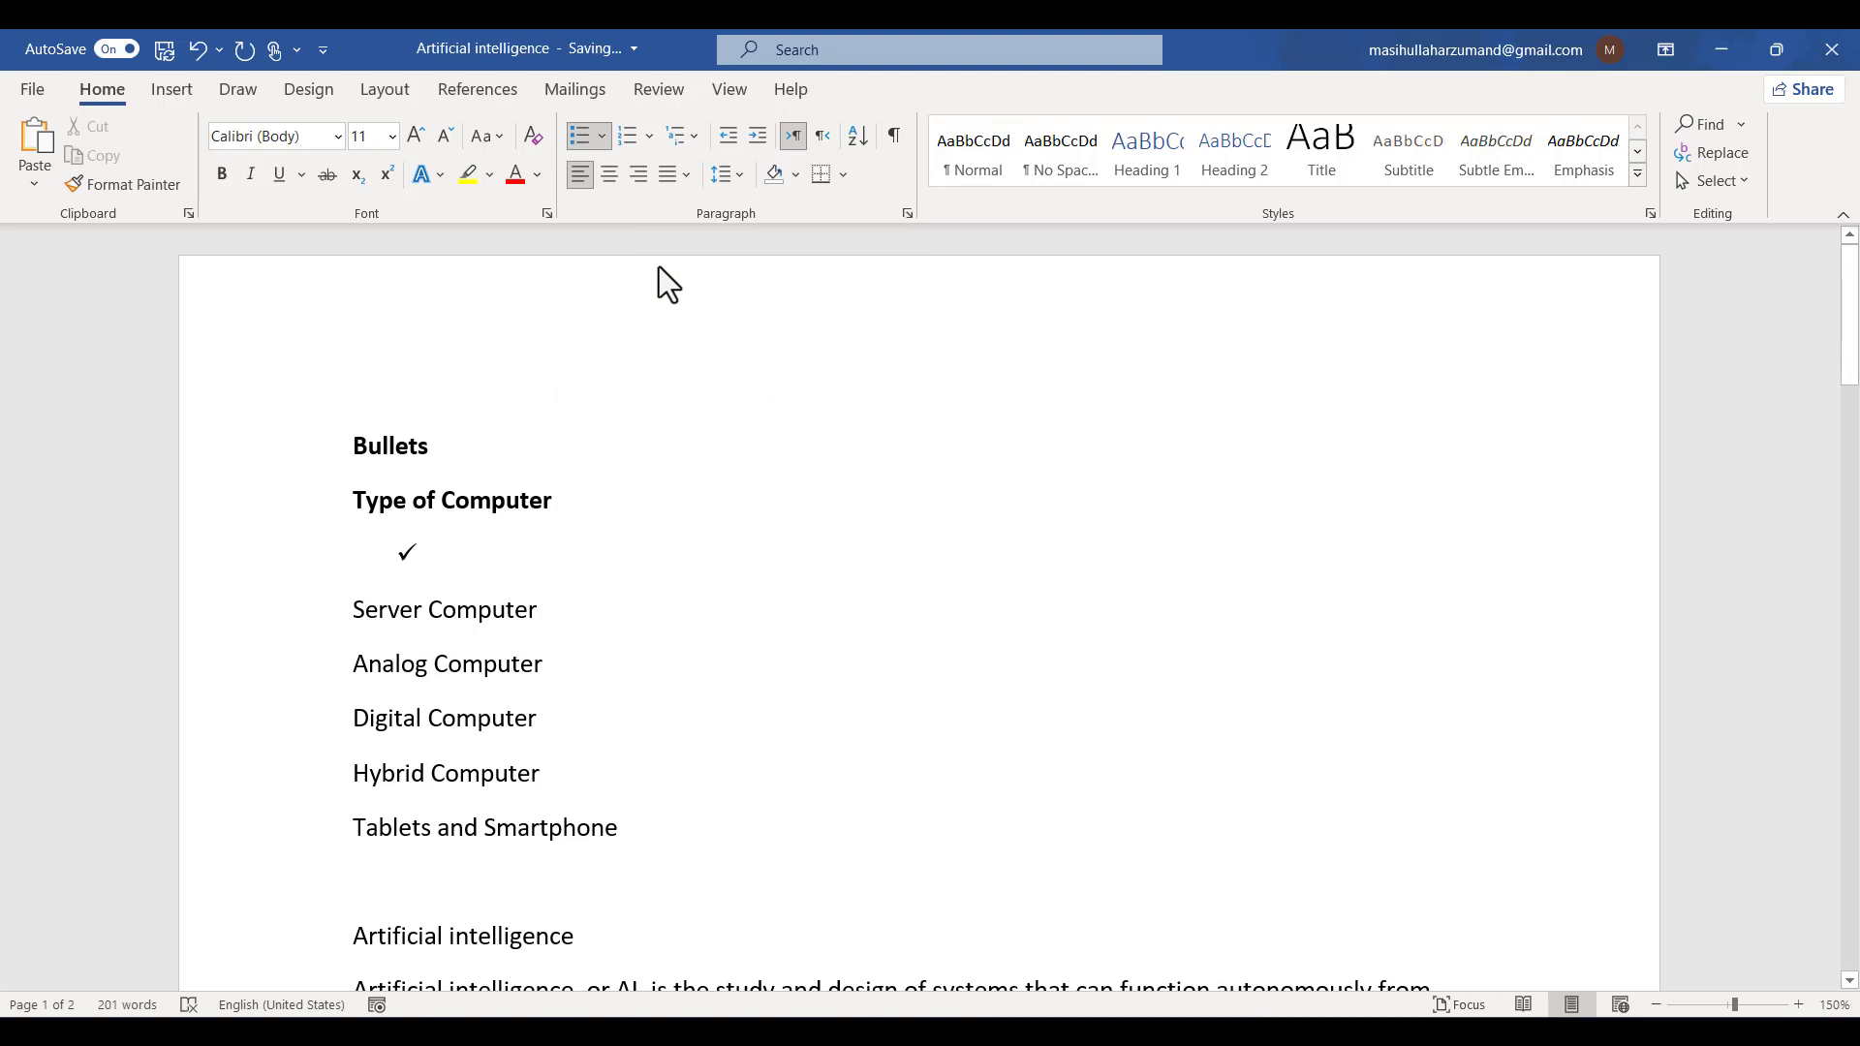
- Enter Super Computer, PDA and PC as check-mark bullet items
{"action": "key", "text": "shift"}
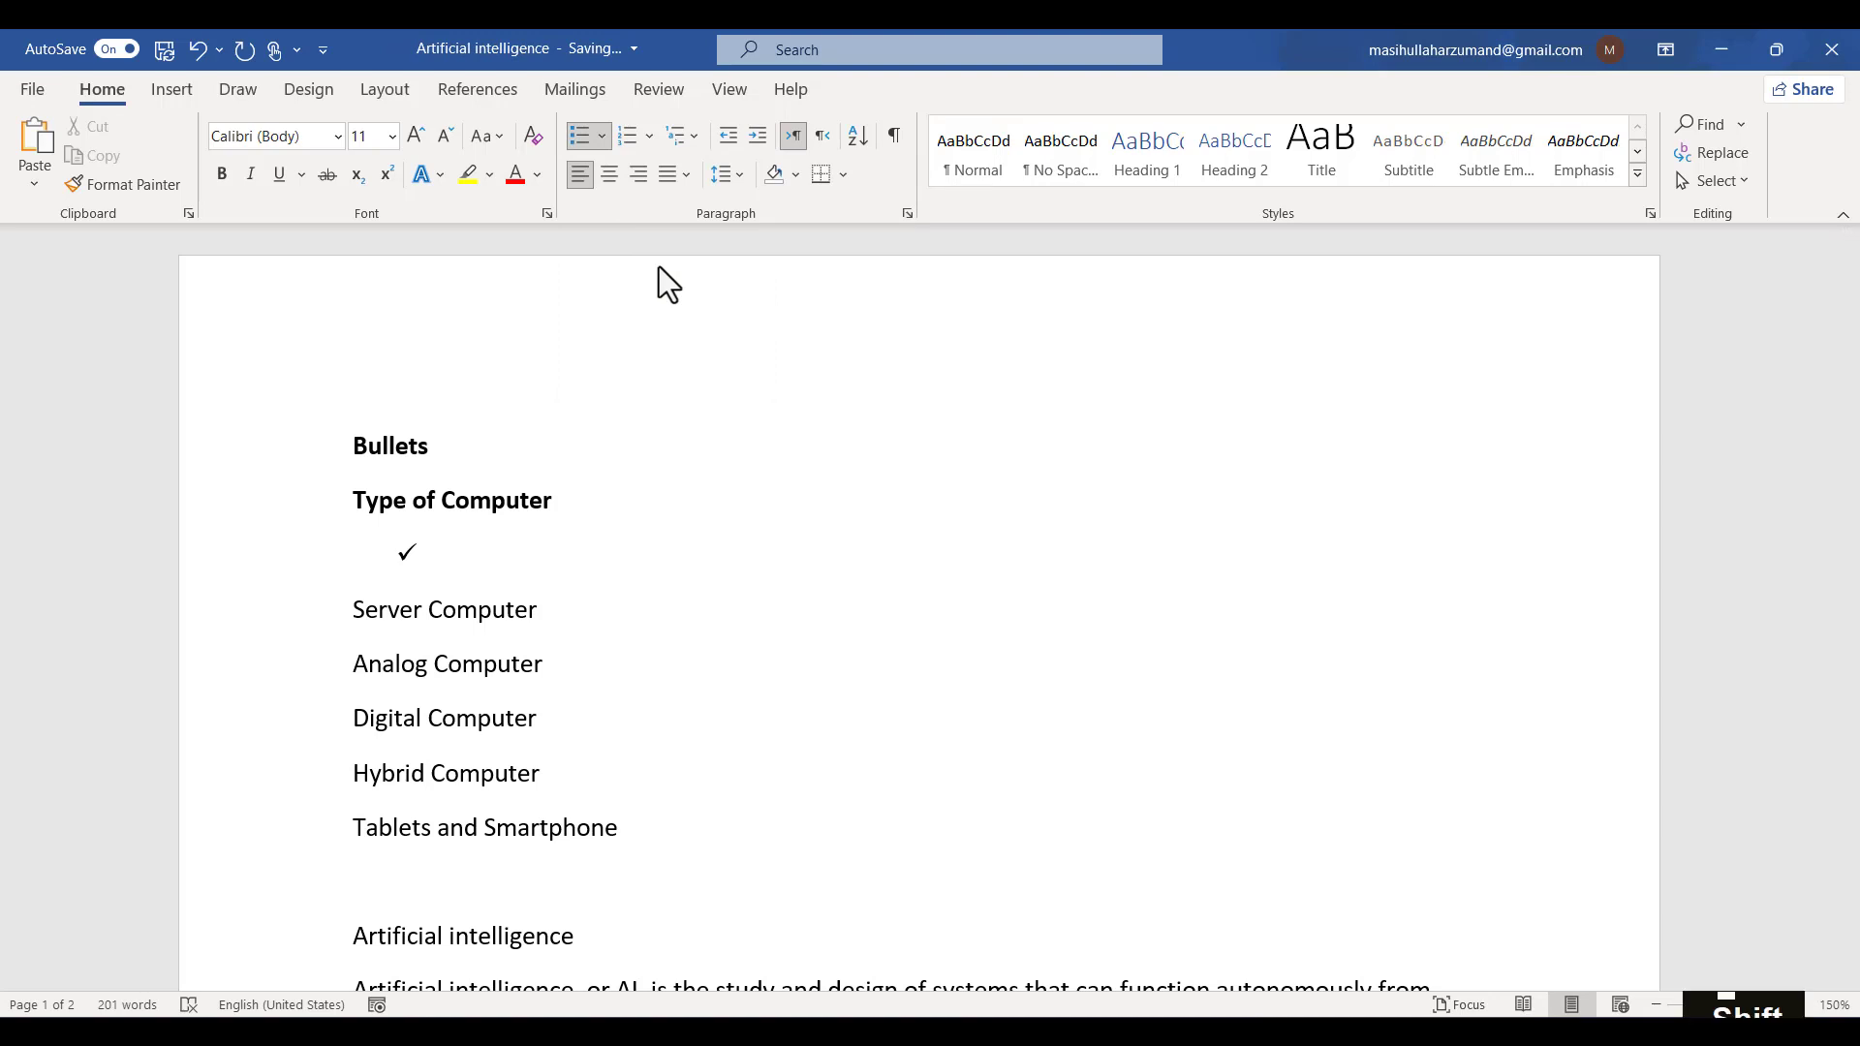
{"action": "type", "text": "Super "}
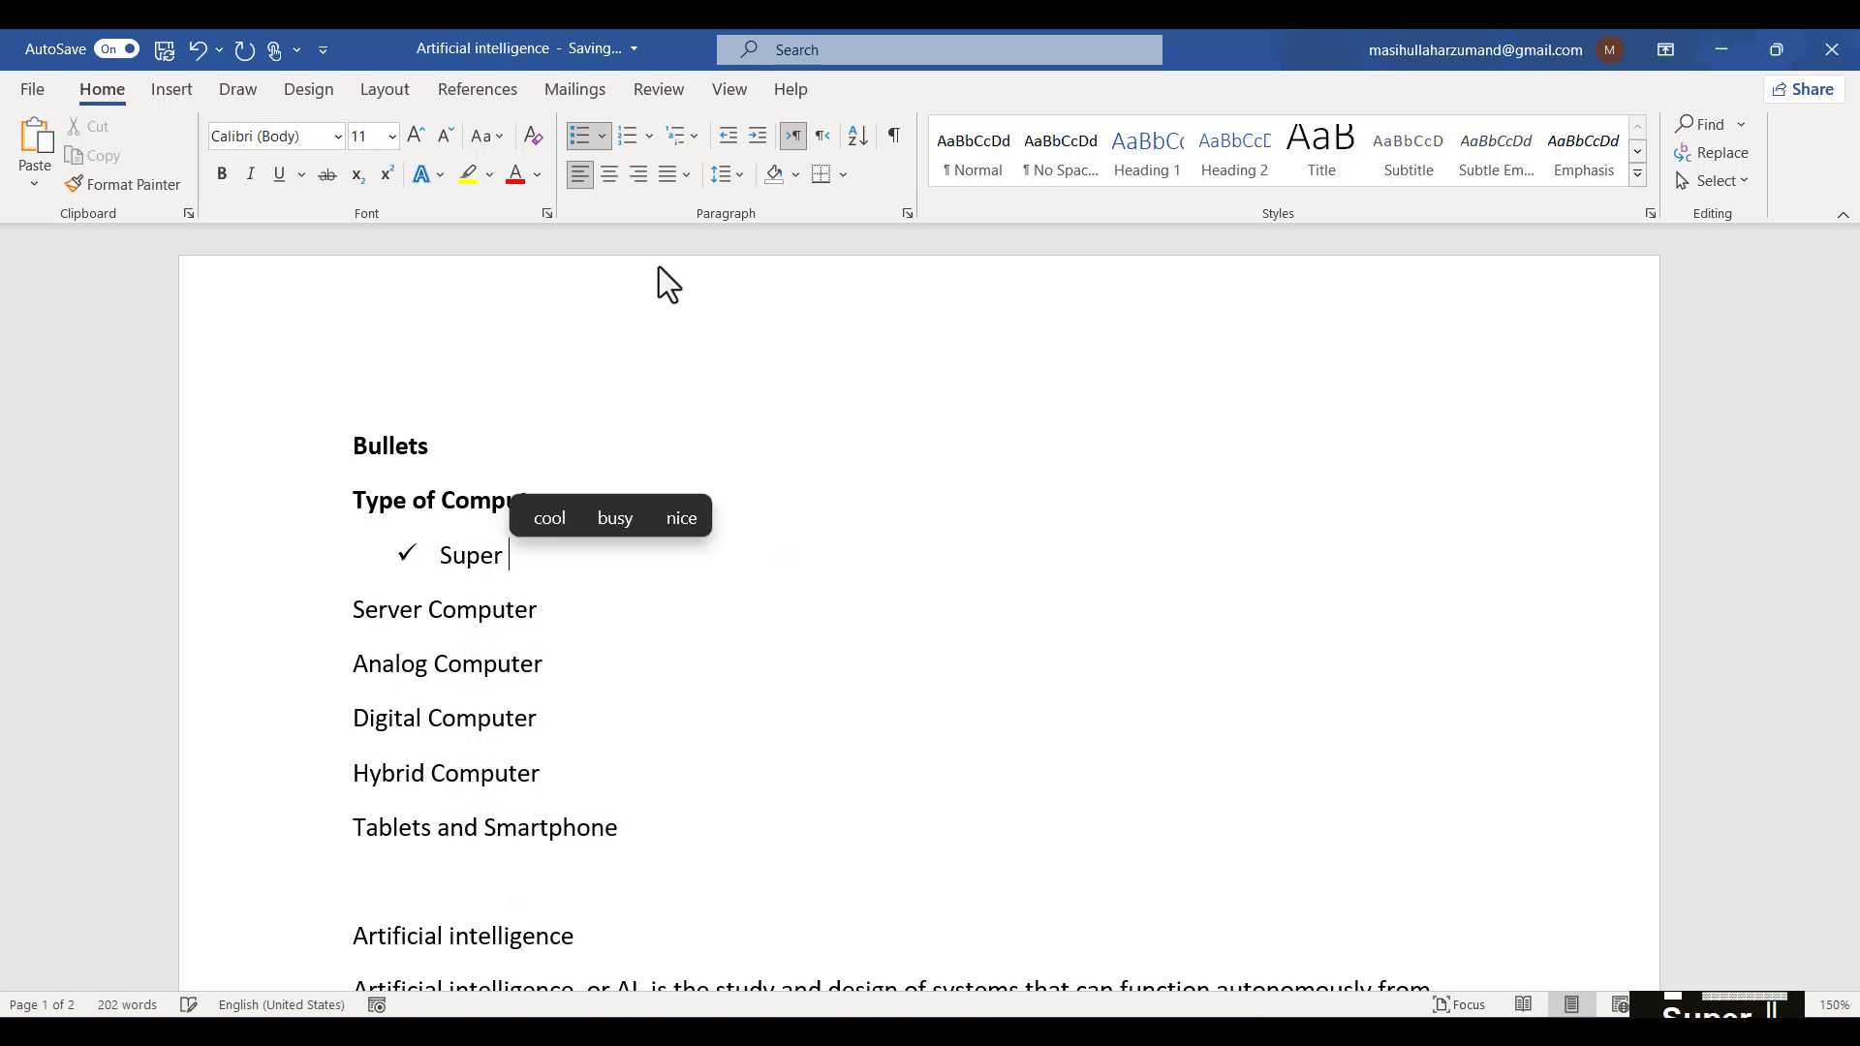
{"action": "type", "text": "COmputer"}
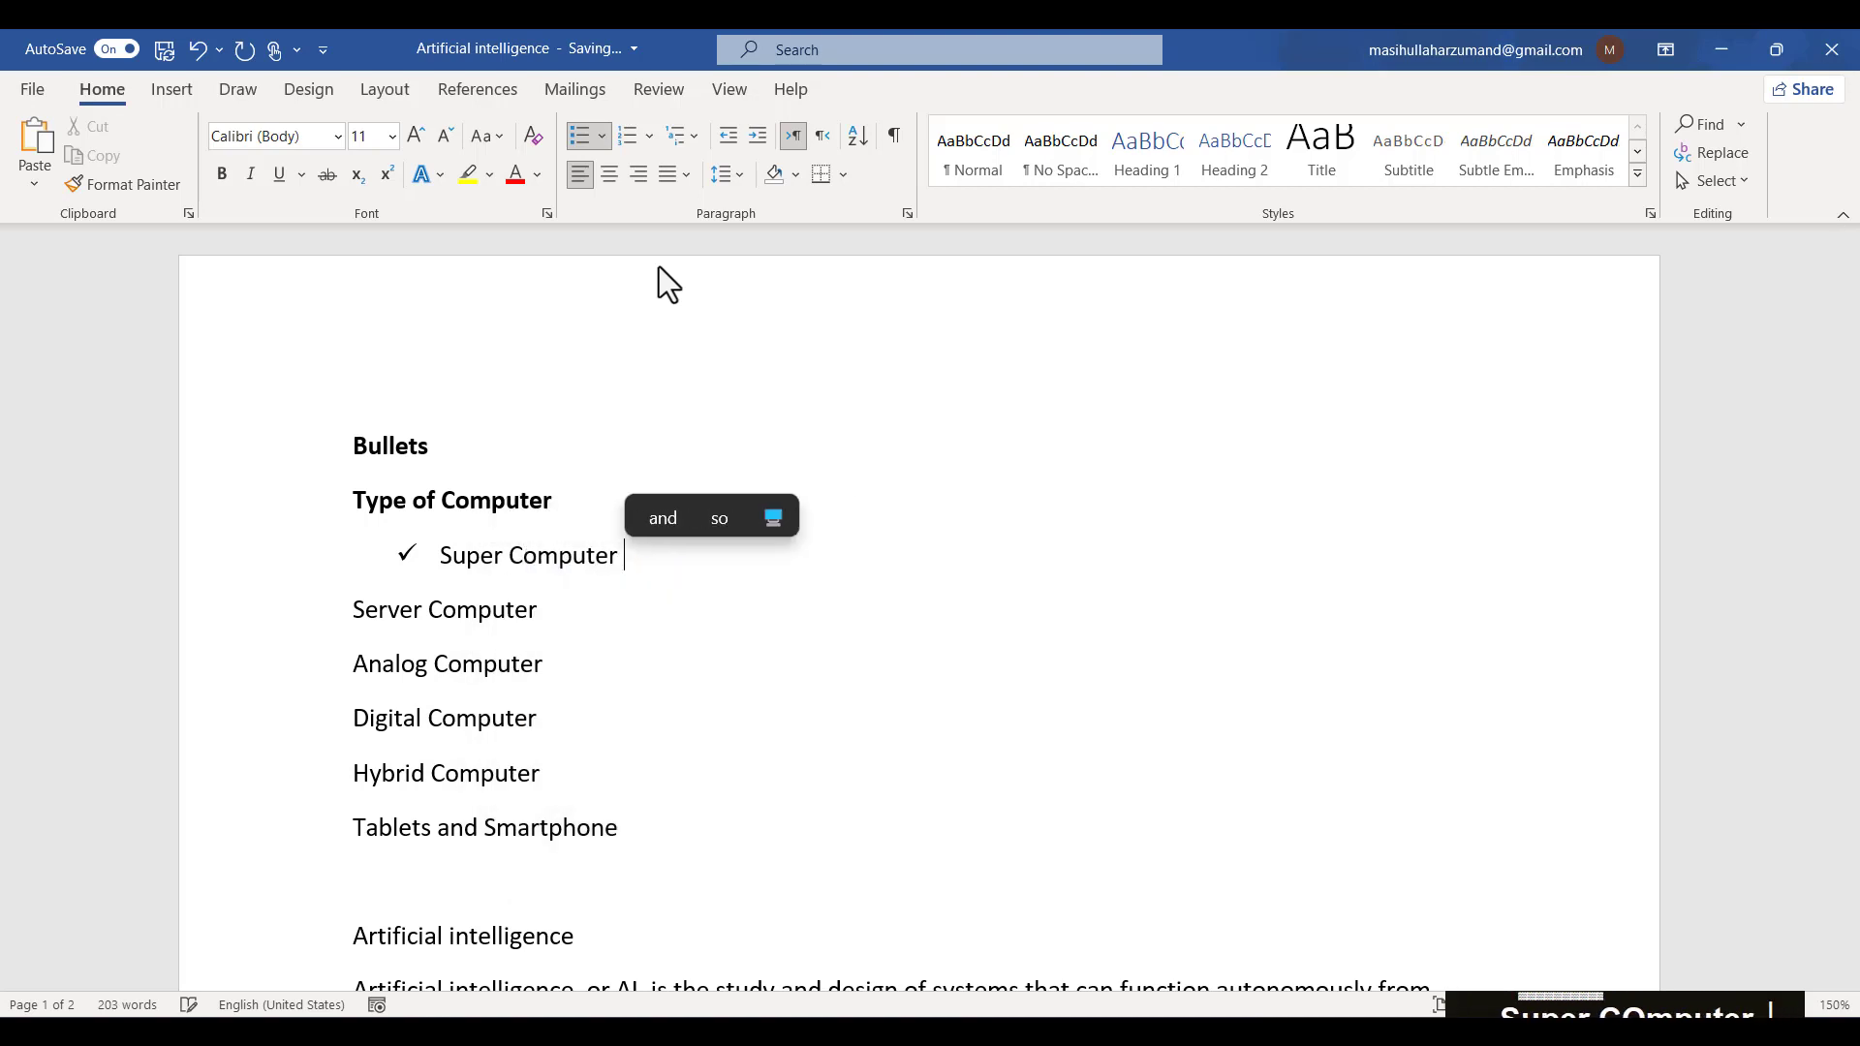
{"action": "key", "text": "Return"}
{"action": "key", "text": "shift"}
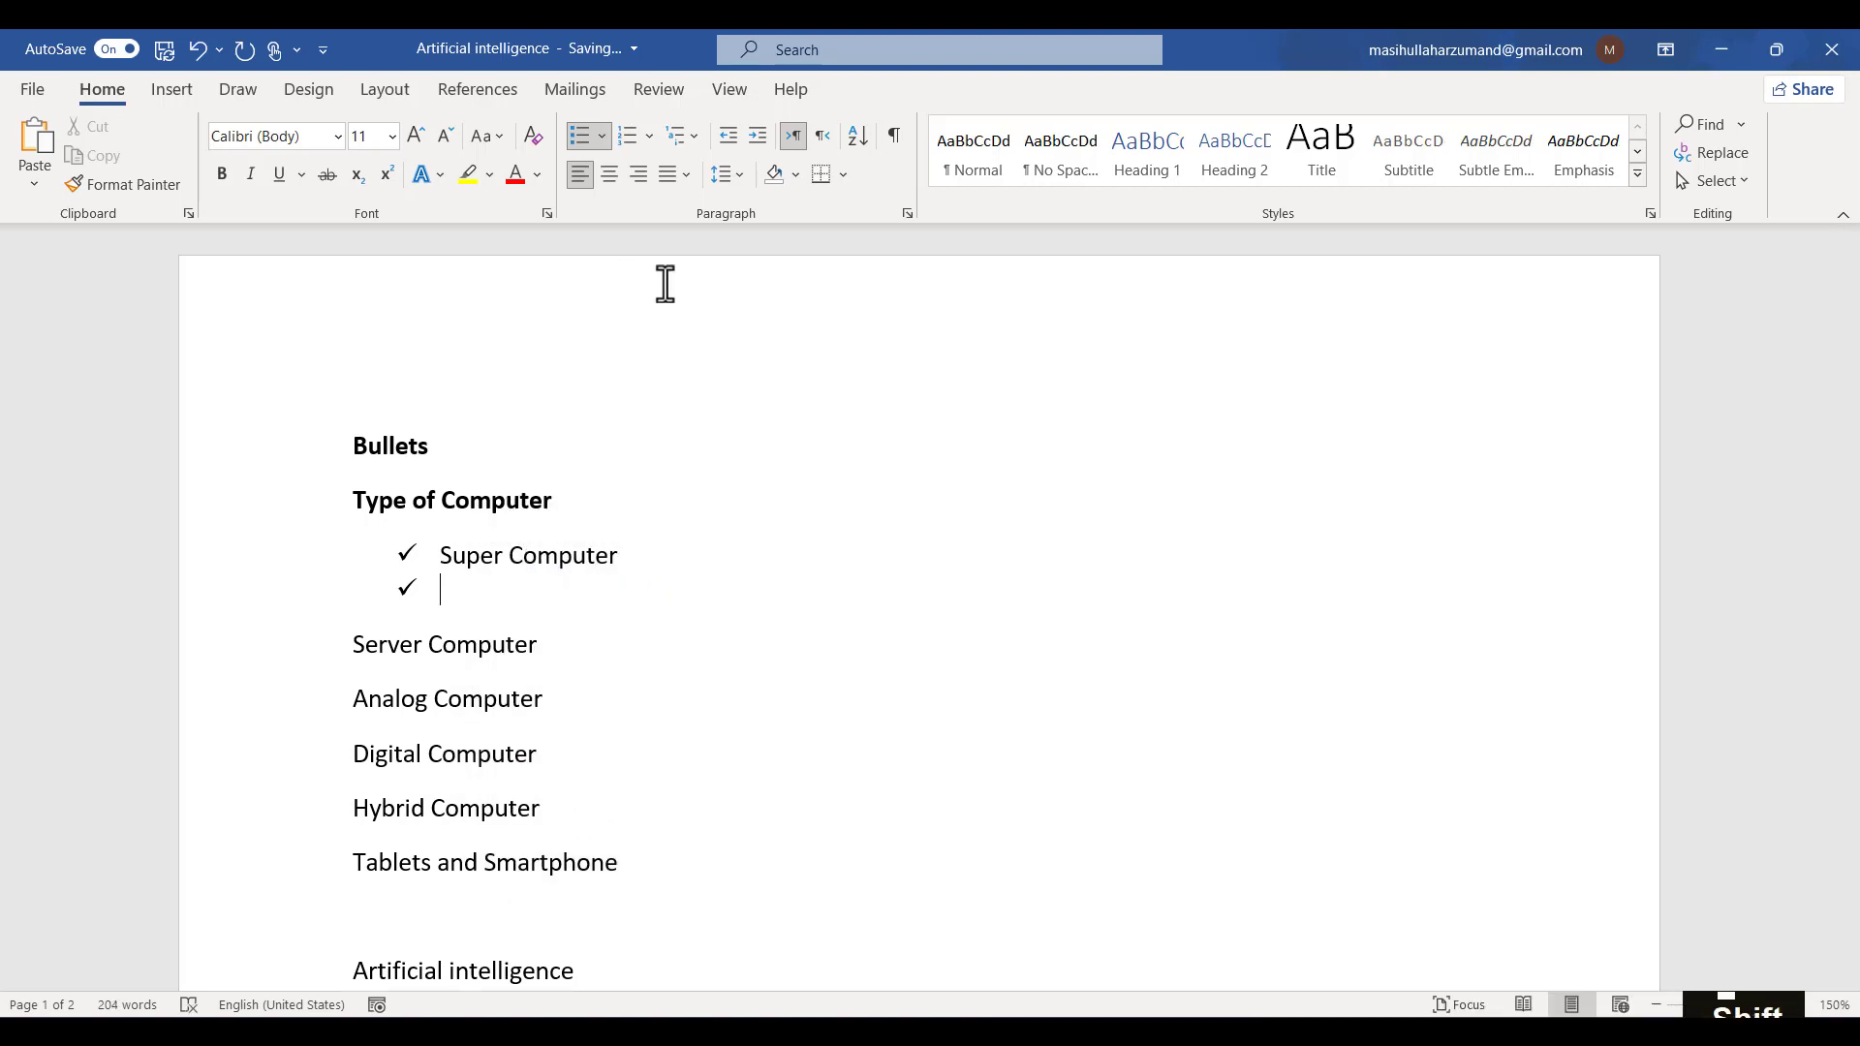
{"action": "type", "text": "PDA"}
{"action": "key", "text": "Return"}
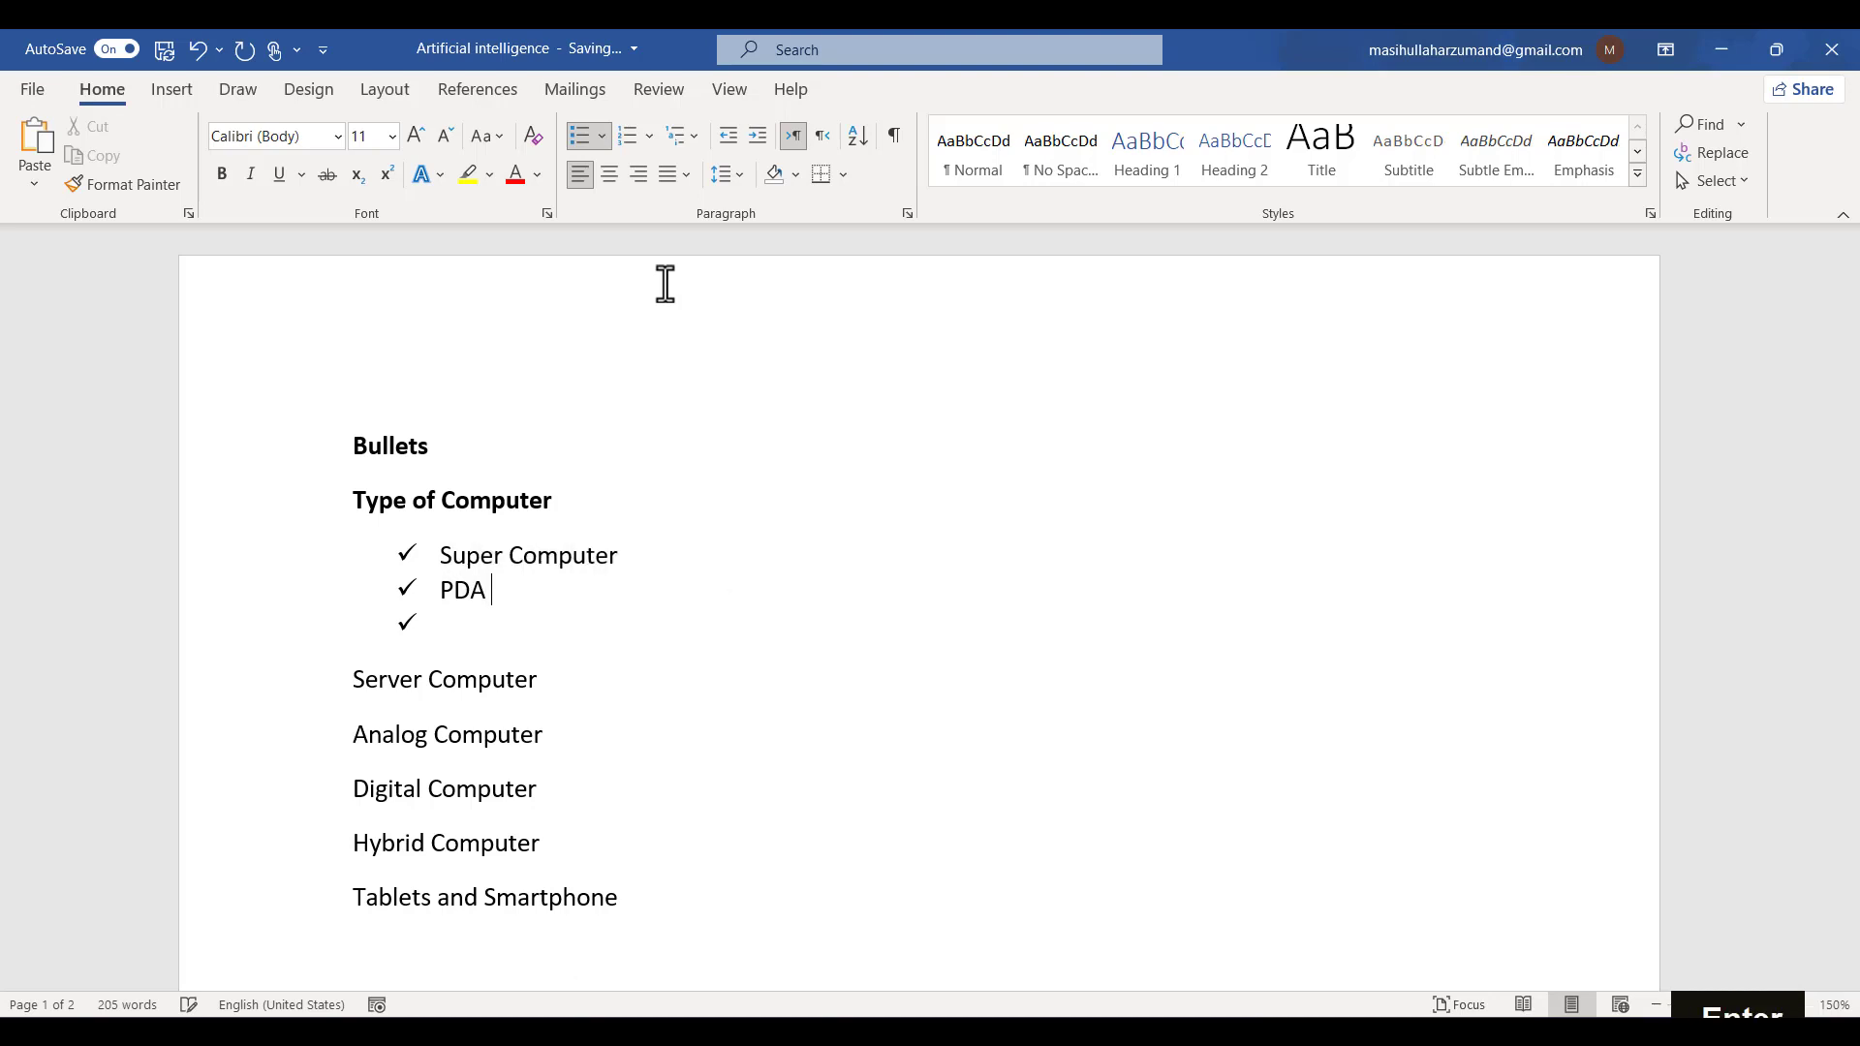
{"action": "type", "text": "PC"}
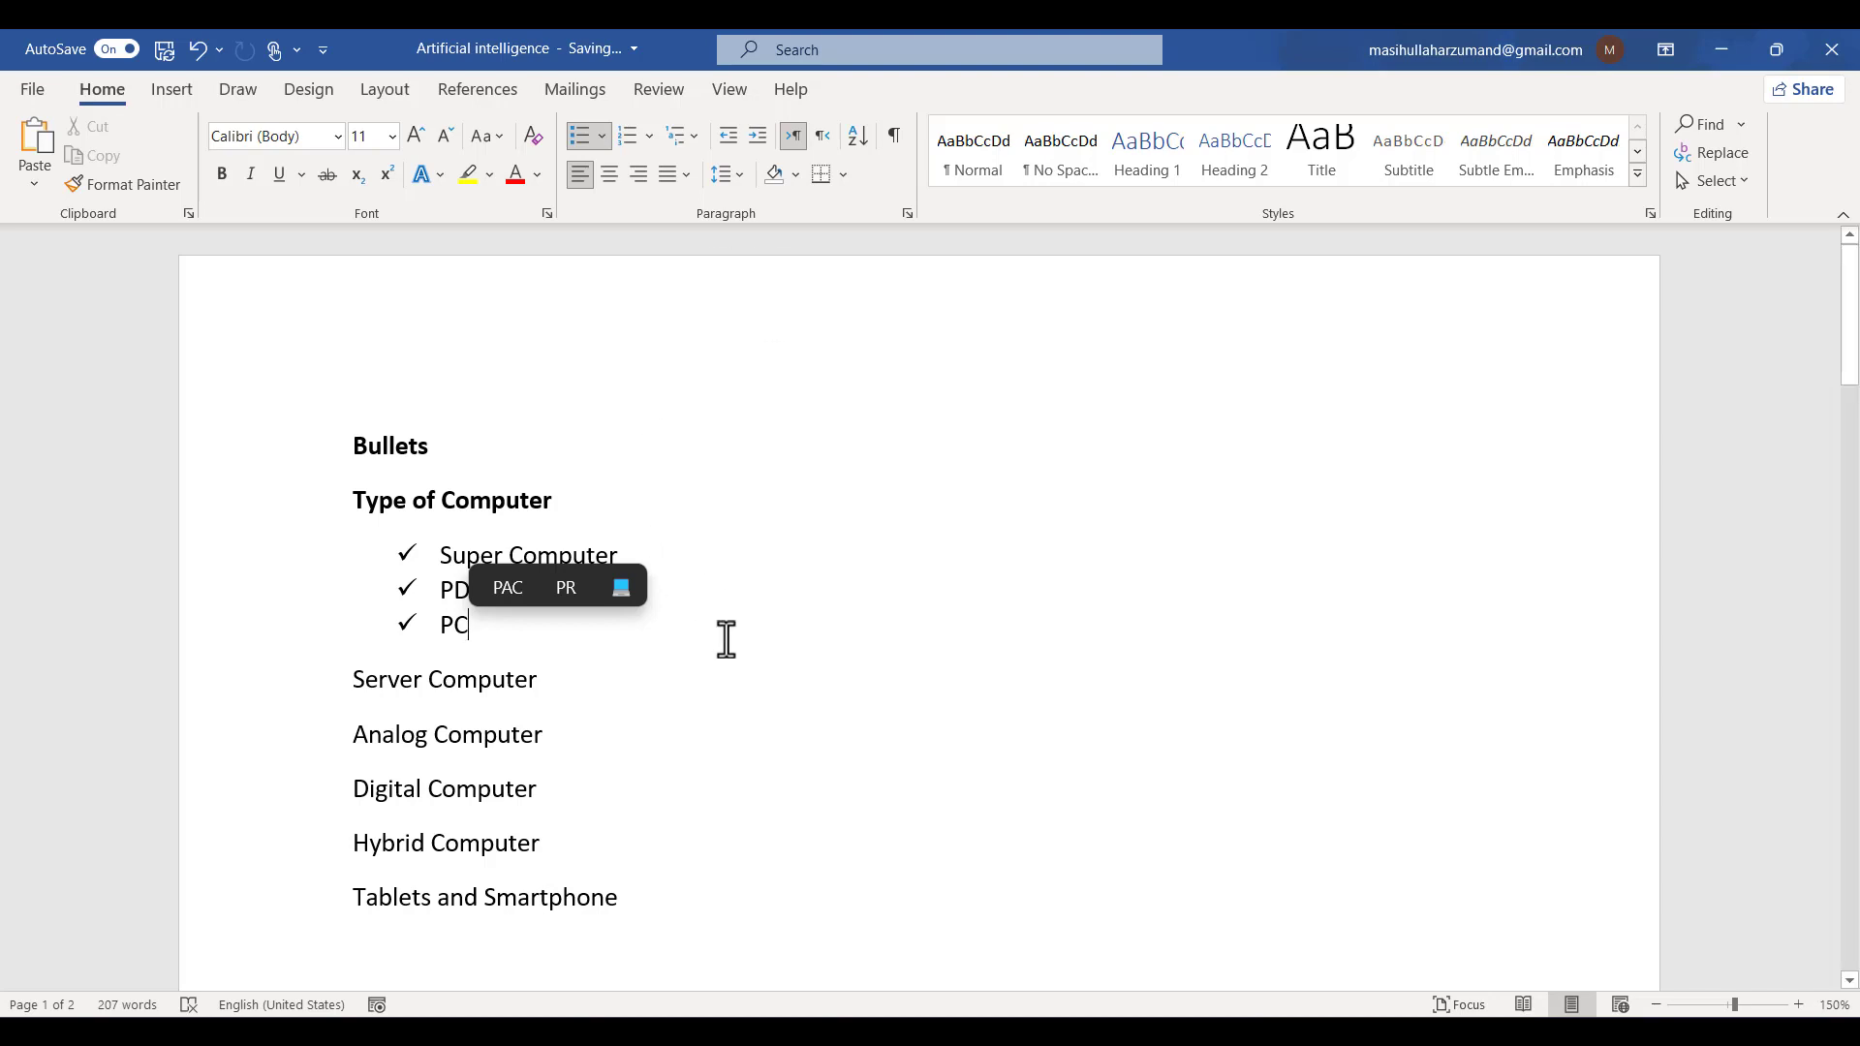
- Delete the three check-mark bullet items
{"action": "left_click", "coordinate": [1267, 1029]}
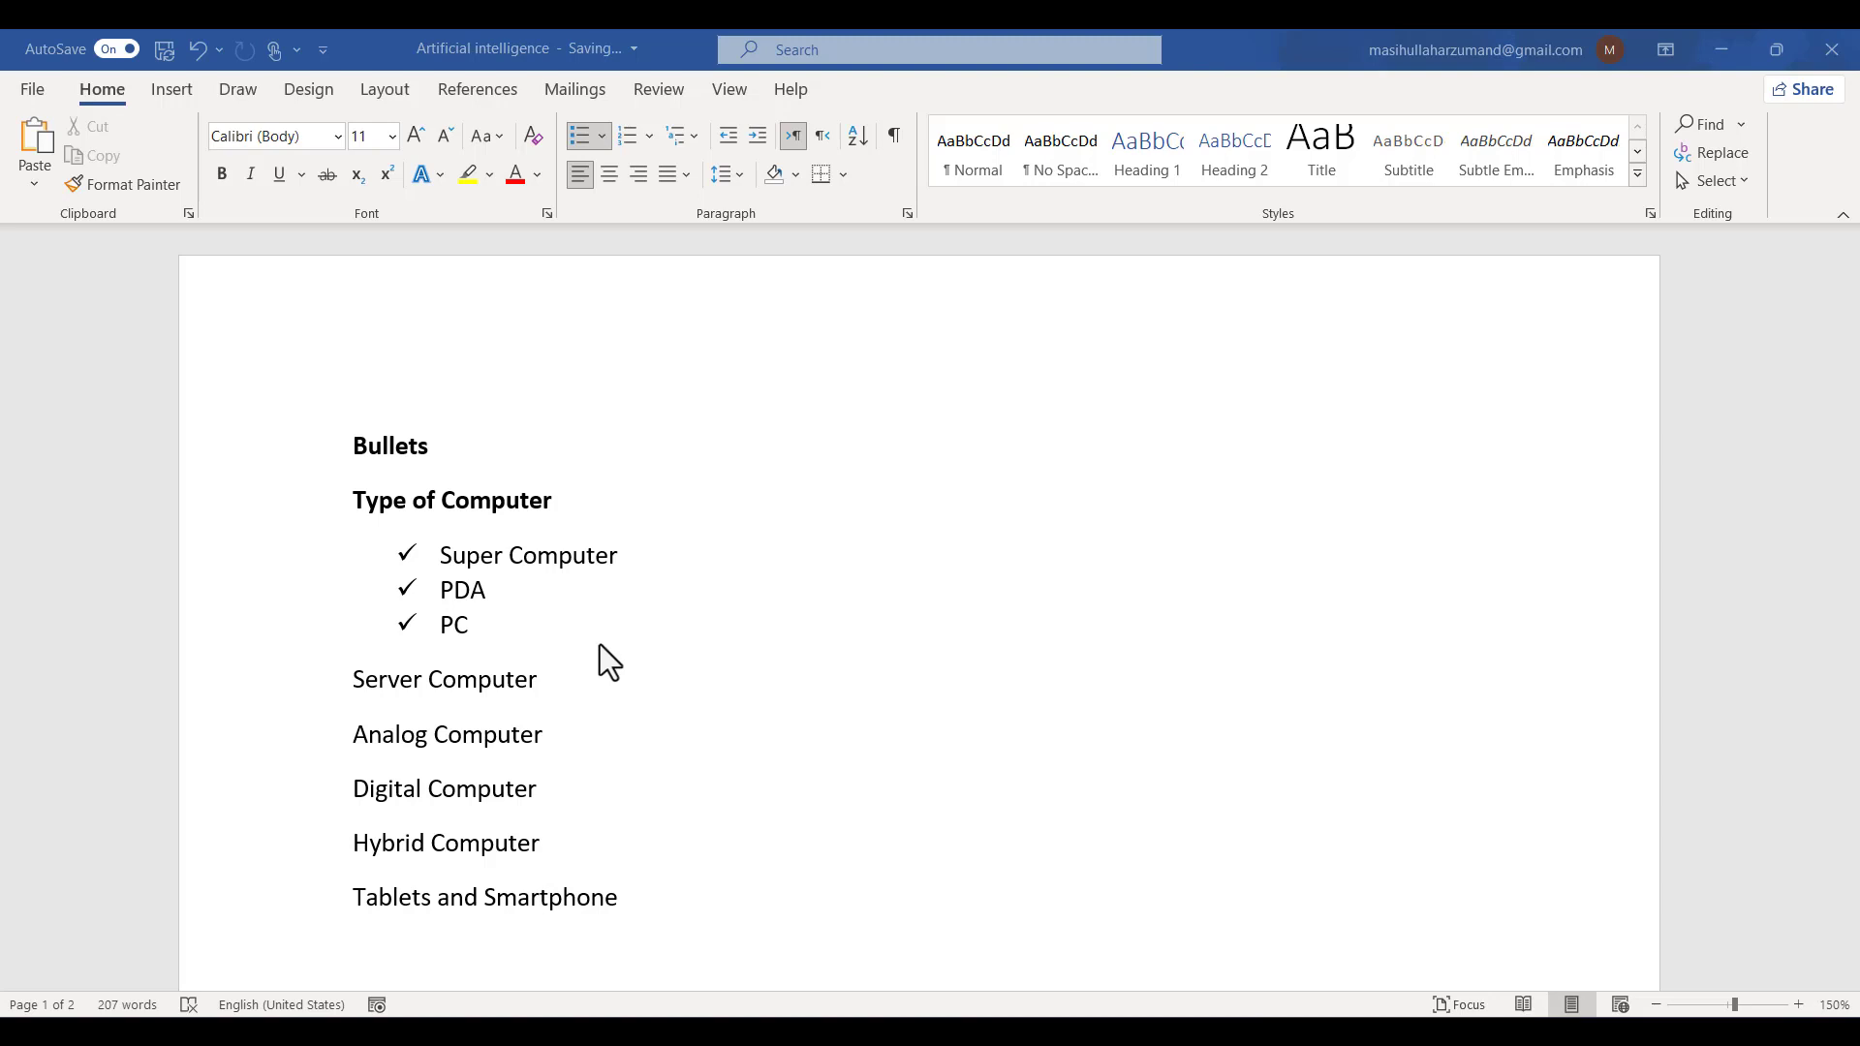
{"action": "left_click", "coordinate": [567, 616]}
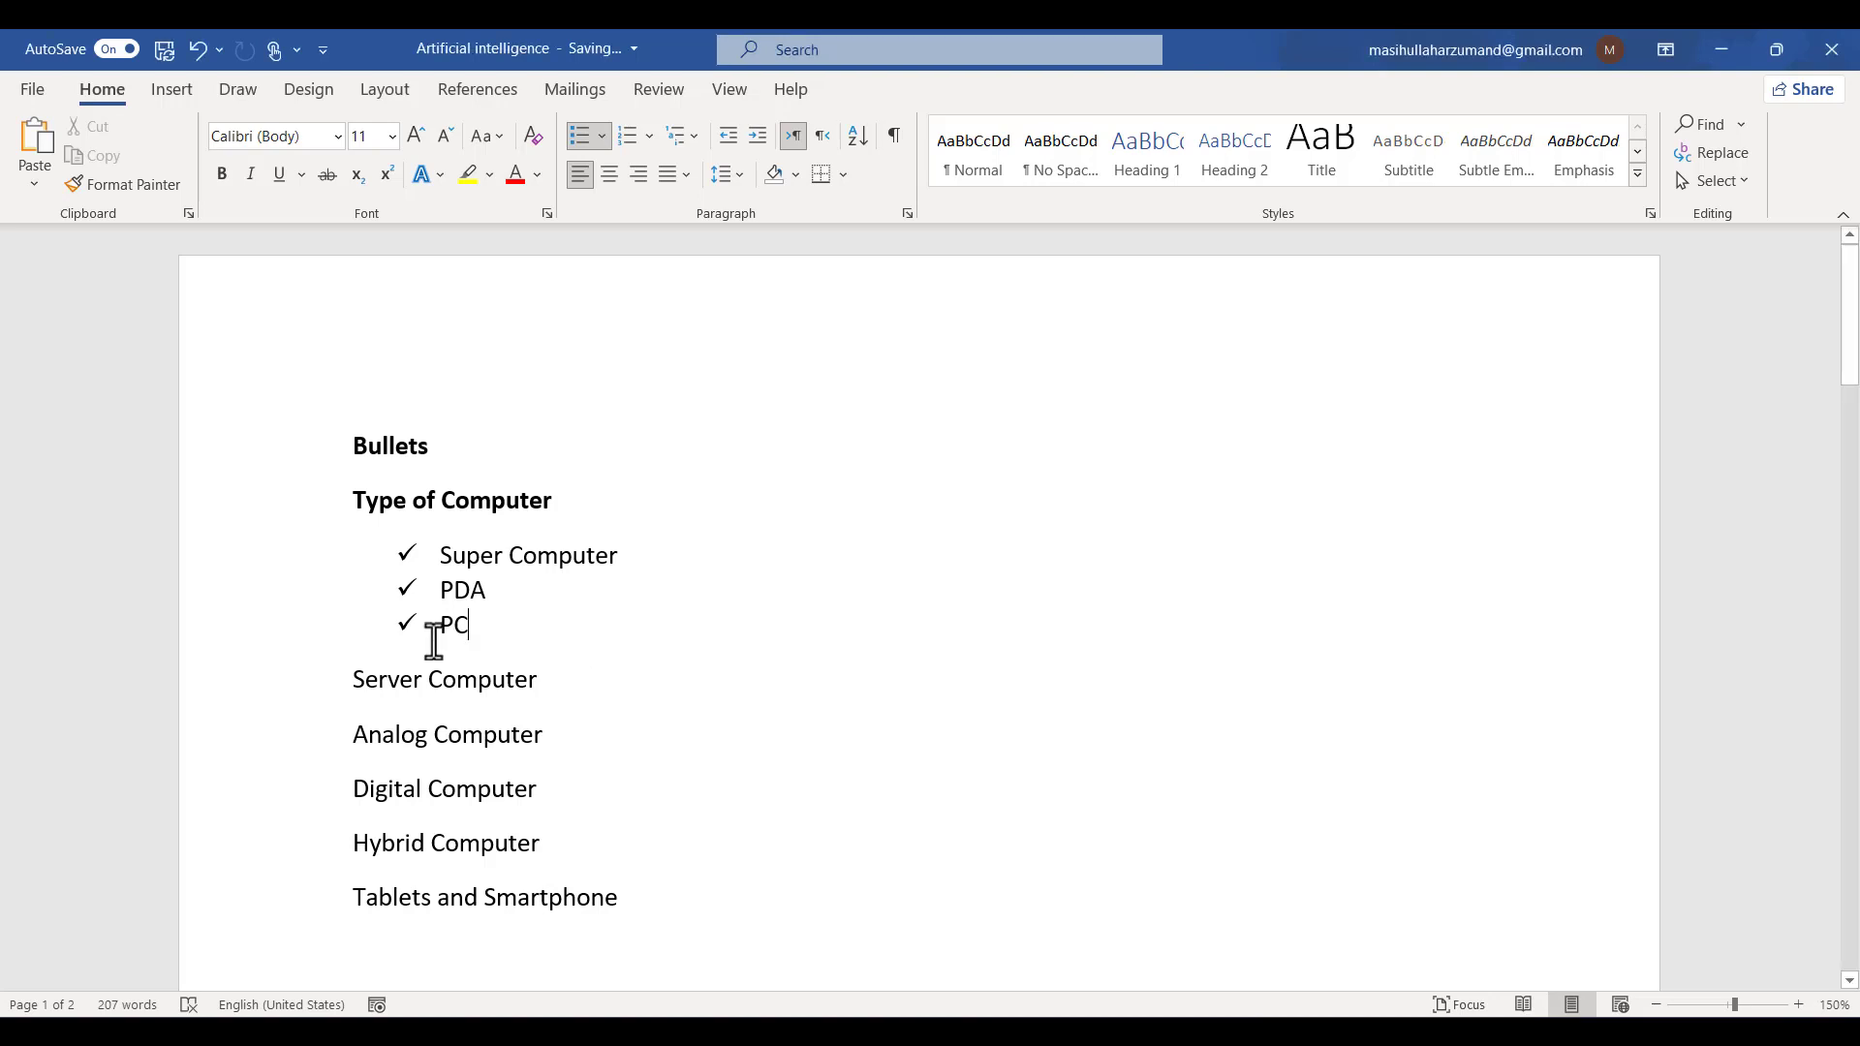
{"action": "left_click_drag", "start_coordinate": [523, 636], "coordinate": [311, 573]}
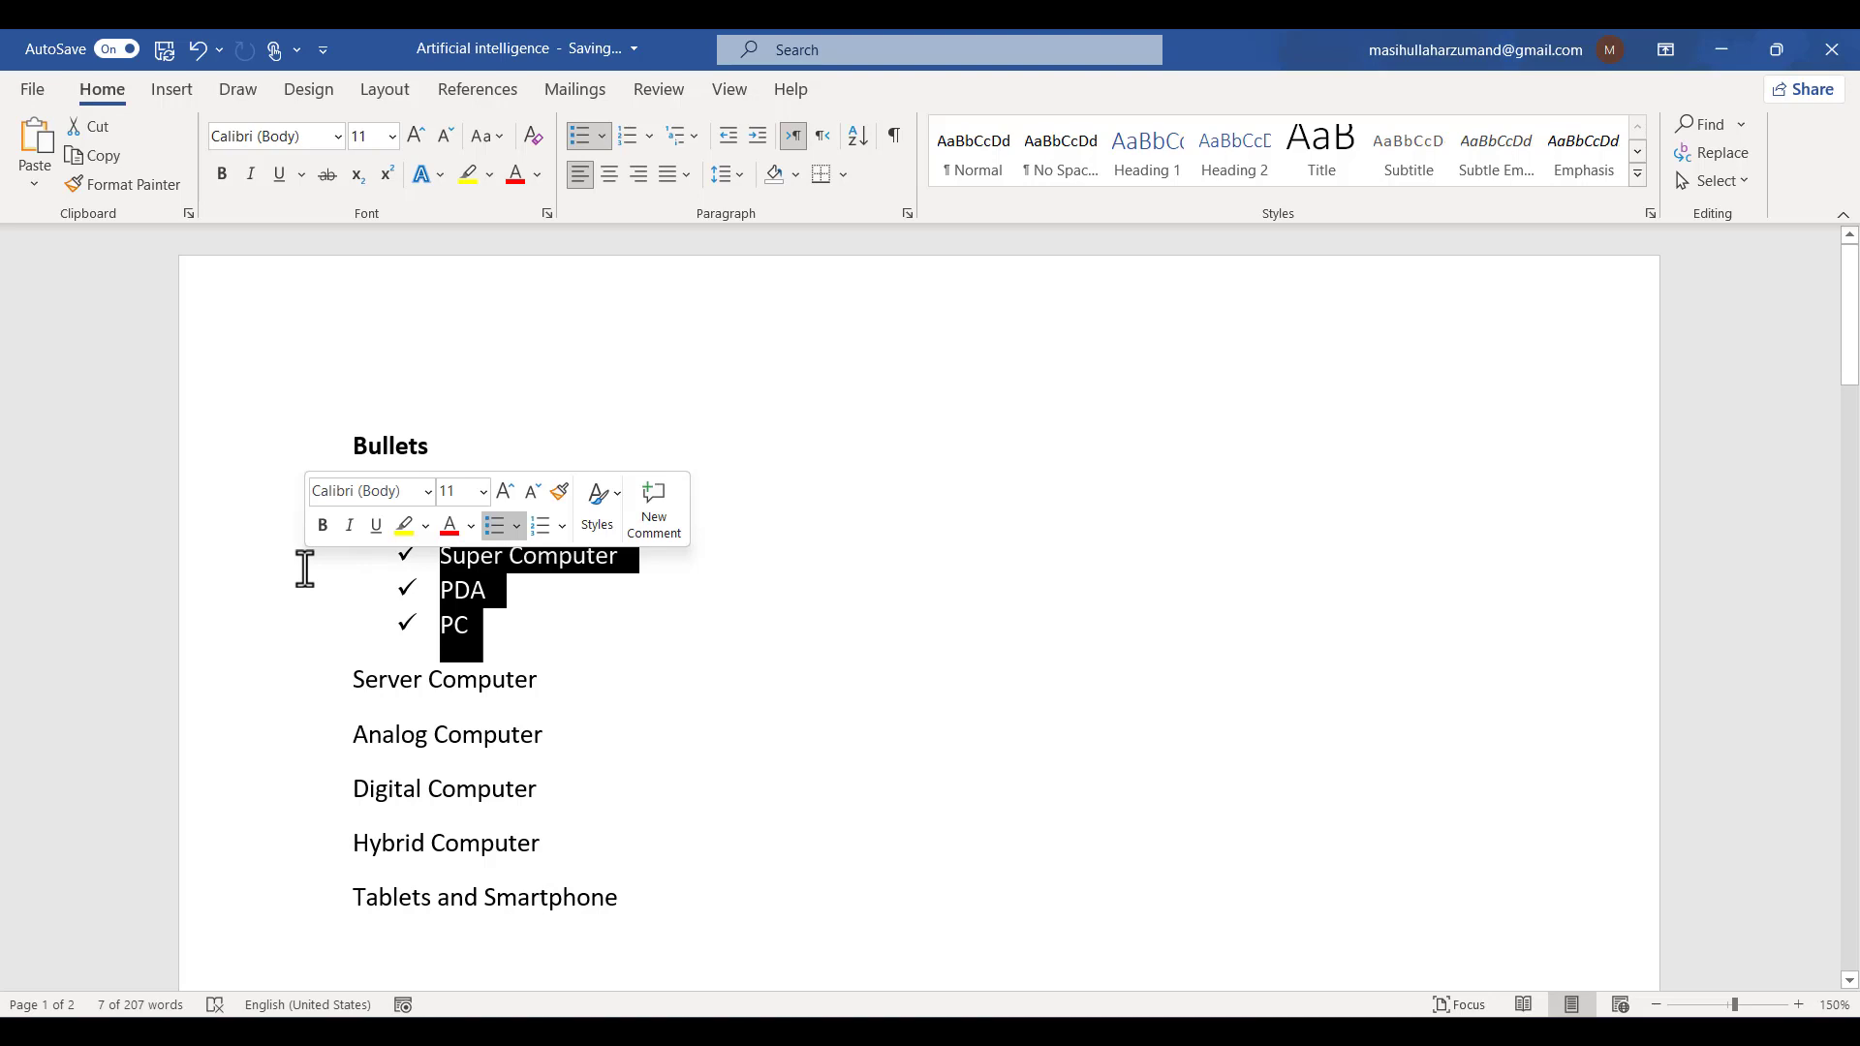
{"action": "key", "text": "BackSpace"}
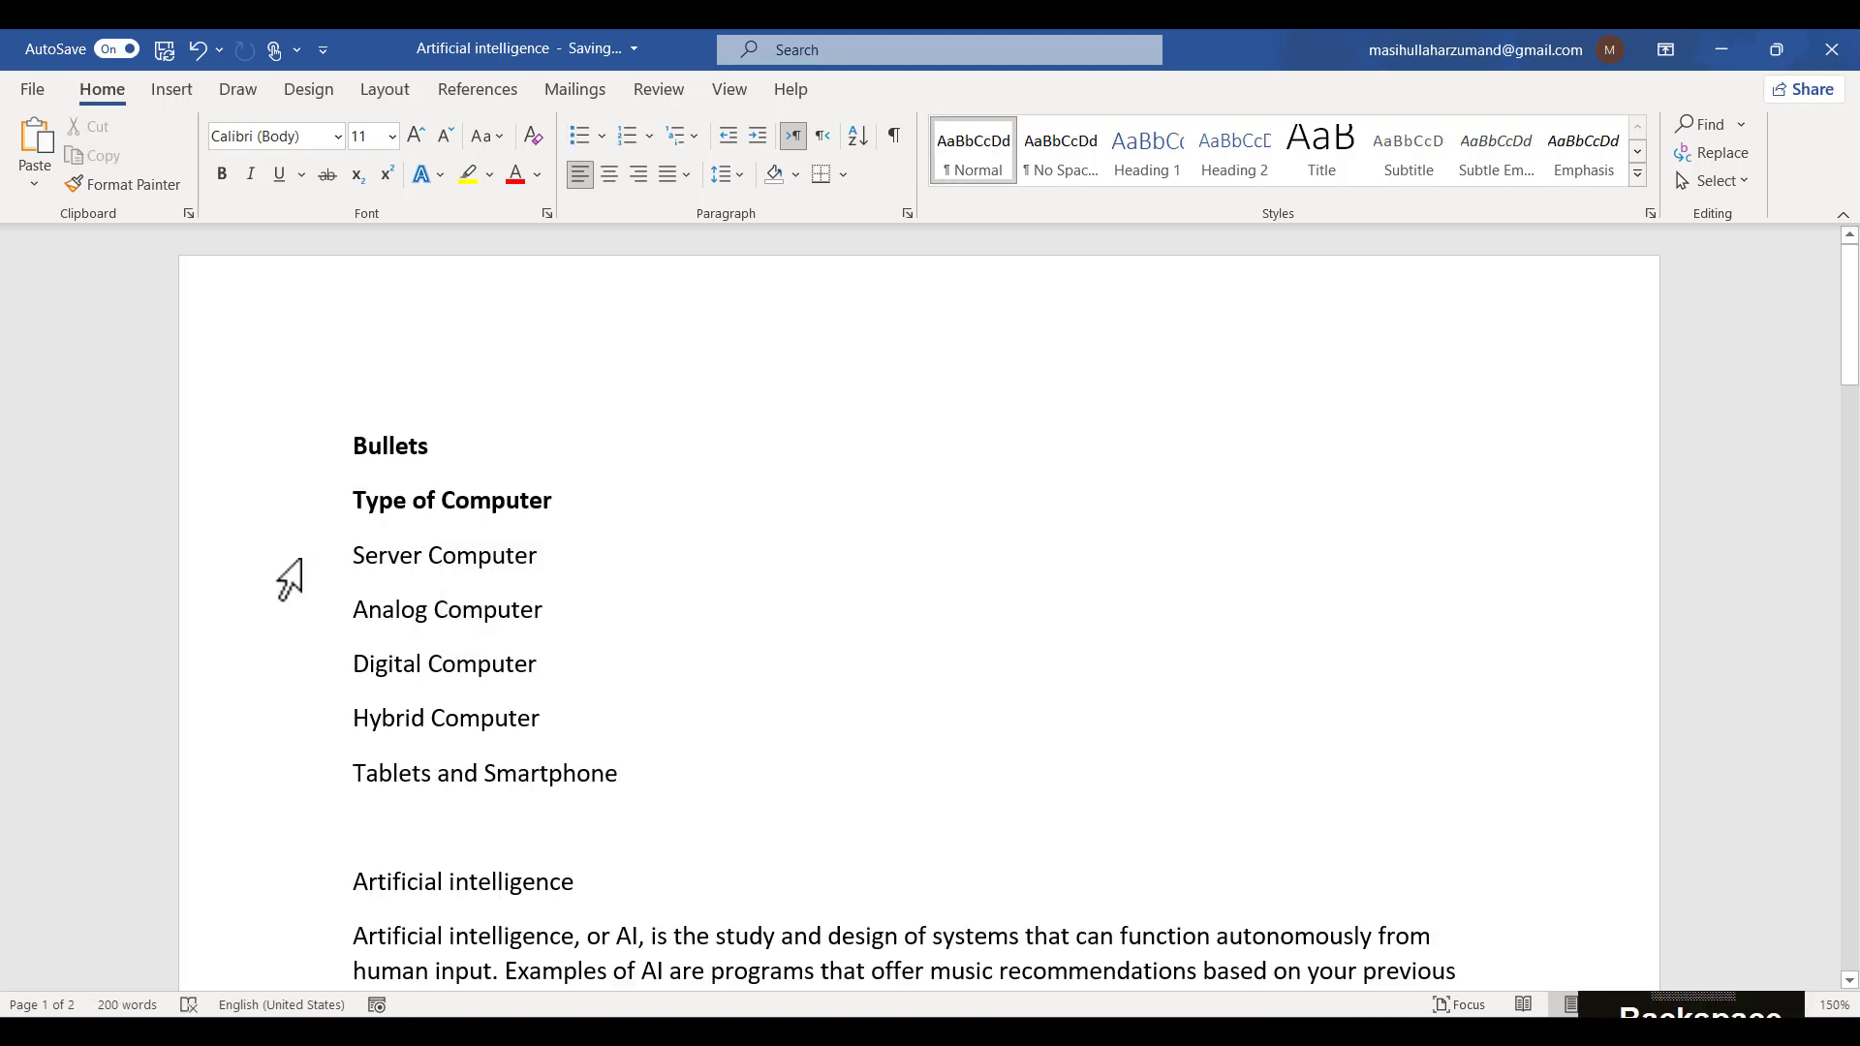
{"action": "left_click_drag", "start_coordinate": [290, 572], "coordinate": [346, 793]}
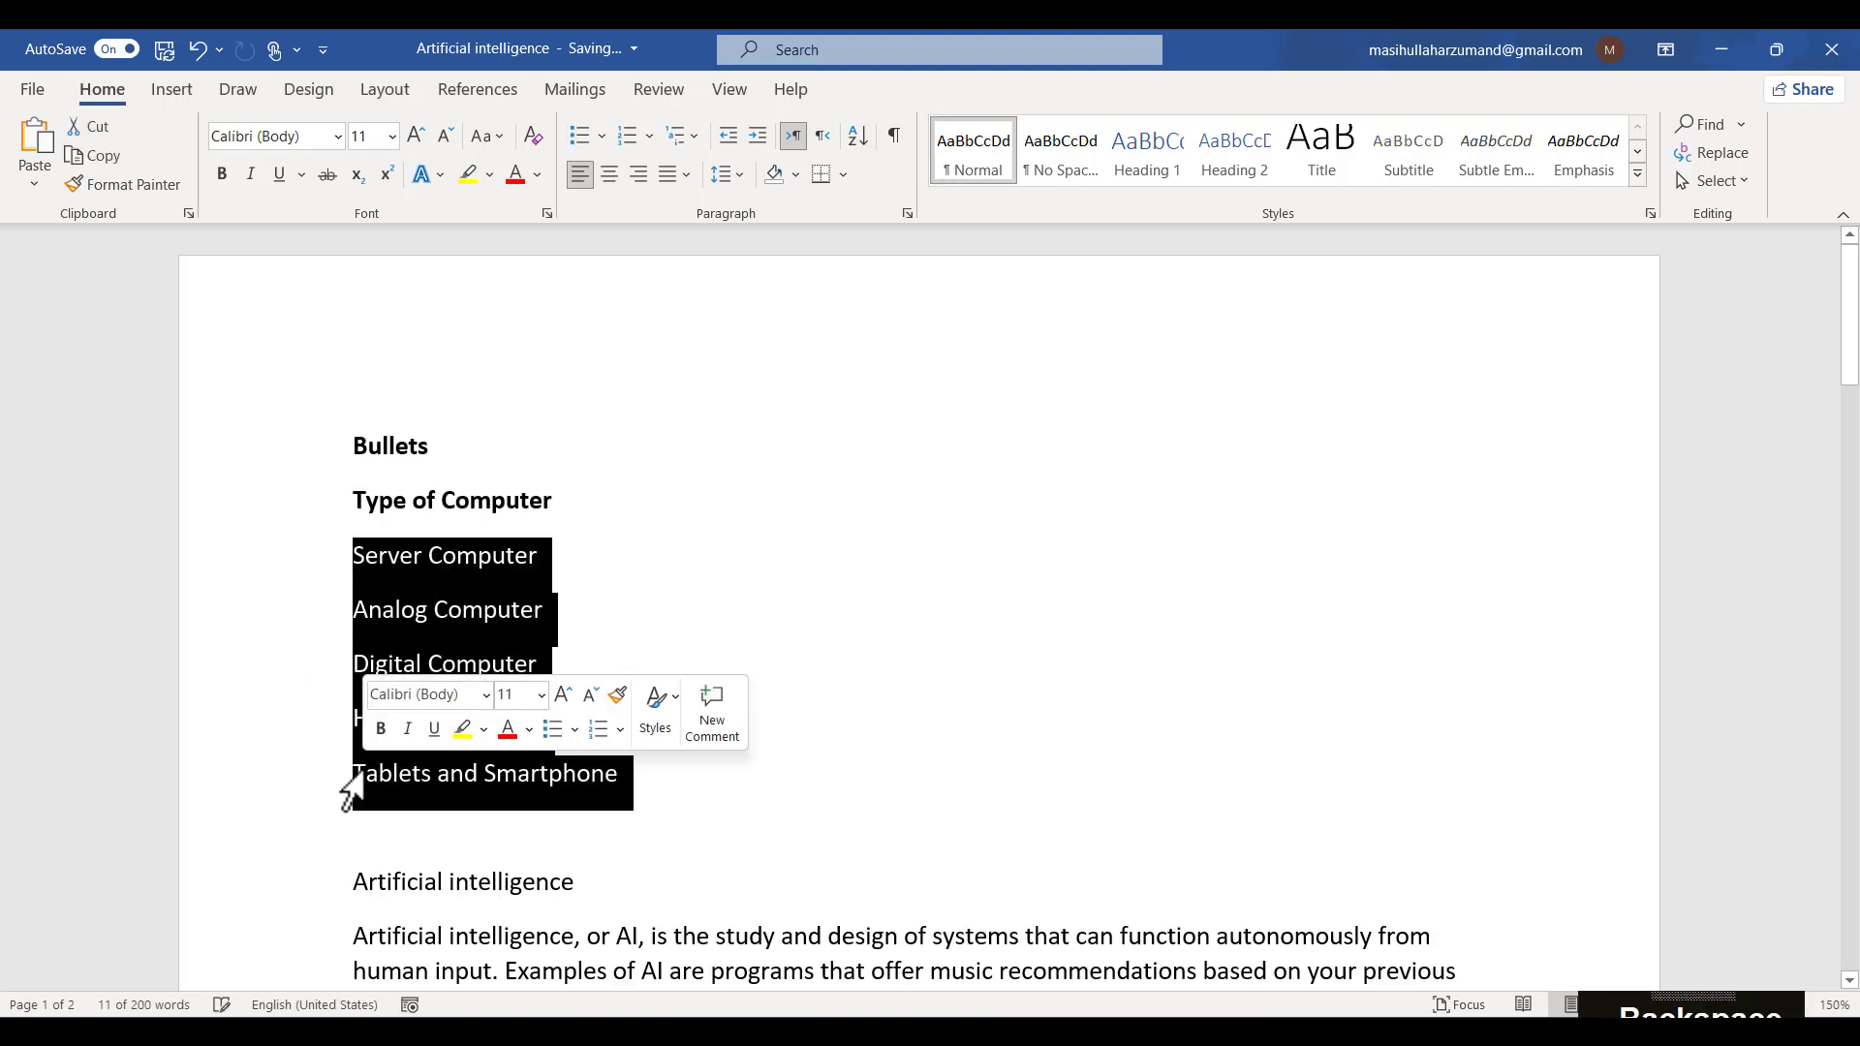
{"action": "left_click", "coordinate": [870, 695]}
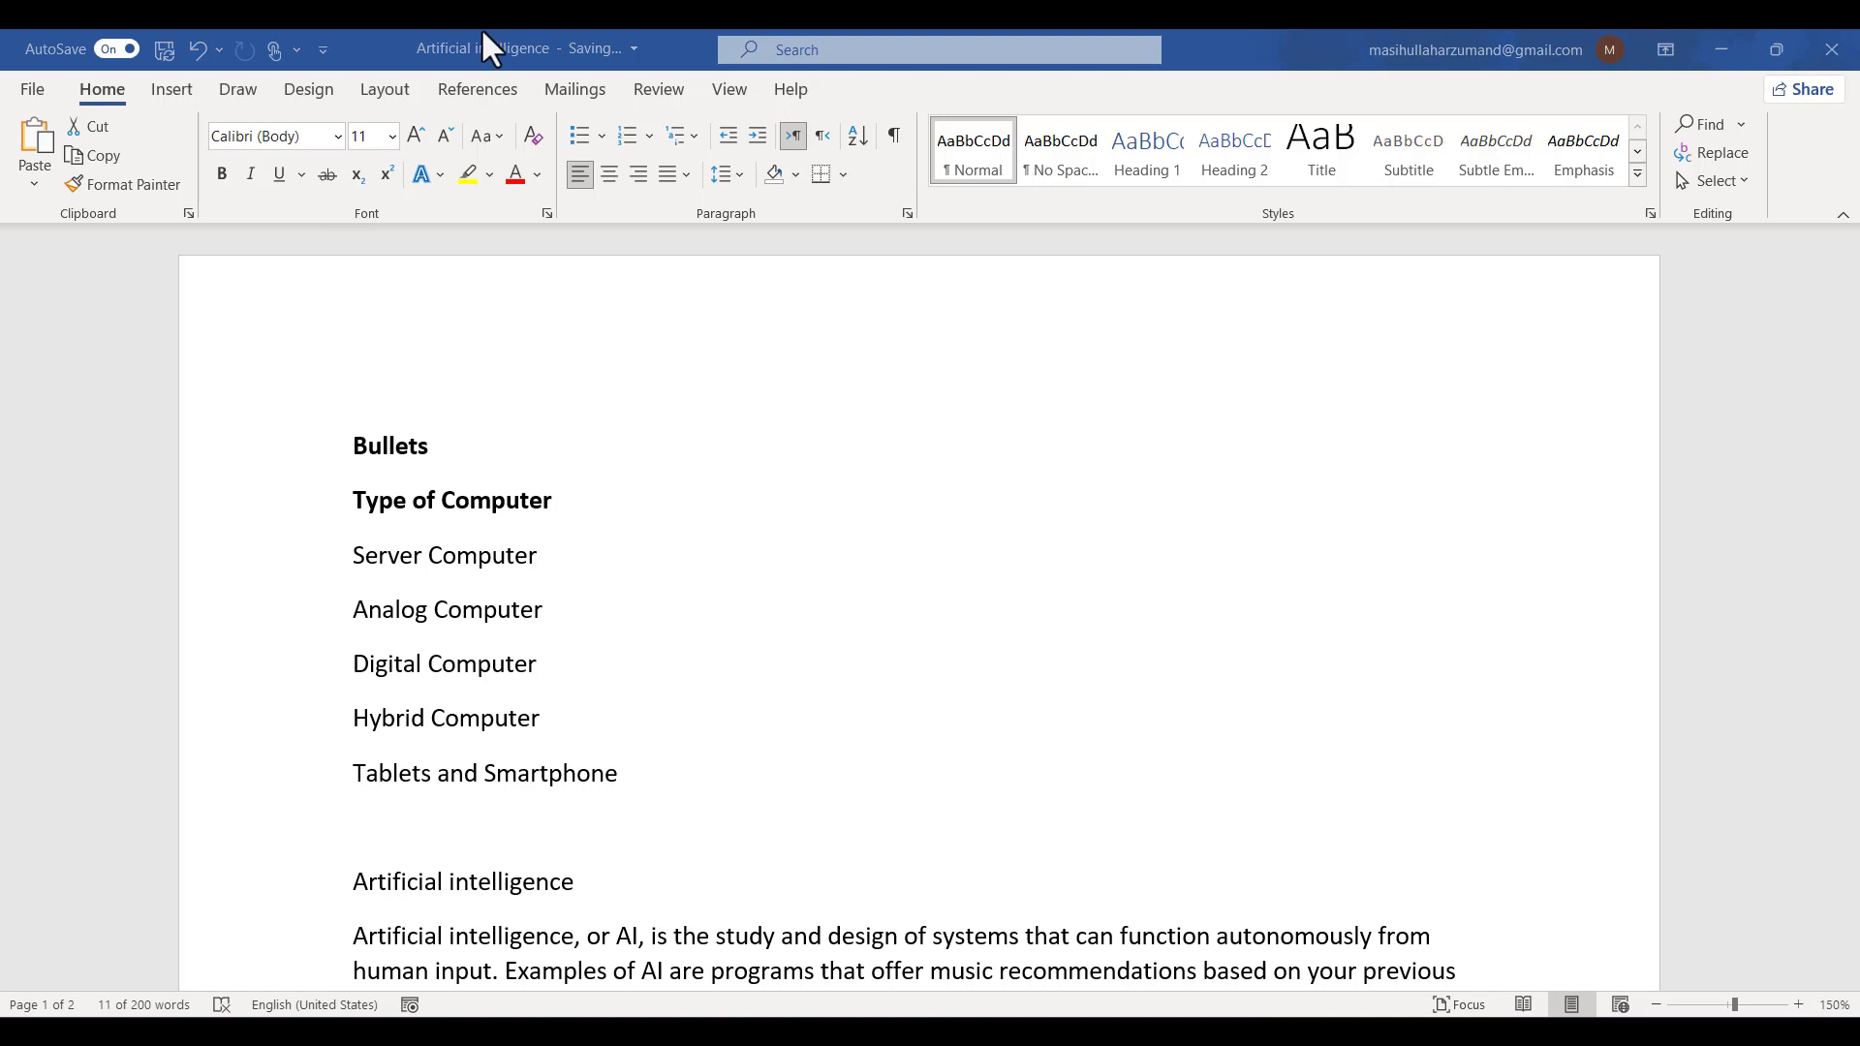
{"action": "left_click", "coordinate": [403, 45]}
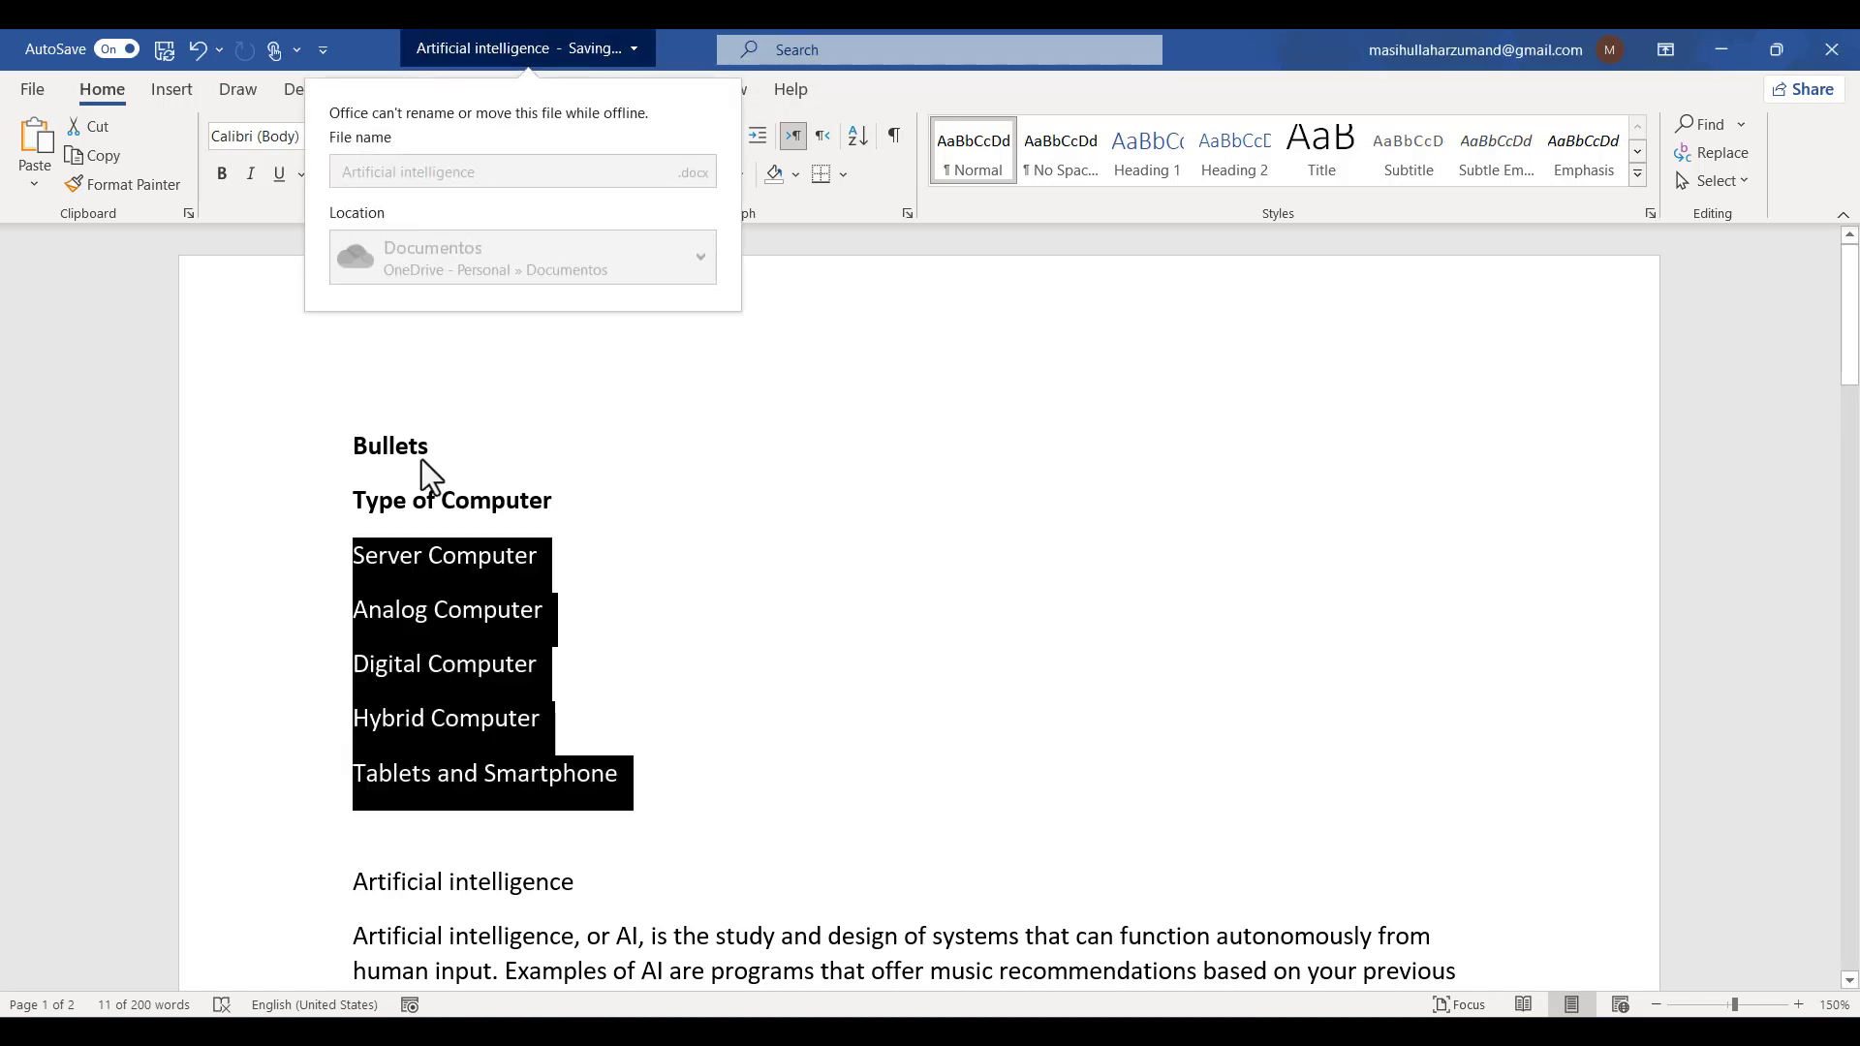
{"action": "left_click", "coordinate": [576, 524]}
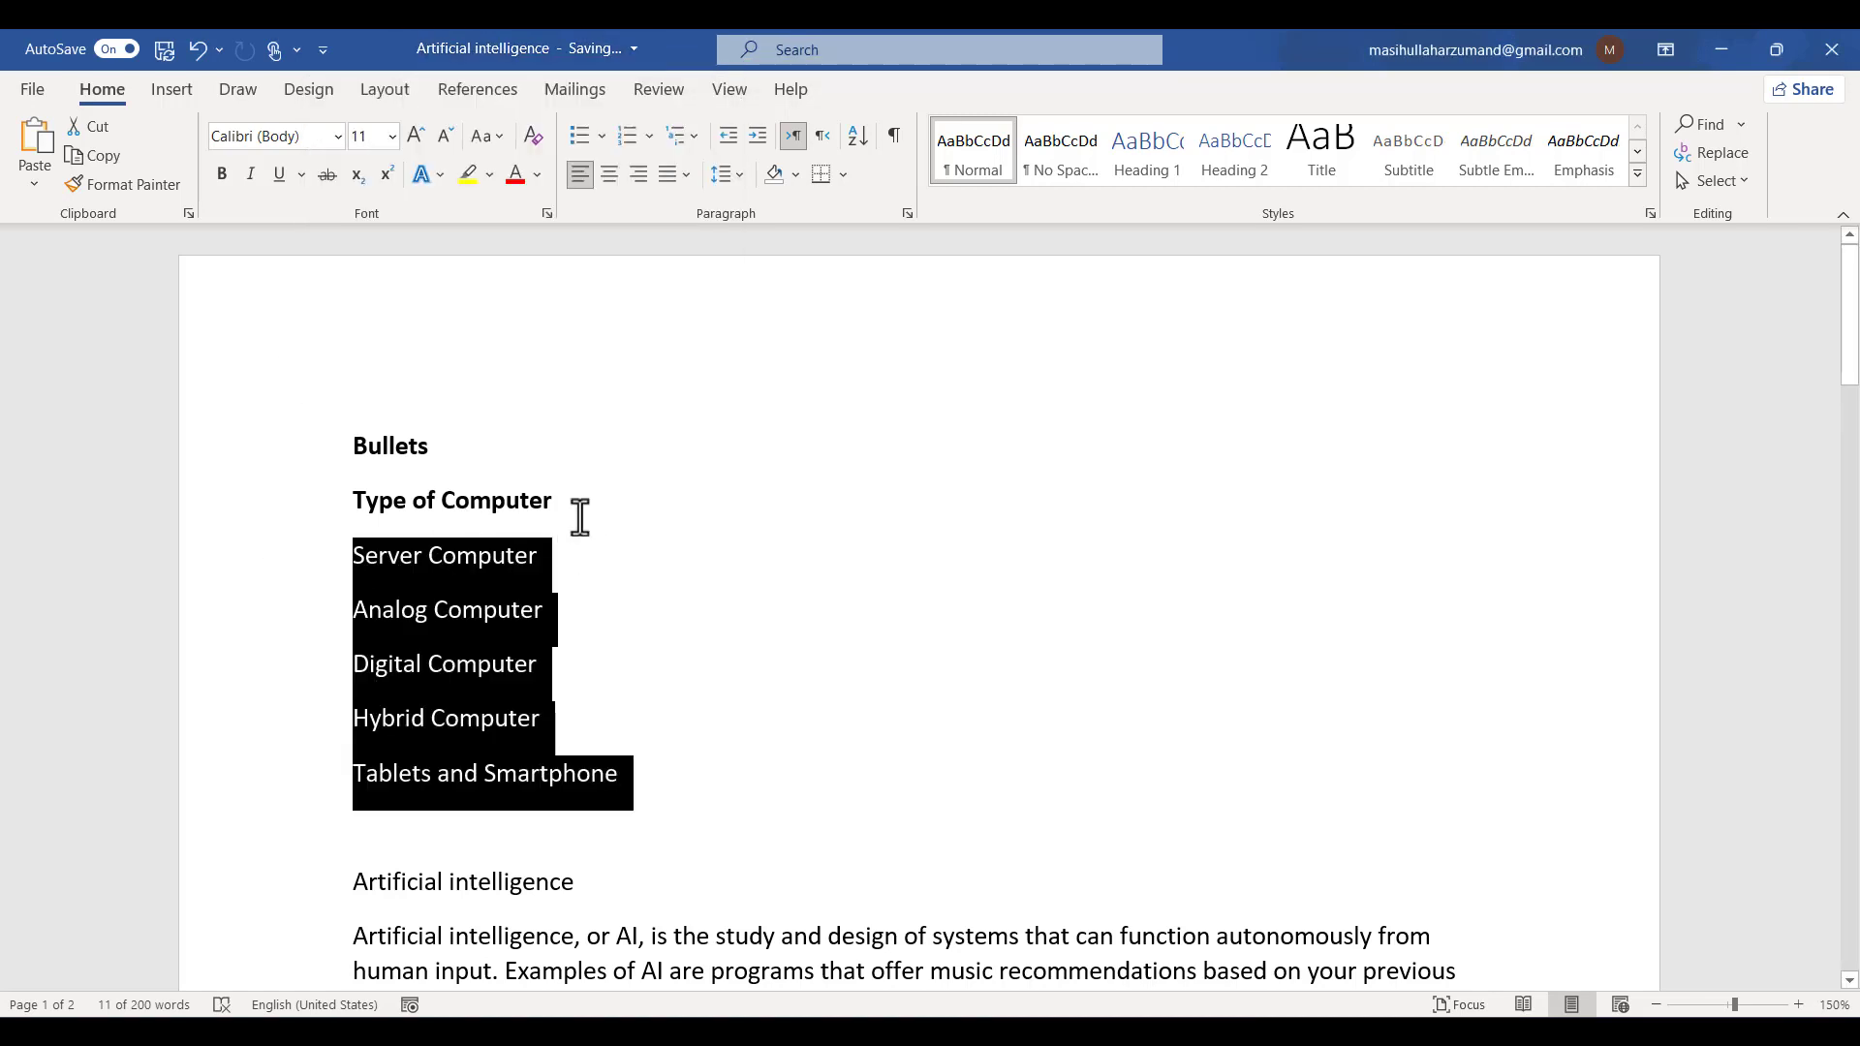
- Change the bold line to read "Type of Computers"
{"action": "left_click", "coordinate": [569, 511]}
{"action": "key", "text": "BackSpace"}
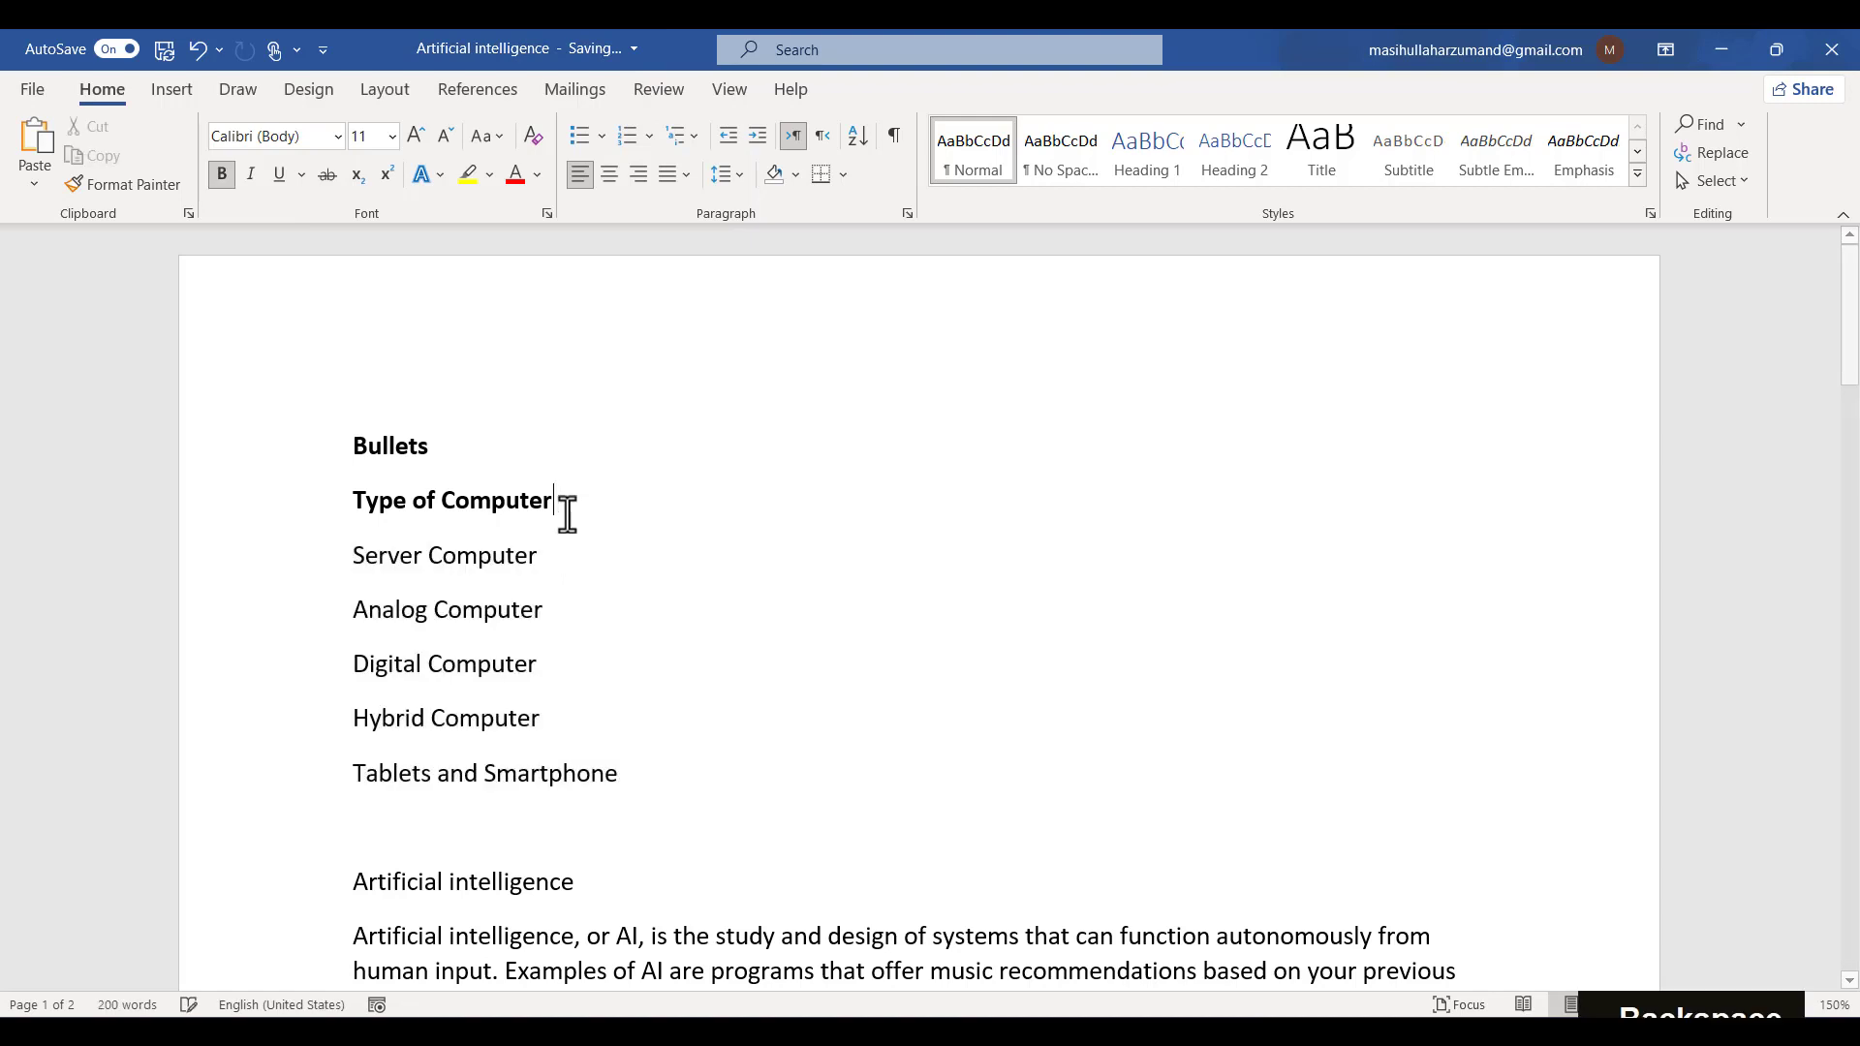
{"action": "type", "text": "s"}
- Format the five computer-type lines as a bulleted list with filled round bullets
{"action": "left_click_drag", "start_coordinate": [300, 557], "coordinate": [637, 795]}
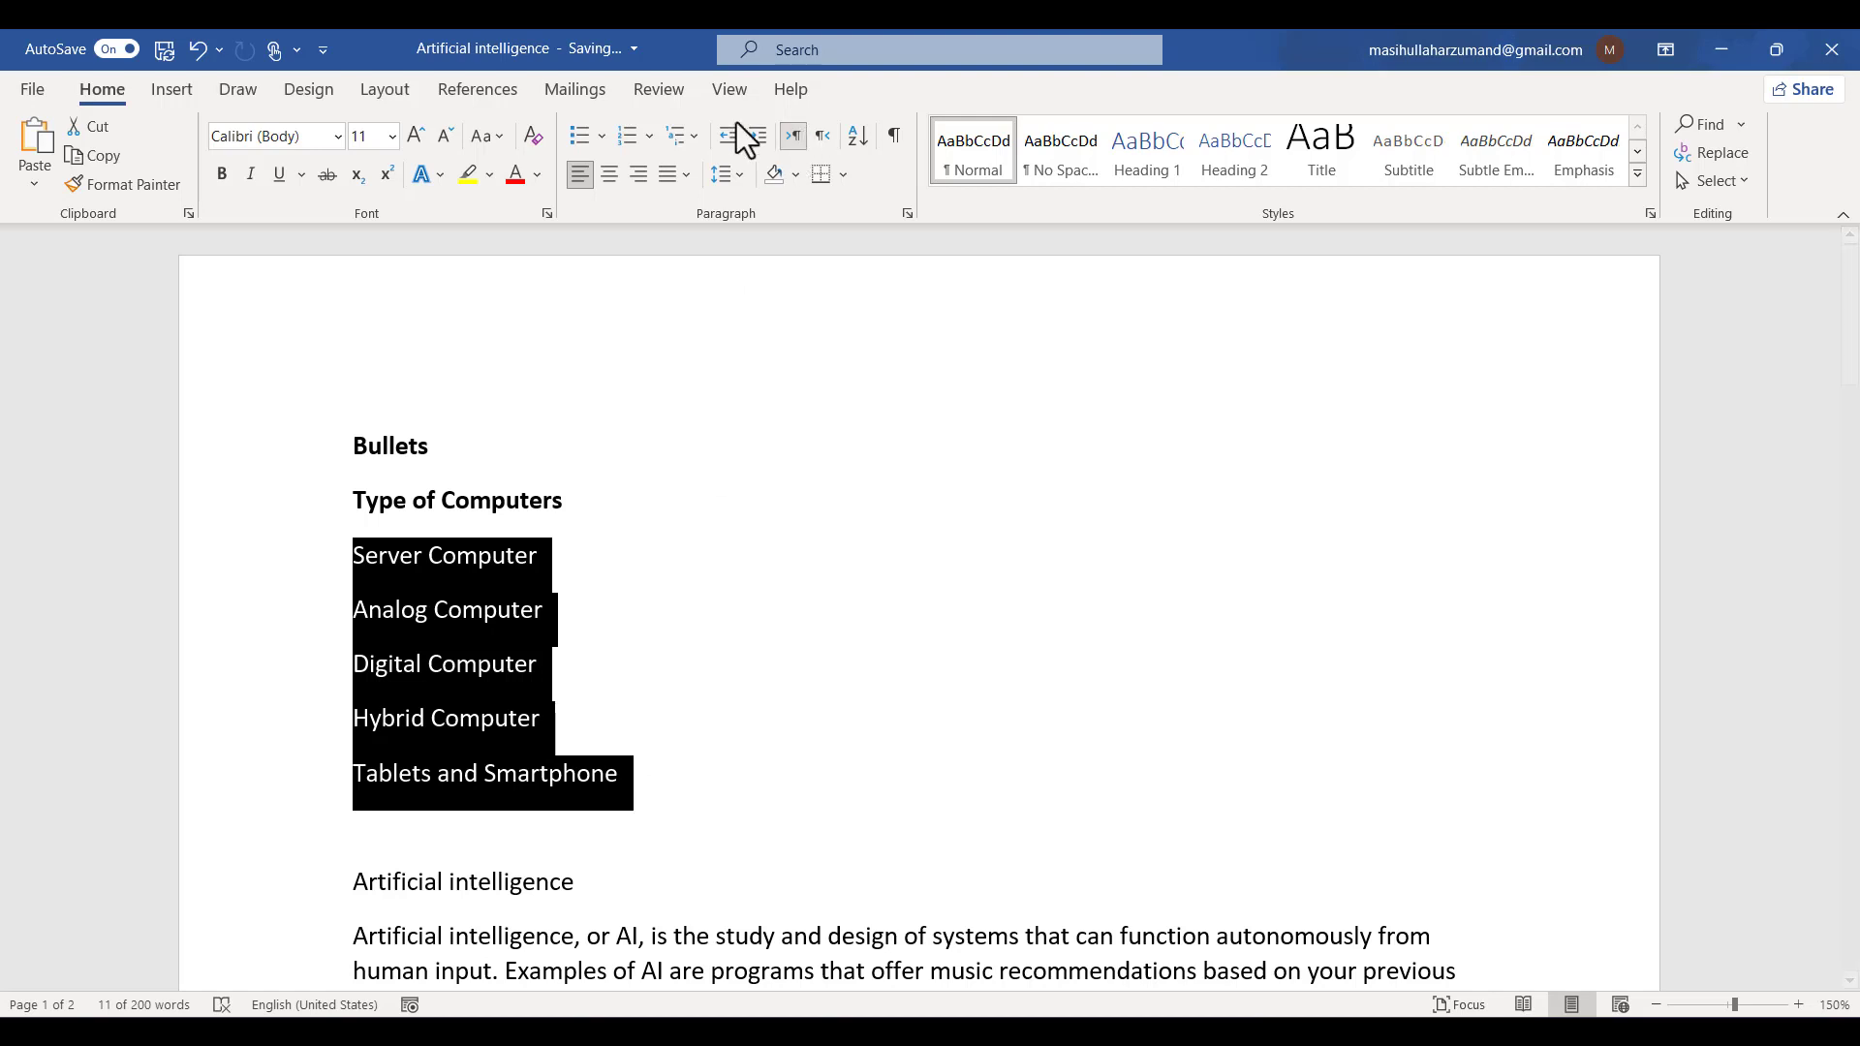
{"action": "left_click", "coordinate": [601, 137]}
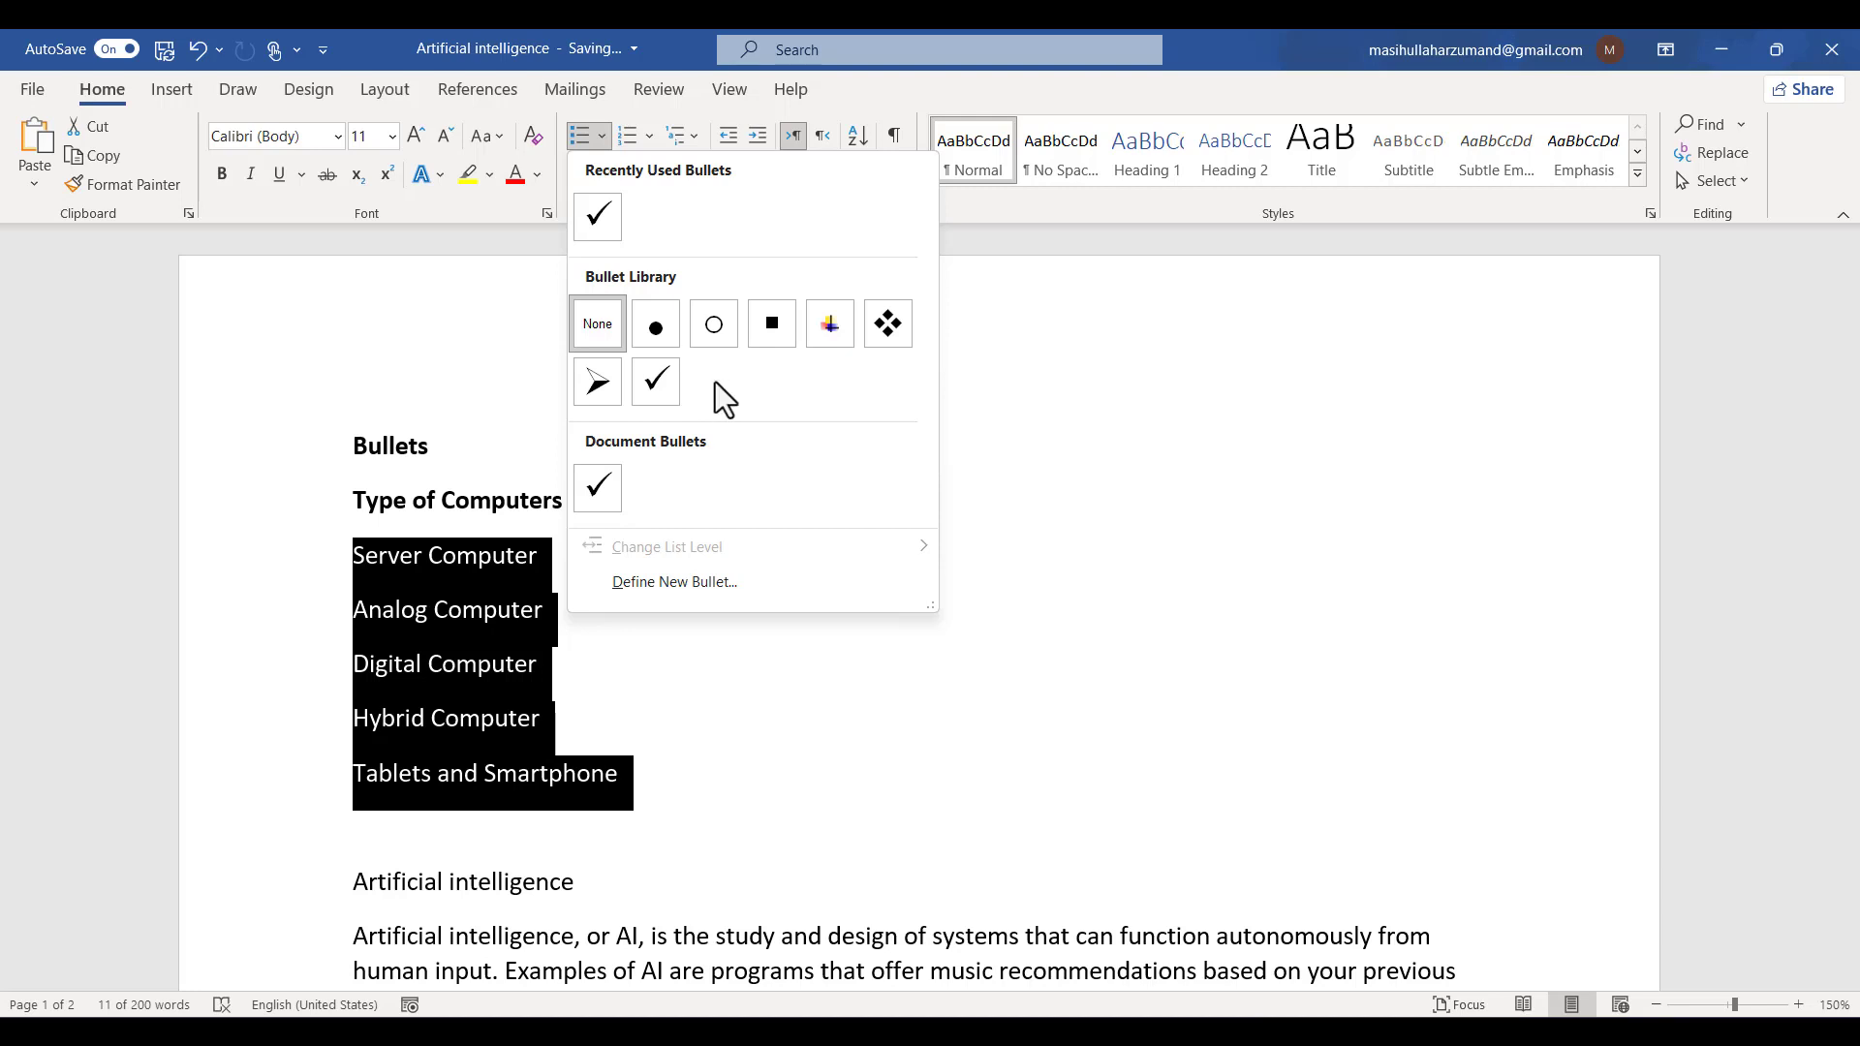
{"action": "left_click", "coordinate": [662, 331]}
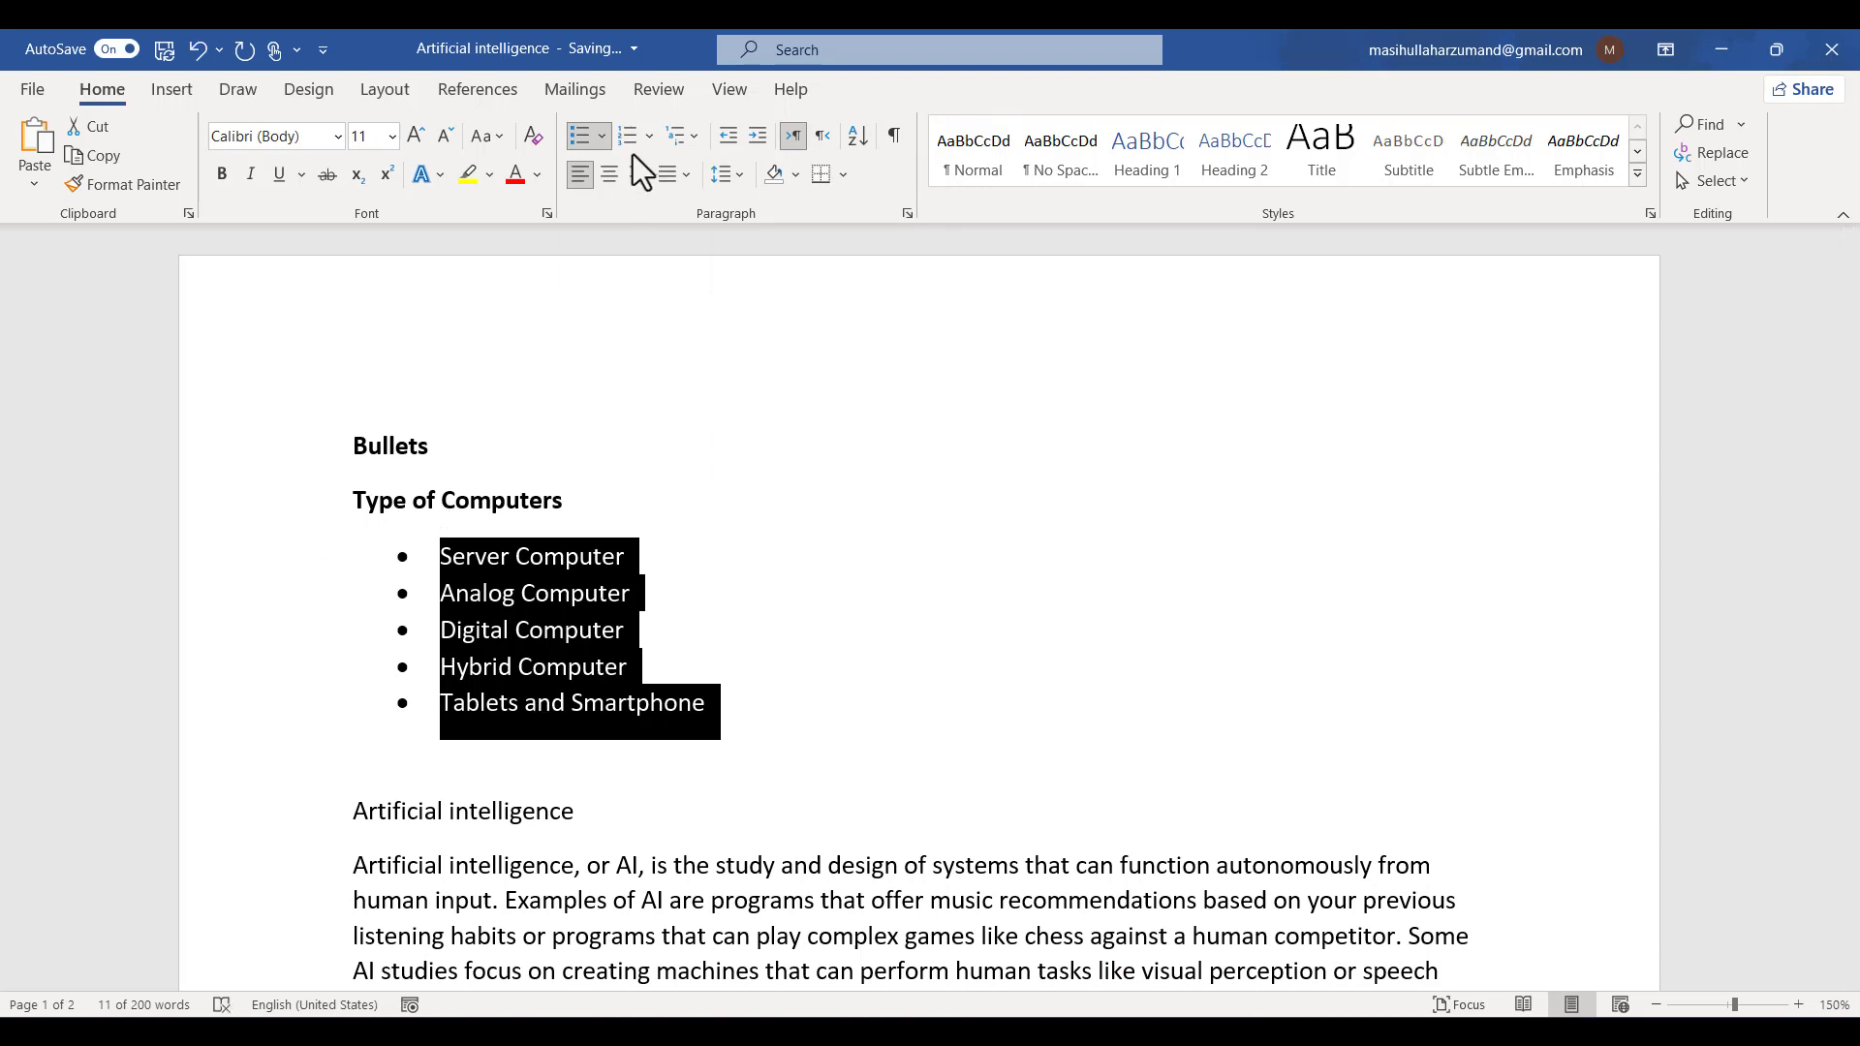
- Try moving the whole bulleted list to a deeper list level, and undo it
{"action": "left_click", "coordinate": [601, 134]}
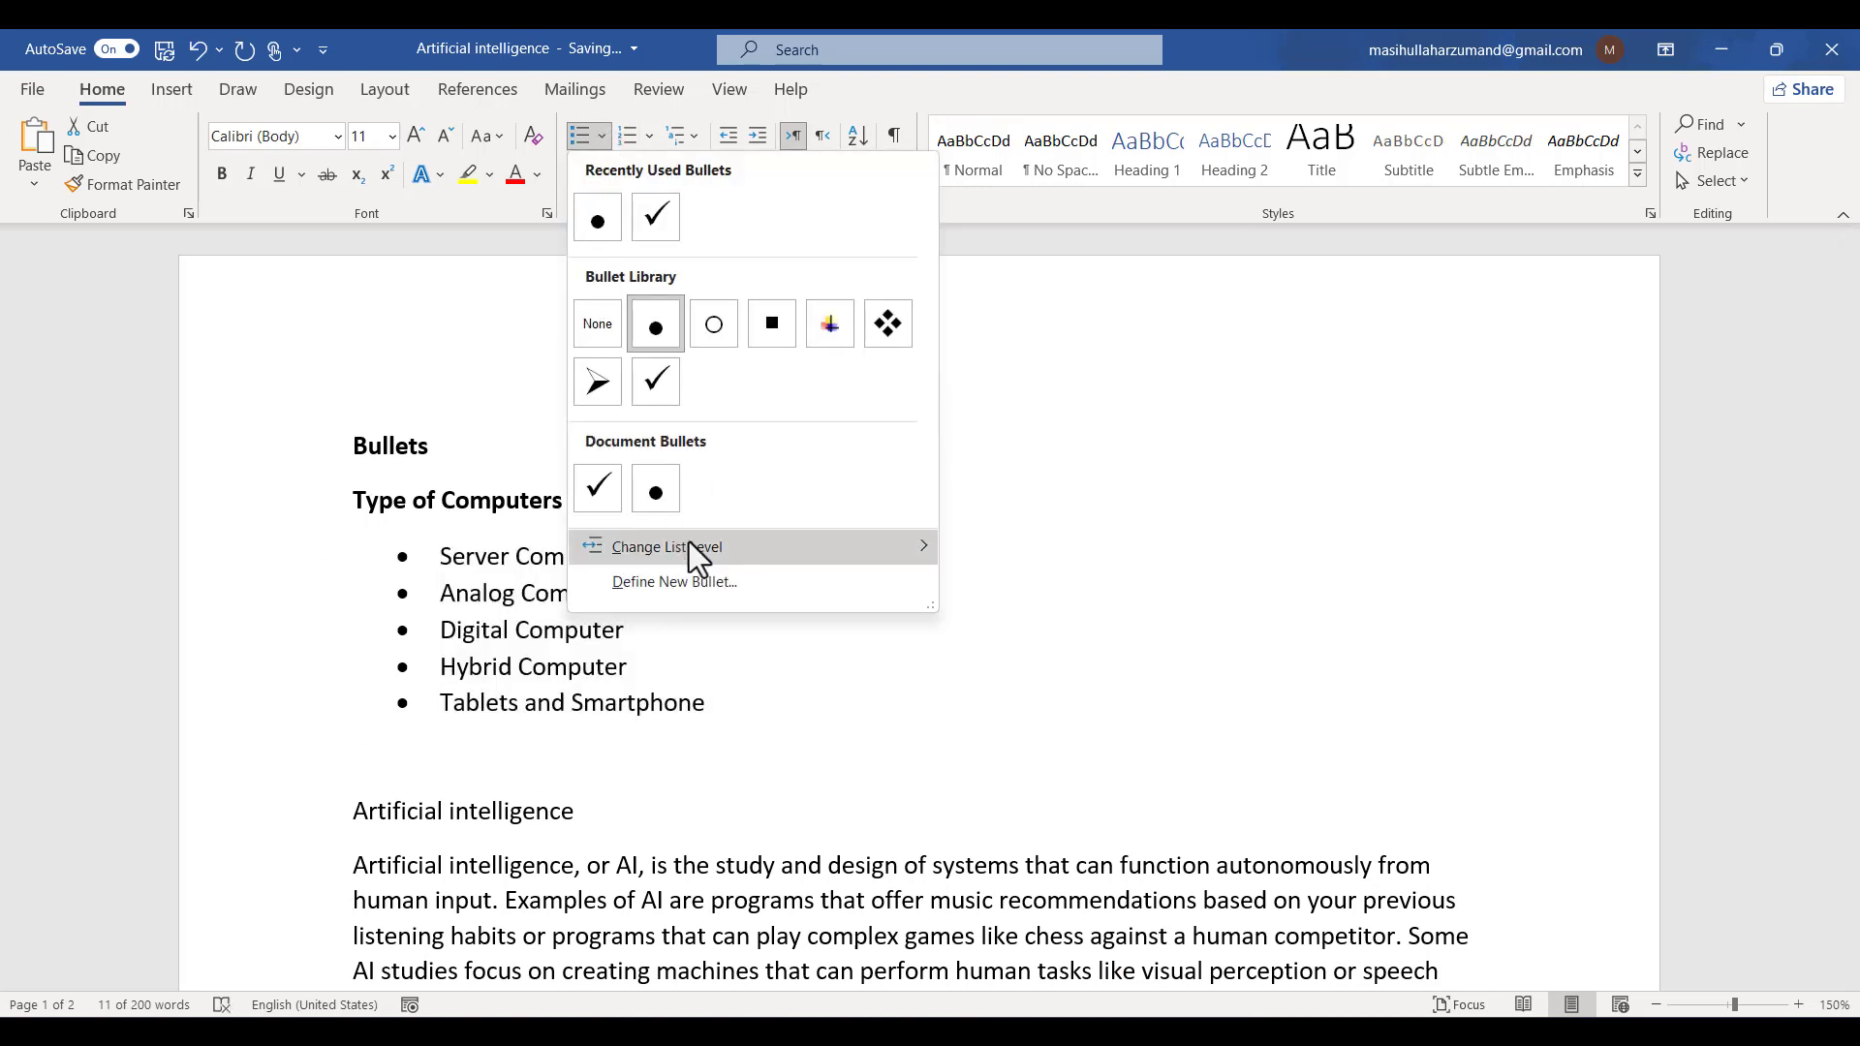
{"action": "mouse_move", "coordinate": [736, 558]}
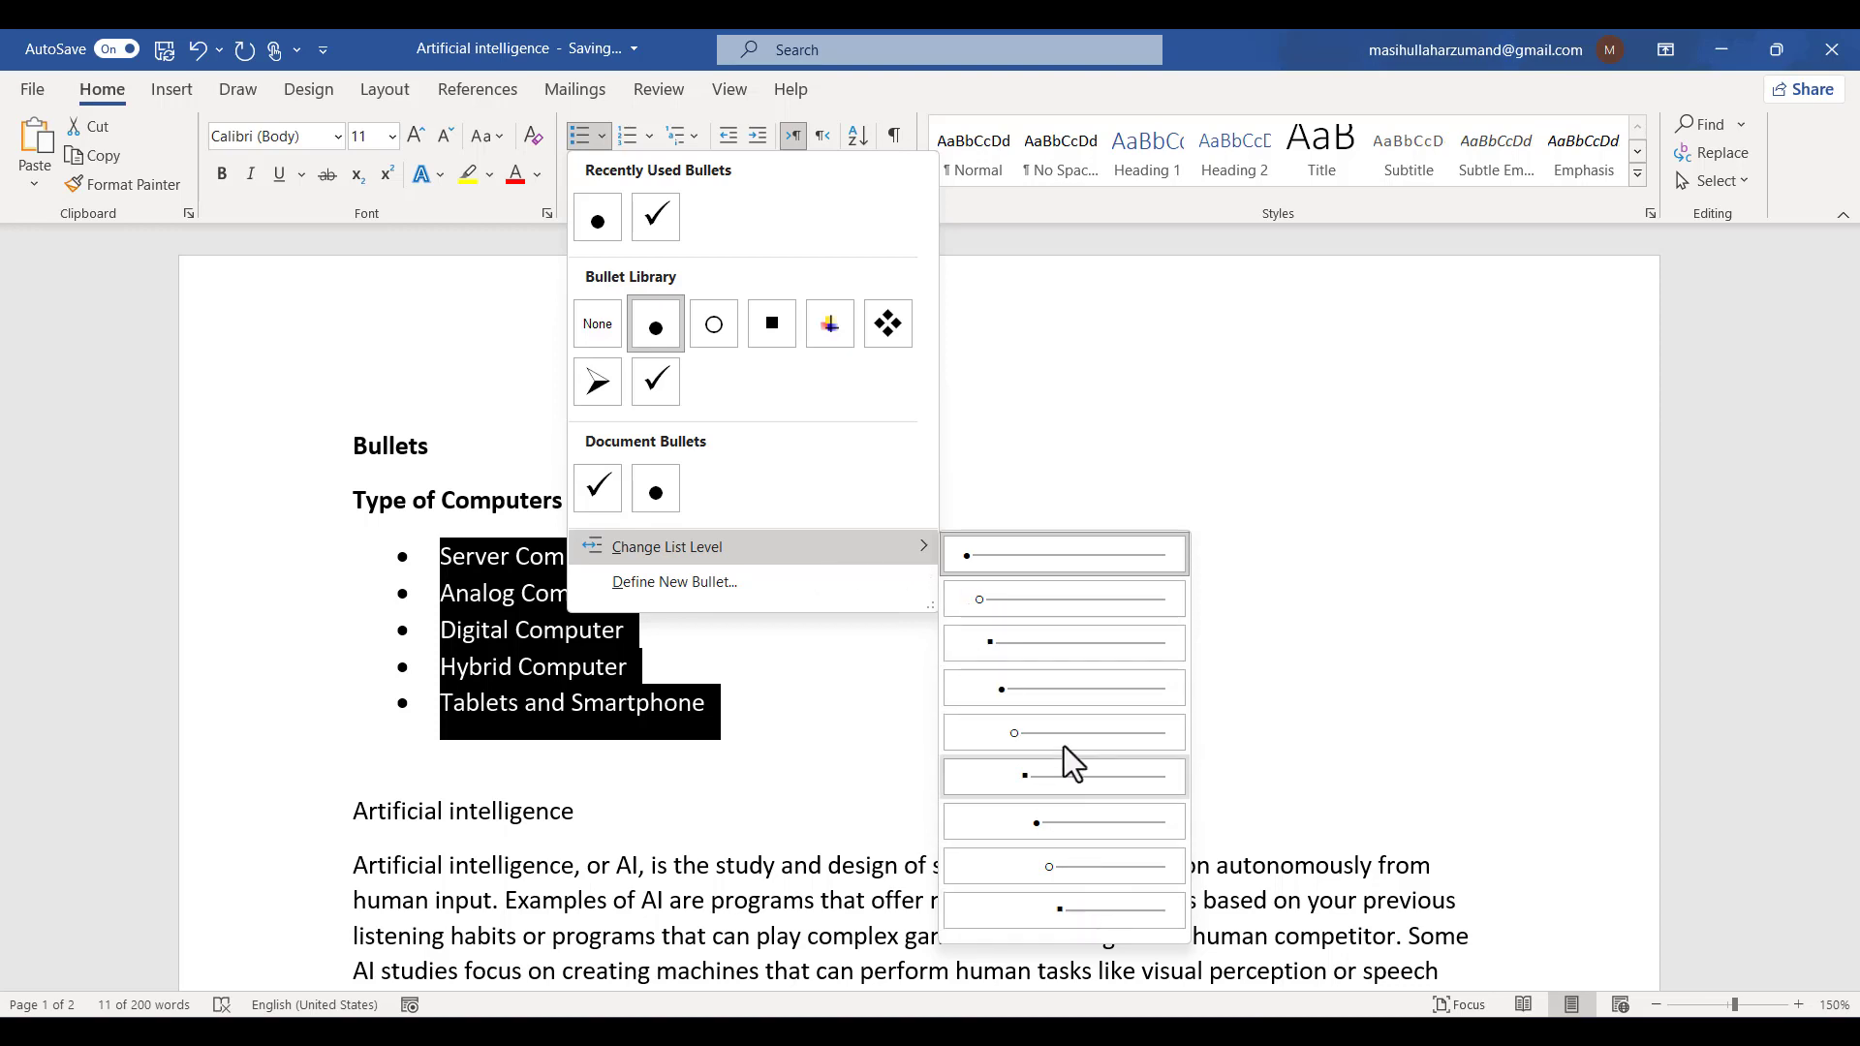
{"action": "left_click", "coordinate": [1061, 712]}
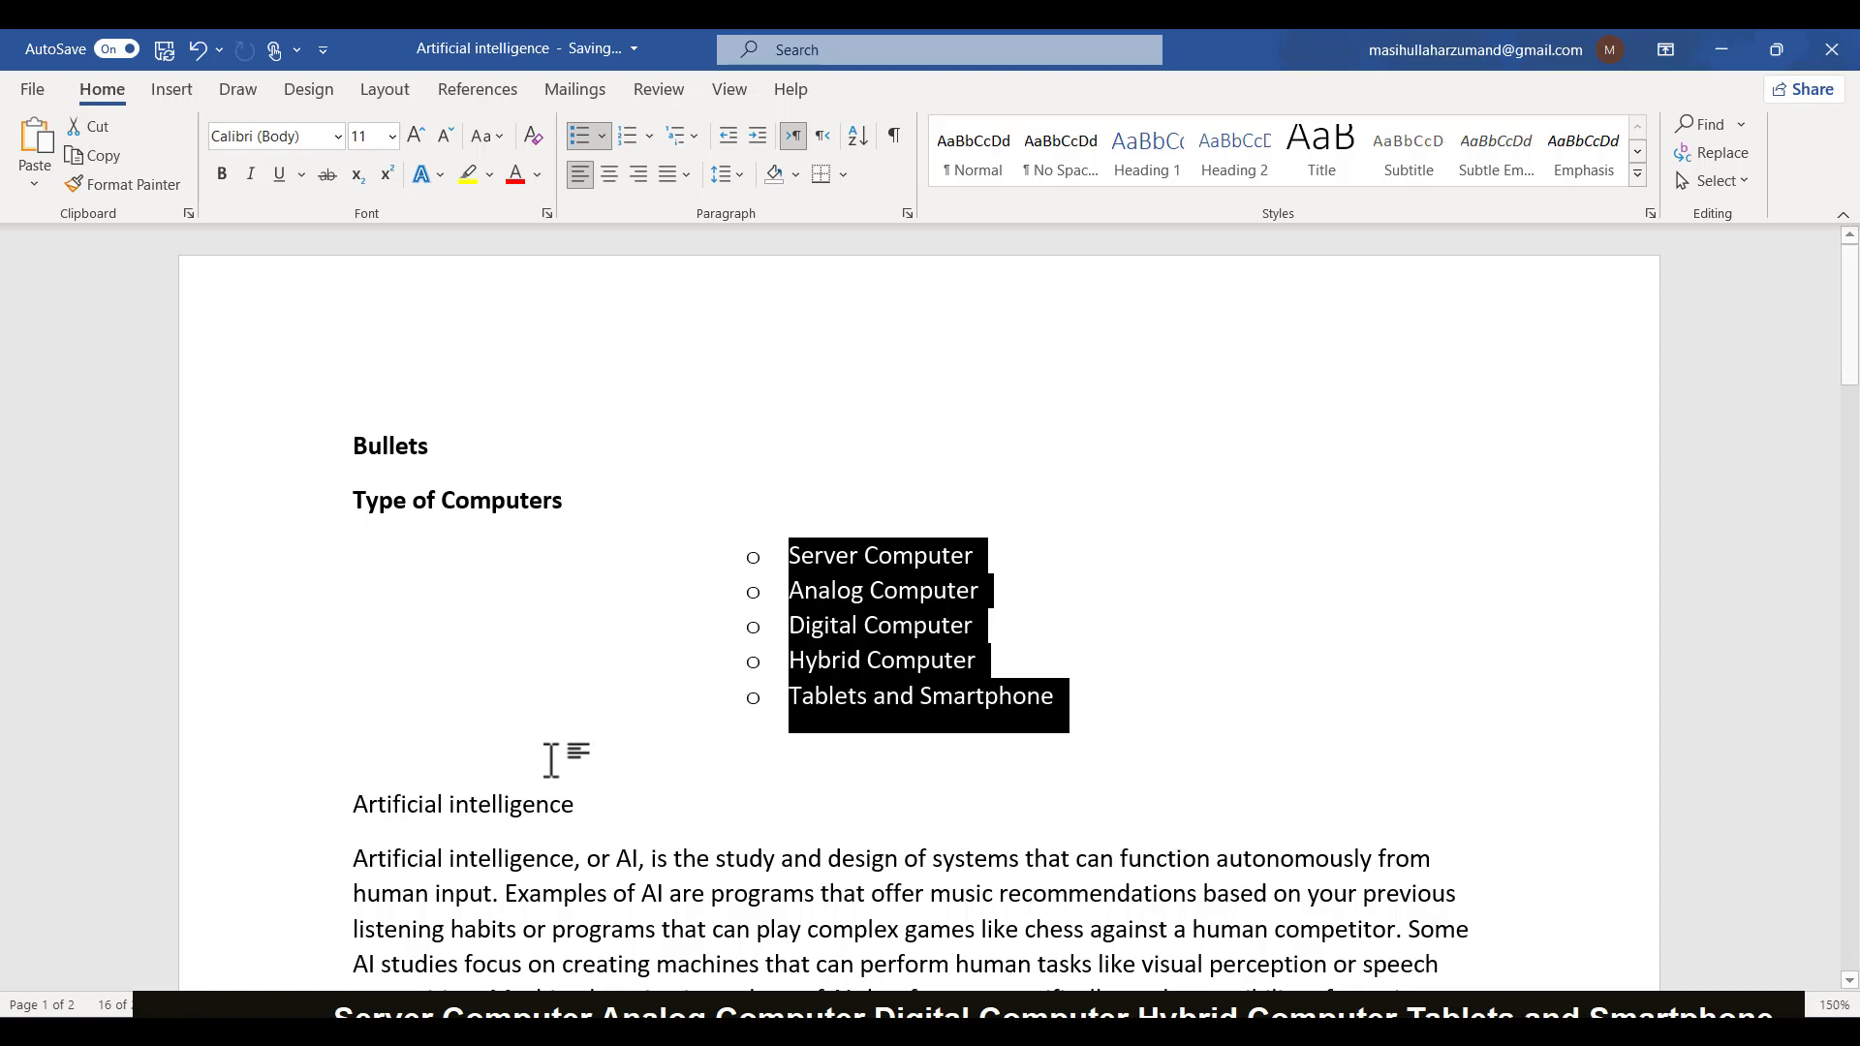
{"action": "key", "text": "ctrl+z"}
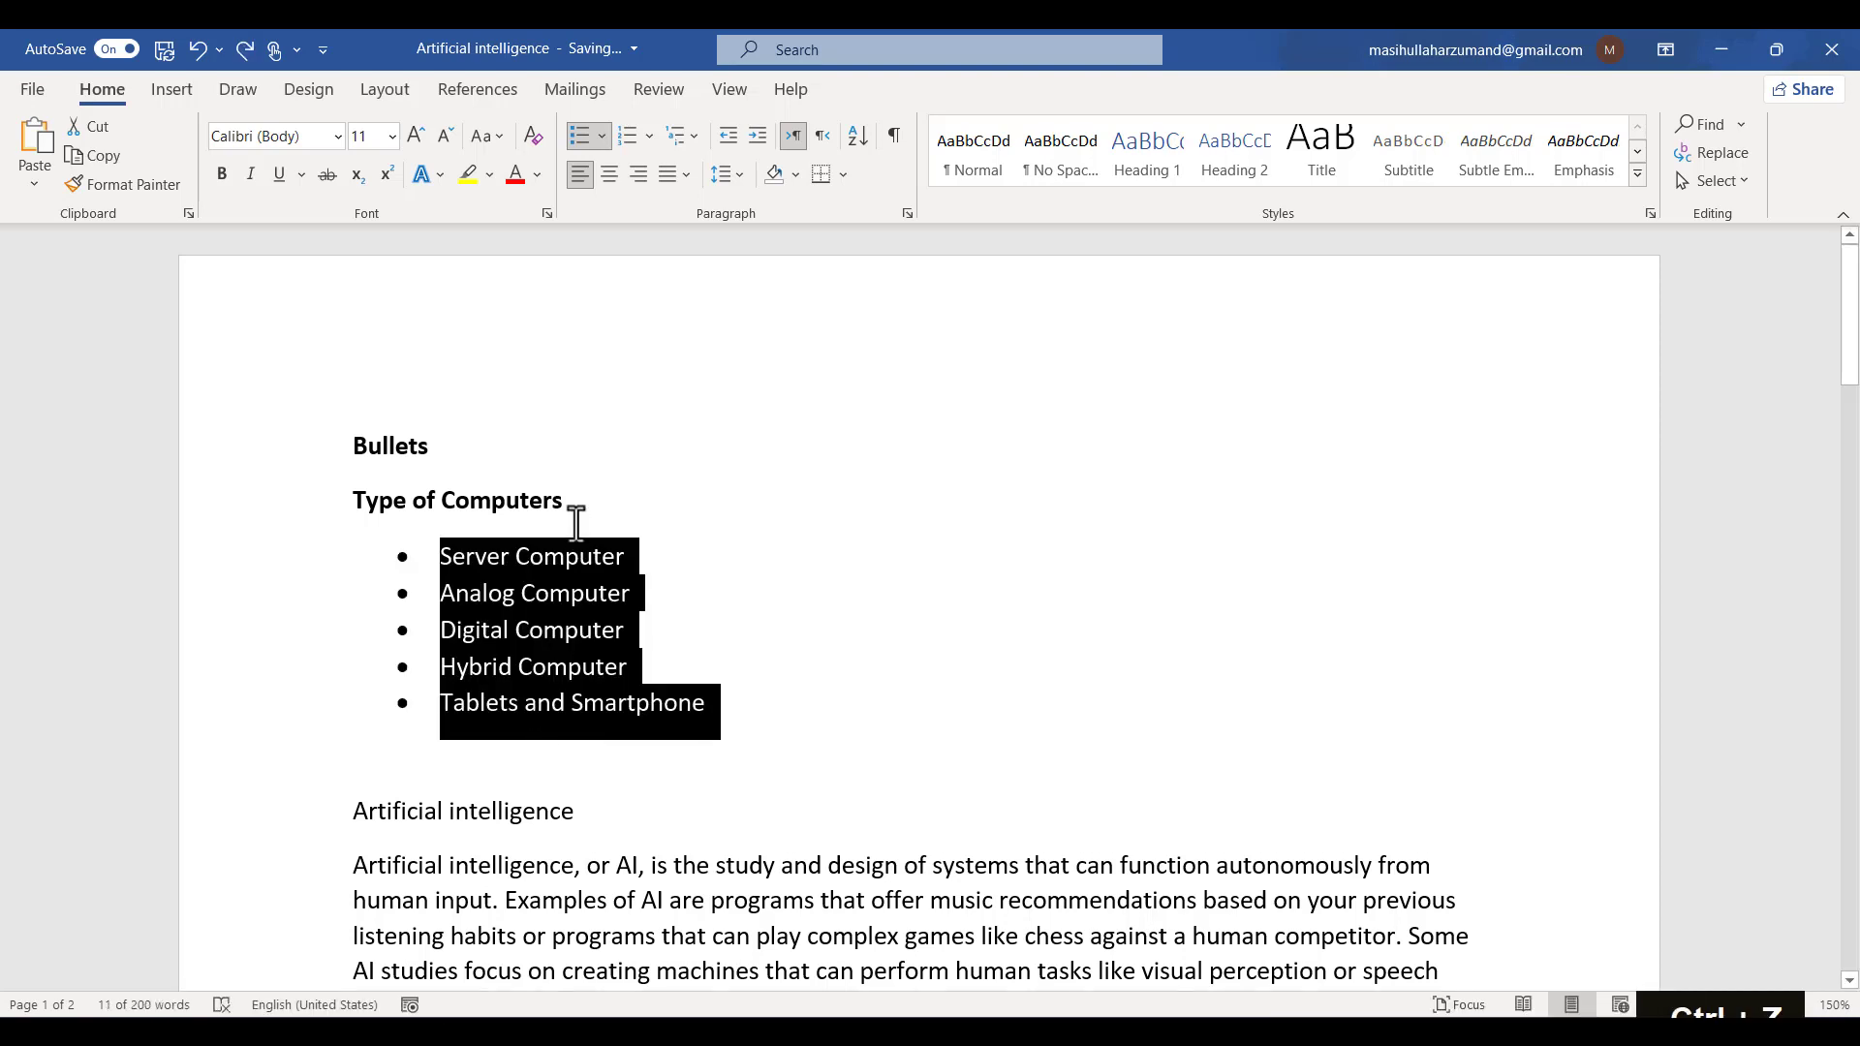
- Try generating sample text with non-bold =rand() on a new line below the heading, then delete the typed text
{"action": "left_click", "coordinate": [576, 506]}
{"action": "key", "text": "shift+Return"}
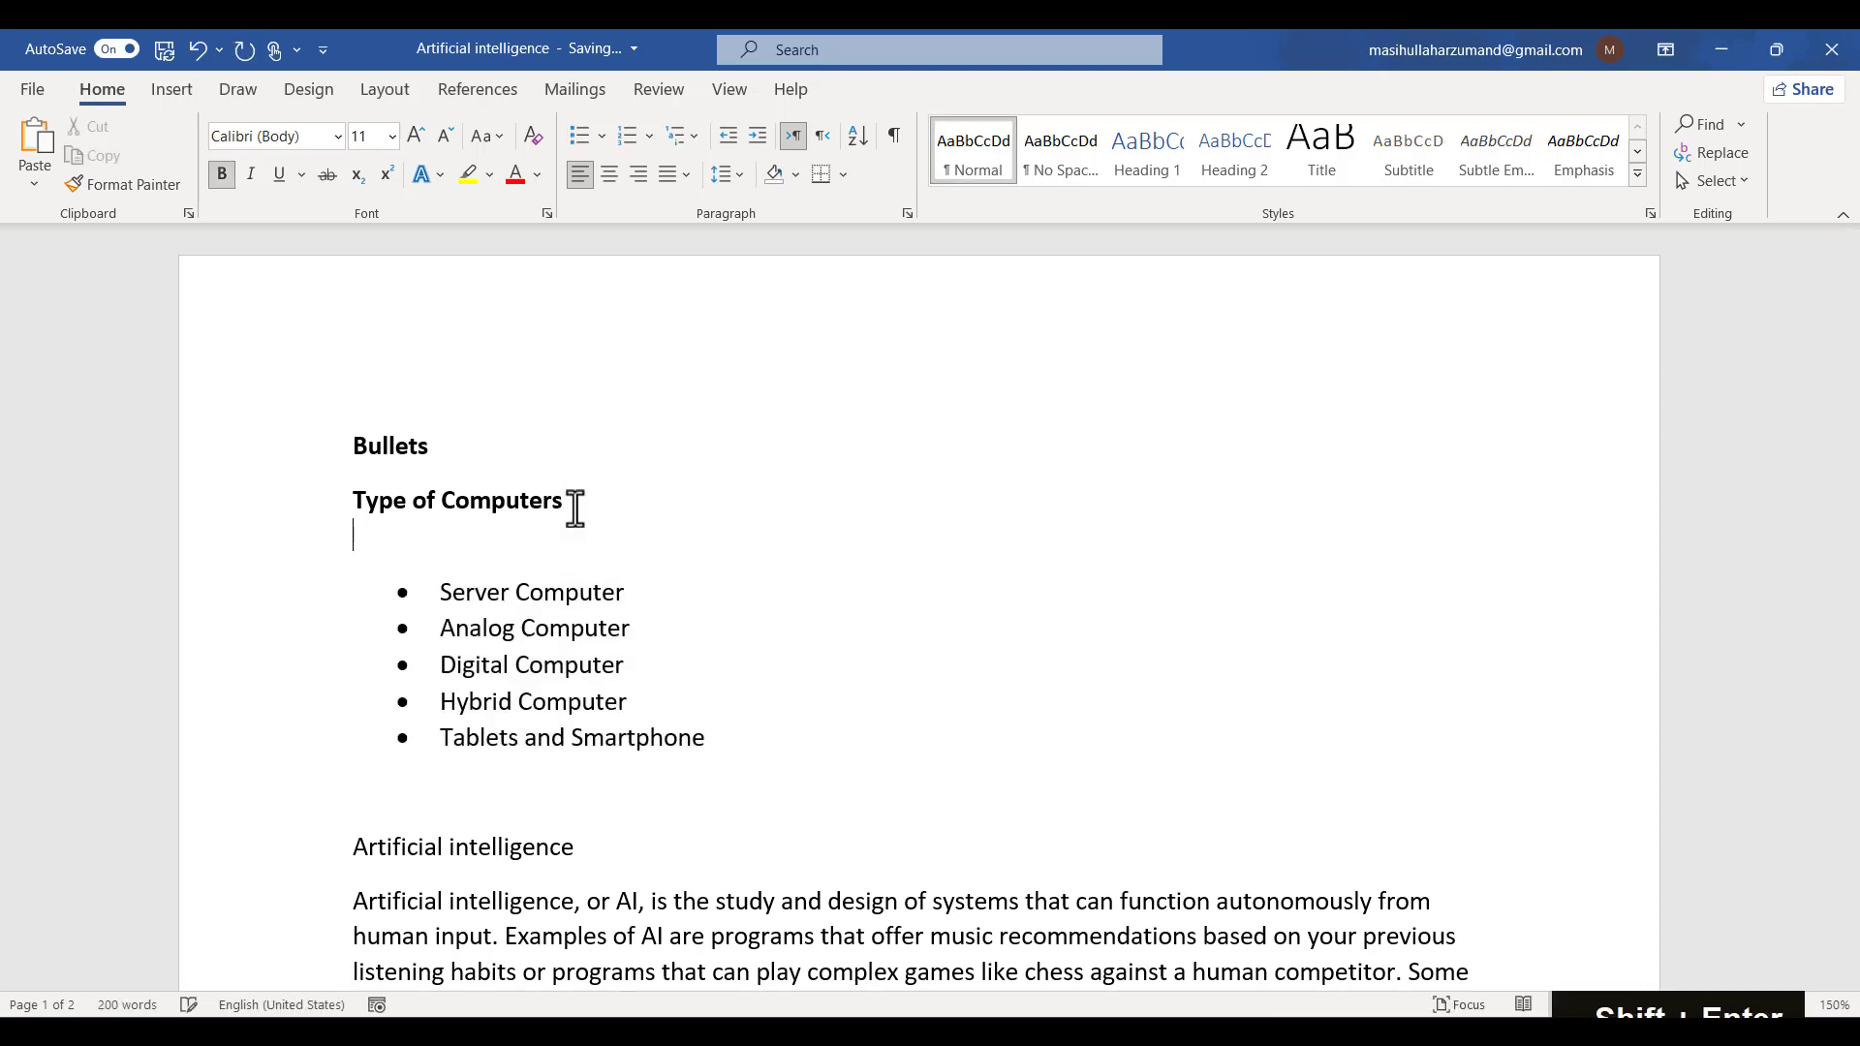
{"action": "type", "text": "="}
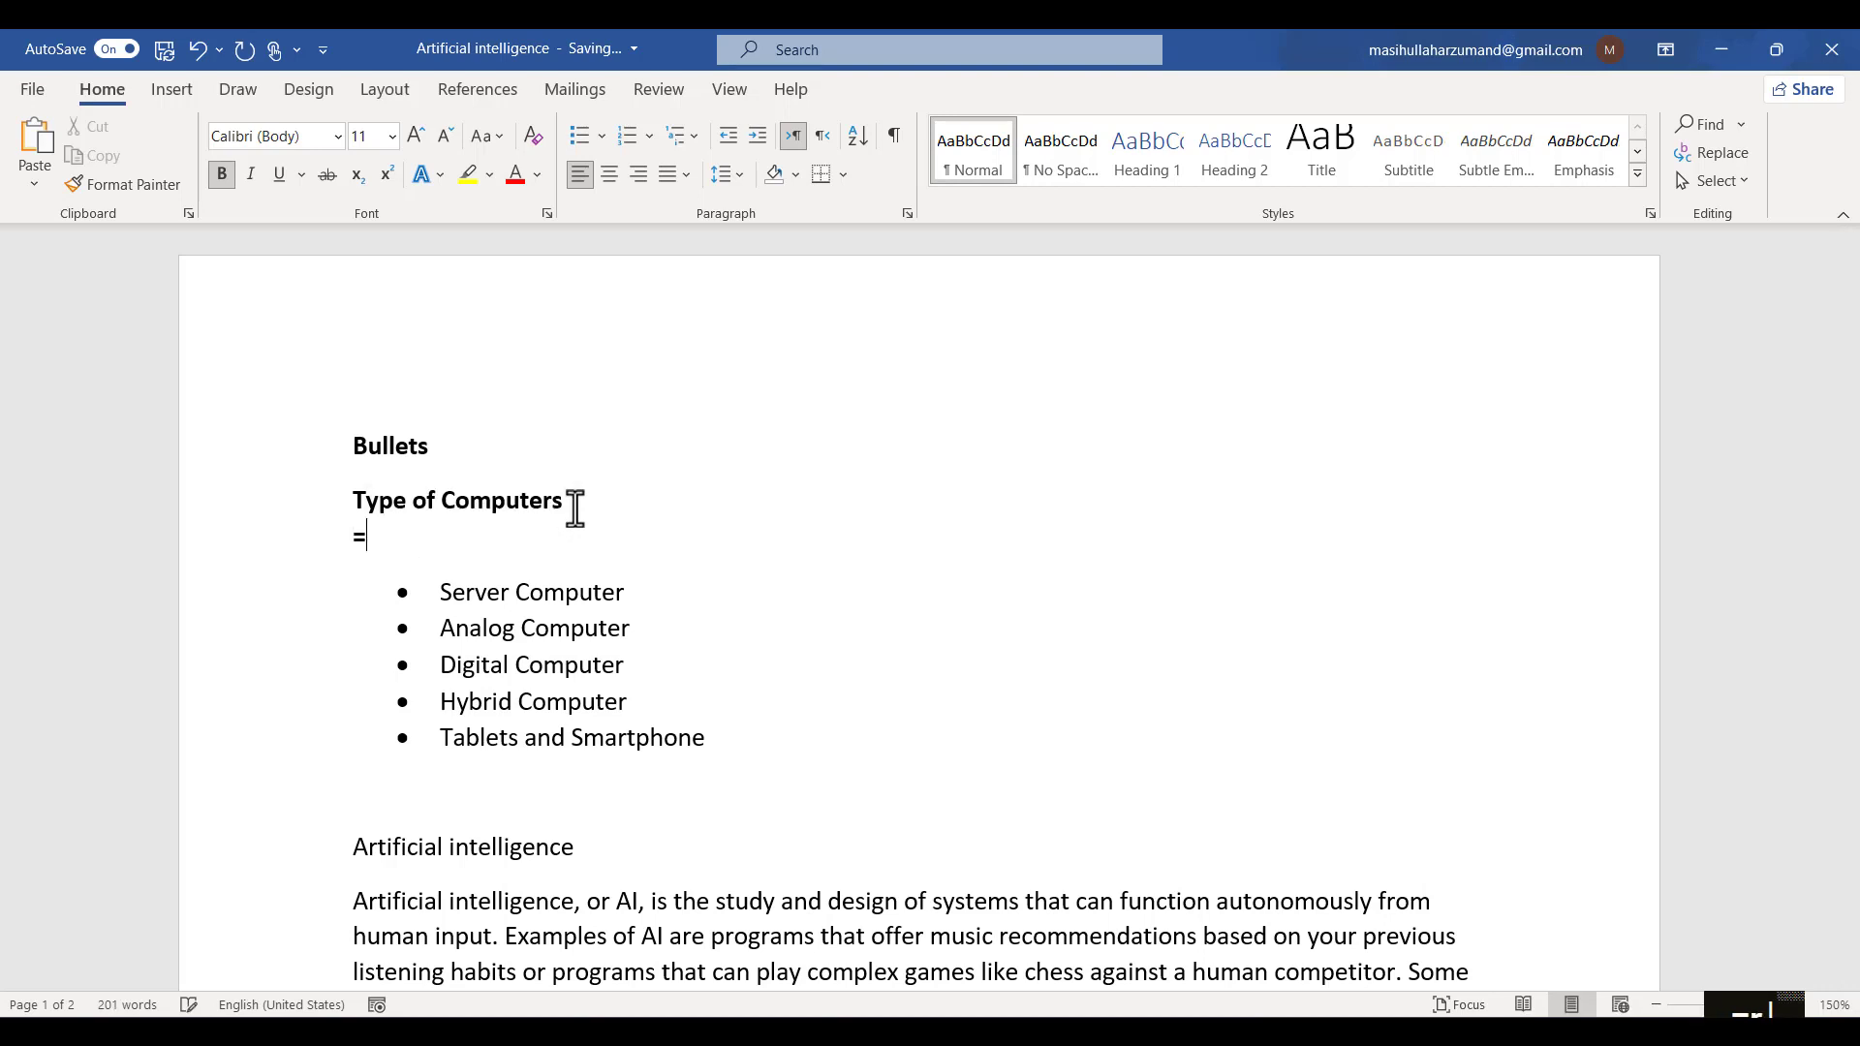
{"action": "type", "text": "rand()"}
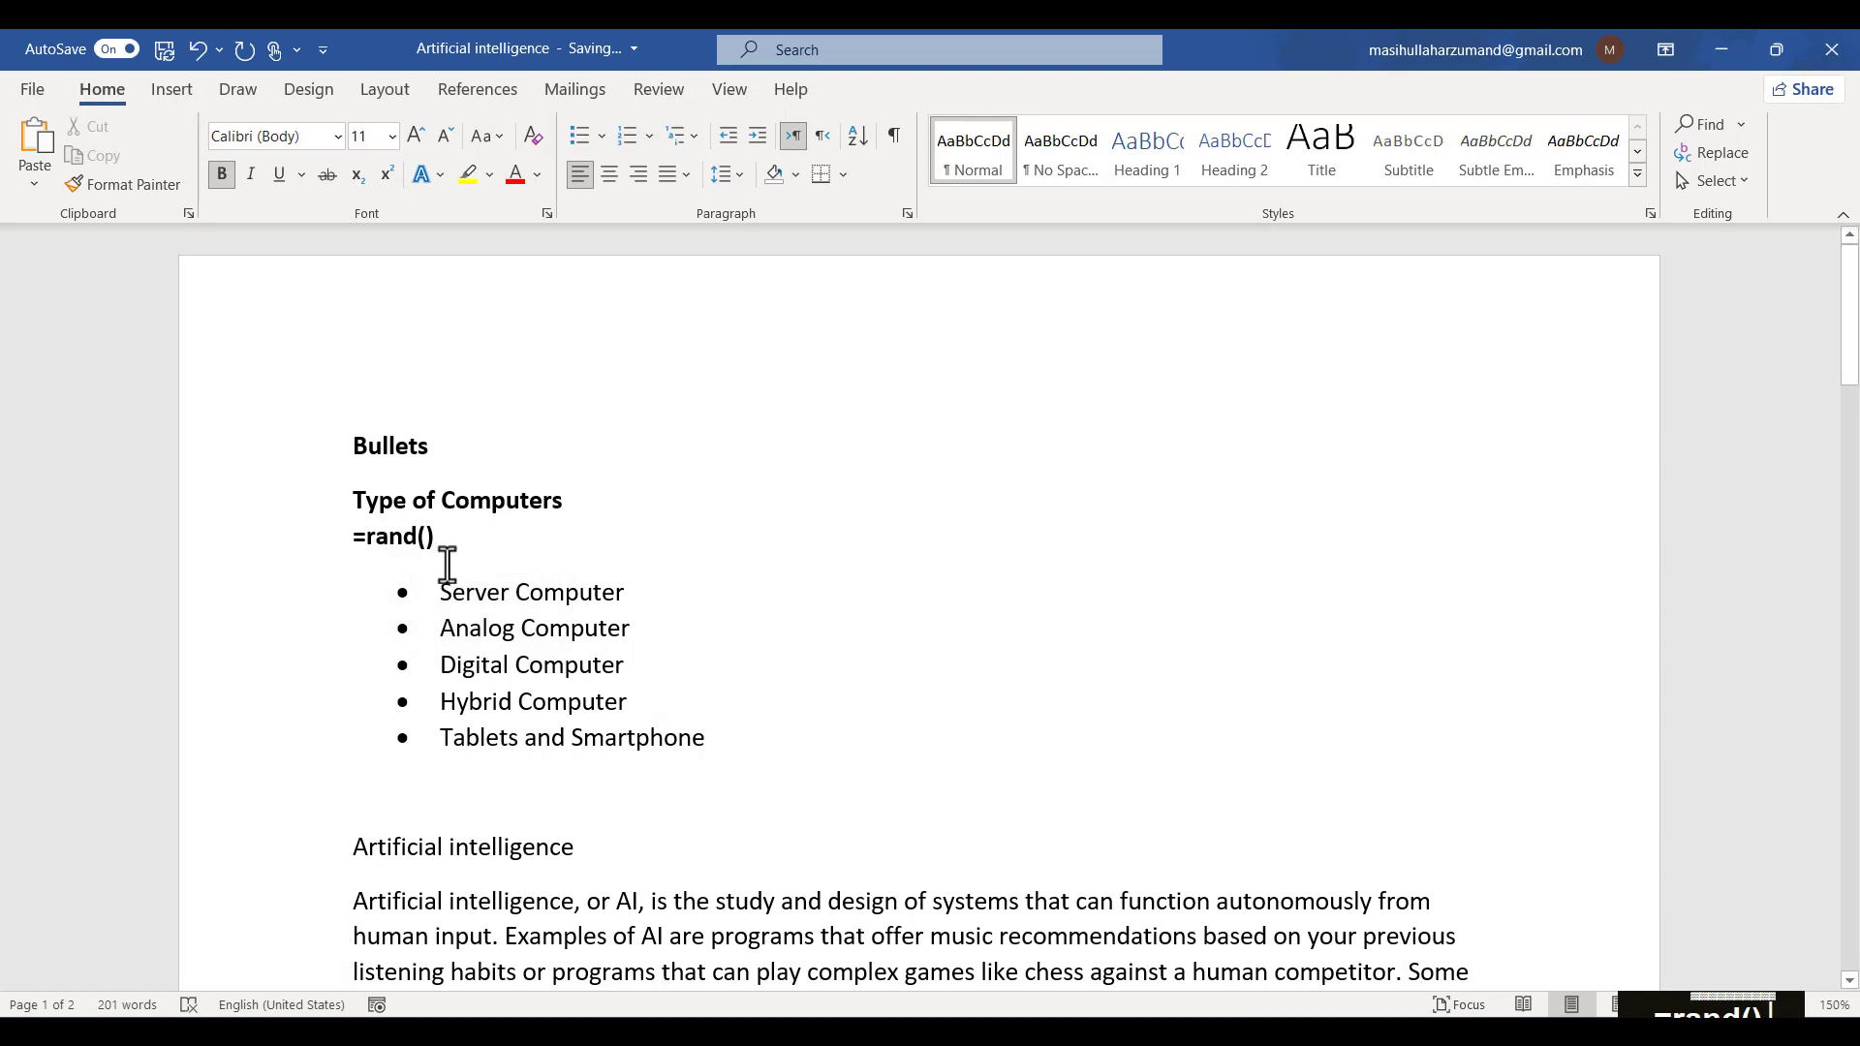
{"action": "left_click_drag", "start_coordinate": [432, 537], "coordinate": [345, 540]}
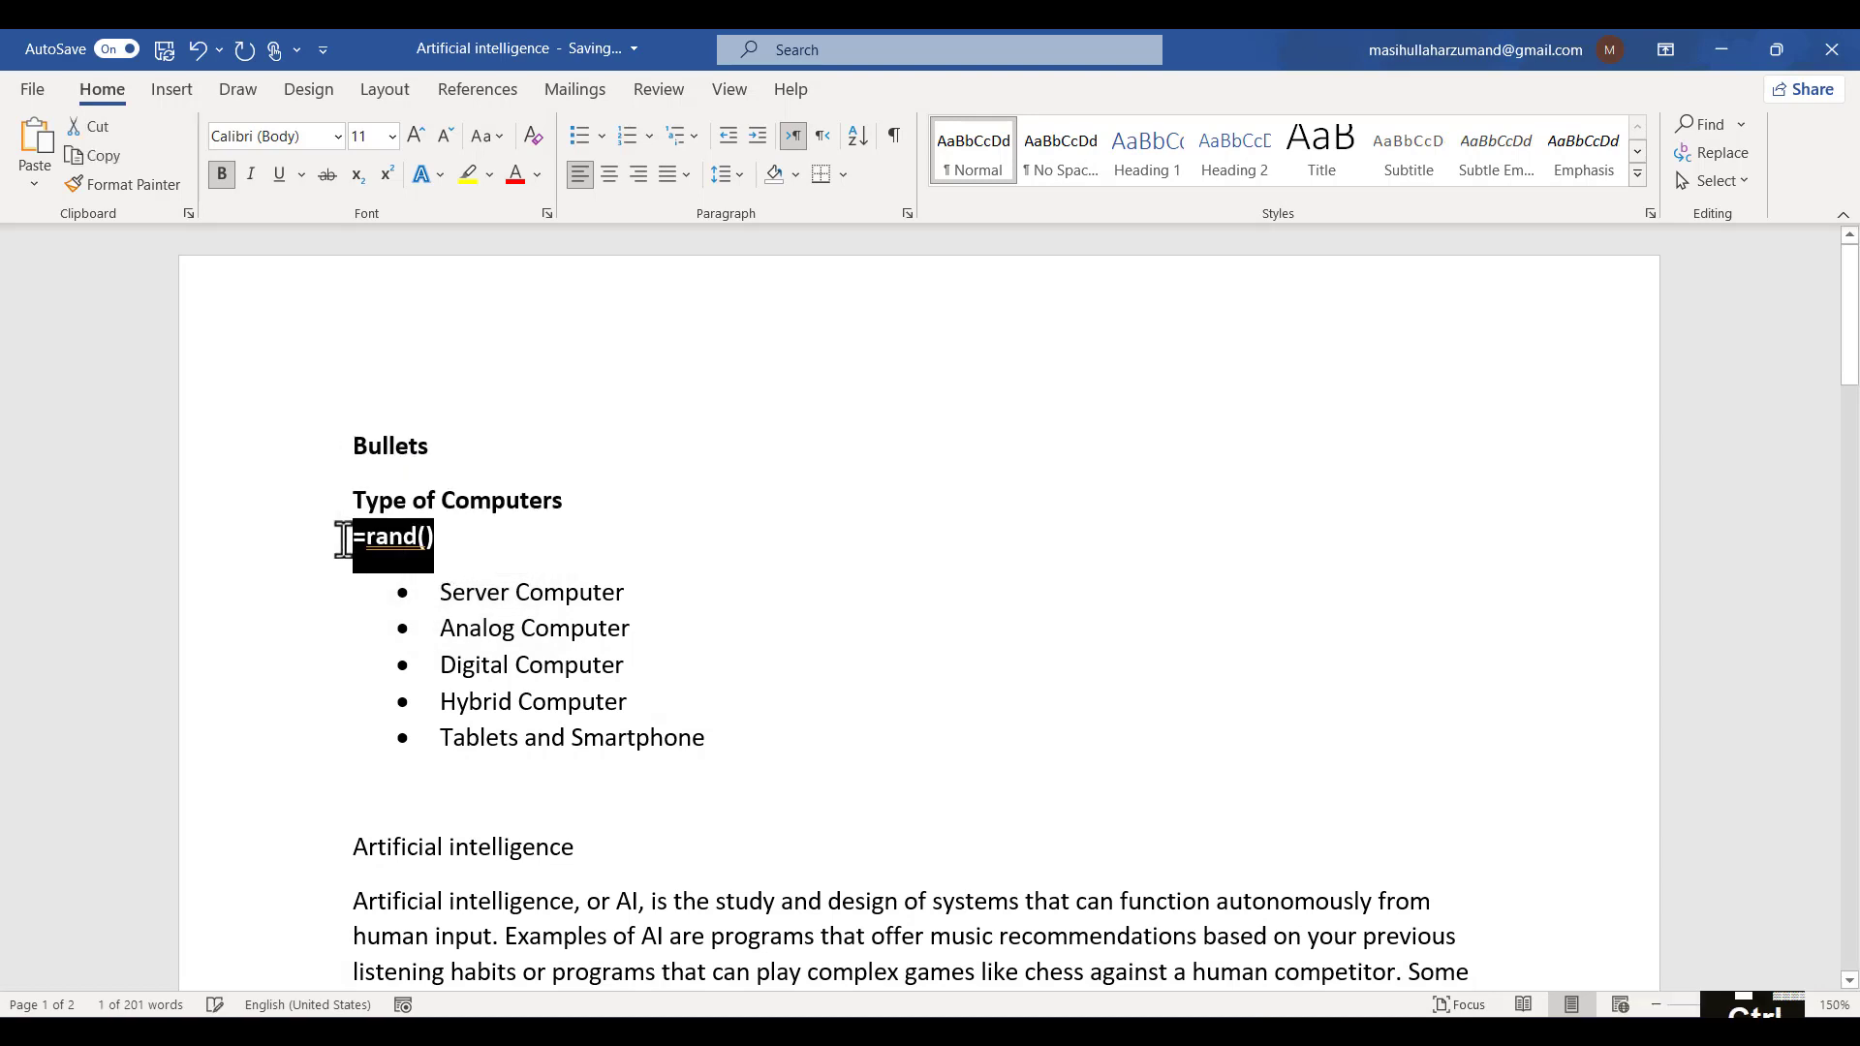
{"action": "key", "text": "ctrl+b"}
{"action": "left_click", "coordinate": [456, 536]}
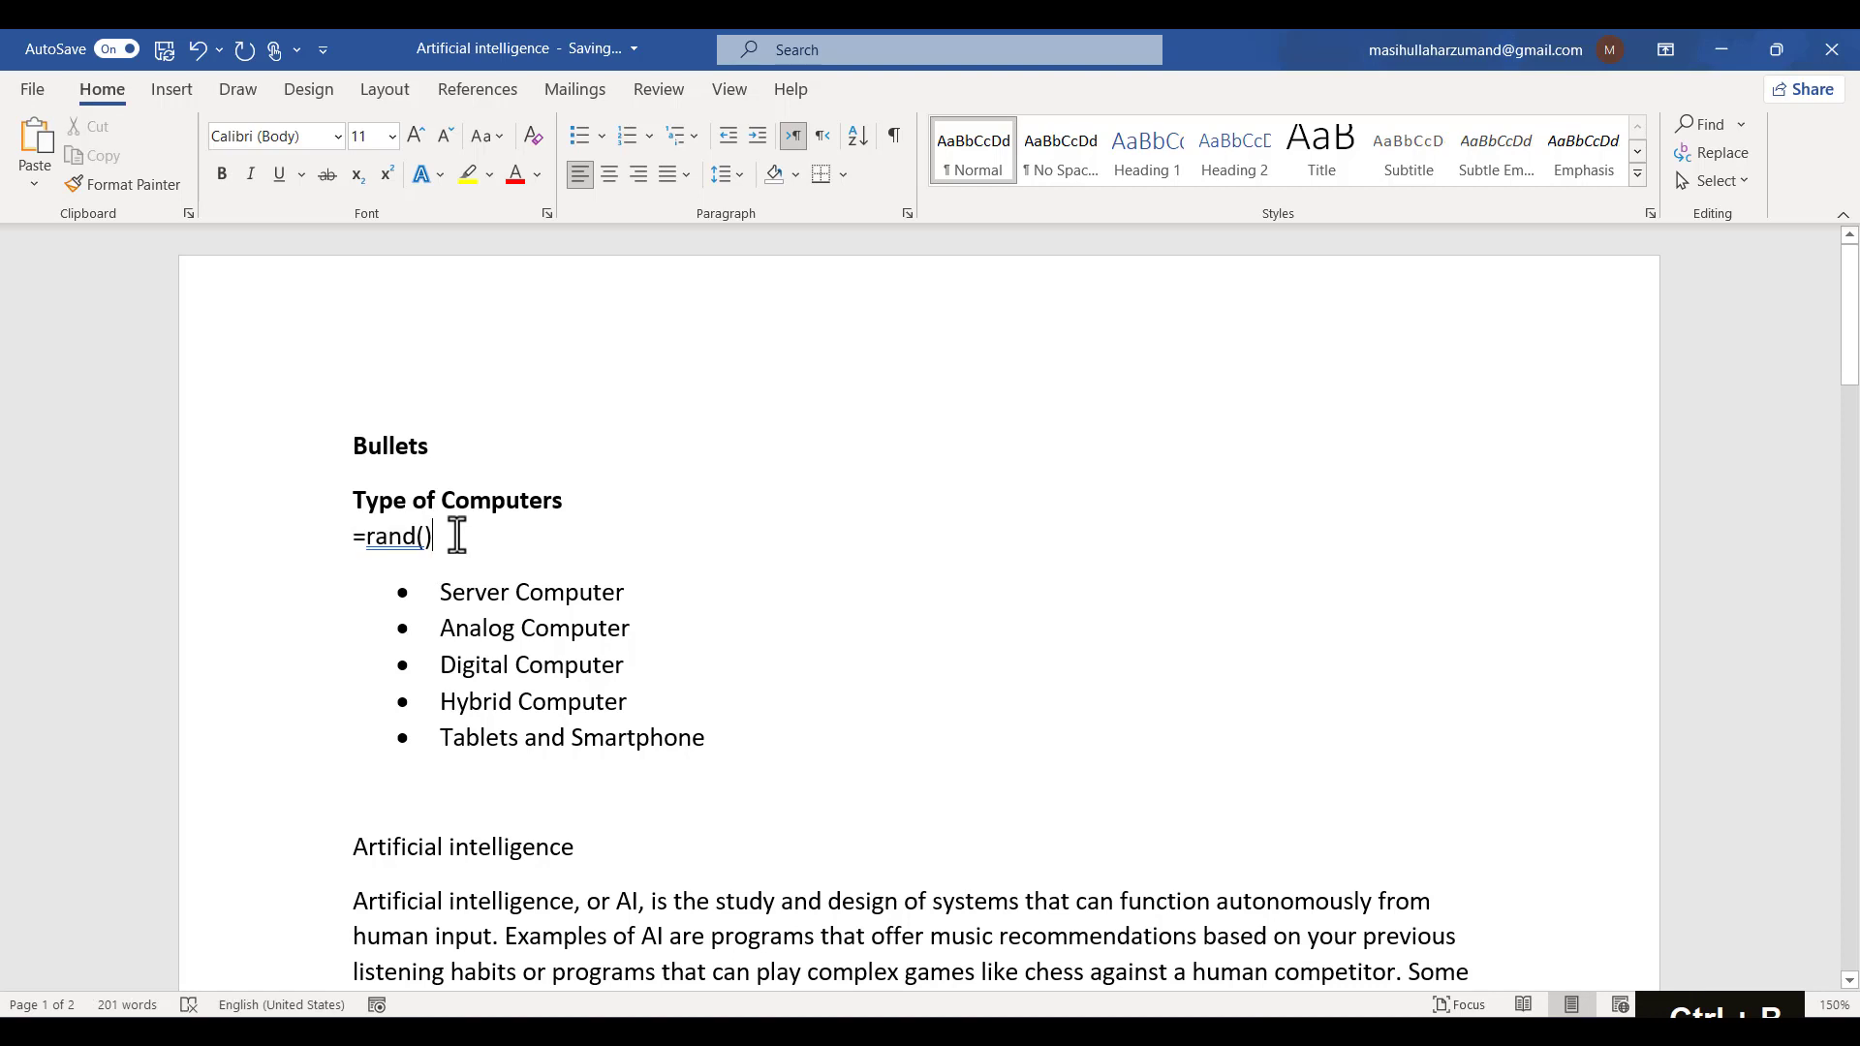
{"action": "key", "text": "Return"}
{"action": "key", "text": "BackSpace"}
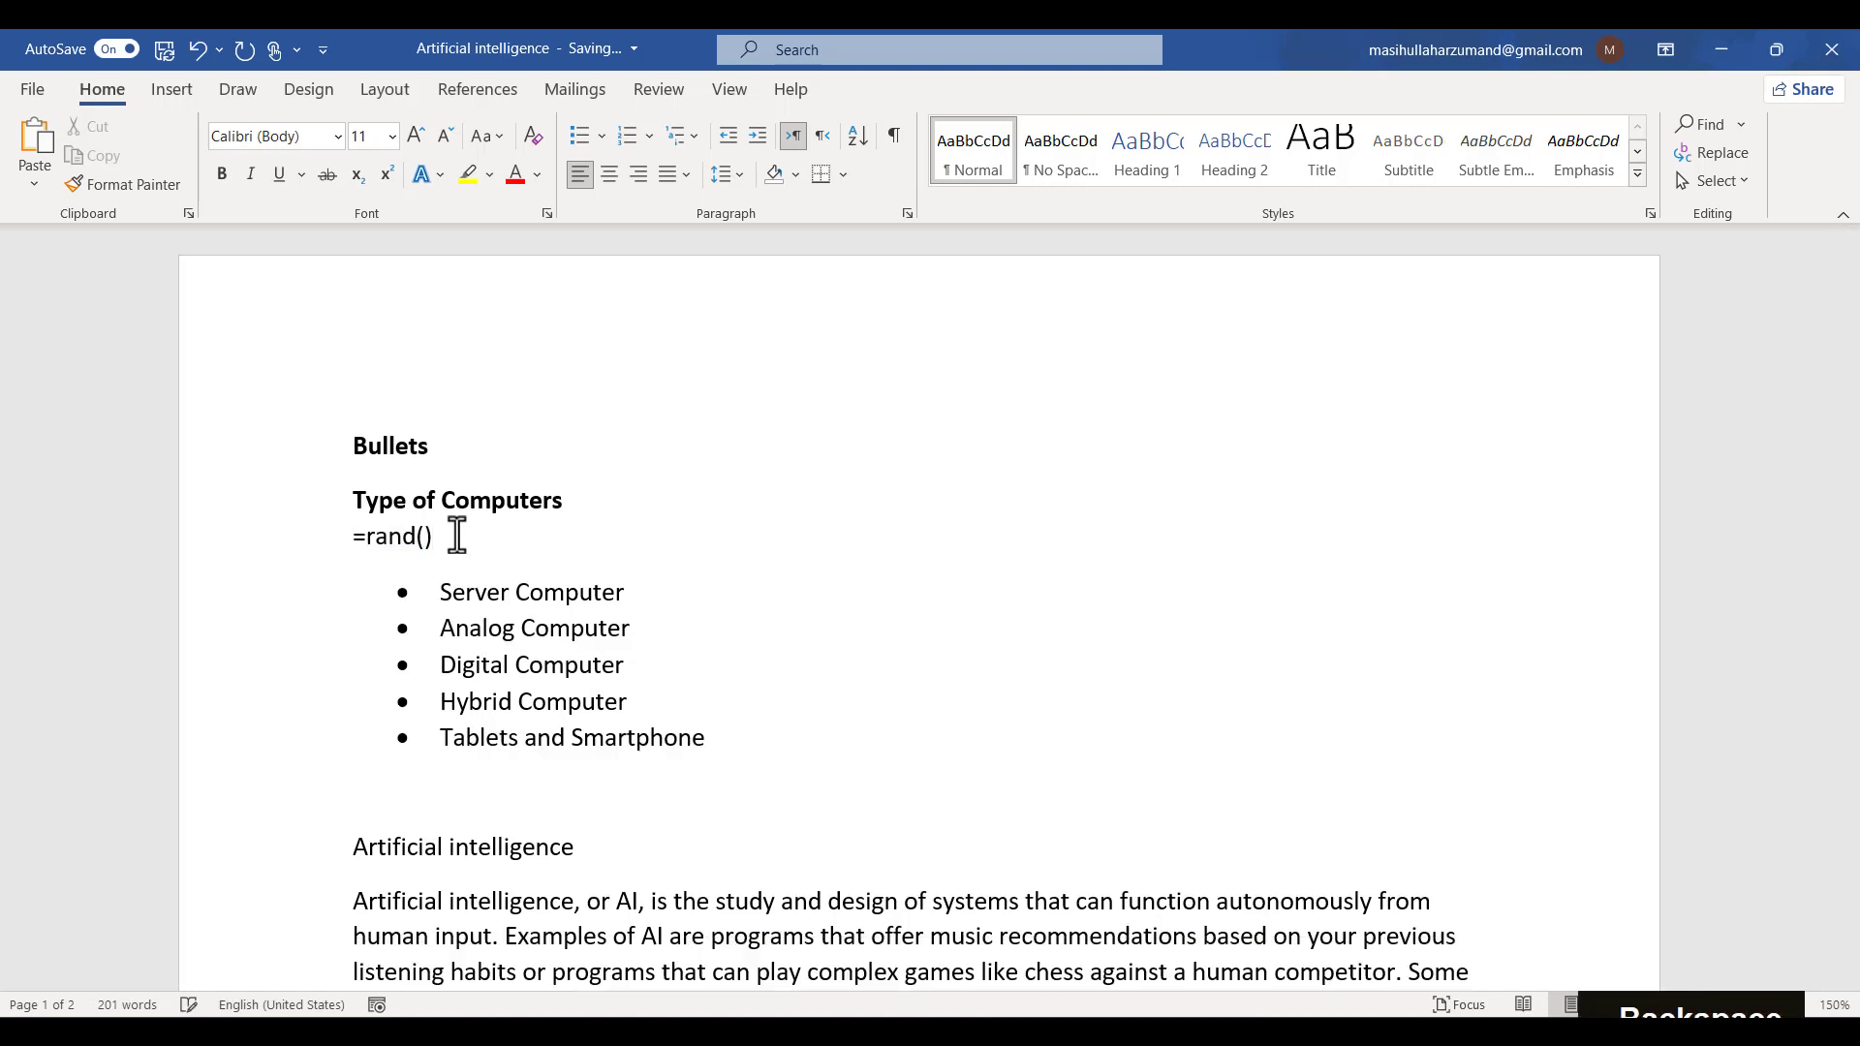
{"action": "key", "text": "Return"}
{"action": "key", "text": "BackSpace"}
{"action": "key", "text": "BackSpace"}
{"action": "key", "text": "BackSpace"}
{"action": "key", "text": "BackSpace"}
{"action": "key", "text": "BackSpace"}
{"action": "key", "text": "BackSpace"}
{"action": "key", "text": "BackSpace"}
{"action": "key", "text": "BackSpace"}
{"action": "key", "text": "BackSpace"}
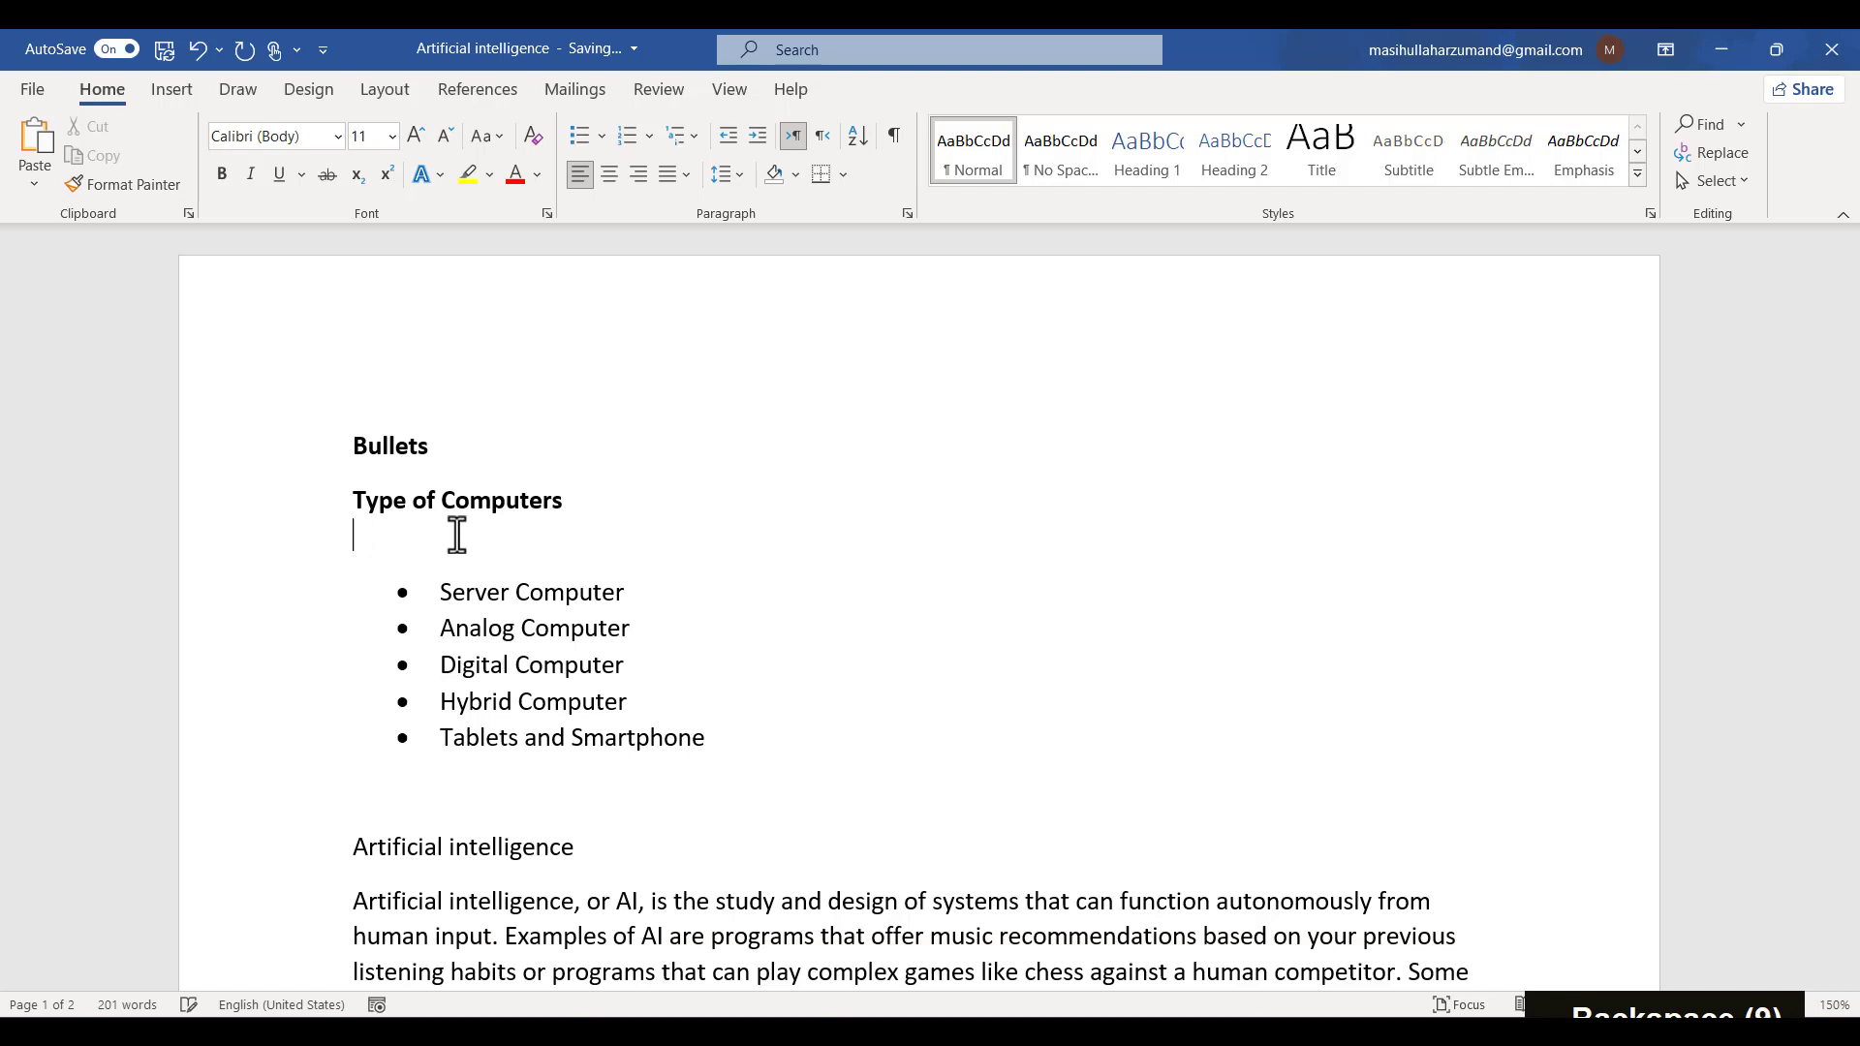
- Generate sample paragraphs by entering non-bold =rand() on a new line below the Type of Computers heading
{"action": "key", "text": "Return"}
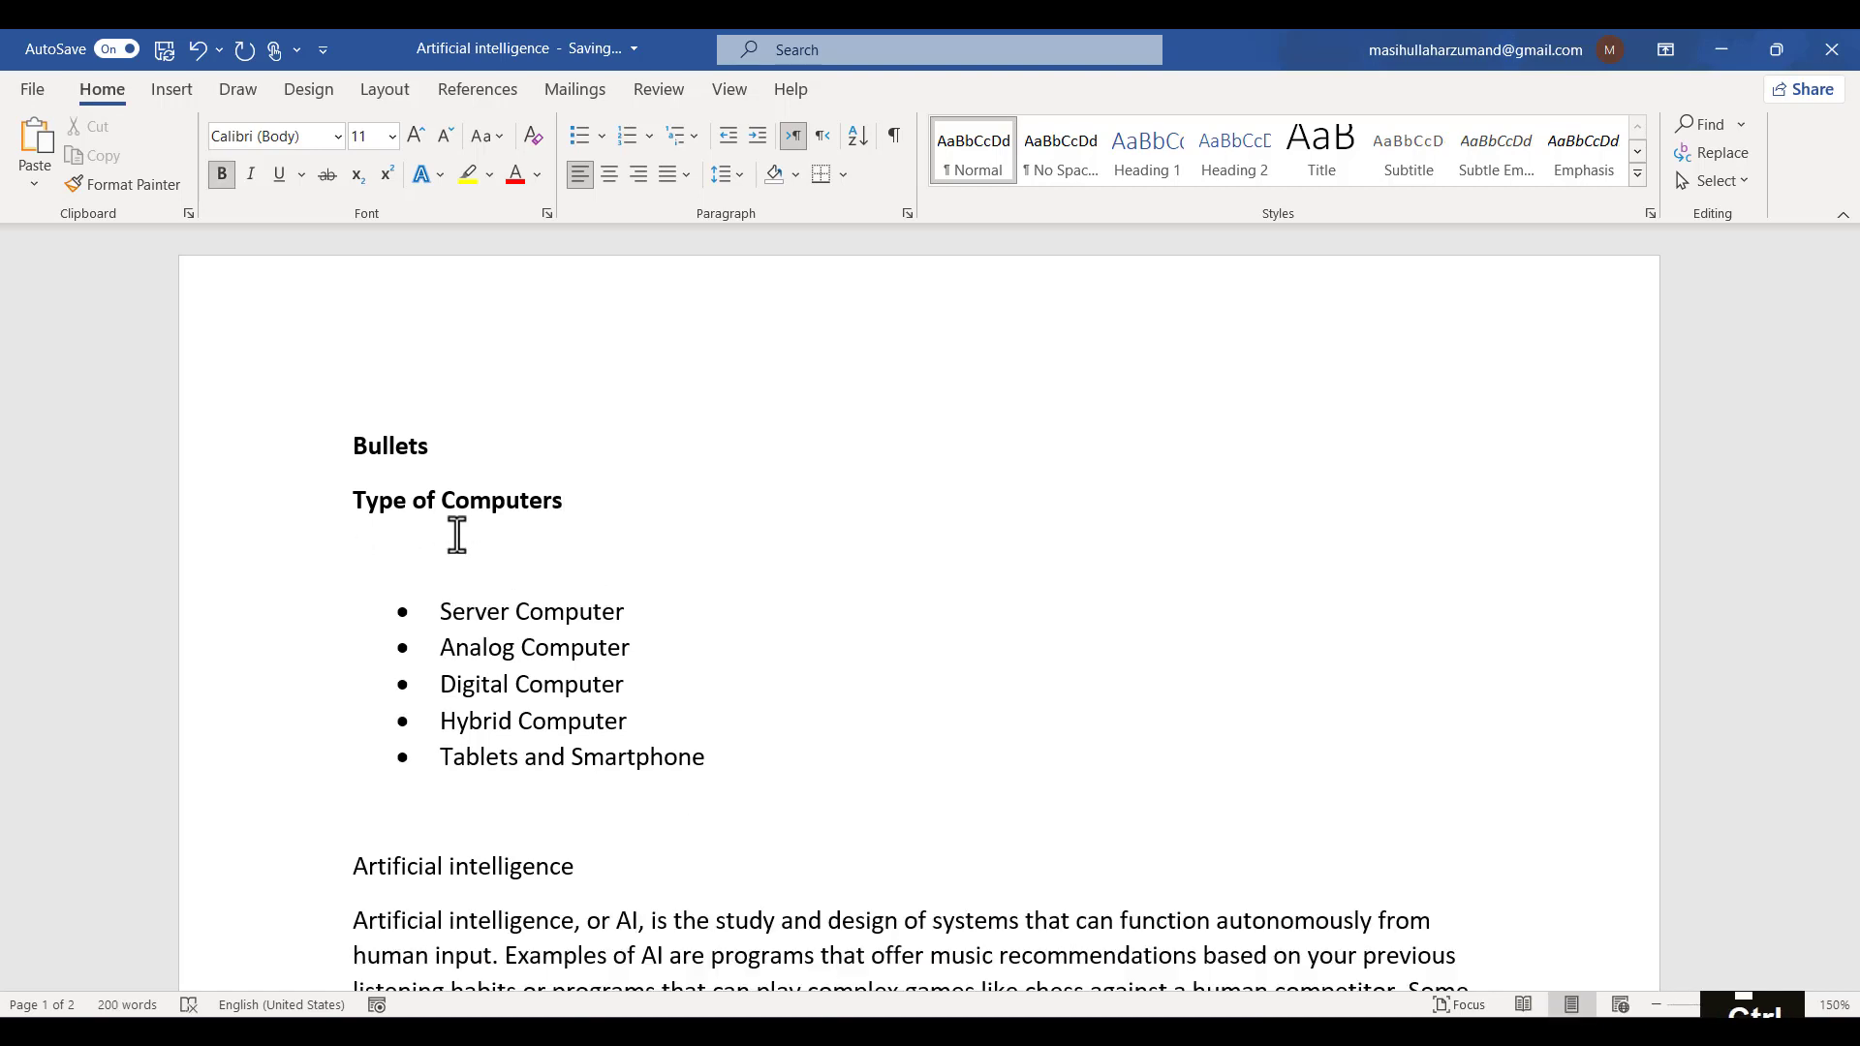
{"action": "key", "text": "ctrl+b"}
{"action": "type", "text": "=ra"}
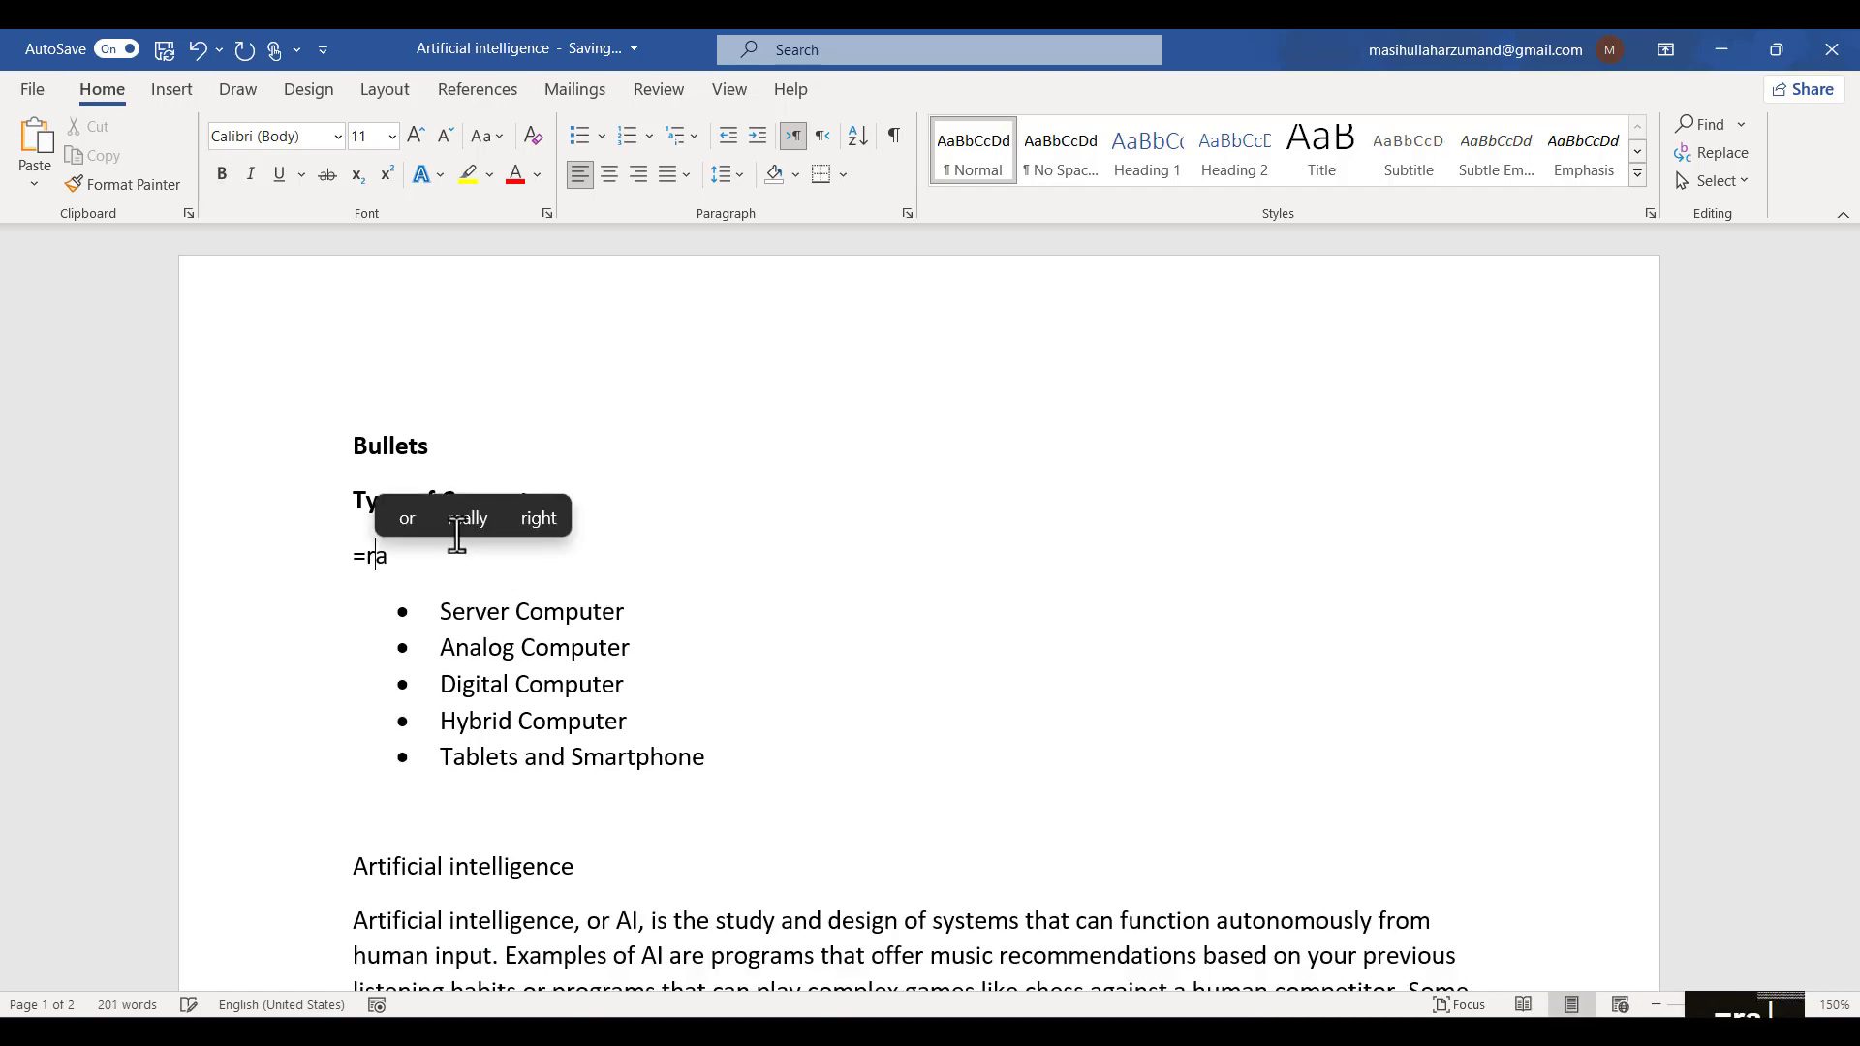
{"action": "type", "text": "nd()"}
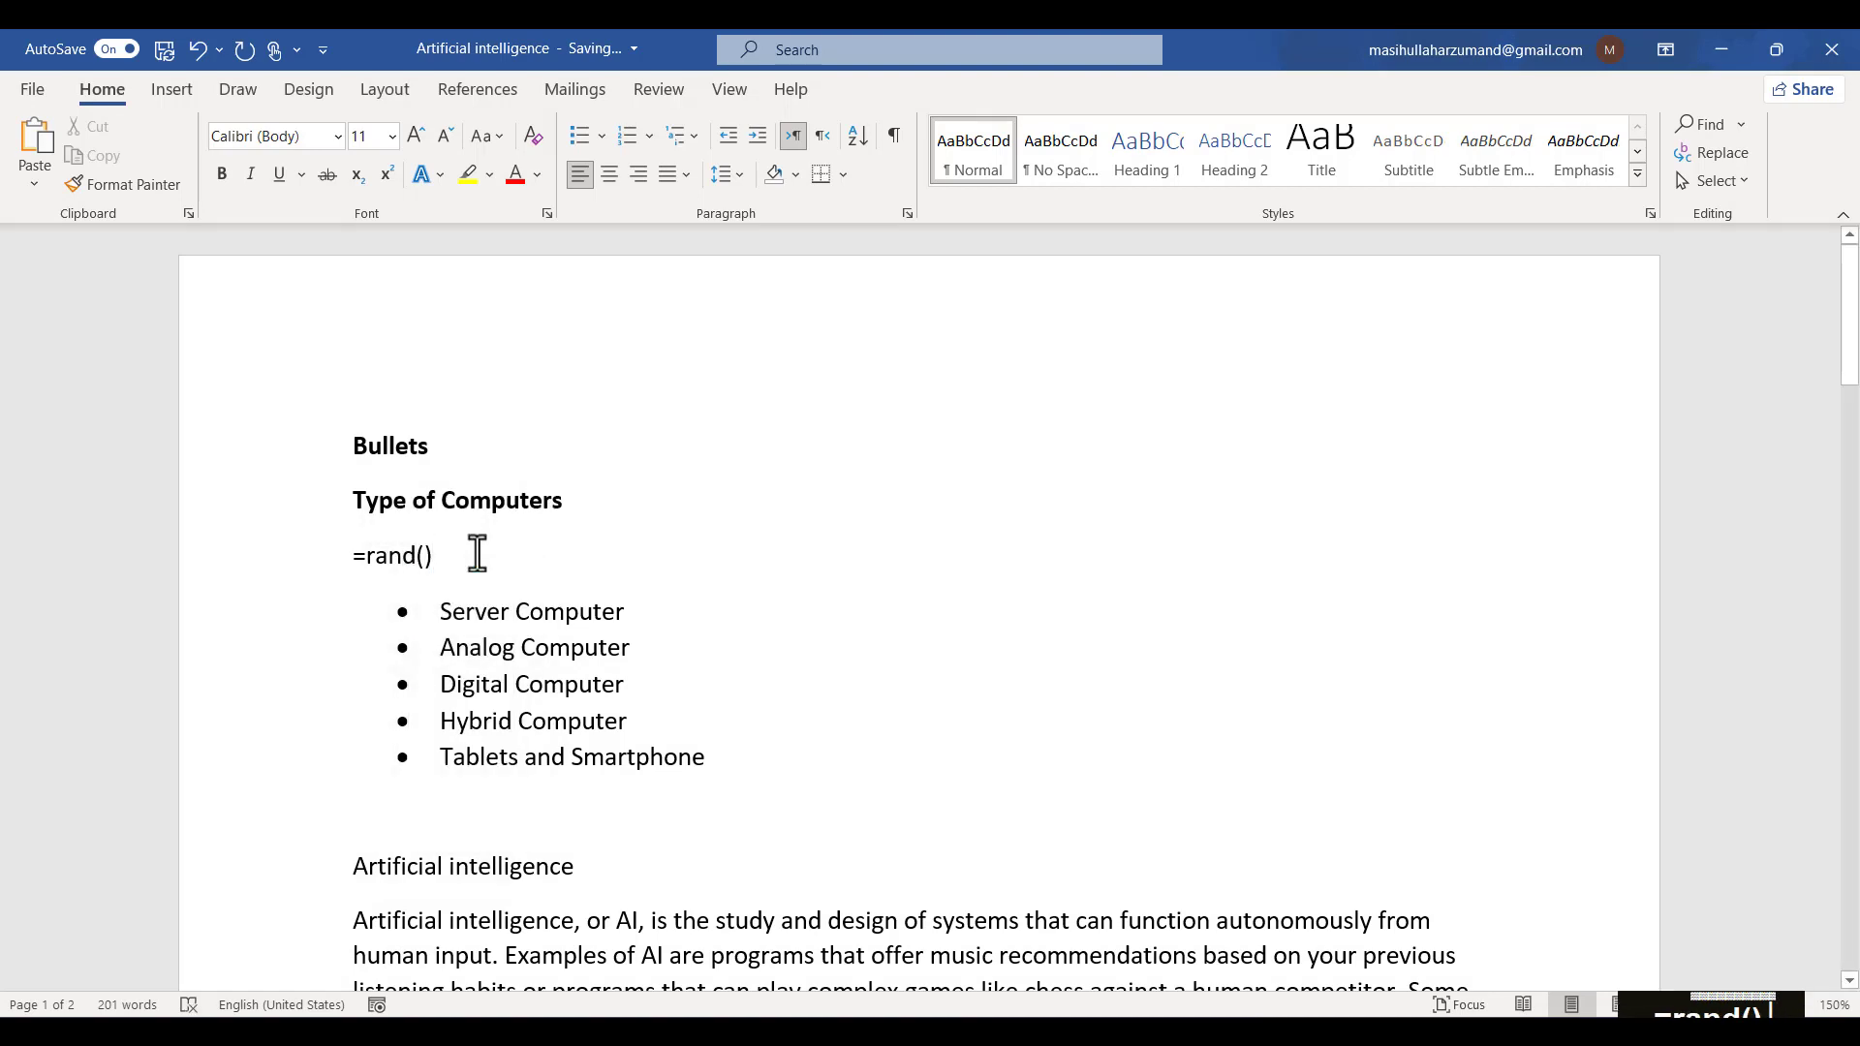
{"action": "key", "text": "Return"}
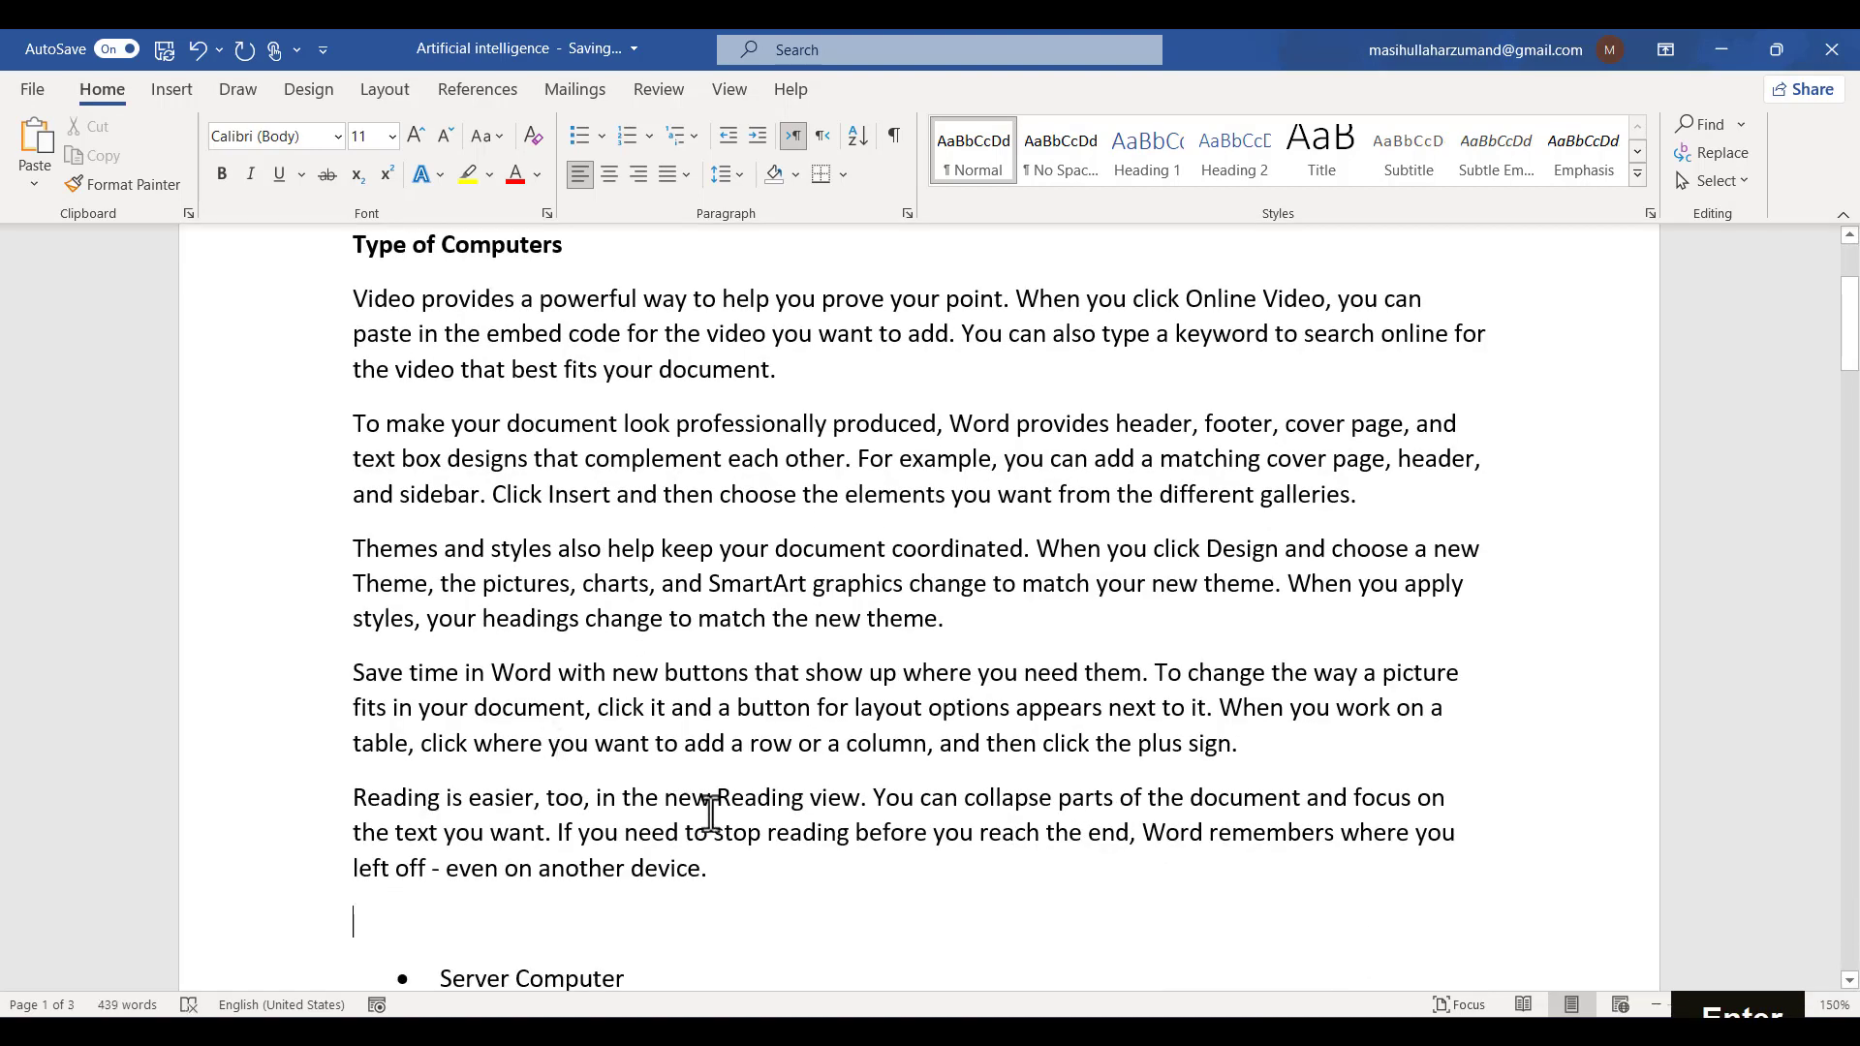
- Delete all generated paragraphs except the first one
{"action": "left_click_drag", "start_coordinate": [745, 888], "coordinate": [232, 426]}
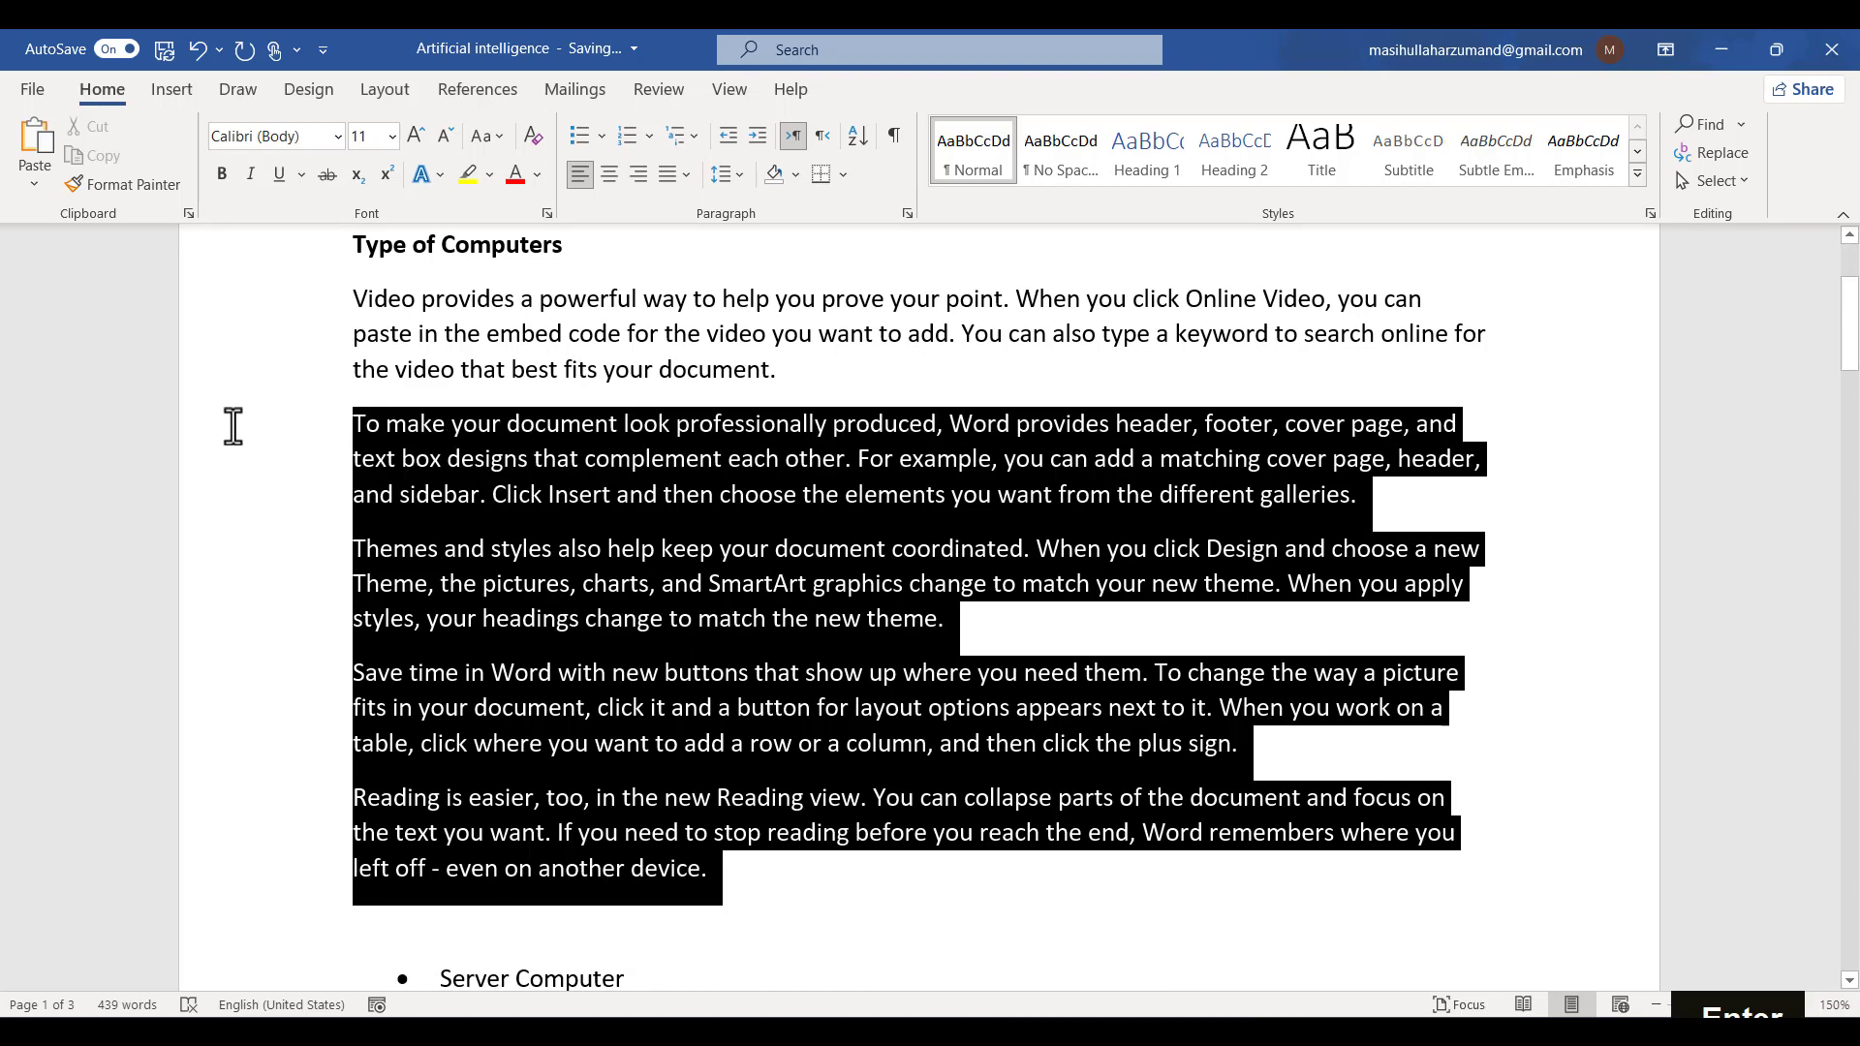
{"action": "key", "text": "BackSpace"}
{"action": "key", "text": "BackSpace"}
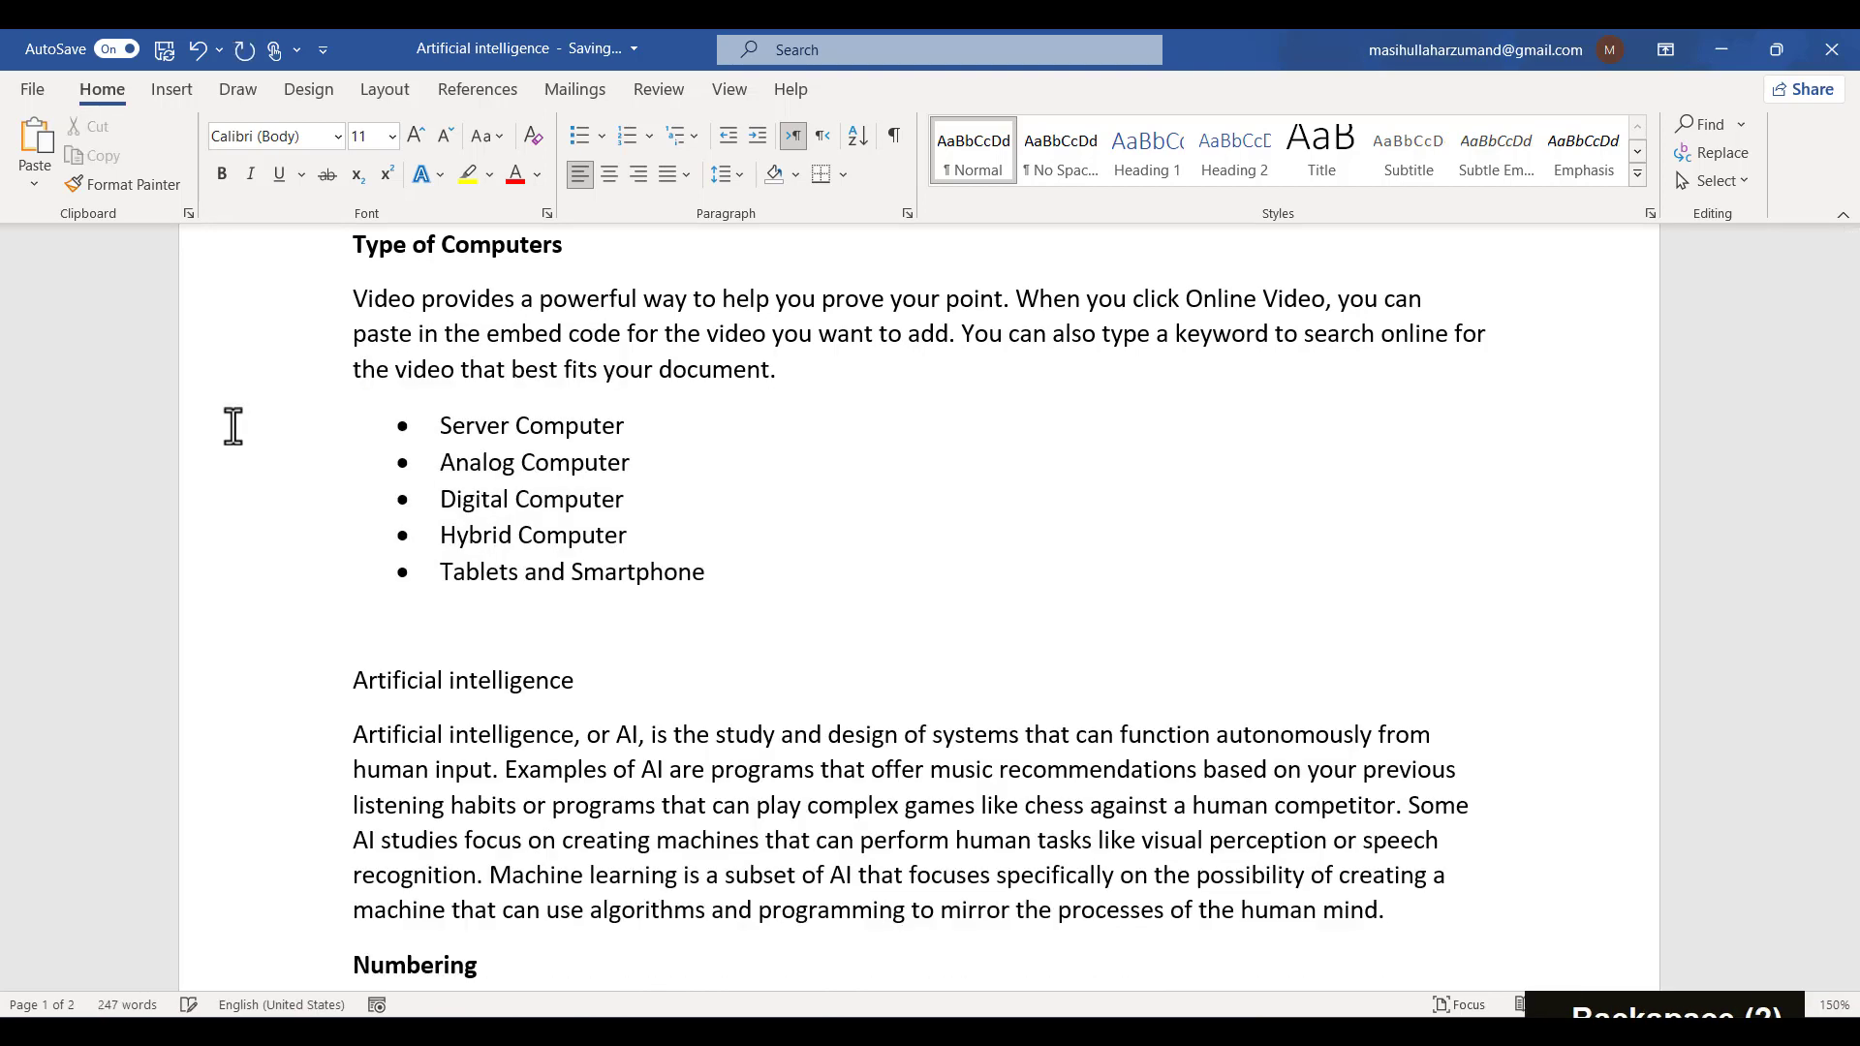
- Demote the Analog Computer item to the second list level
{"action": "scroll", "coordinate": [232, 426], "scroll_direction": "up", "scroll_amount": 2}
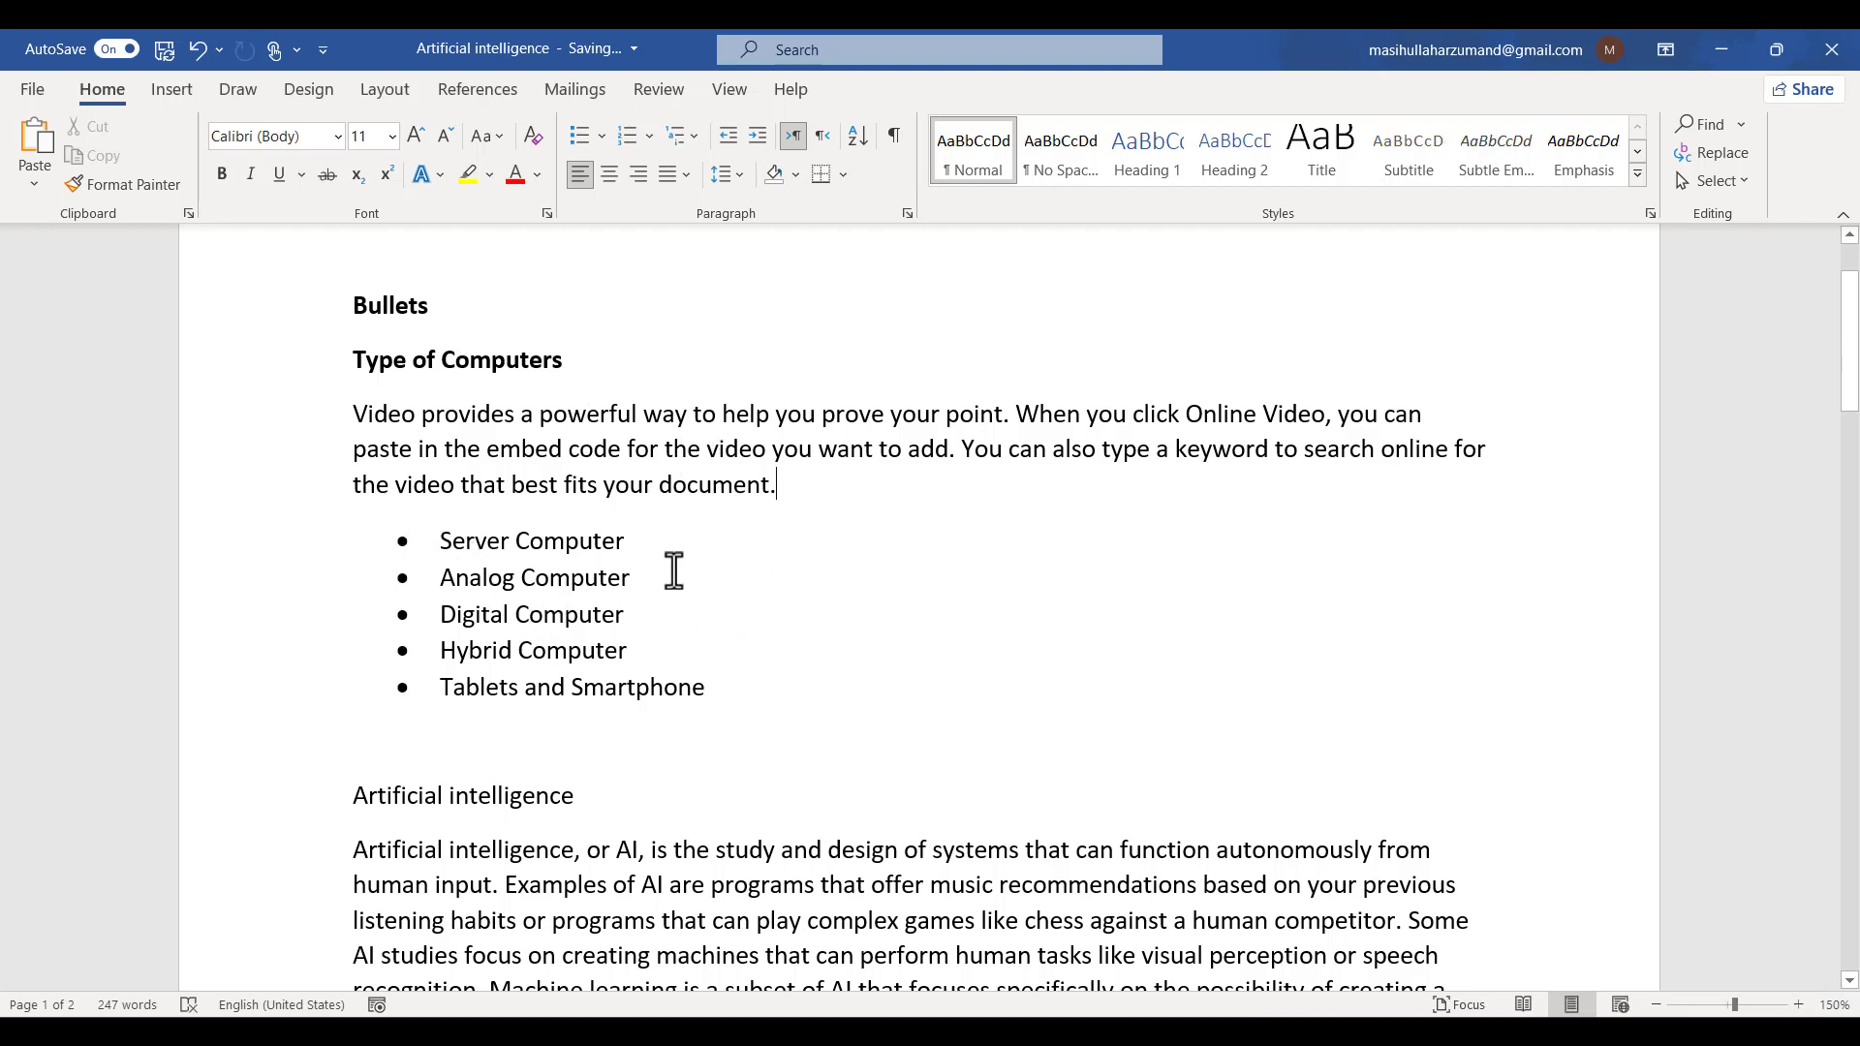
{"action": "left_click_drag", "start_coordinate": [634, 538], "coordinate": [358, 542]}
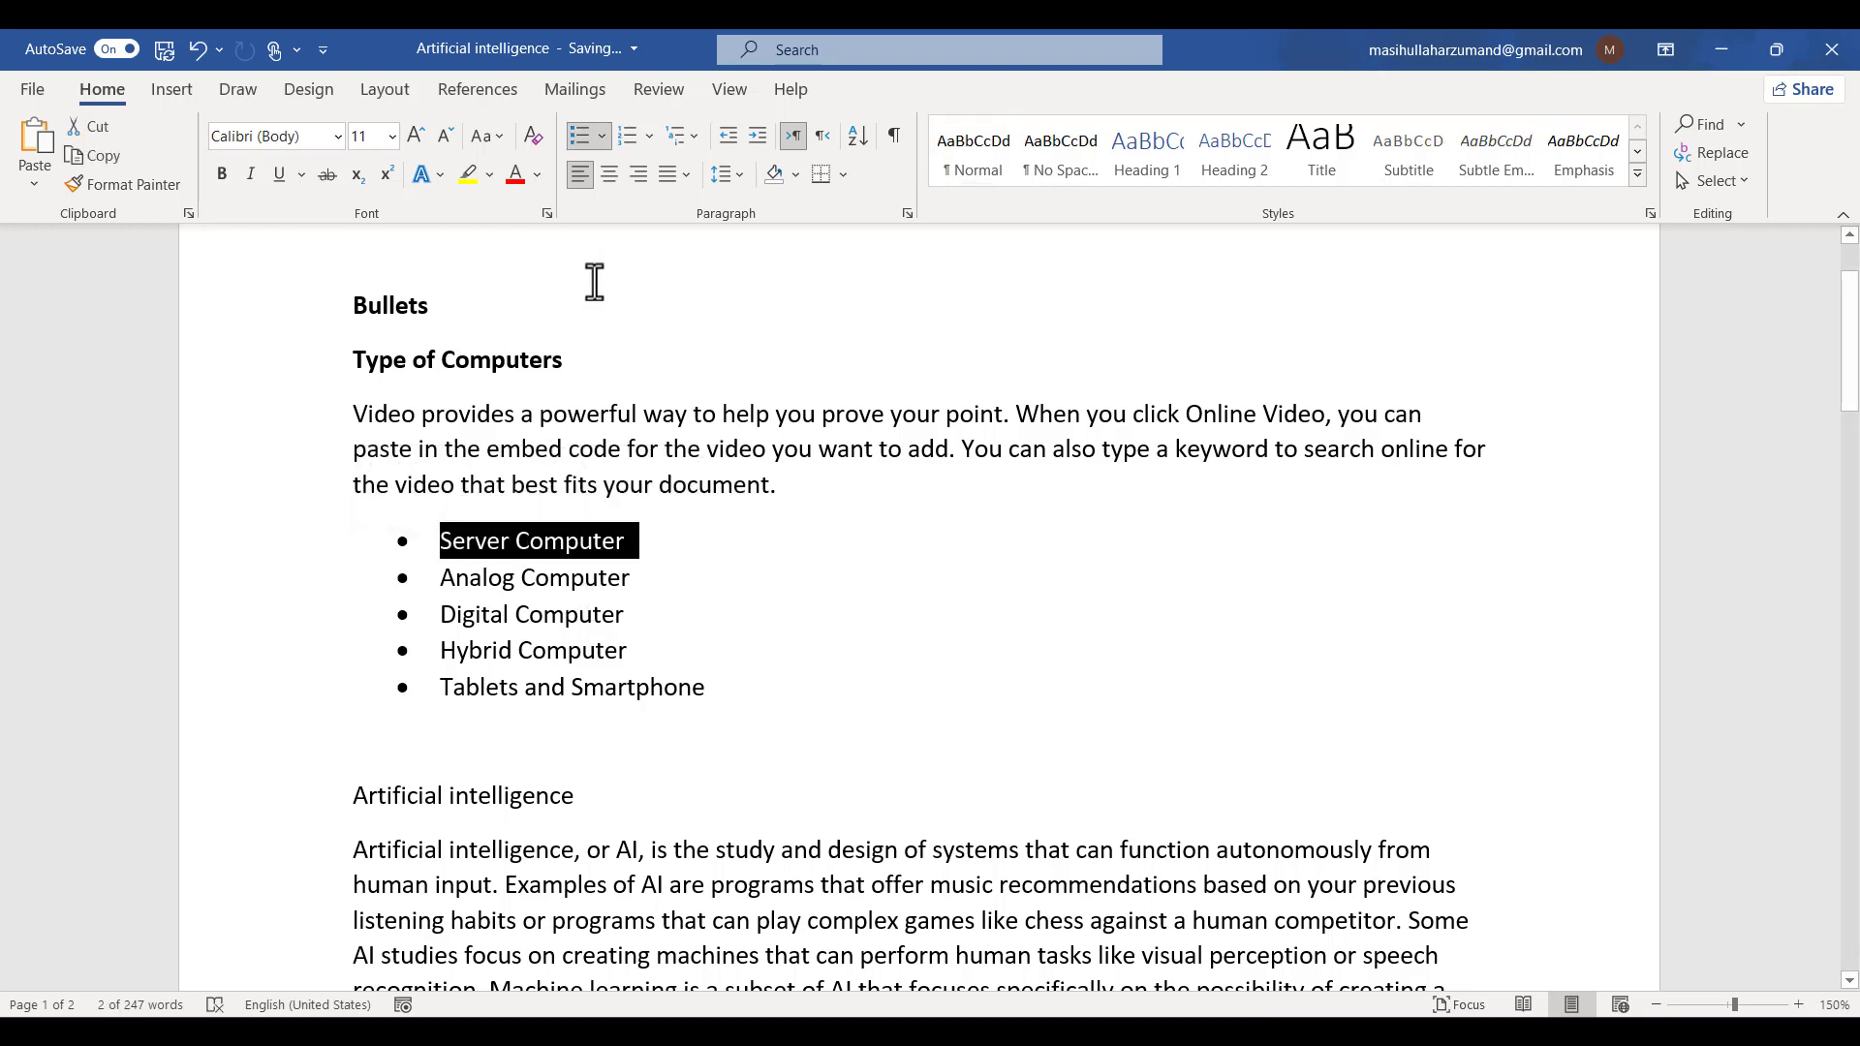
{"action": "left_click_drag", "start_coordinate": [642, 577], "coordinate": [427, 593]}
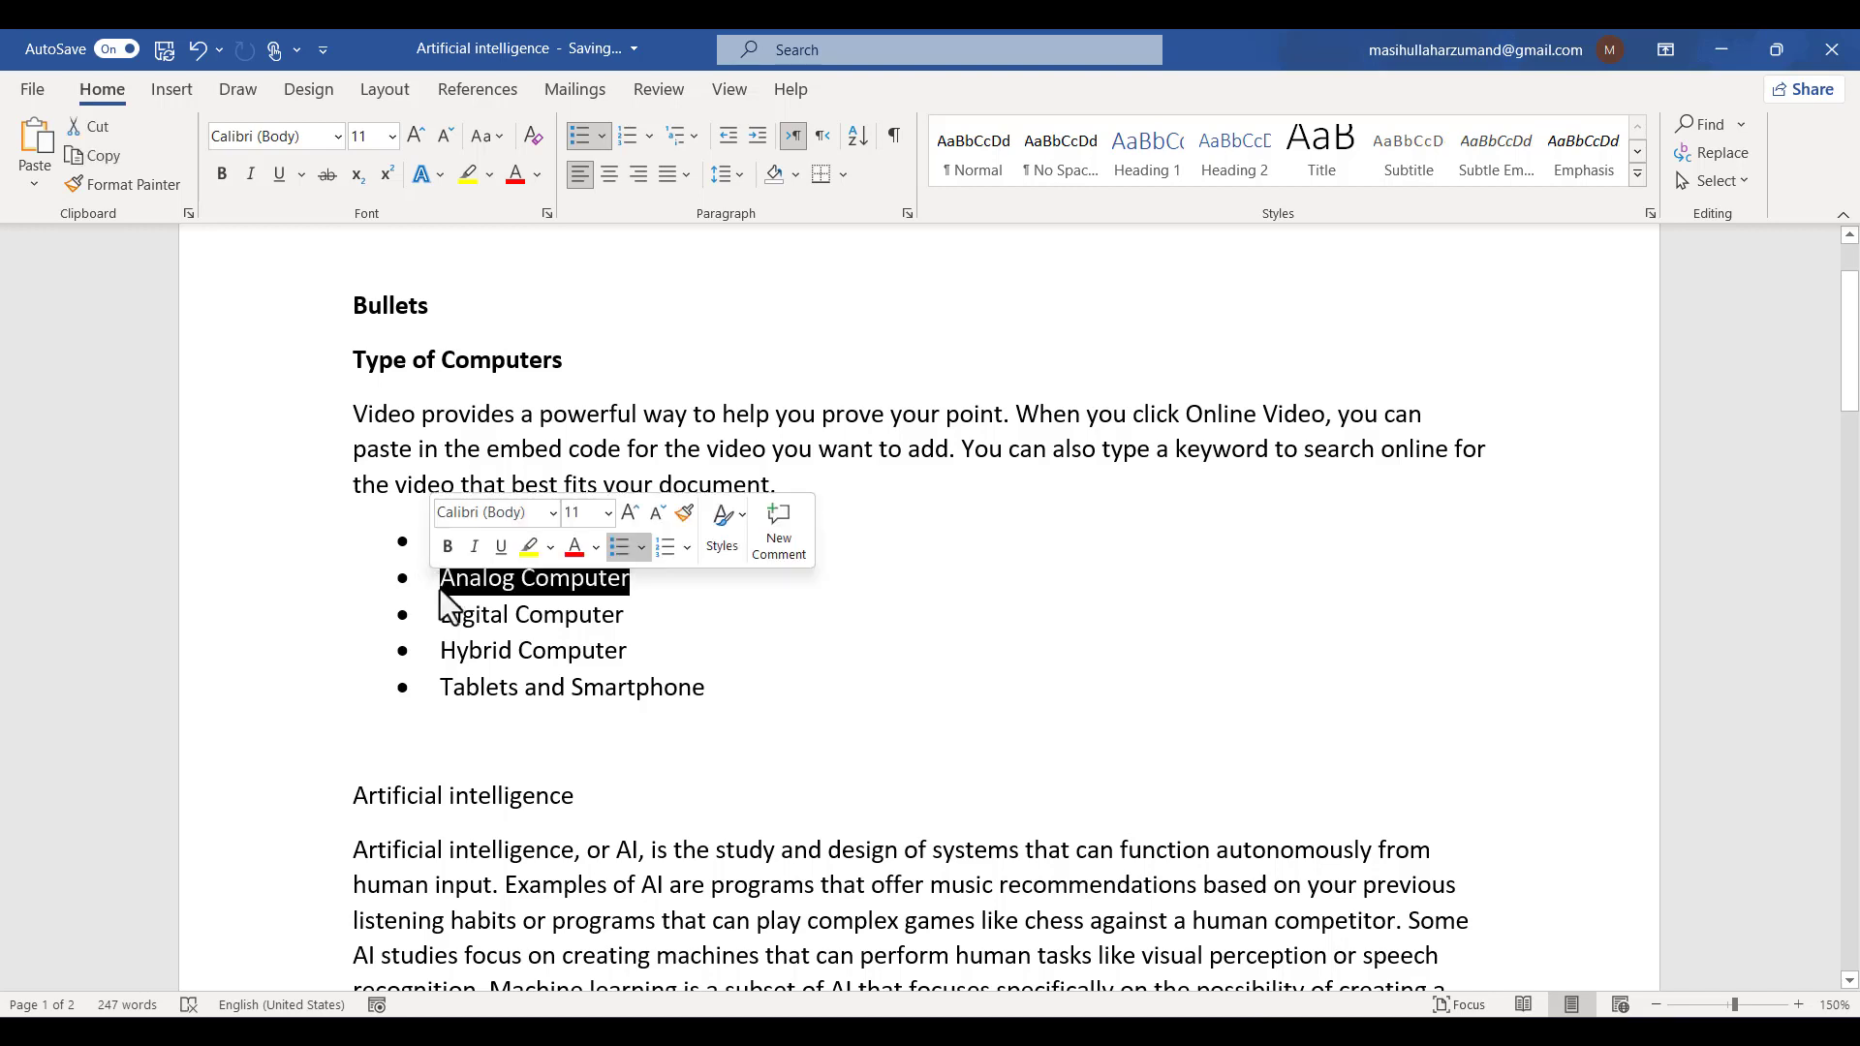
{"action": "left_click", "coordinate": [603, 137]}
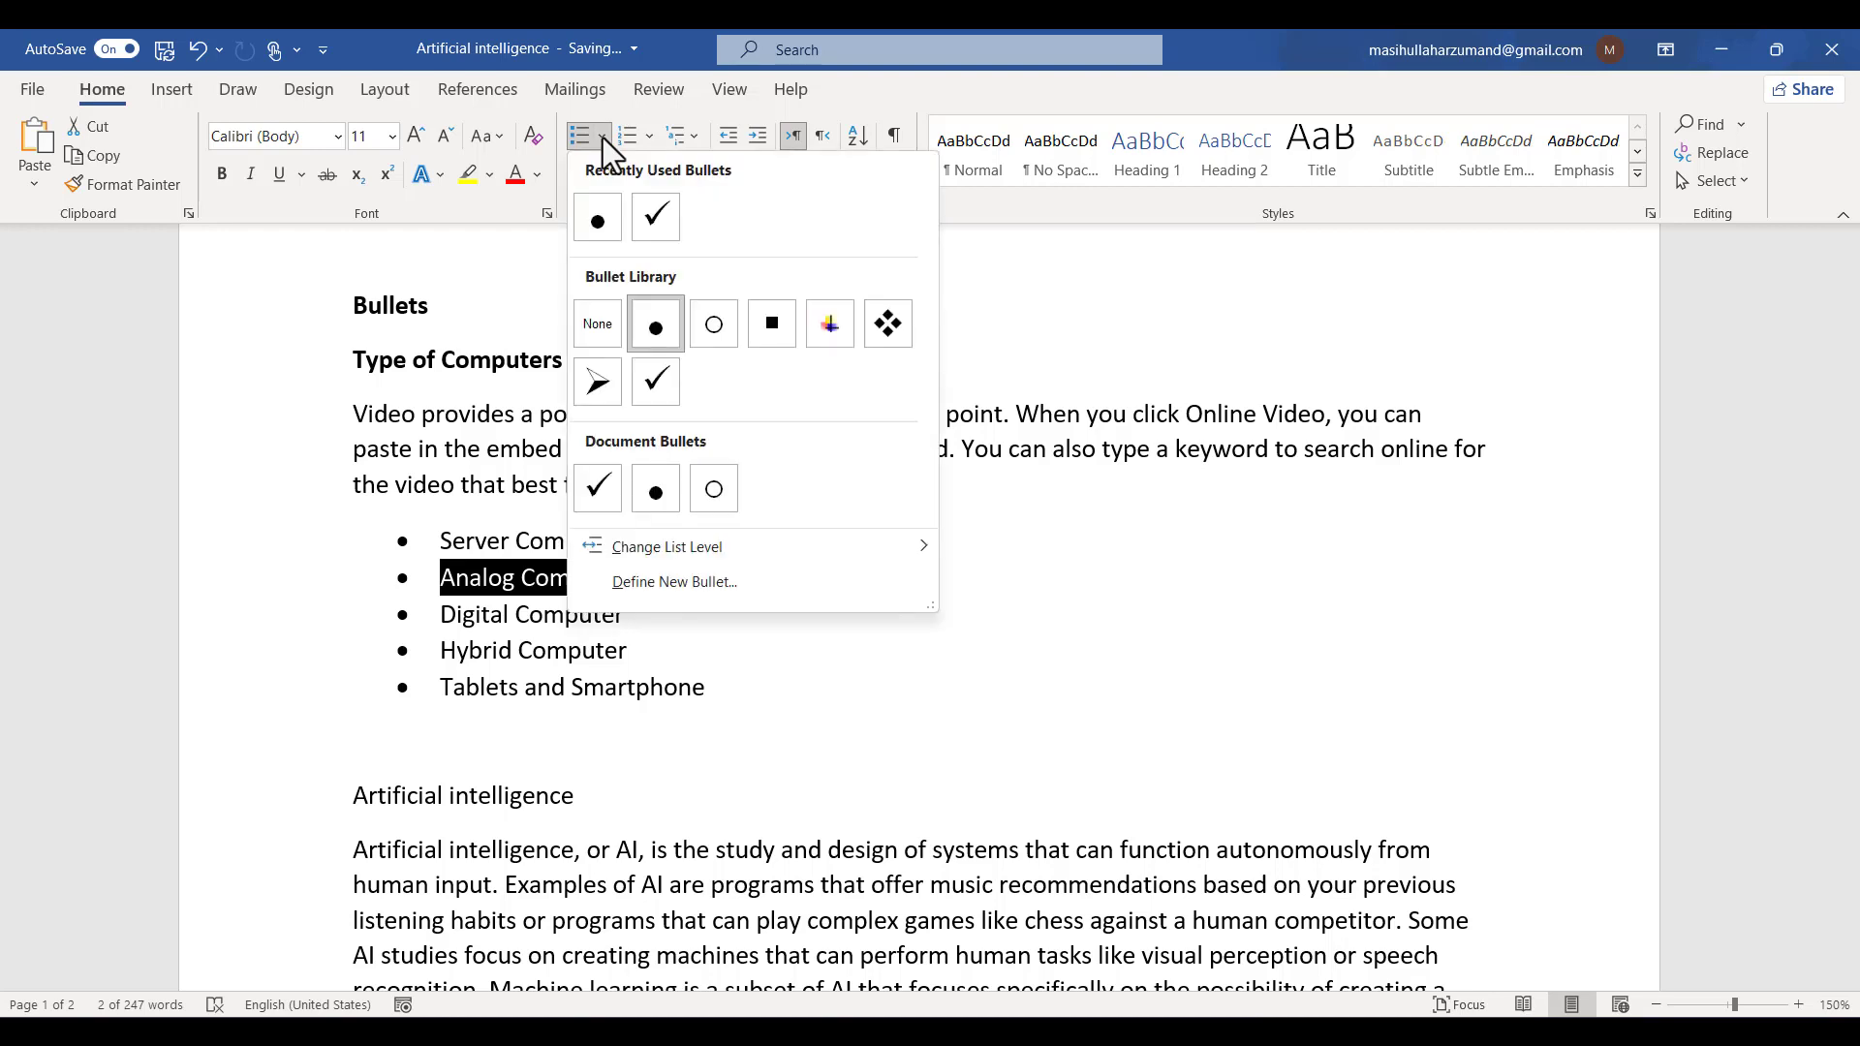
{"action": "mouse_move", "coordinate": [835, 560]}
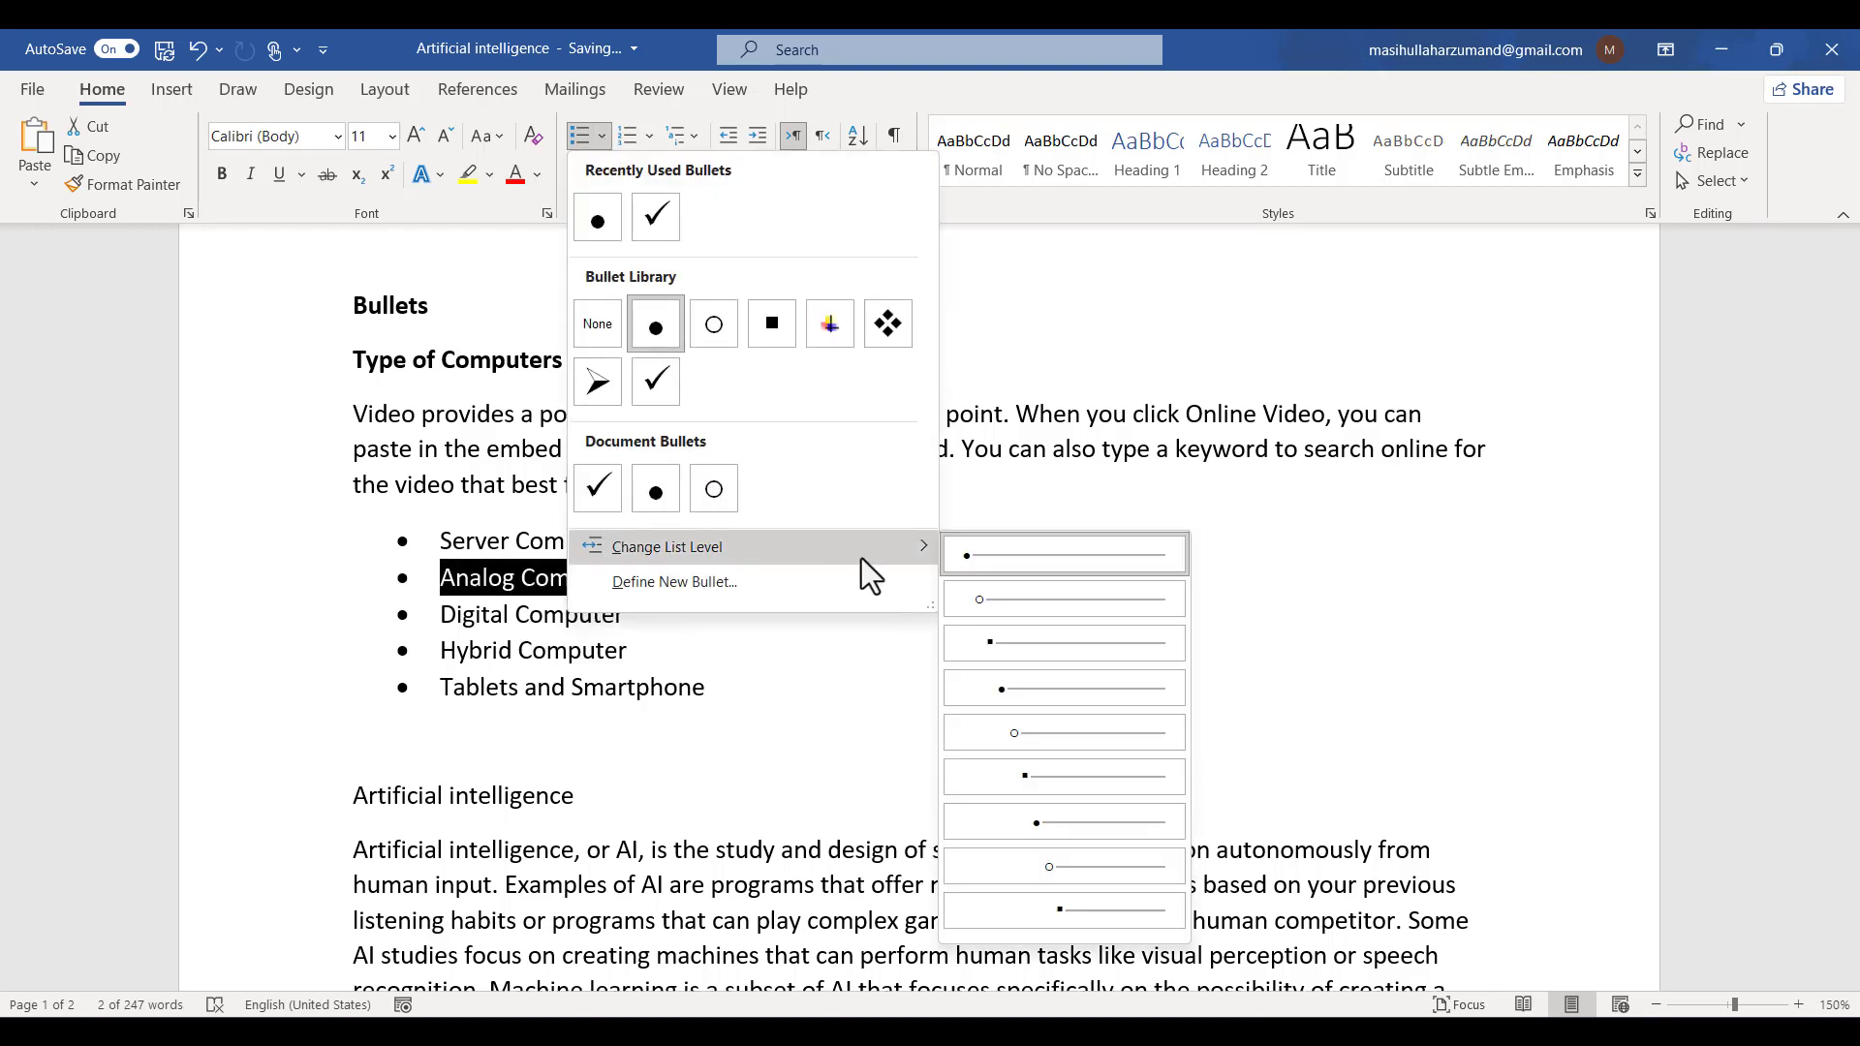
{"action": "left_click", "coordinate": [1056, 607]}
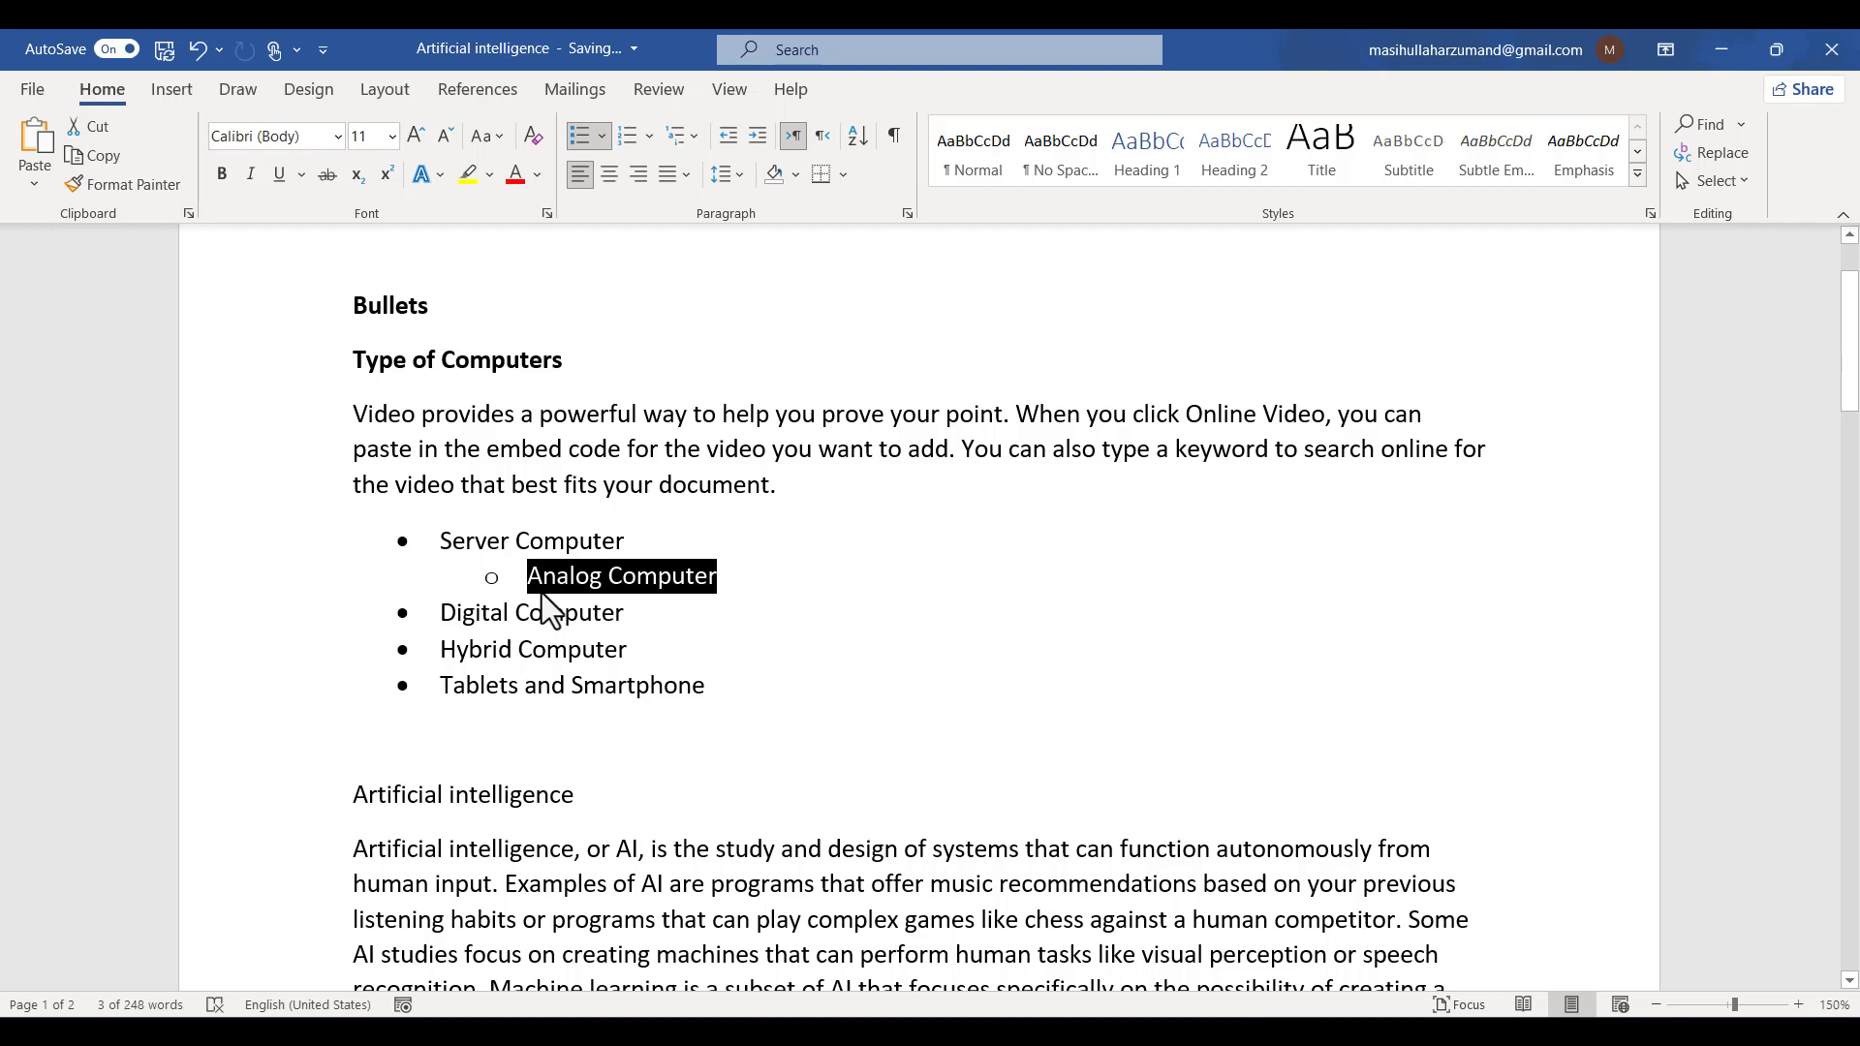
- Indent the Analog Computer item further, settling it at the fourth list level
{"action": "left_click", "coordinate": [481, 593]}
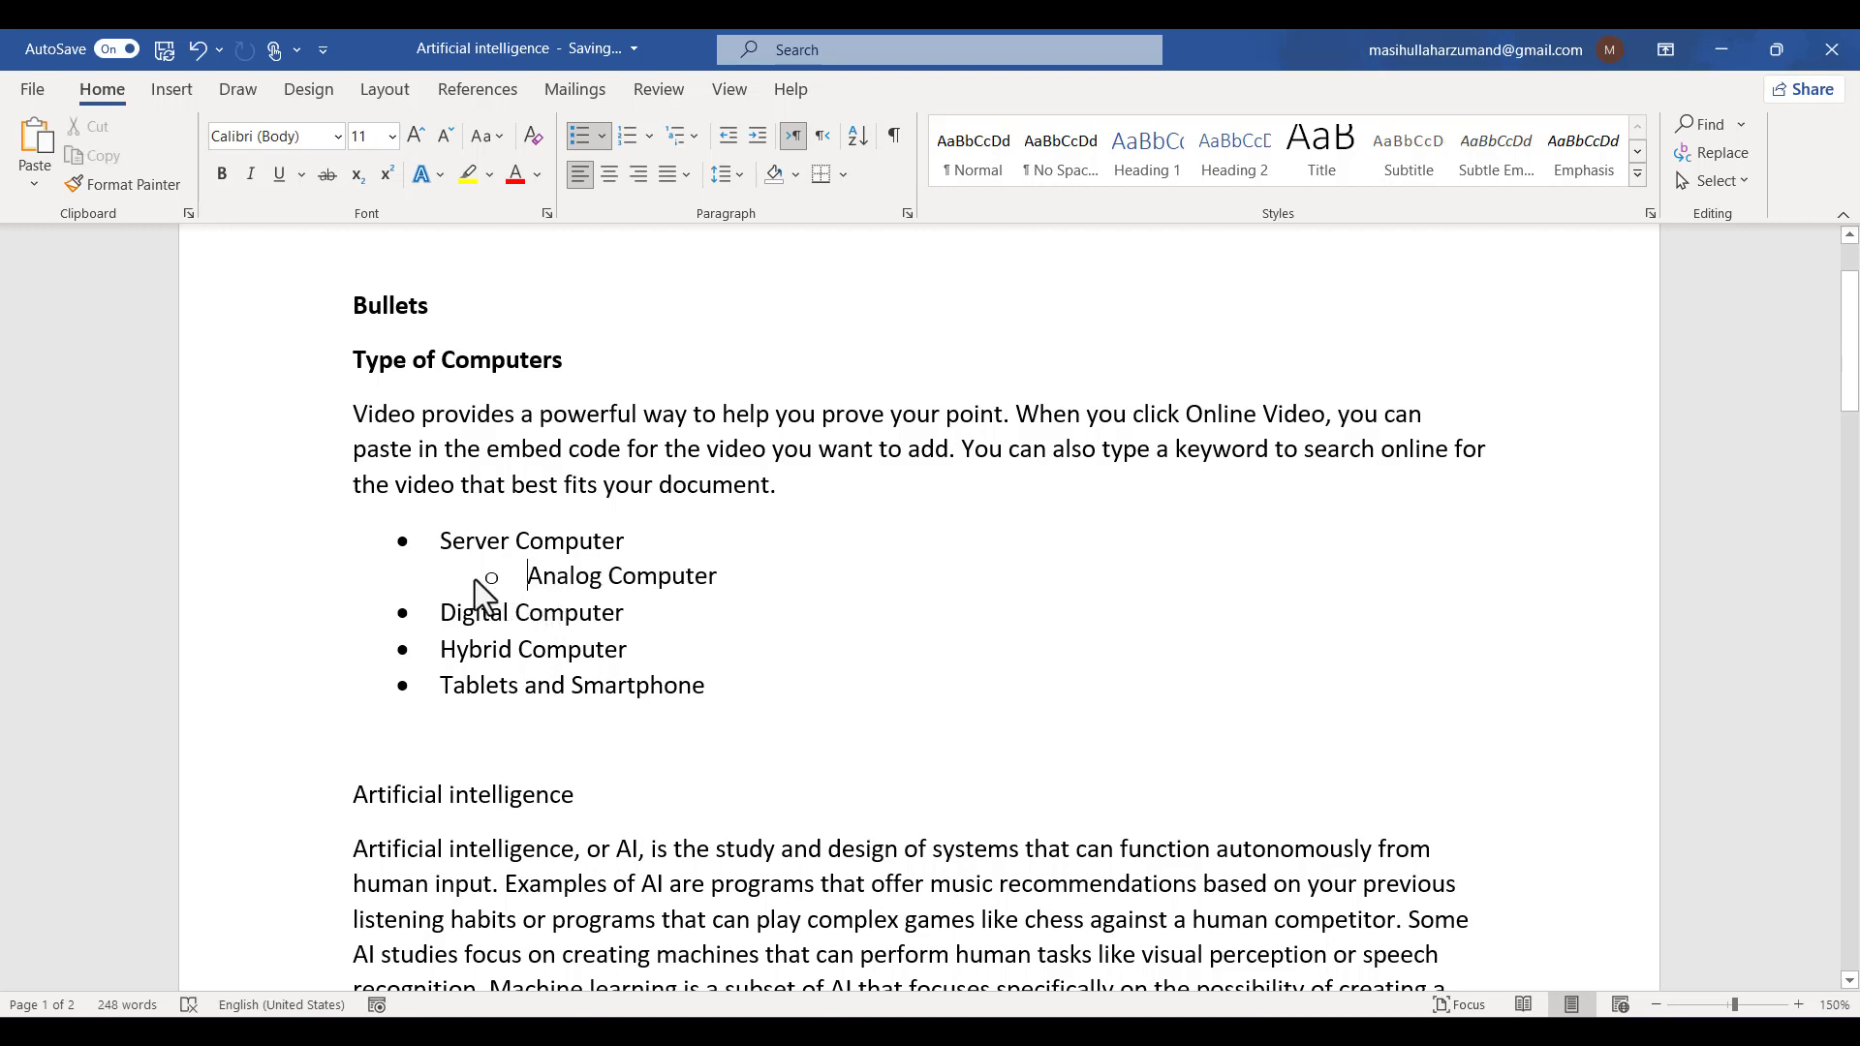
{"action": "key", "text": "Tab"}
{"action": "key", "text": "Tab"}
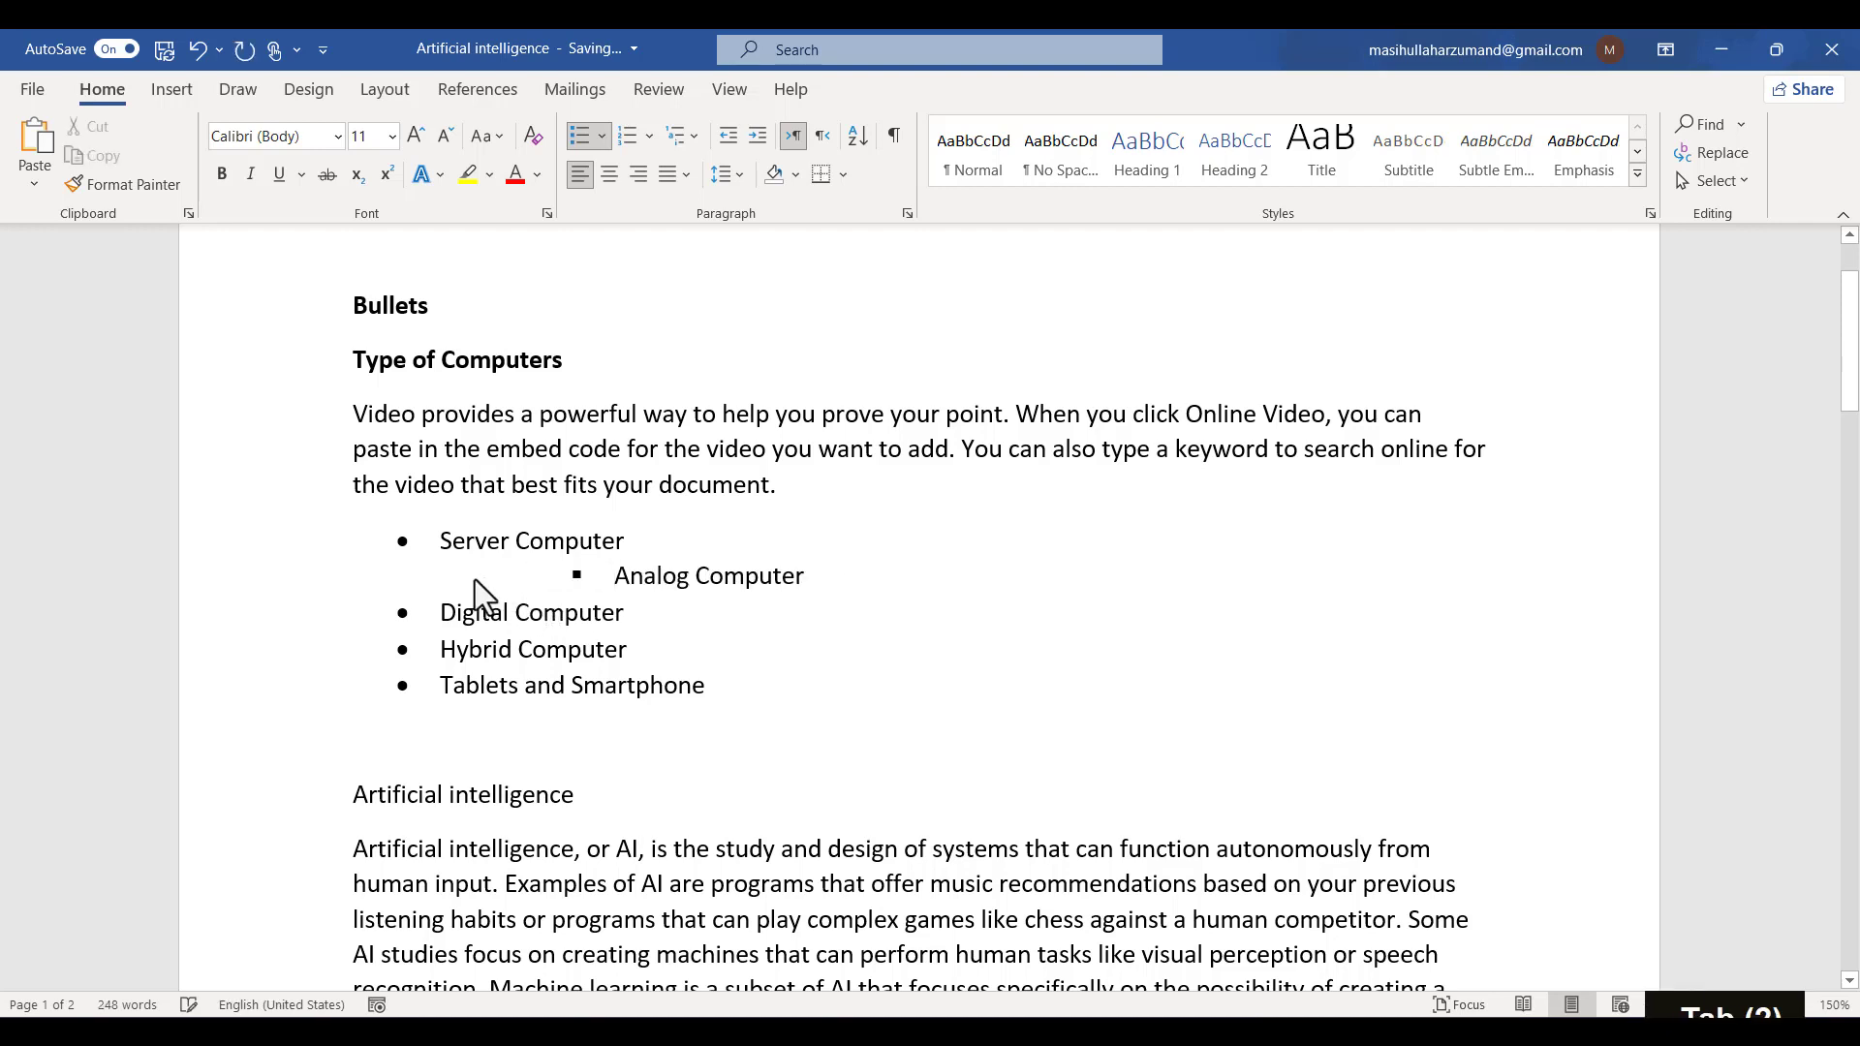
{"action": "key", "text": "Tab"}
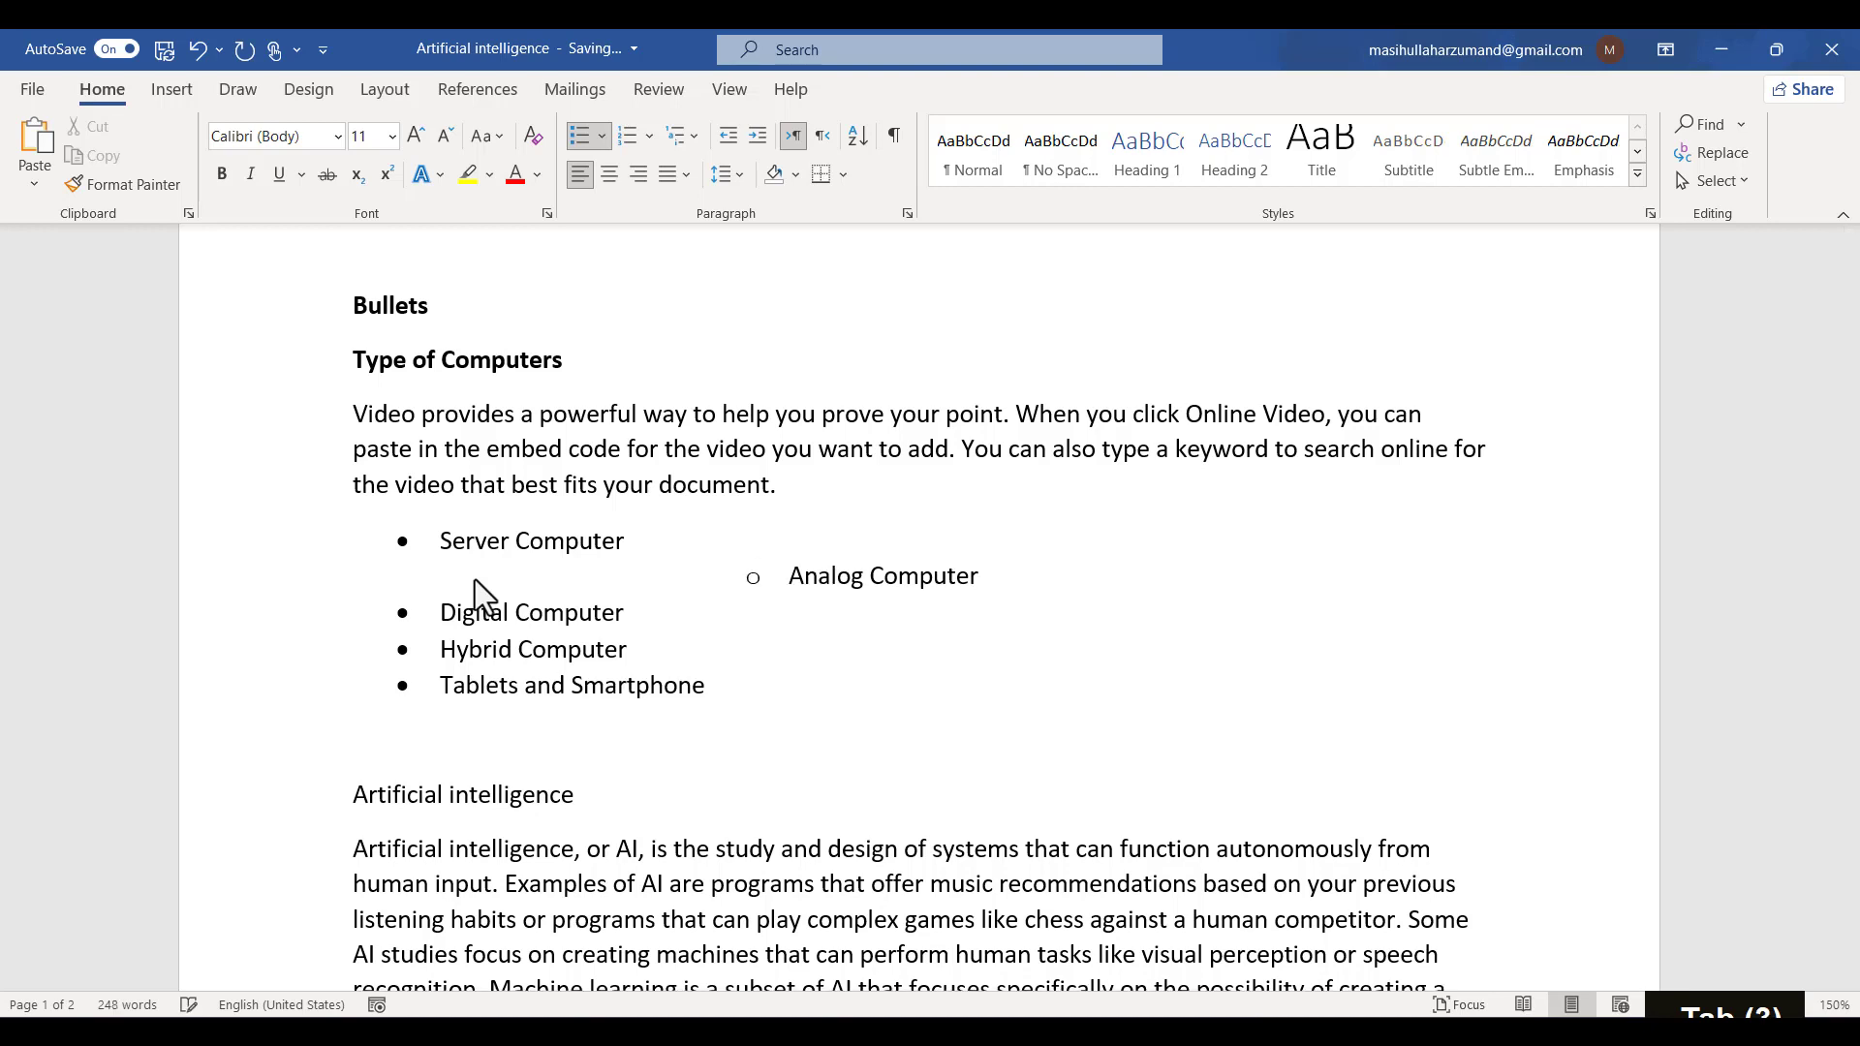
{"action": "key", "text": "BackSpace"}
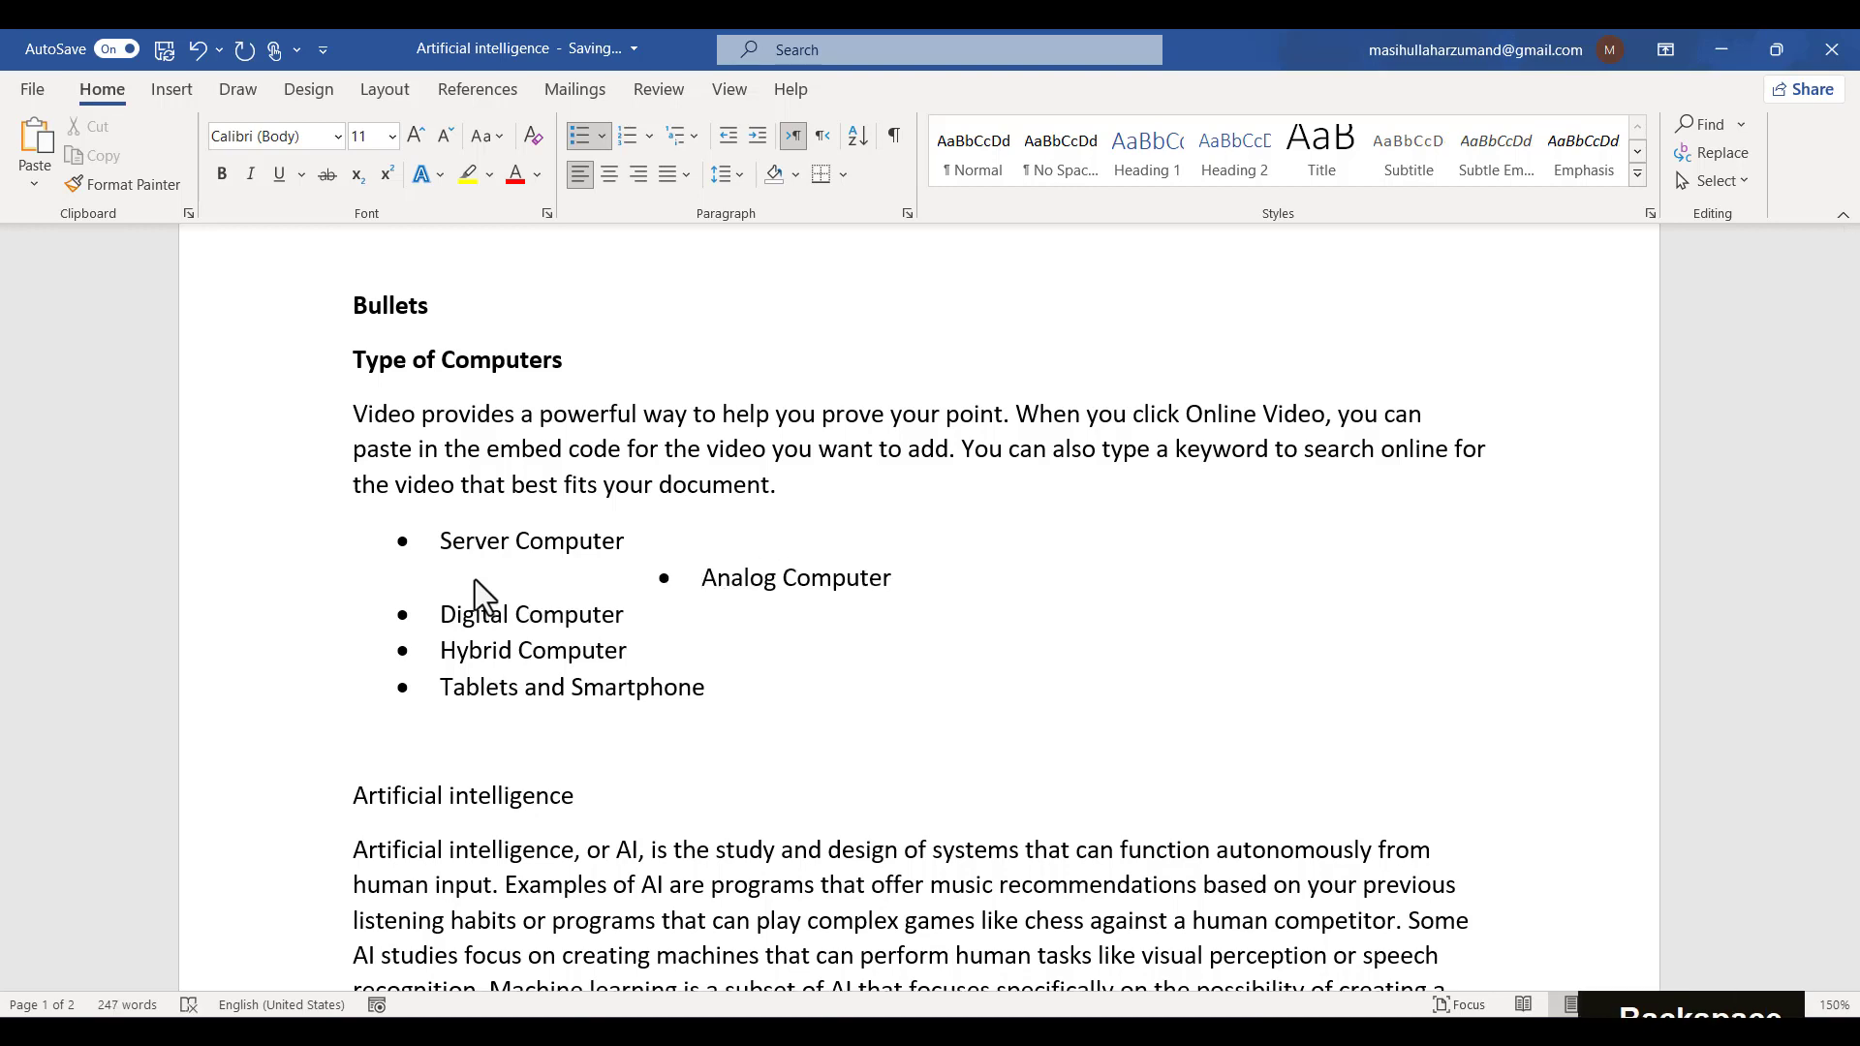
- Return the Analog Computer item to the first bulleted list level
{"action": "key", "text": "BackSpace"}
{"action": "key", "text": "BackSpace"}
{"action": "key", "text": "BackSpace"}
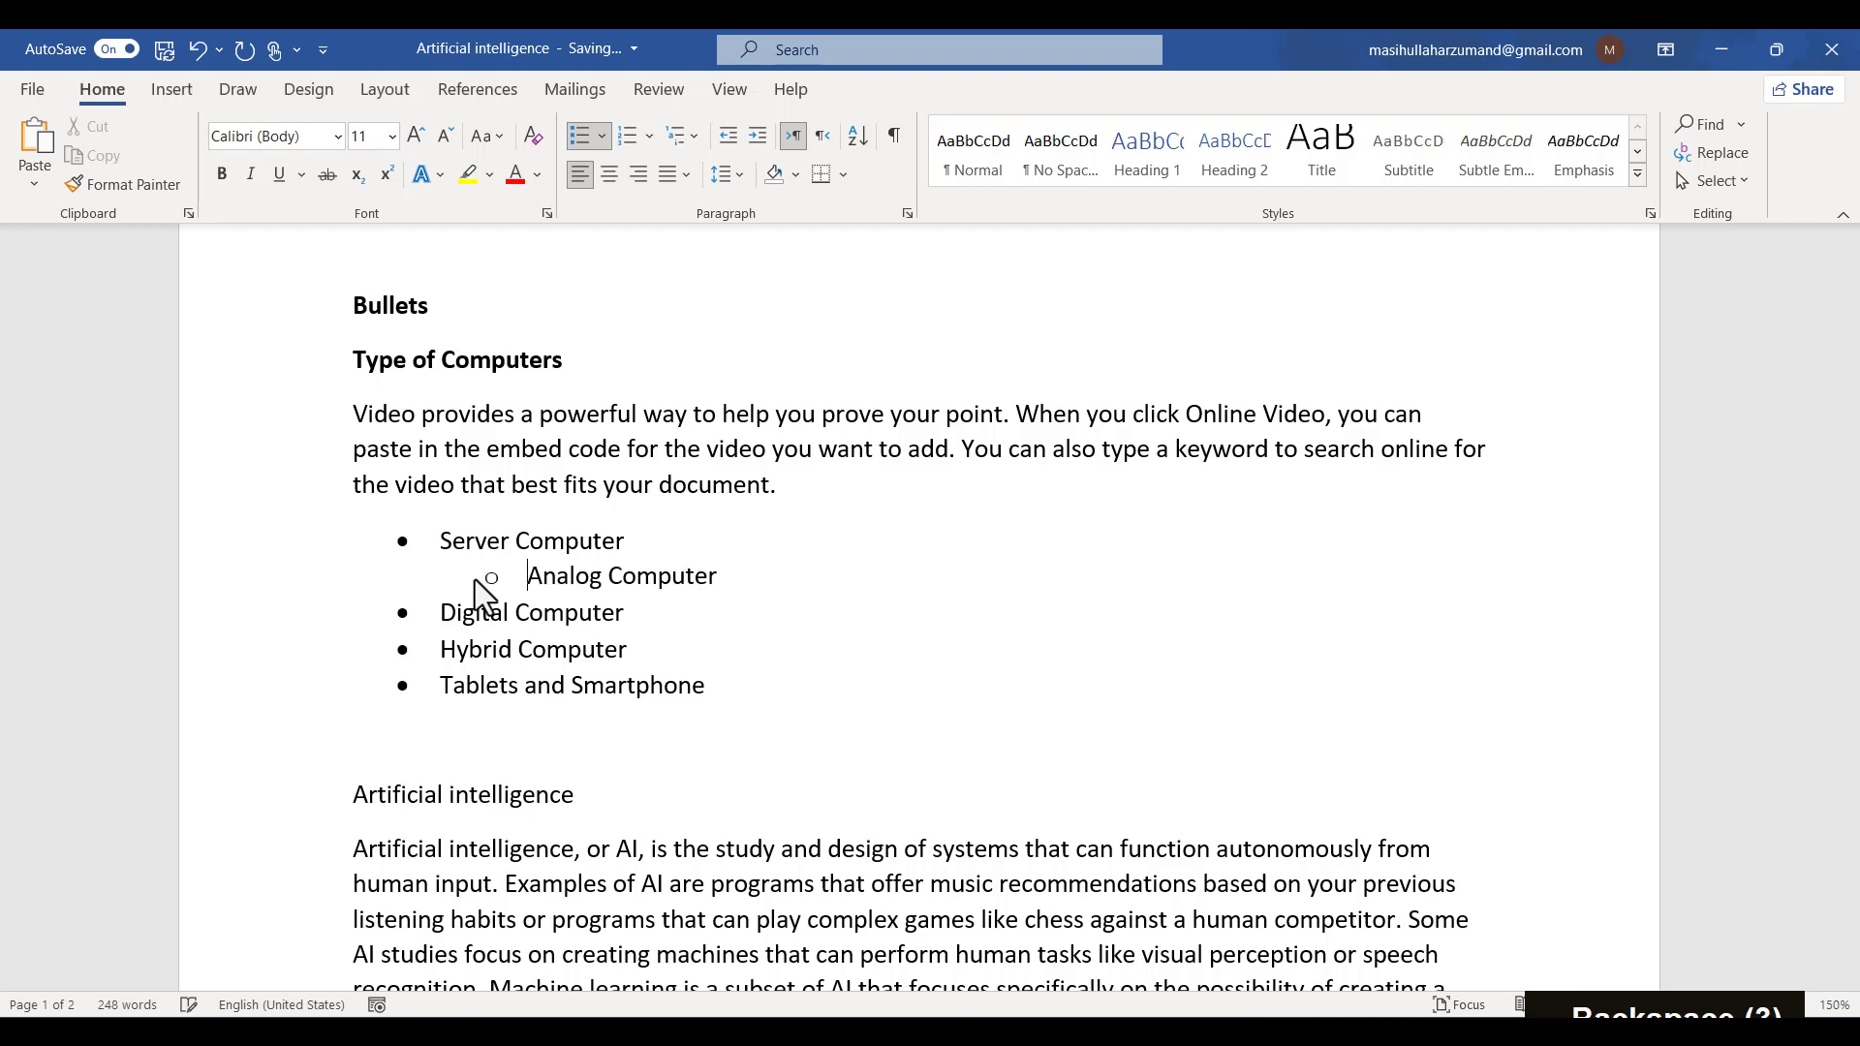
{"action": "key", "text": "BackSpace"}
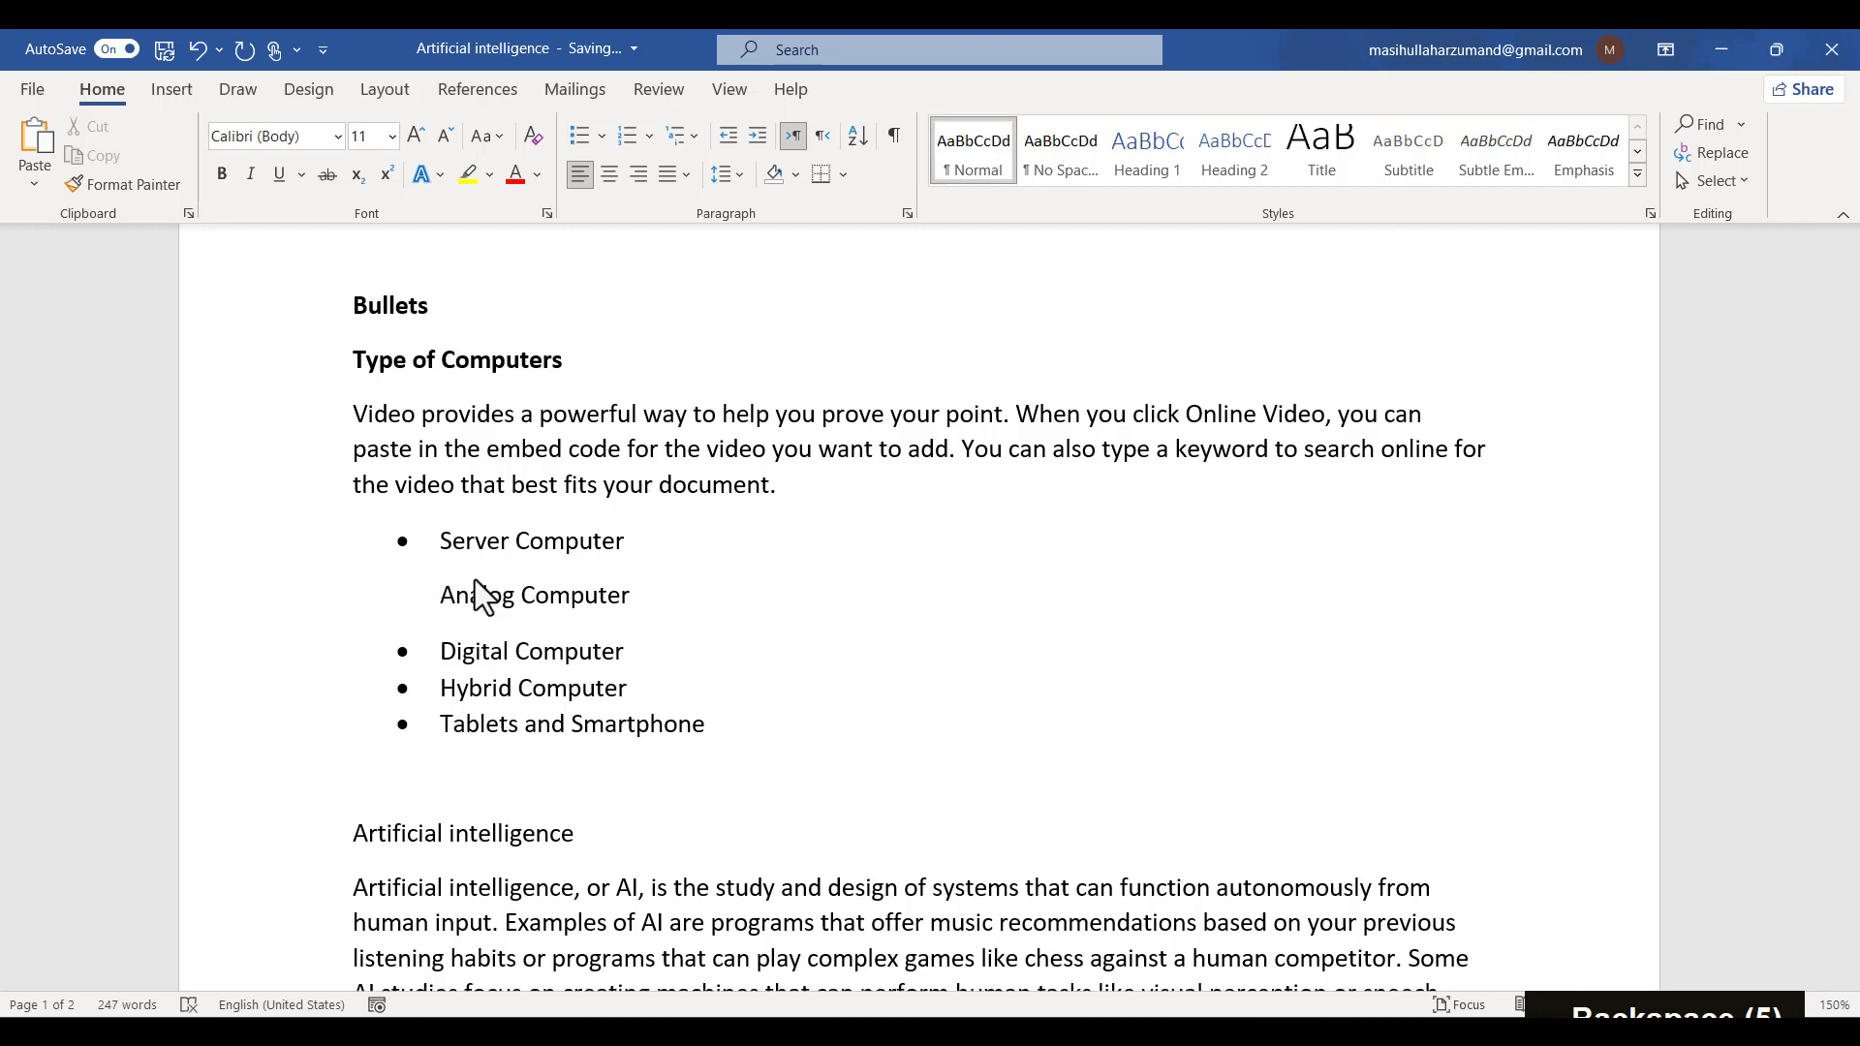
{"action": "key", "text": "ctrl+z"}
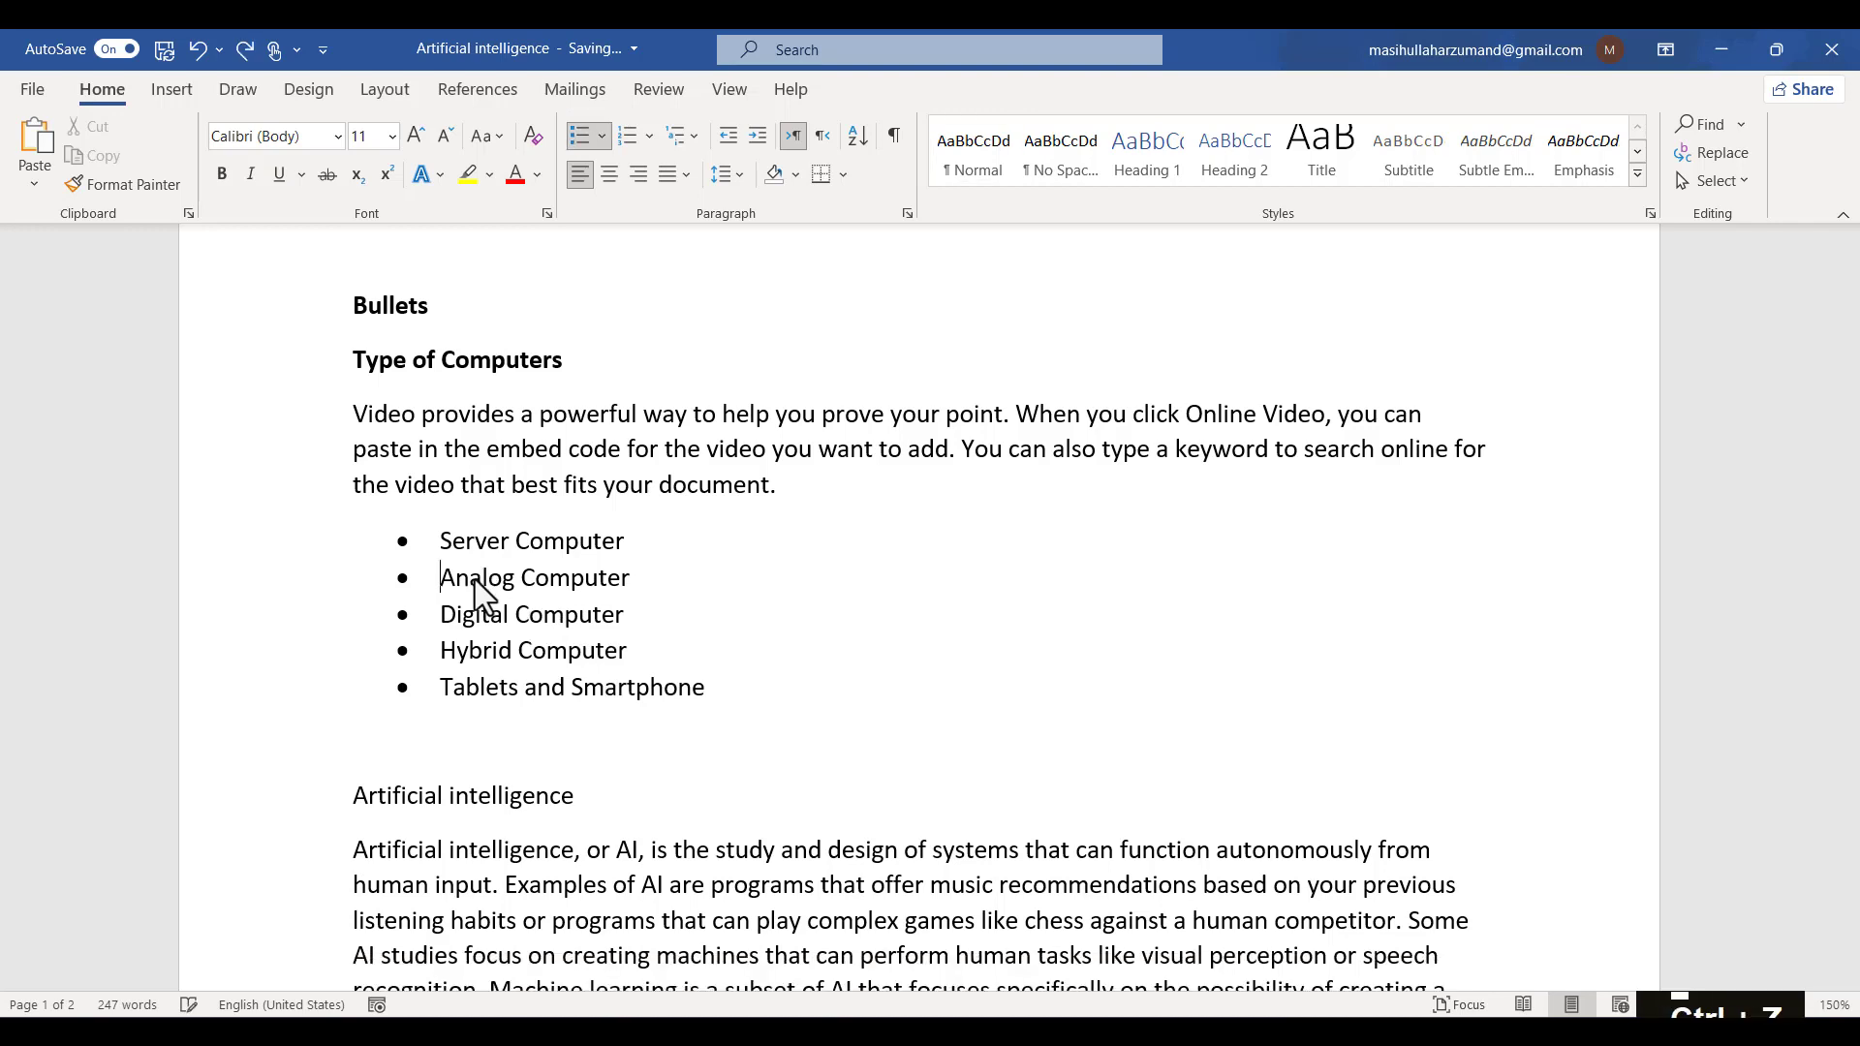
- Select all five computer items and apply the four-diamond bullet style from the bullet library
{"action": "left_click_drag", "start_coordinate": [711, 722], "coordinate": [392, 554]}
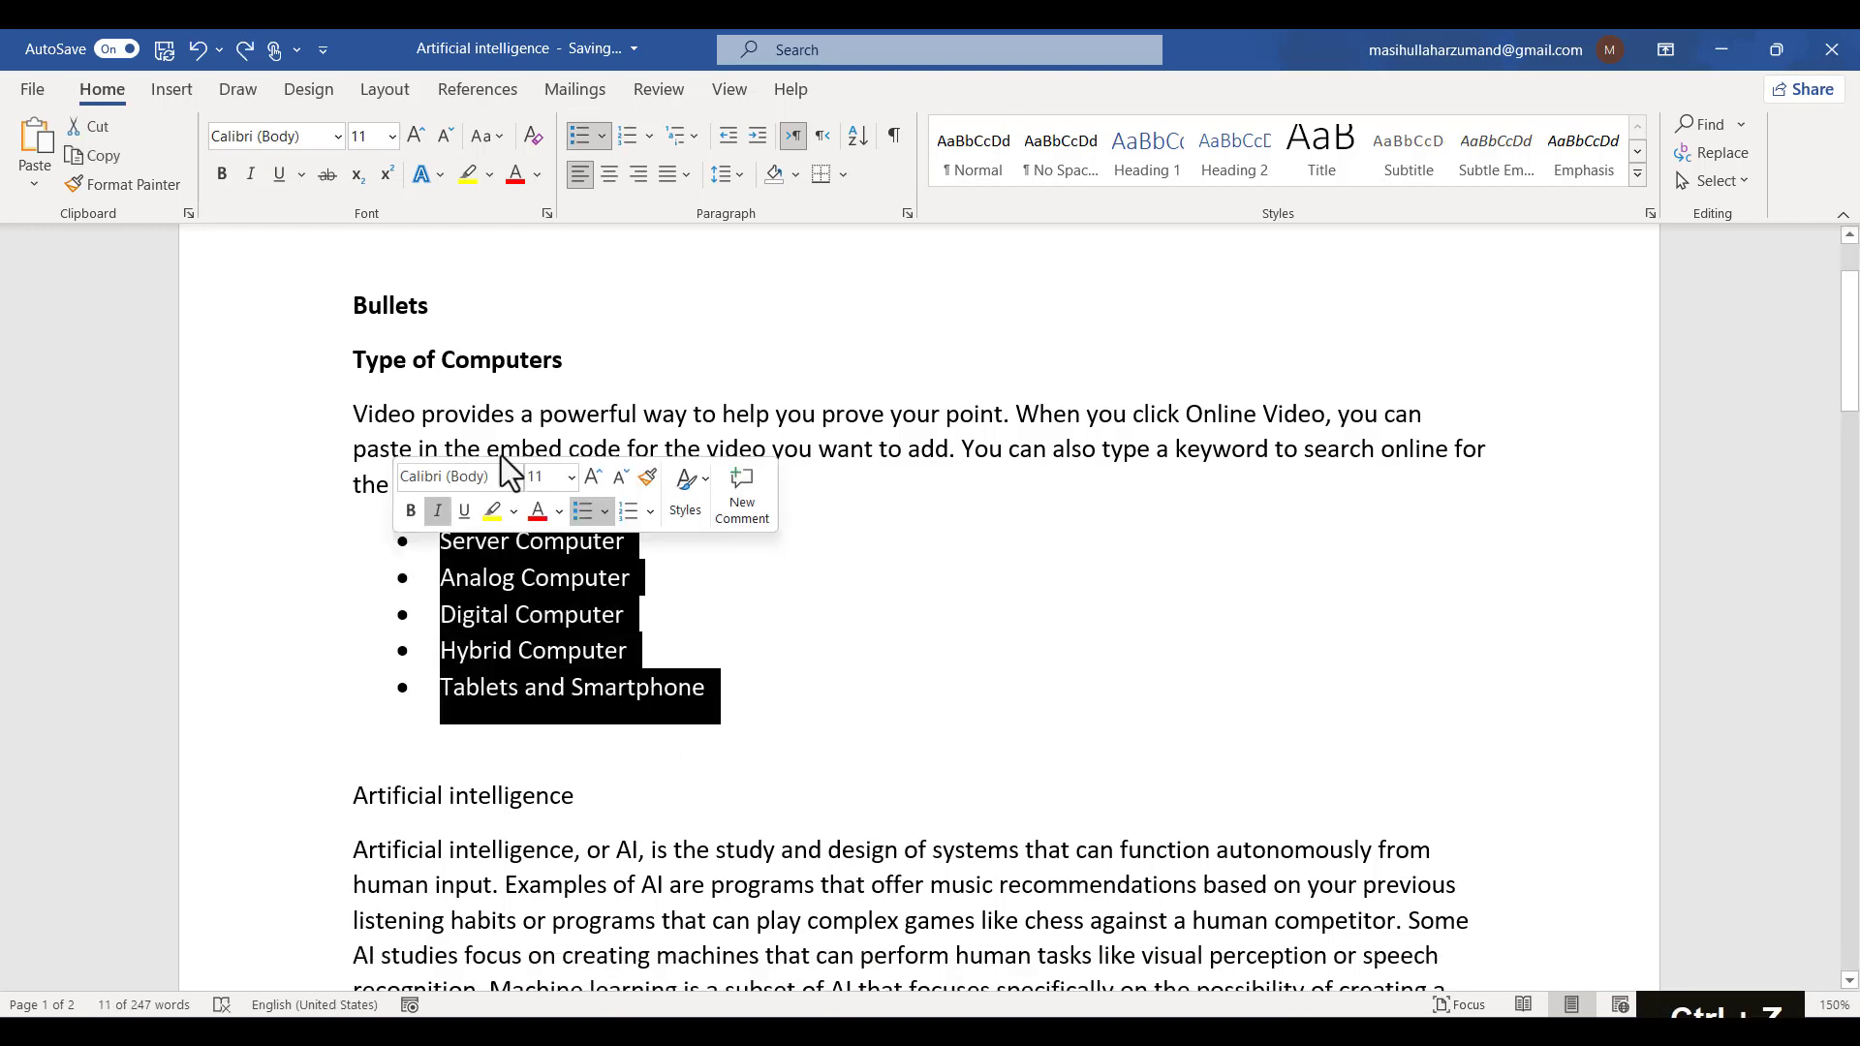
{"action": "left_click", "coordinate": [607, 142]}
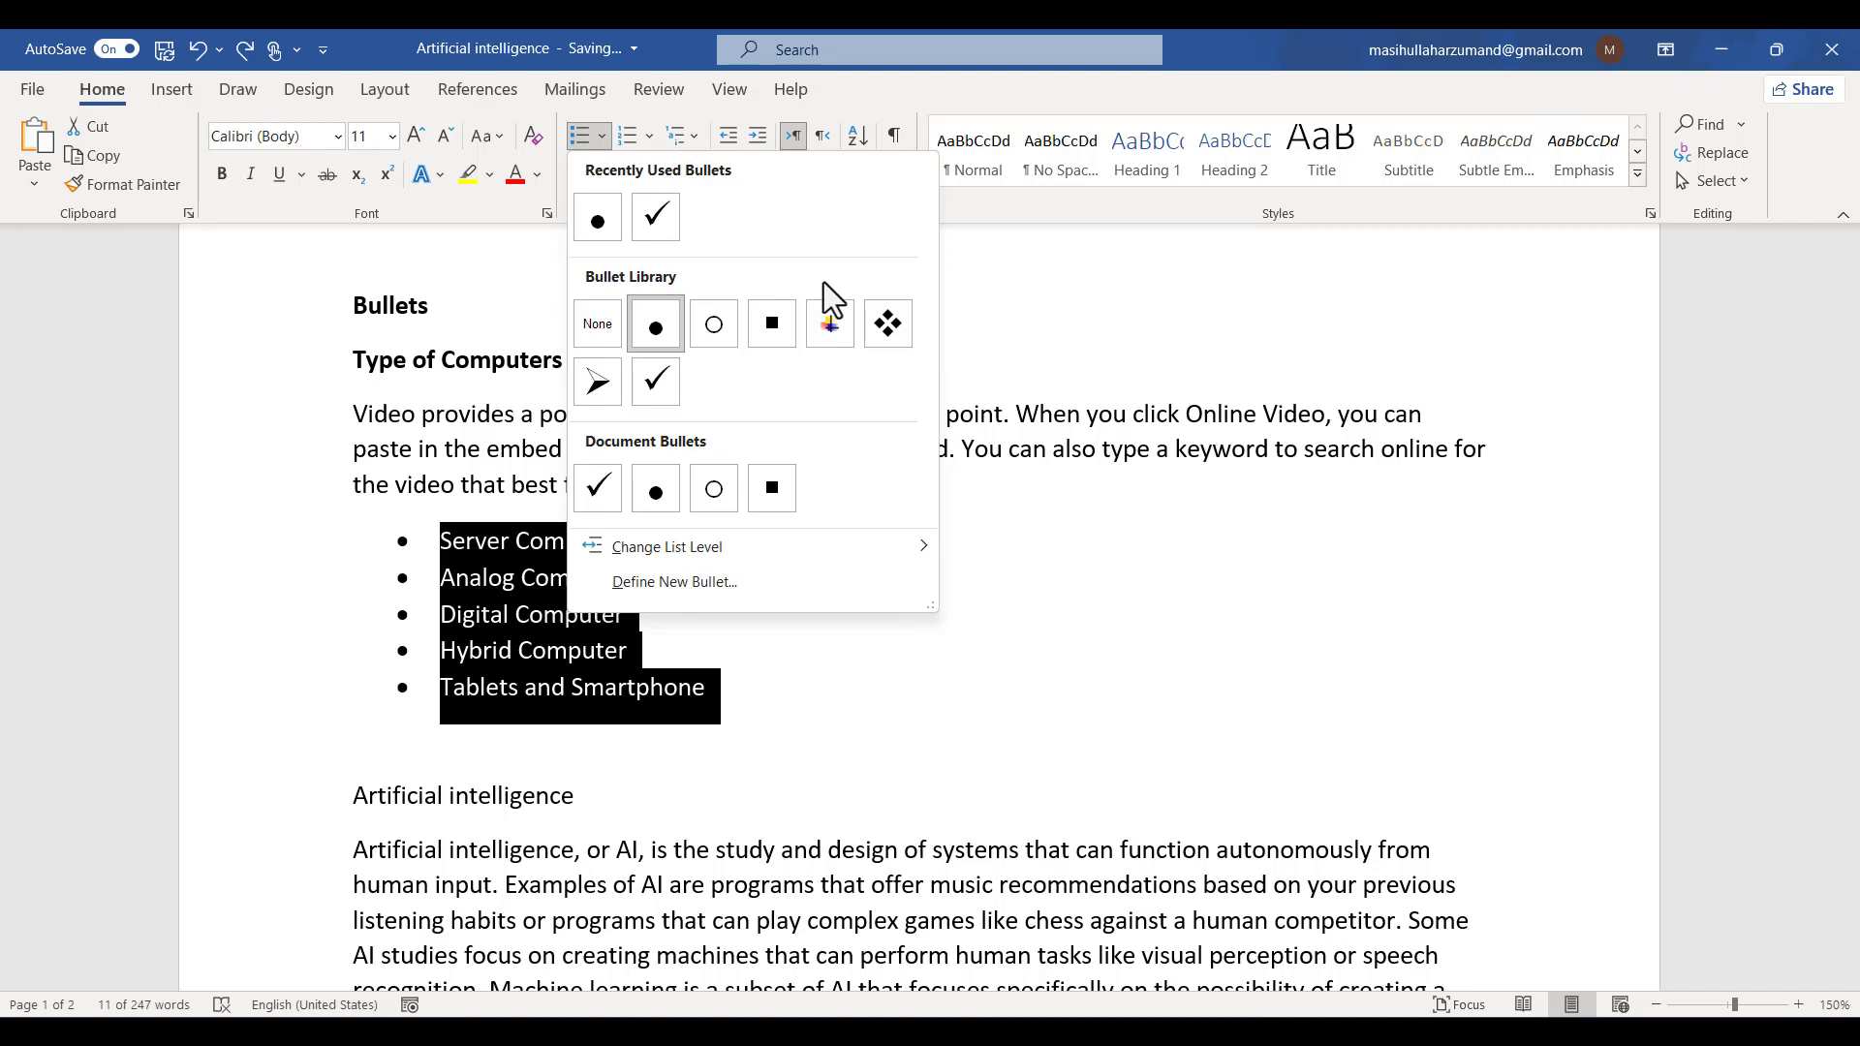
{"action": "left_click", "coordinate": [885, 322]}
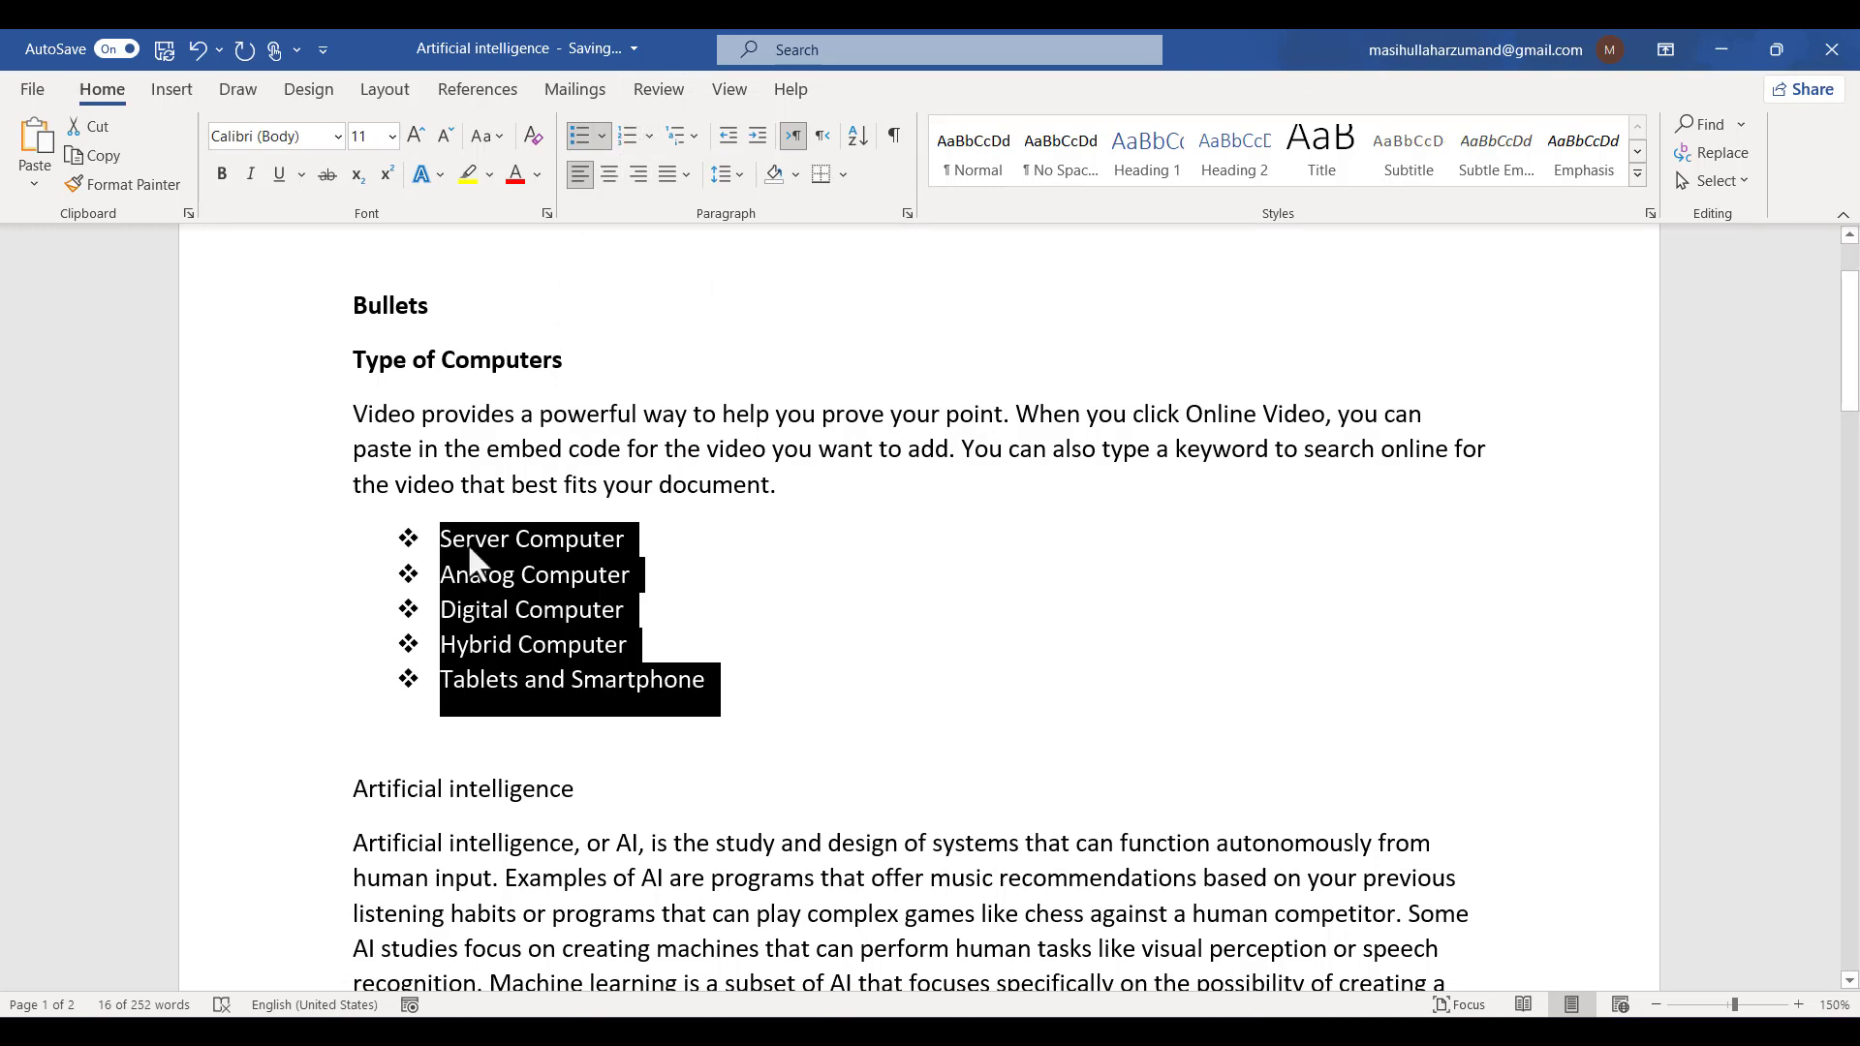
- Demote the Digital Computer item to the second list level through Change List Level
{"action": "left_click", "coordinate": [477, 614]}
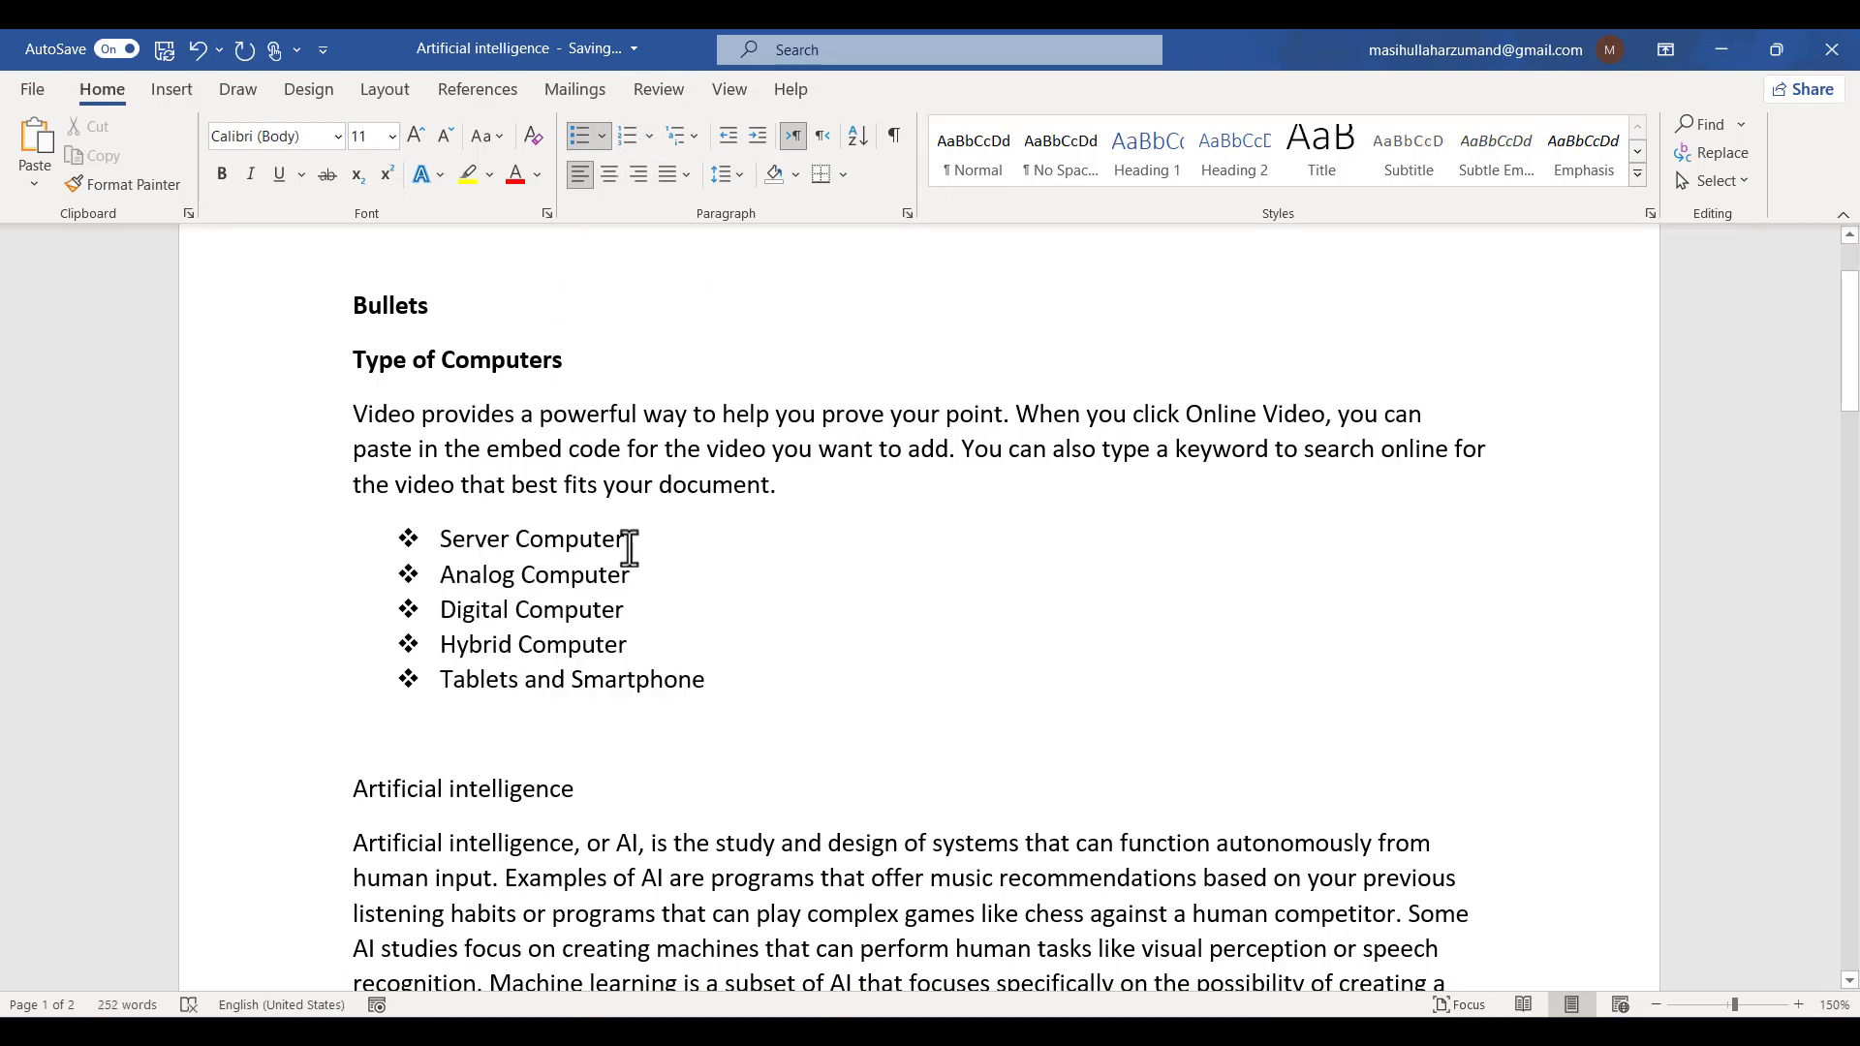
{"action": "left_click", "coordinate": [602, 137]}
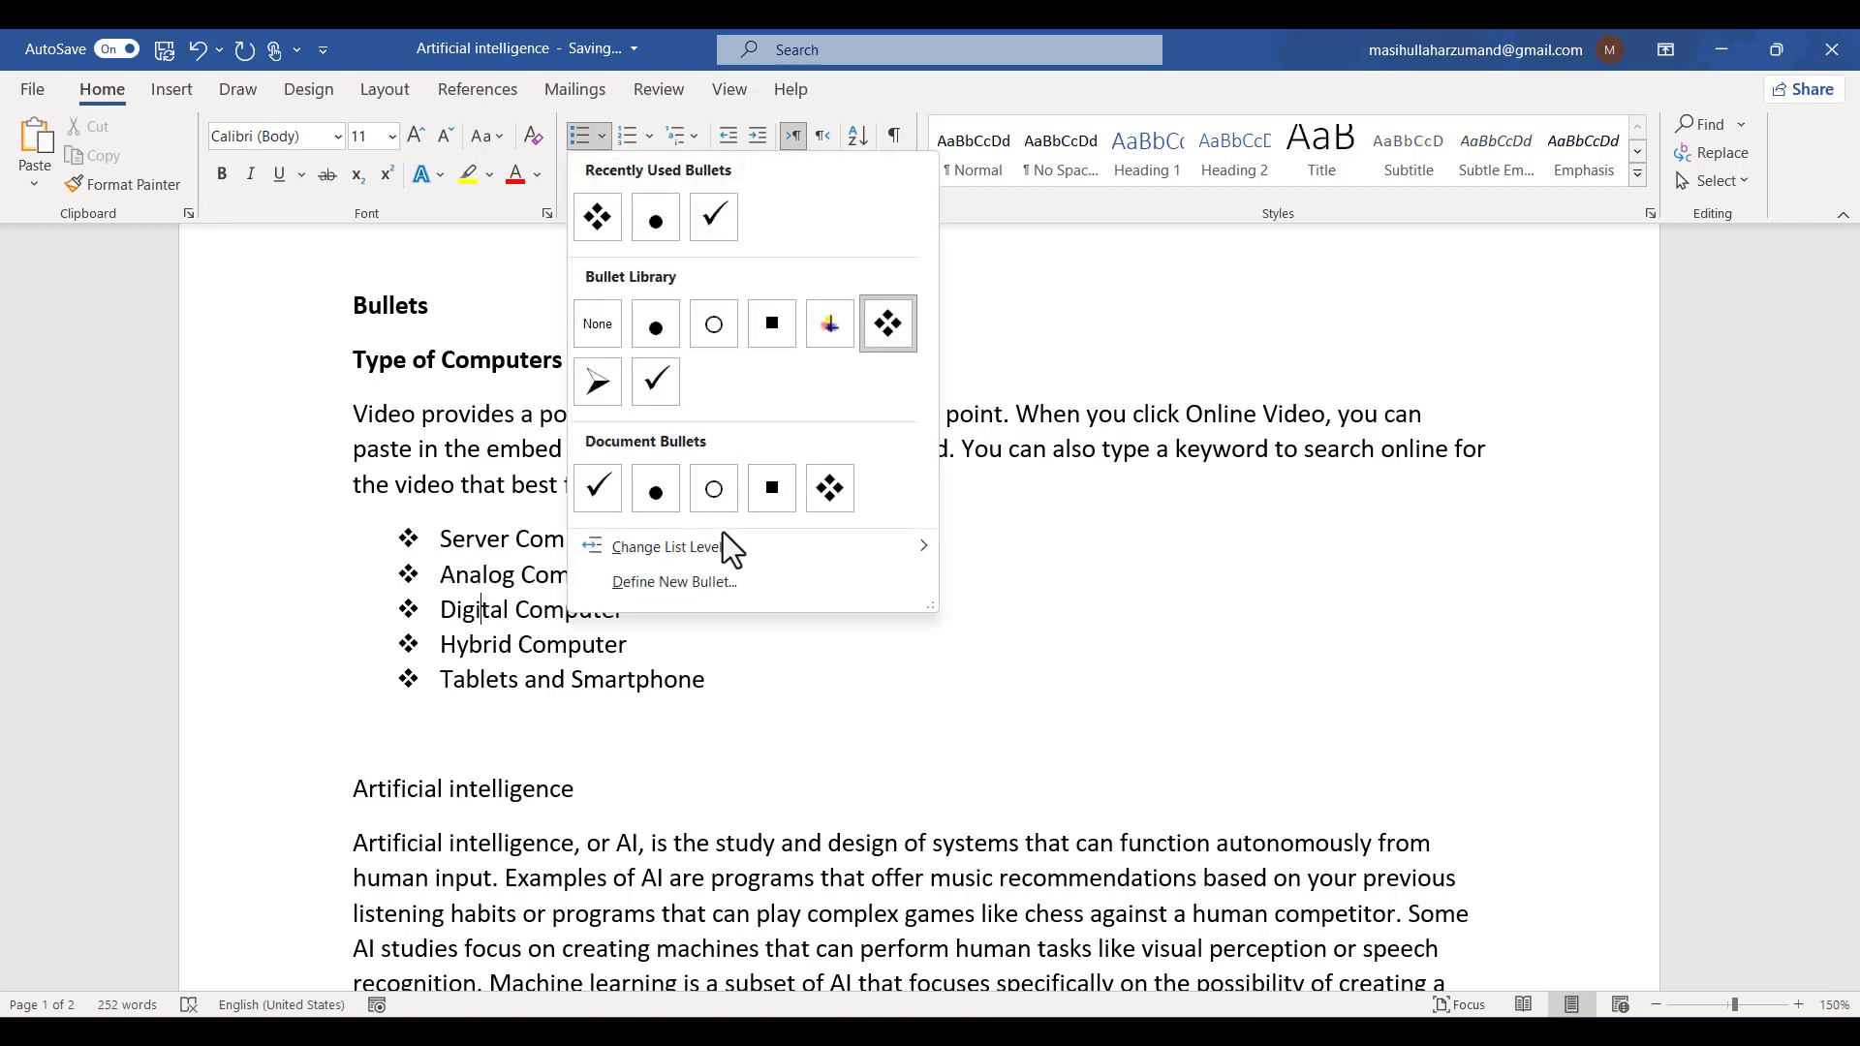
{"action": "mouse_move", "coordinate": [759, 560]}
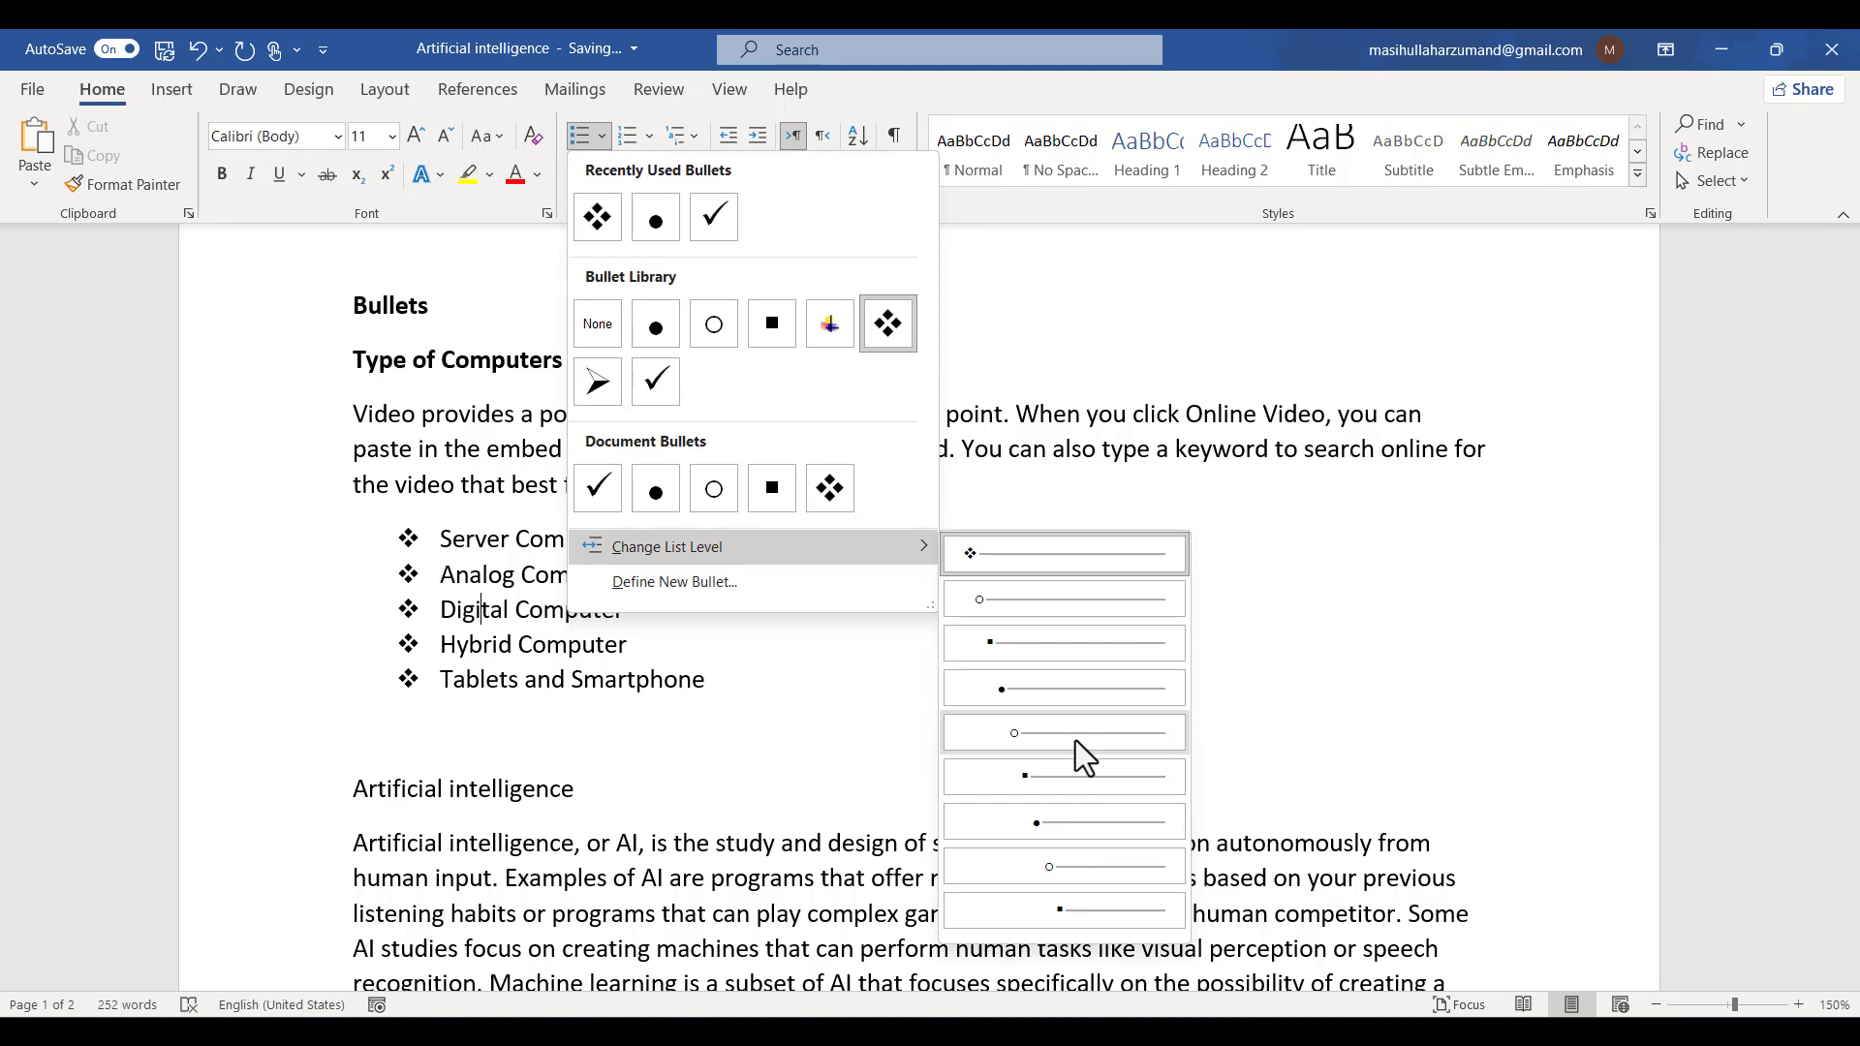
{"action": "left_click", "coordinate": [1062, 608]}
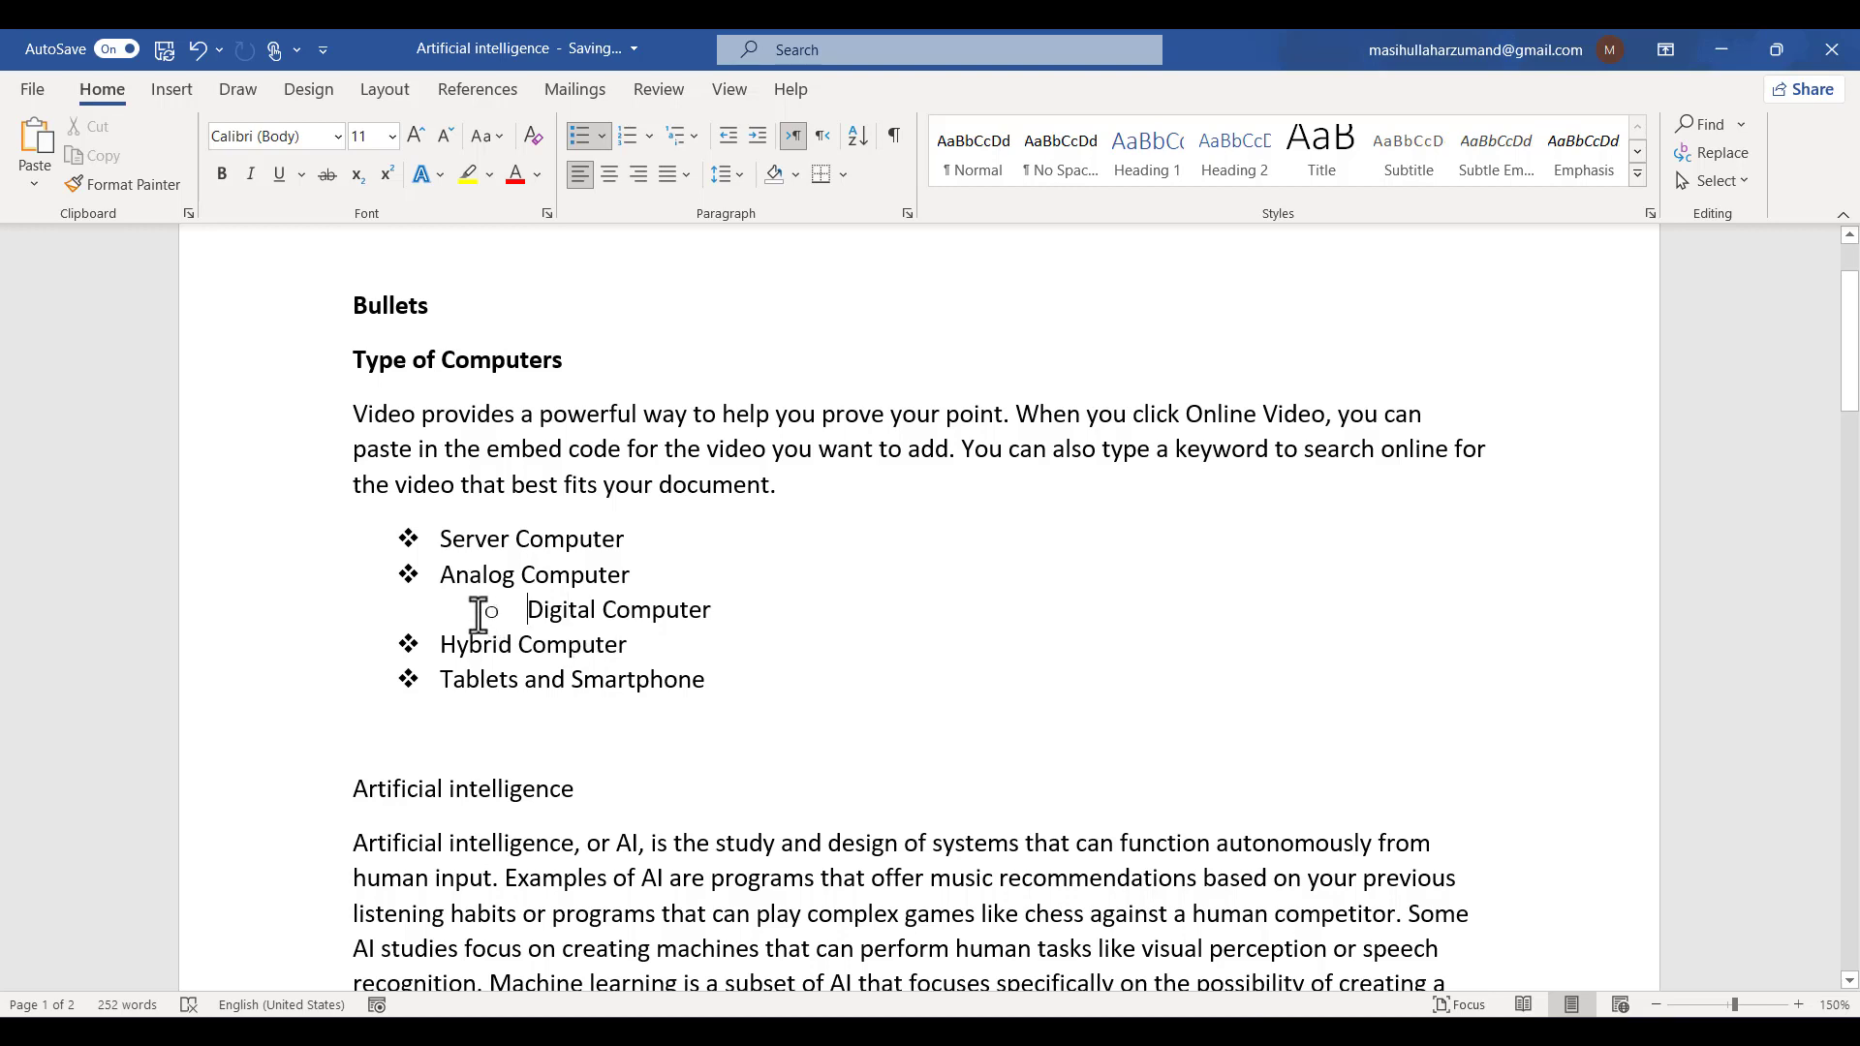
- Indent the Digital Computer item further to the fourth list level
{"action": "key", "text": "Tab"}
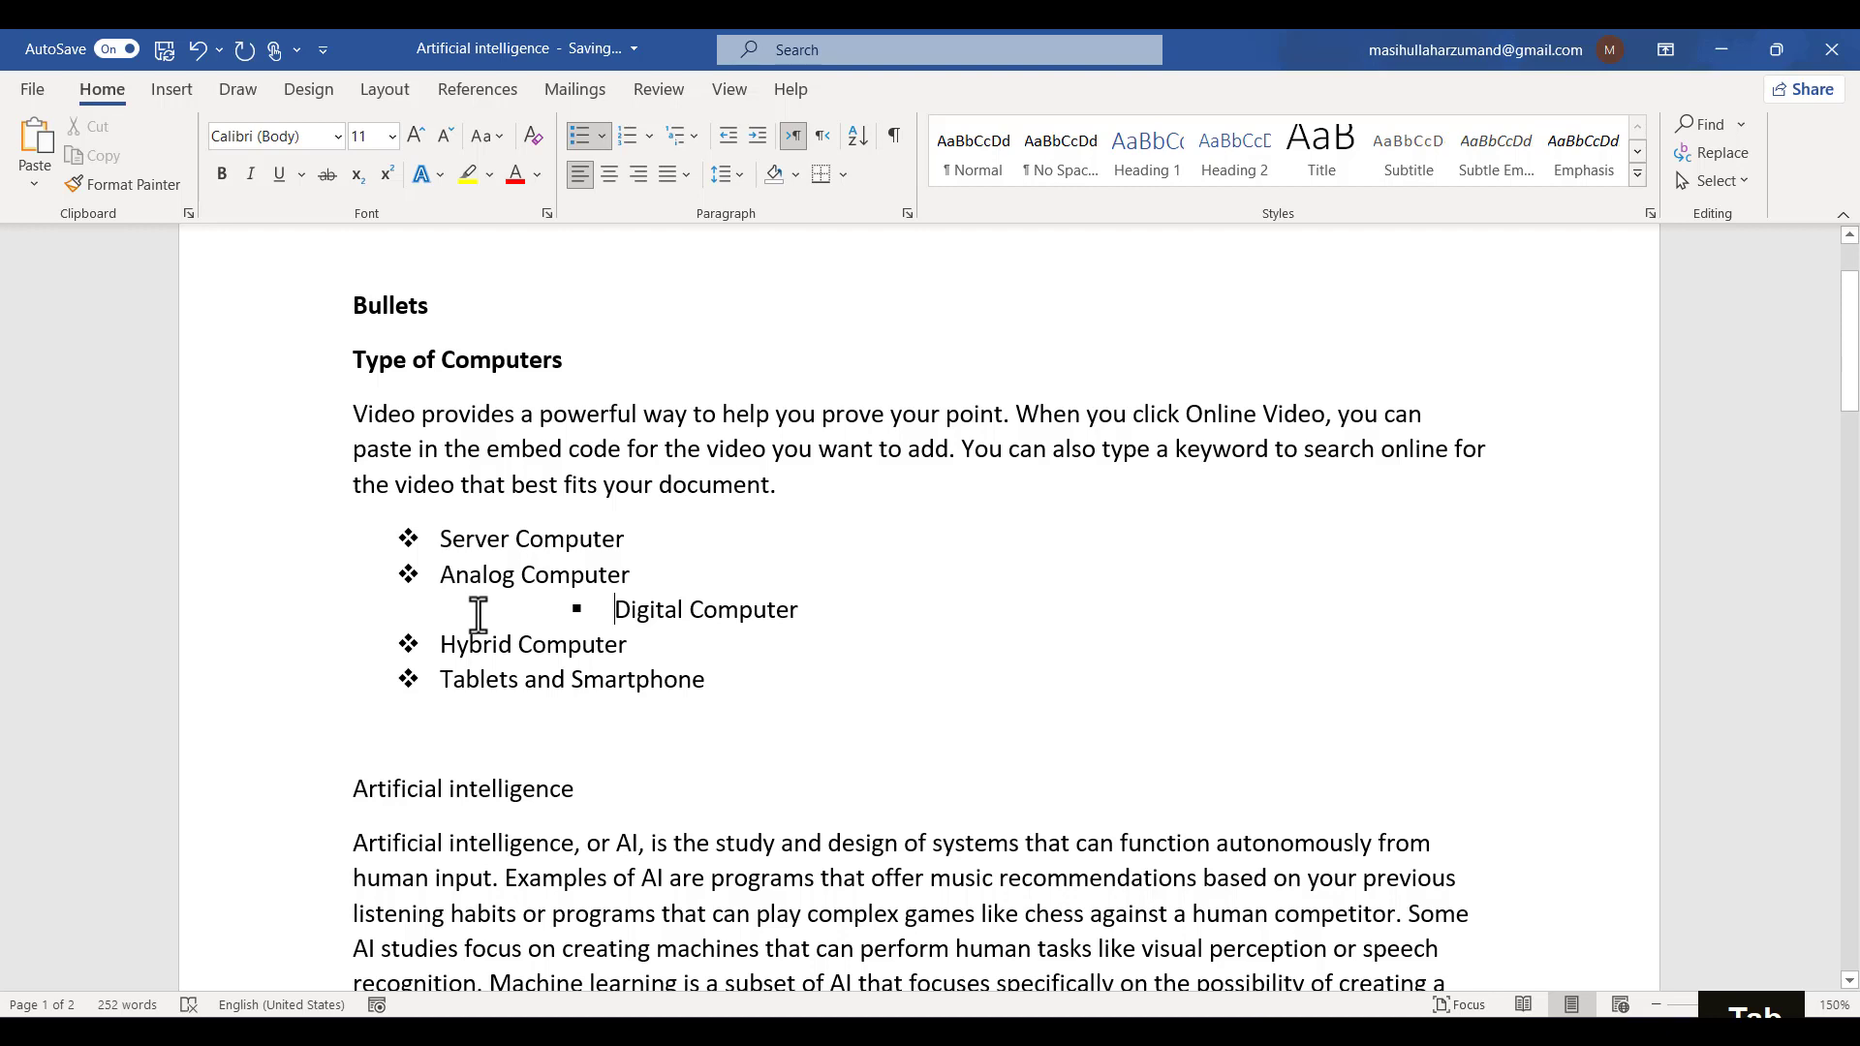
{"action": "key", "text": "Tab"}
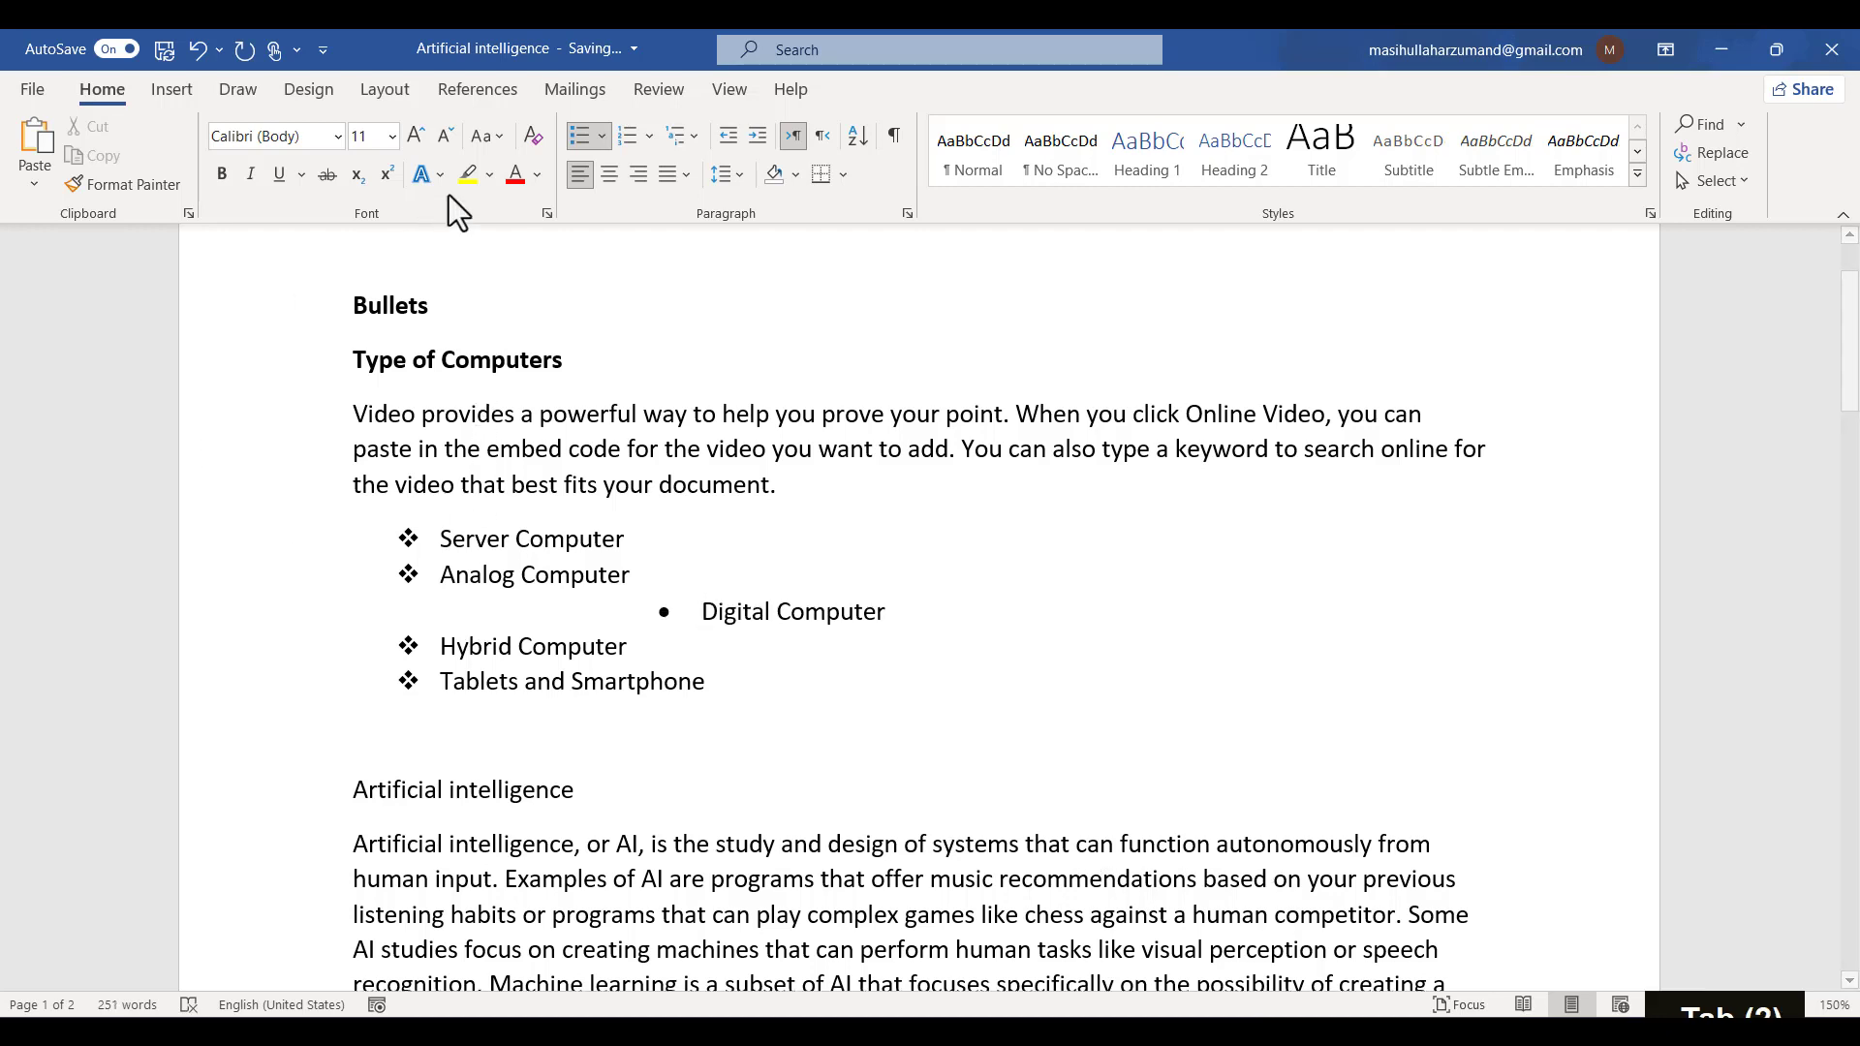
{"action": "left_click", "coordinate": [601, 137]}
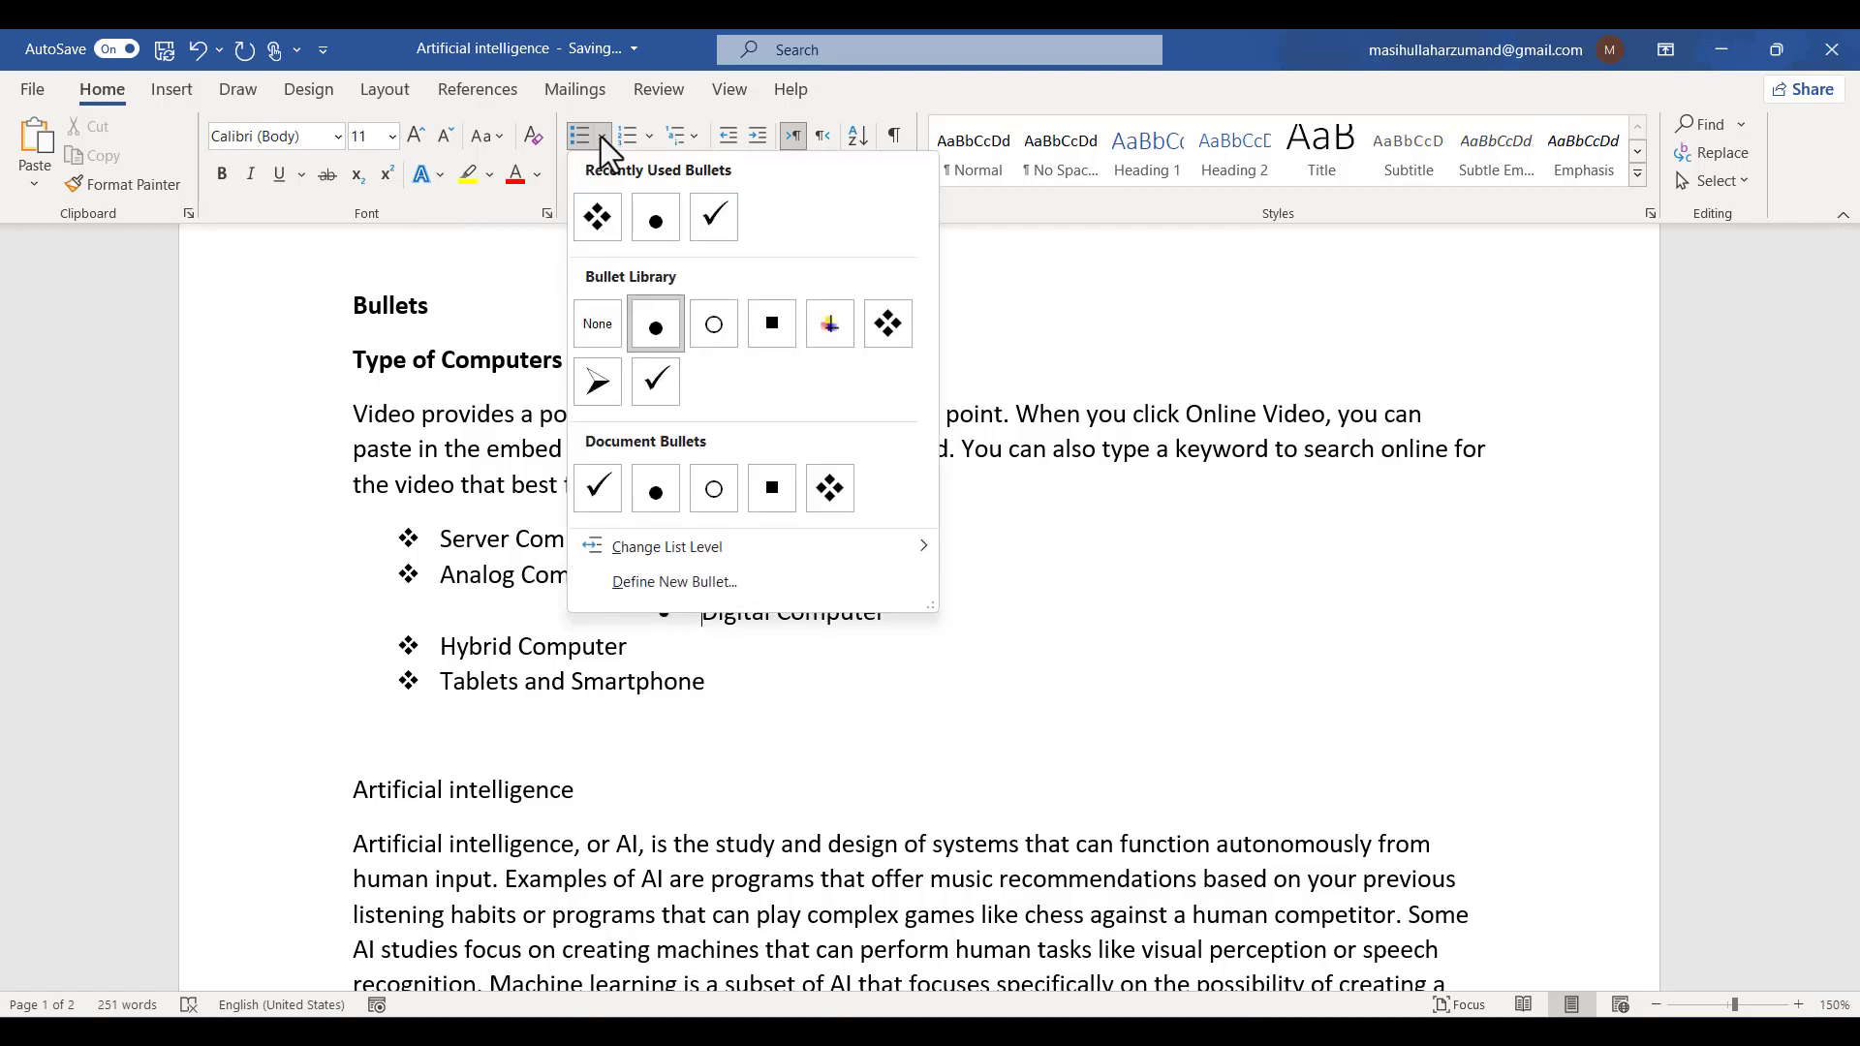
{"action": "left_click", "coordinate": [484, 624]}
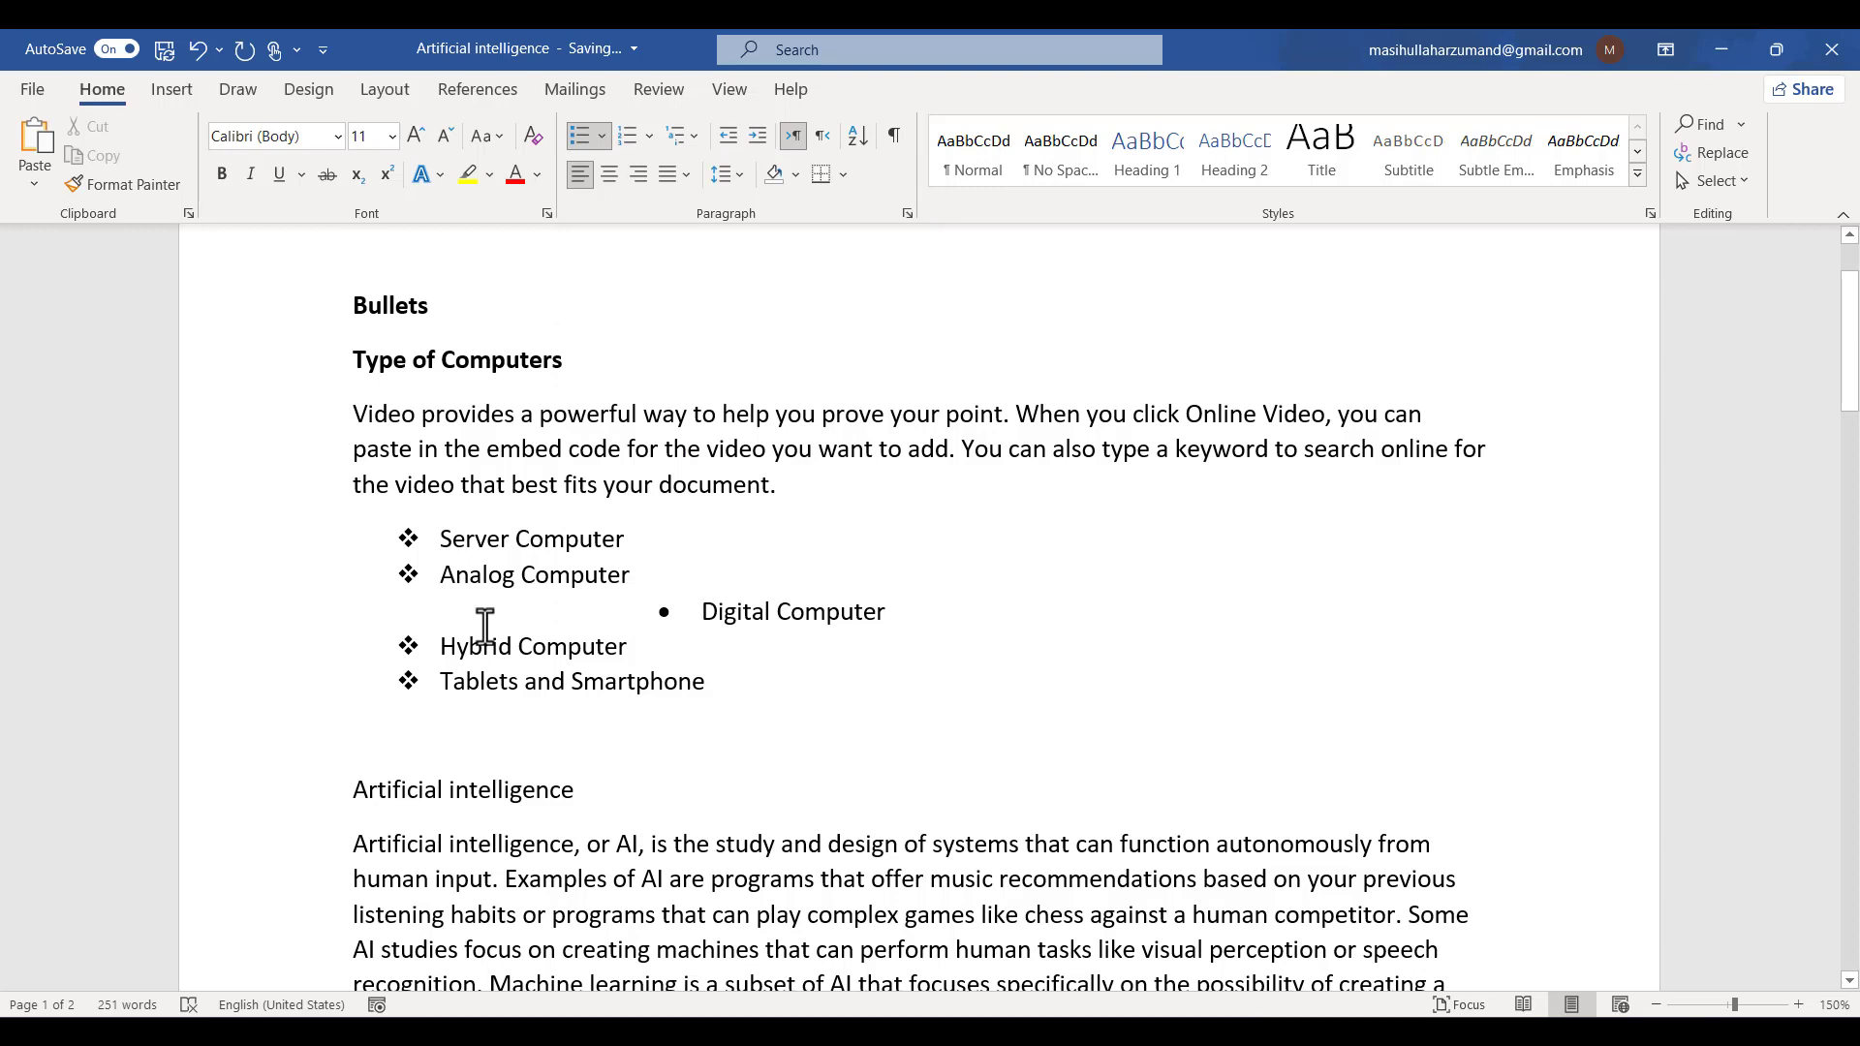
- Return the Digital Computer item to the first list level
{"action": "key", "text": "BackSpace"}
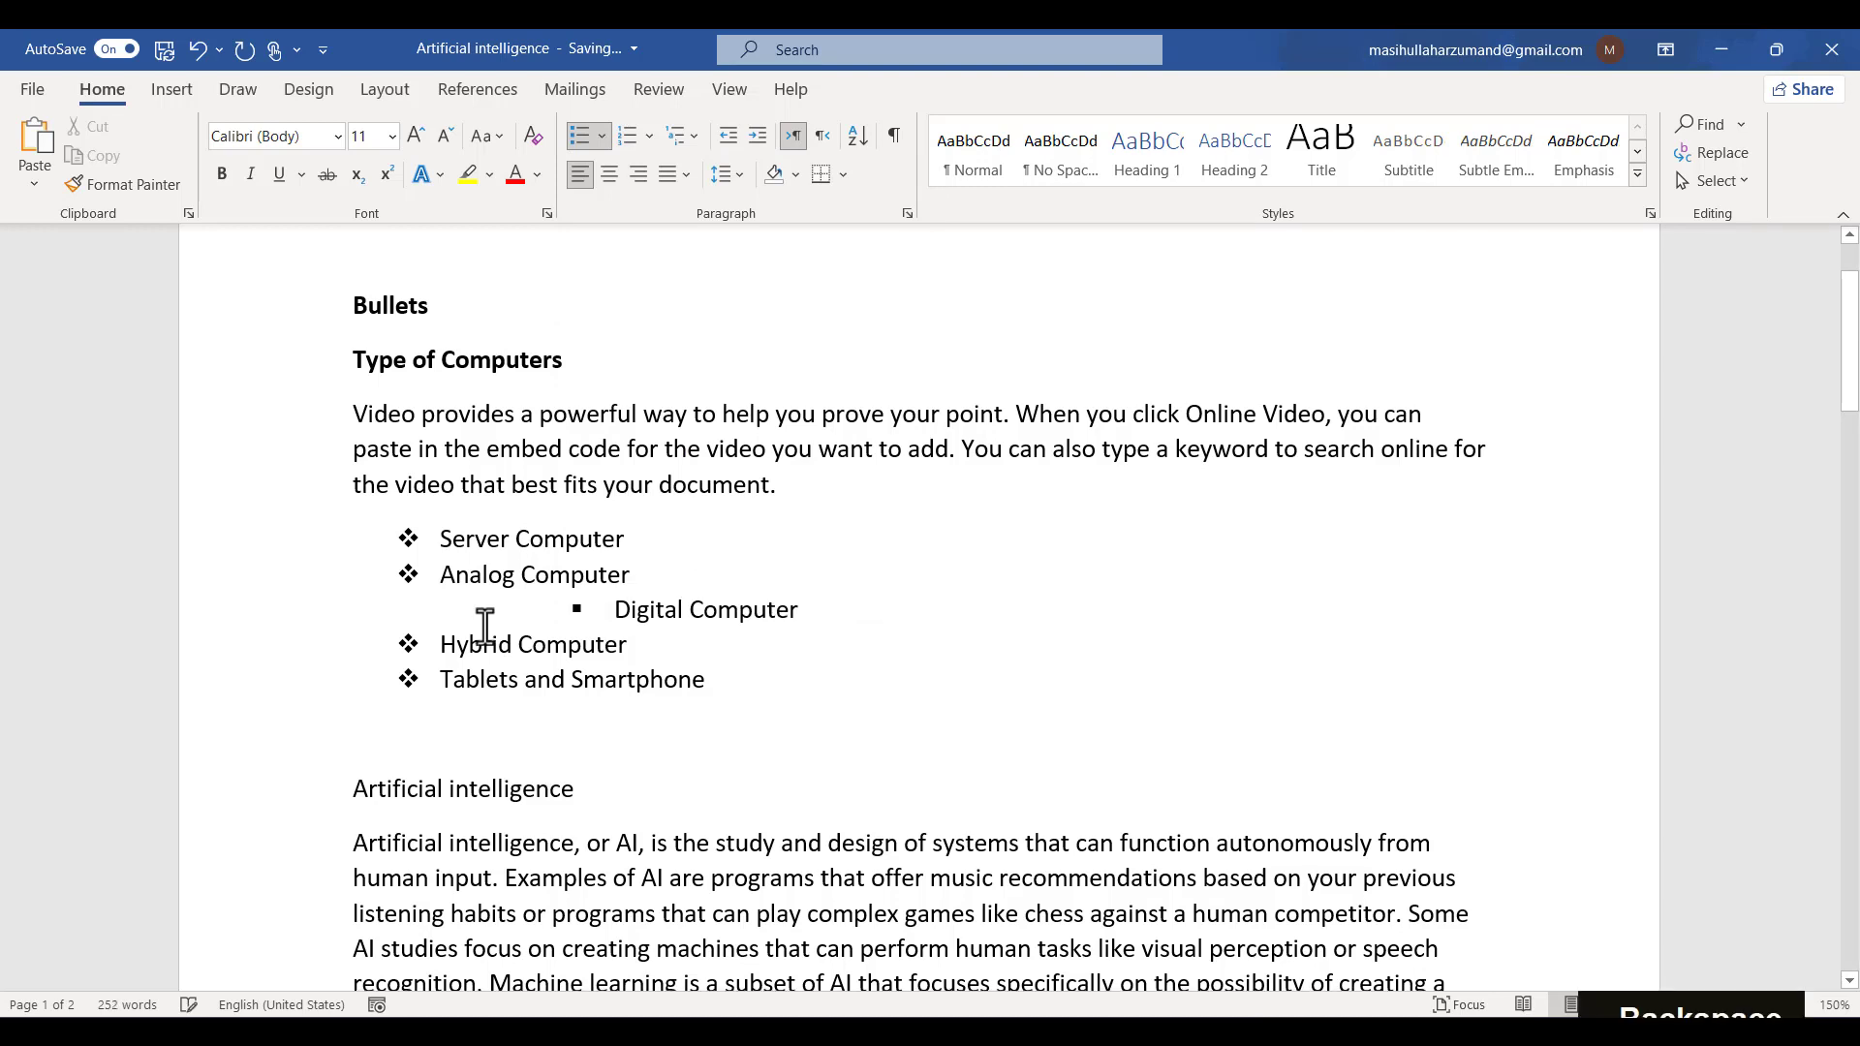
{"action": "key", "text": "BackSpace"}
{"action": "key", "text": "BackSpace"}
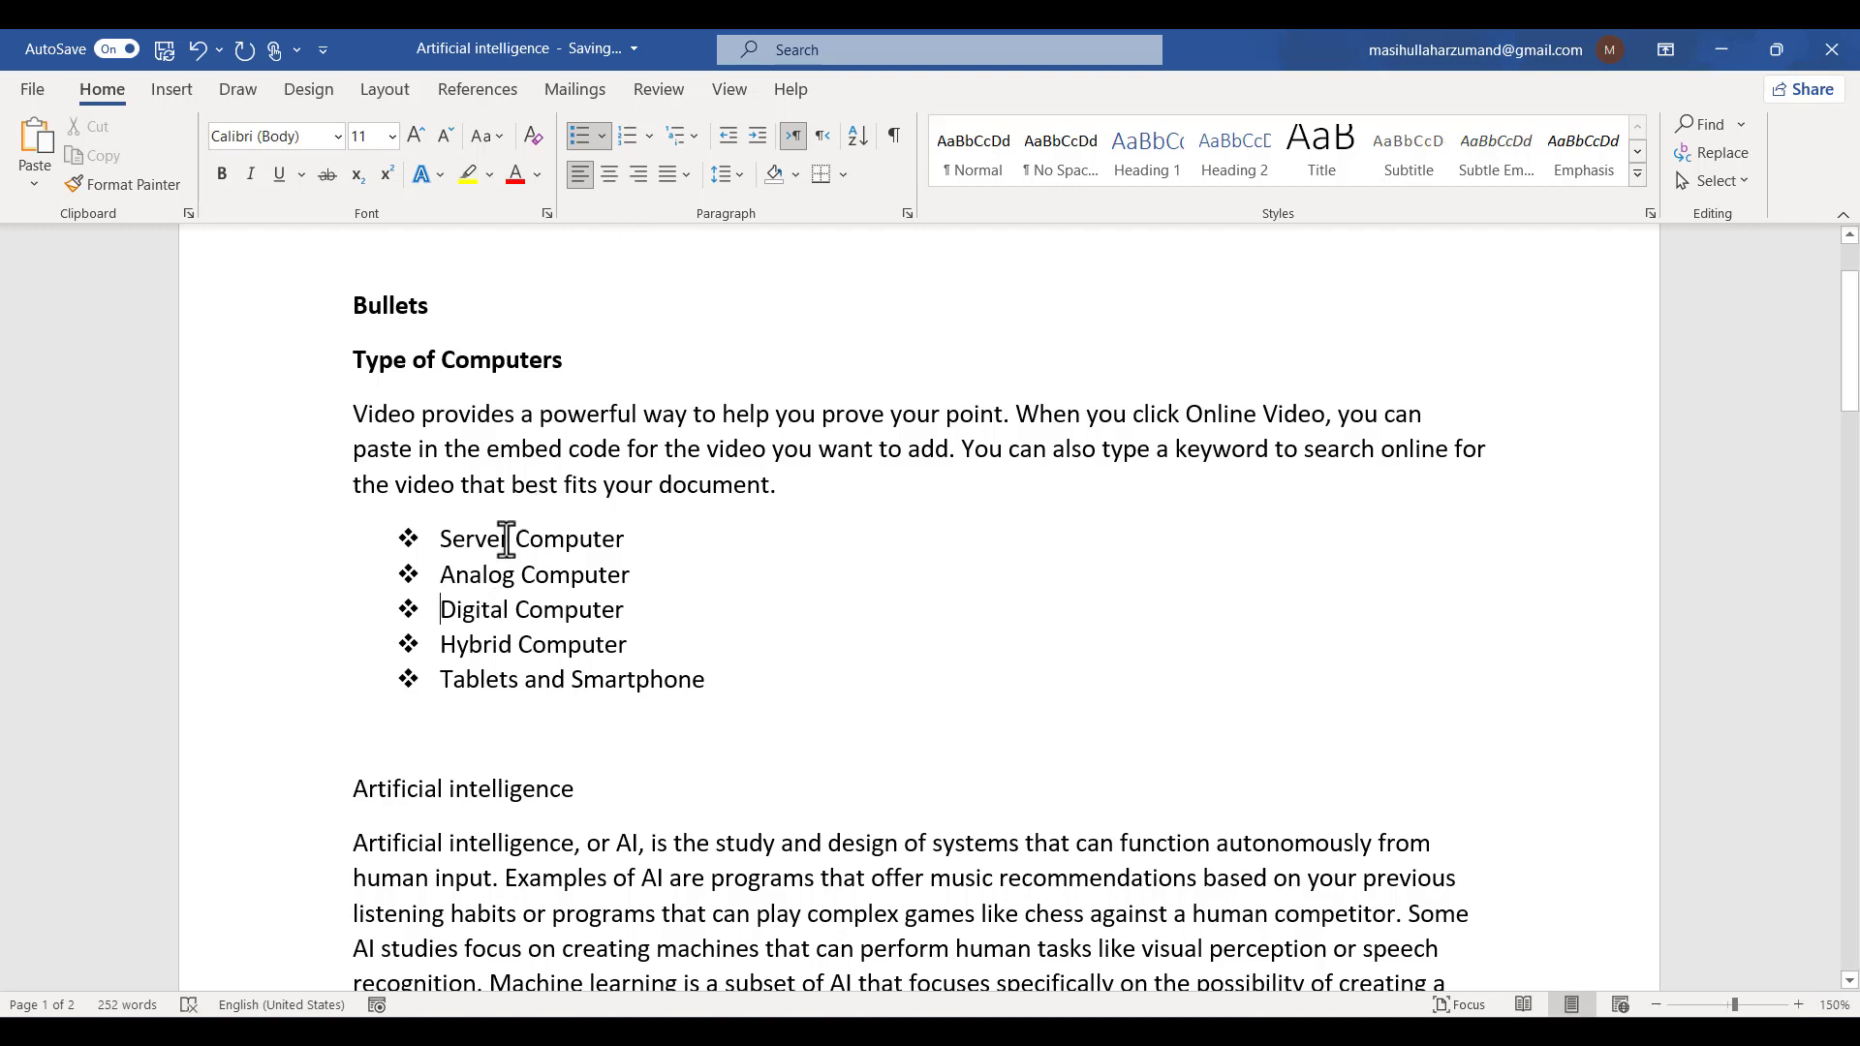
- Remove the bullets from all five items and apply the 1. 2. 3. numbering format instead
{"action": "left_click_drag", "start_coordinate": [390, 532], "coordinate": [659, 676]}
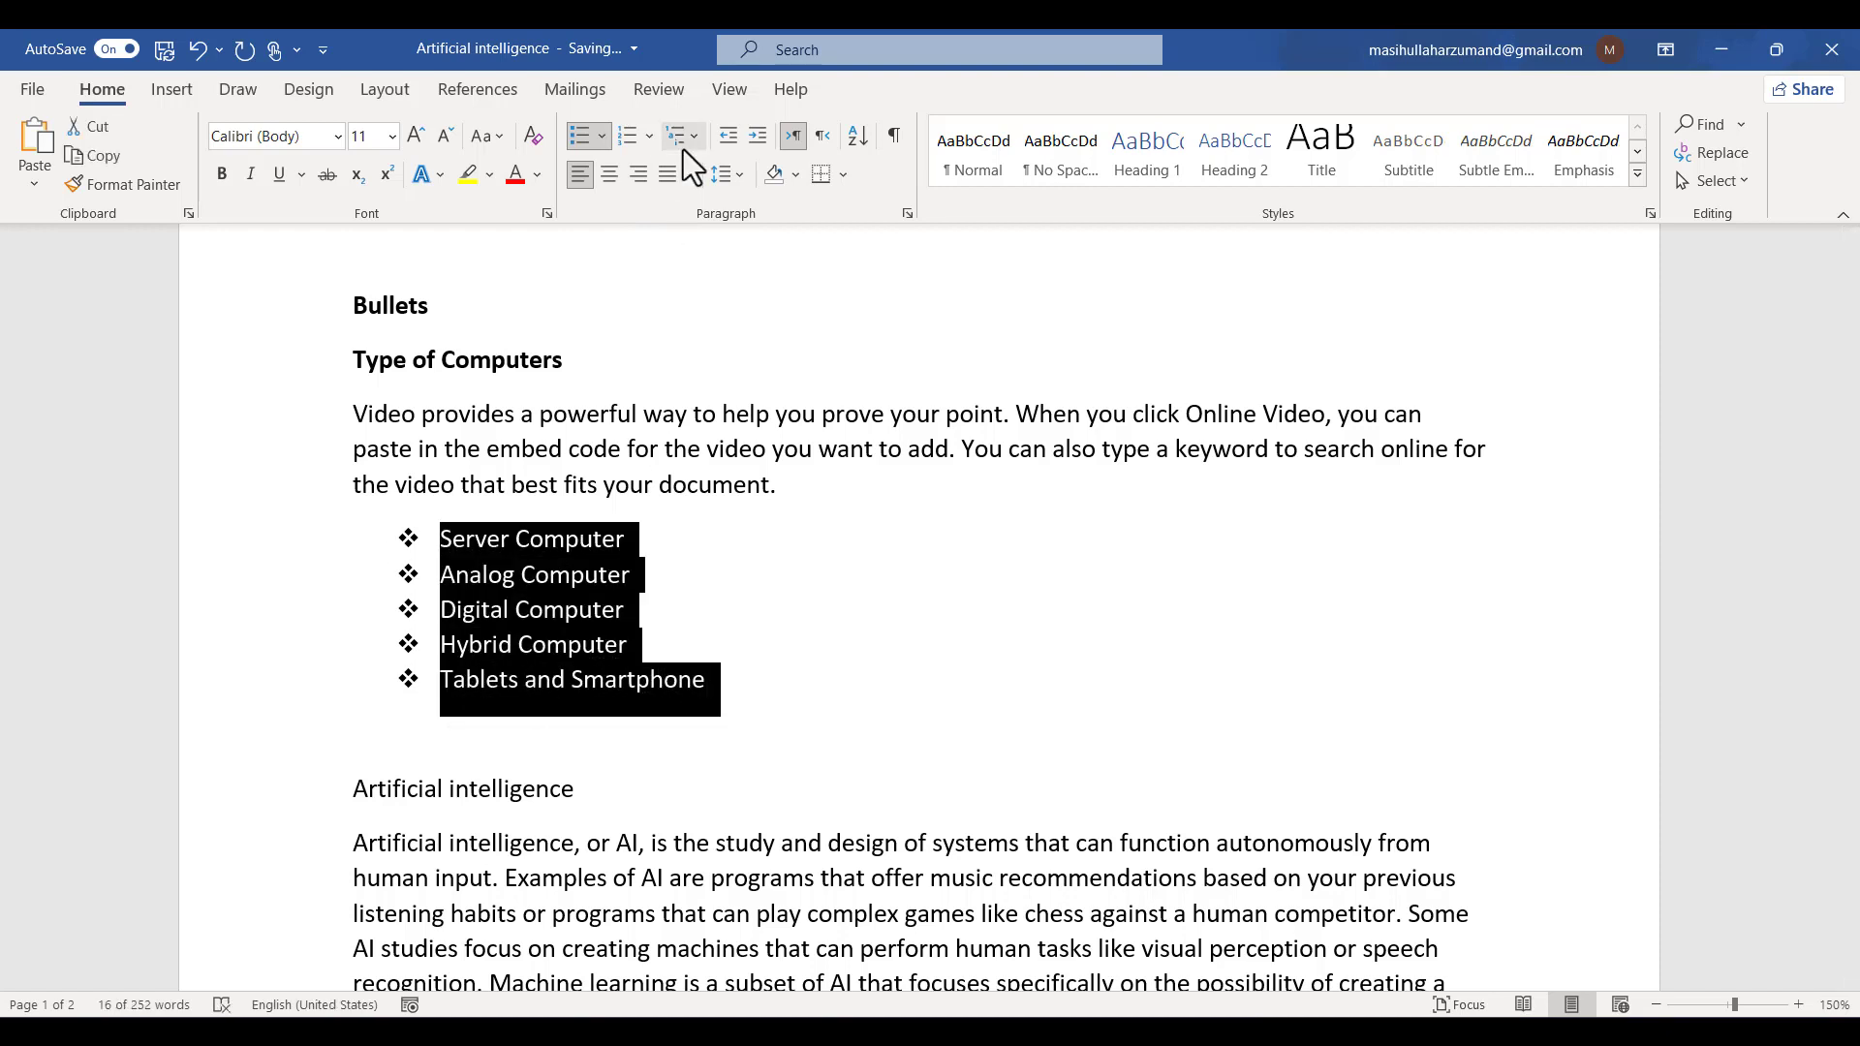
{"action": "left_click", "coordinate": [602, 137]}
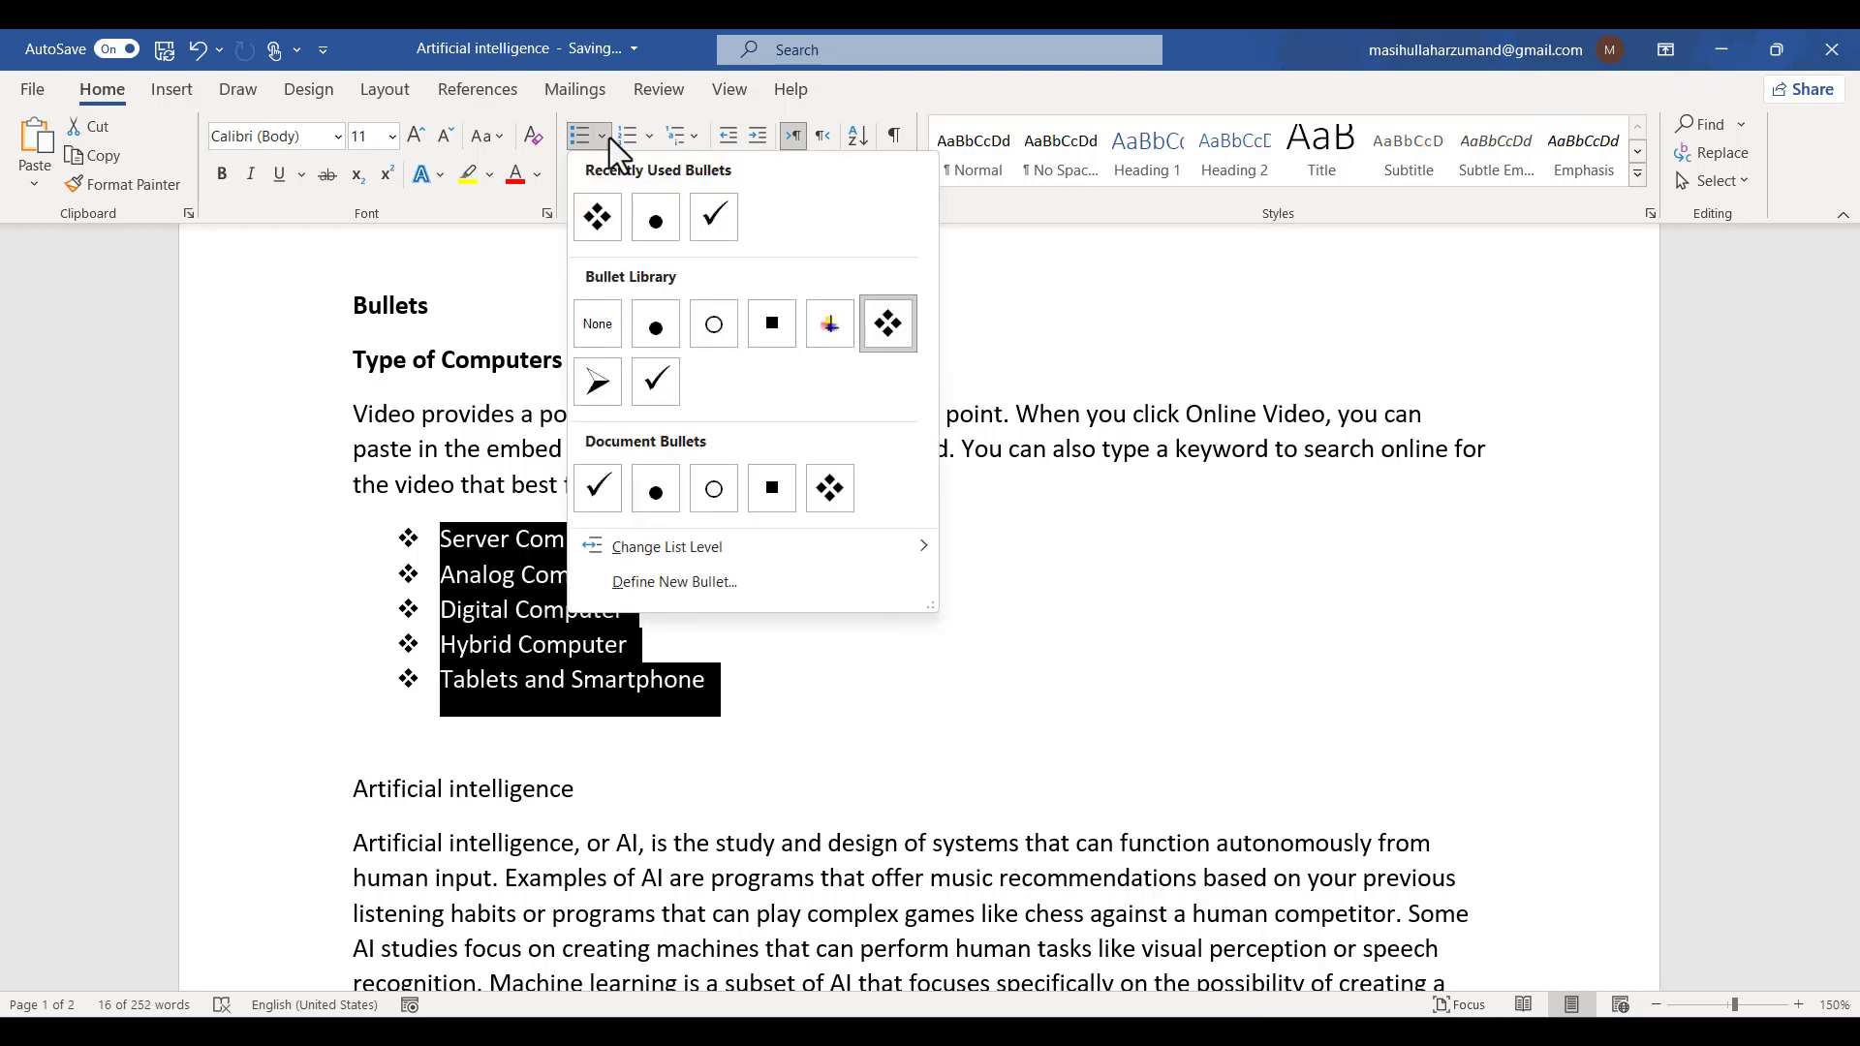
{"action": "left_click", "coordinate": [591, 329]}
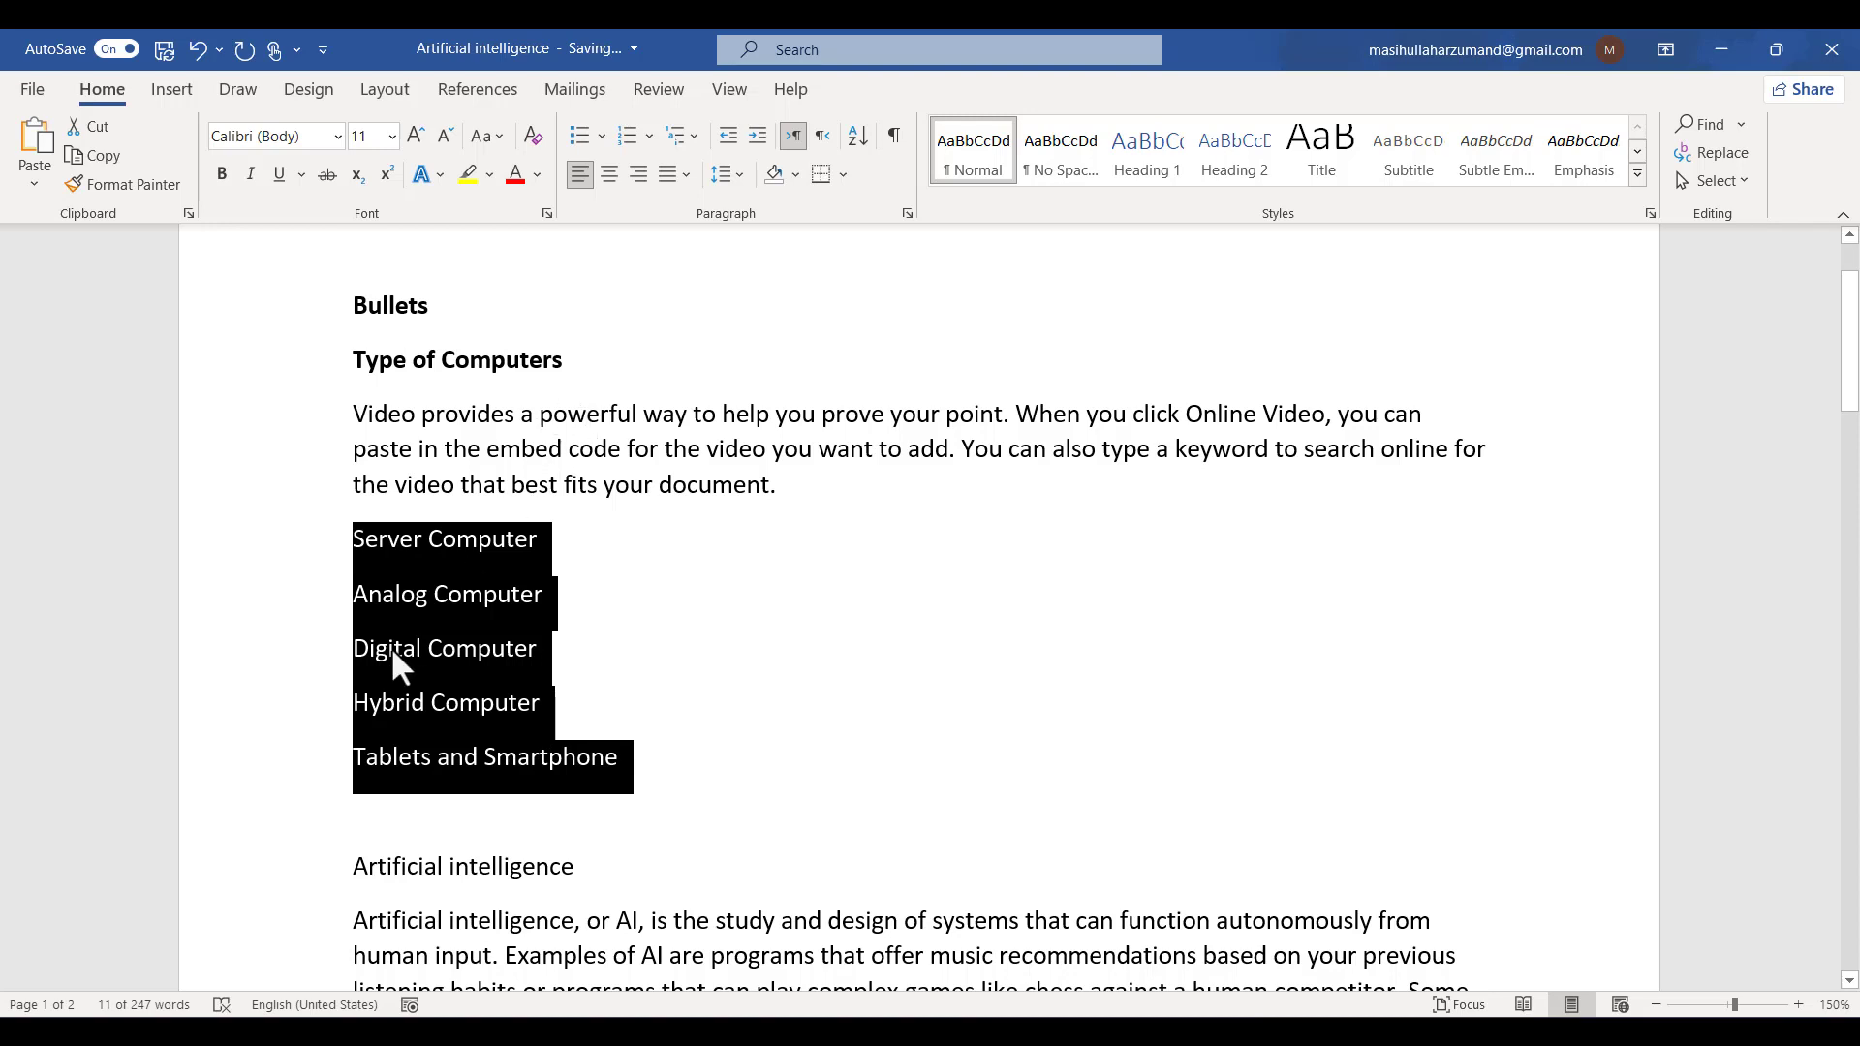
{"action": "left_click", "coordinate": [654, 141]}
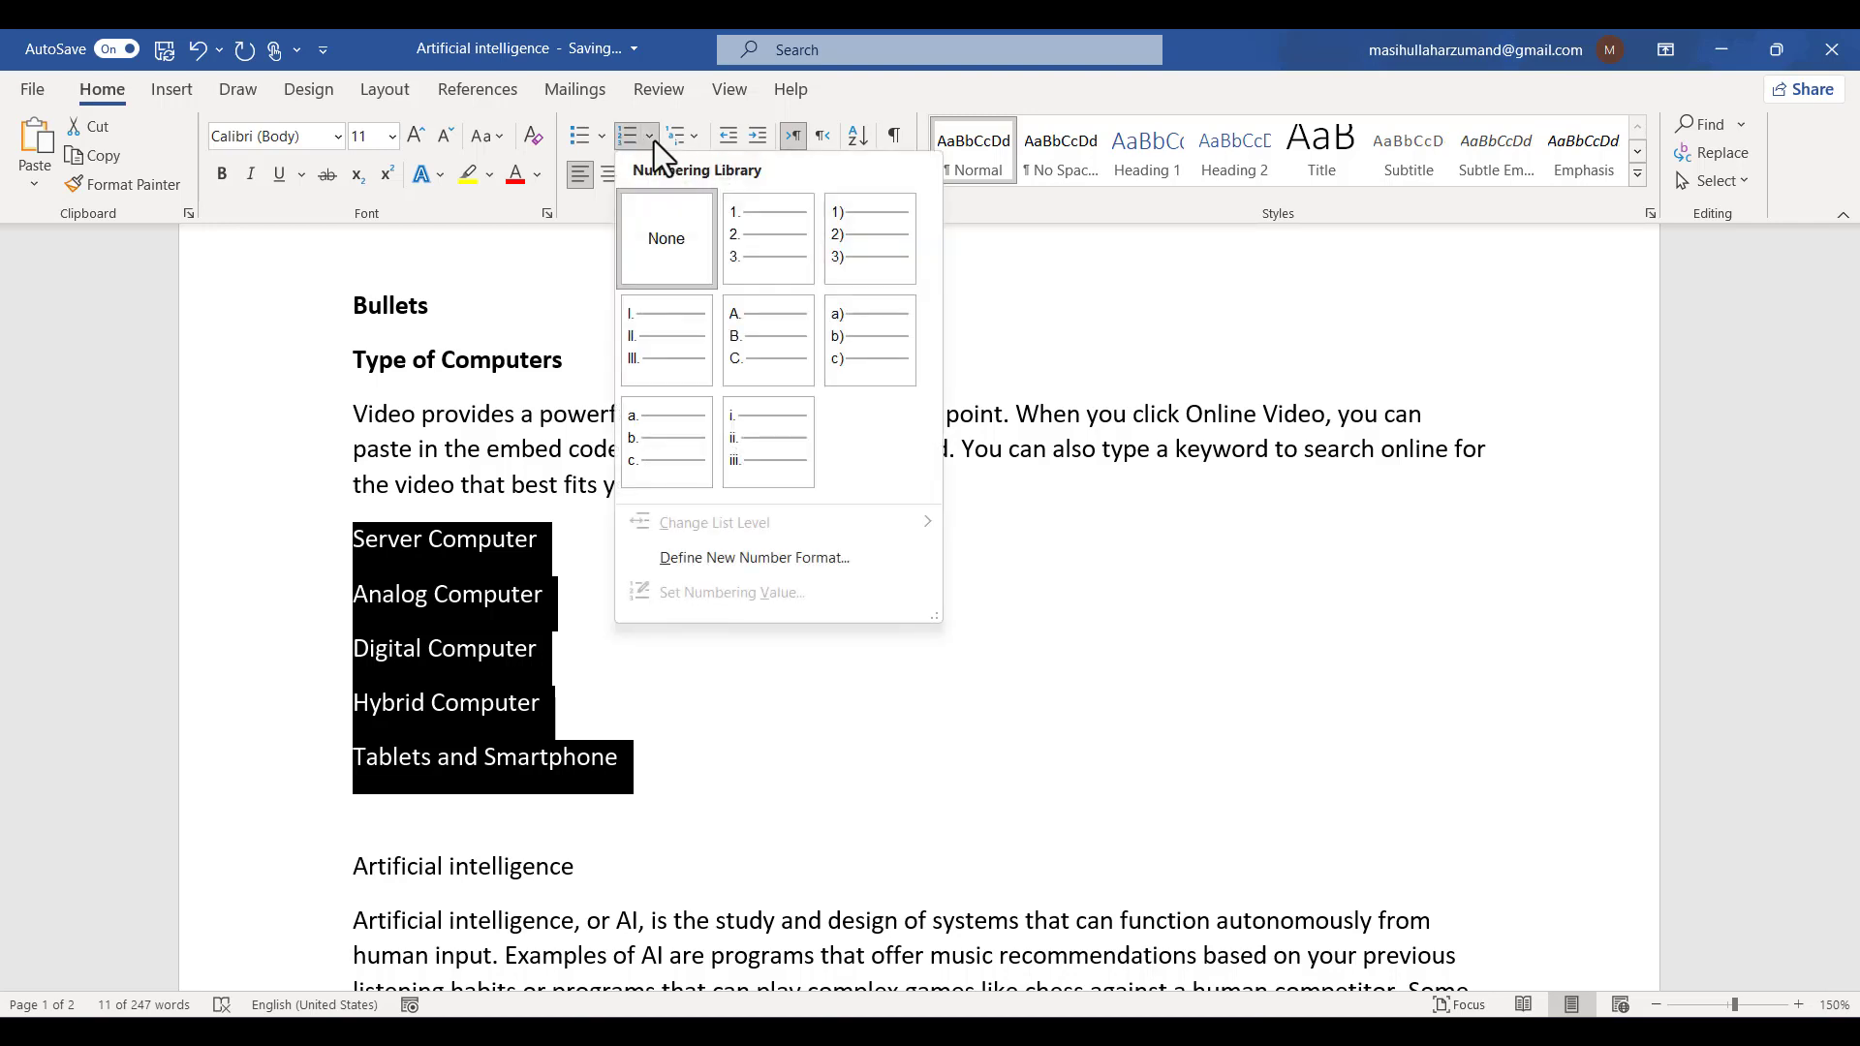
{"action": "left_click", "coordinate": [727, 237]}
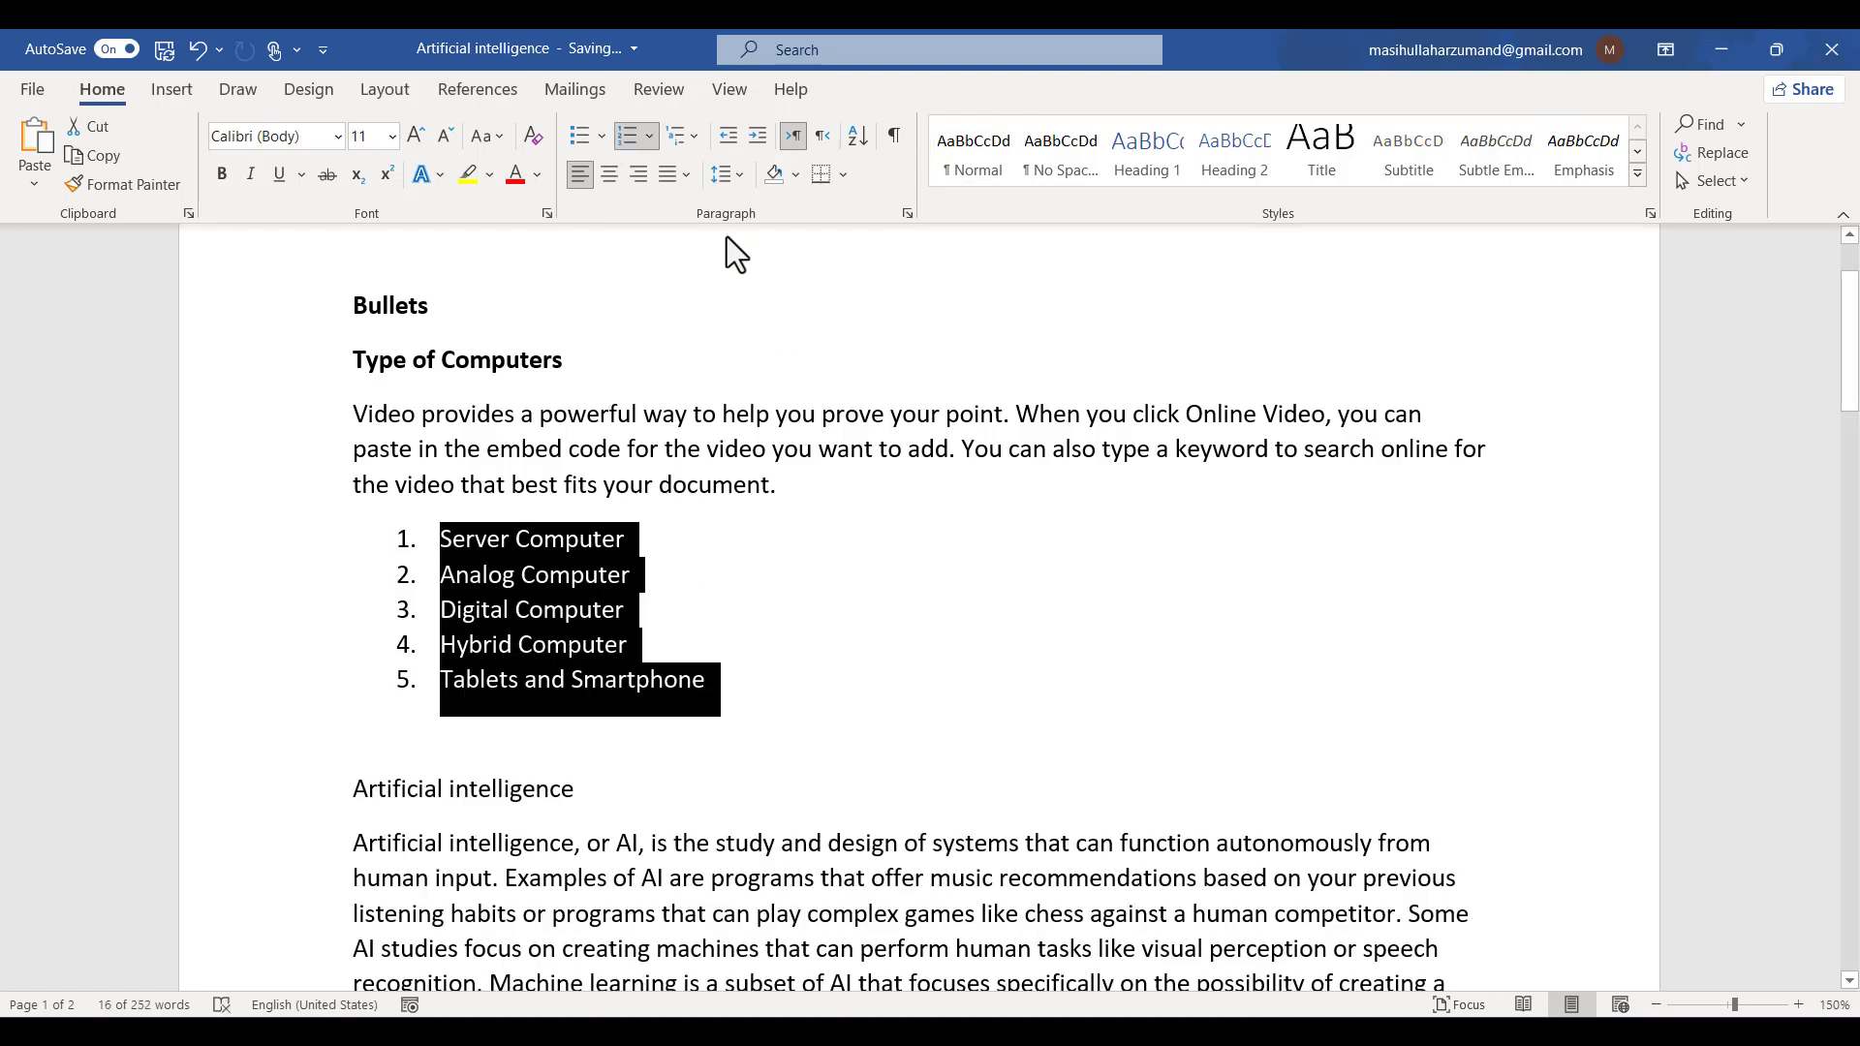
{"action": "left_click", "coordinate": [600, 137]}
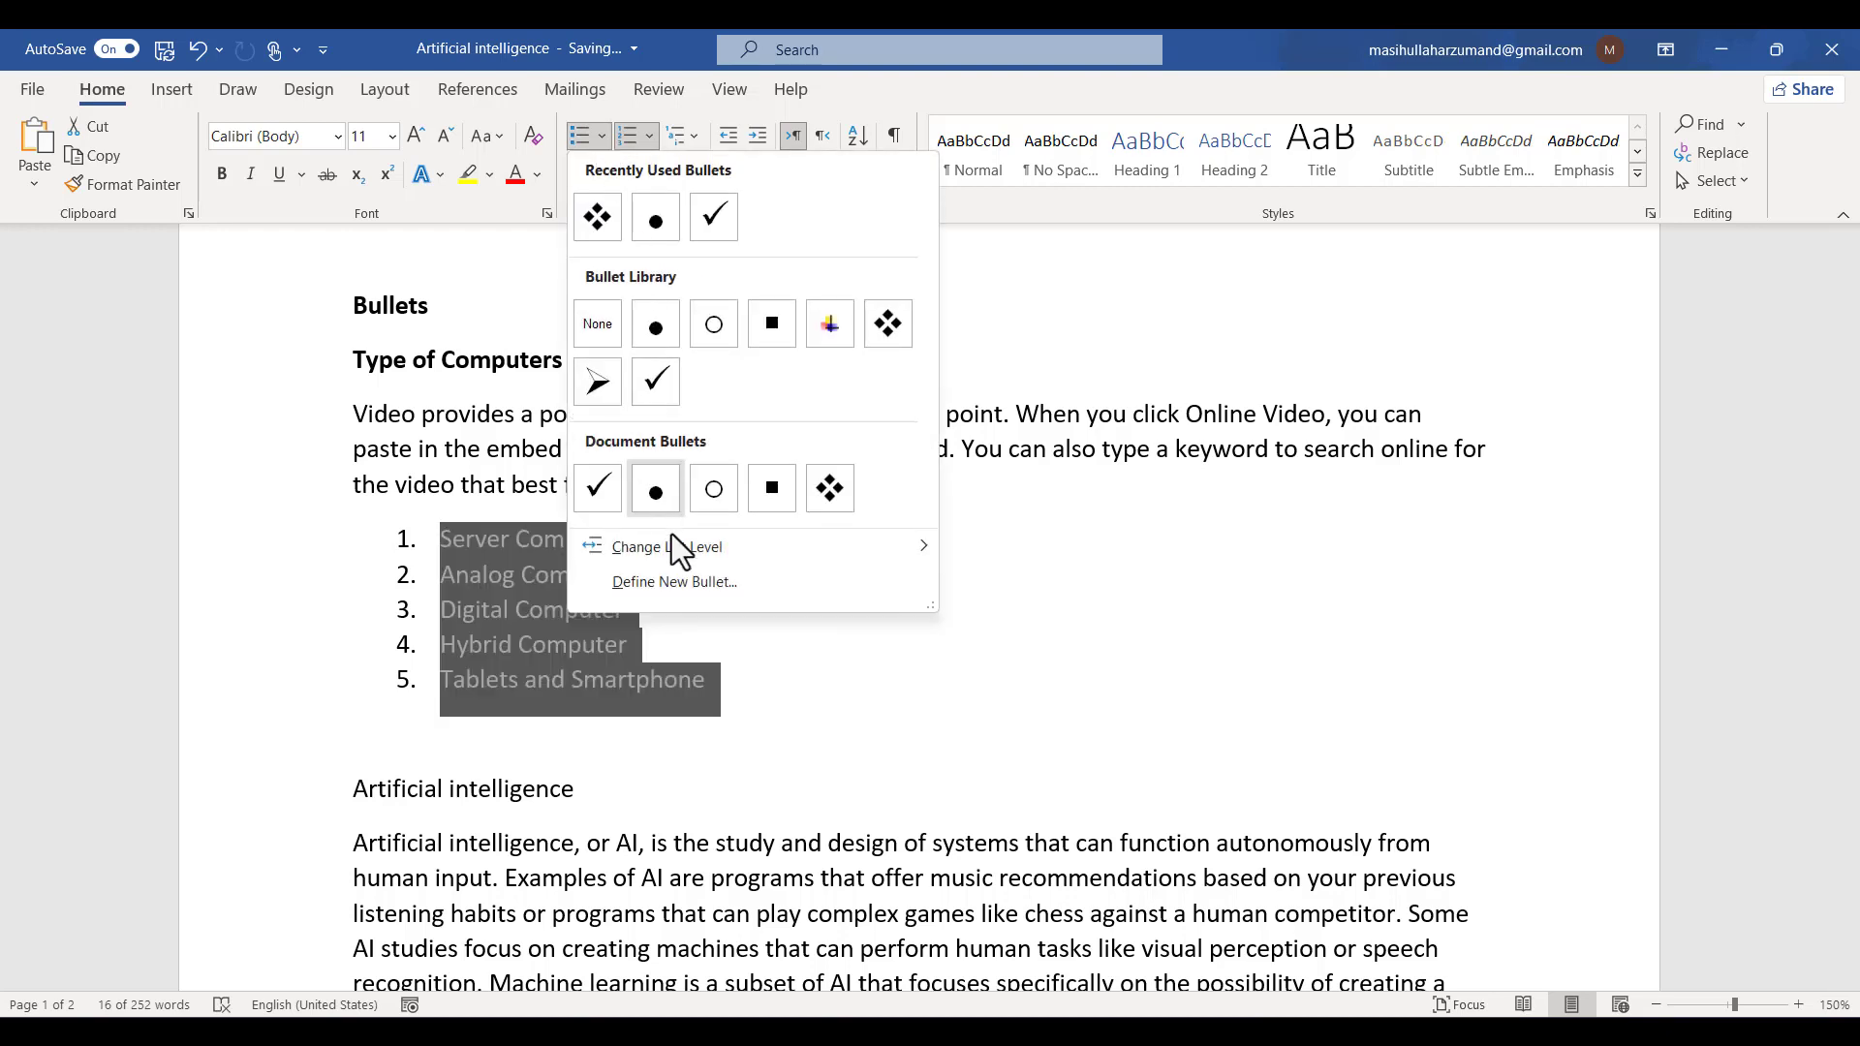
{"action": "left_click", "coordinate": [750, 590]}
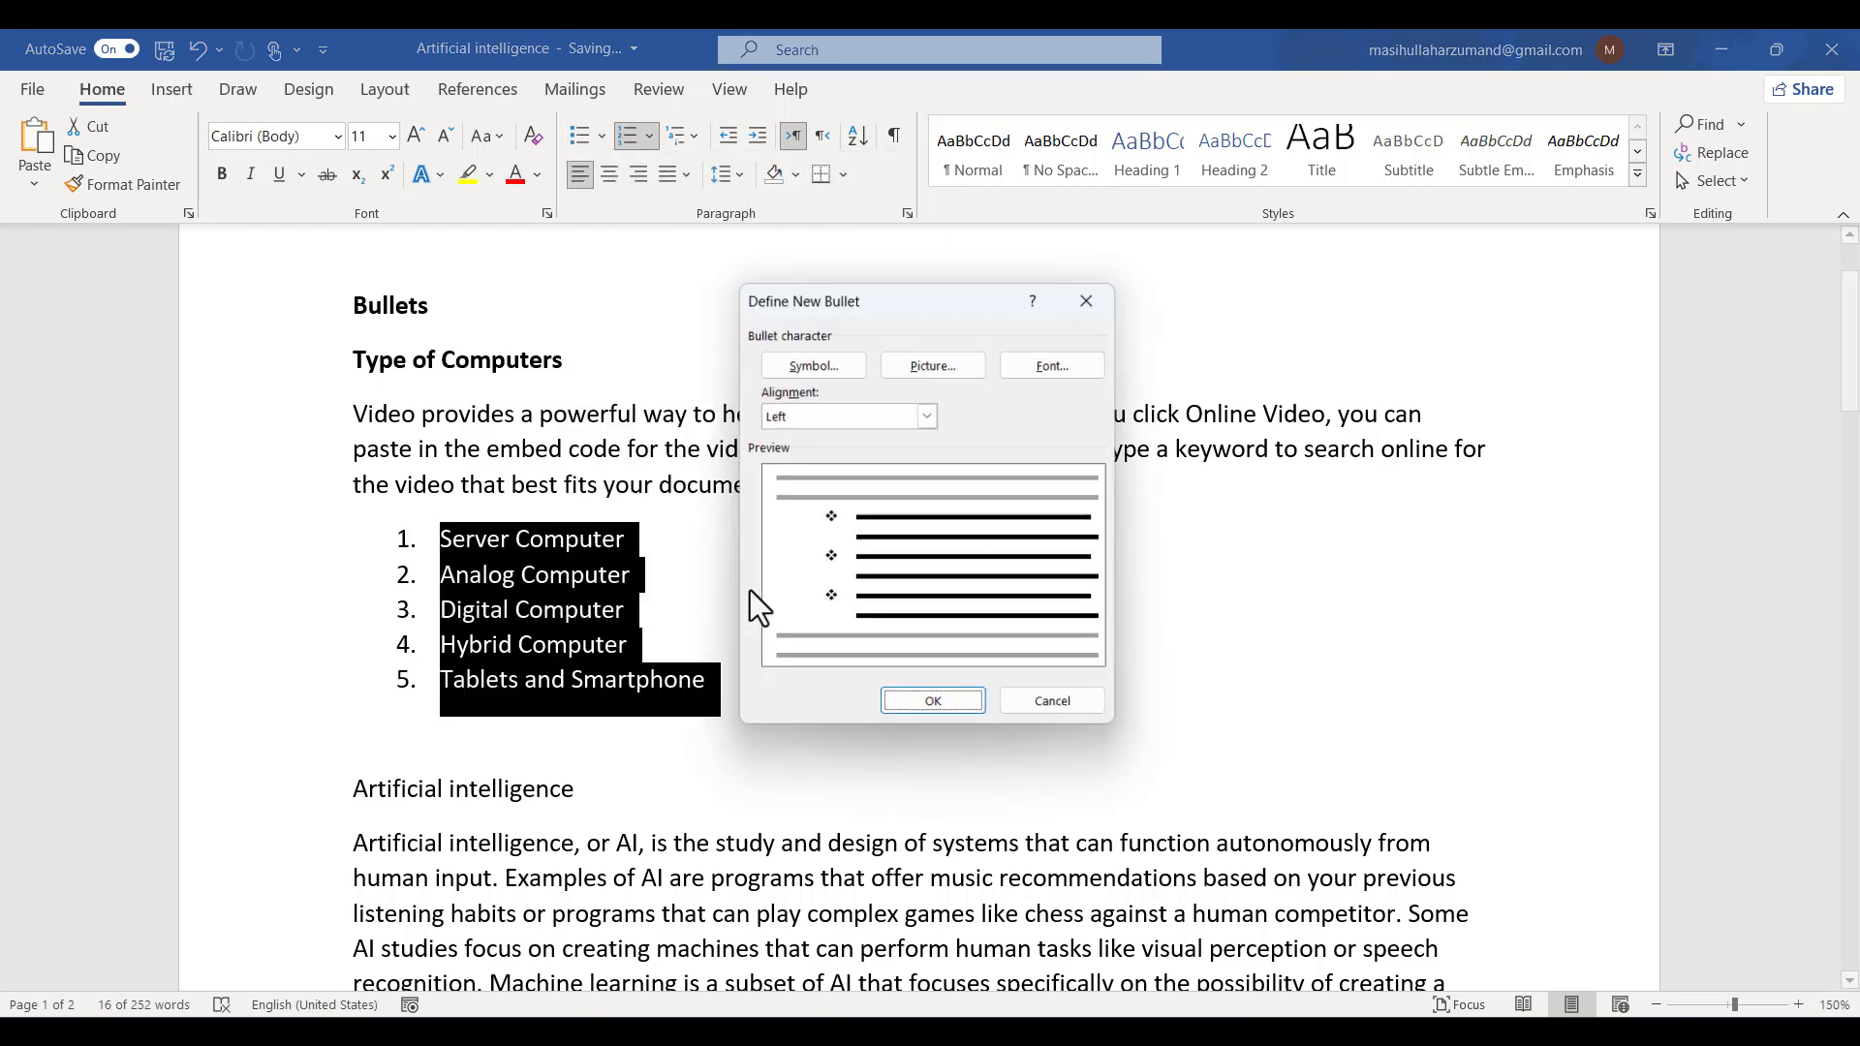
{"action": "left_click", "coordinate": [1059, 708]}
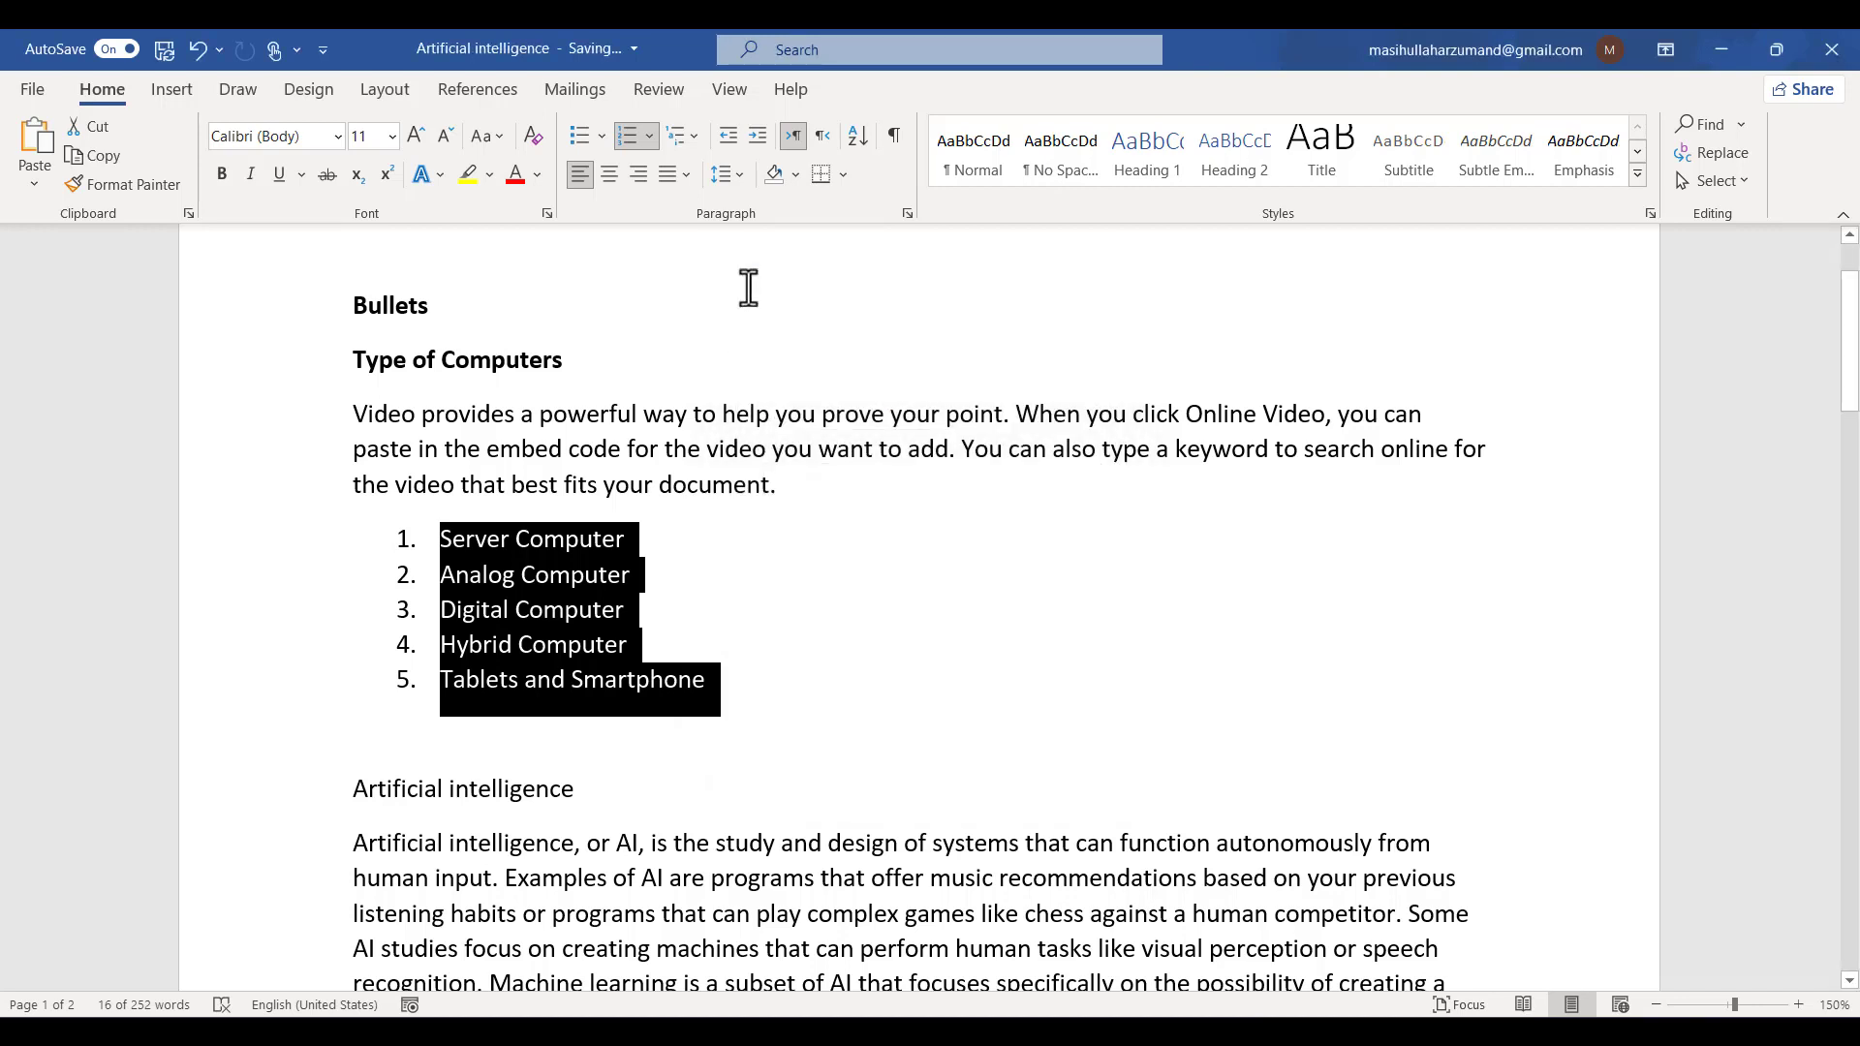
- Undo the numbering and bullet removal, then apply the arrowhead bullet to the list
{"action": "key", "text": "ctrl+z"}
{"action": "key", "text": "ctrl+z"}
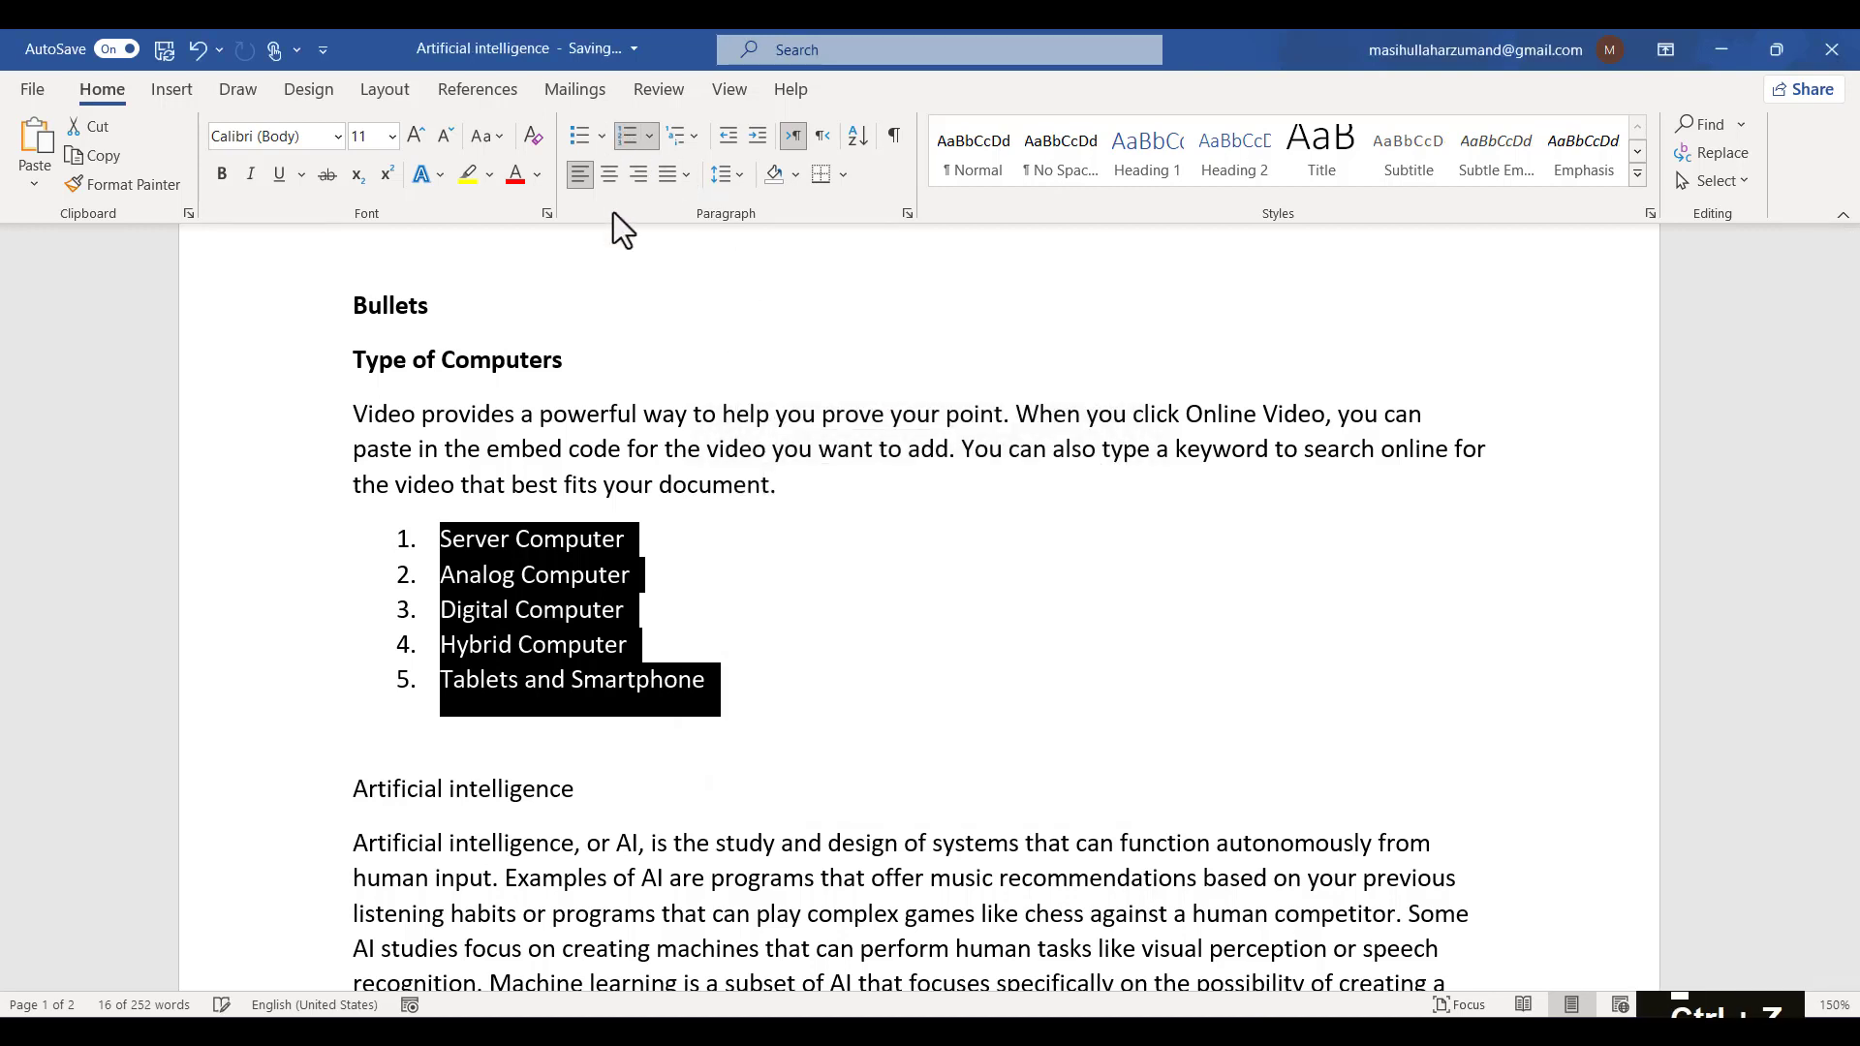
{"action": "left_click", "coordinate": [603, 137]}
{"action": "left_click", "coordinate": [610, 383]}
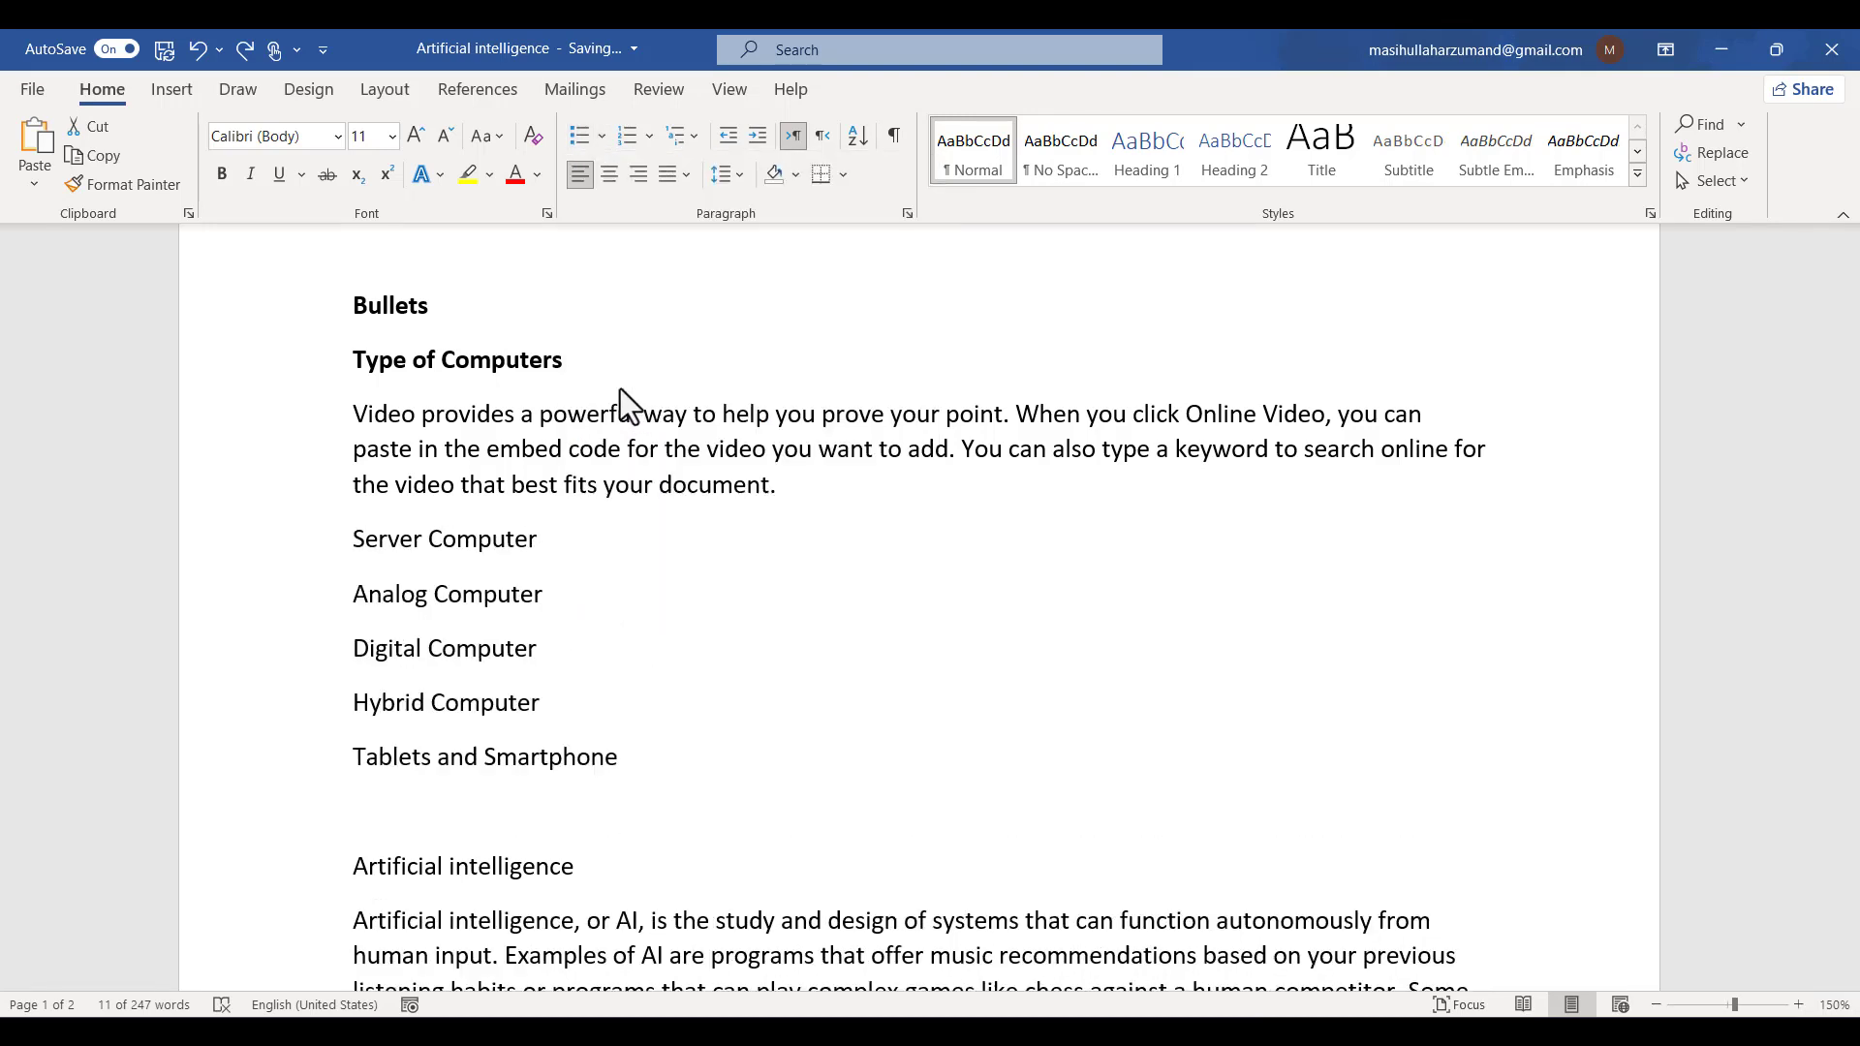
- Define a new bullet from the Wingdings symbol with character code 123 and apply it to the selected list
{"action": "left_click", "coordinate": [603, 136]}
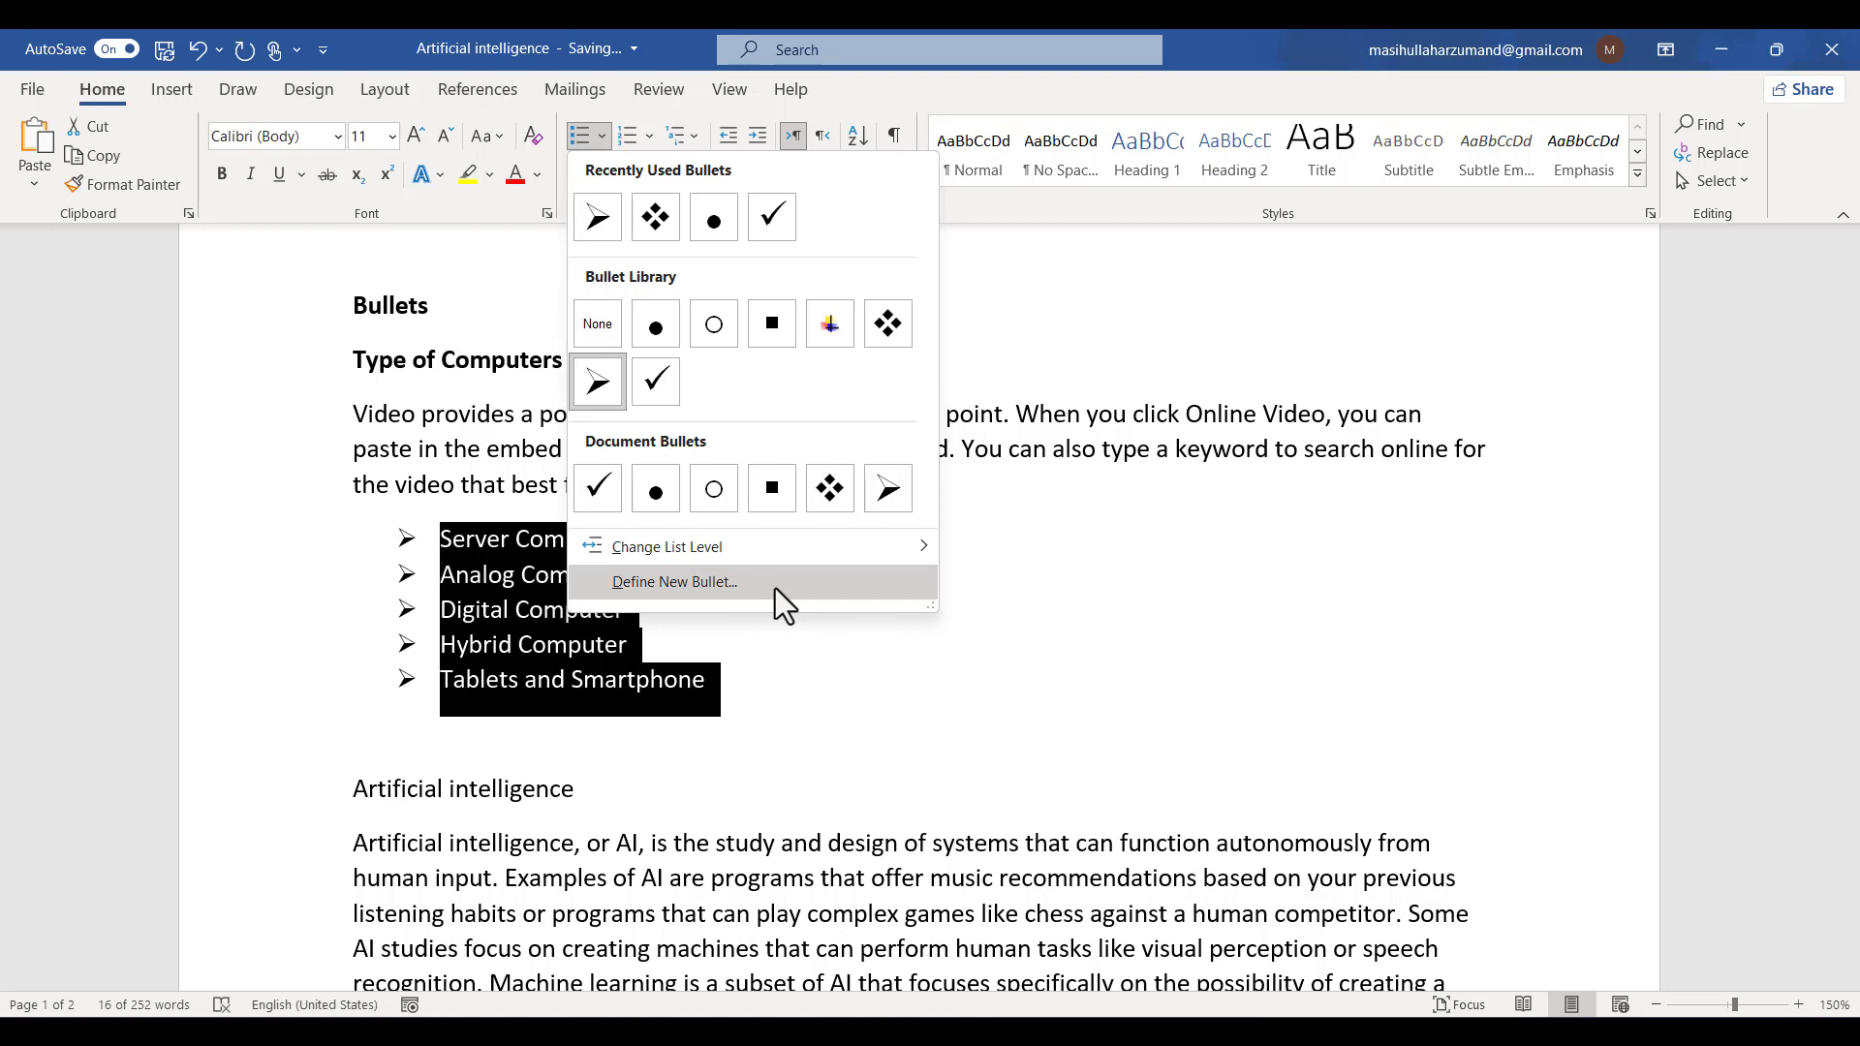
{"action": "left_click", "coordinate": [775, 589]}
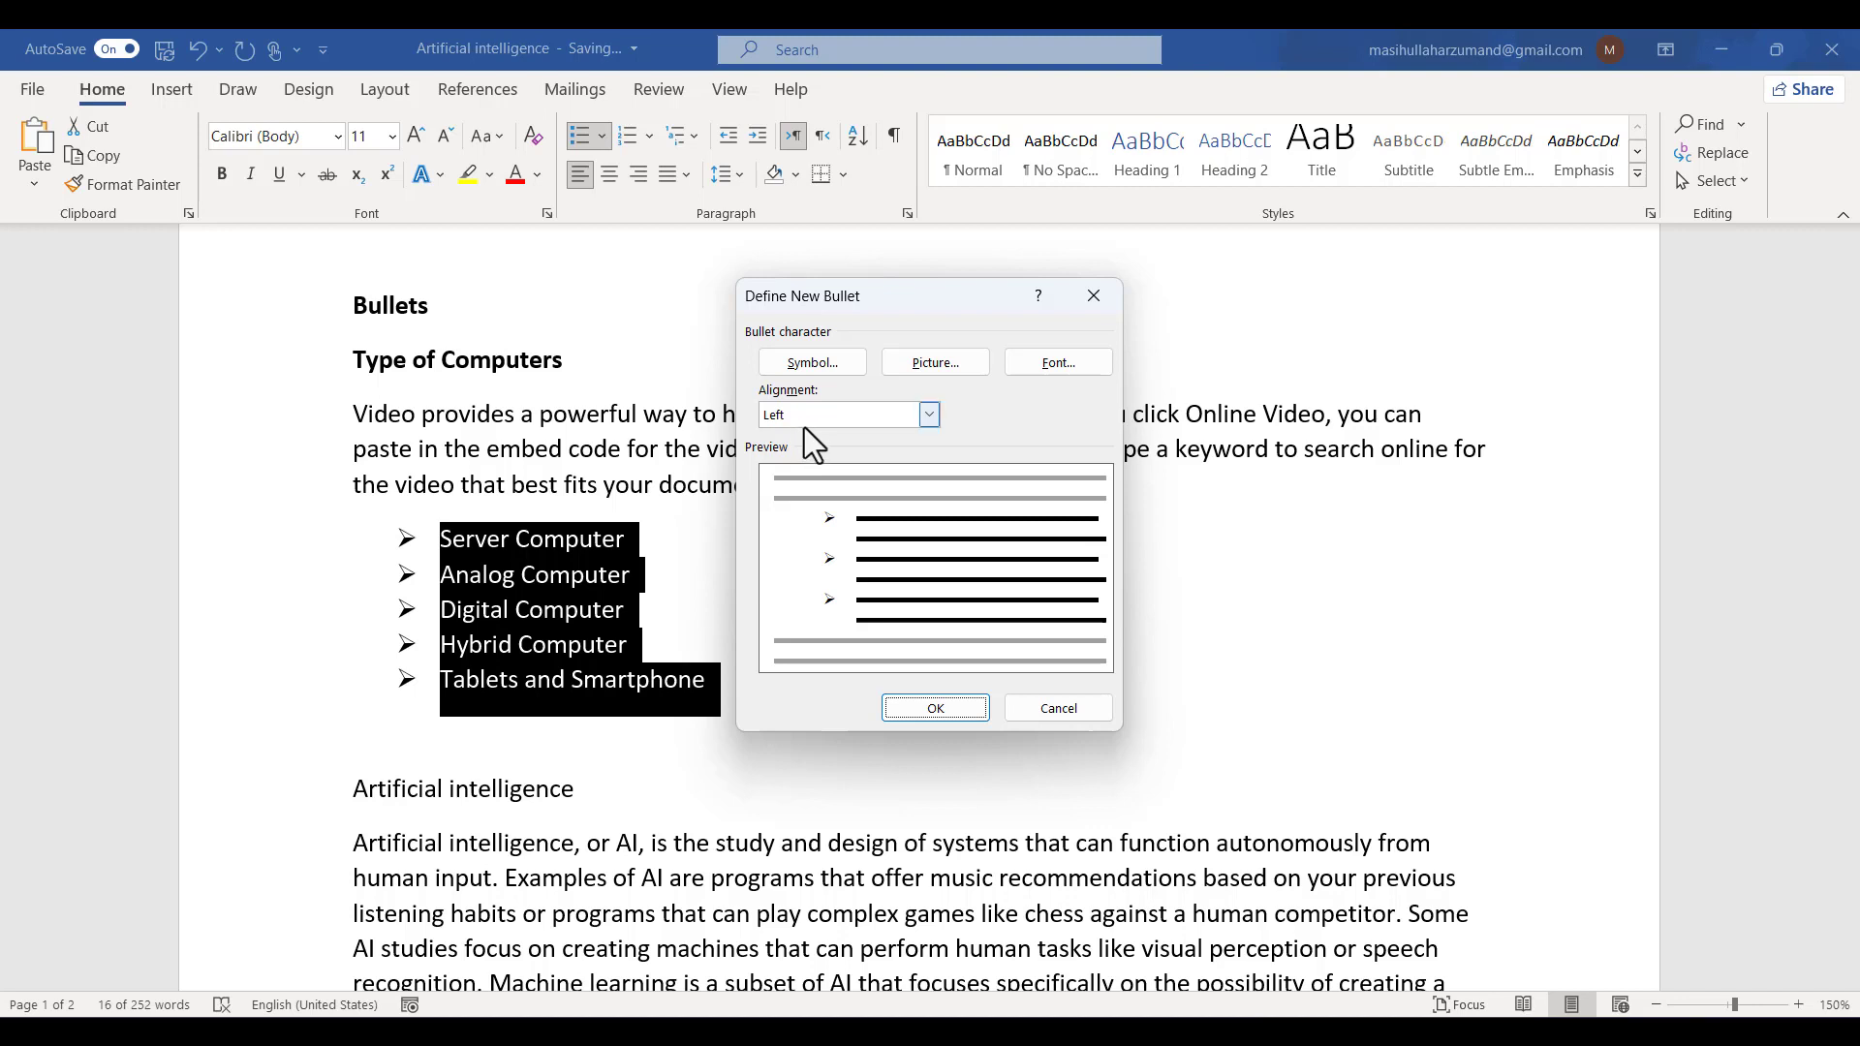
{"action": "left_click", "coordinate": [823, 374]}
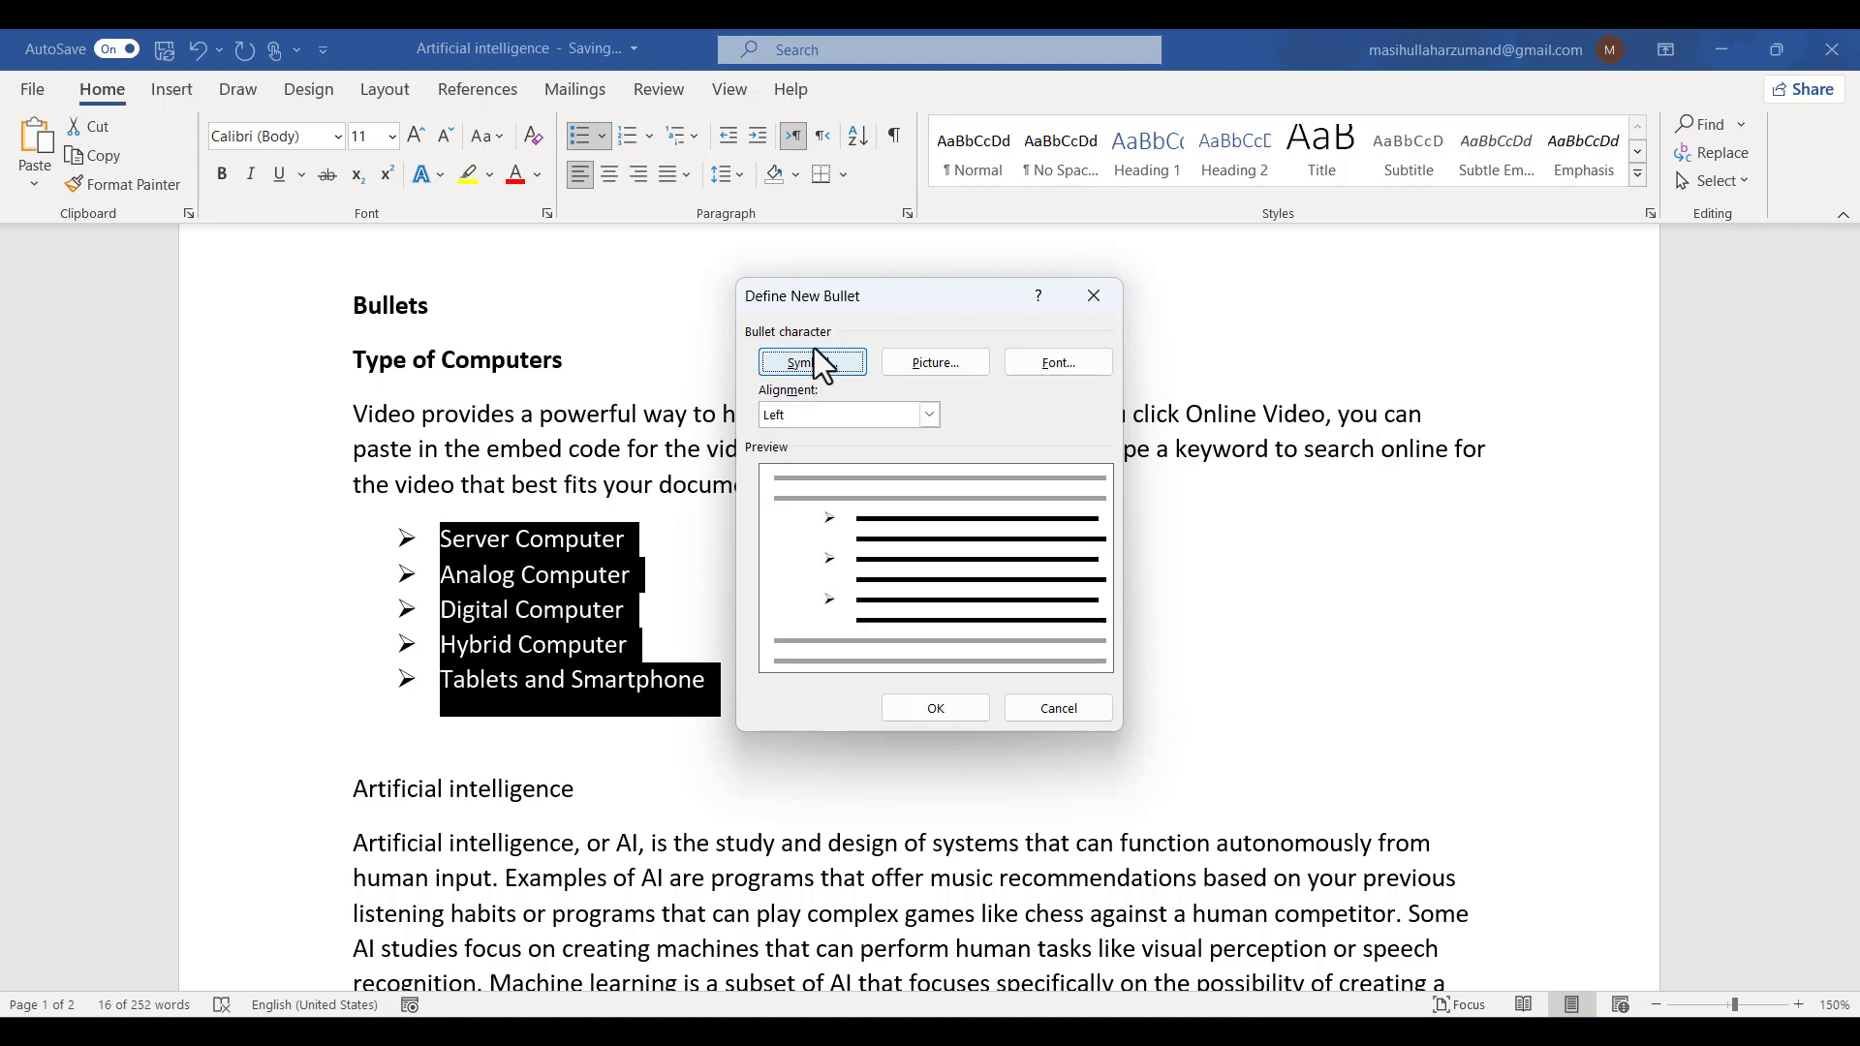
{"action": "left_click", "coordinate": [813, 354]}
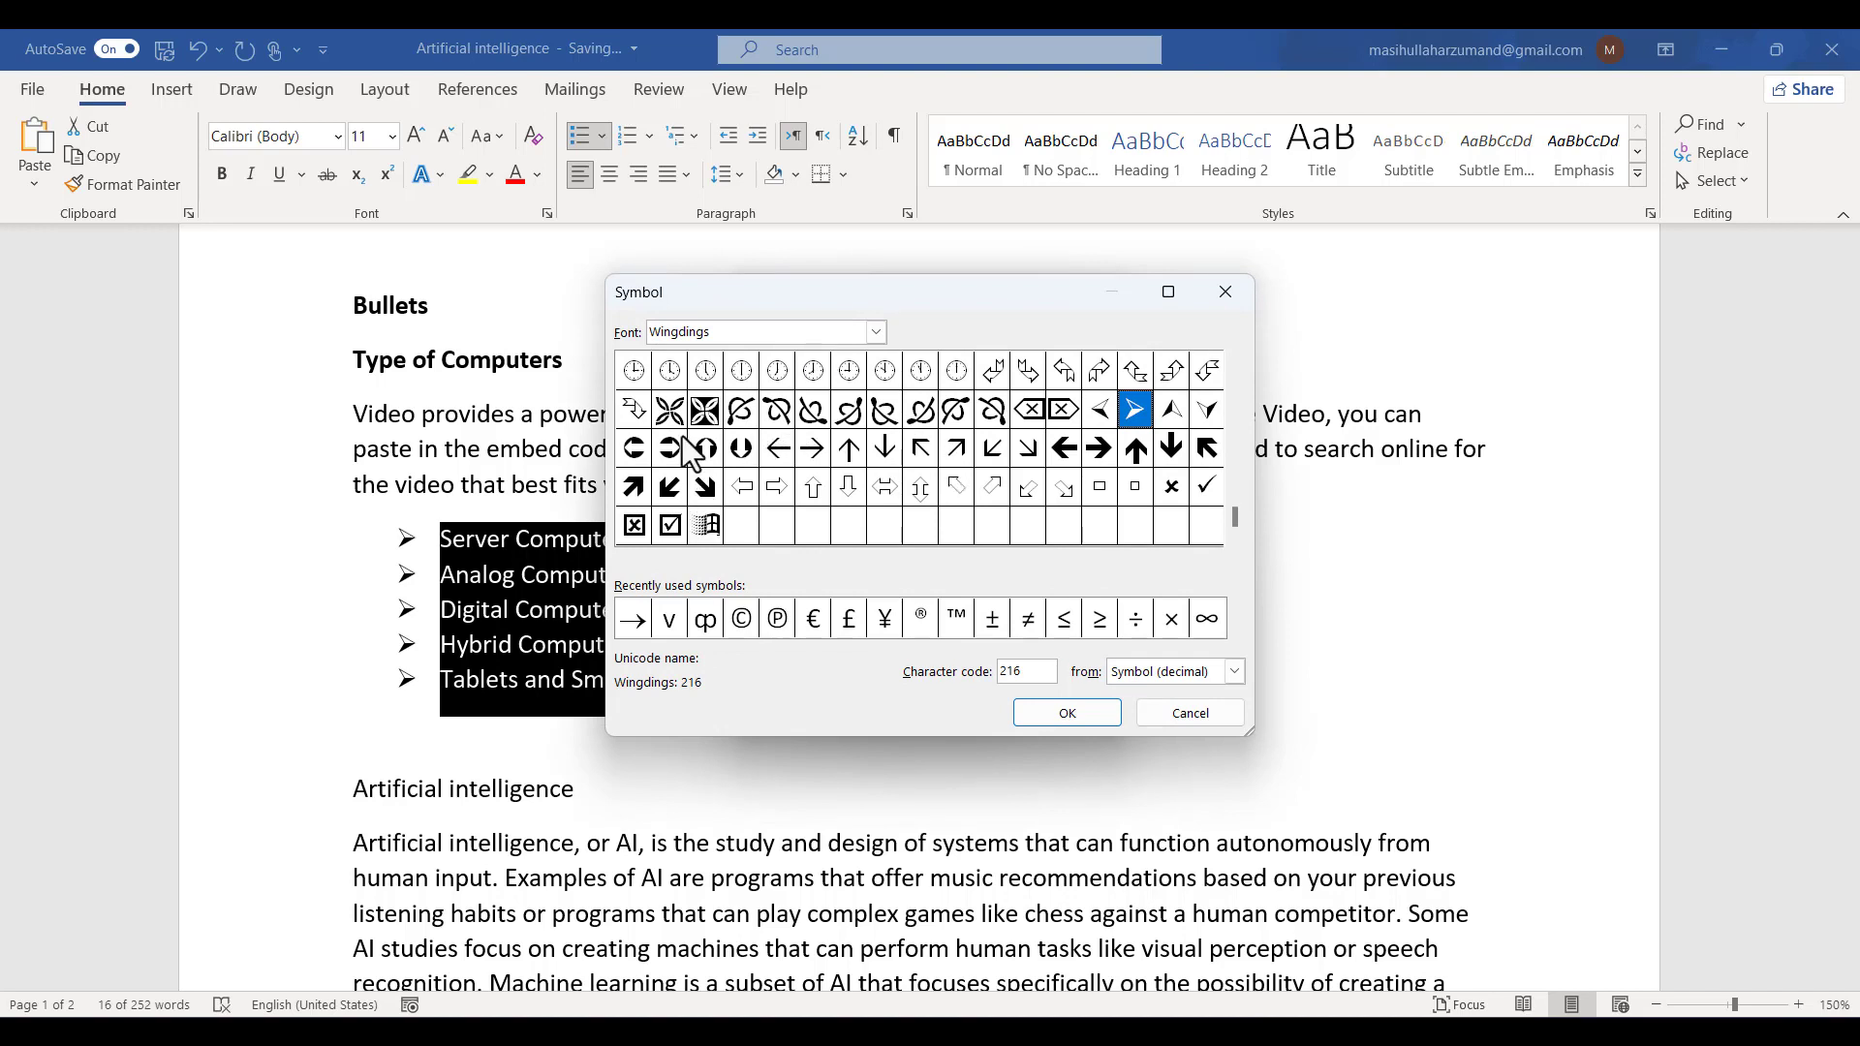
{"action": "left_click", "coordinate": [633, 372]}
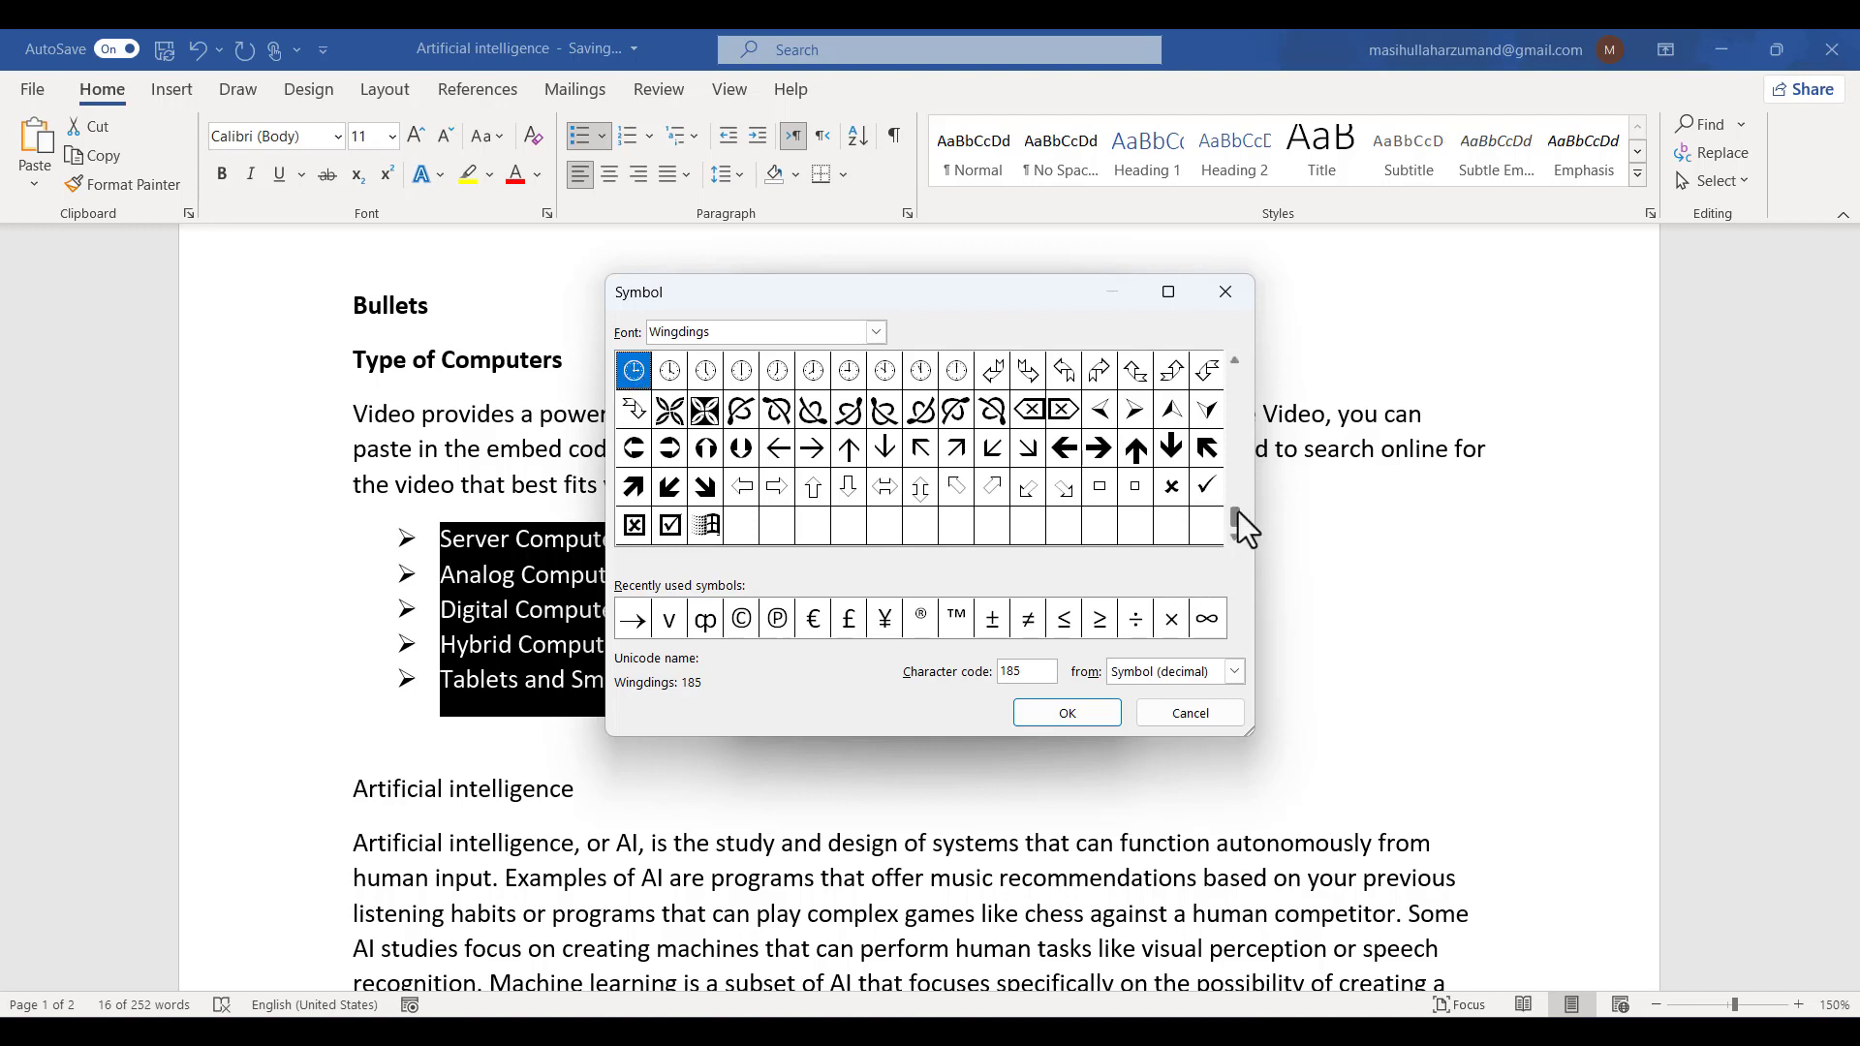
{"action": "left_click_drag", "start_coordinate": [1235, 470], "coordinate": [1240, 400]}
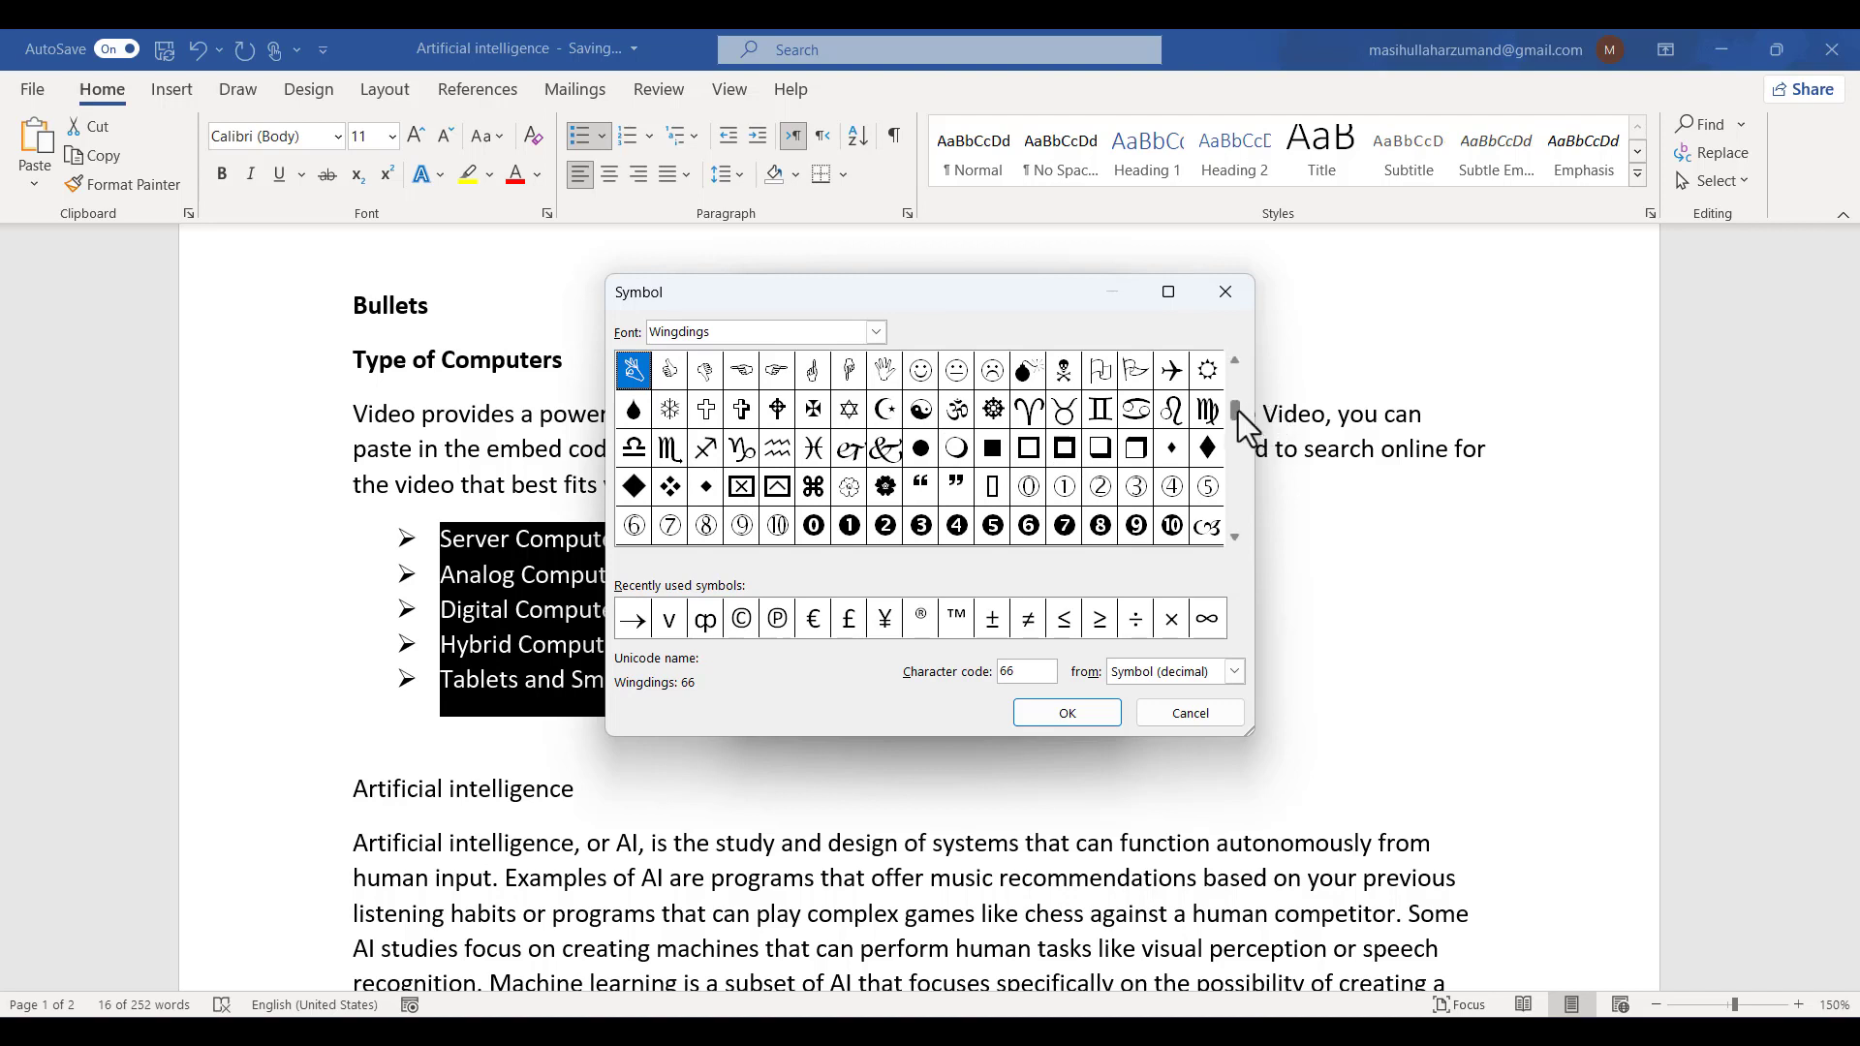
{"action": "scroll", "coordinate": [1234, 454], "scroll_direction": "down", "scroll_amount": 1}
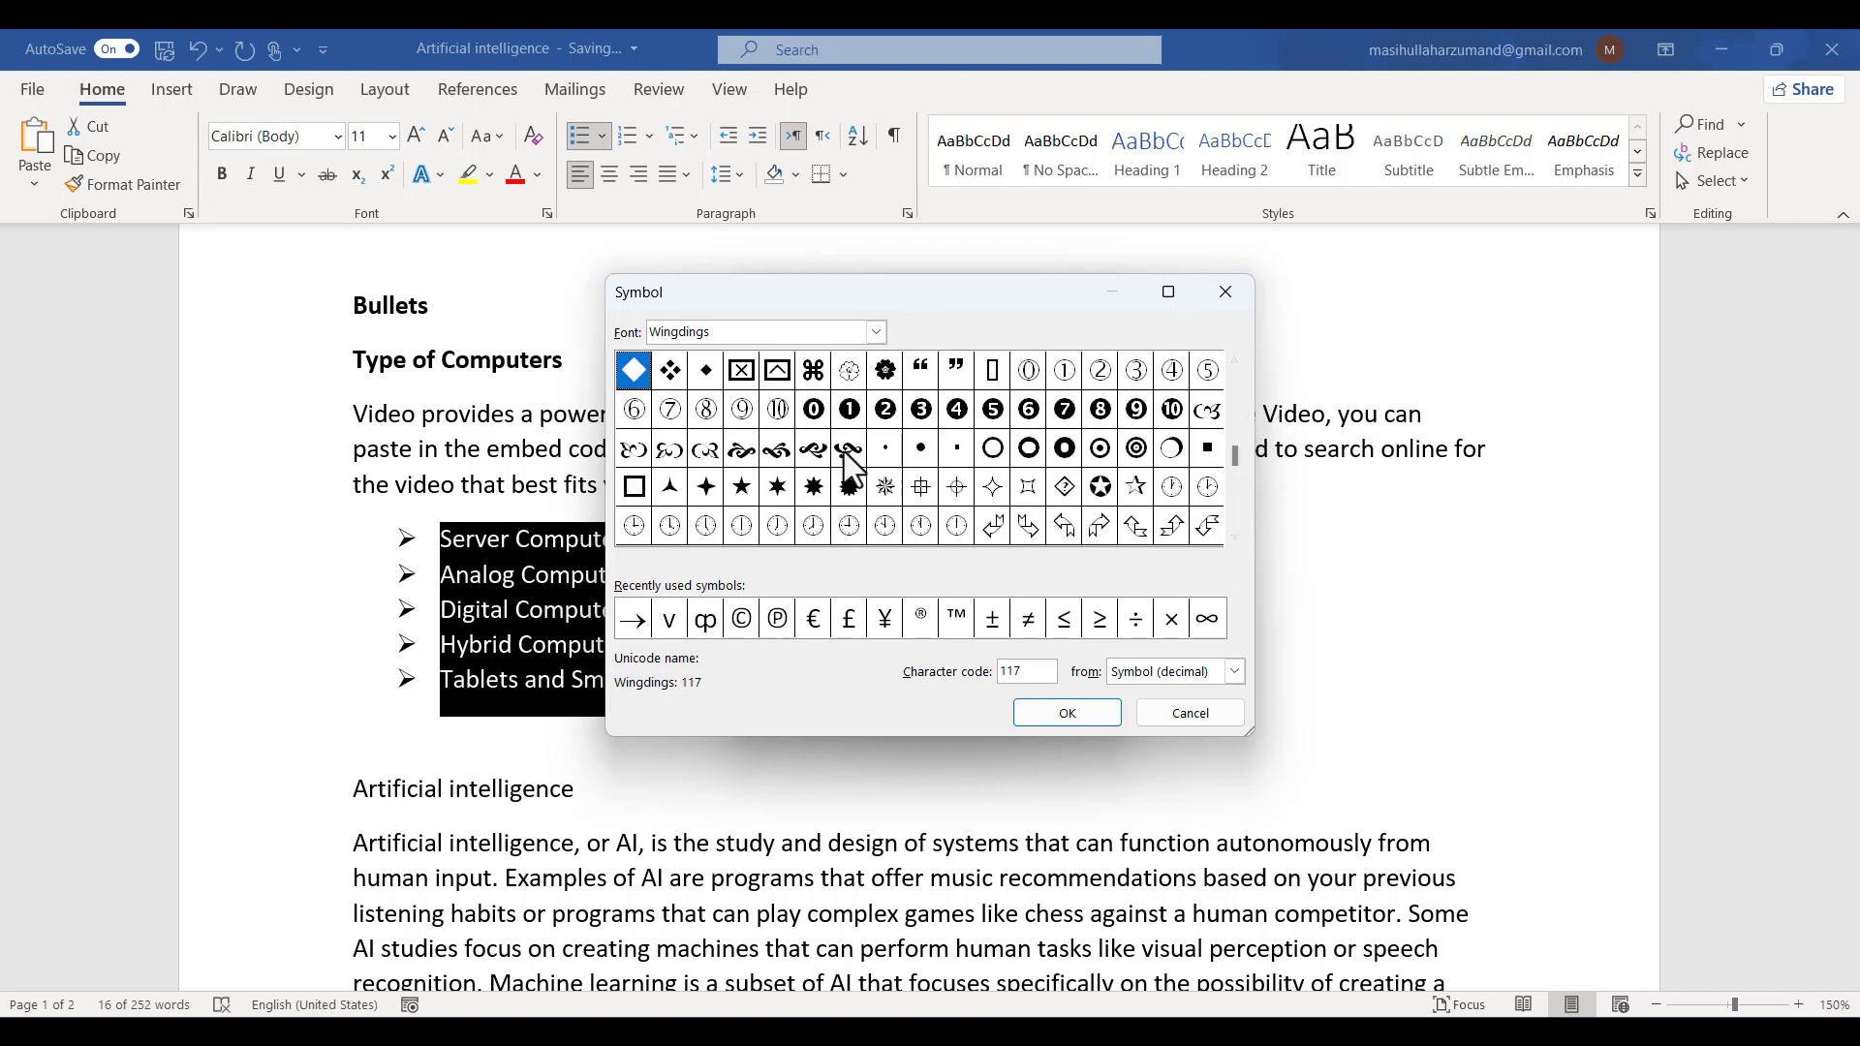
{"action": "left_click", "coordinate": [849, 370]}
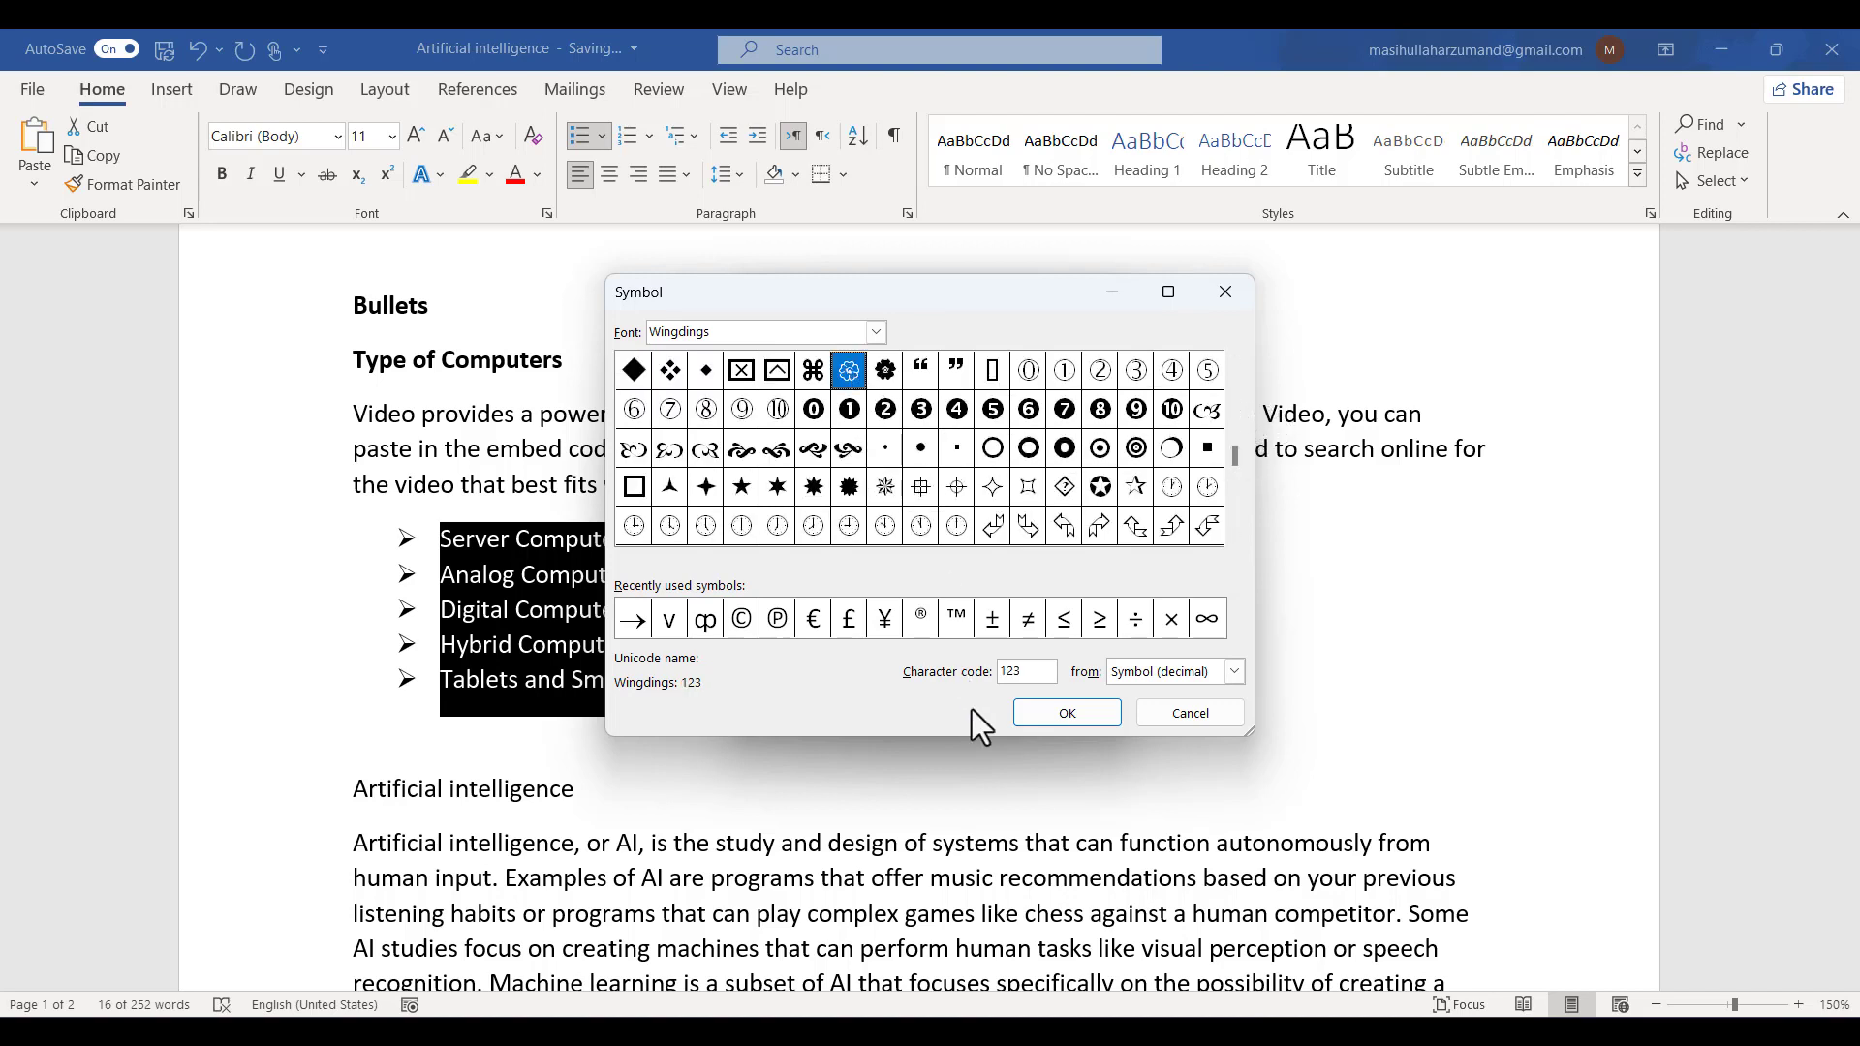
{"action": "left_click", "coordinate": [1027, 717]}
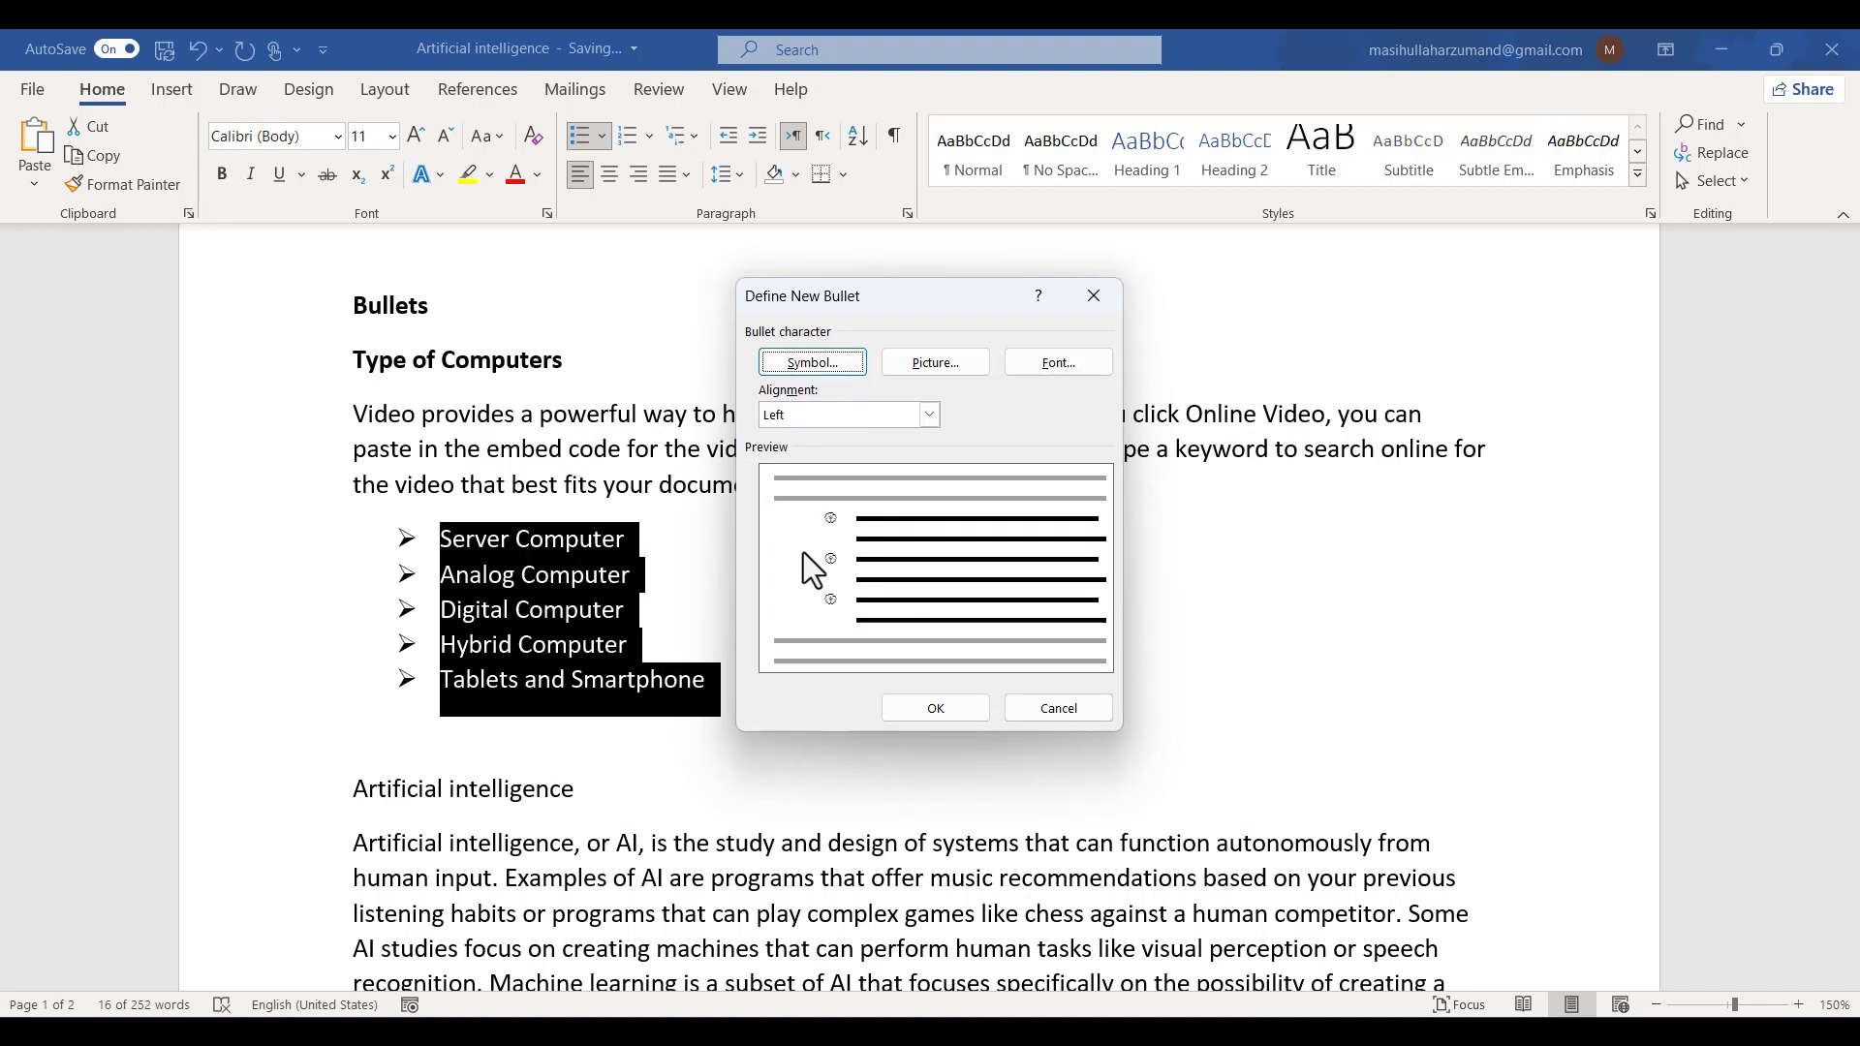
{"action": "left_click", "coordinate": [926, 709]}
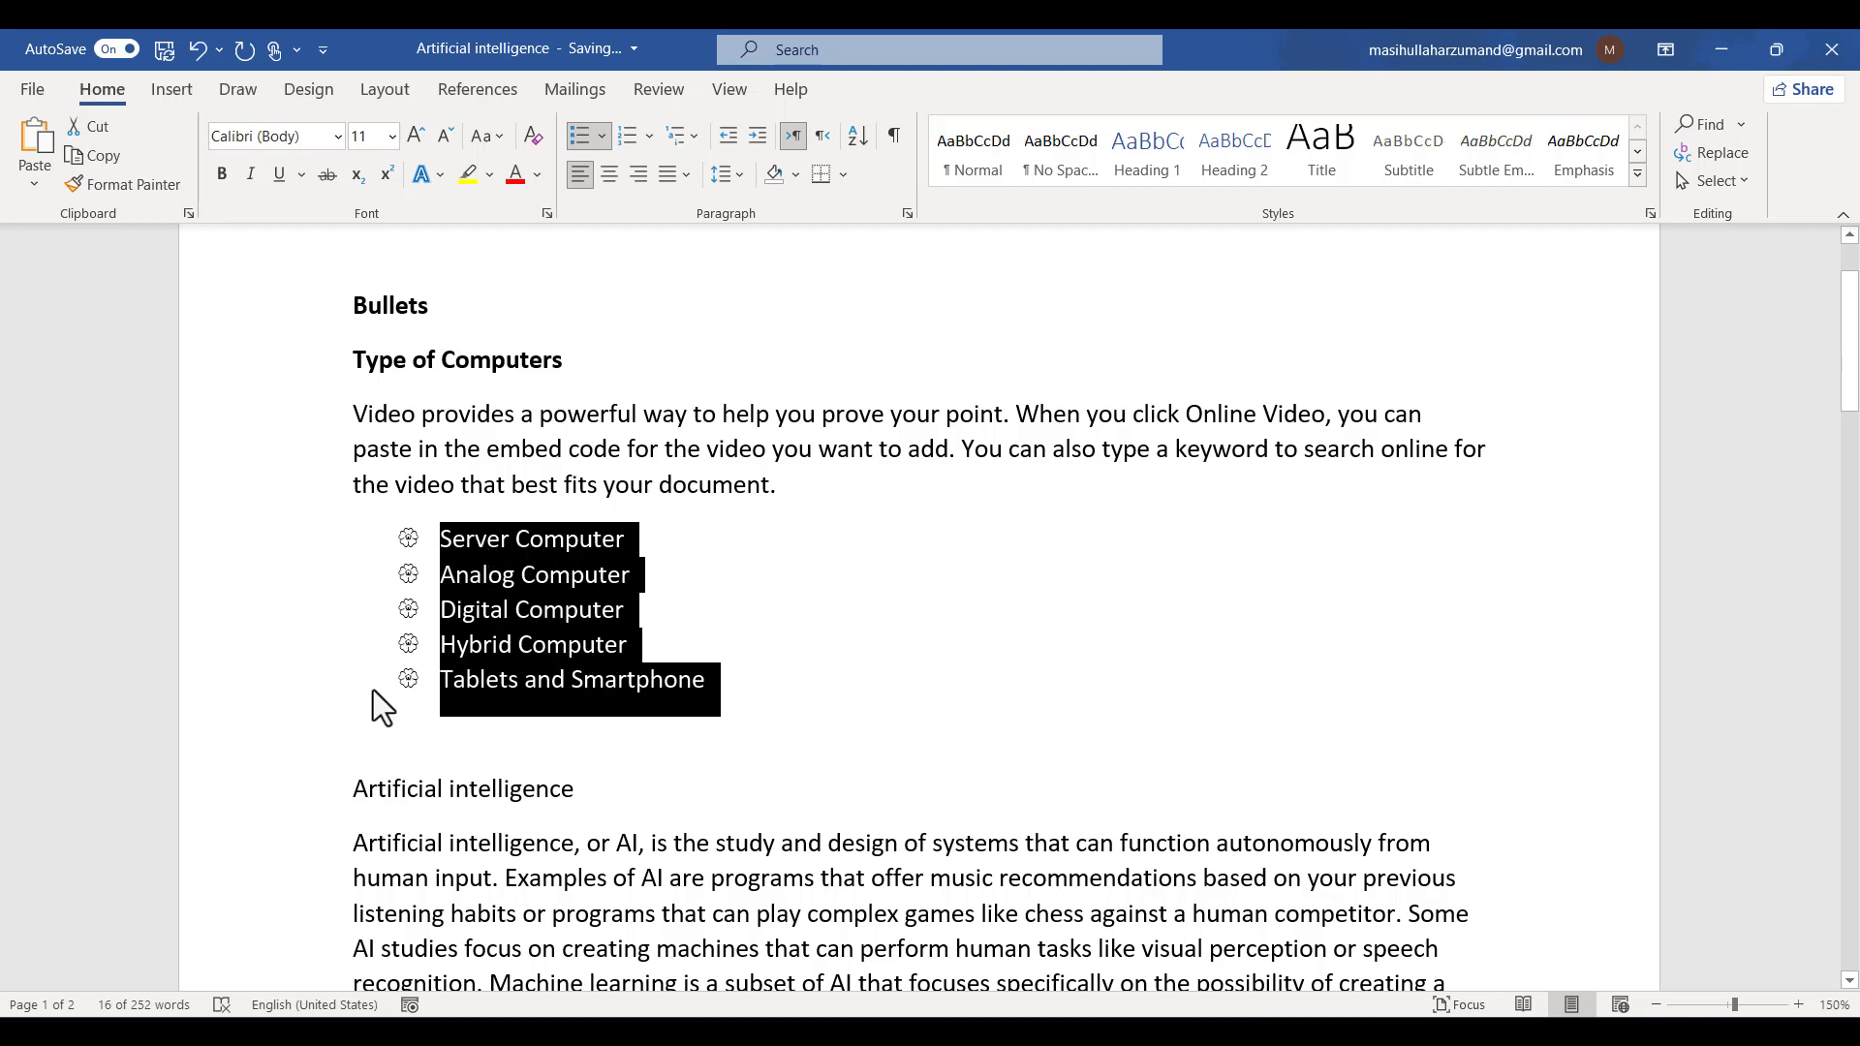
- Start defining another new bullet and set its alignment to Right
{"action": "left_click", "coordinate": [603, 140]}
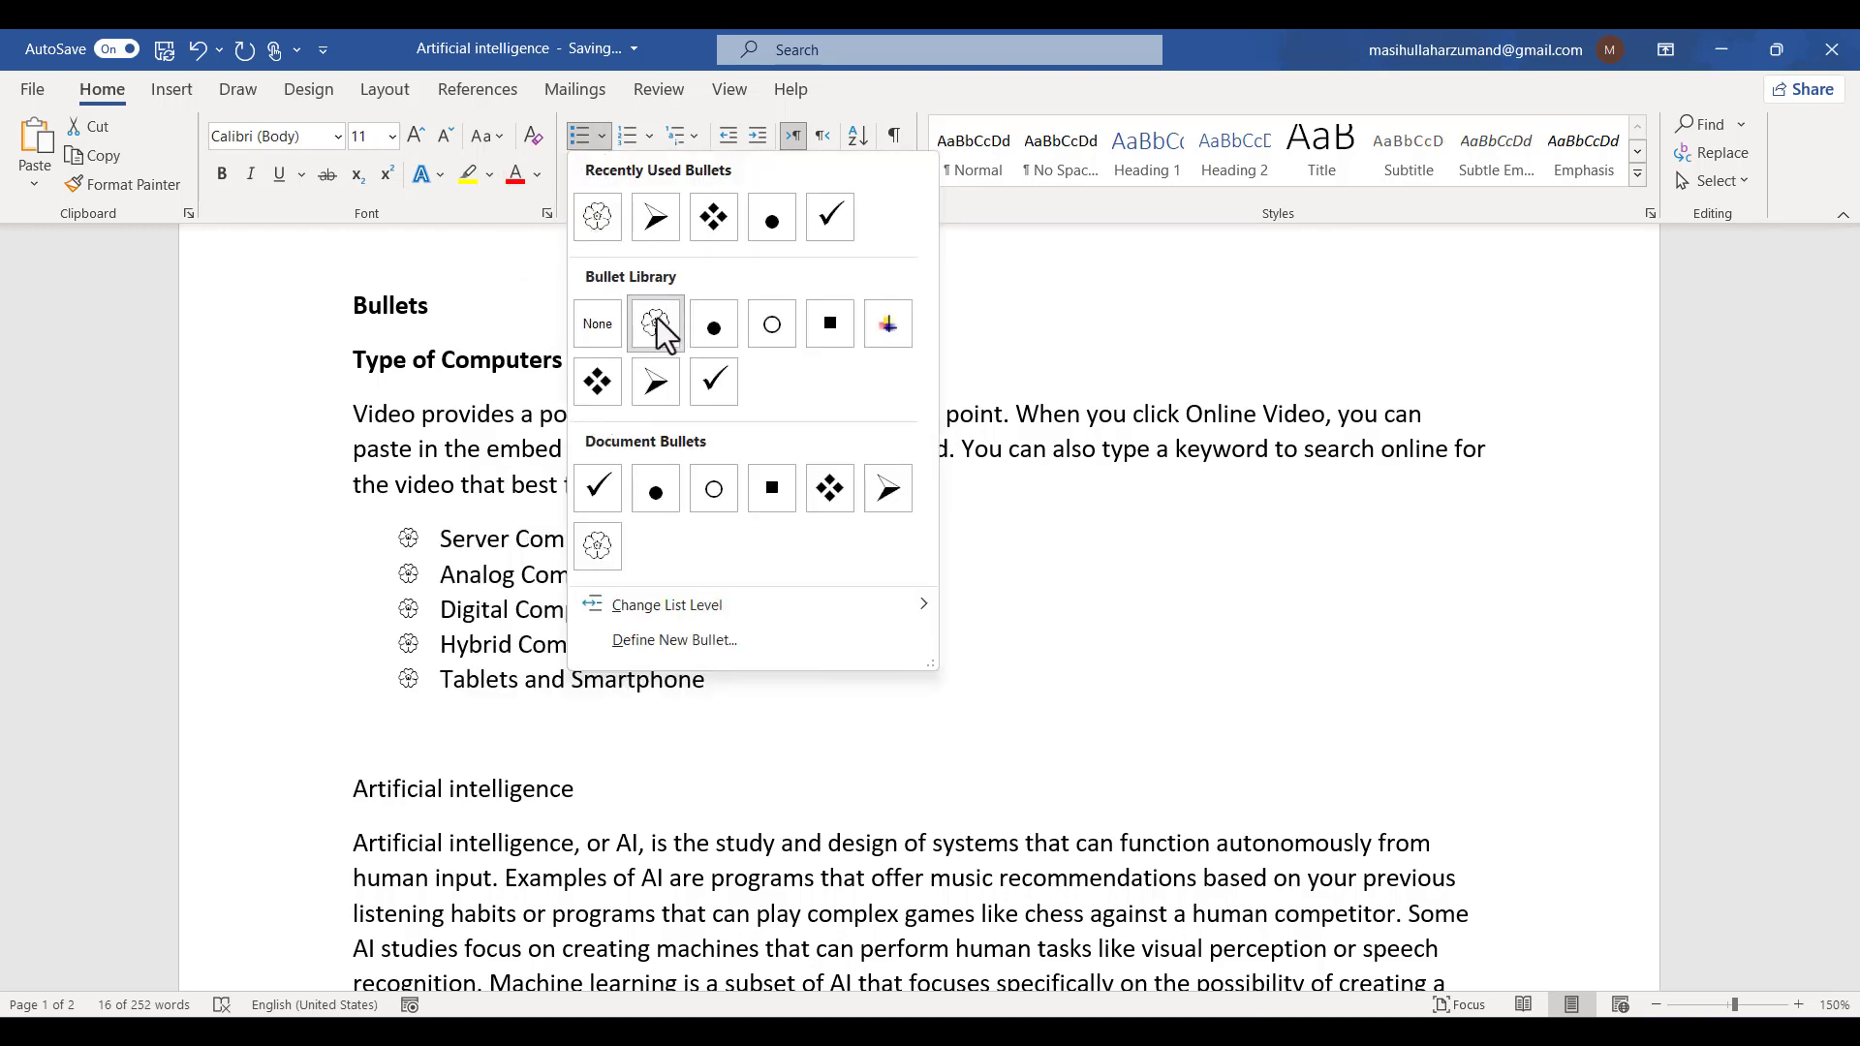
{"action": "left_click", "coordinate": [765, 651]}
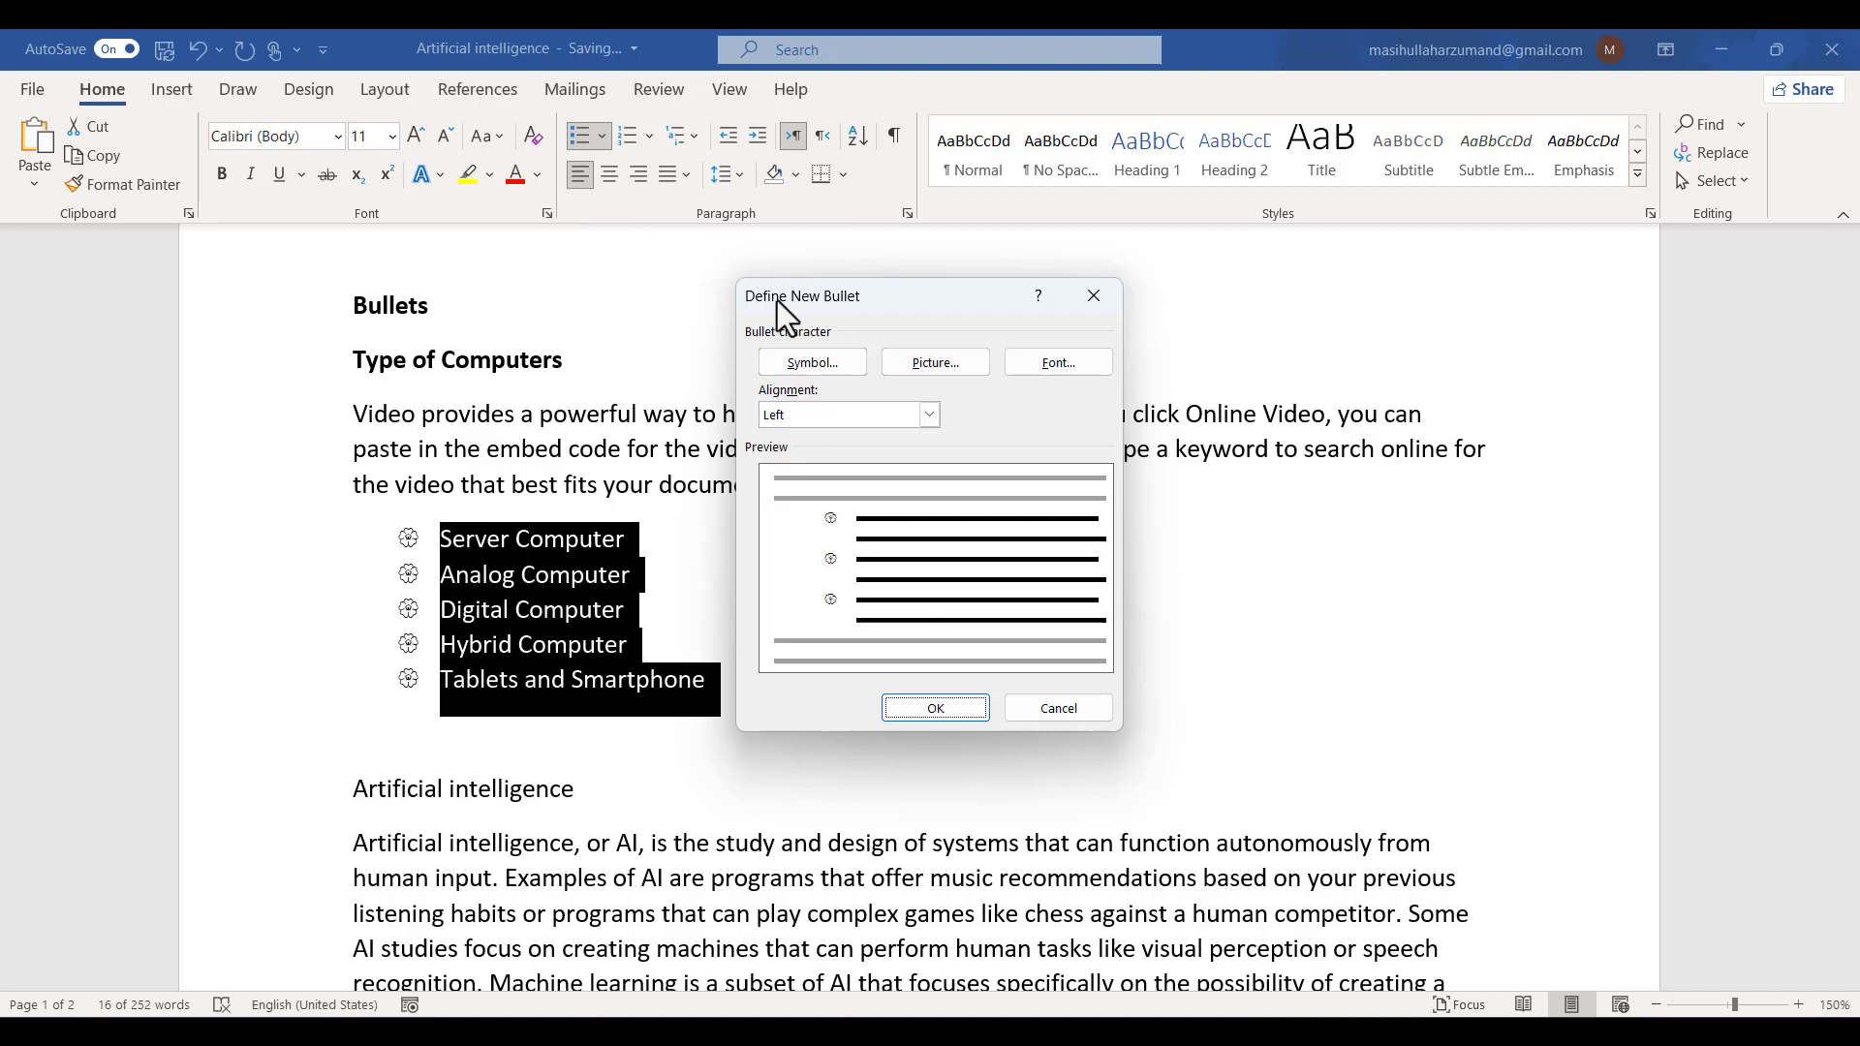
{"action": "left_click", "coordinate": [934, 418]}
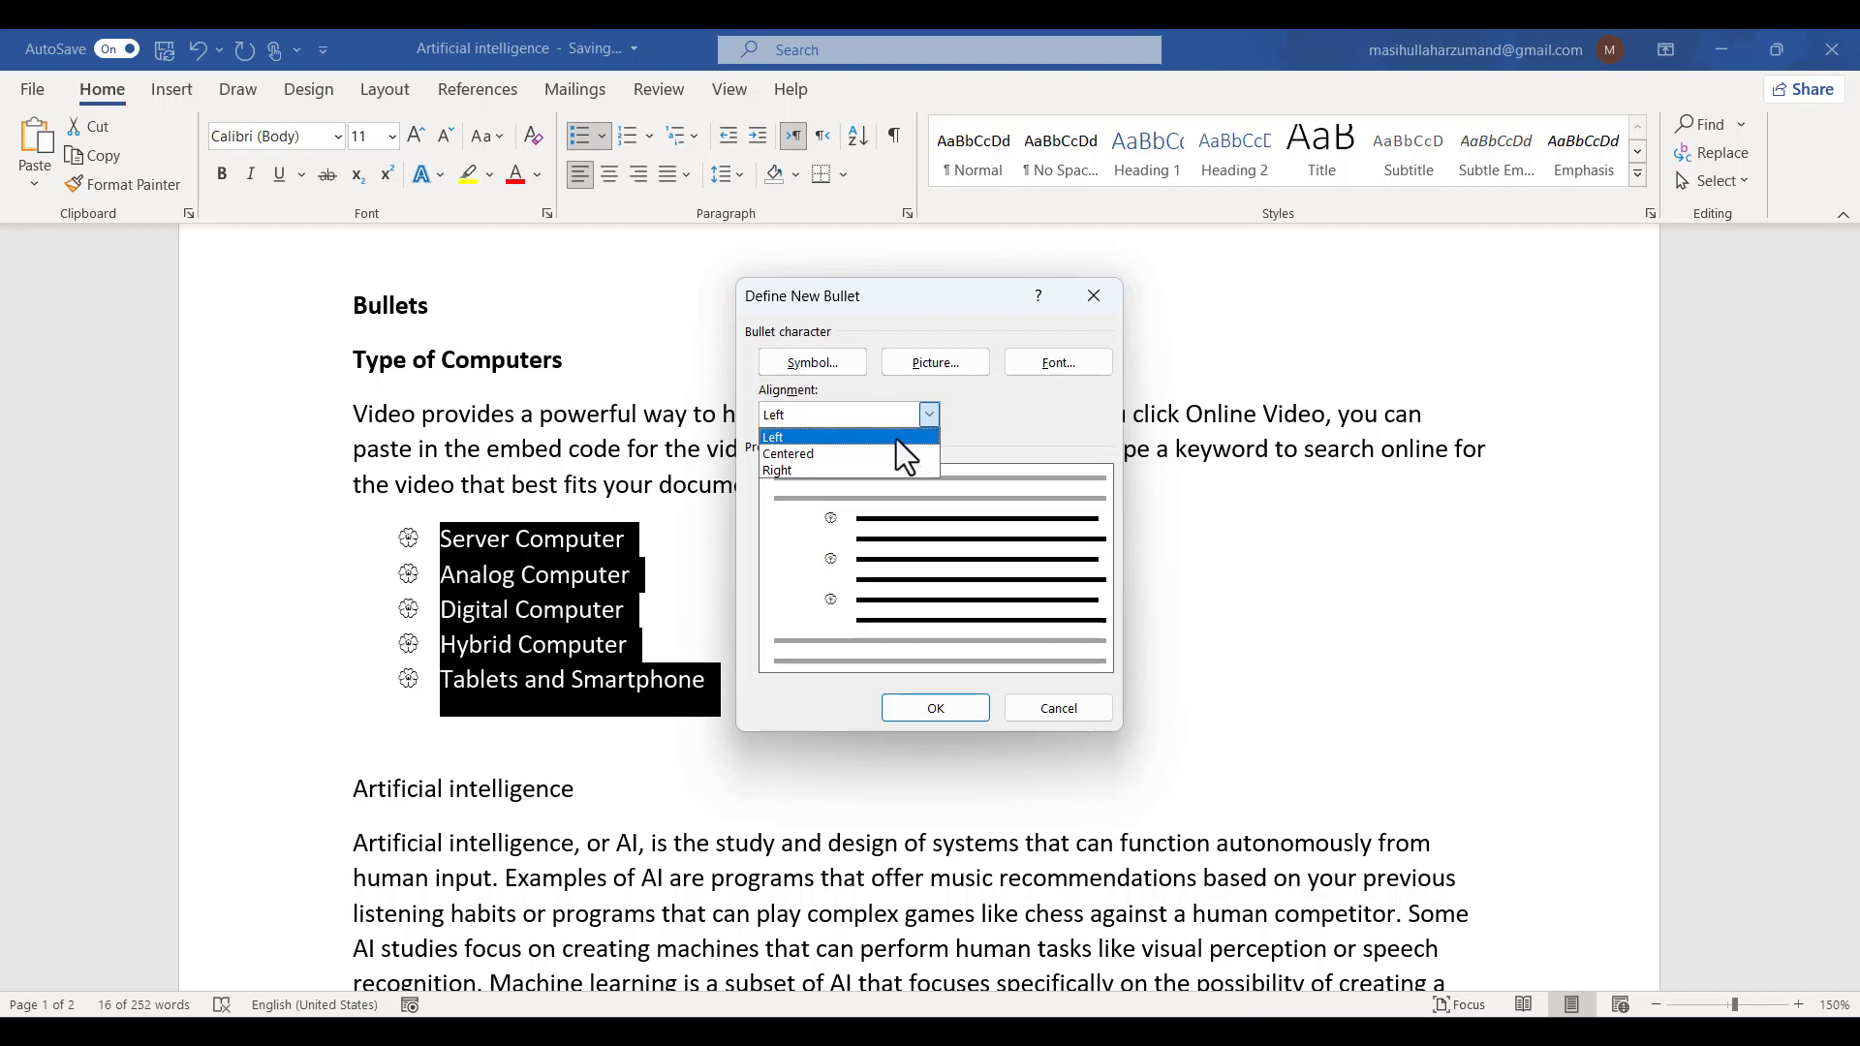
{"action": "left_click", "coordinate": [897, 439]}
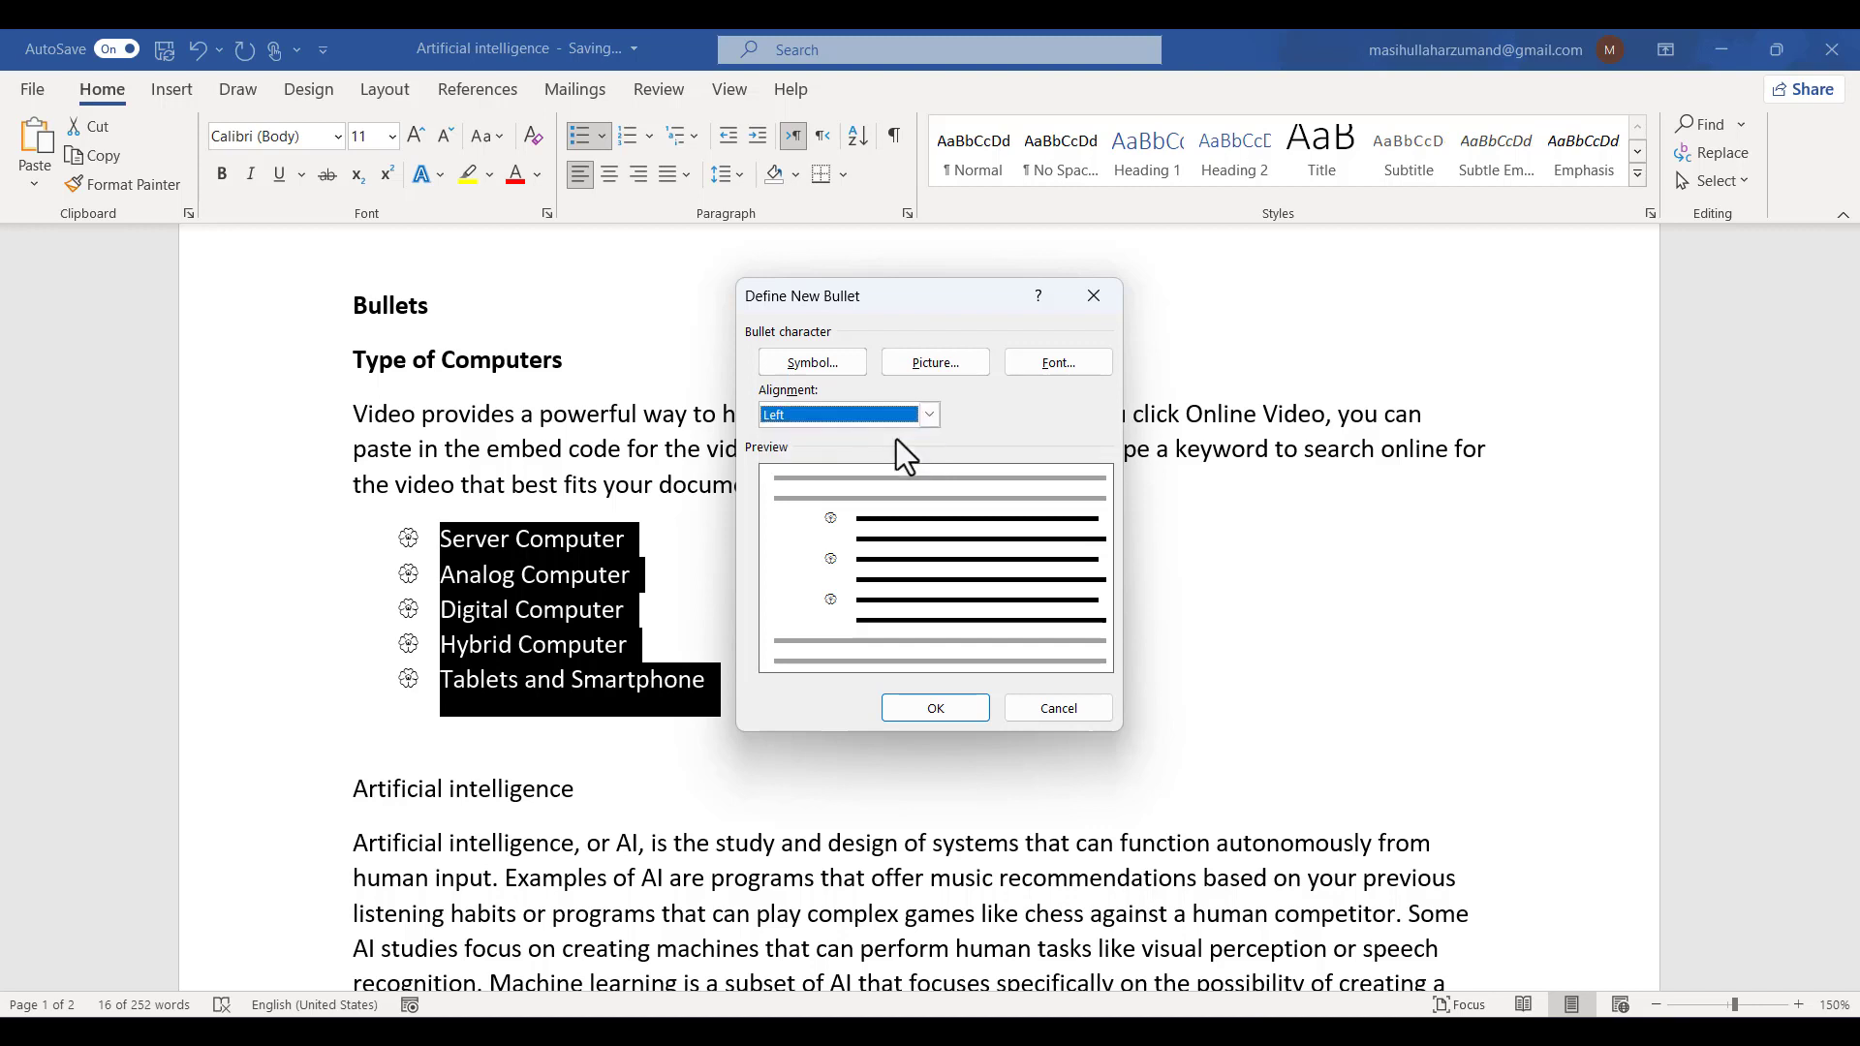
{"action": "left_click", "coordinate": [800, 412]}
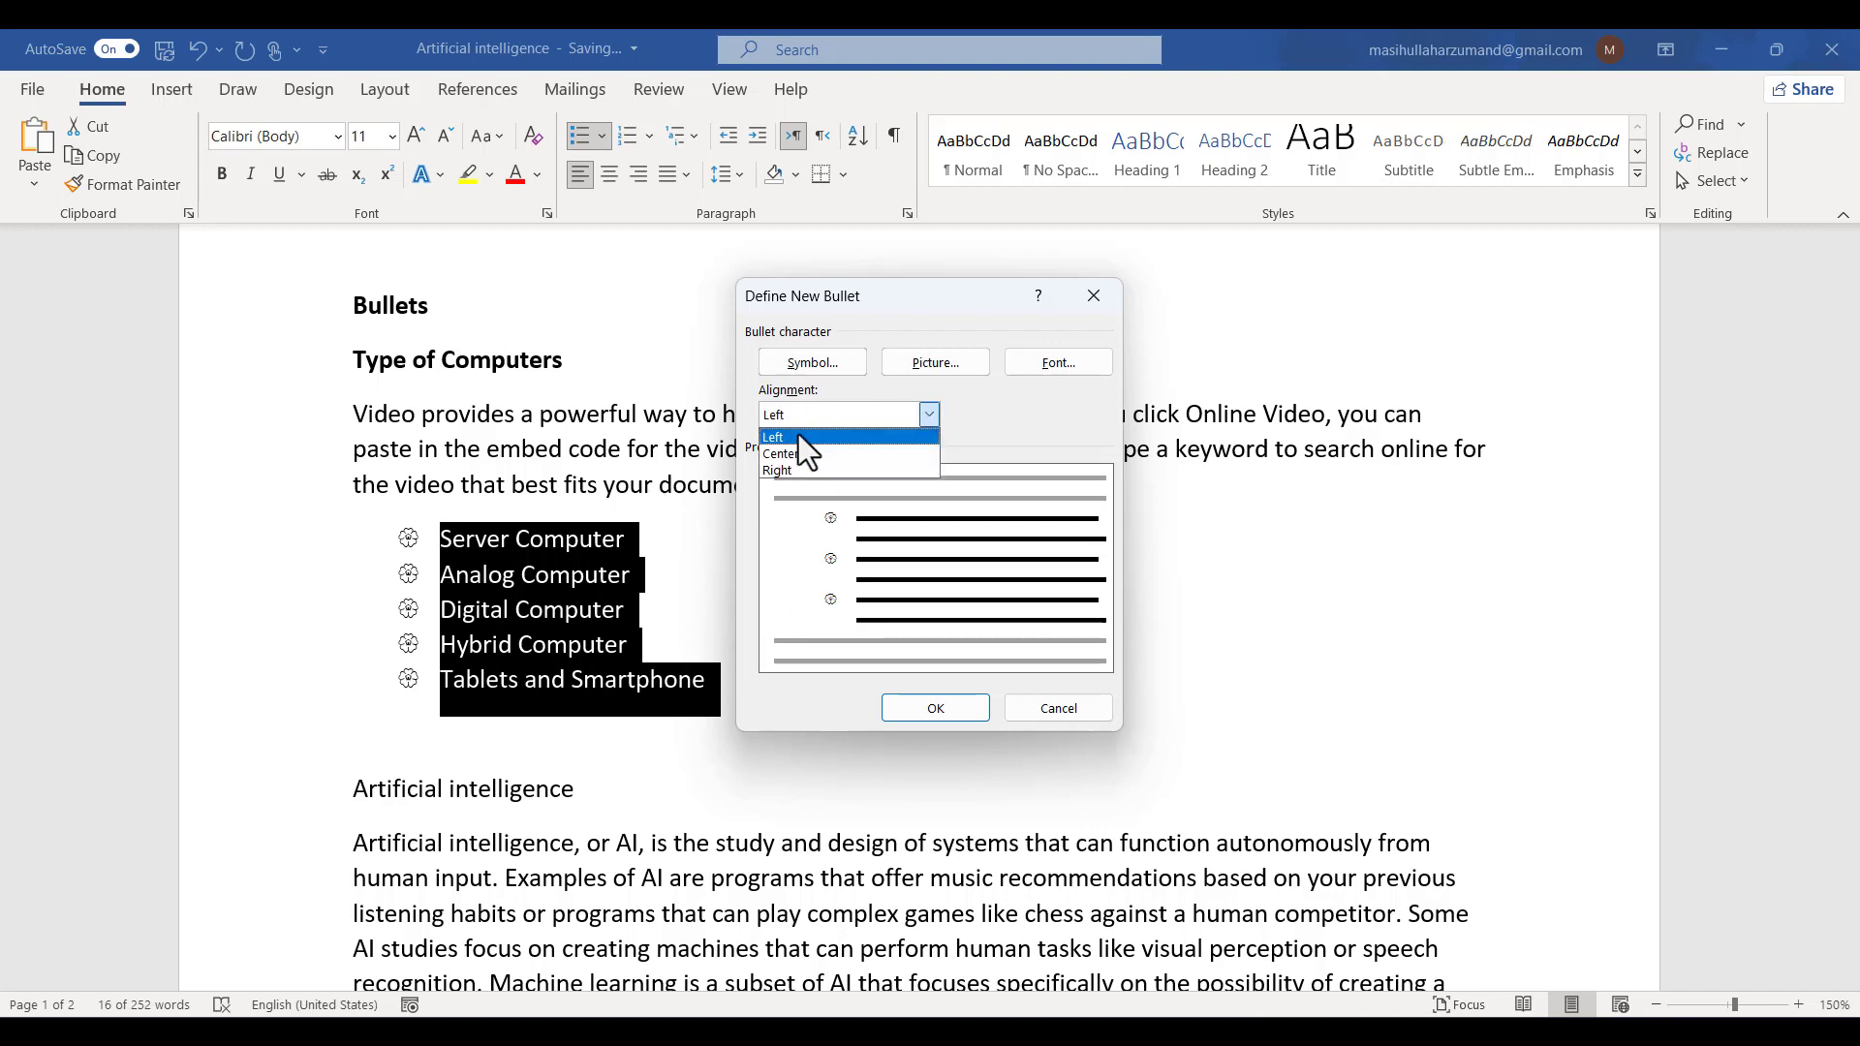
{"action": "left_click", "coordinate": [798, 452]}
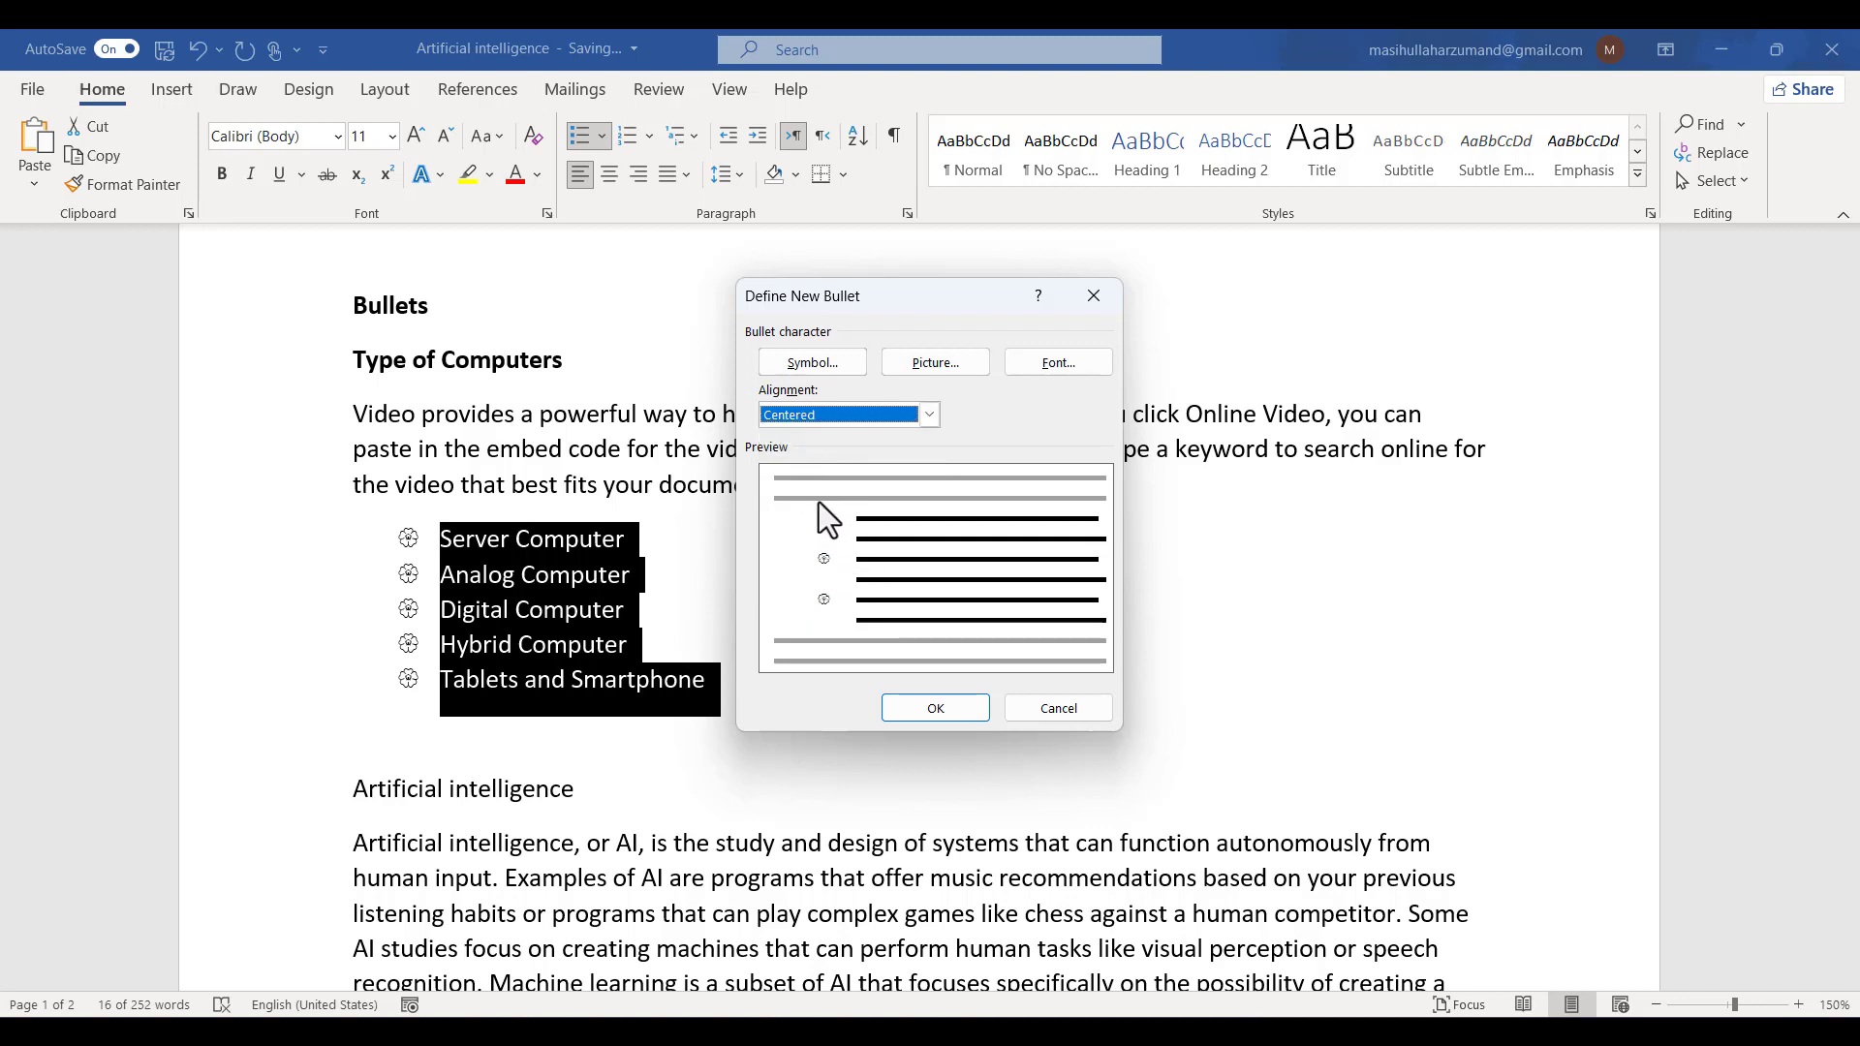
{"action": "left_click", "coordinate": [878, 425]}
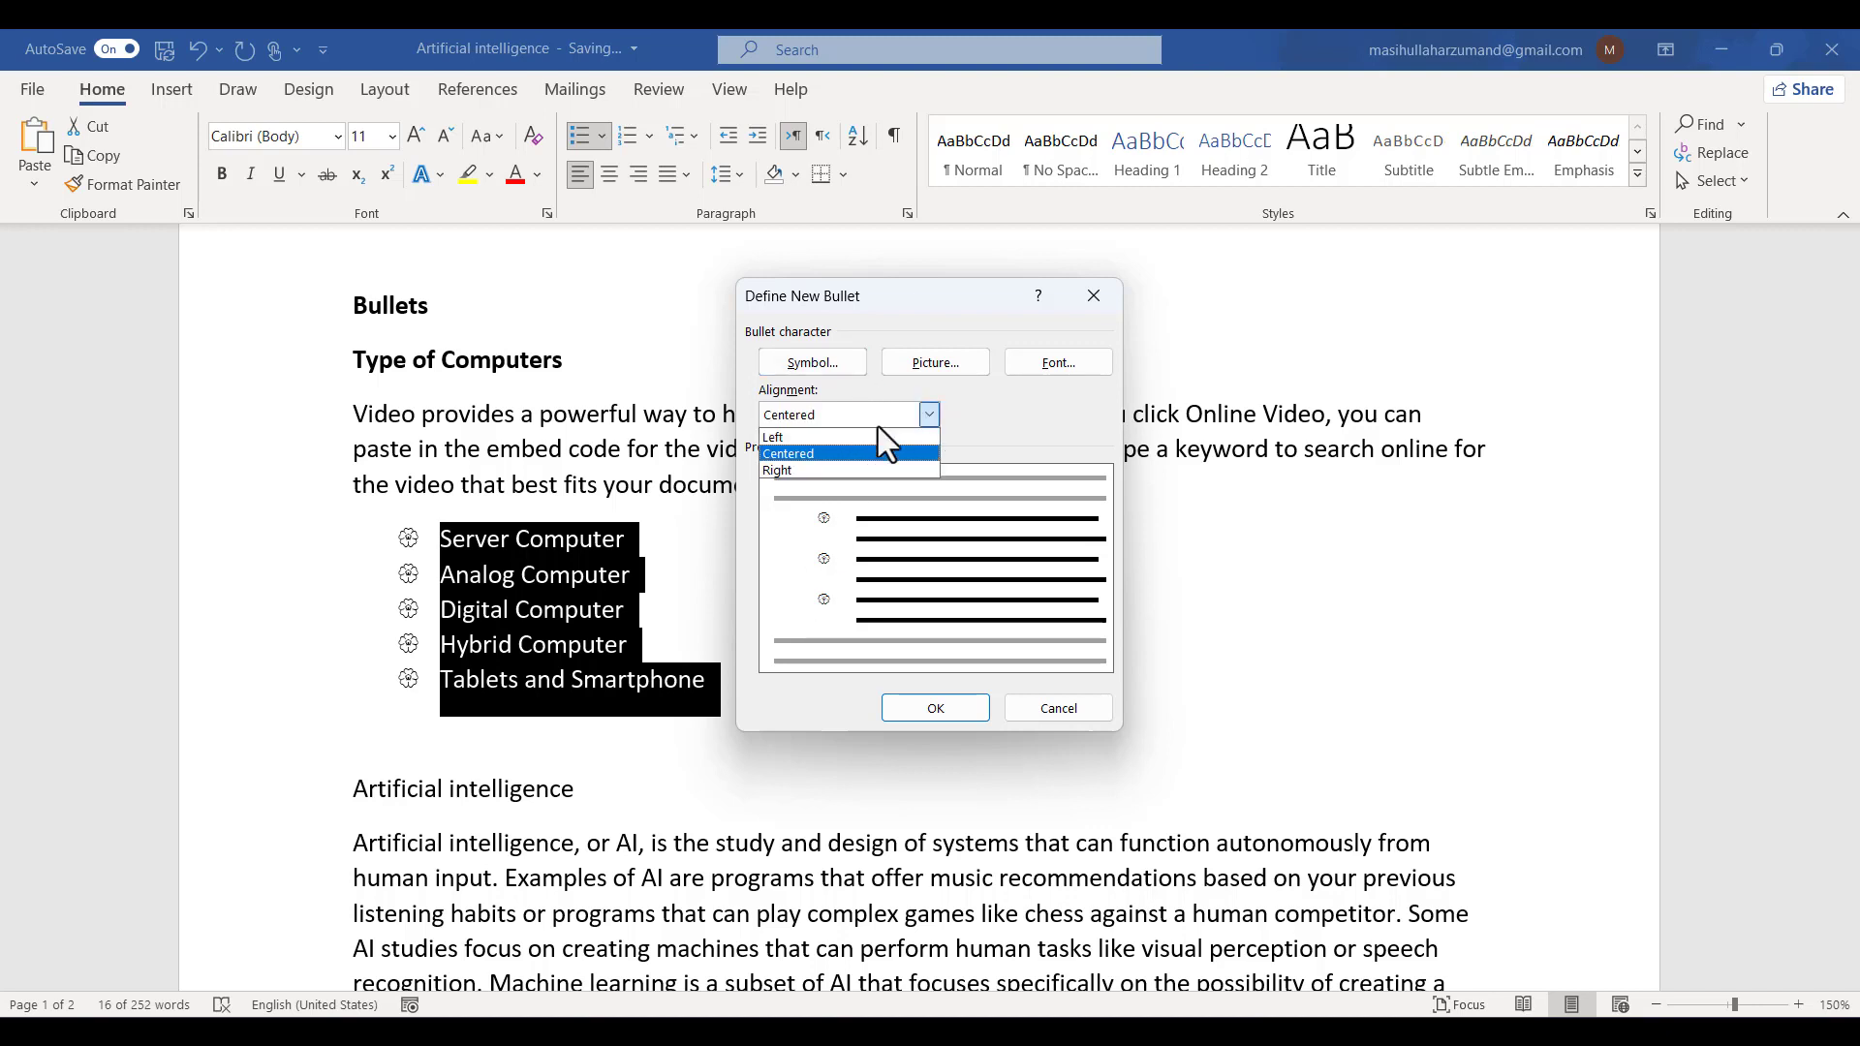
{"action": "left_click", "coordinate": [870, 480]}
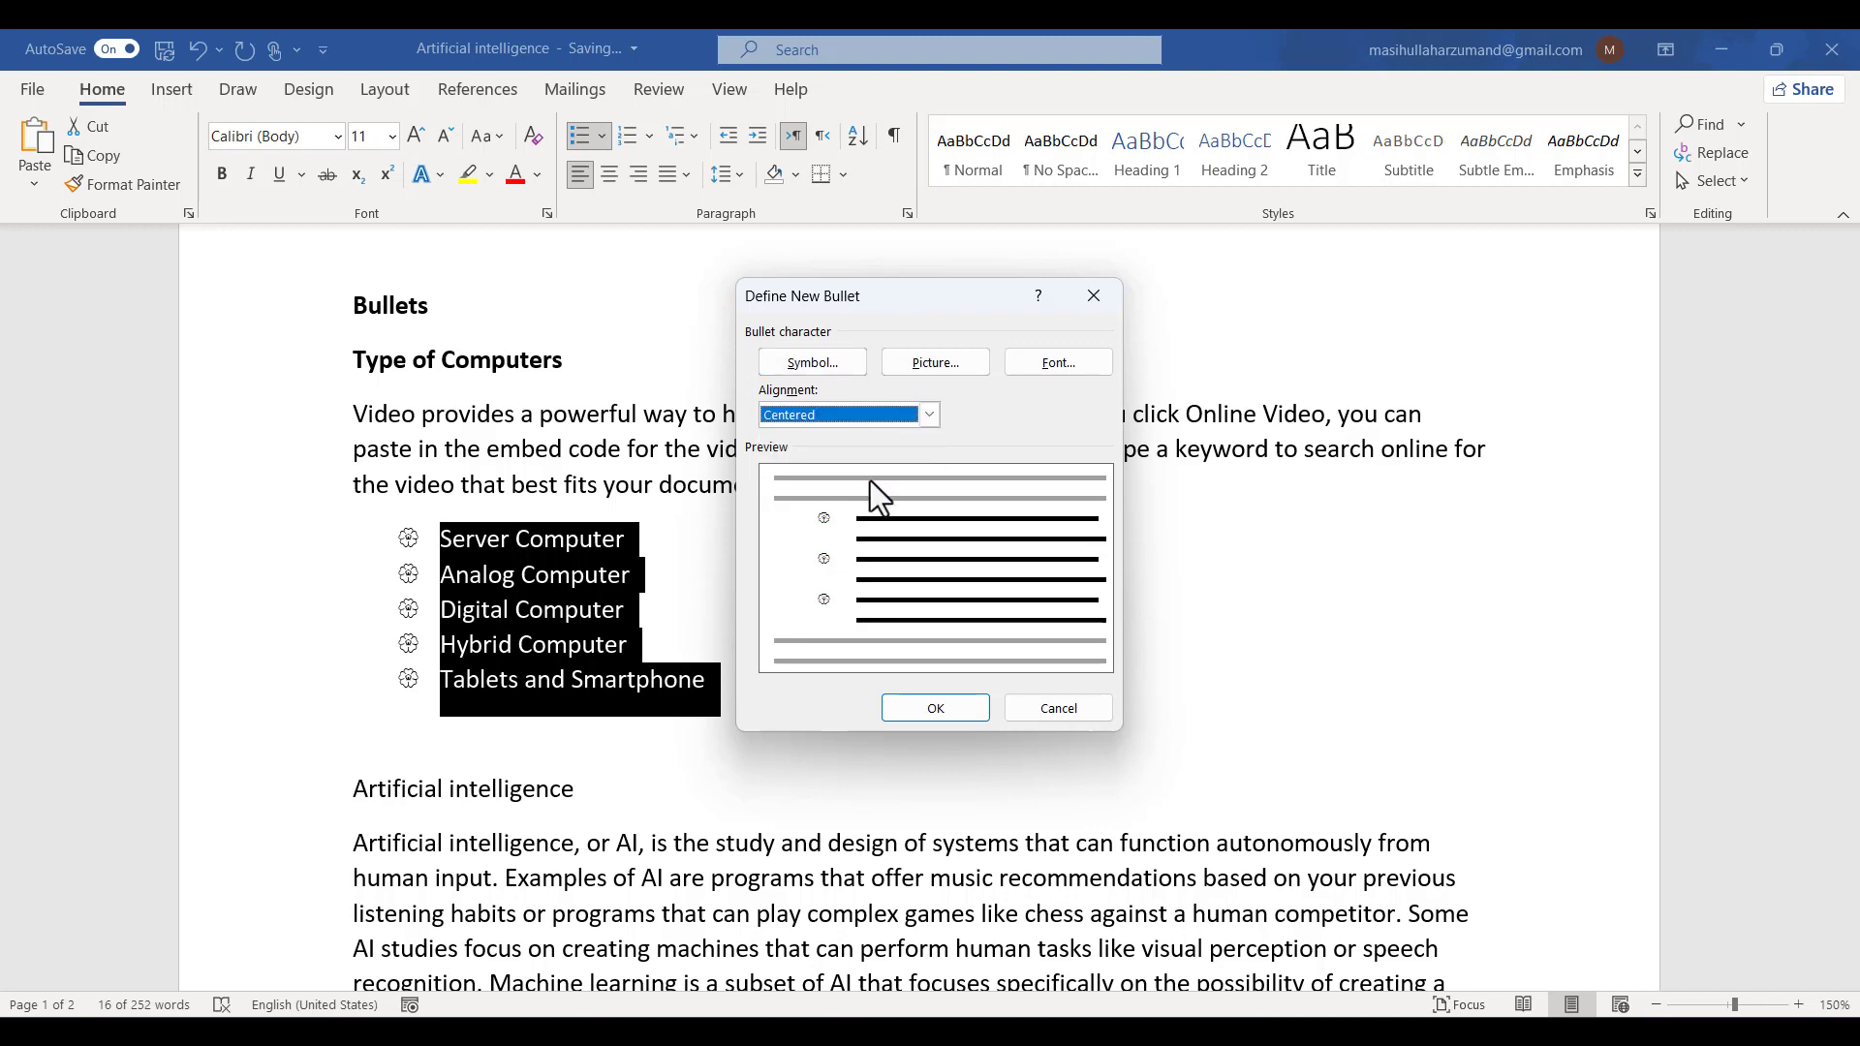
{"action": "left_click", "coordinate": [820, 427]}
{"action": "left_click", "coordinate": [815, 472]}
- Choose the Finalest picture from the Graphic Design (E:) drive, working offline, as the bullet and apply it to the list
{"action": "left_click", "coordinate": [954, 369]}
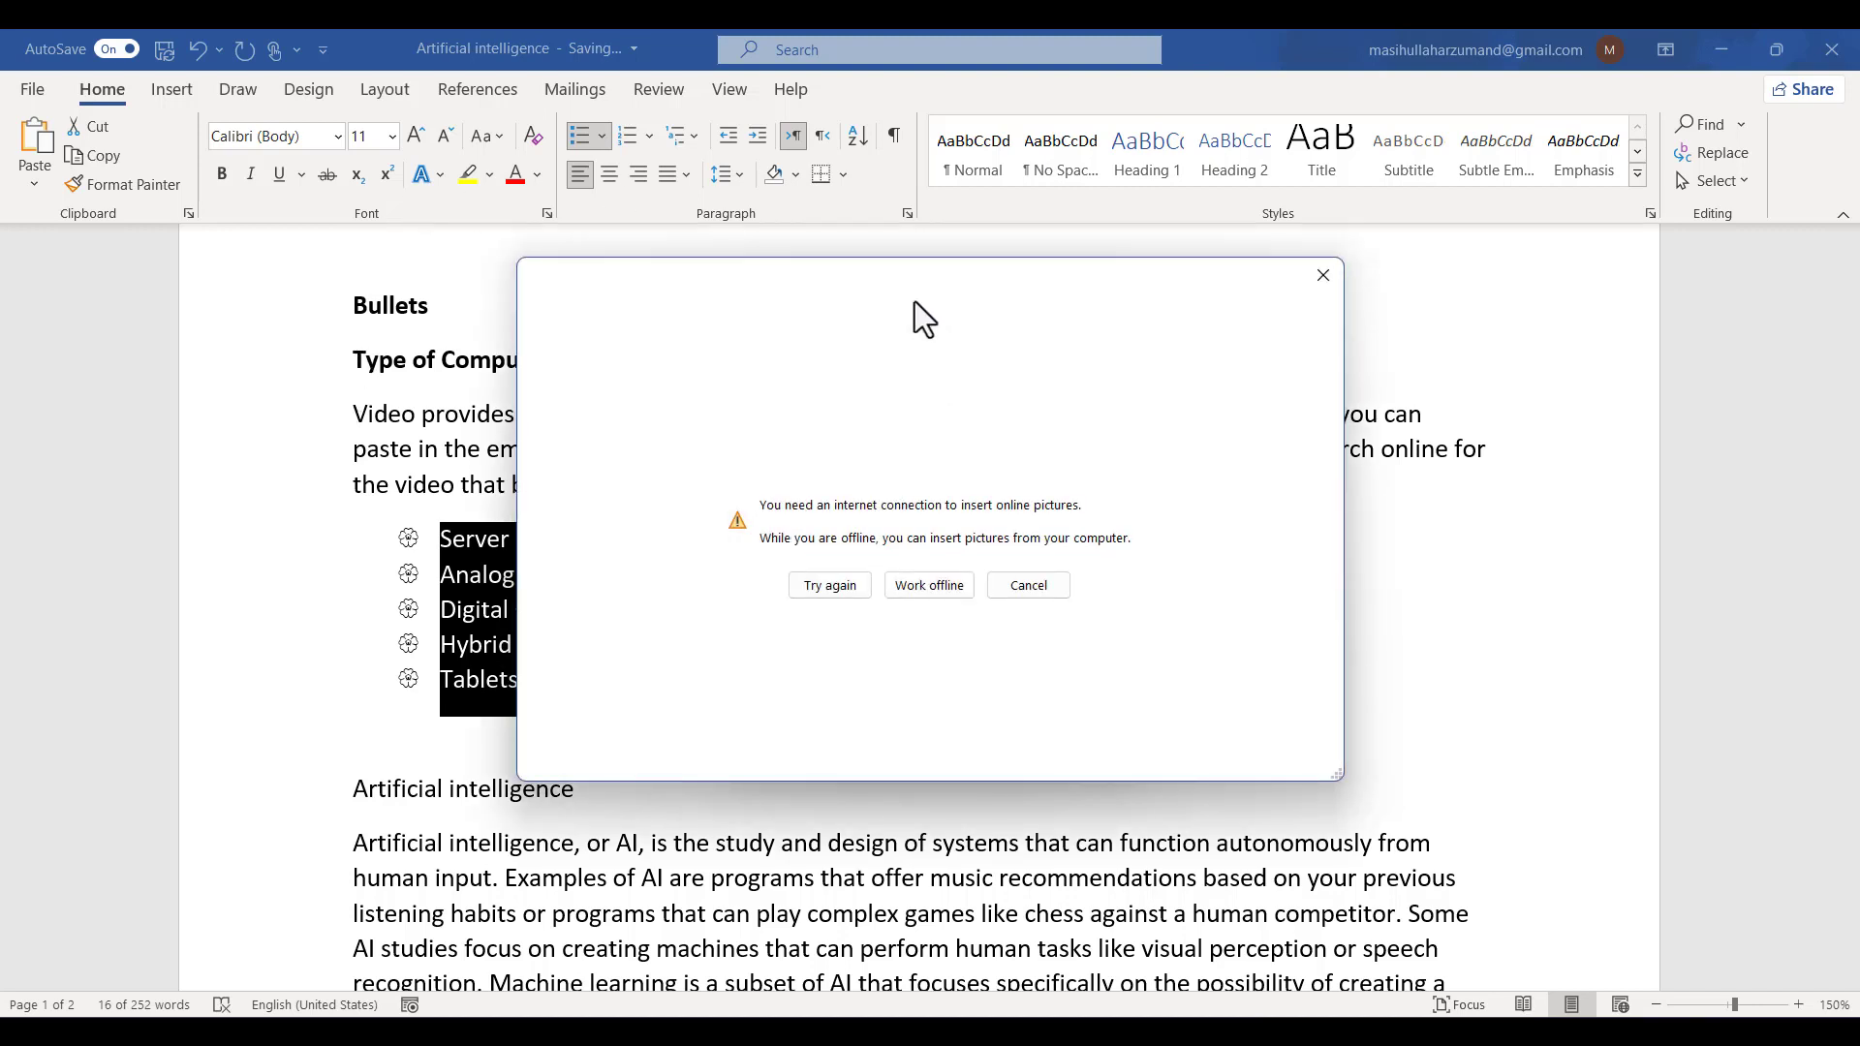
{"action": "left_click_drag", "start_coordinate": [910, 272], "coordinate": [1071, 393]}
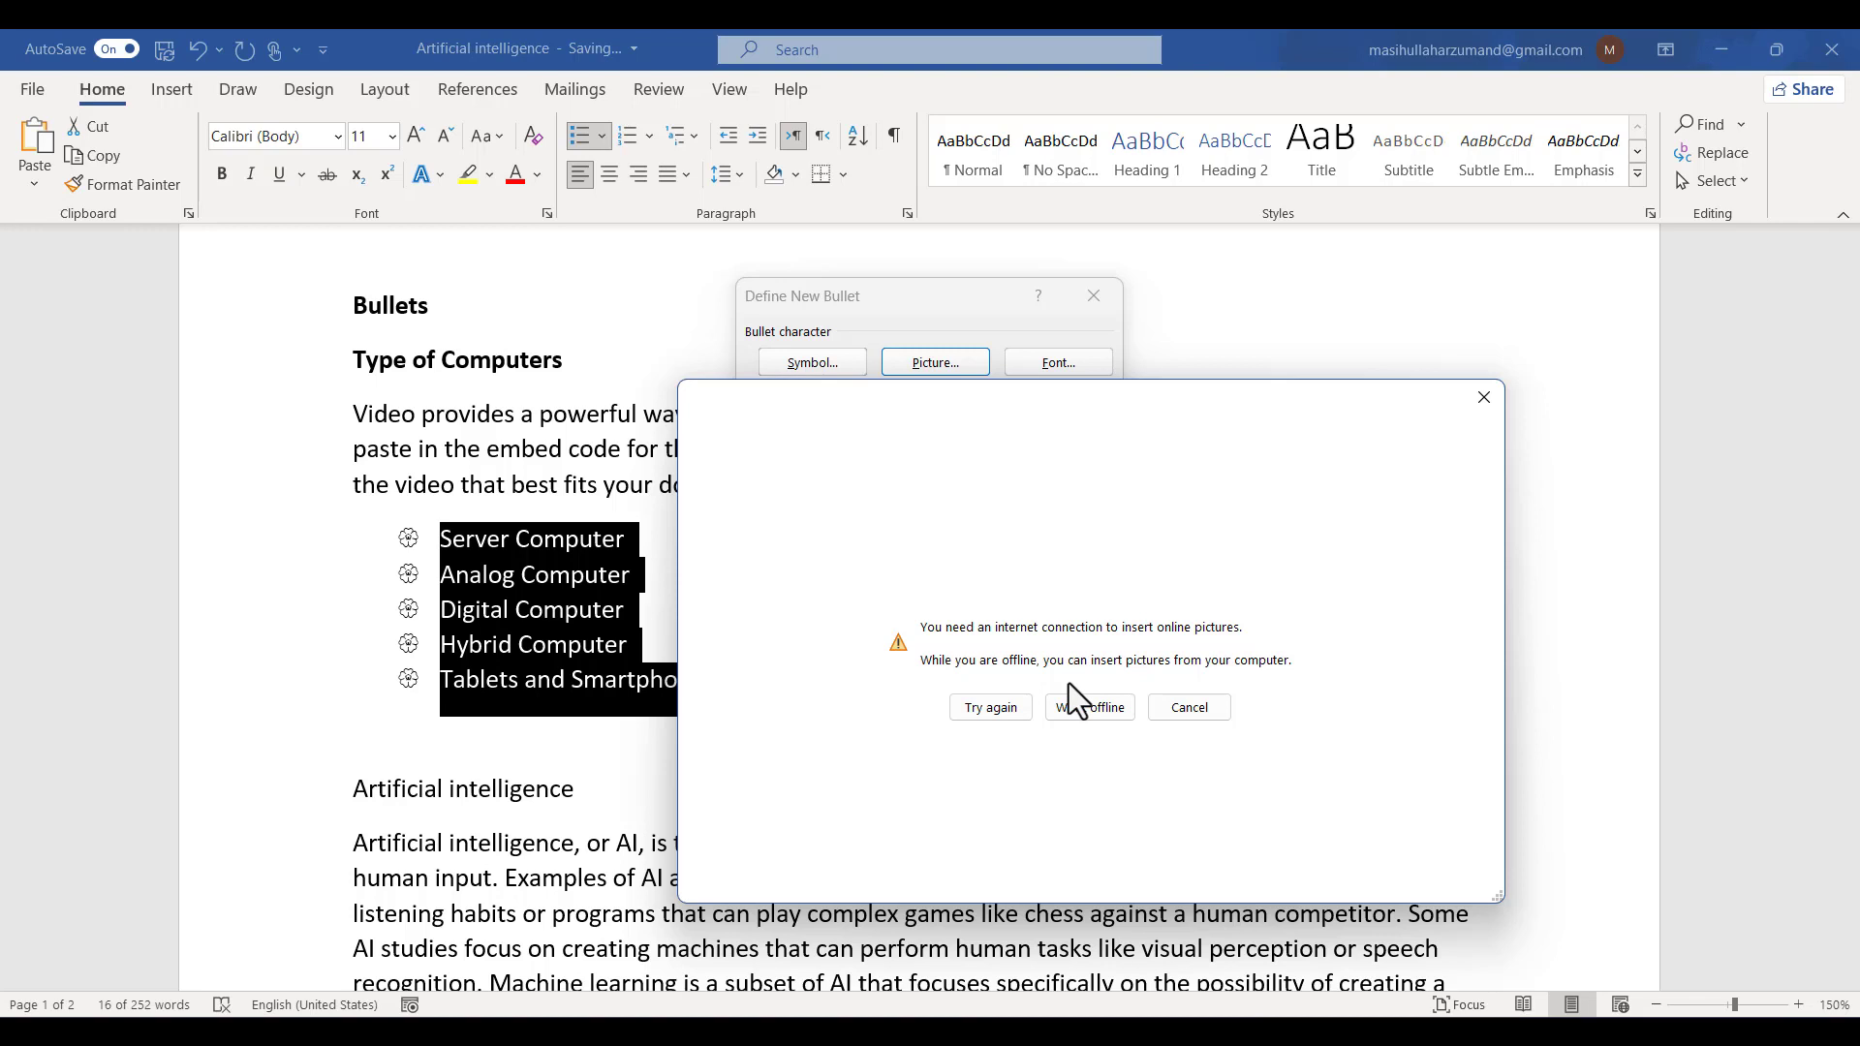
{"action": "left_click", "coordinate": [1090, 708]}
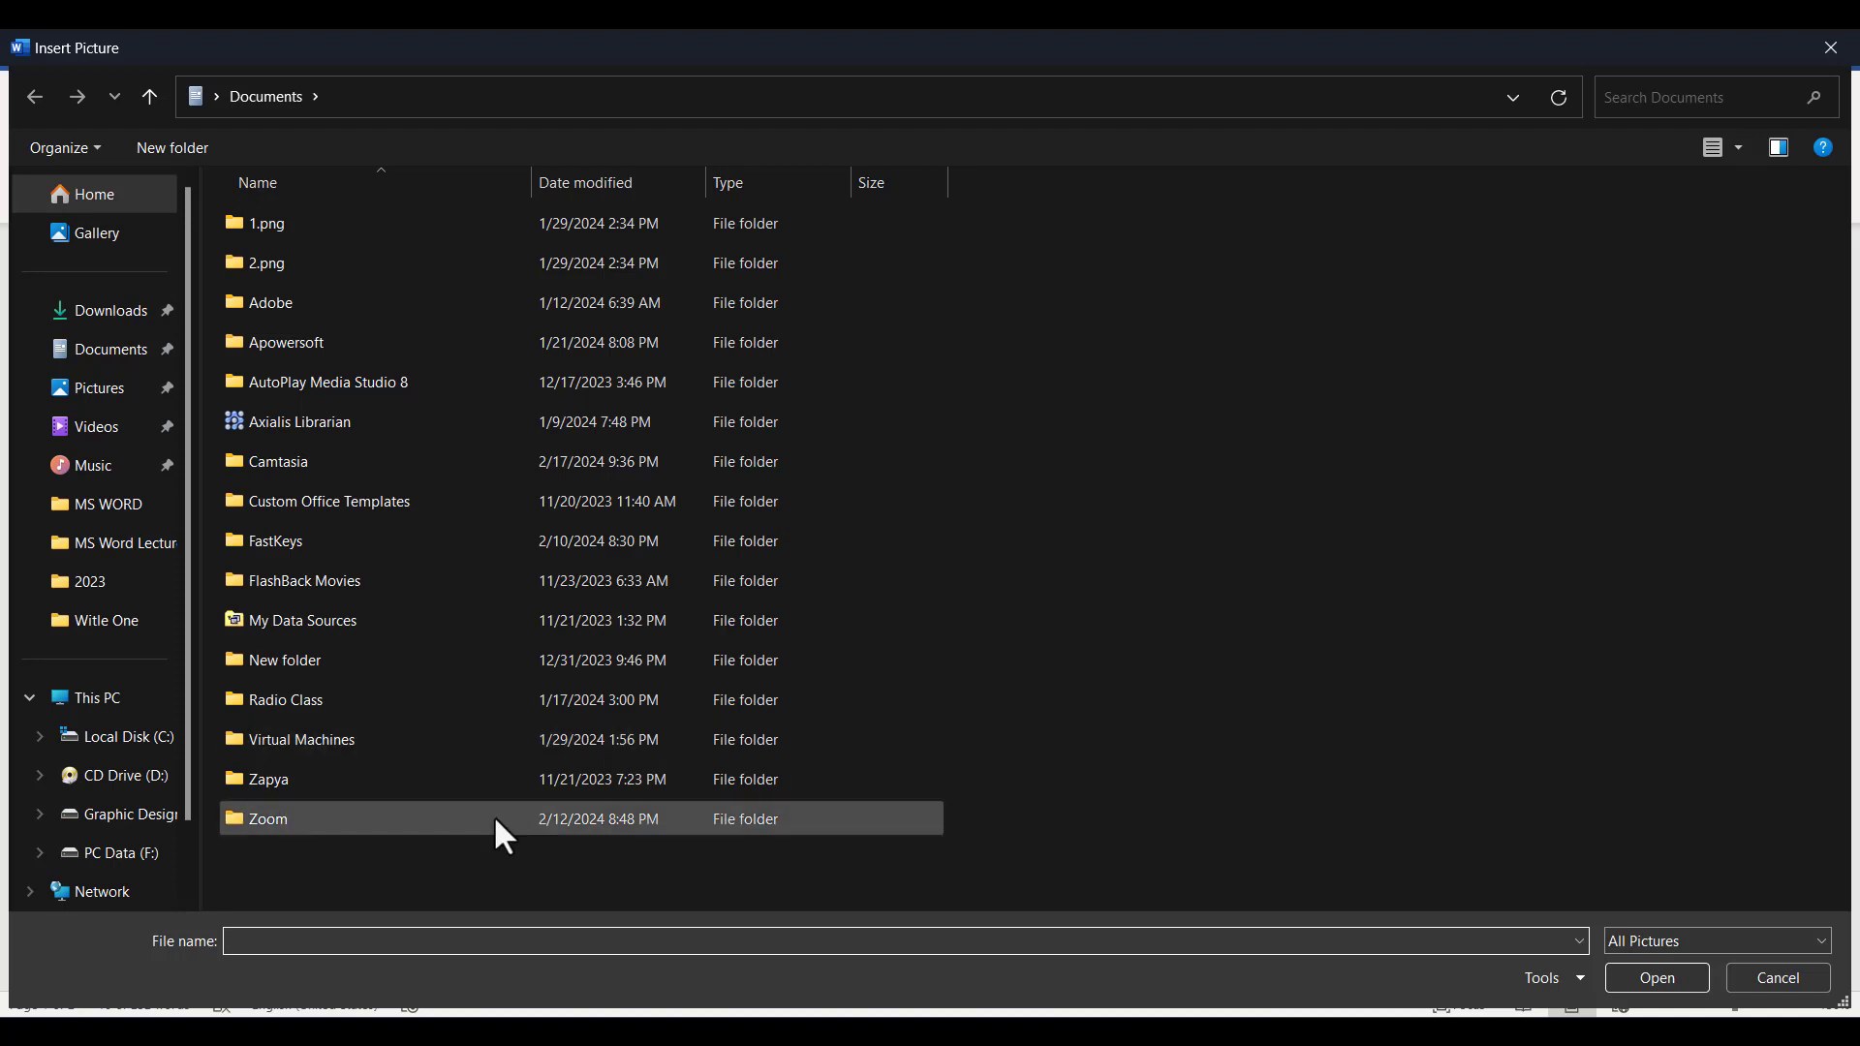
{"action": "left_click", "coordinate": [130, 823]}
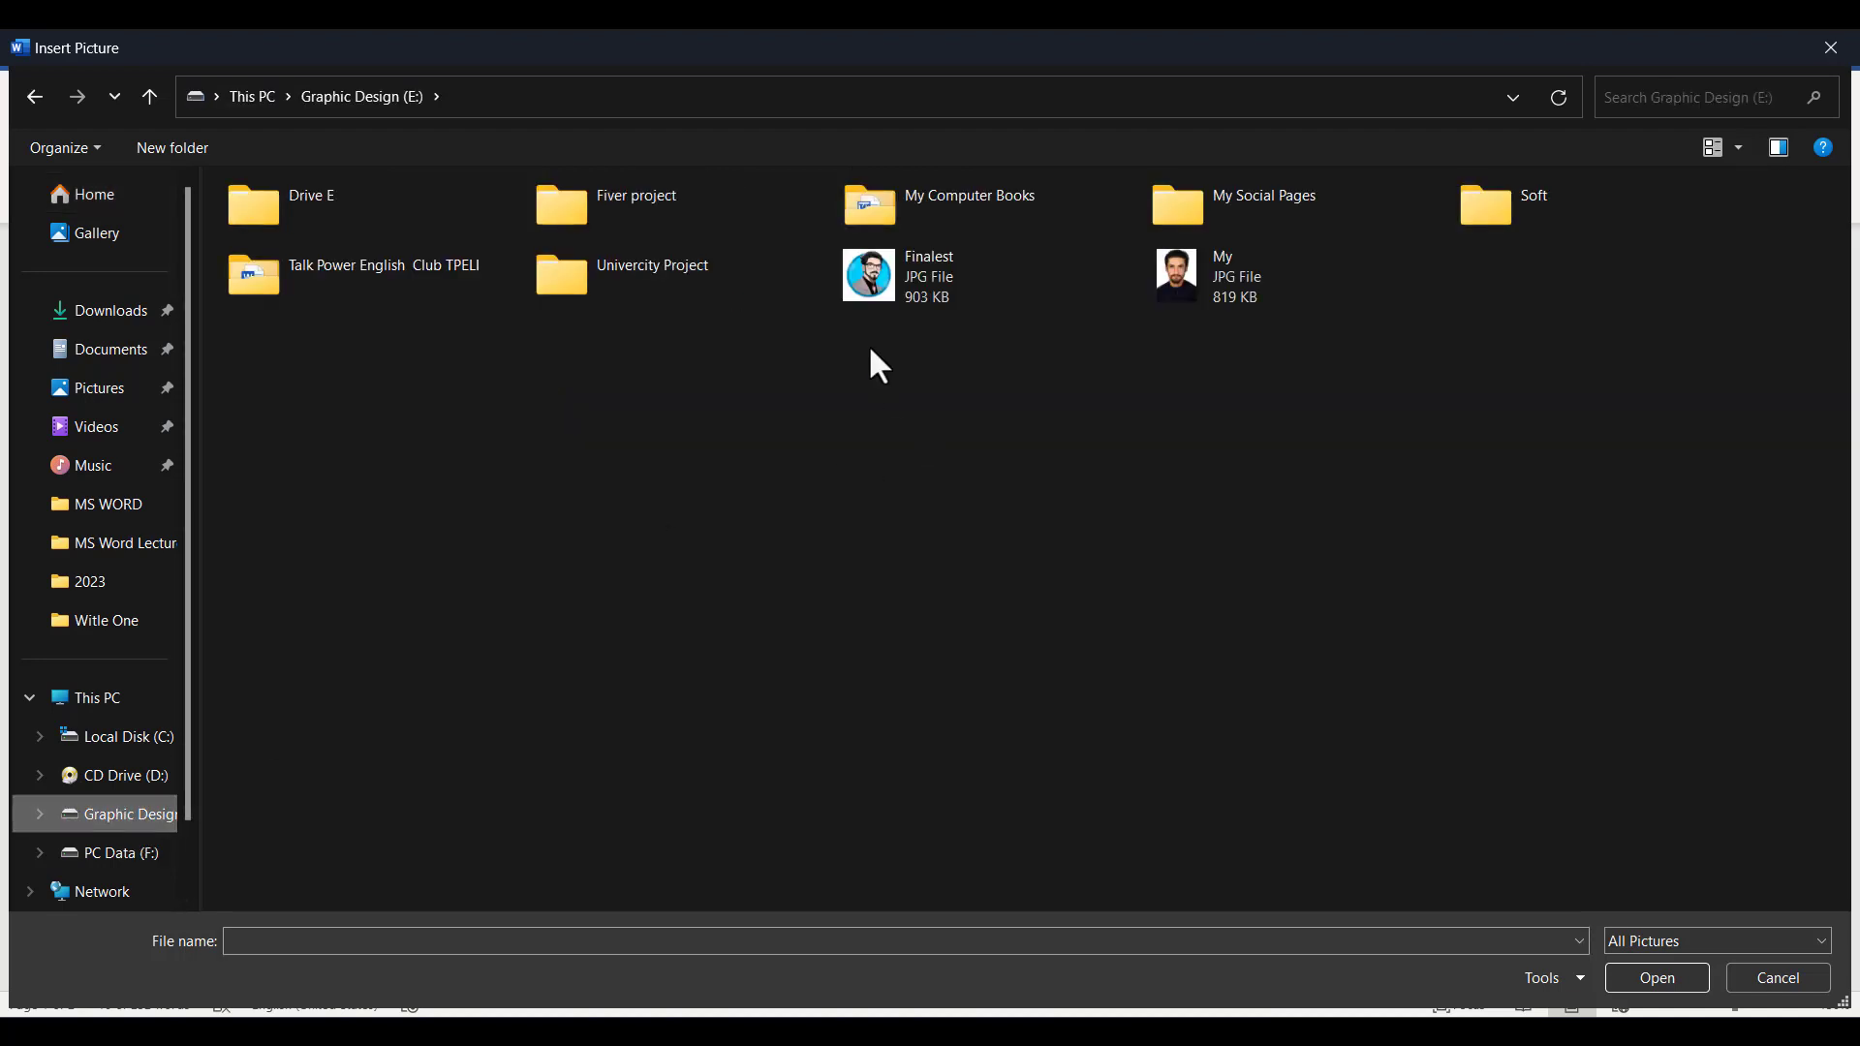
{"action": "left_click", "coordinate": [855, 283]}
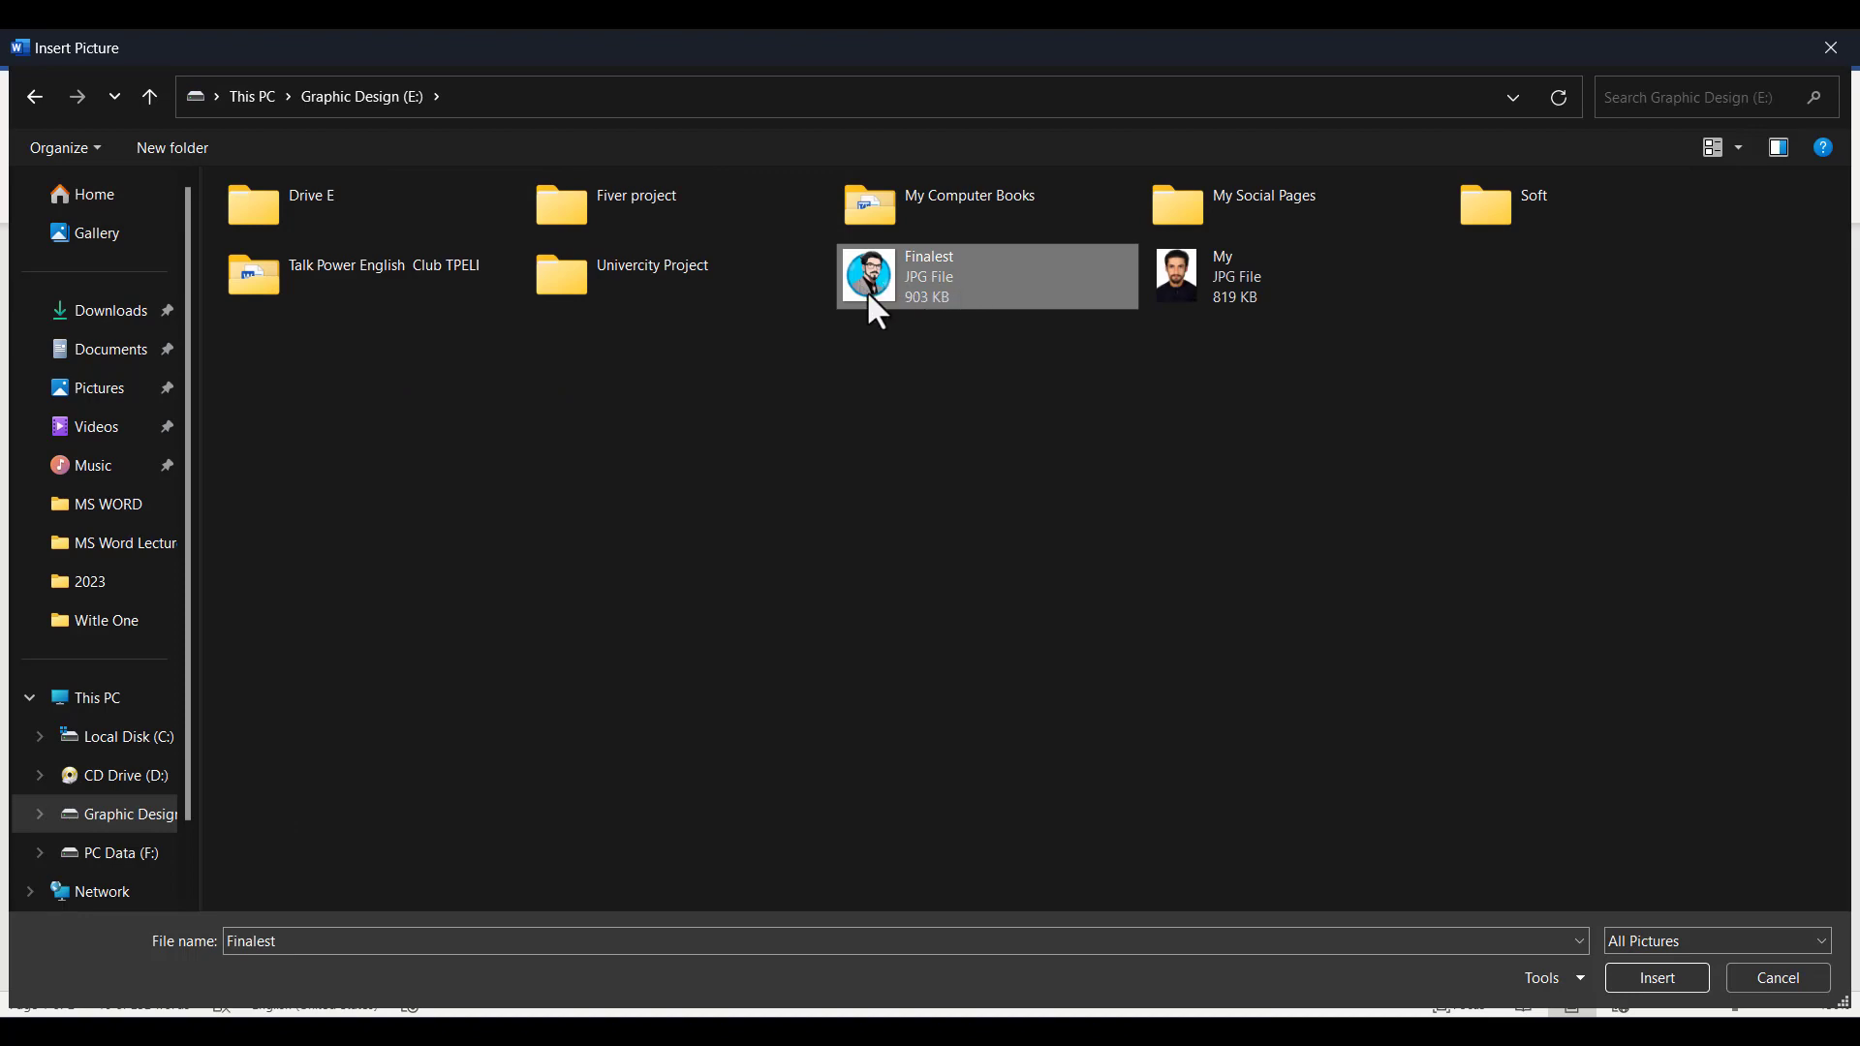
{"action": "double_click", "coordinate": [869, 296]}
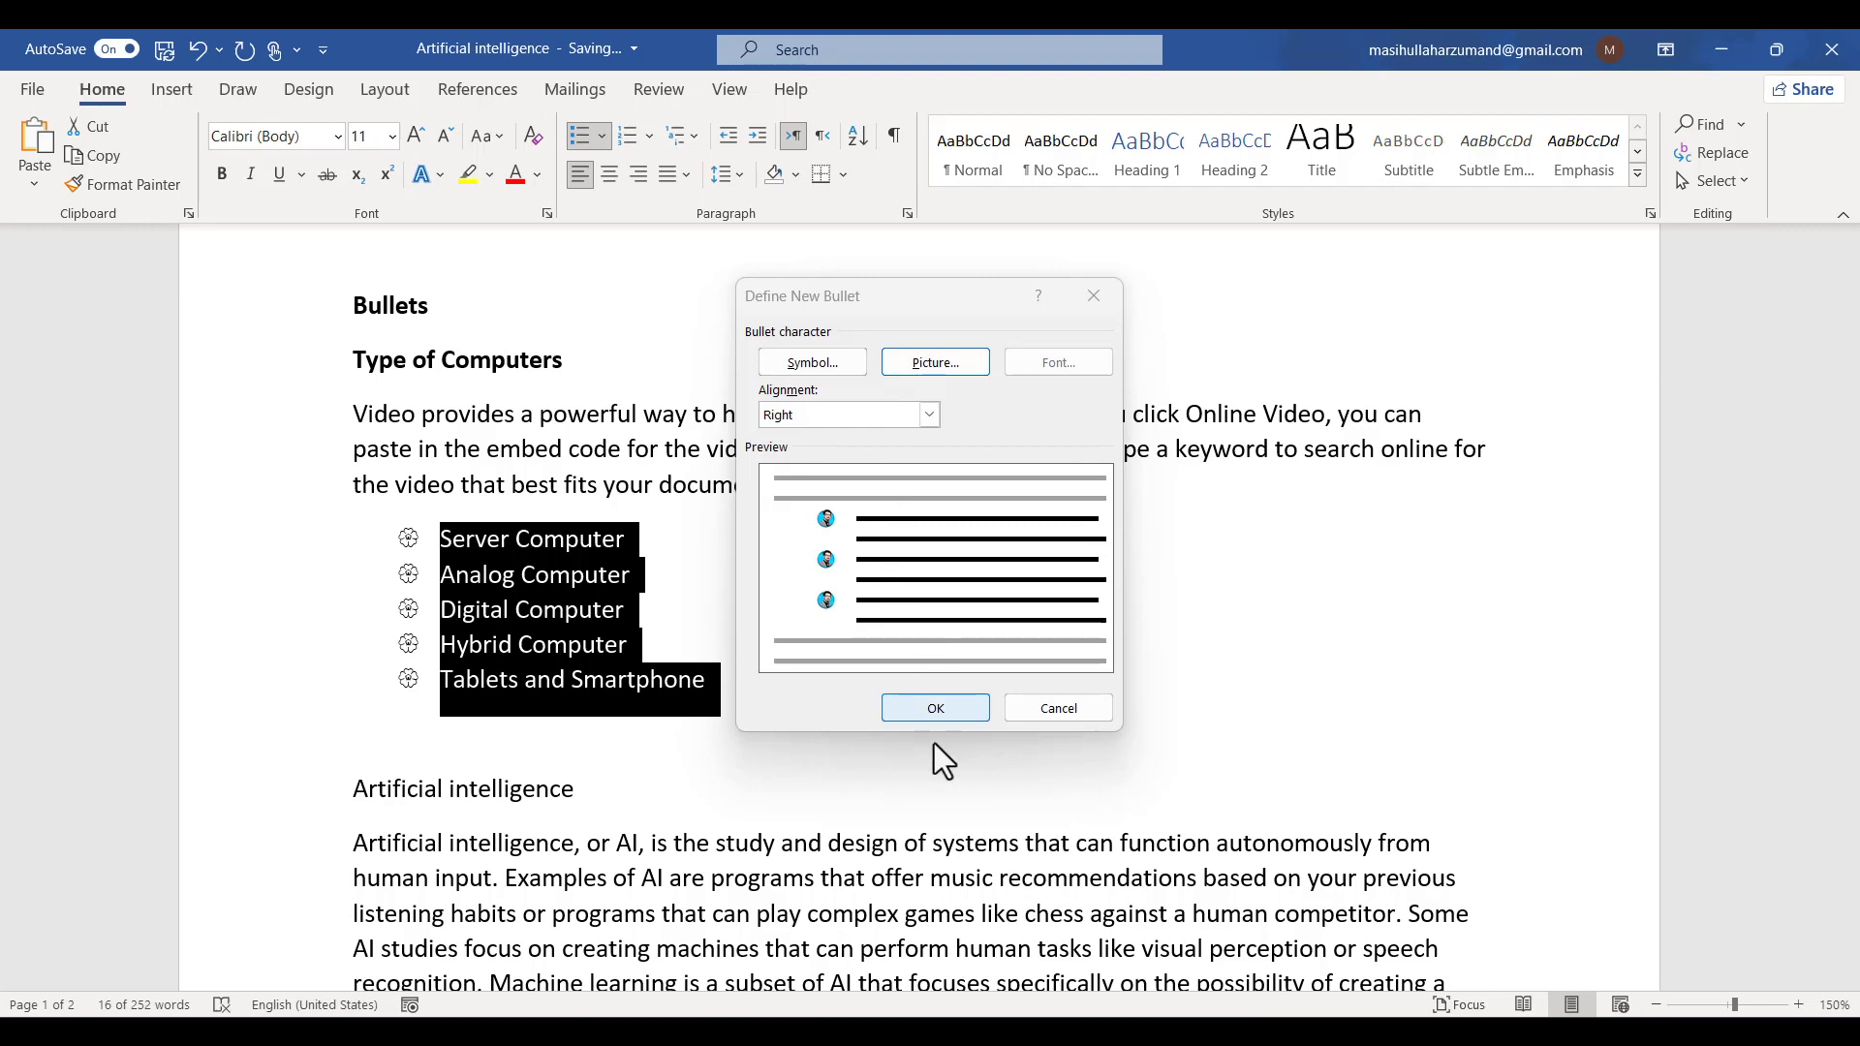
{"action": "left_click", "coordinate": [921, 700]}
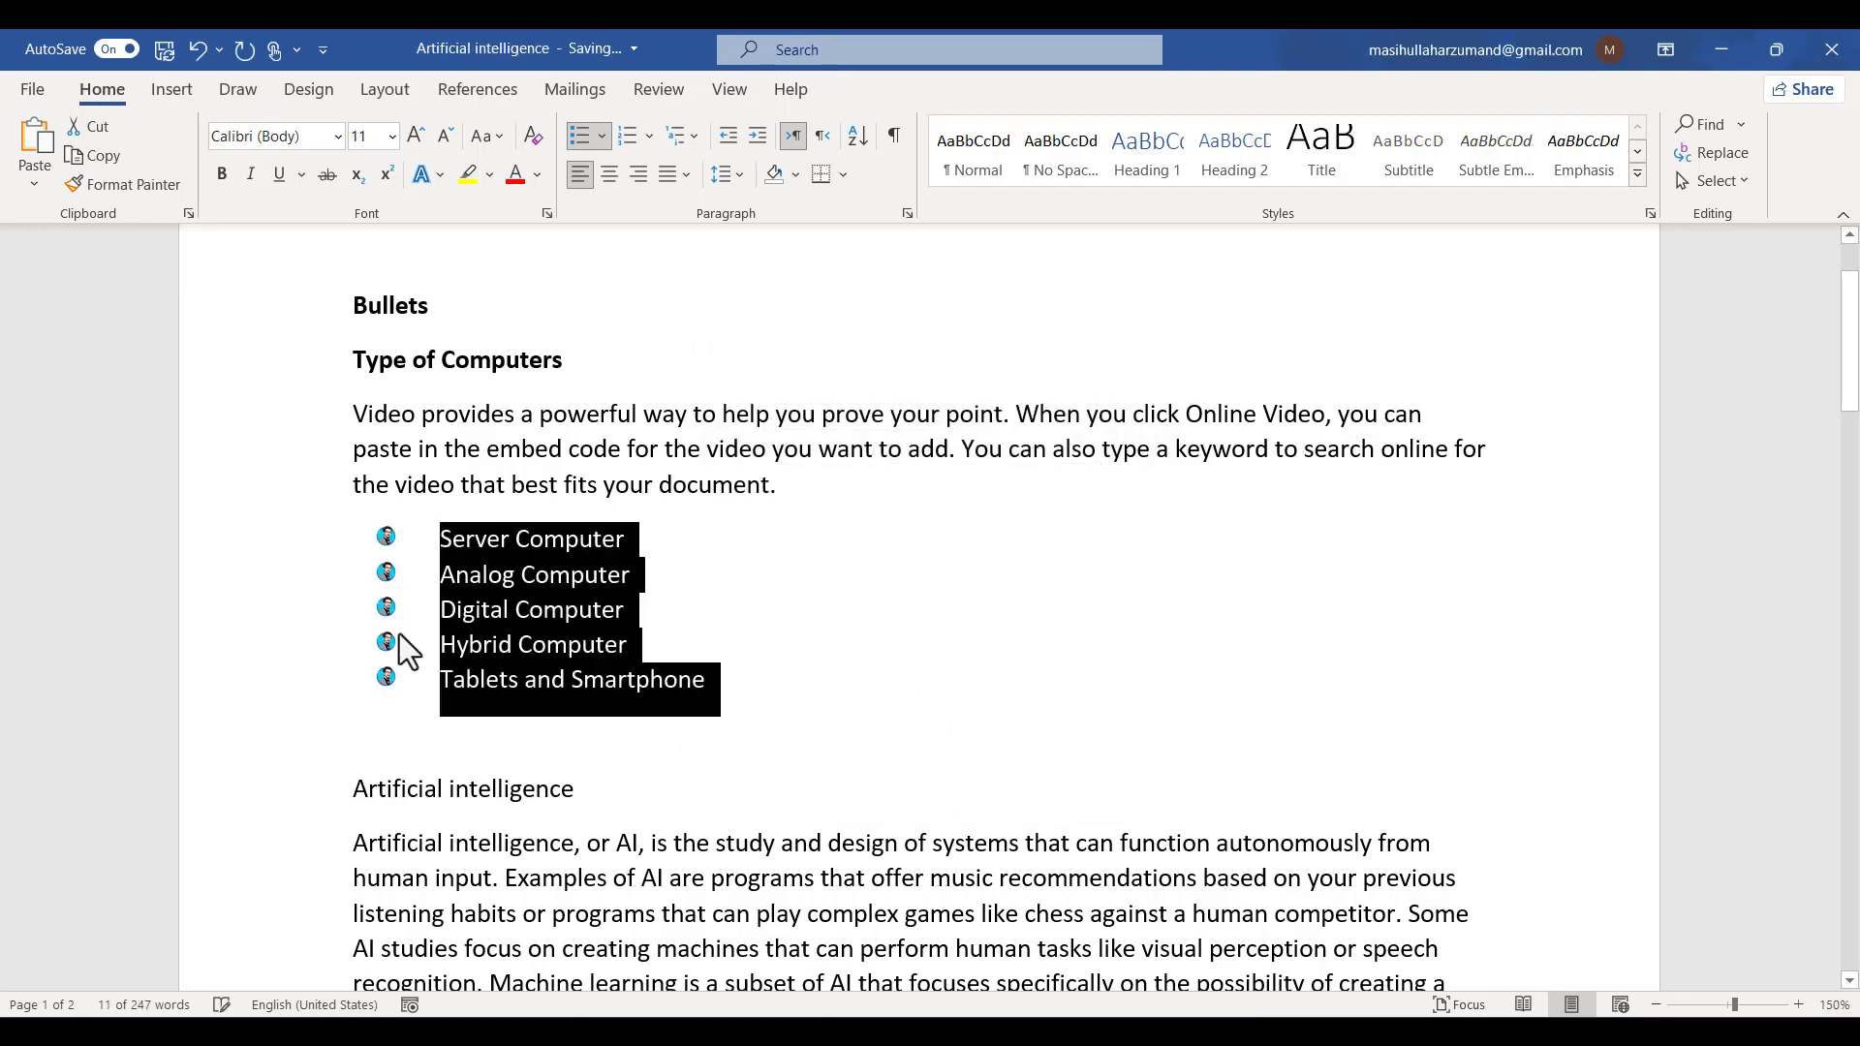
- Add a new list item PDA after Hybrid Computer
{"action": "scroll", "coordinate": [399, 634], "scroll_direction": "up", "scroll_amount": 20}
{"action": "scroll", "coordinate": [344, 628], "scroll_direction": "left", "scroll_amount": 2}
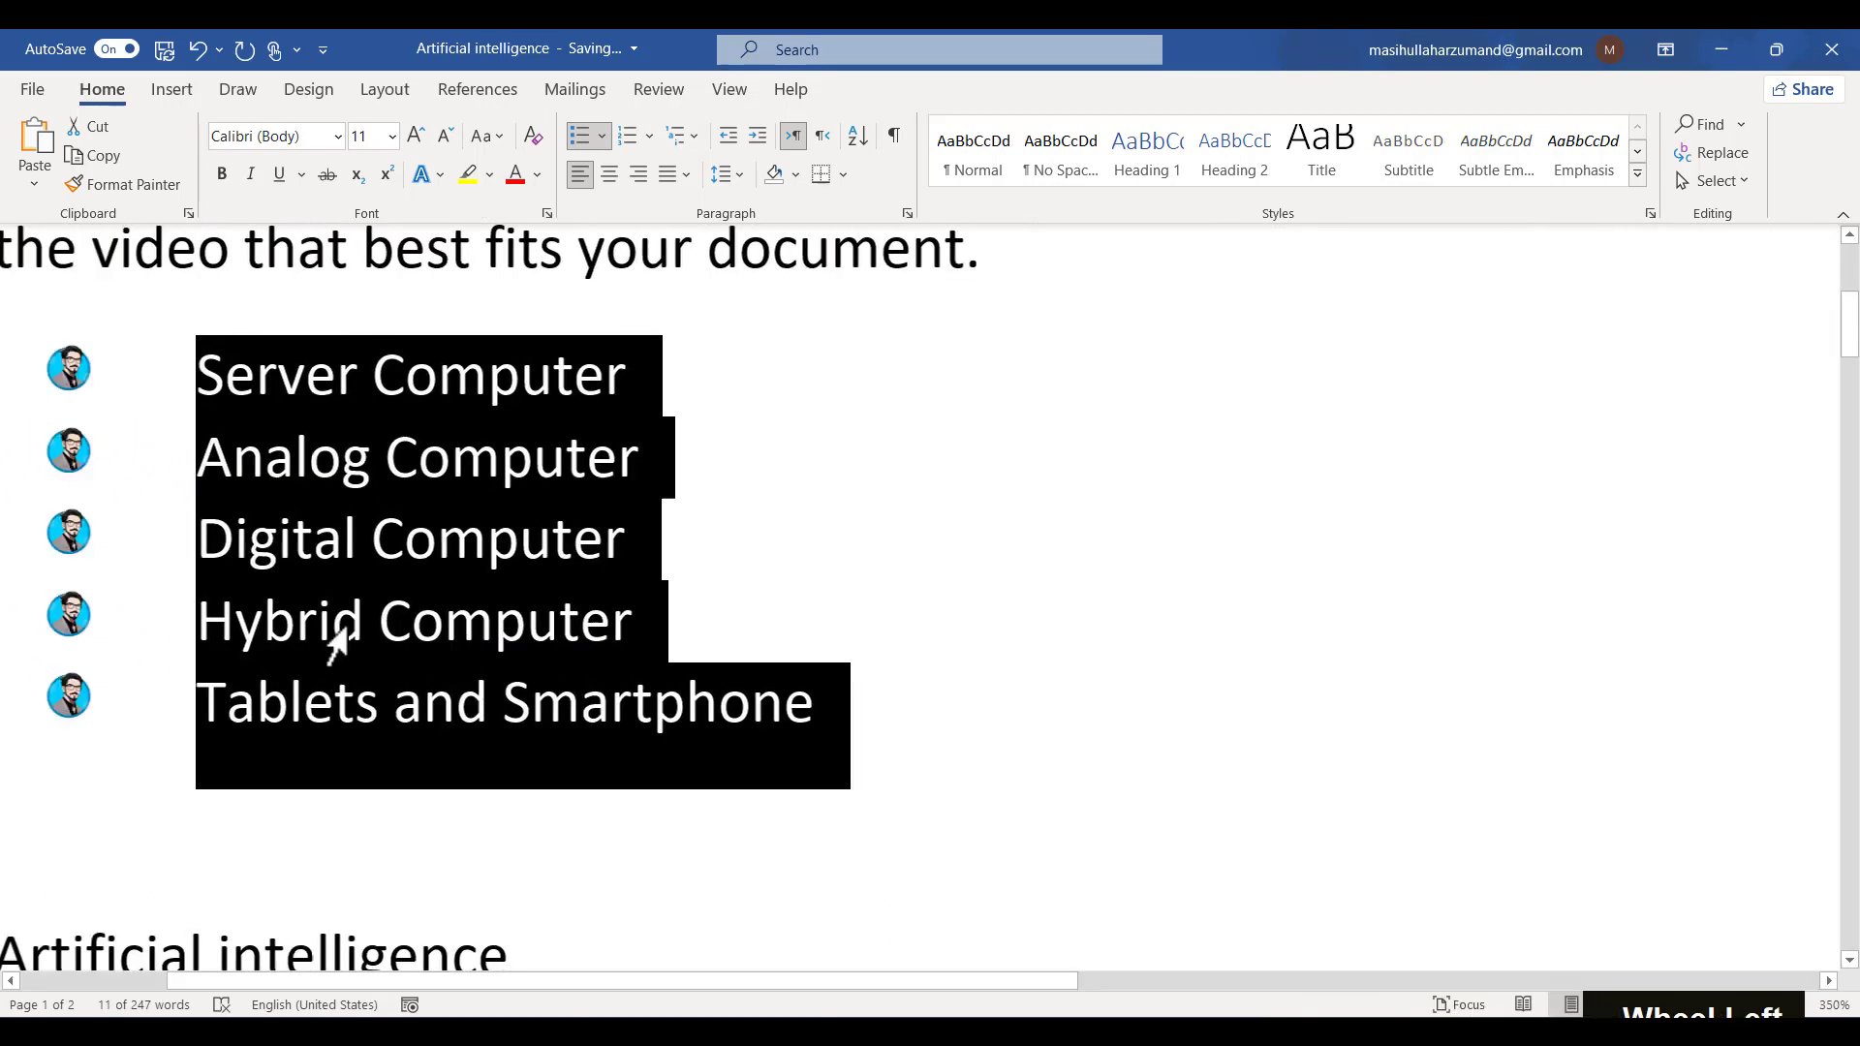
{"action": "scroll", "coordinate": [337, 640], "scroll_direction": "left", "scroll_amount": 2}
{"action": "scroll", "coordinate": [330, 634], "scroll_direction": "up", "scroll_amount": 10}
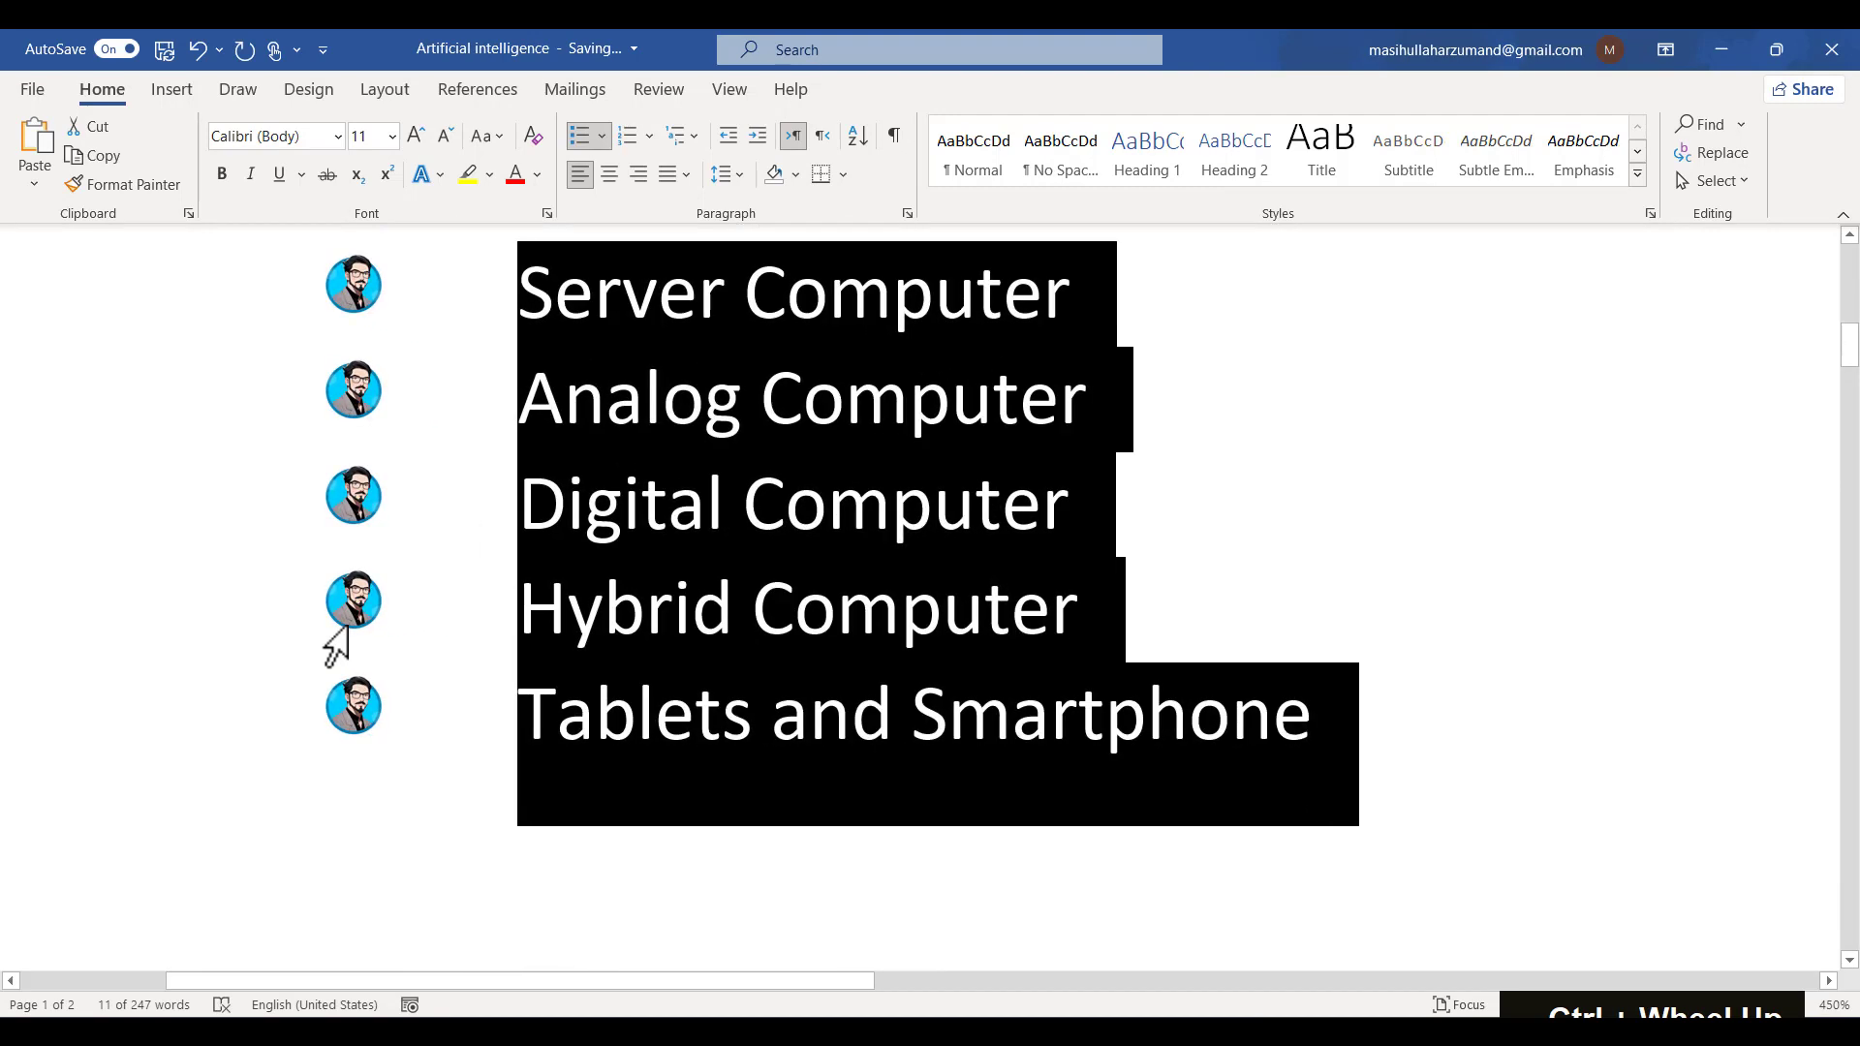
{"action": "scroll", "coordinate": [339, 630], "scroll_direction": "down", "scroll_amount": 8}
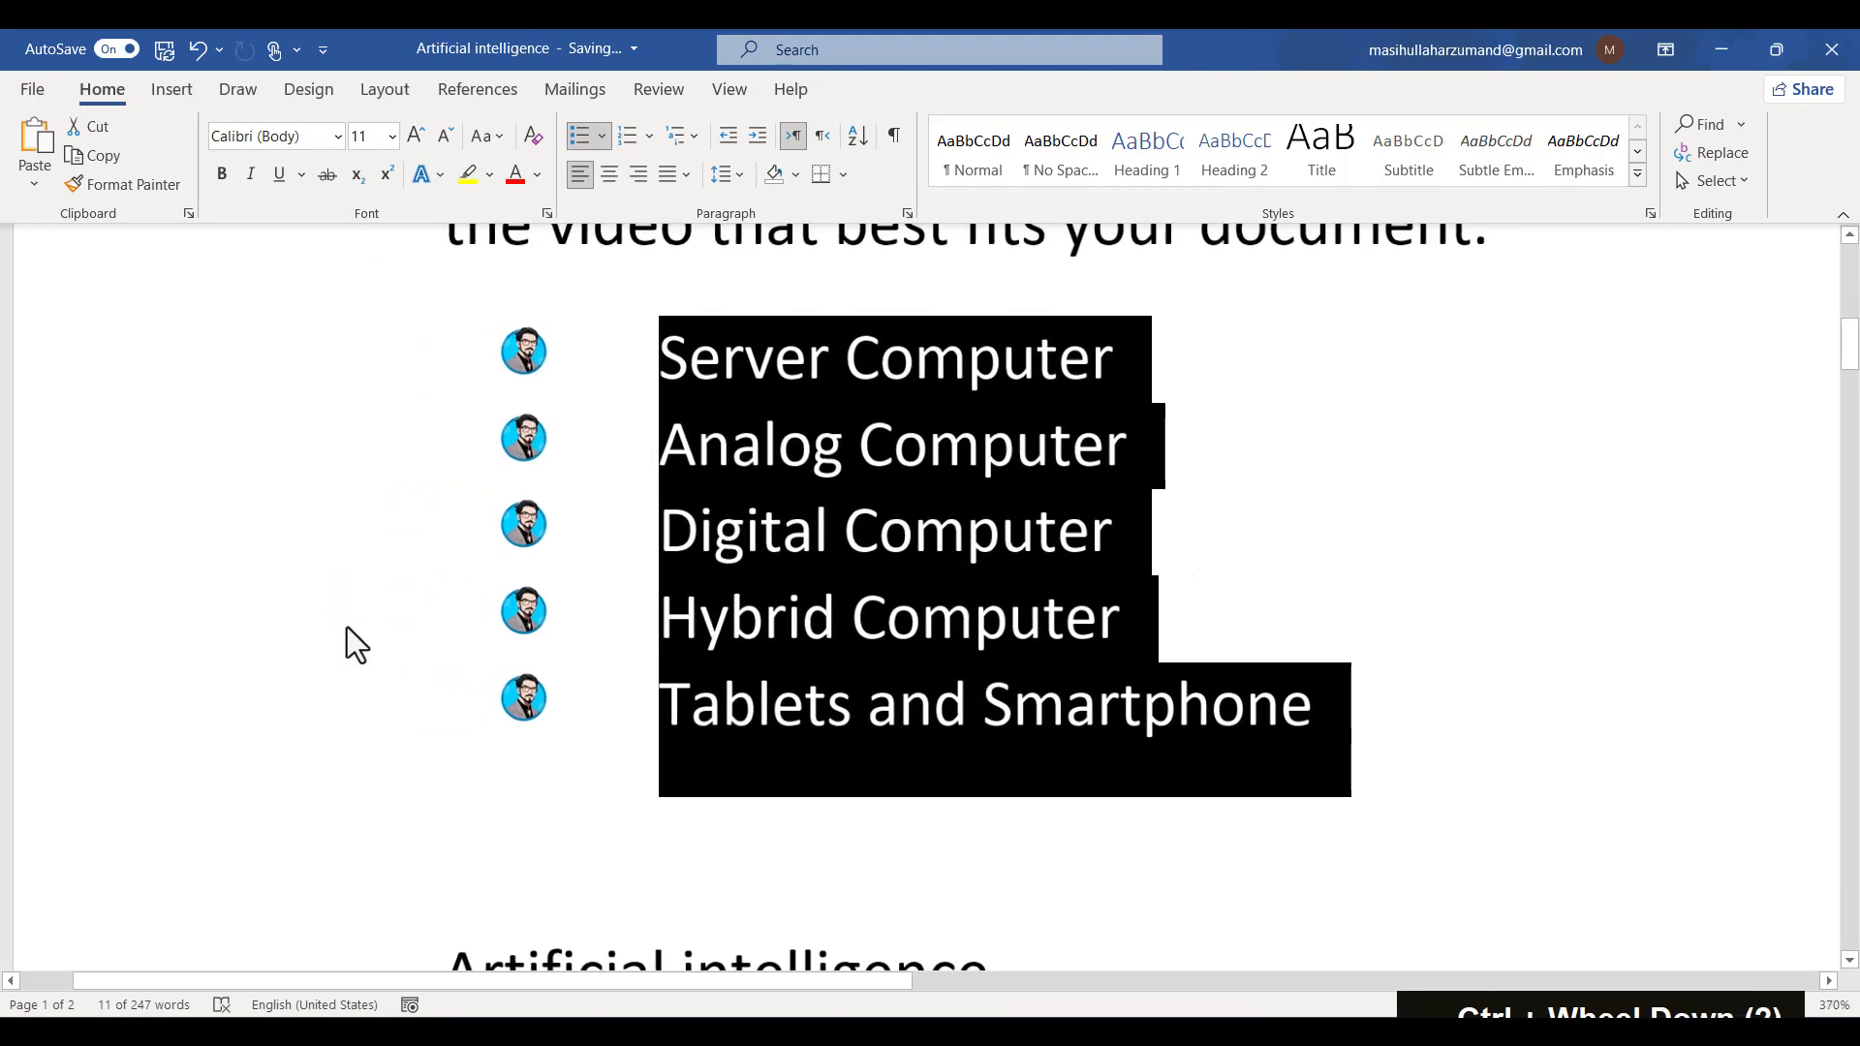
{"action": "left_click", "coordinate": [1137, 619]}
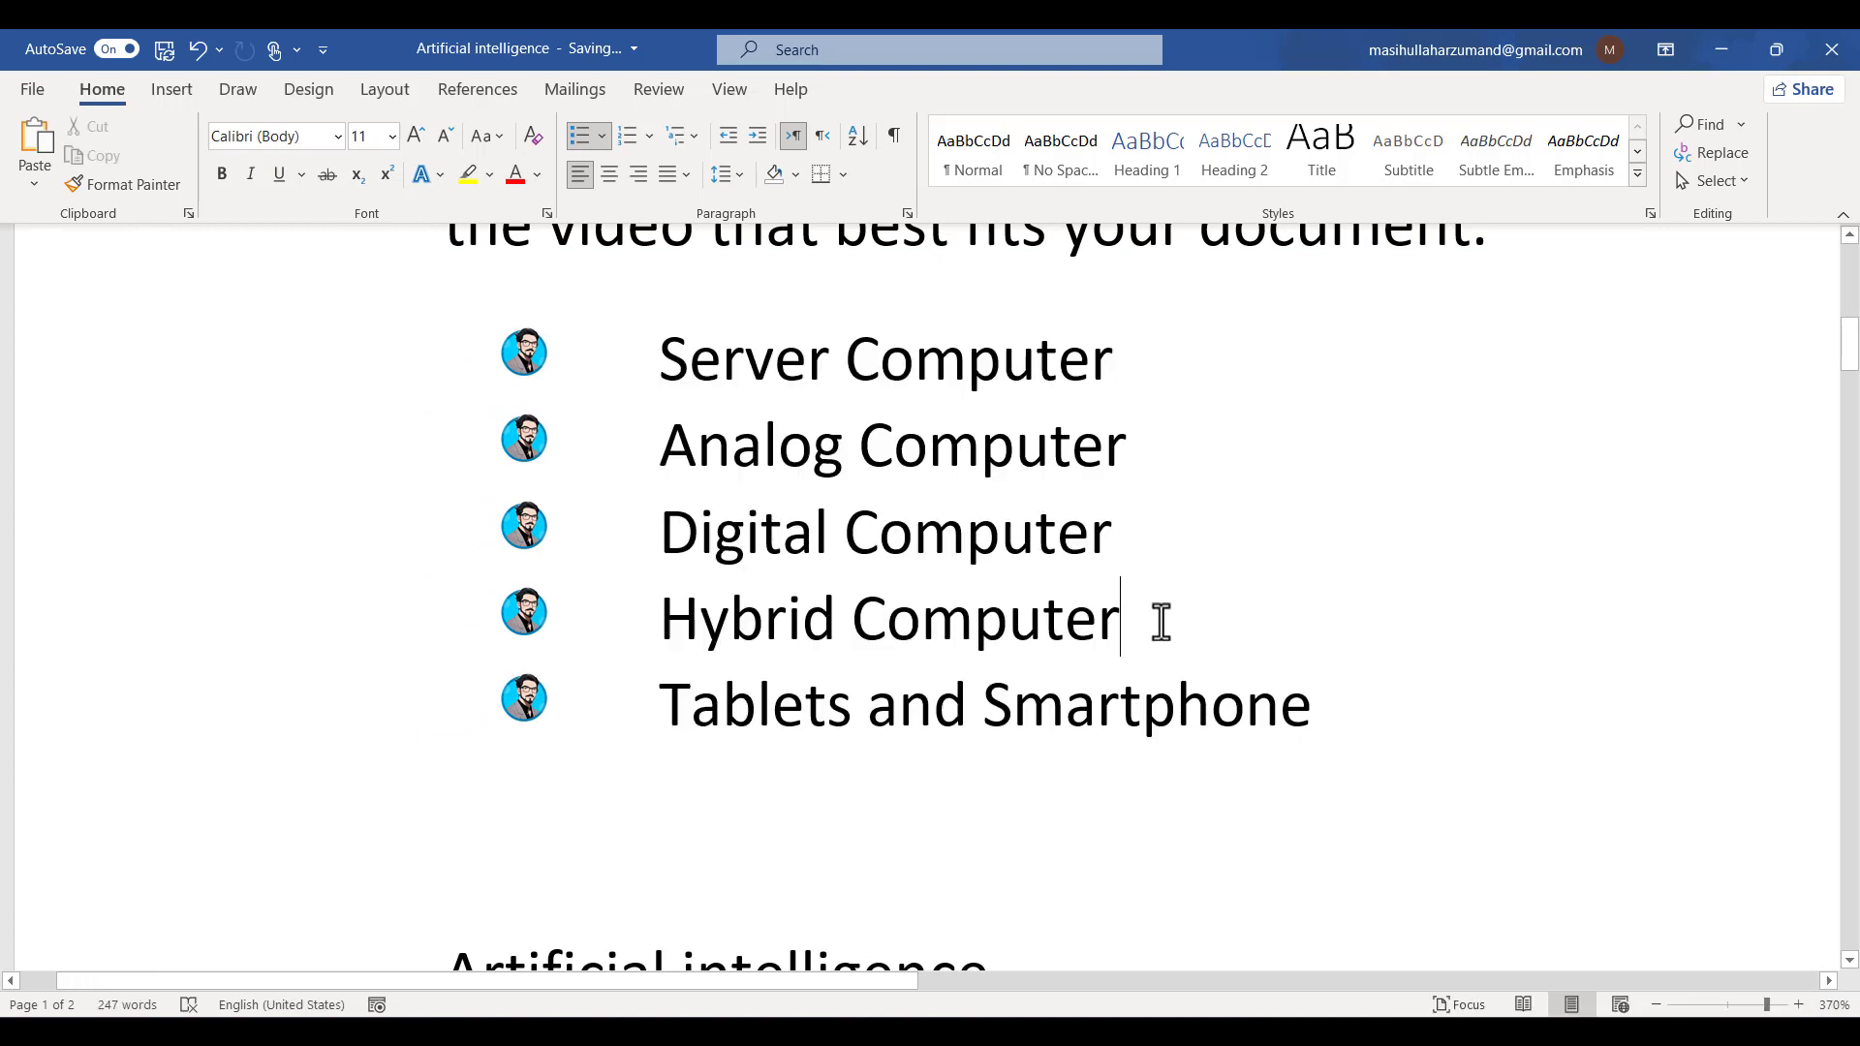
{"action": "key", "text": "Return"}
{"action": "type", "text": "PDV"}
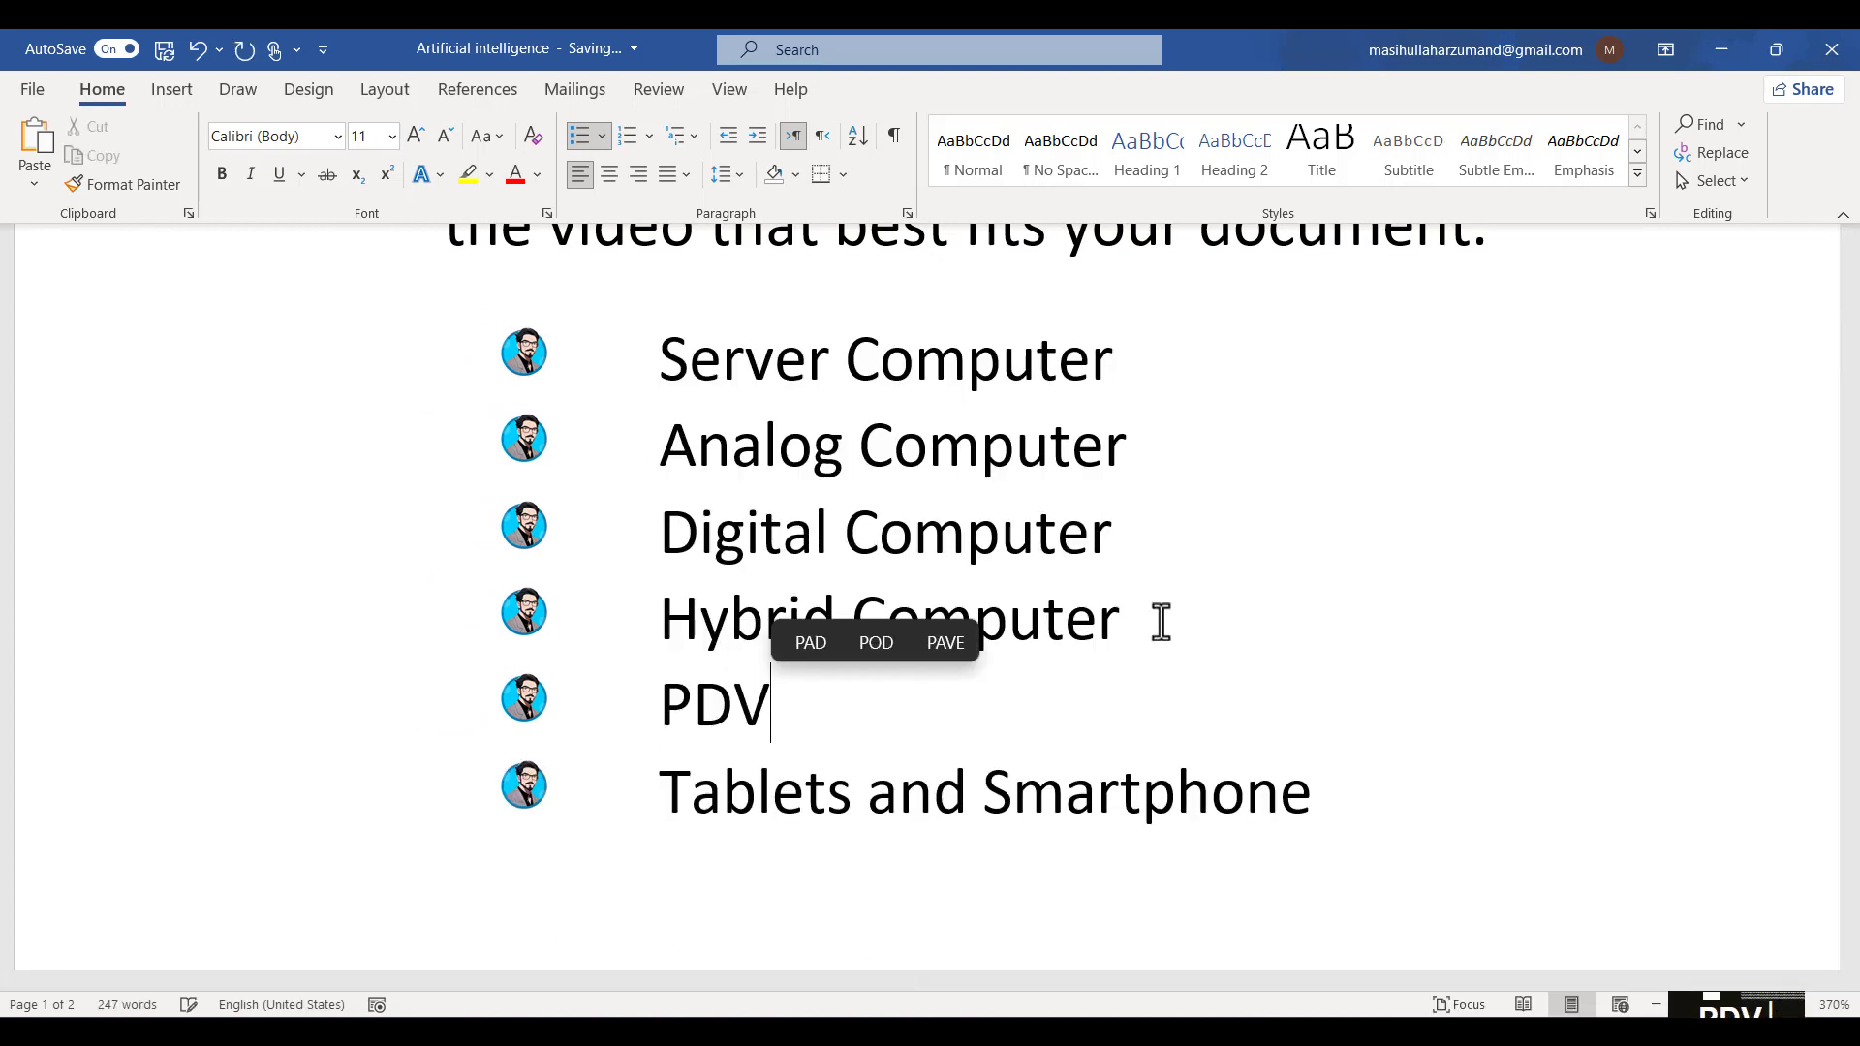
{"action": "key", "text": "BackSpace"}
{"action": "type", "text": "C"}
{"action": "key", "text": "BackSpace"}
{"action": "type", "text": "A"}
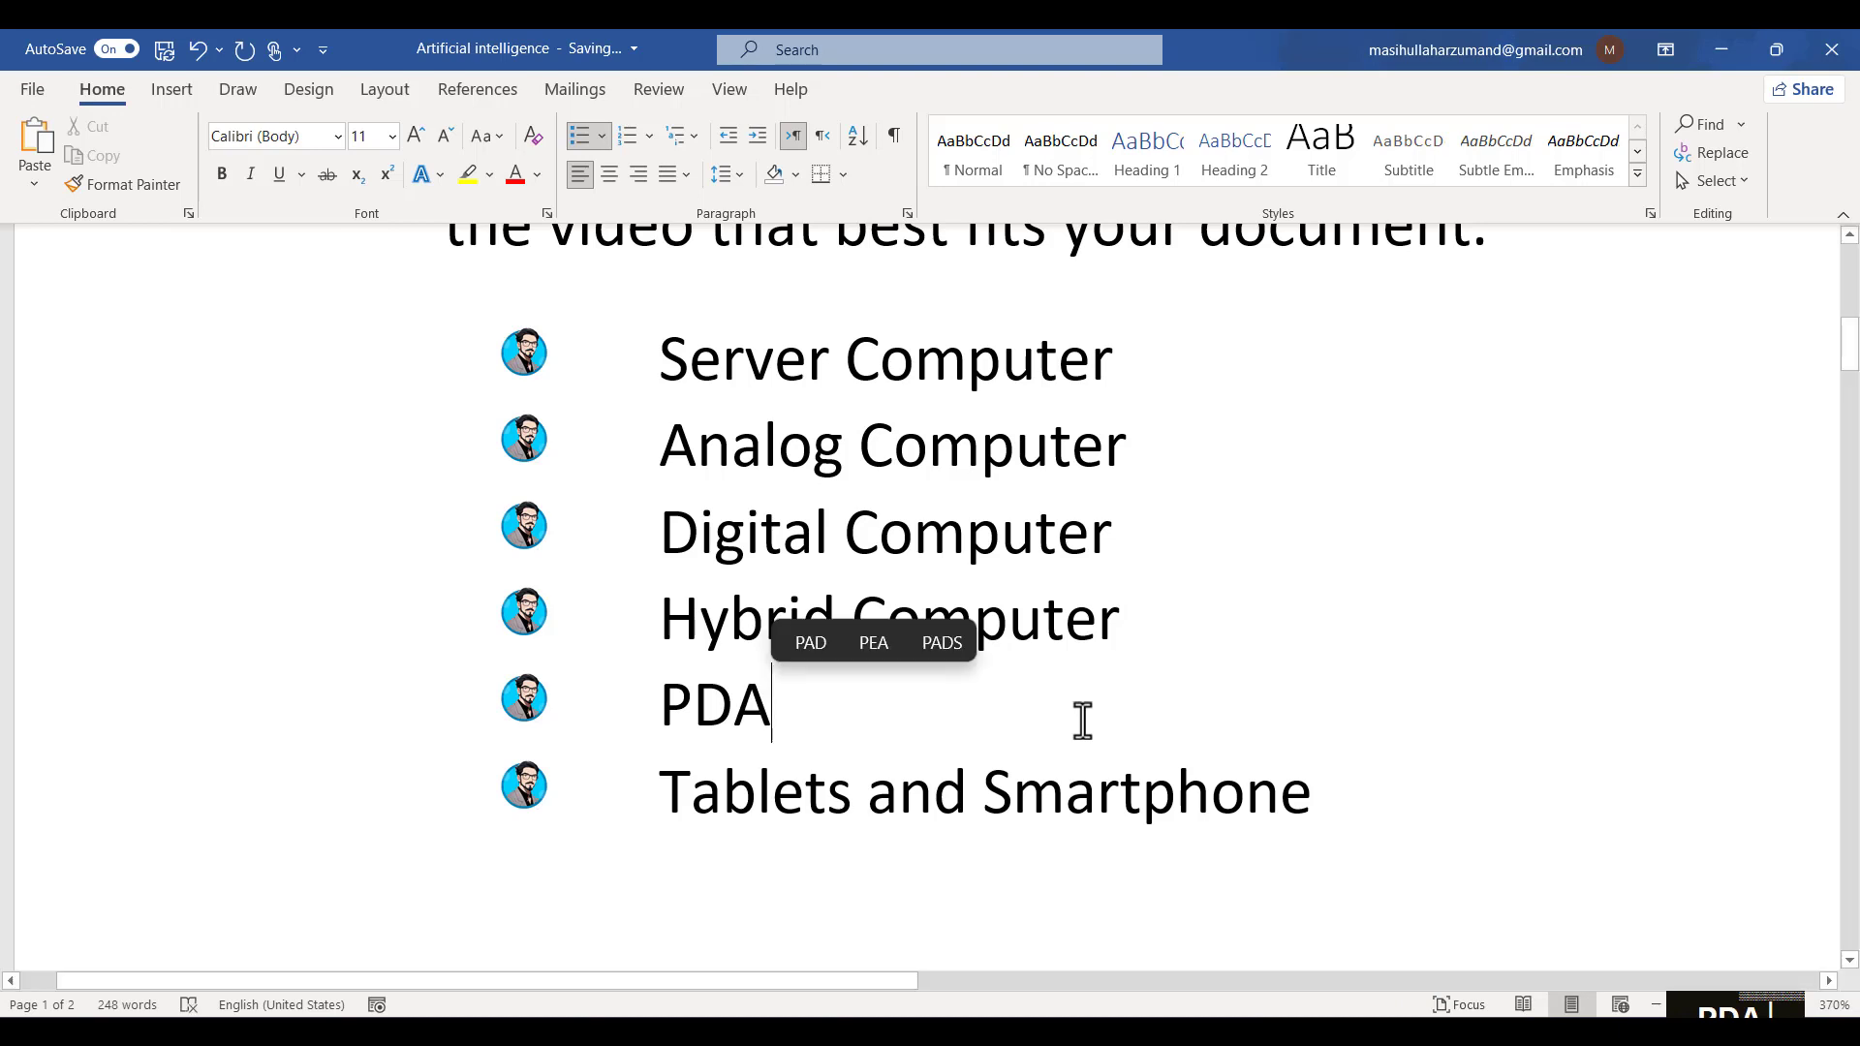
{"action": "left_click", "coordinate": [602, 138]}
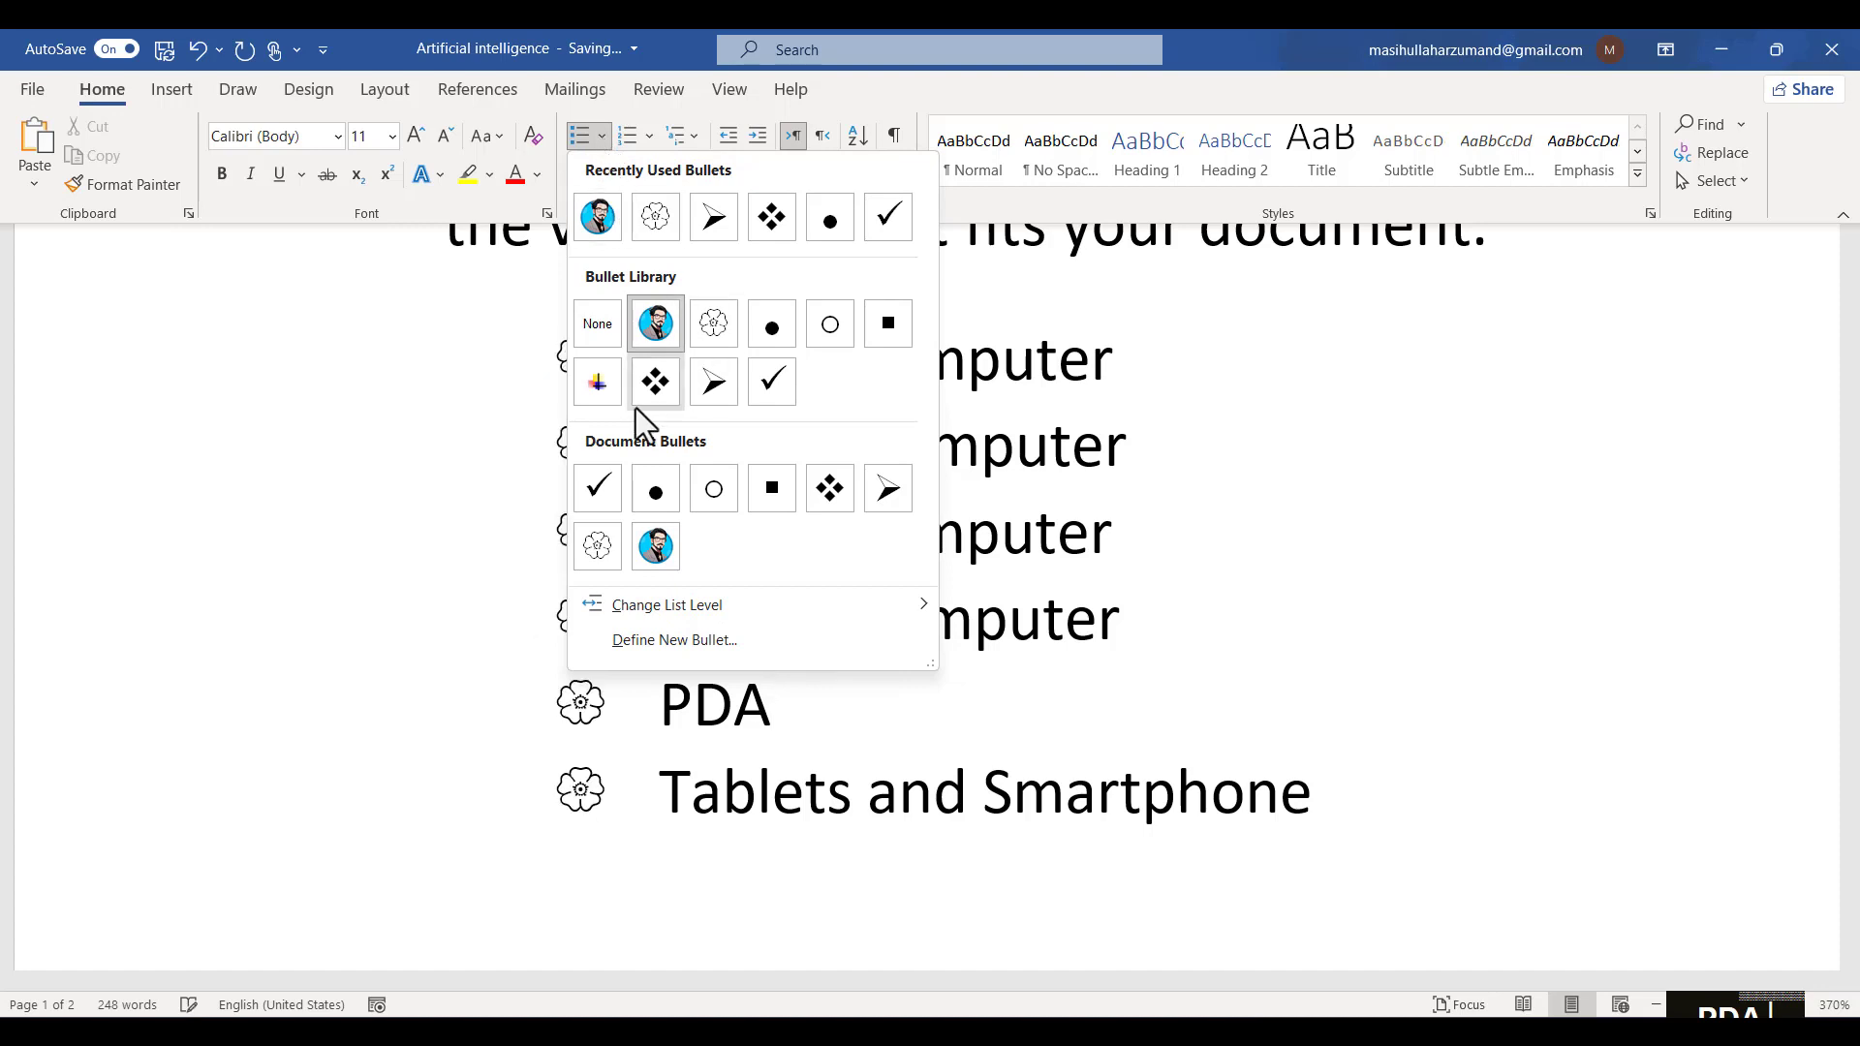
{"action": "scroll", "coordinate": [1176, 587], "scroll_direction": "down", "scroll_amount": 6, "text": "ctrl"}
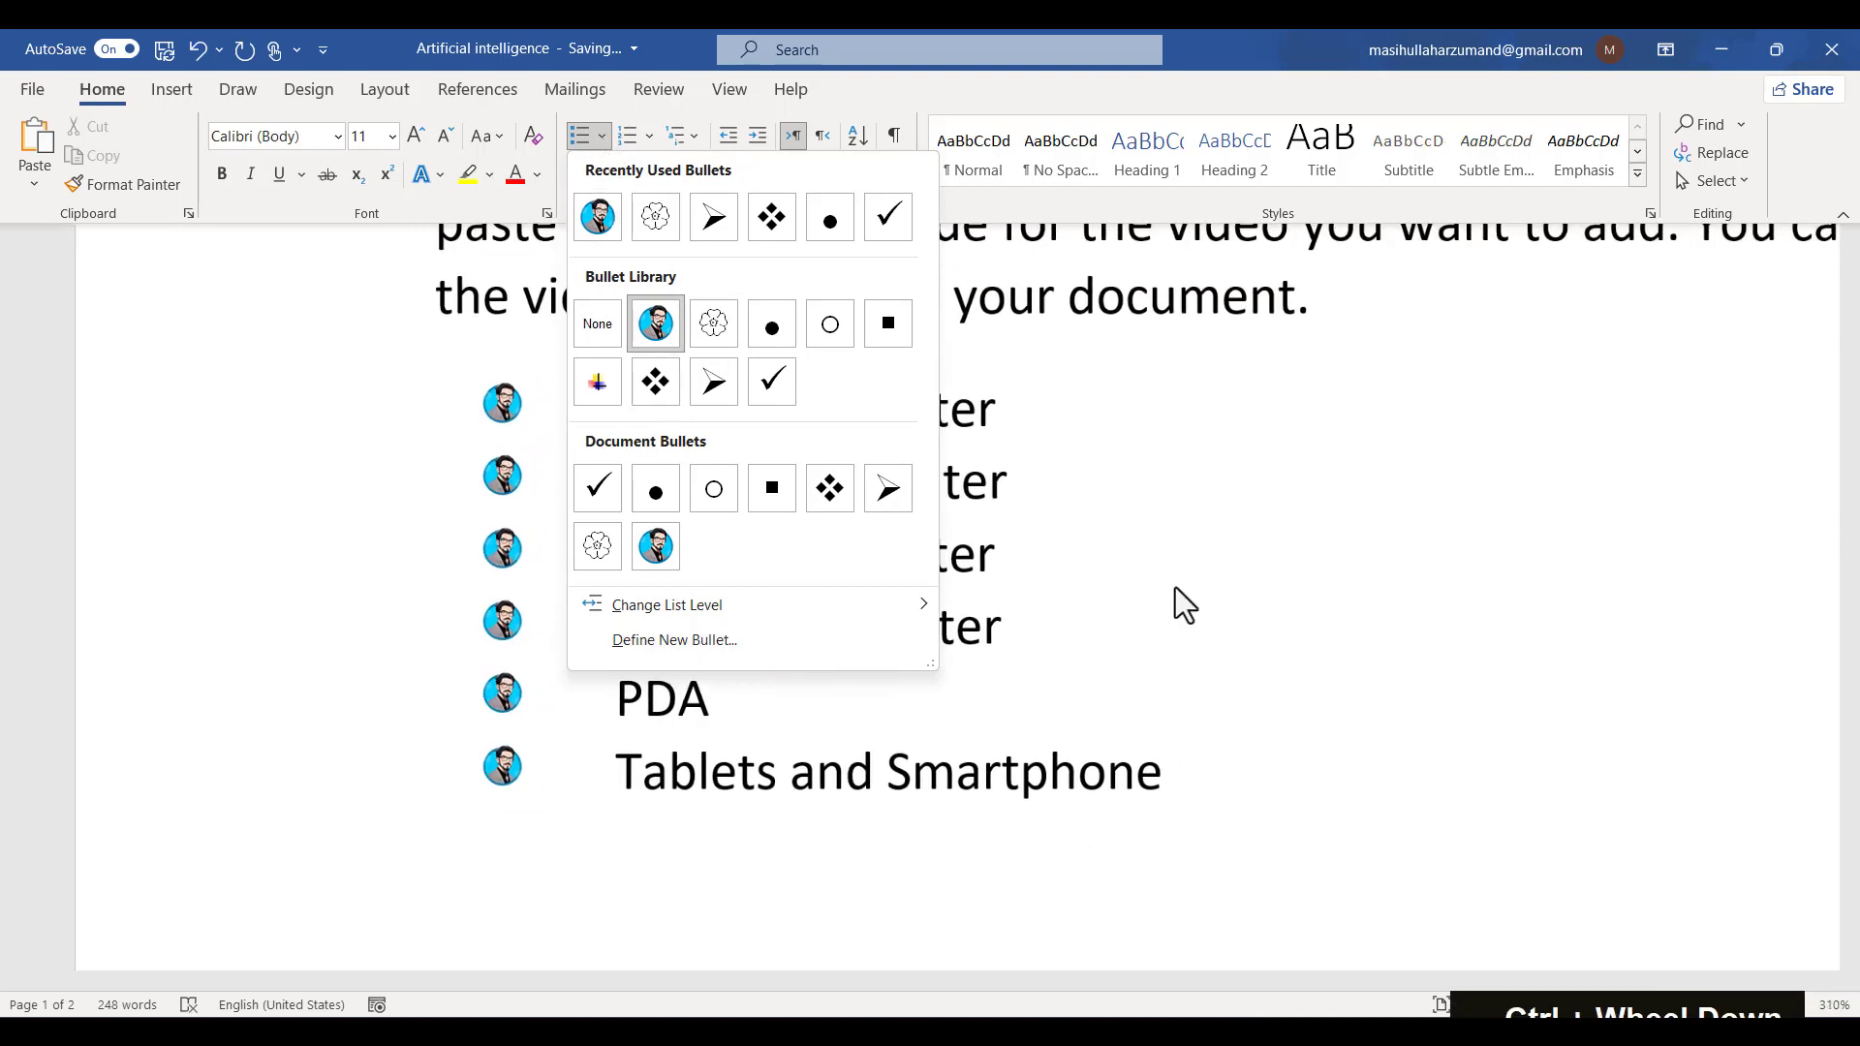
{"action": "left_click", "coordinate": [1474, 320]}
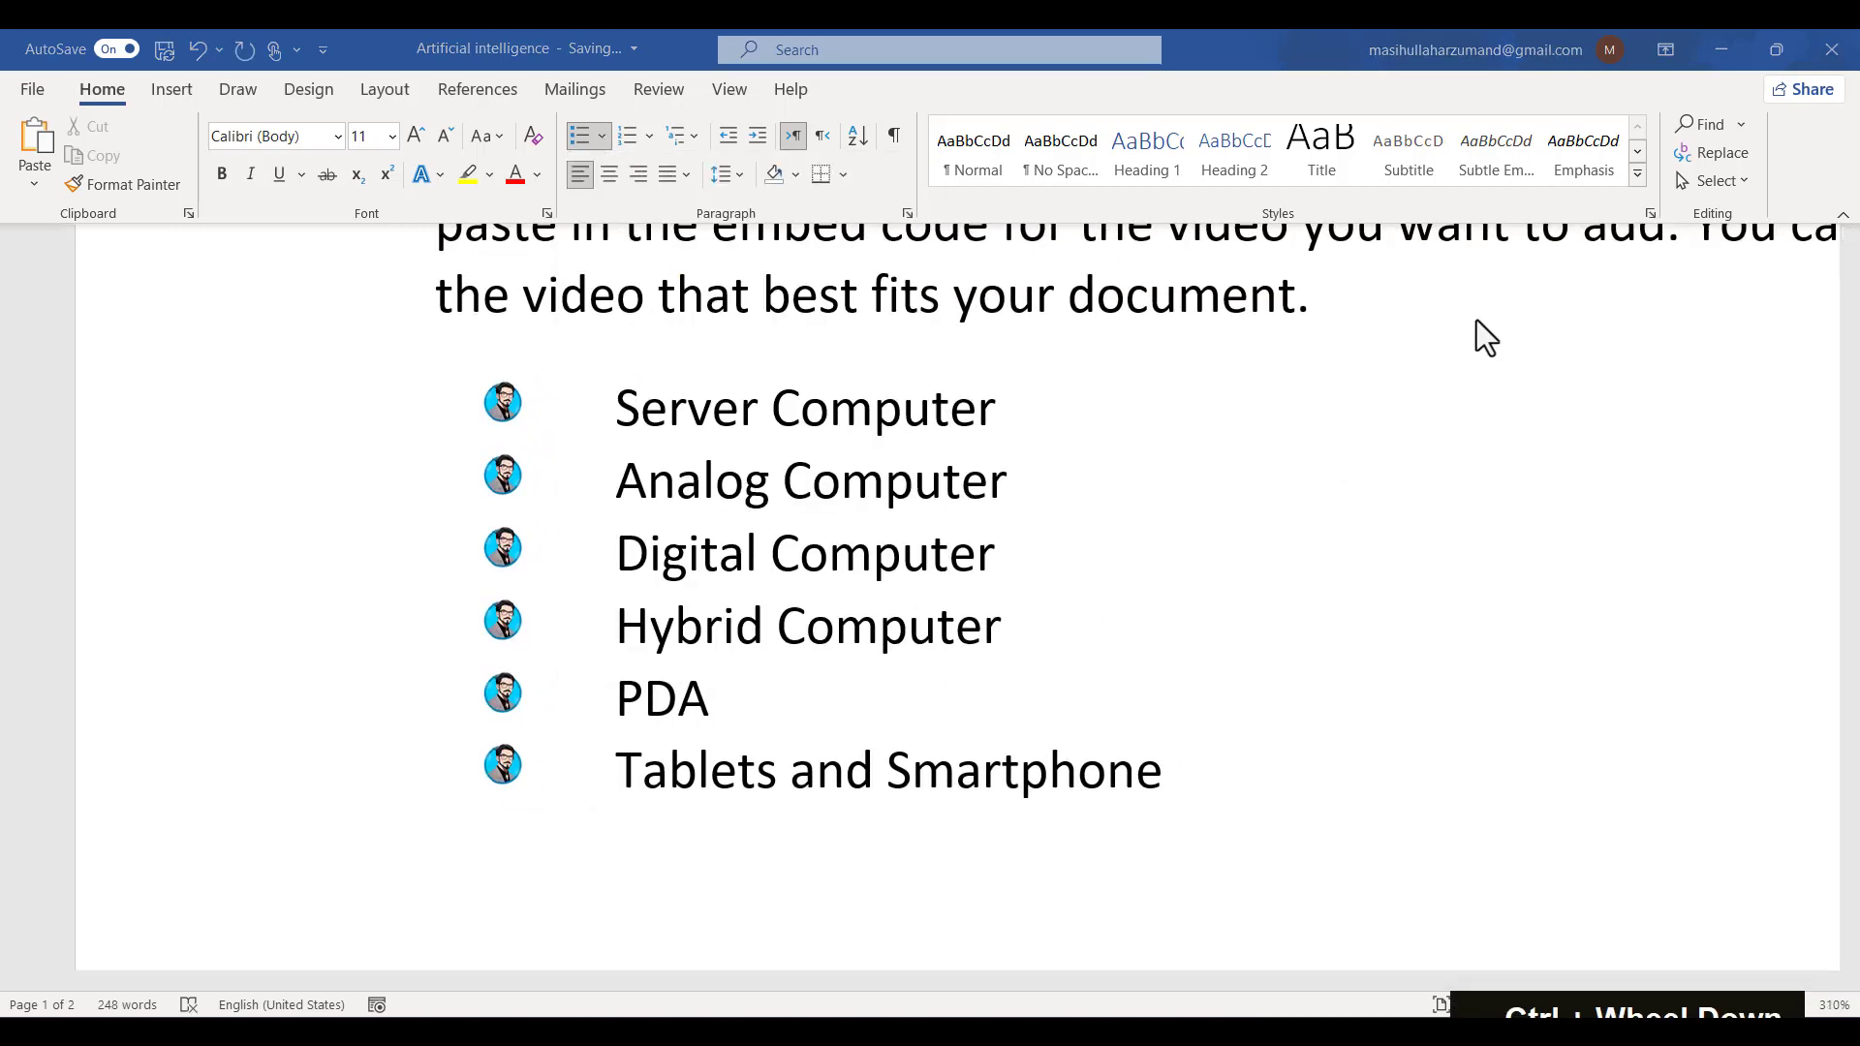
{"action": "left_click", "coordinate": [774, 670]}
{"action": "scroll", "coordinate": [775, 670], "scroll_direction": "down", "scroll_amount": 1, "text": "ctrl"}
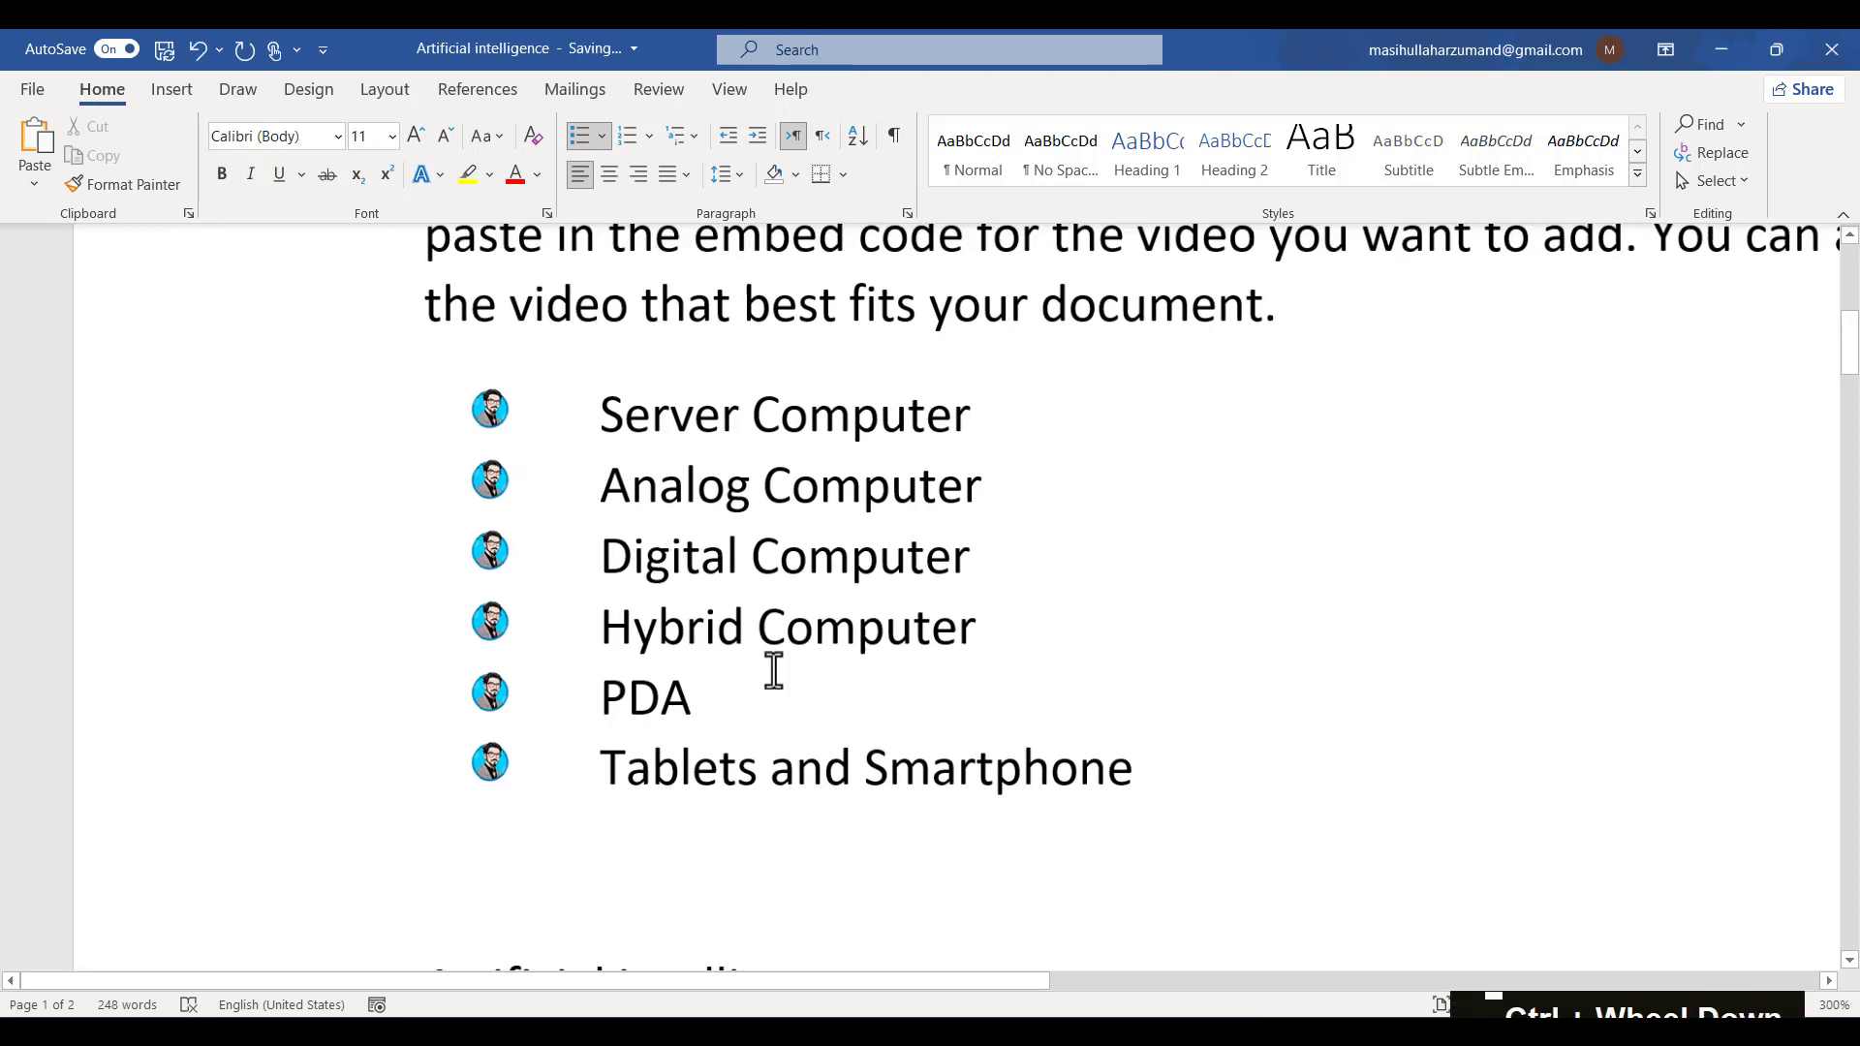
- Define a new bullet using the star symbol with character code 0024 from the Sinead font
{"action": "scroll", "coordinate": [775, 670], "scroll_direction": "down", "scroll_amount": 6, "text": "ctrl"}
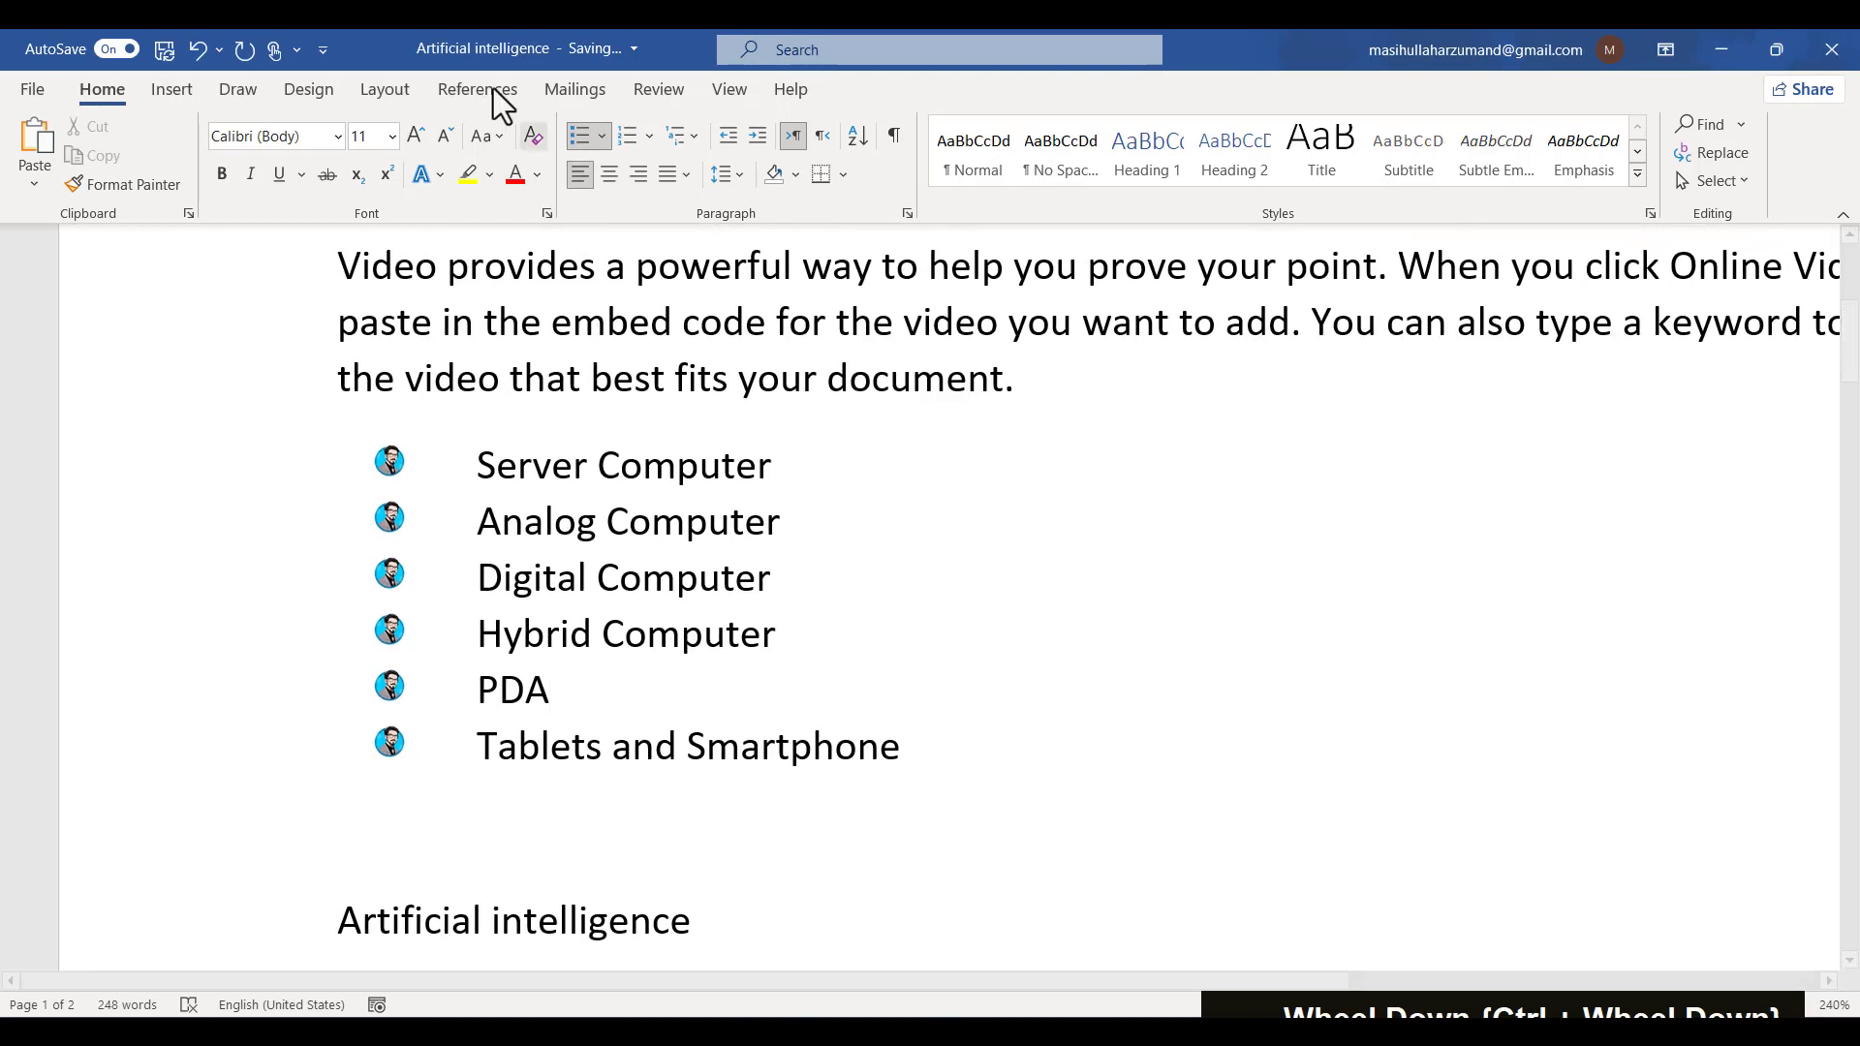
{"action": "left_click", "coordinate": [602, 136]}
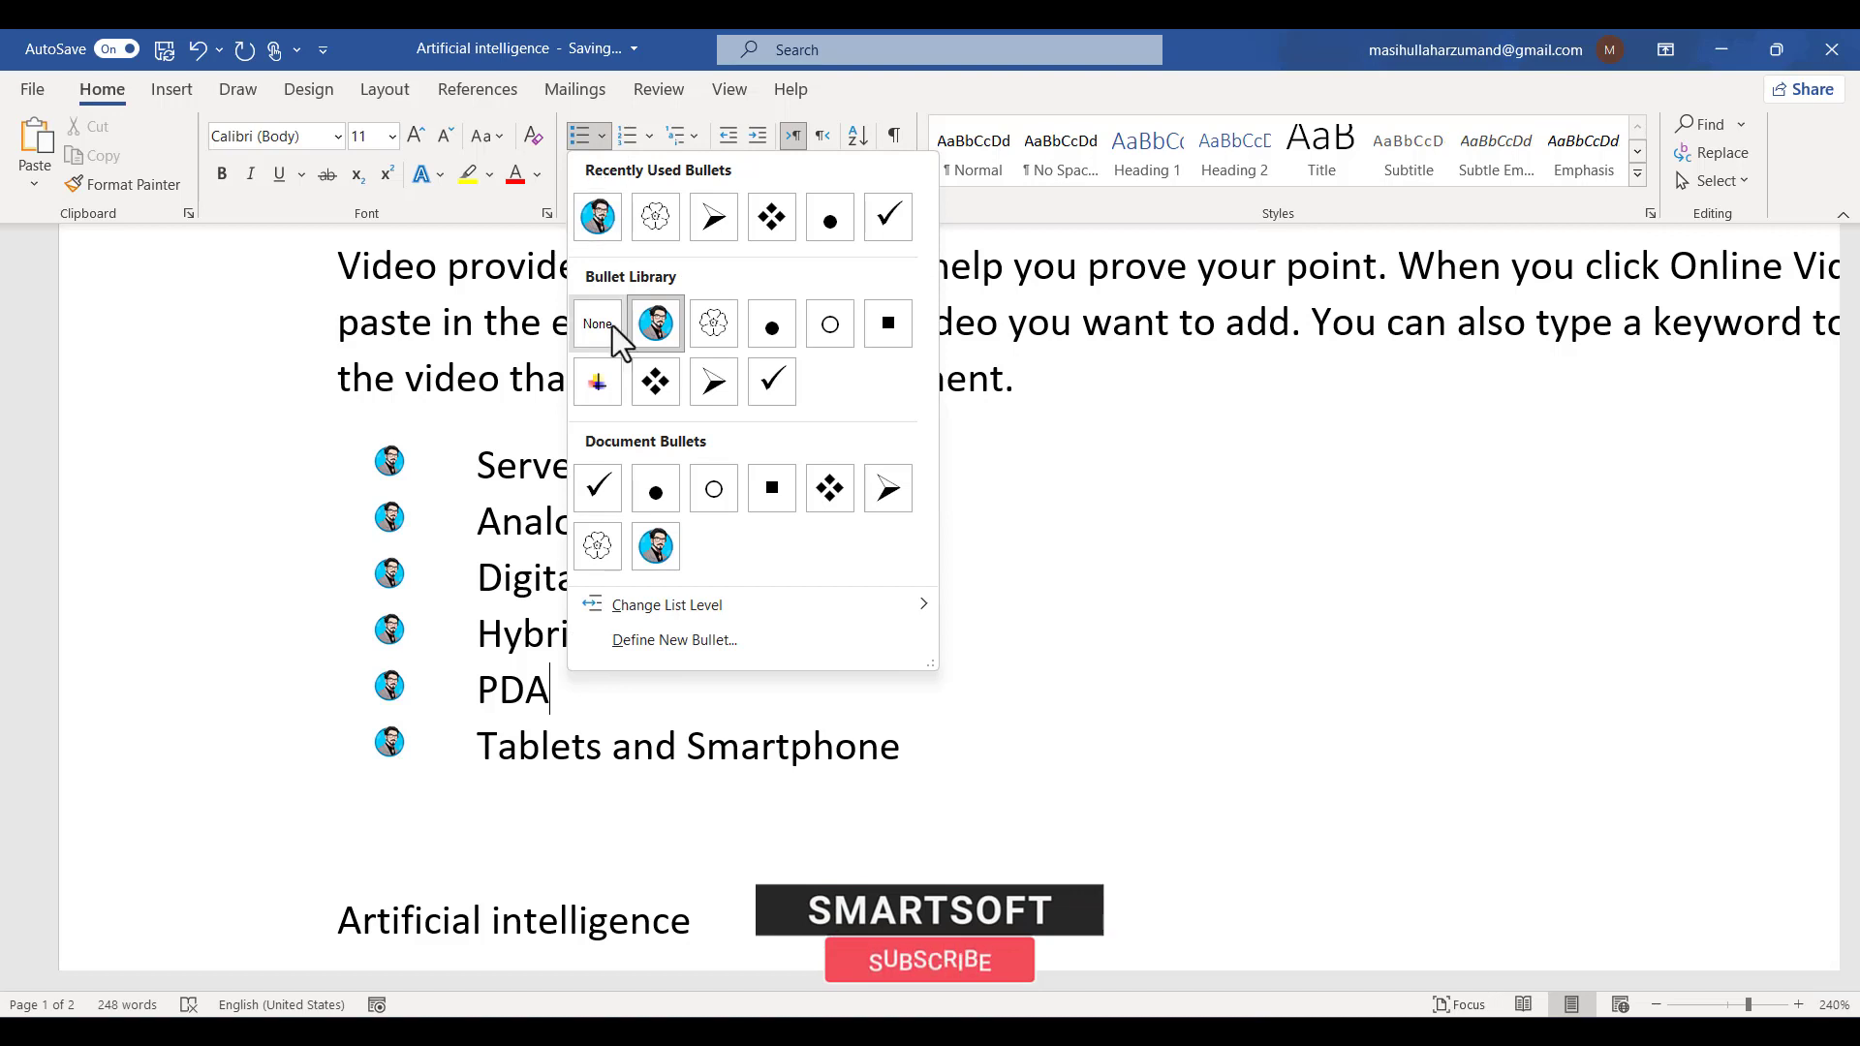
{"action": "left_click", "coordinate": [748, 645]}
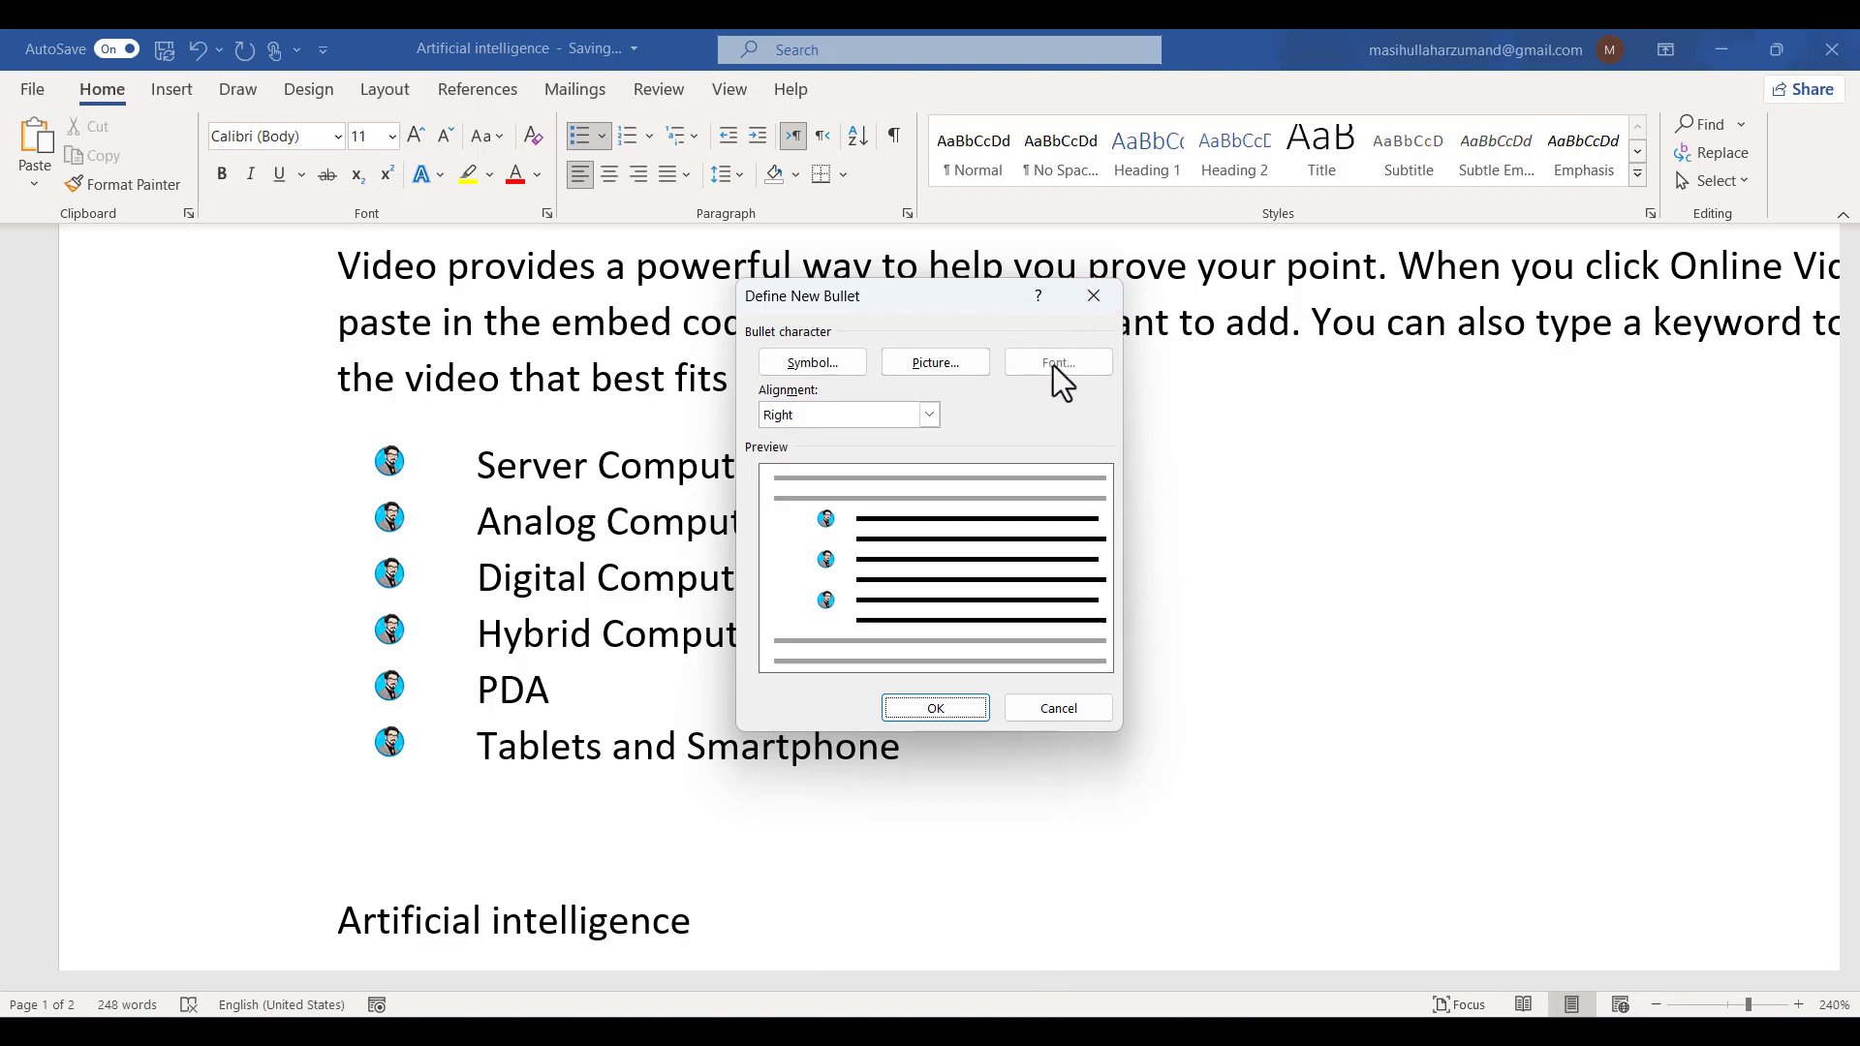
{"action": "left_click", "coordinate": [812, 358]}
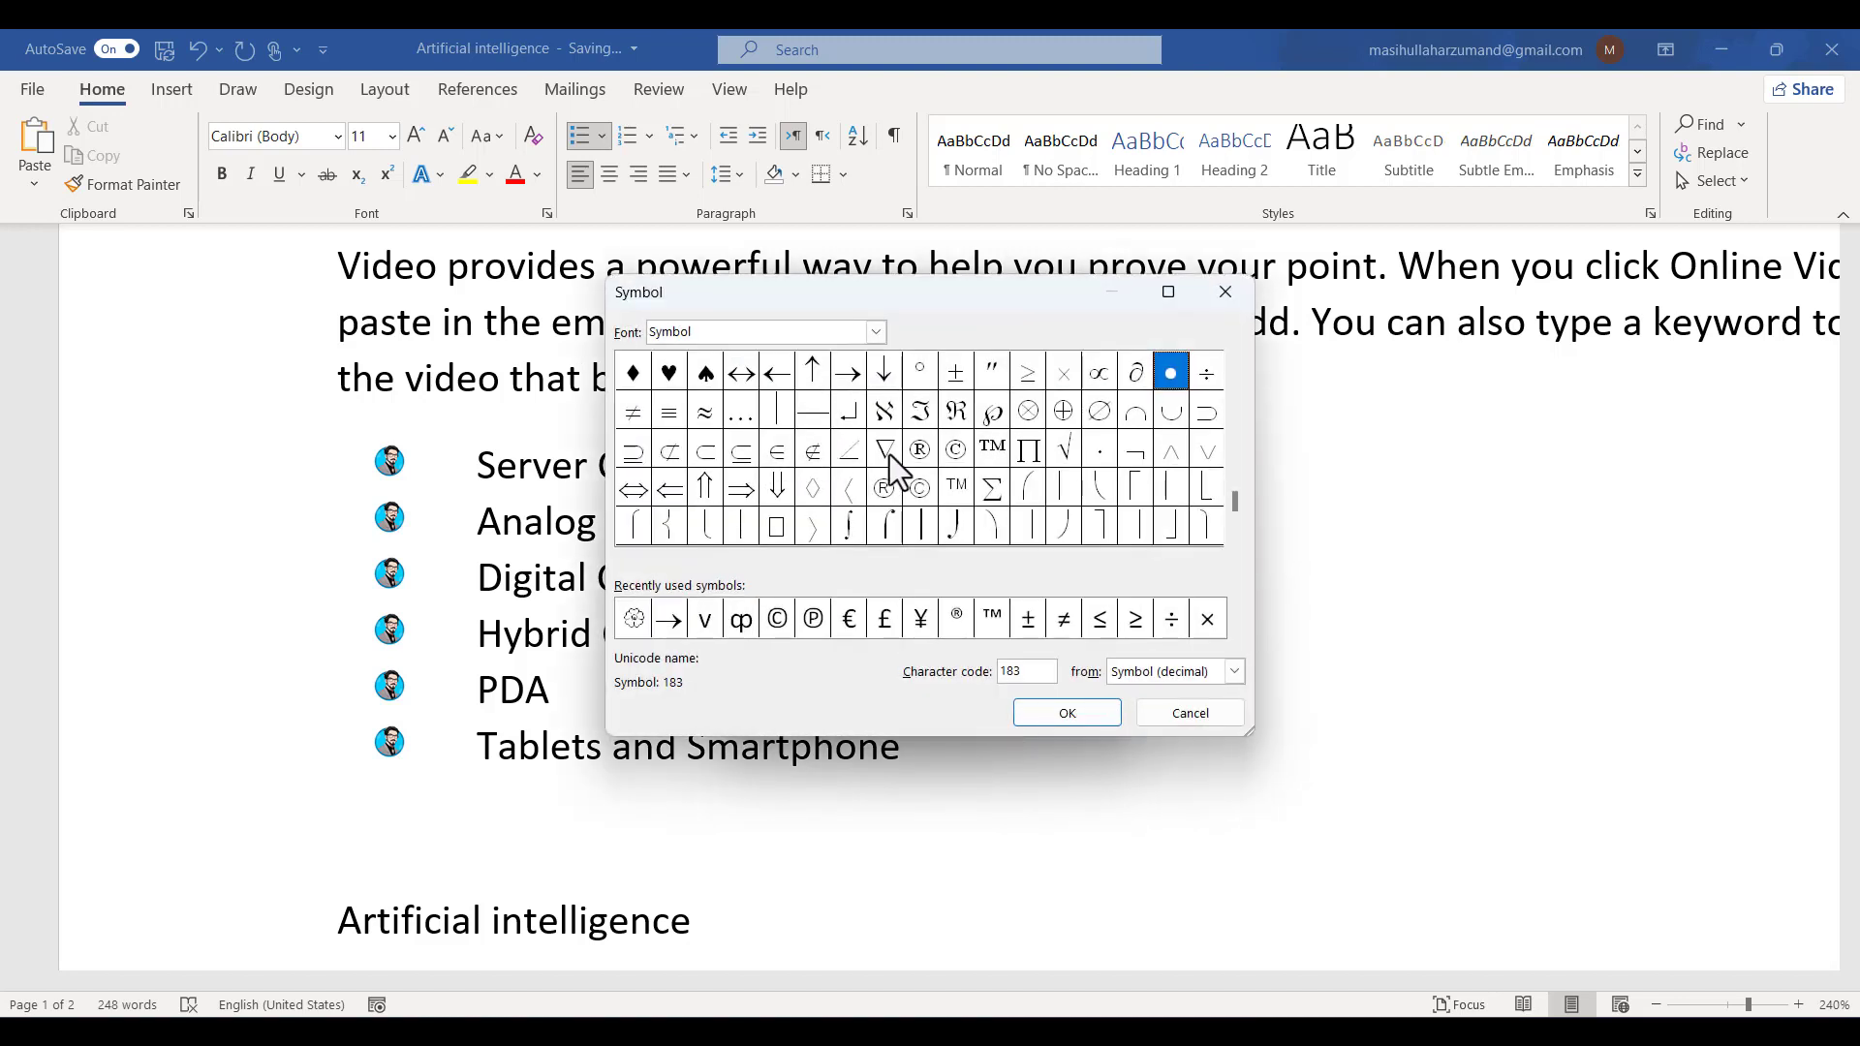
{"action": "scroll", "coordinate": [889, 456], "scroll_direction": "up", "scroll_amount": 1}
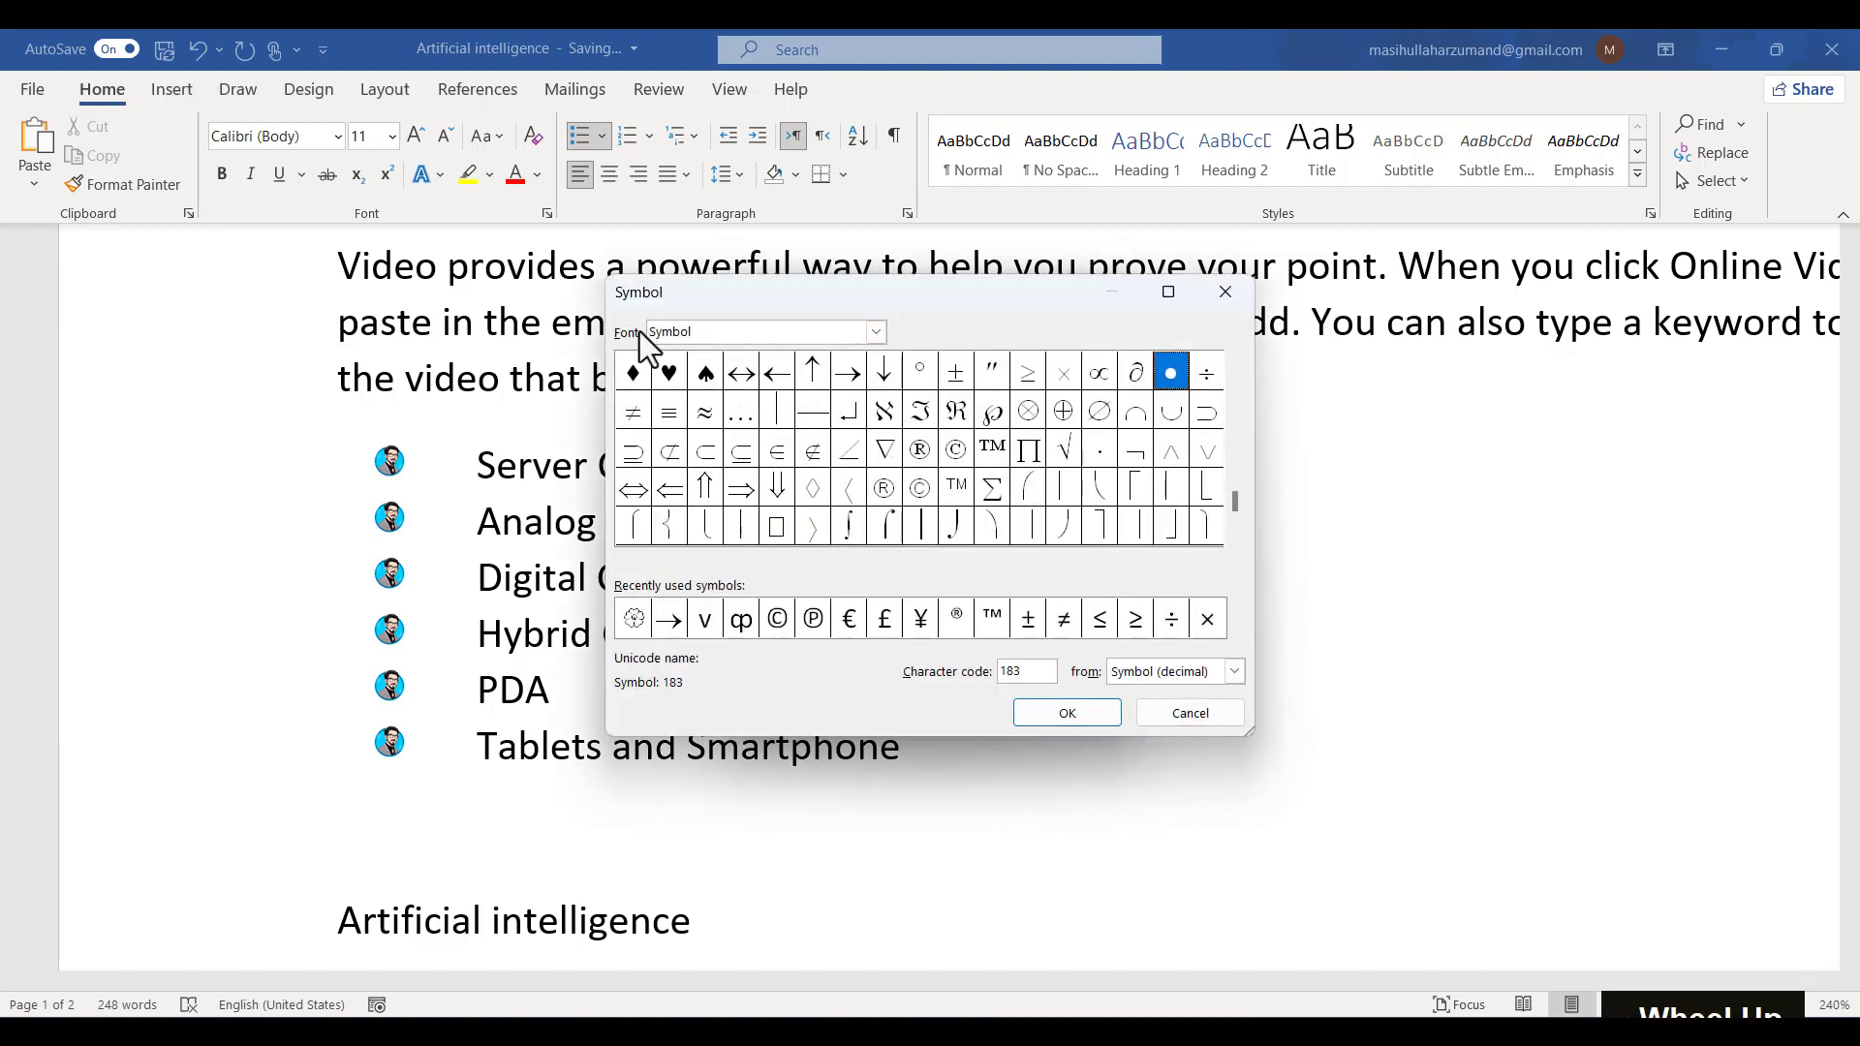
{"action": "left_click", "coordinate": [876, 332]}
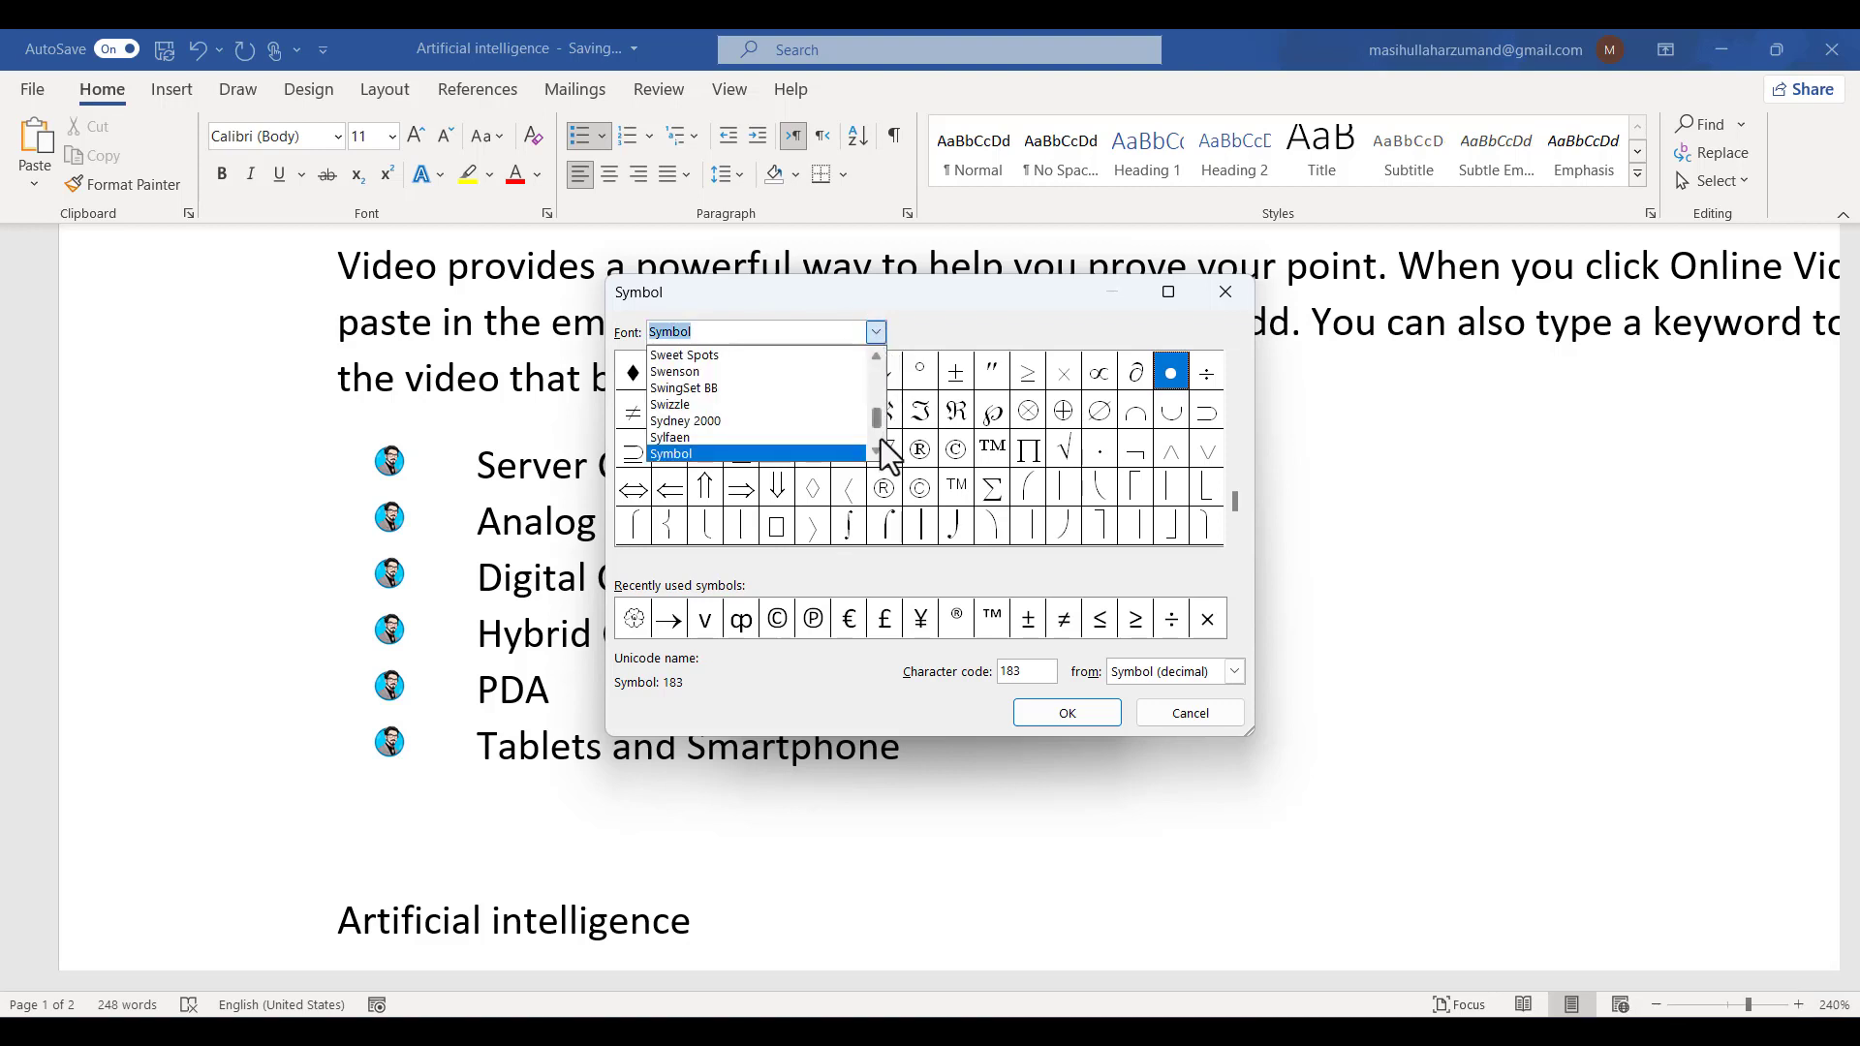
{"action": "left_click_drag", "start_coordinate": [879, 423], "coordinate": [883, 396]}
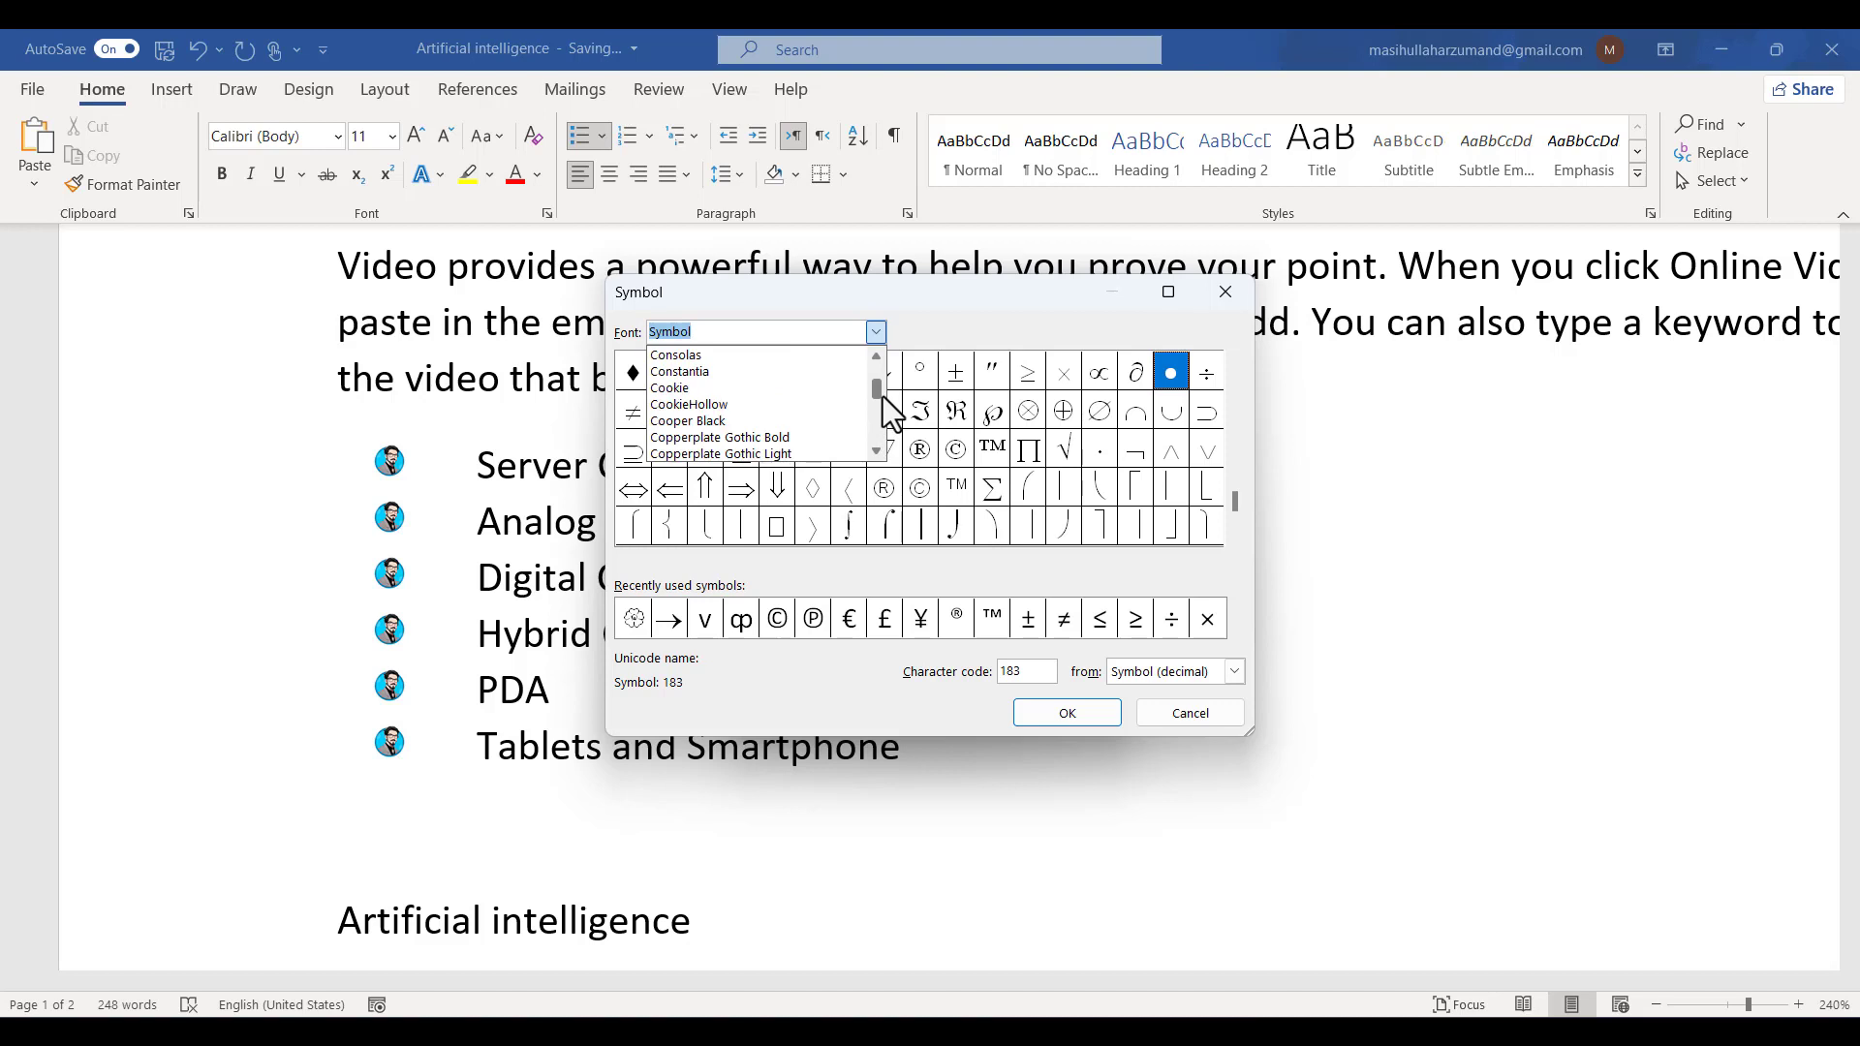
{"action": "left_click", "coordinate": [810, 390]}
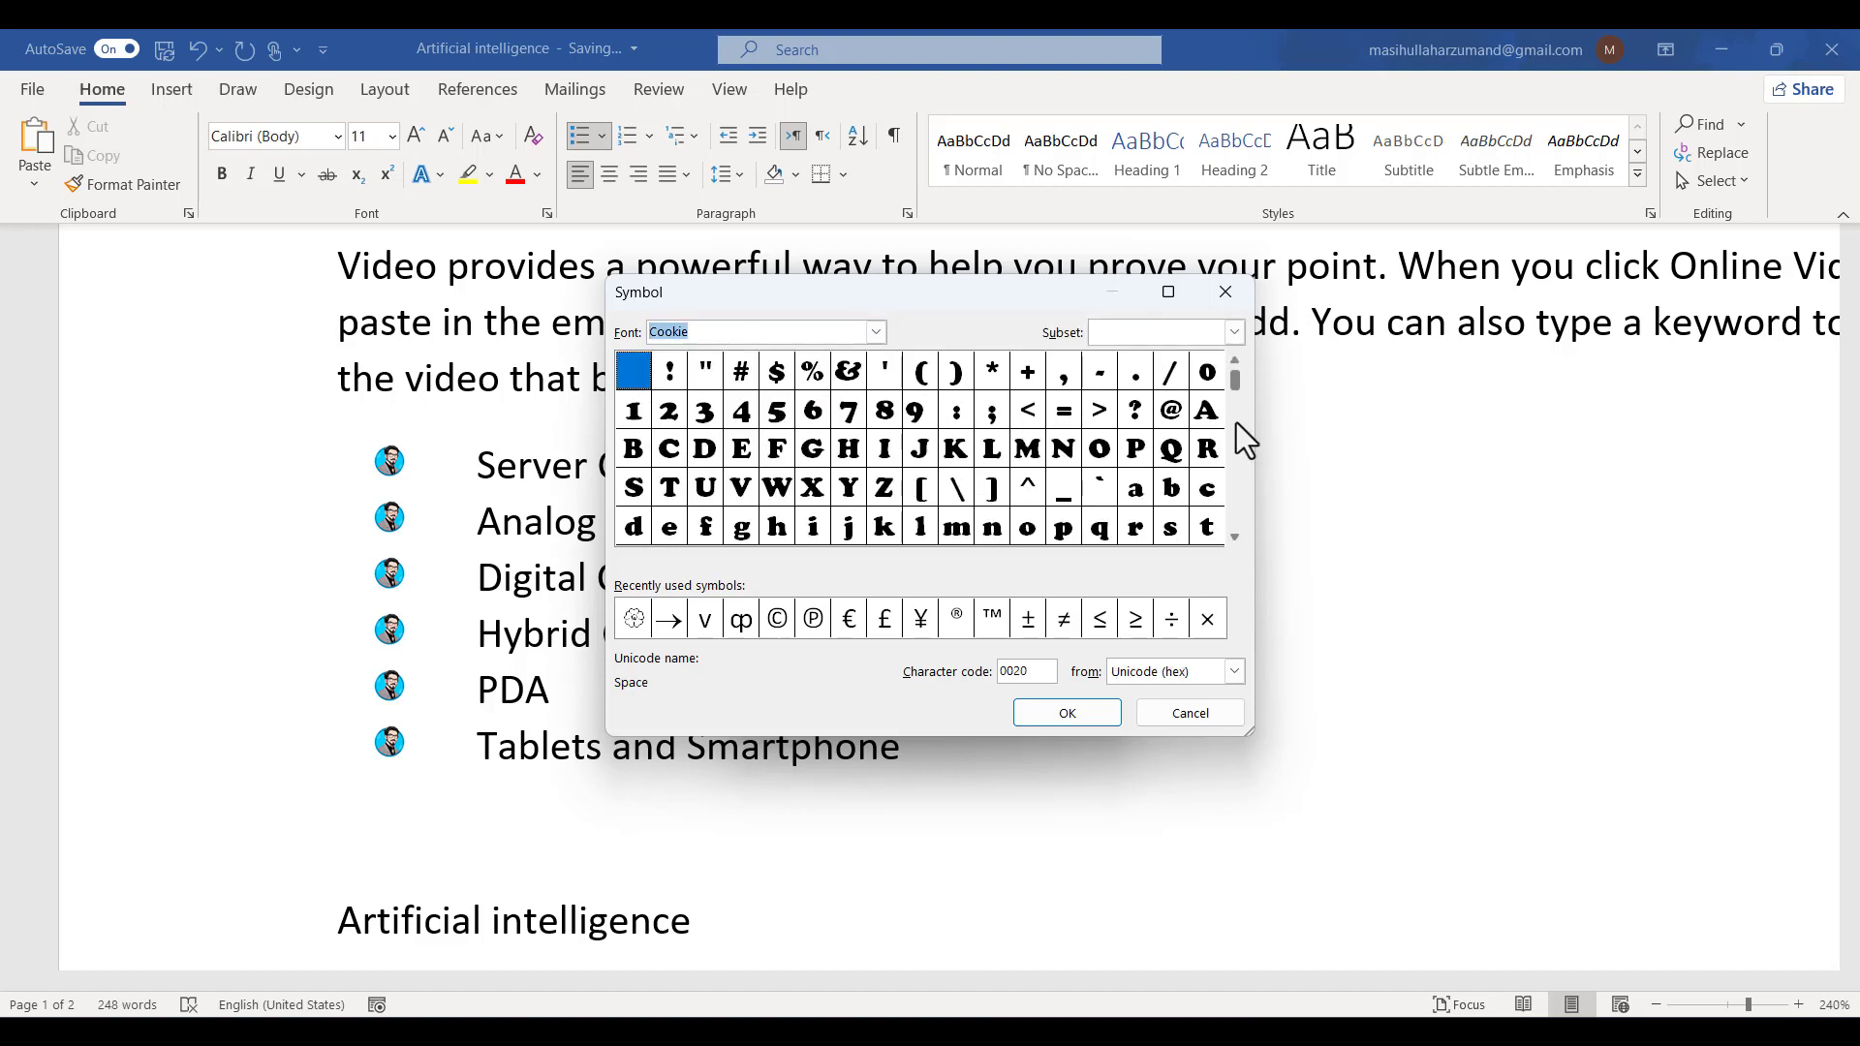
{"action": "right_click", "coordinate": [1234, 380]}
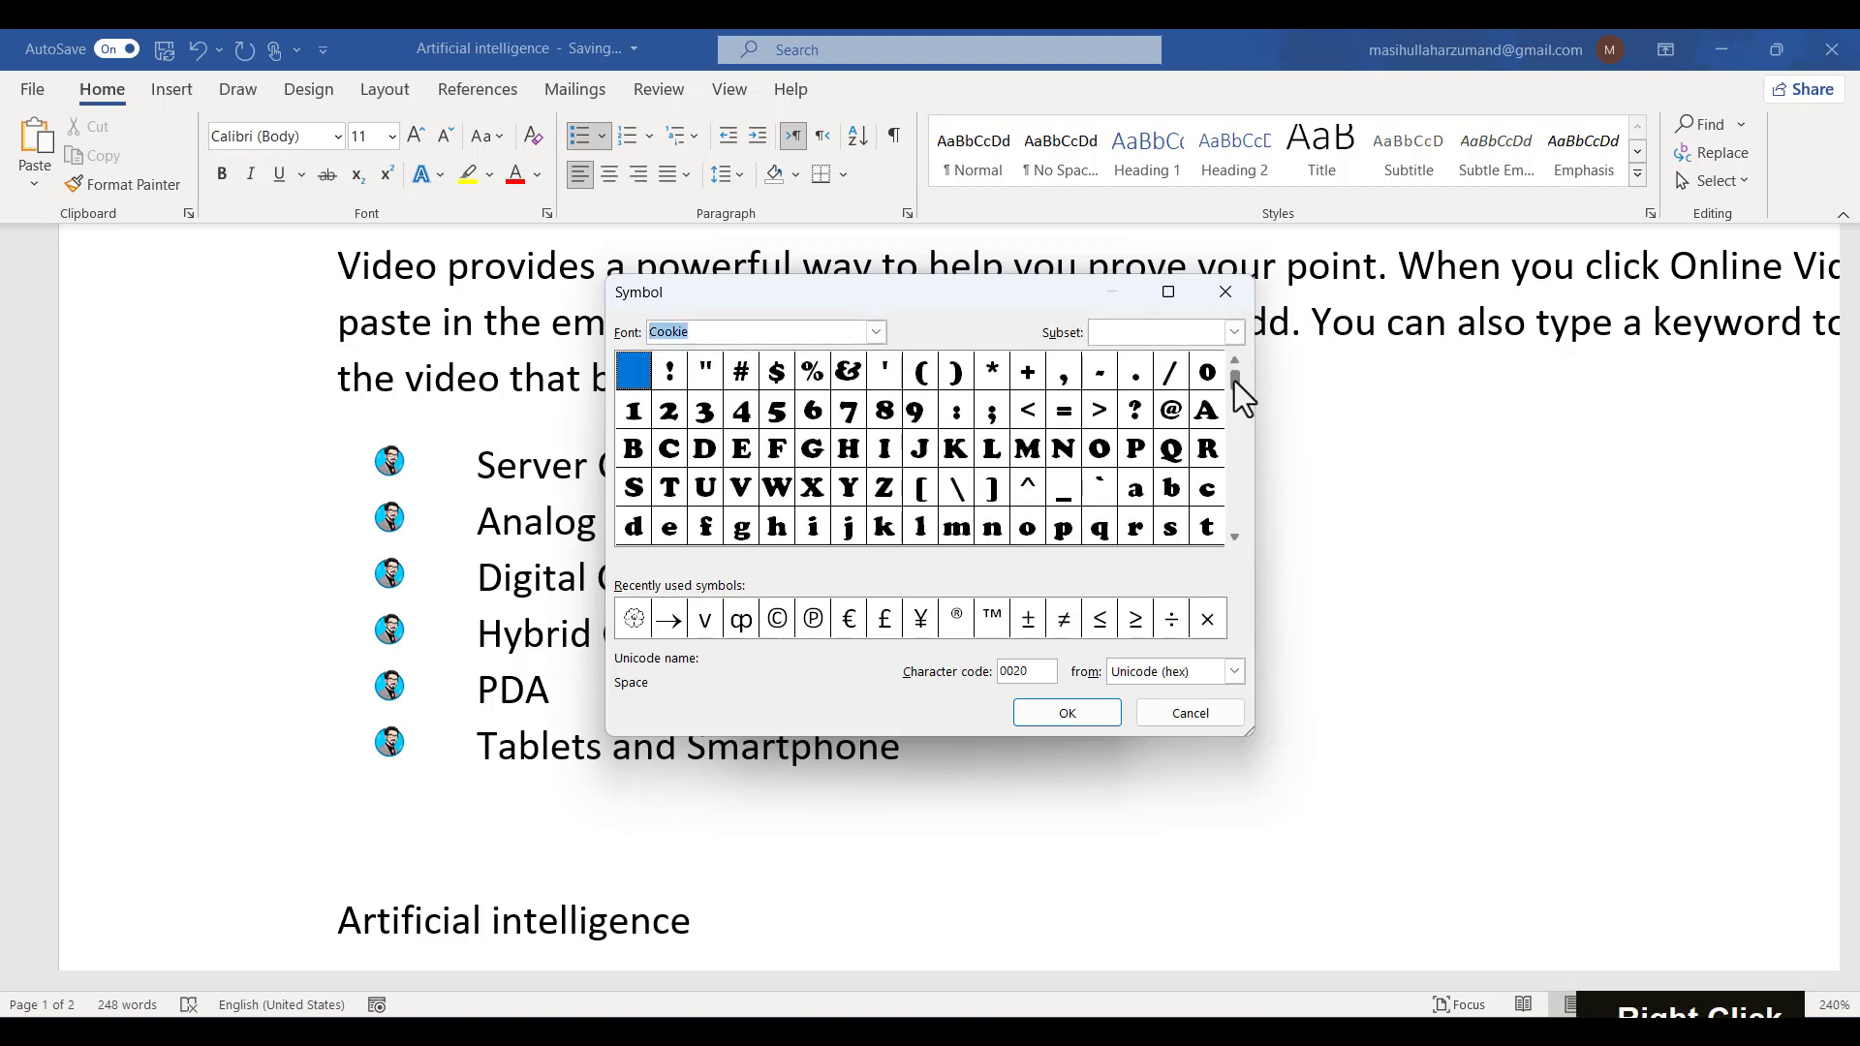
{"action": "right_click", "coordinate": [1227, 478]}
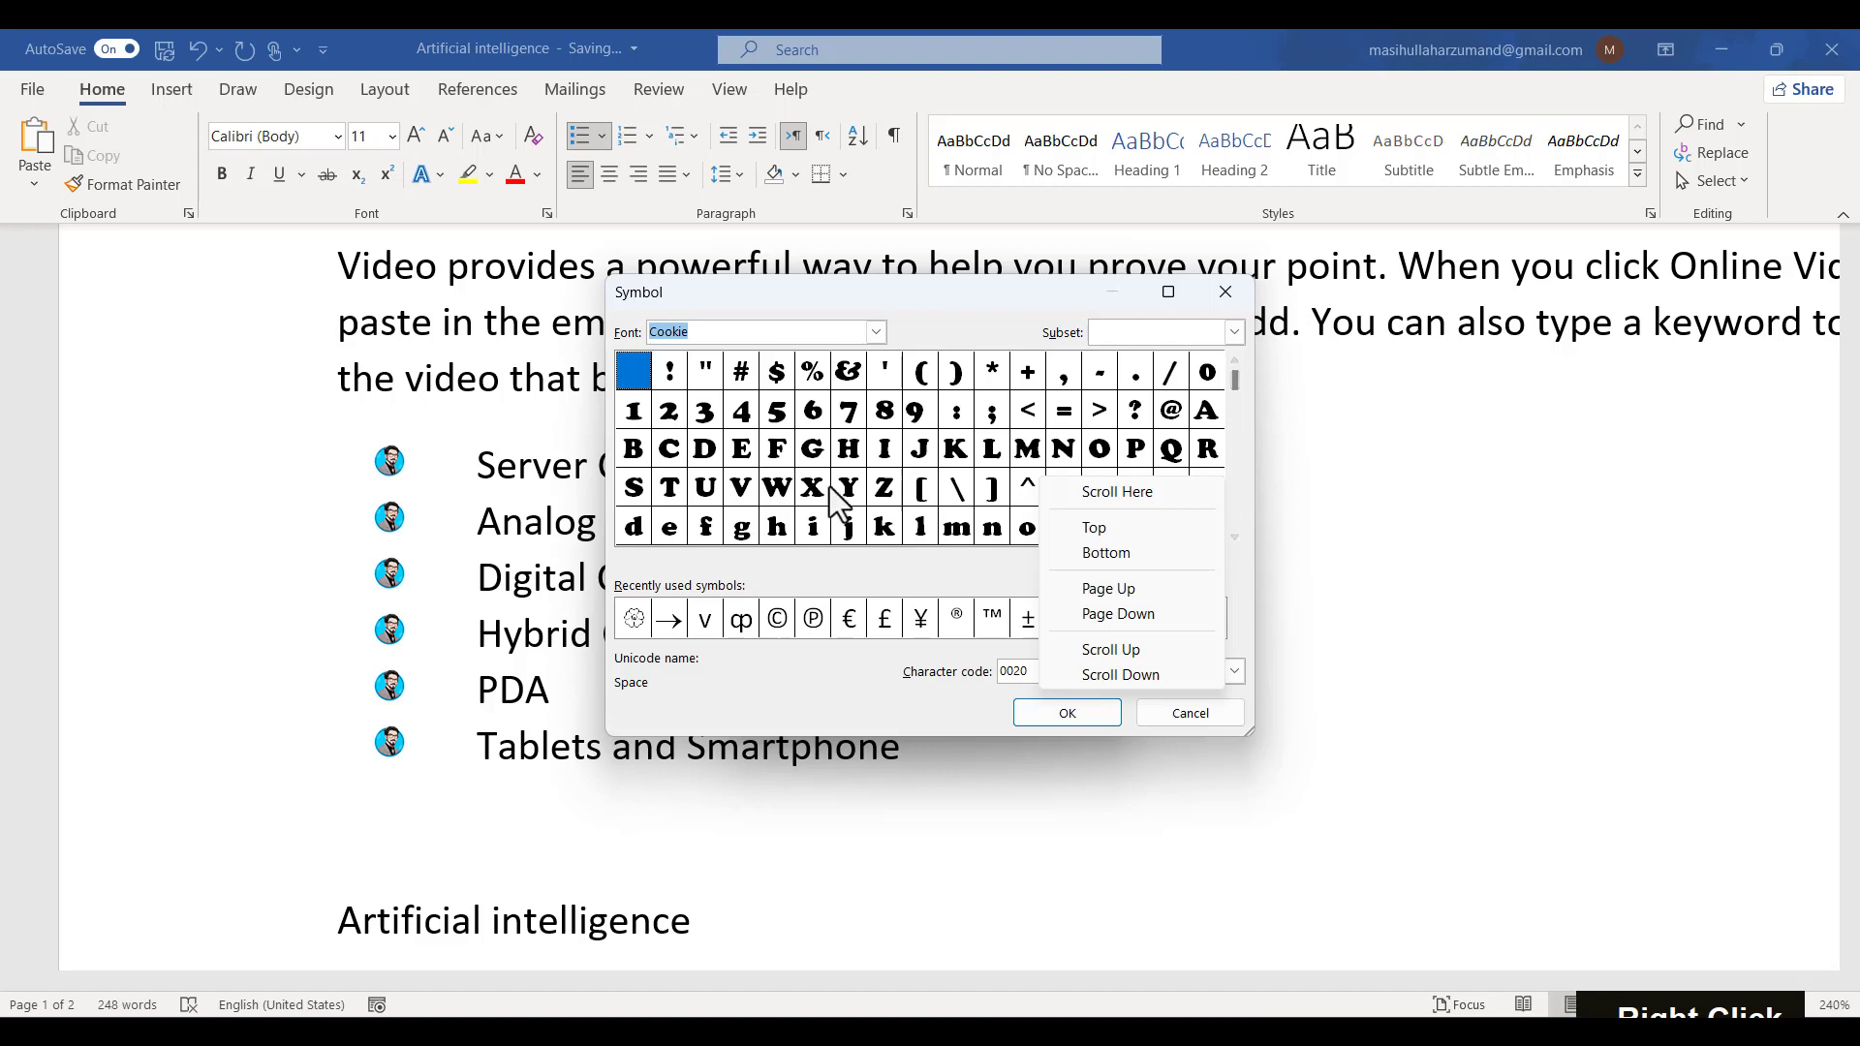
{"action": "left_click", "coordinate": [876, 332]}
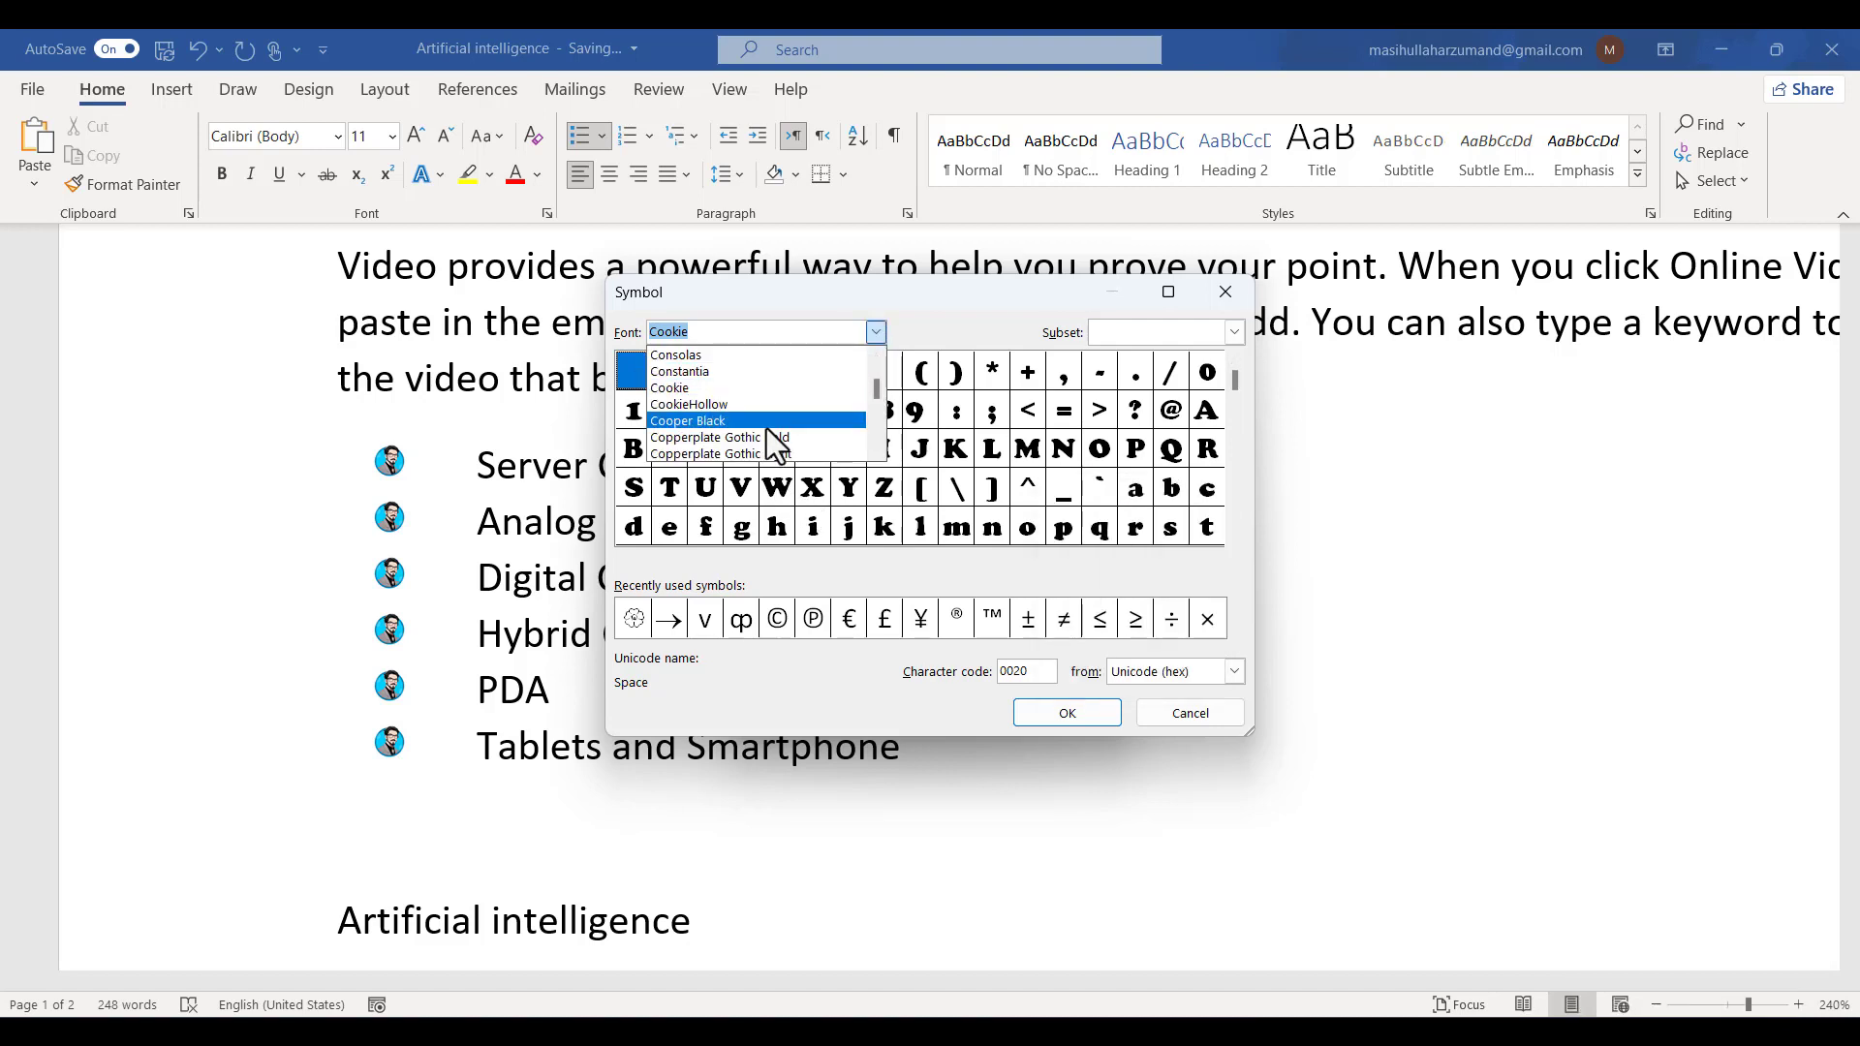
{"action": "scroll", "coordinate": [765, 428], "scroll_direction": "down", "scroll_amount": 1}
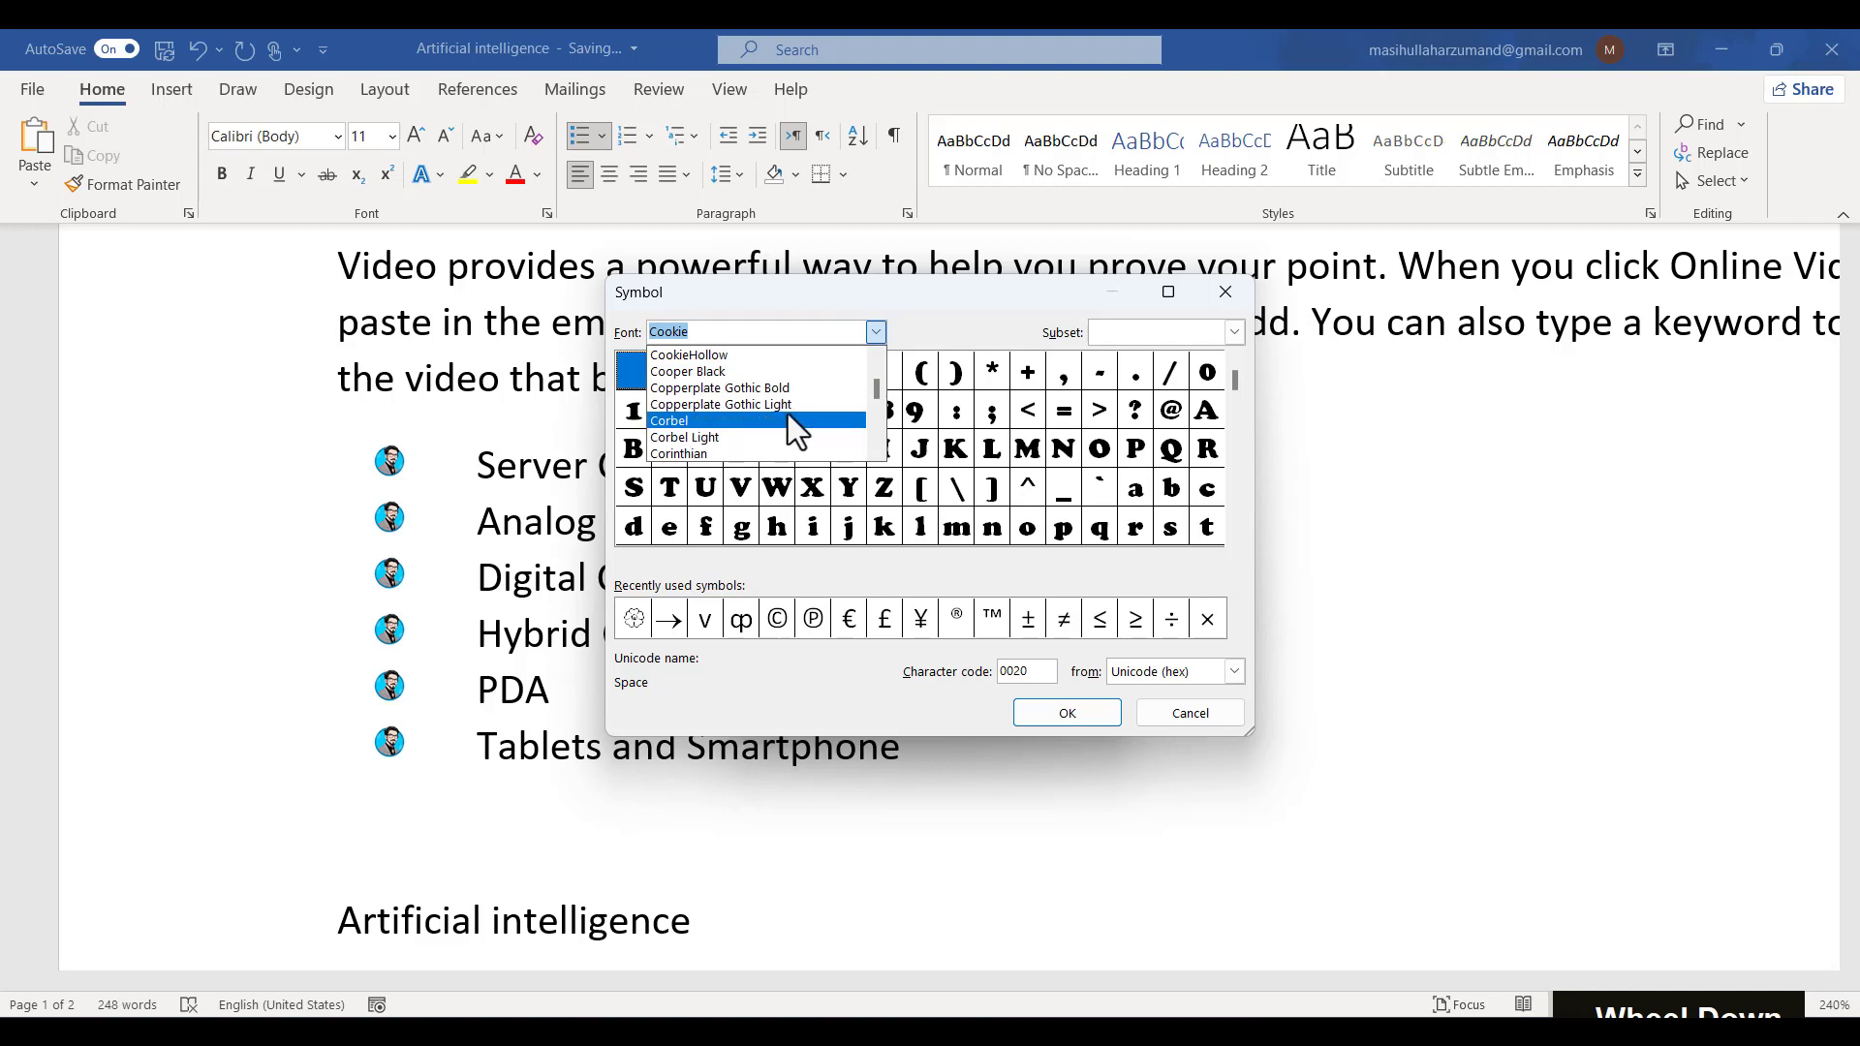
{"action": "left_click_drag", "start_coordinate": [878, 396], "coordinate": [884, 441]}
{"action": "left_click", "coordinate": [717, 404]}
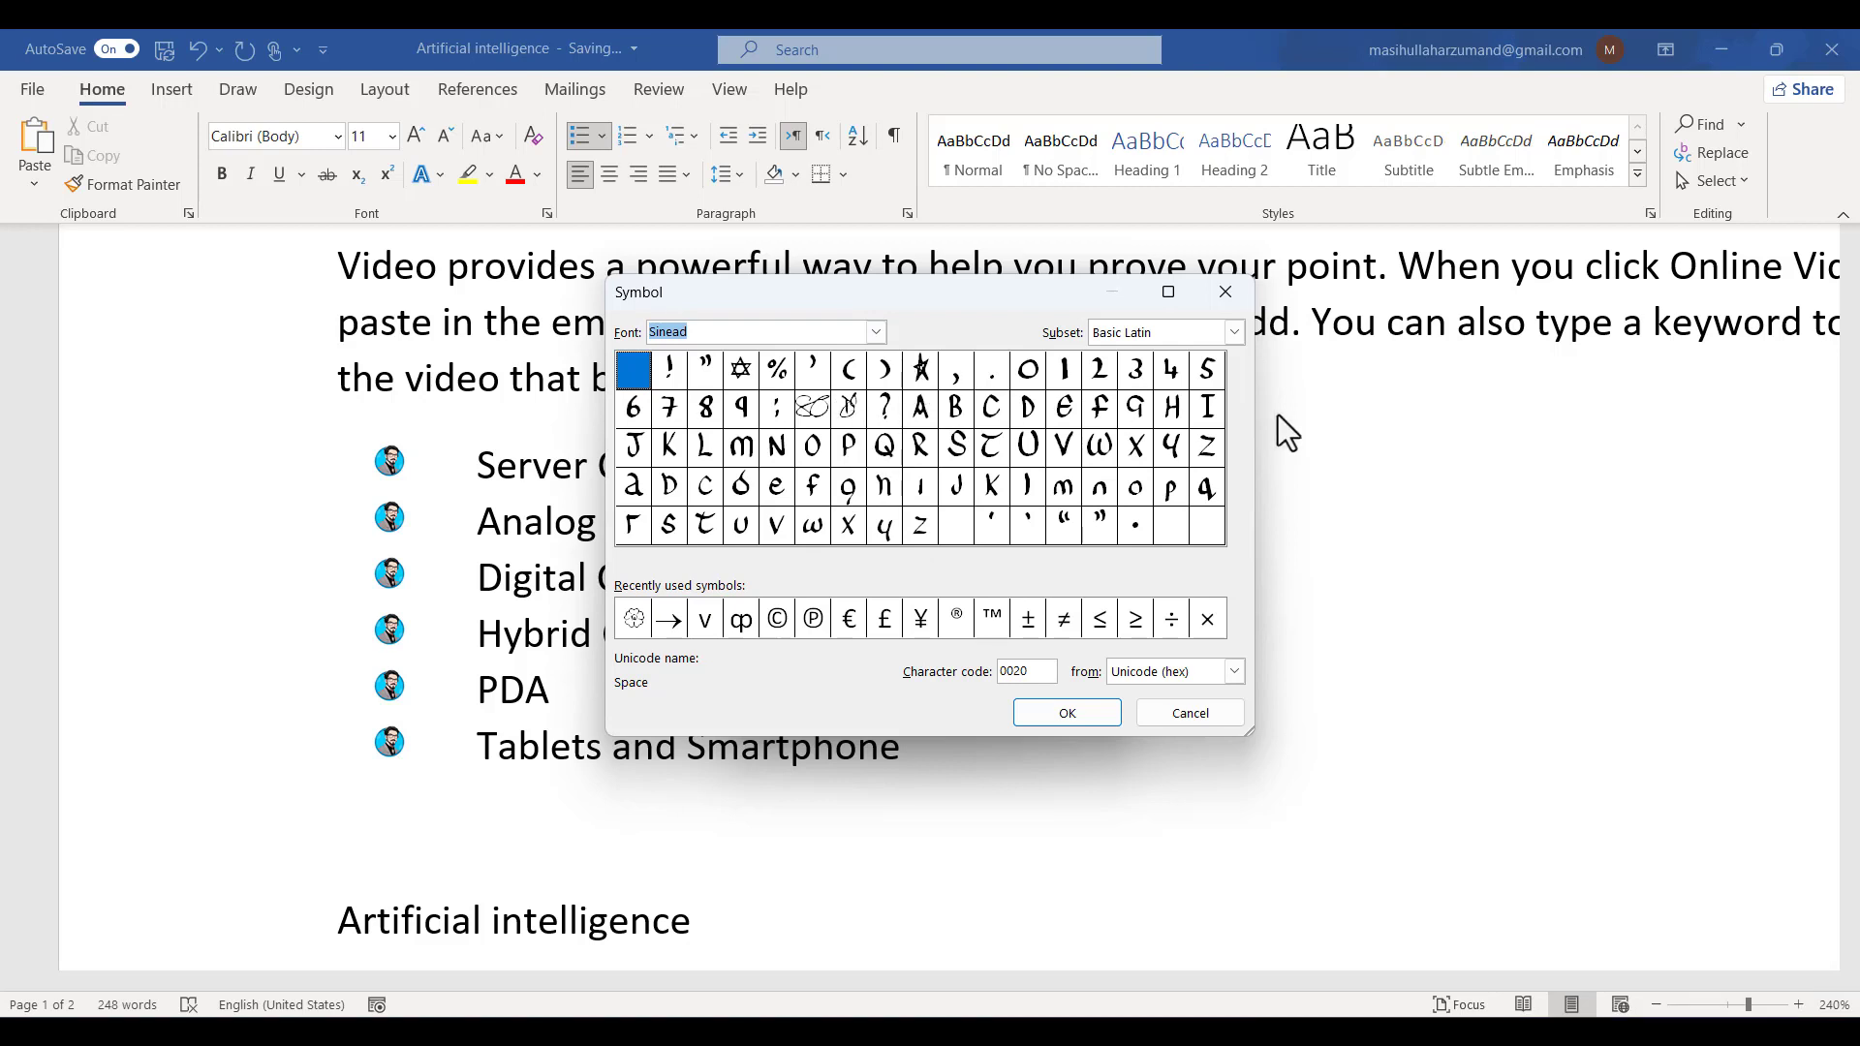
{"action": "left_click", "coordinate": [734, 377]}
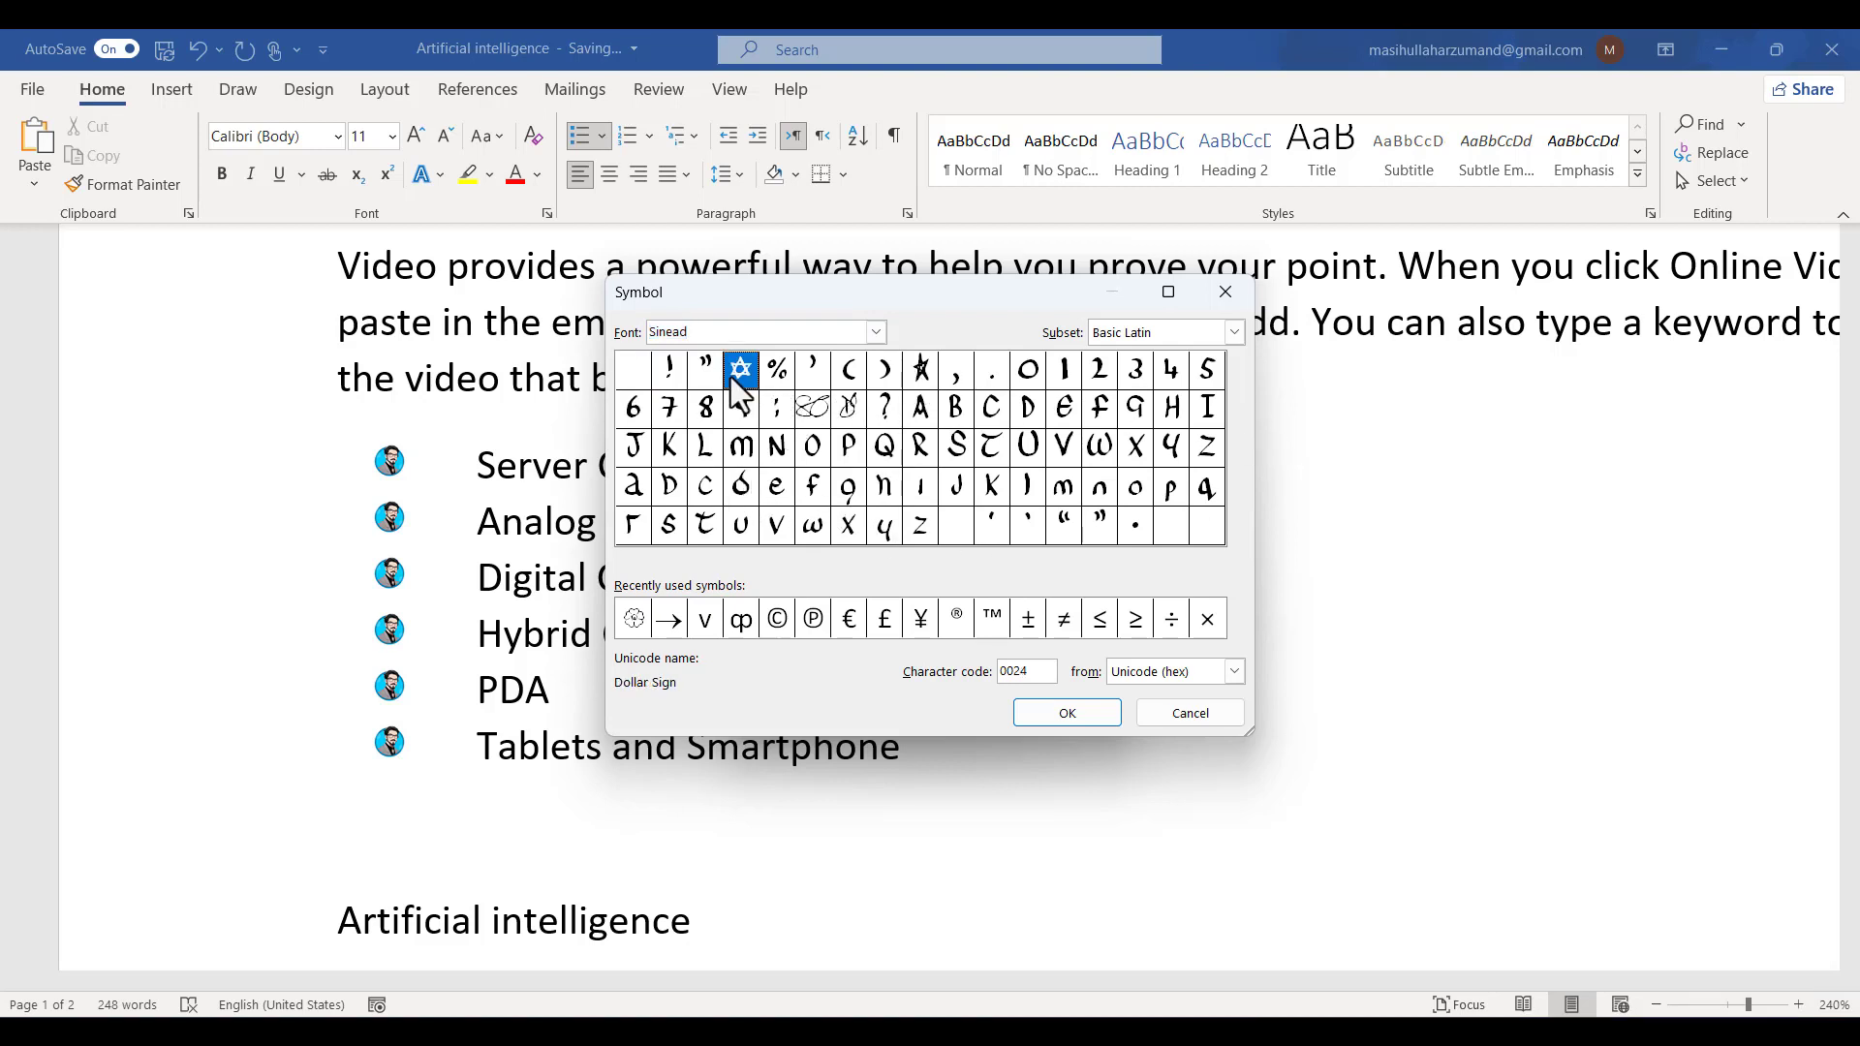
{"action": "left_click", "coordinate": [1077, 719]}
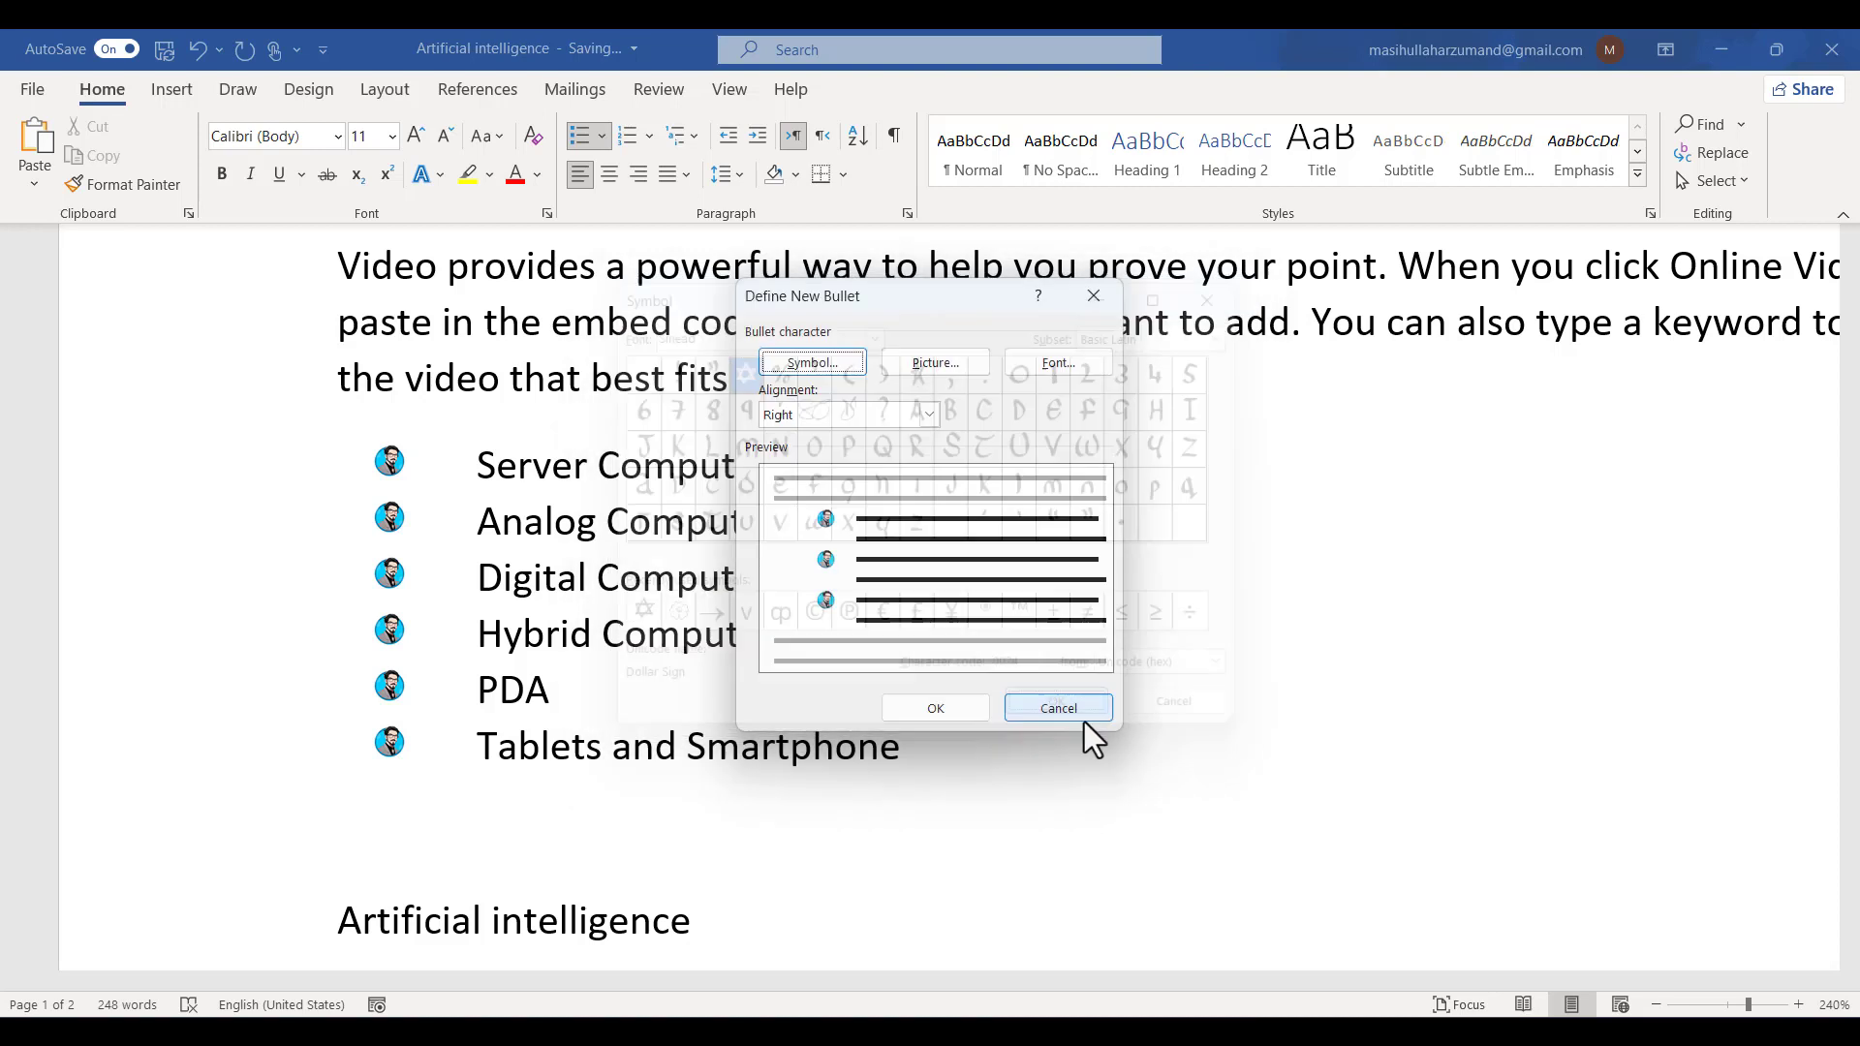
- Set the bullet's complex script font to Afghantype (Bait Neka) and apply the new star bullet to the list
{"action": "left_click", "coordinate": [1029, 366]}
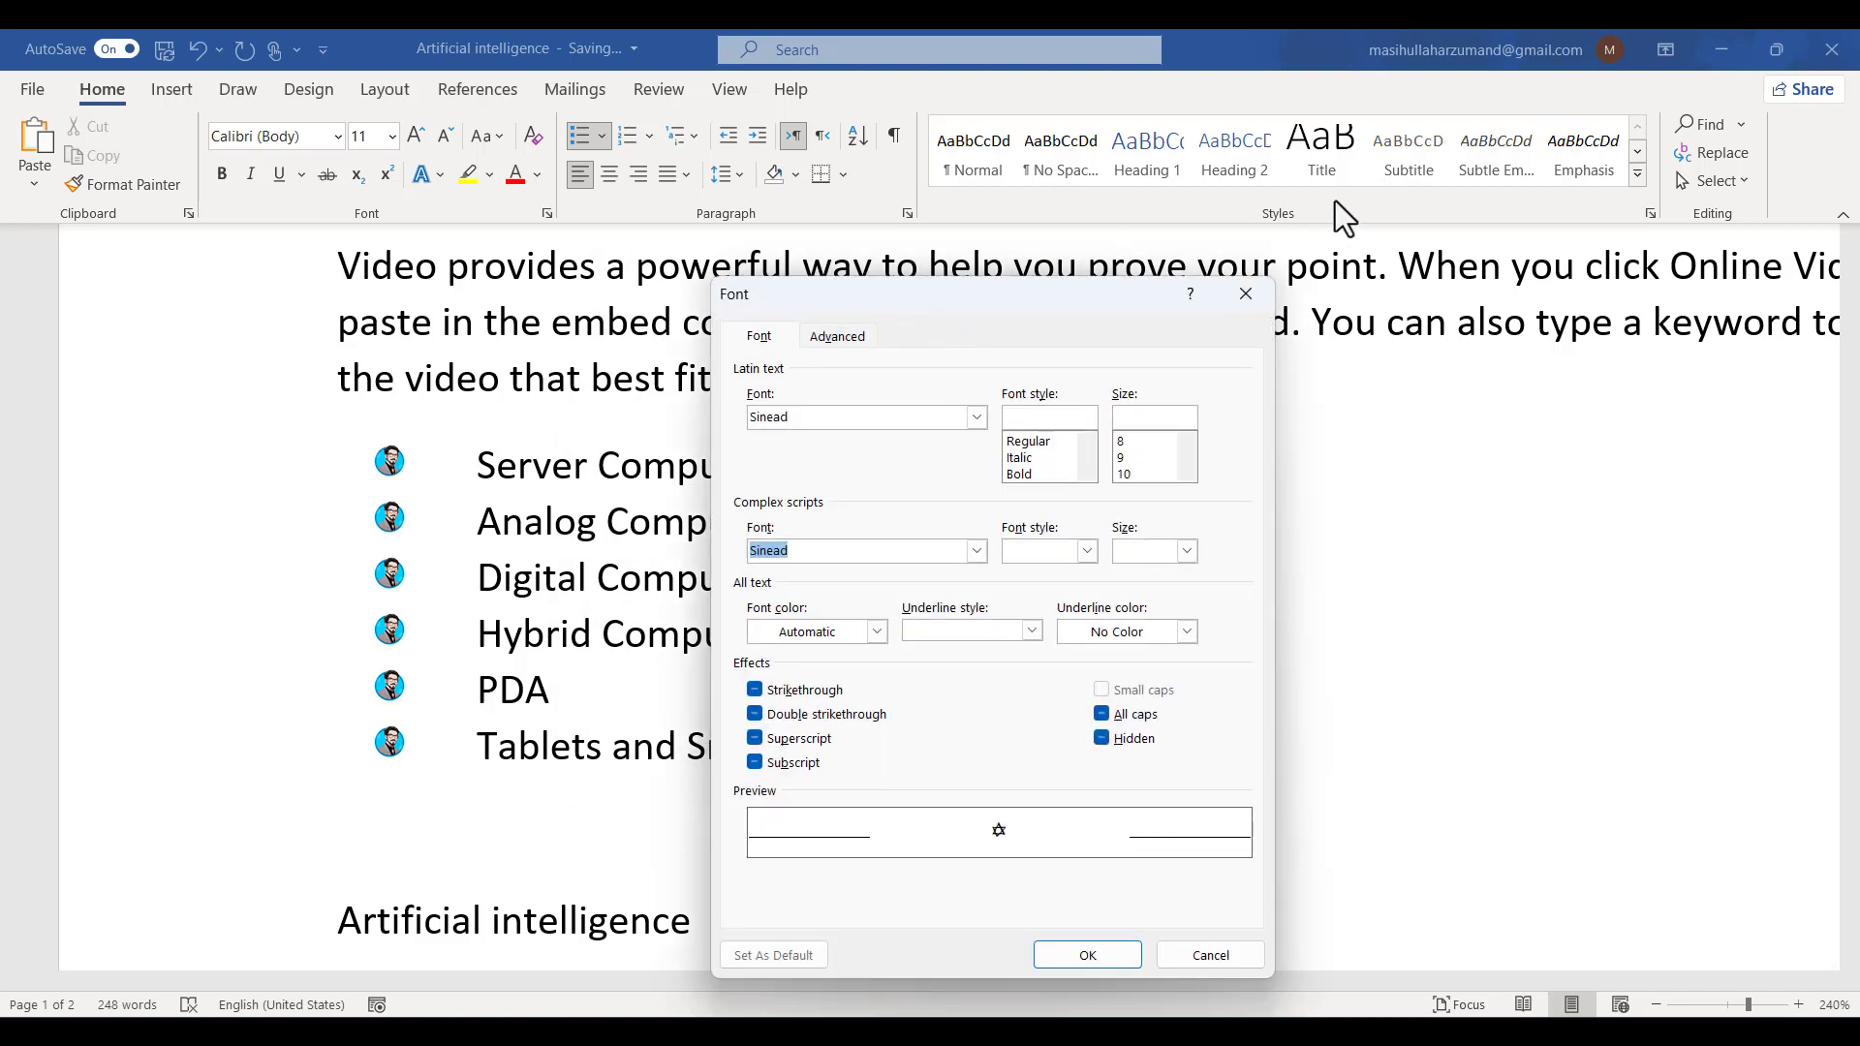
{"action": "left_click_drag", "start_coordinate": [944, 294], "coordinate": [1308, 236]}
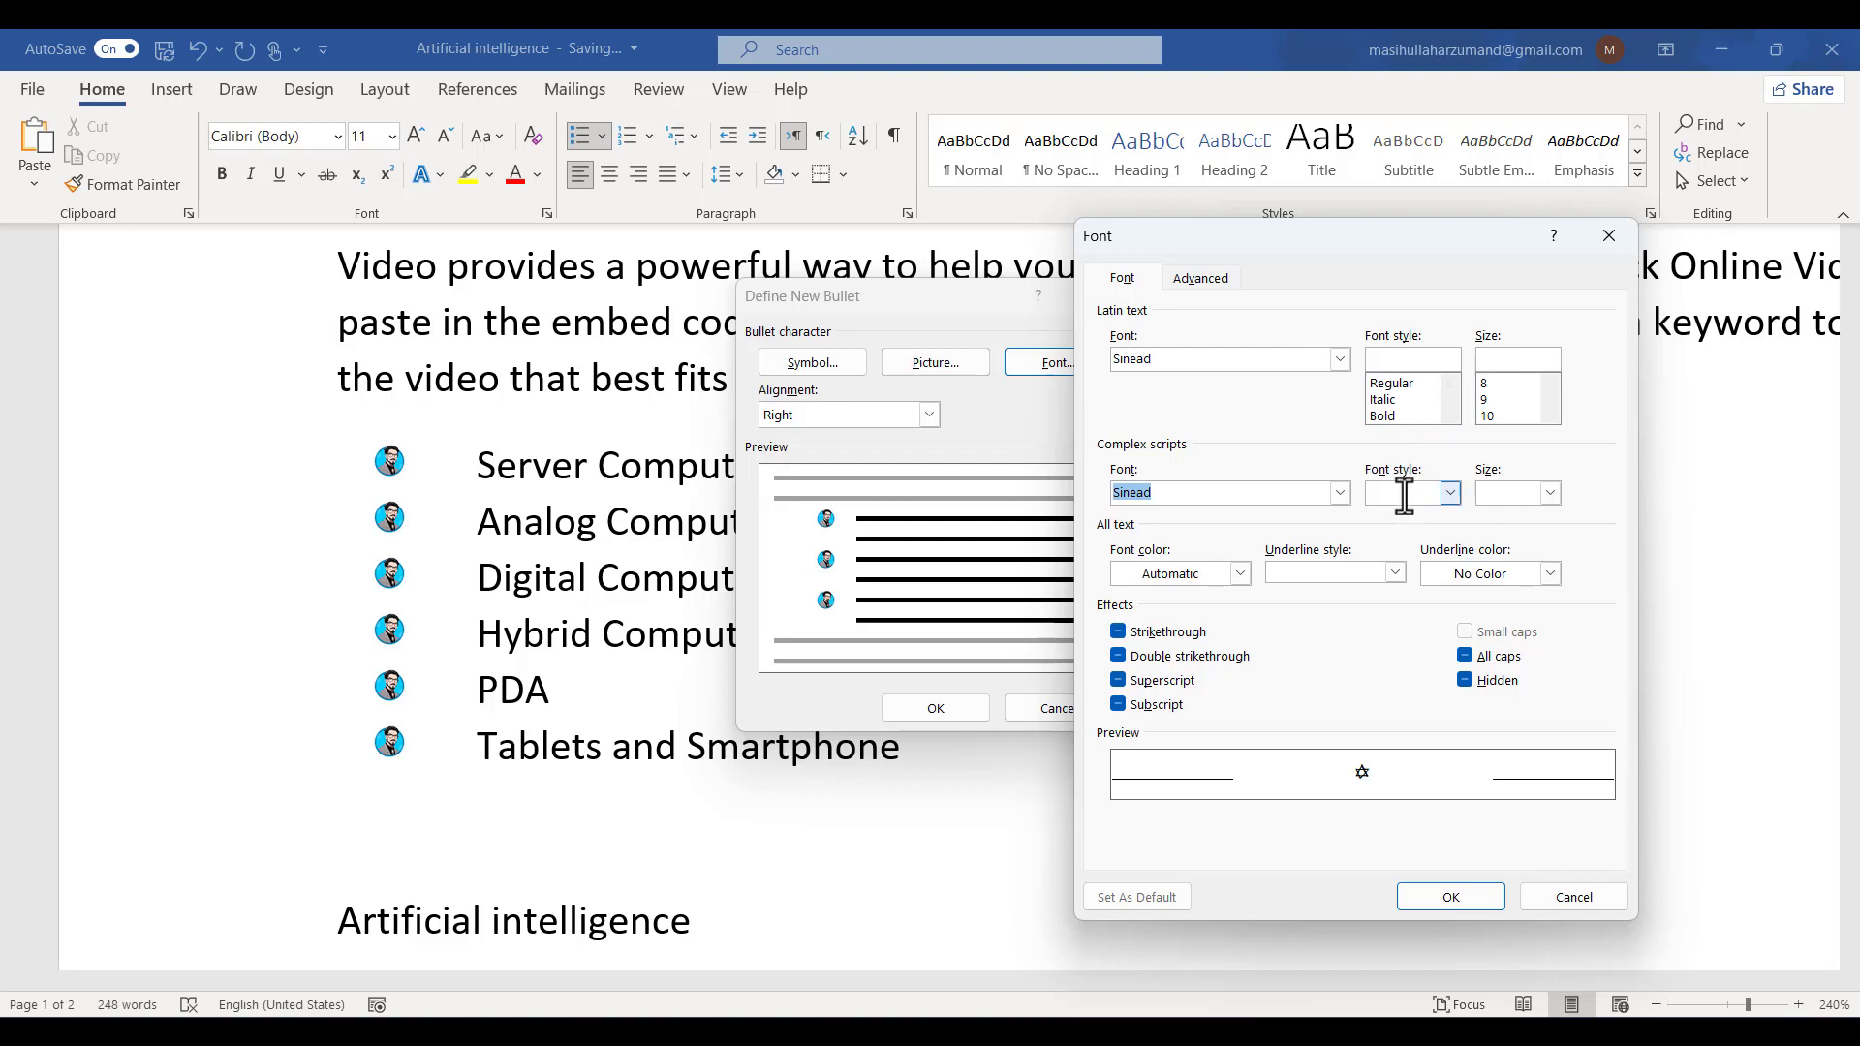
{"action": "left_click", "coordinate": [1340, 498]}
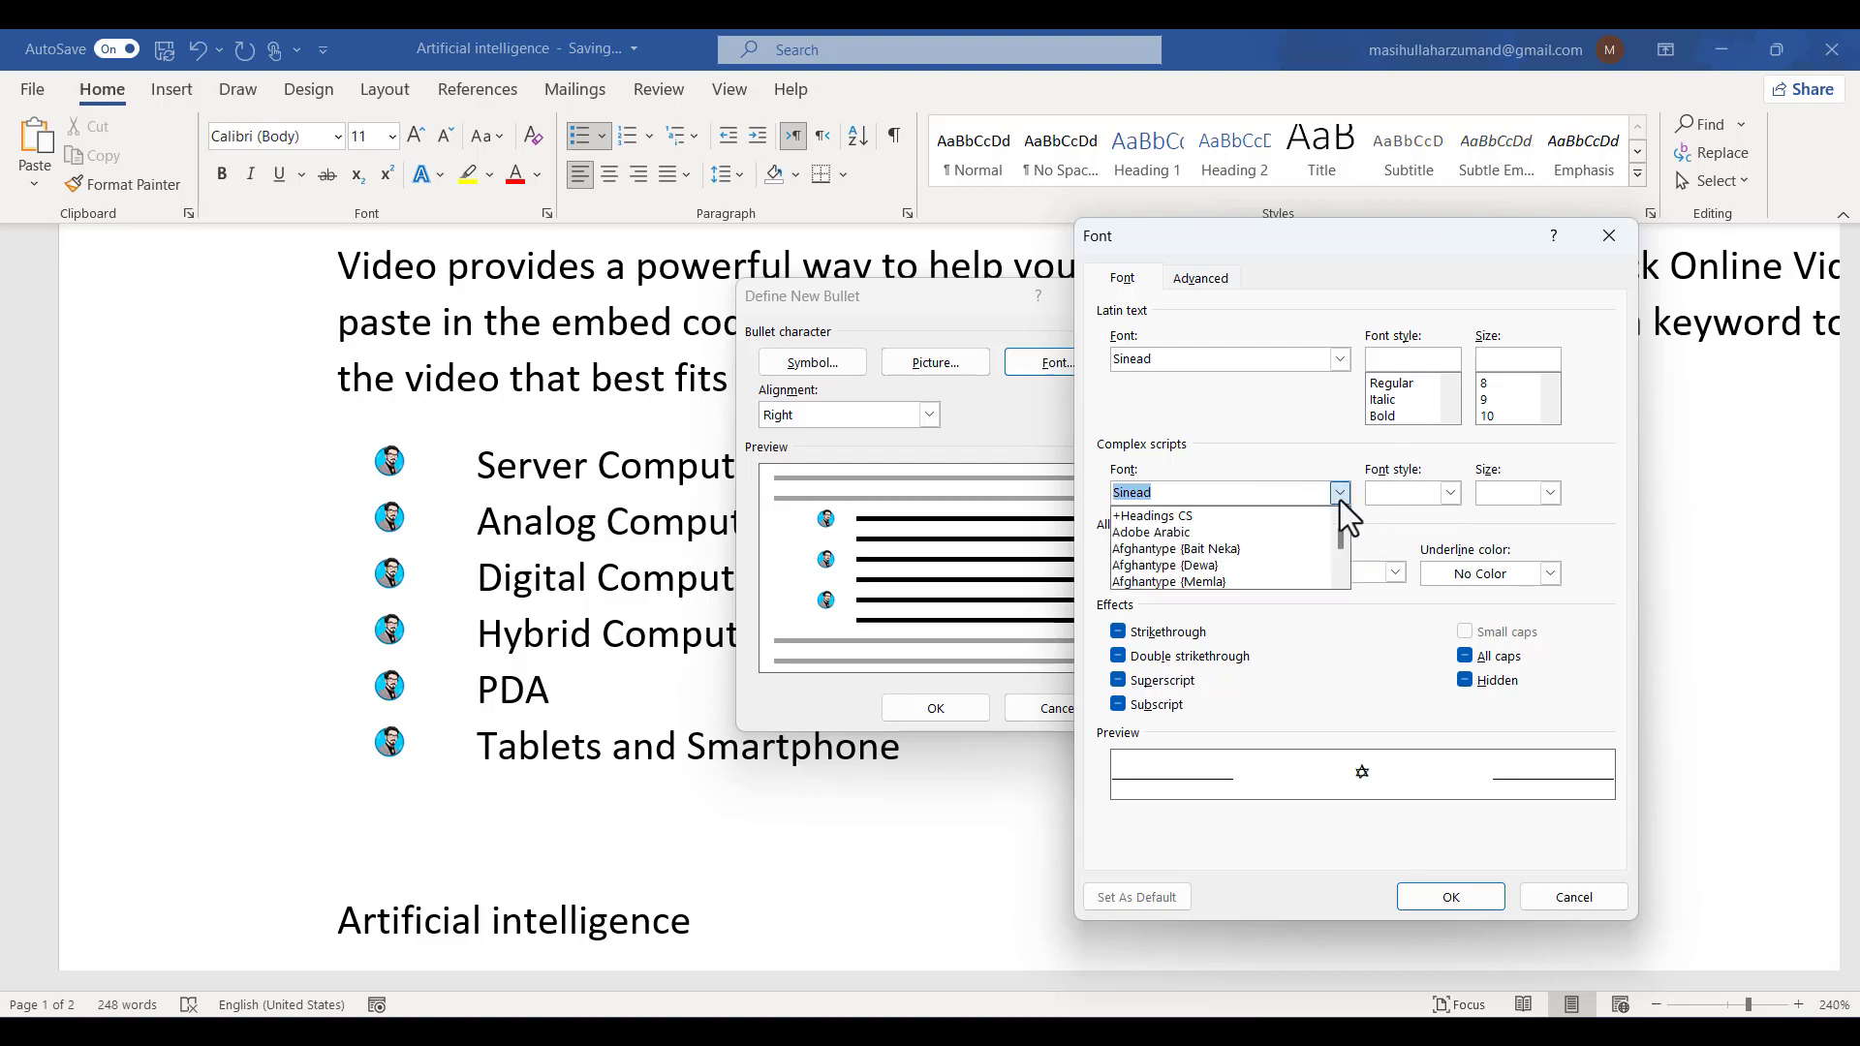
{"action": "left_click", "coordinate": [1292, 547]}
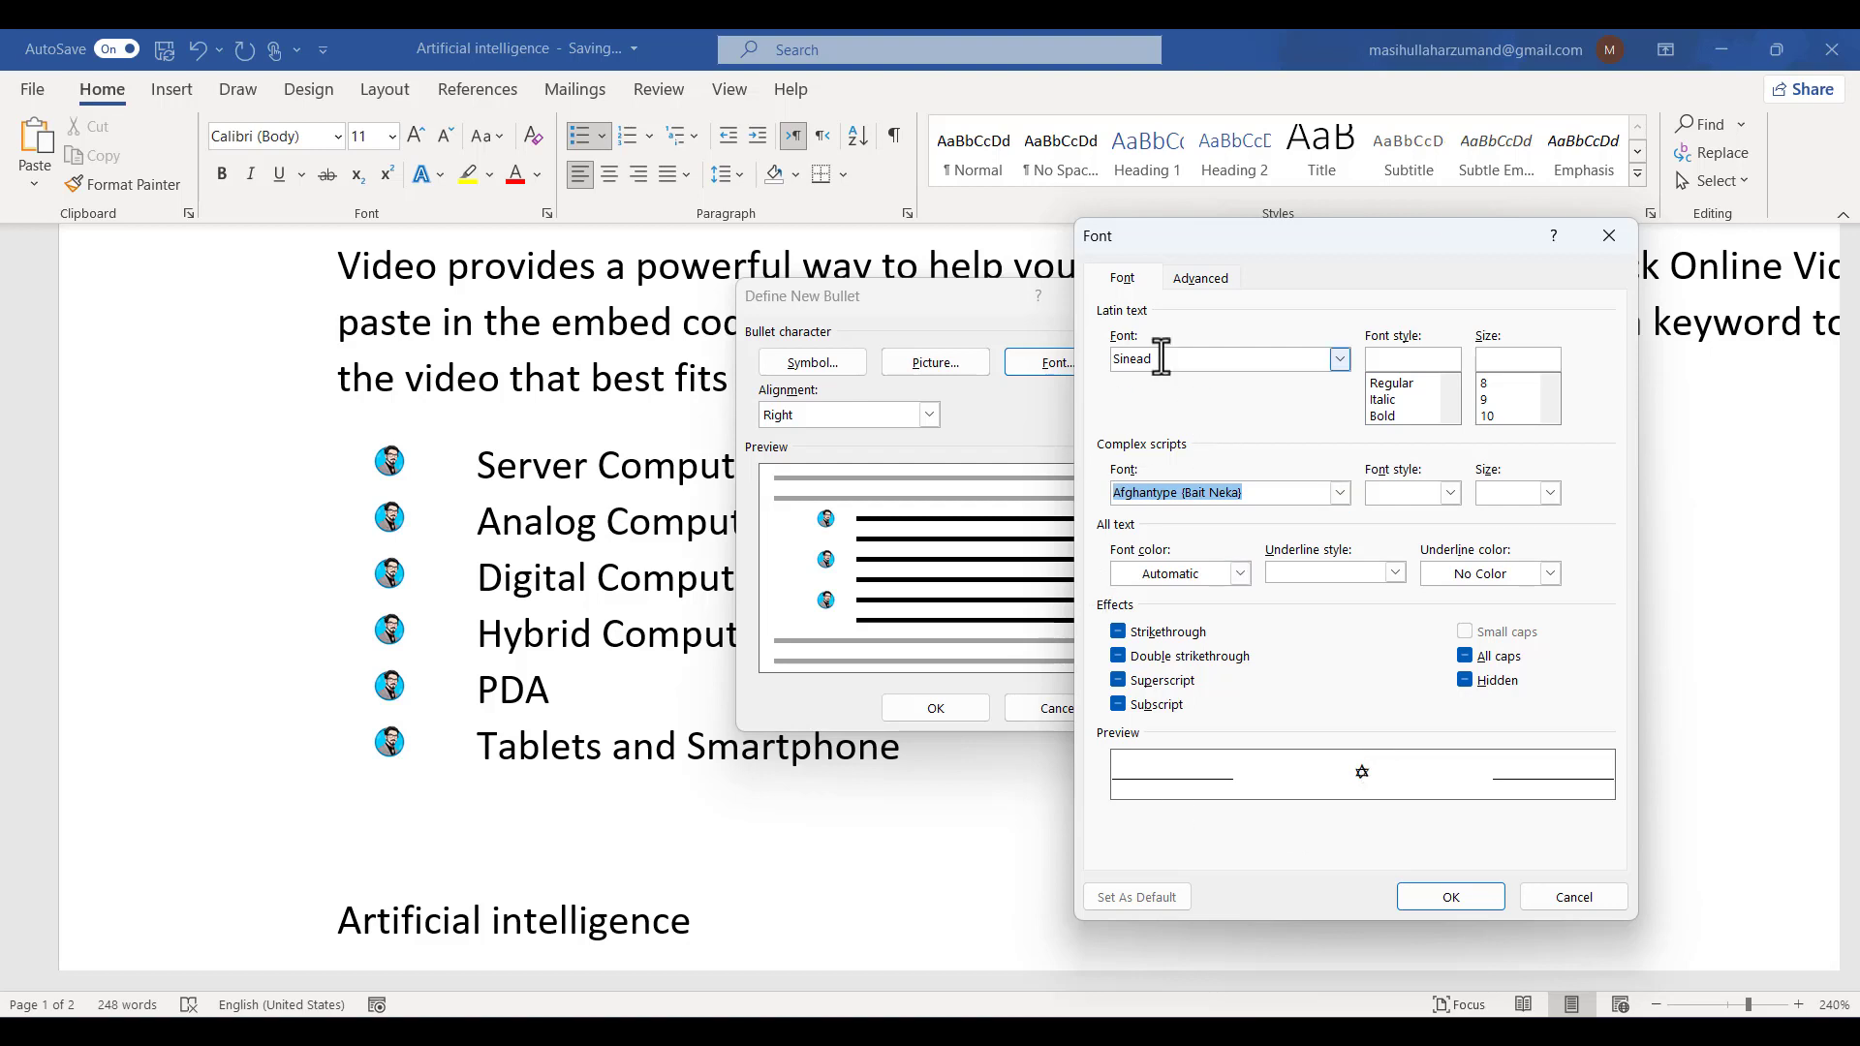
{"action": "left_click", "coordinate": [1459, 904]}
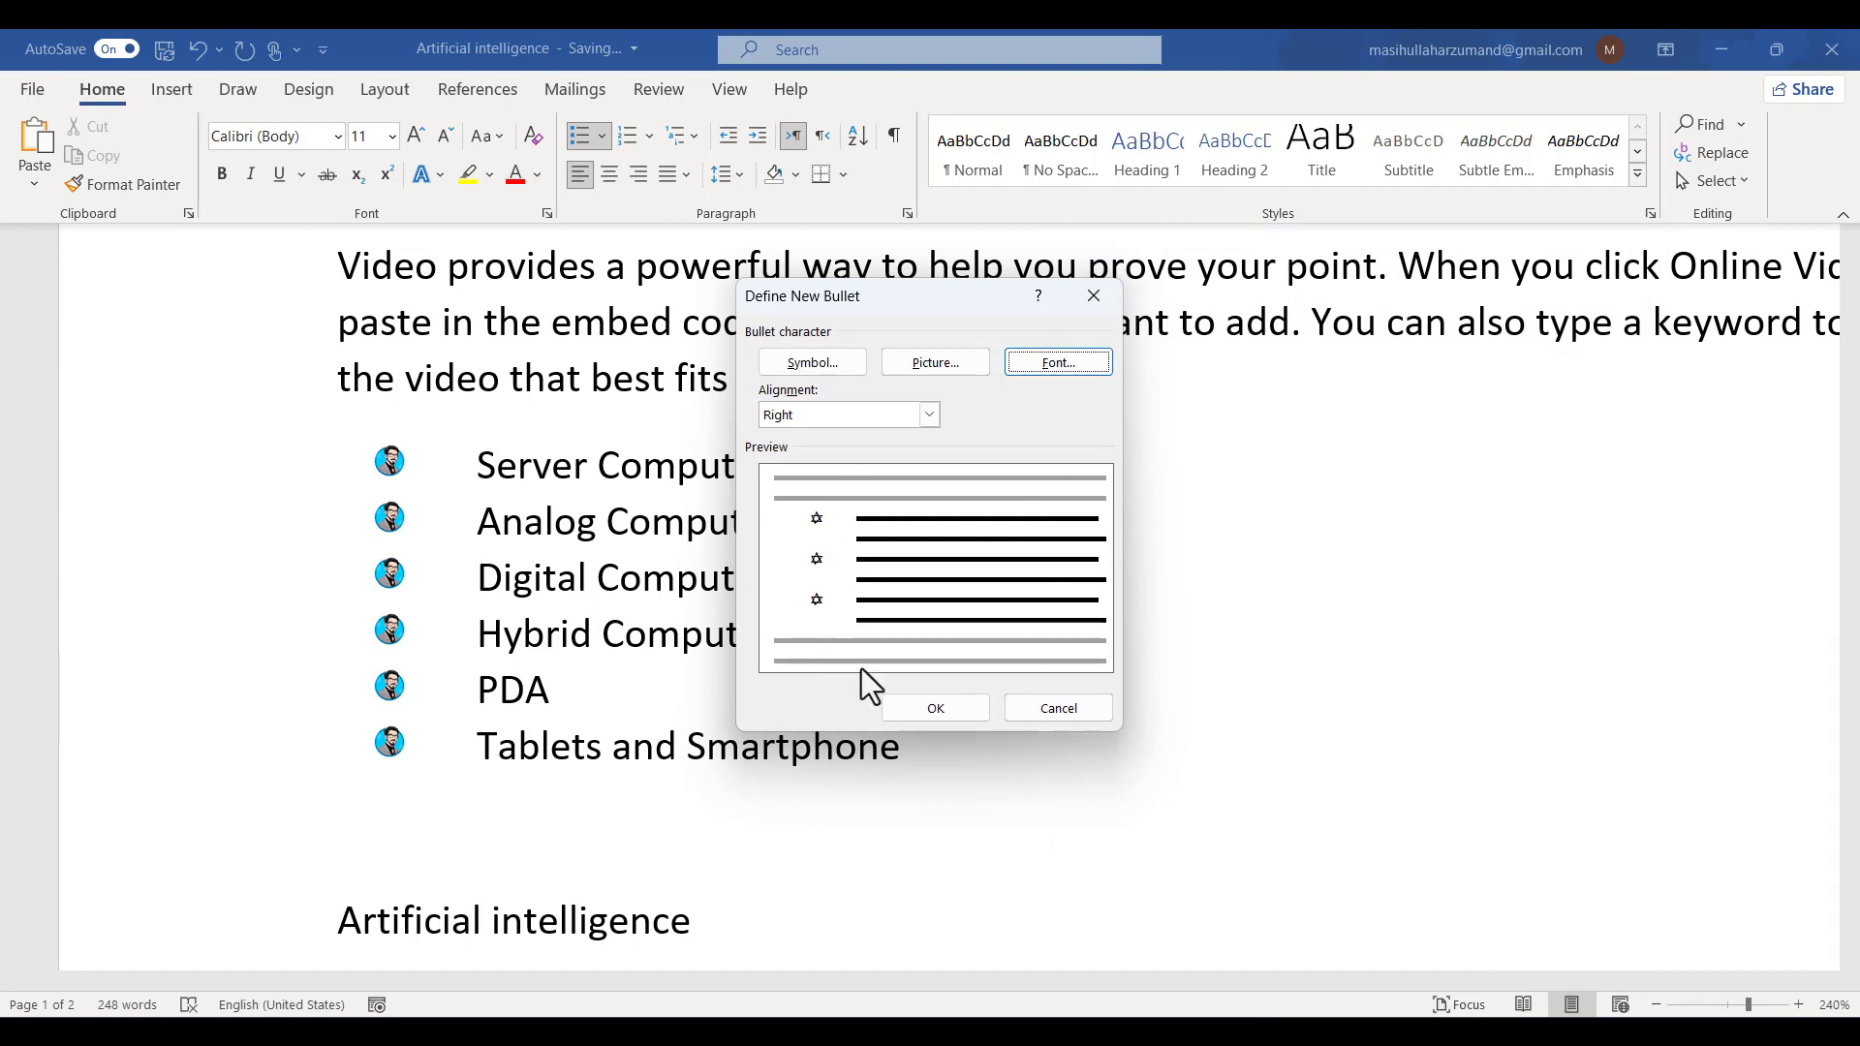
{"action": "left_click", "coordinate": [931, 717]}
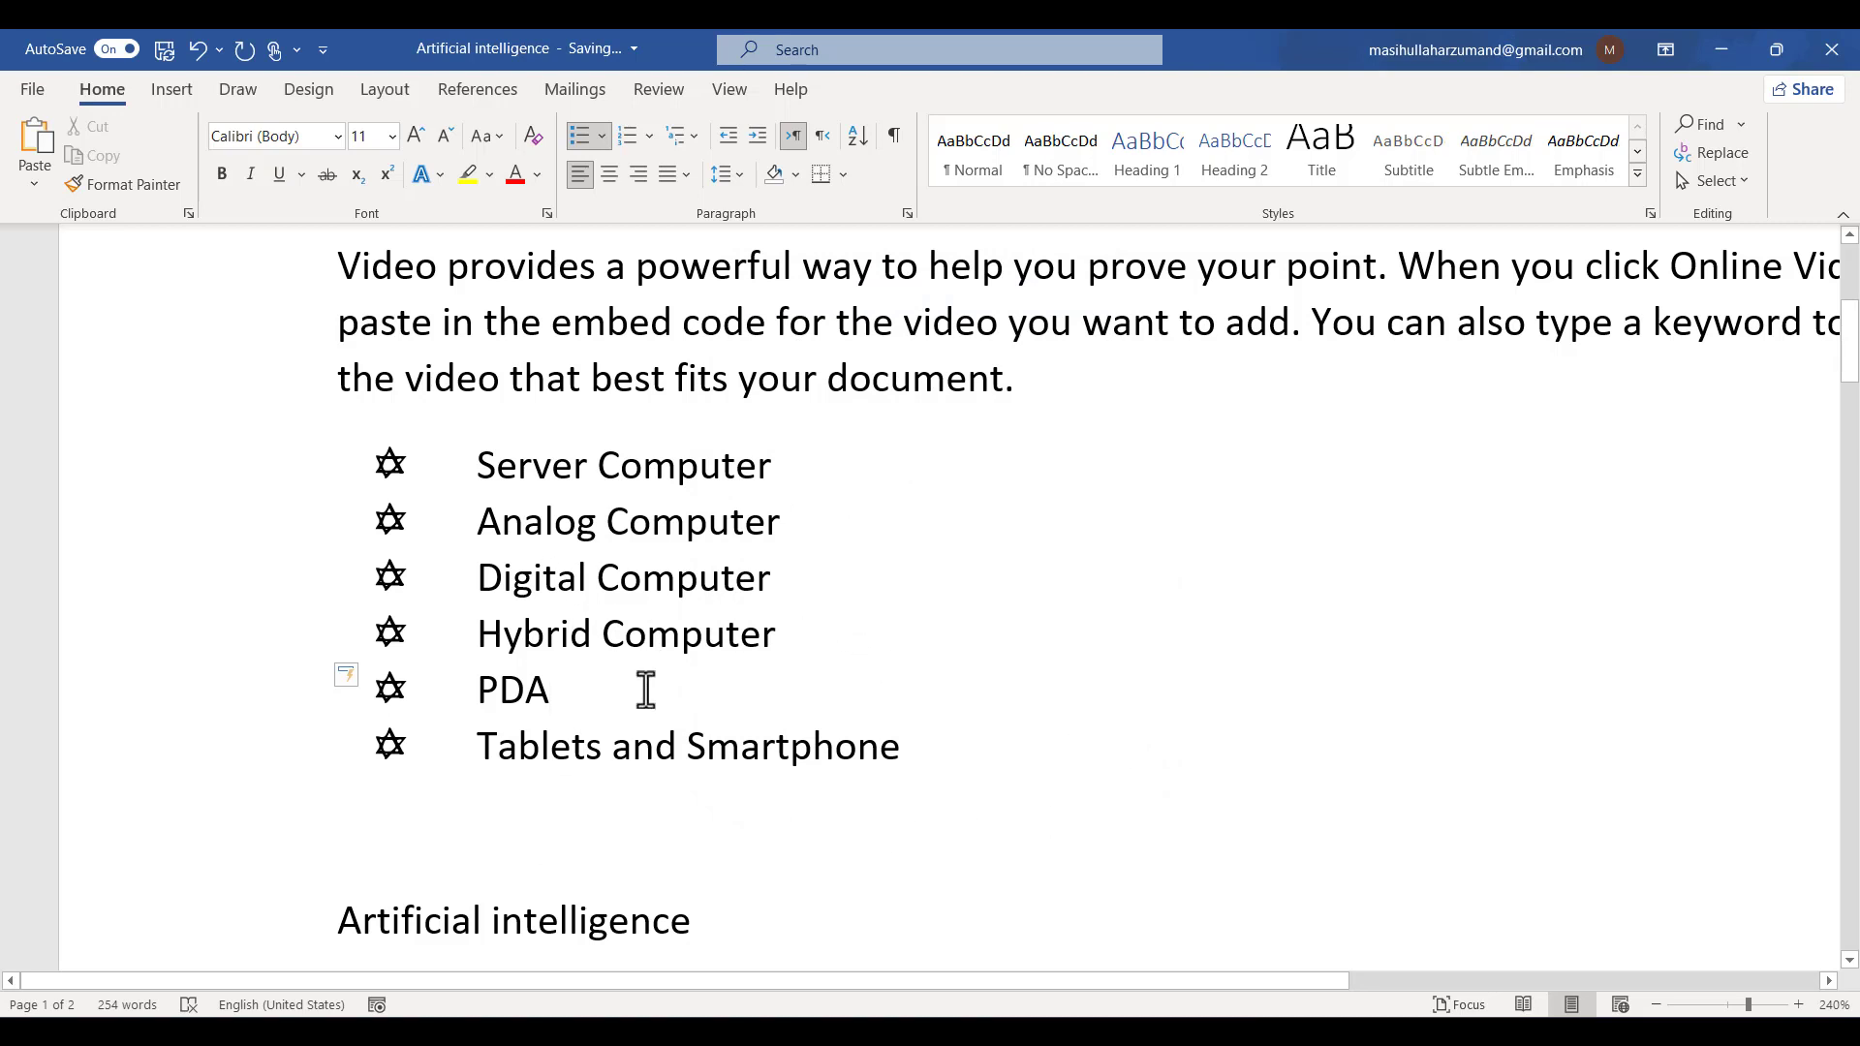
- Demote the PDA item one list level and return it to the top level
{"action": "double_click", "coordinate": [509, 692]}
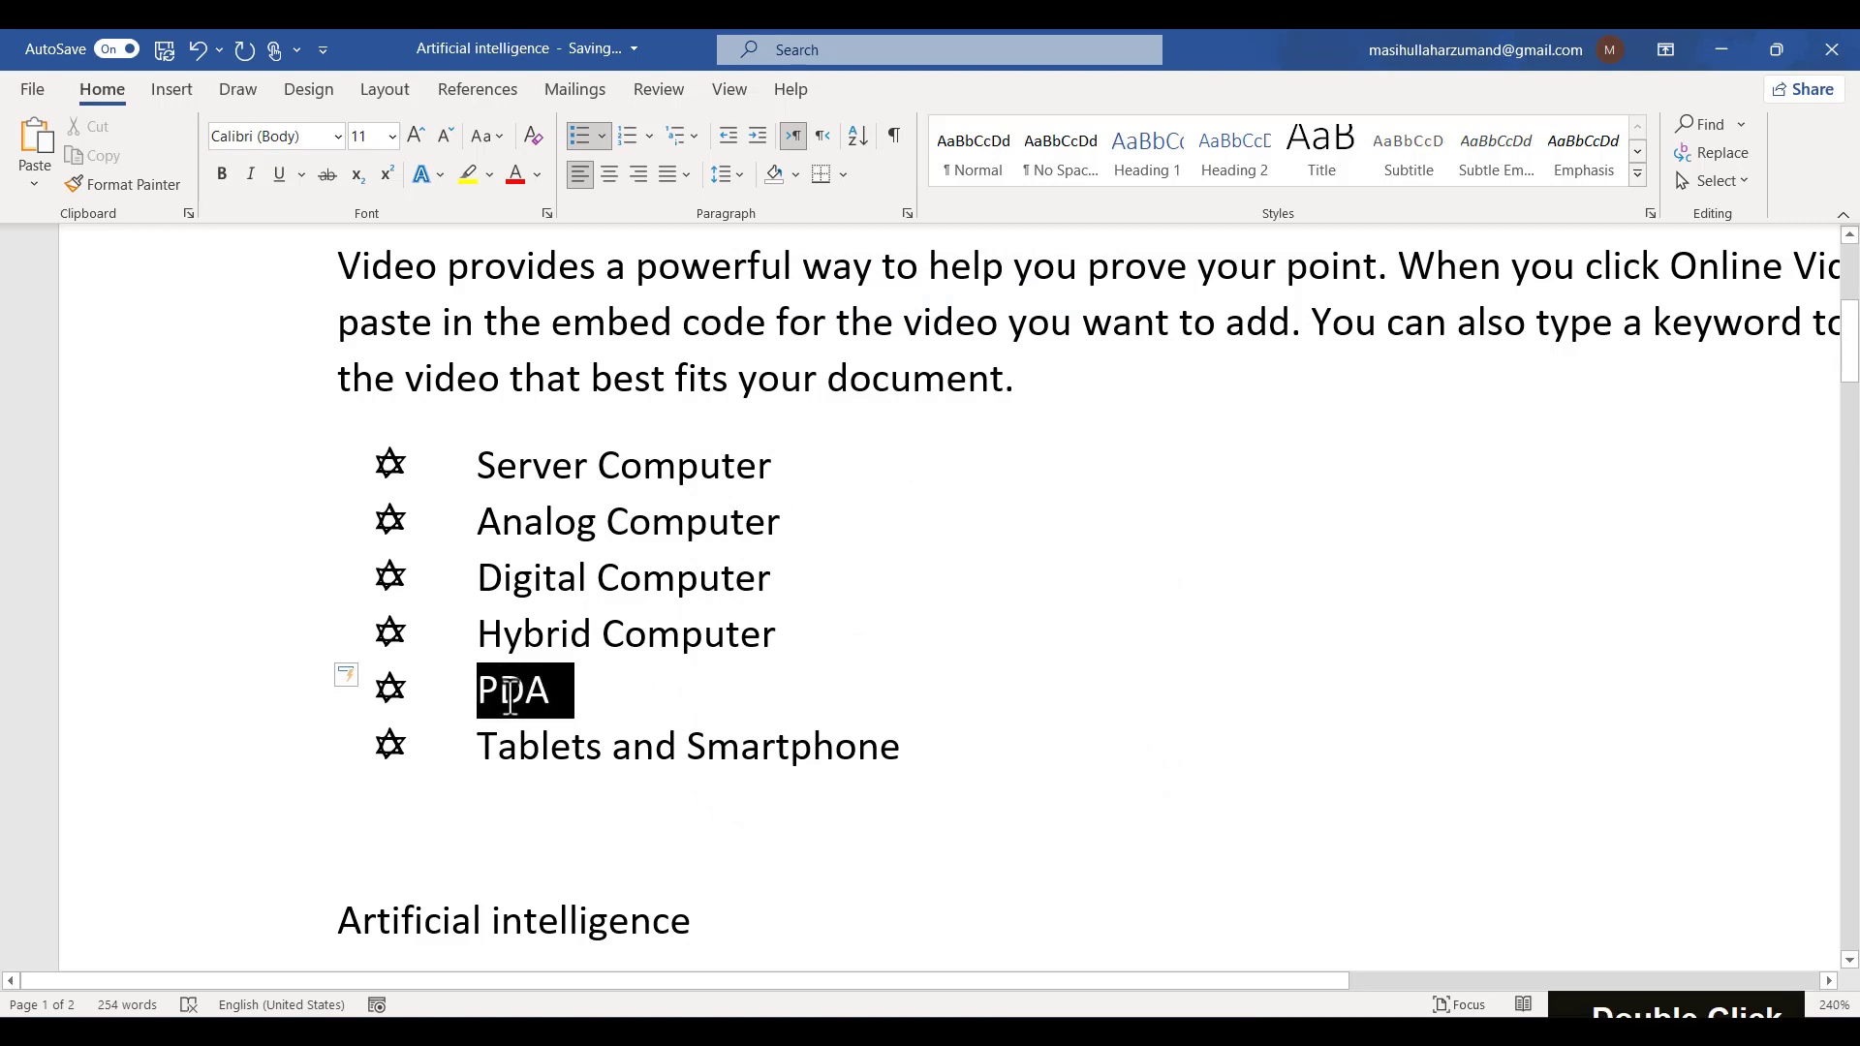
{"action": "key", "text": "Tab"}
{"action": "key", "text": "Tab"}
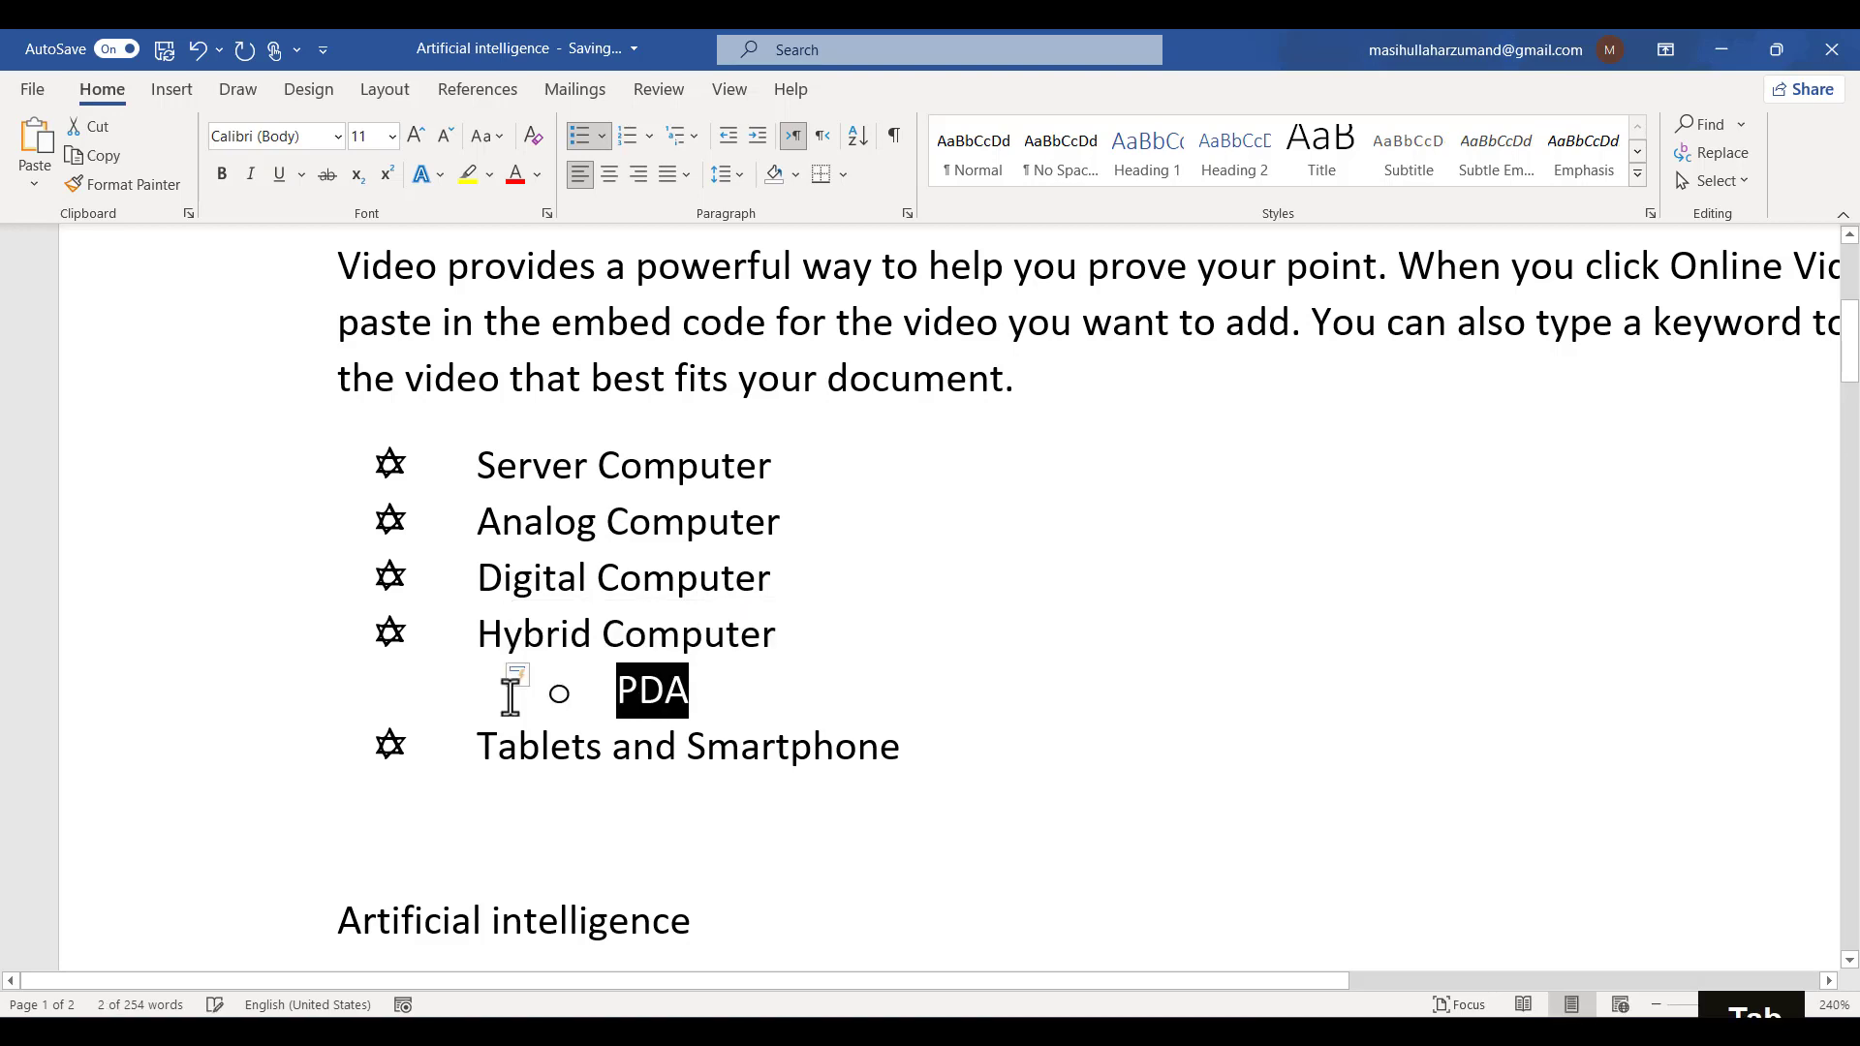
{"action": "key", "text": "BackSpace"}
{"action": "key", "text": "BackSpace"}
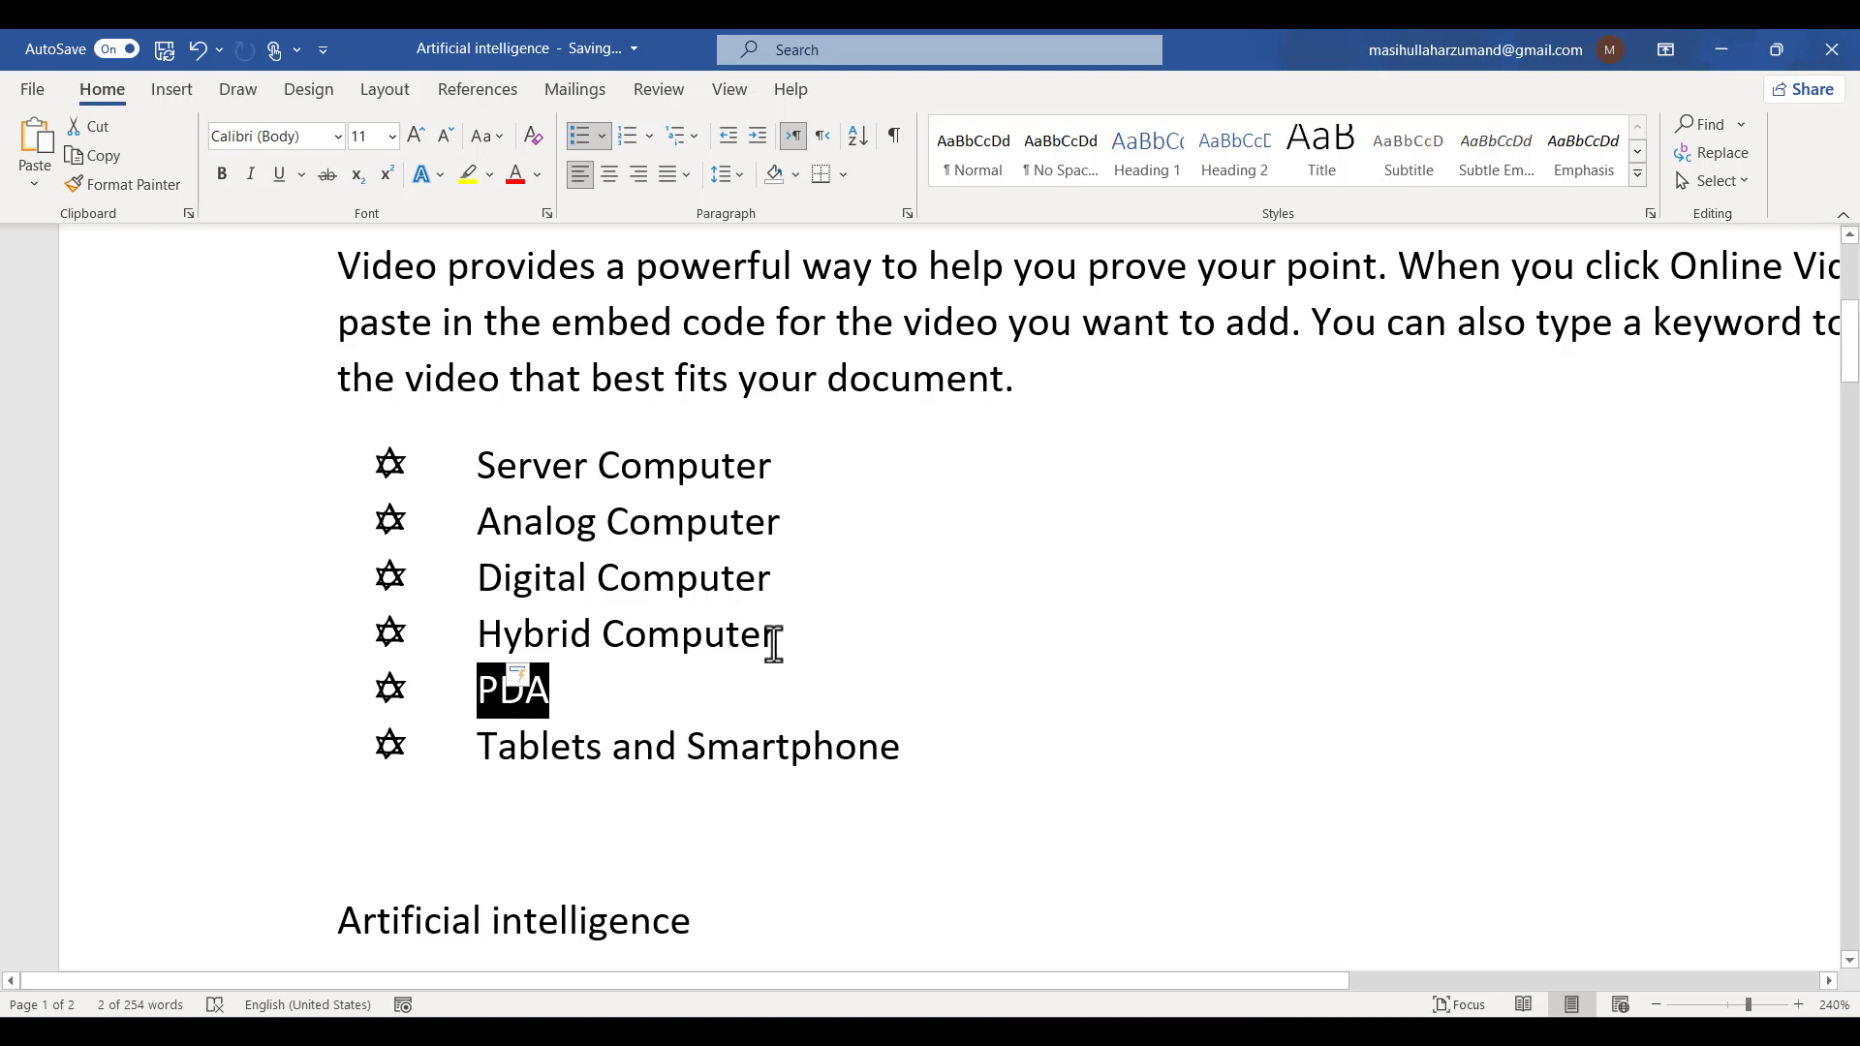
- Insert an empty unbulleted paragraph inside the list after Digital Computer
{"action": "left_click", "coordinate": [809, 590]}
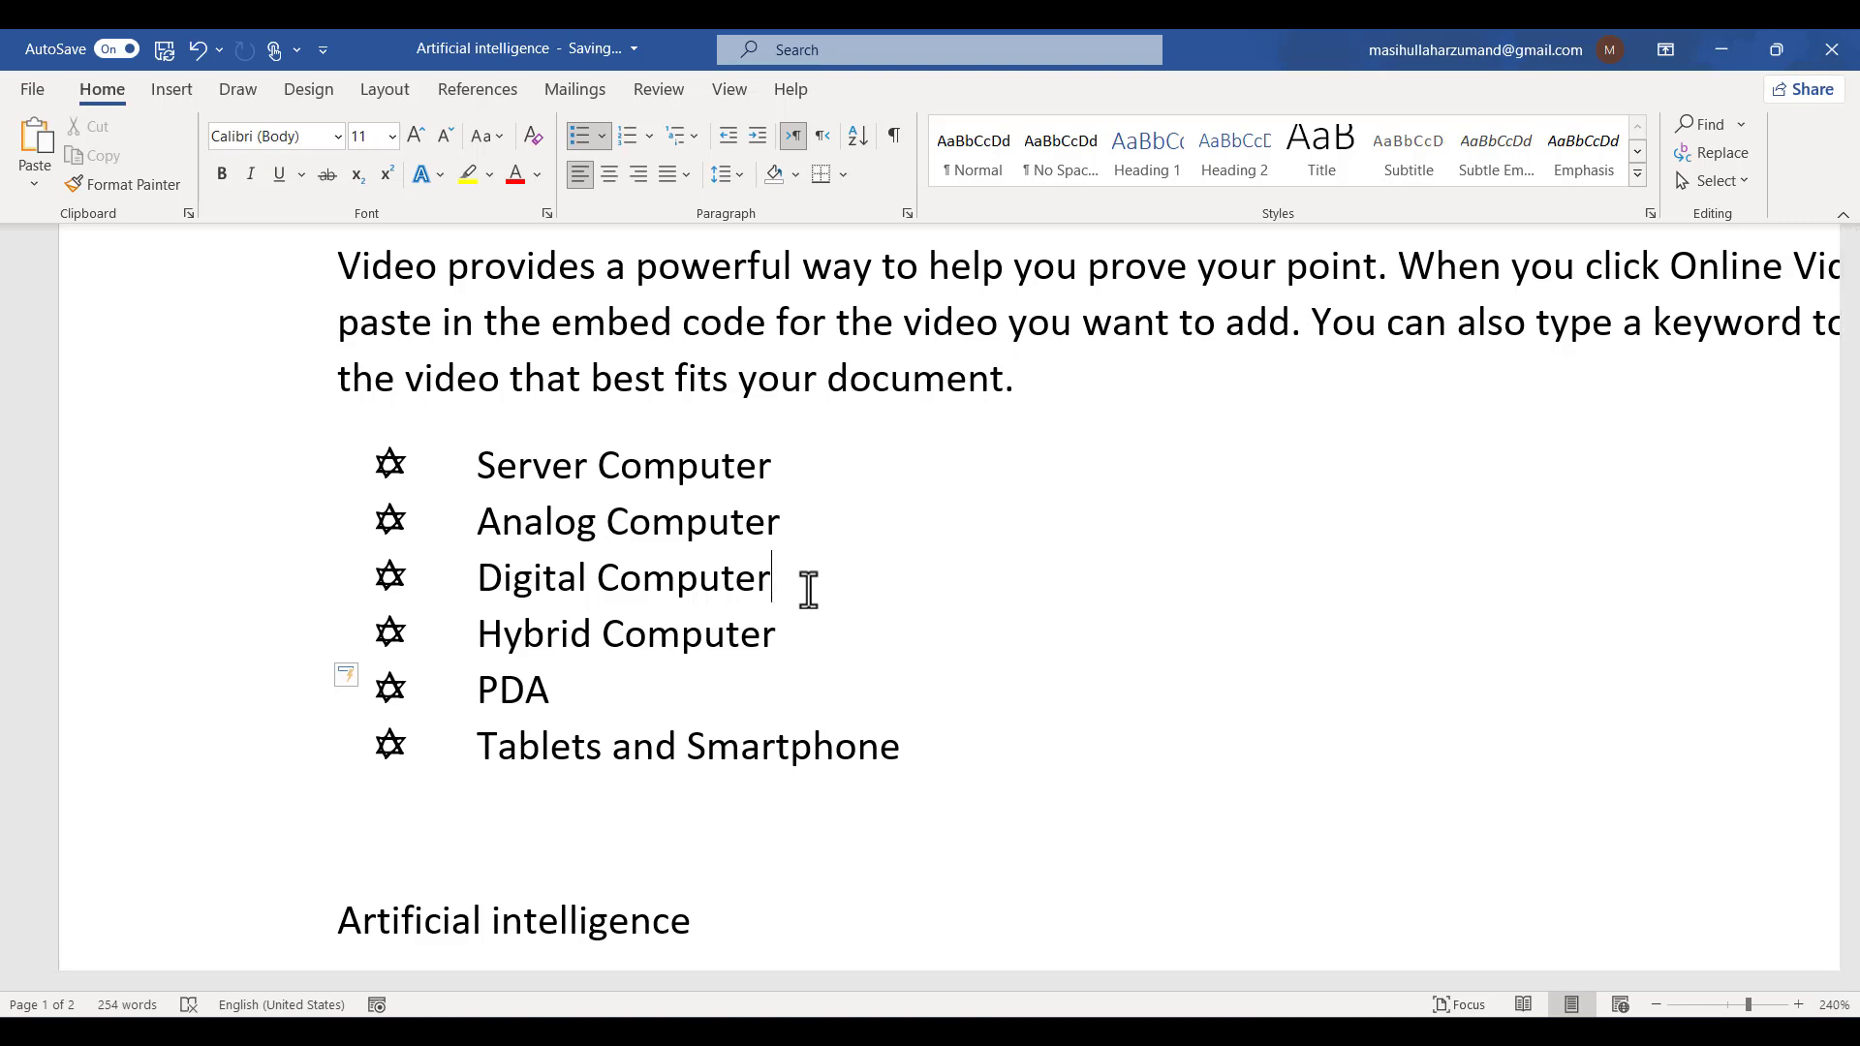
{"action": "key", "text": "Return"}
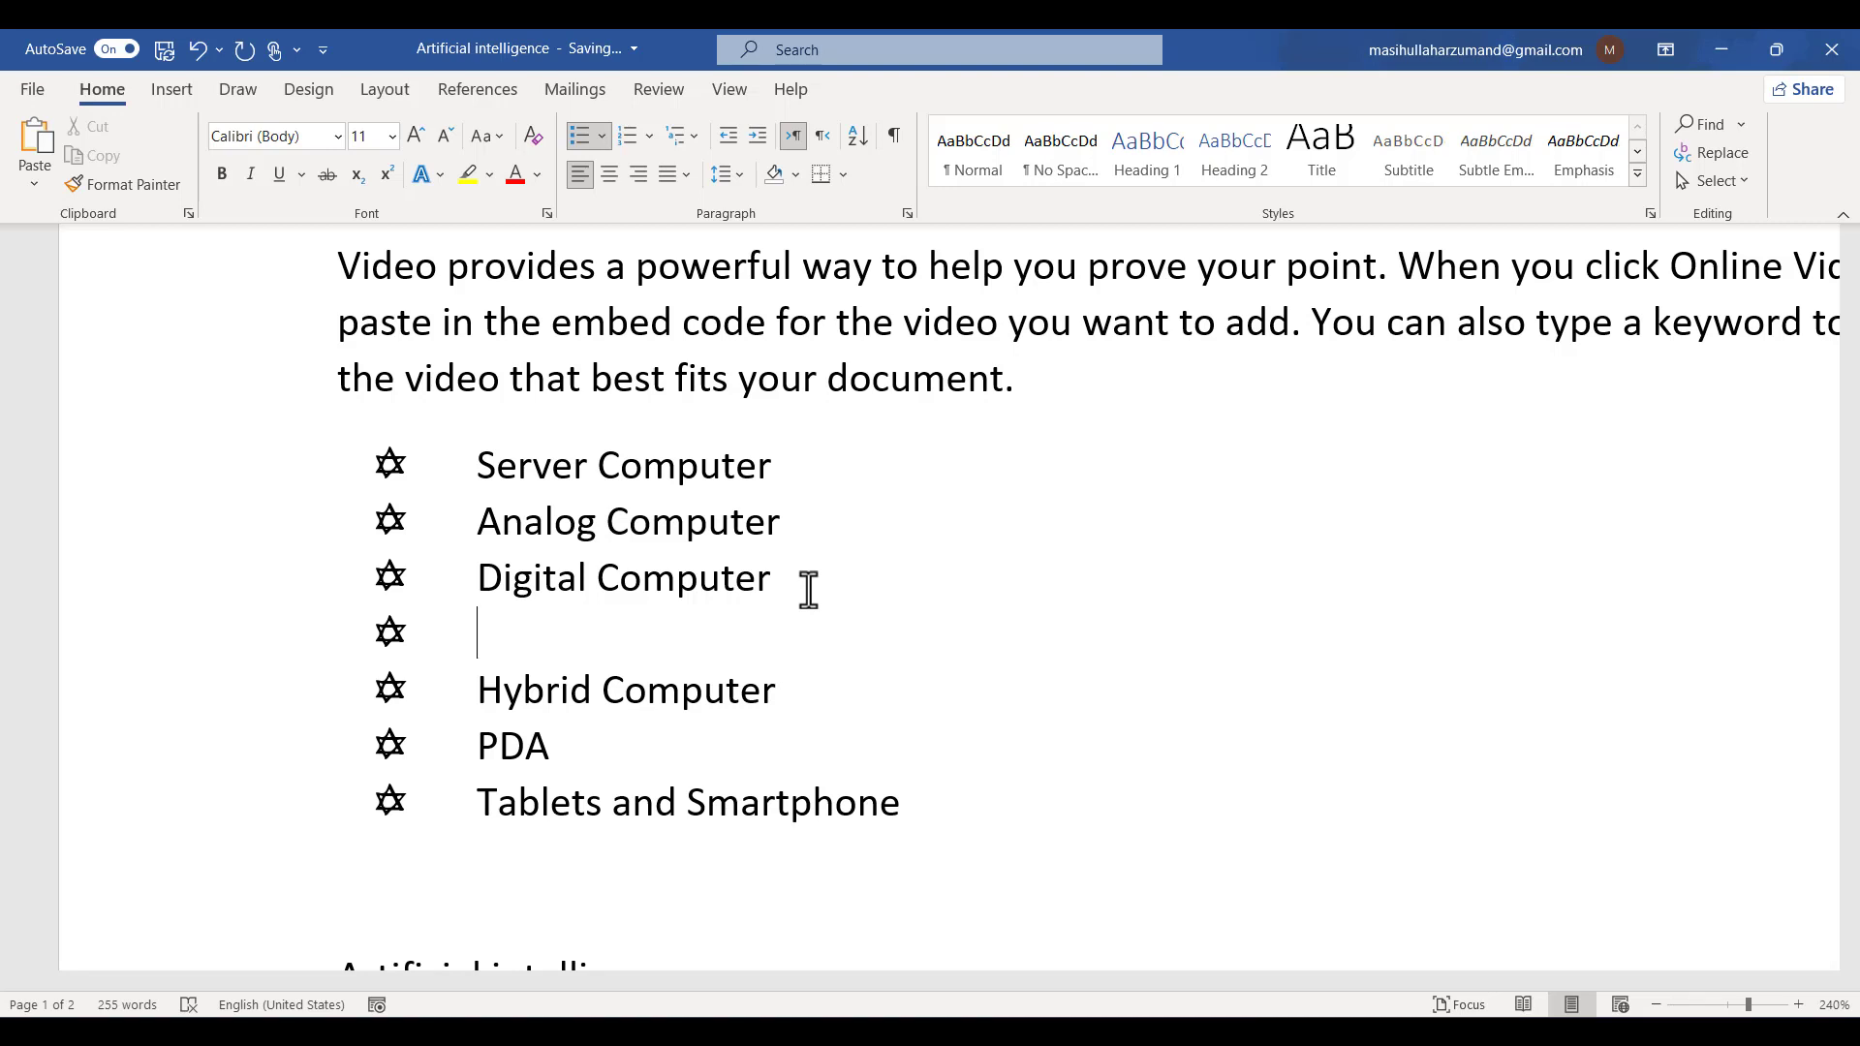
{"action": "key", "text": "Tab"}
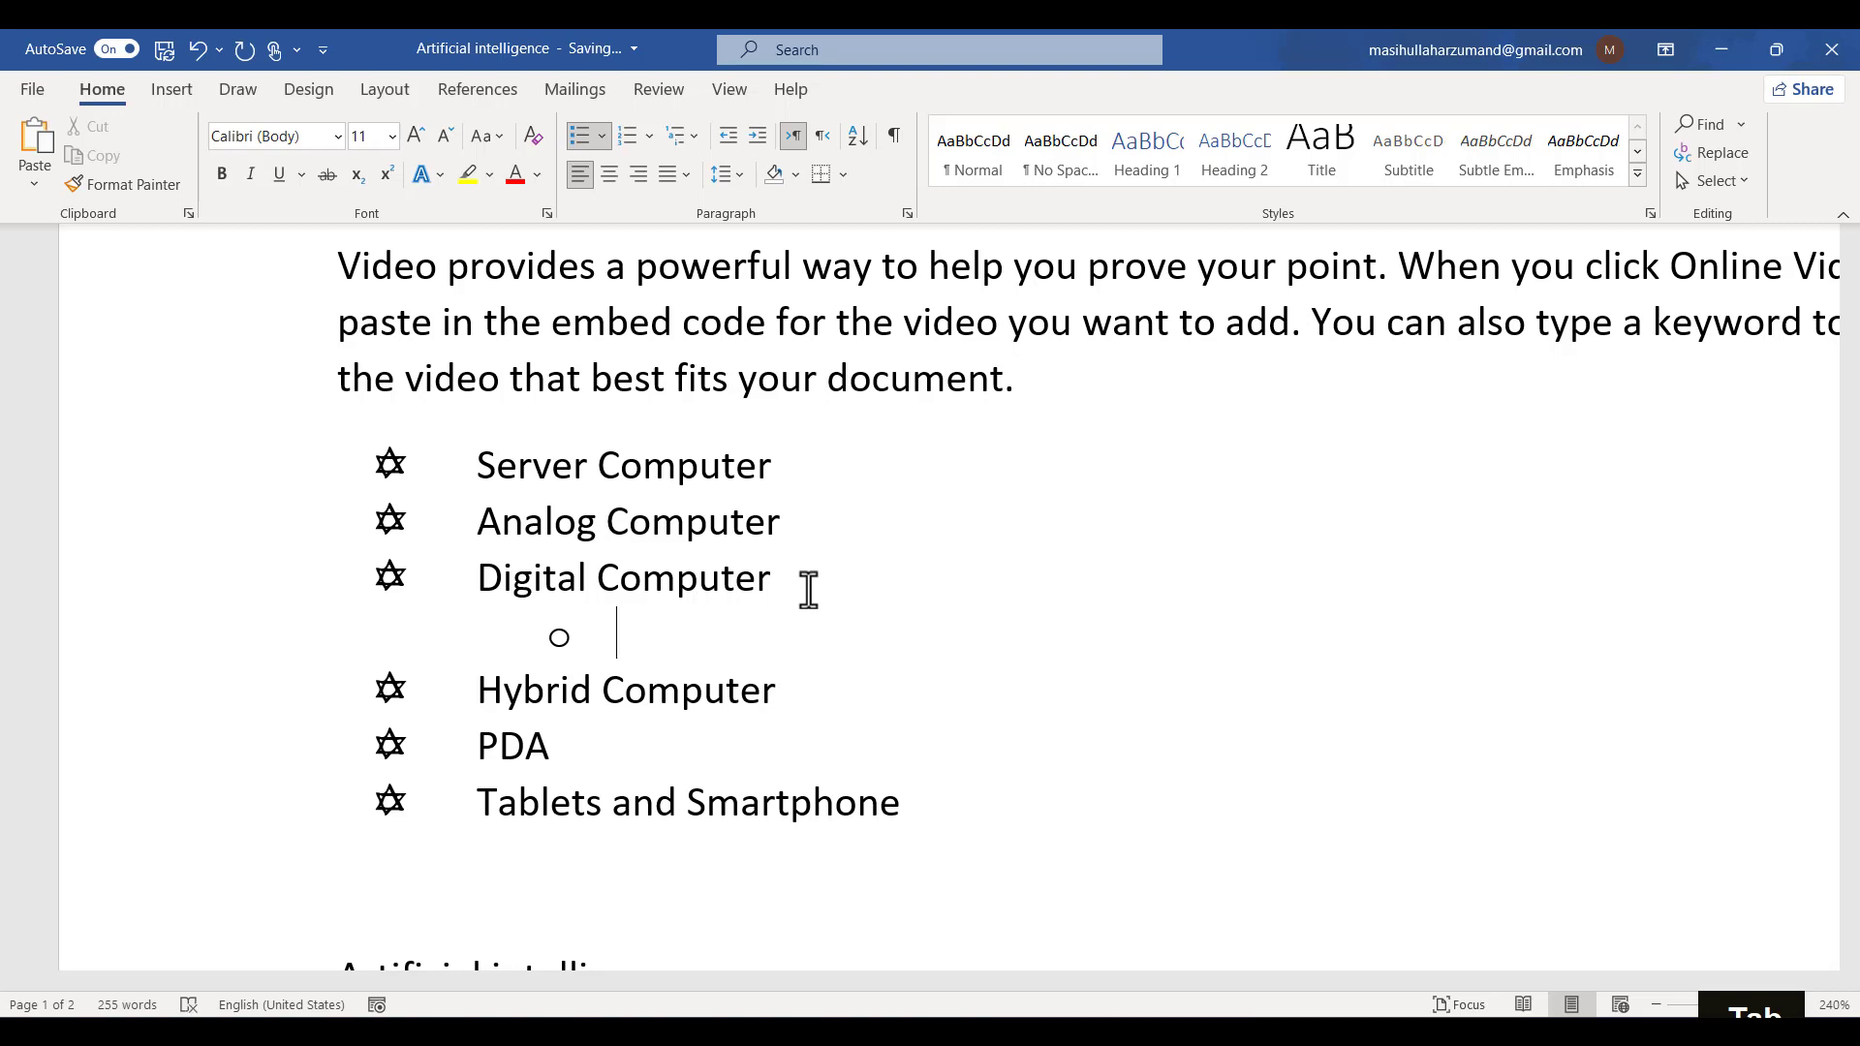
{"action": "key", "text": "BackSpace"}
{"action": "key", "text": "BackSpace"}
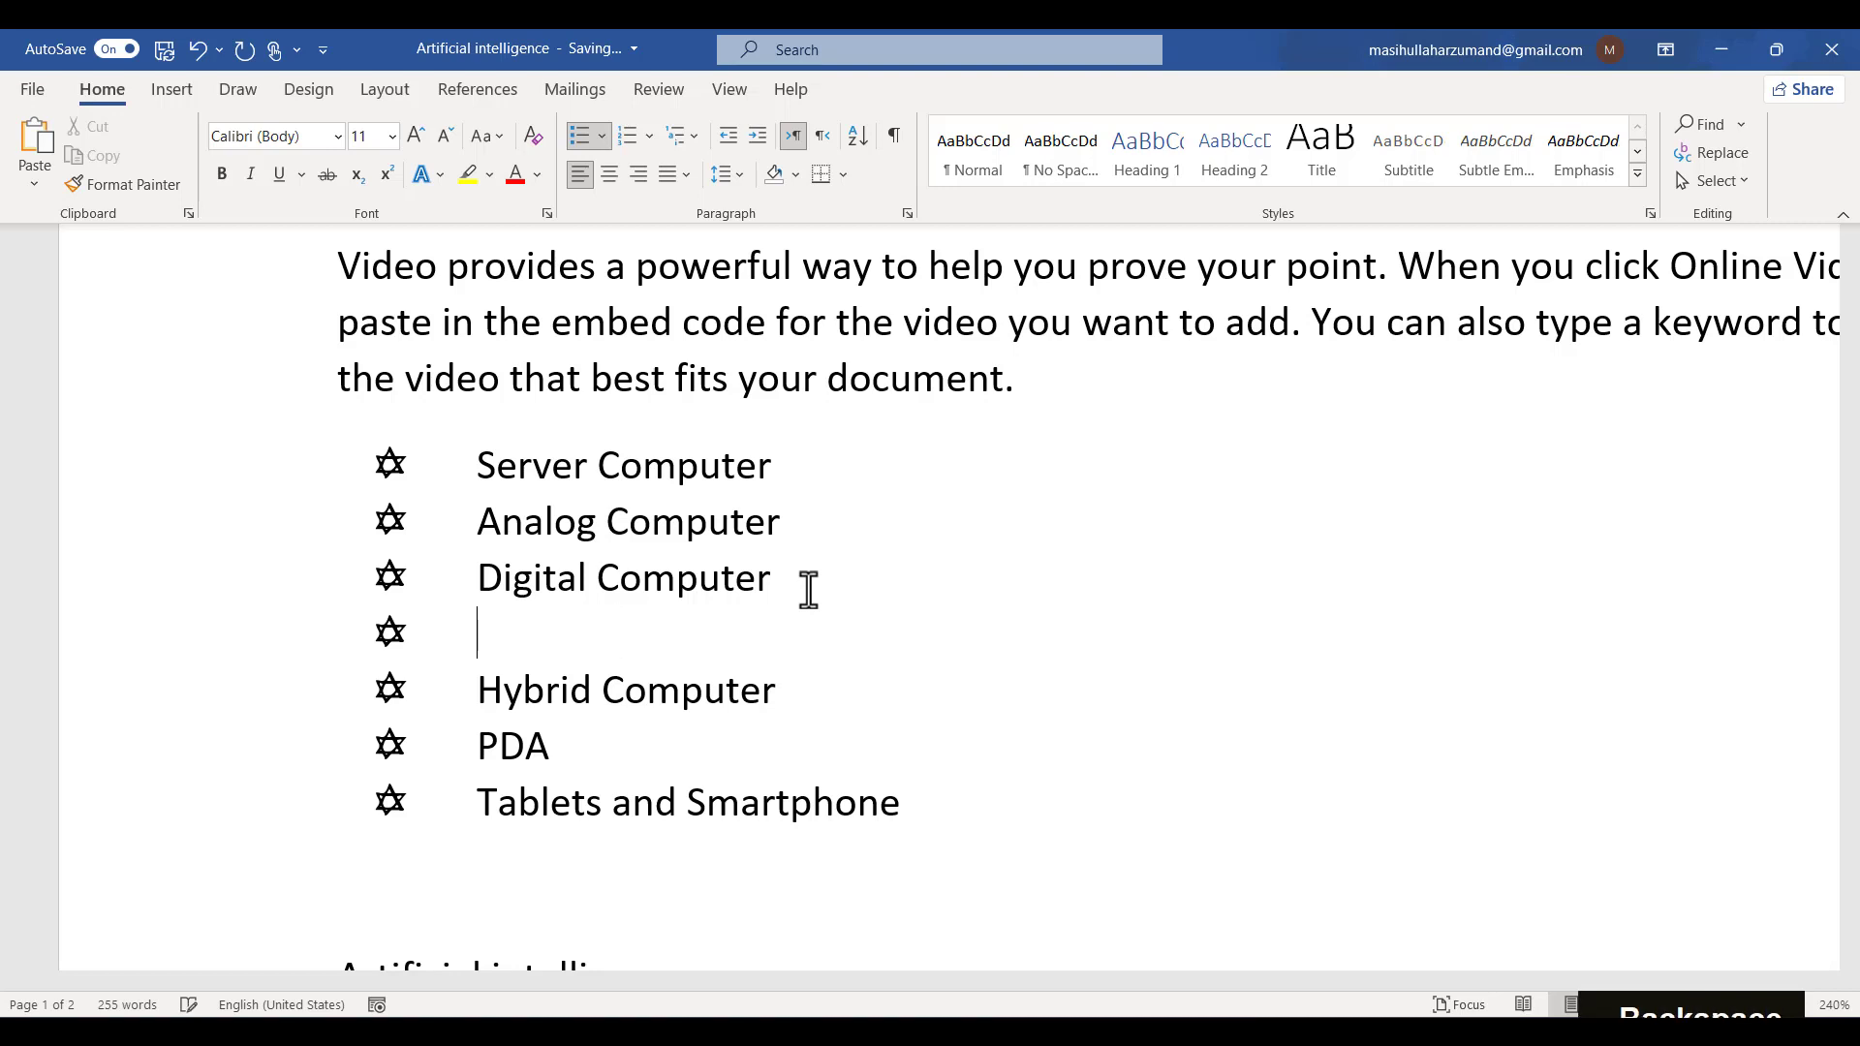
{"action": "key", "text": "BackSpace"}
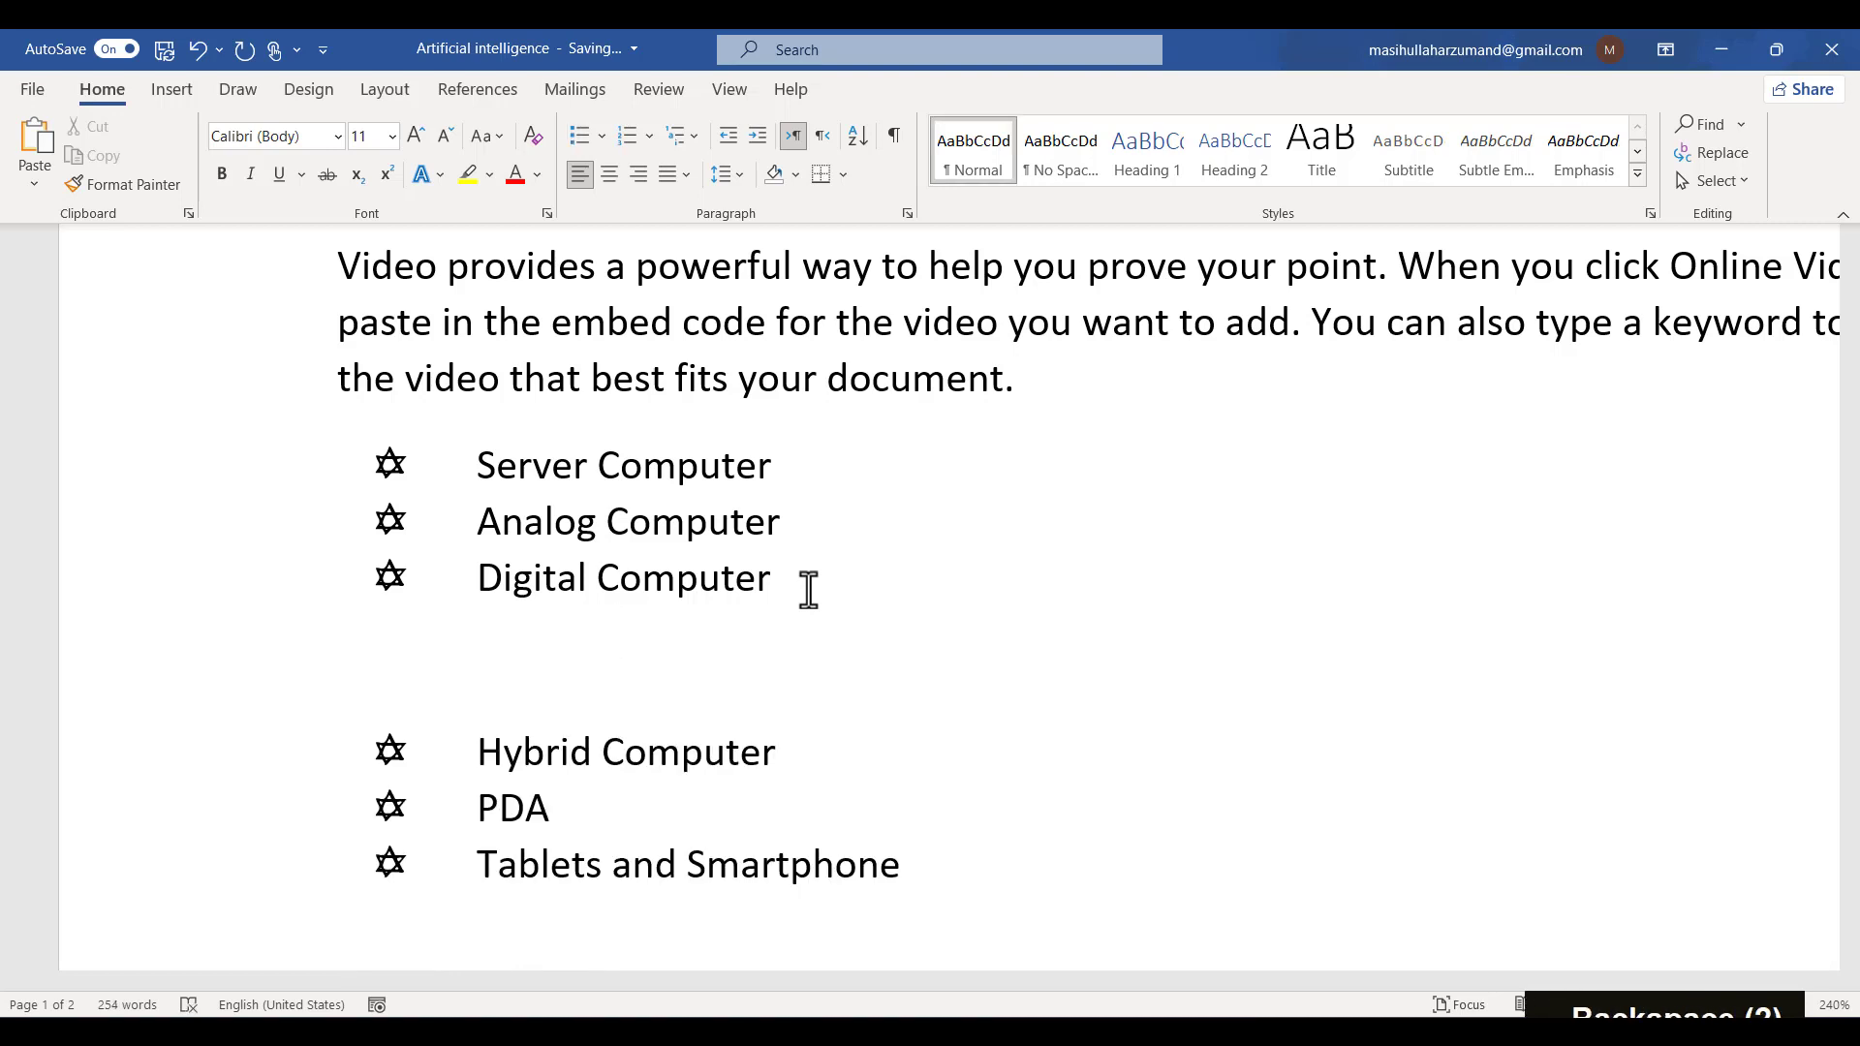
- Generate one paragraph of sample text in the empty paragraph with =rand(1)
{"action": "type", "text": "=ran"}
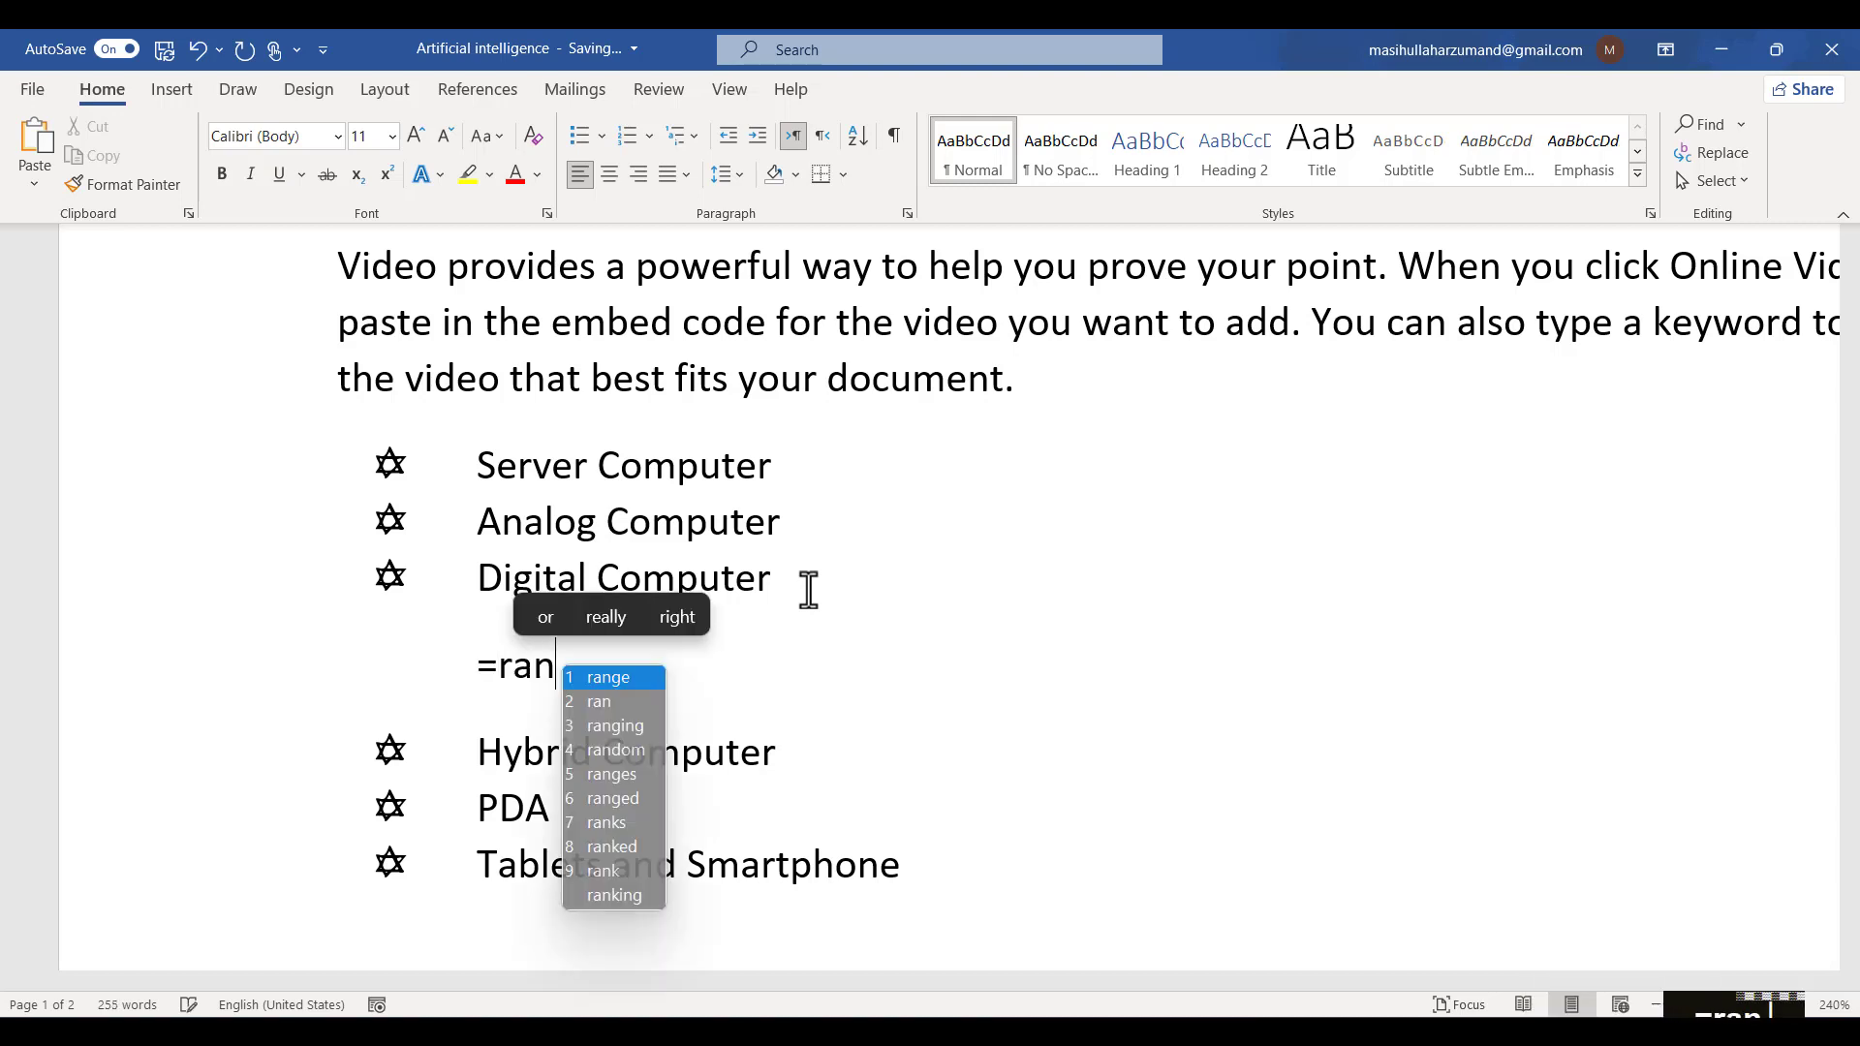
{"action": "type", "text": "d("}
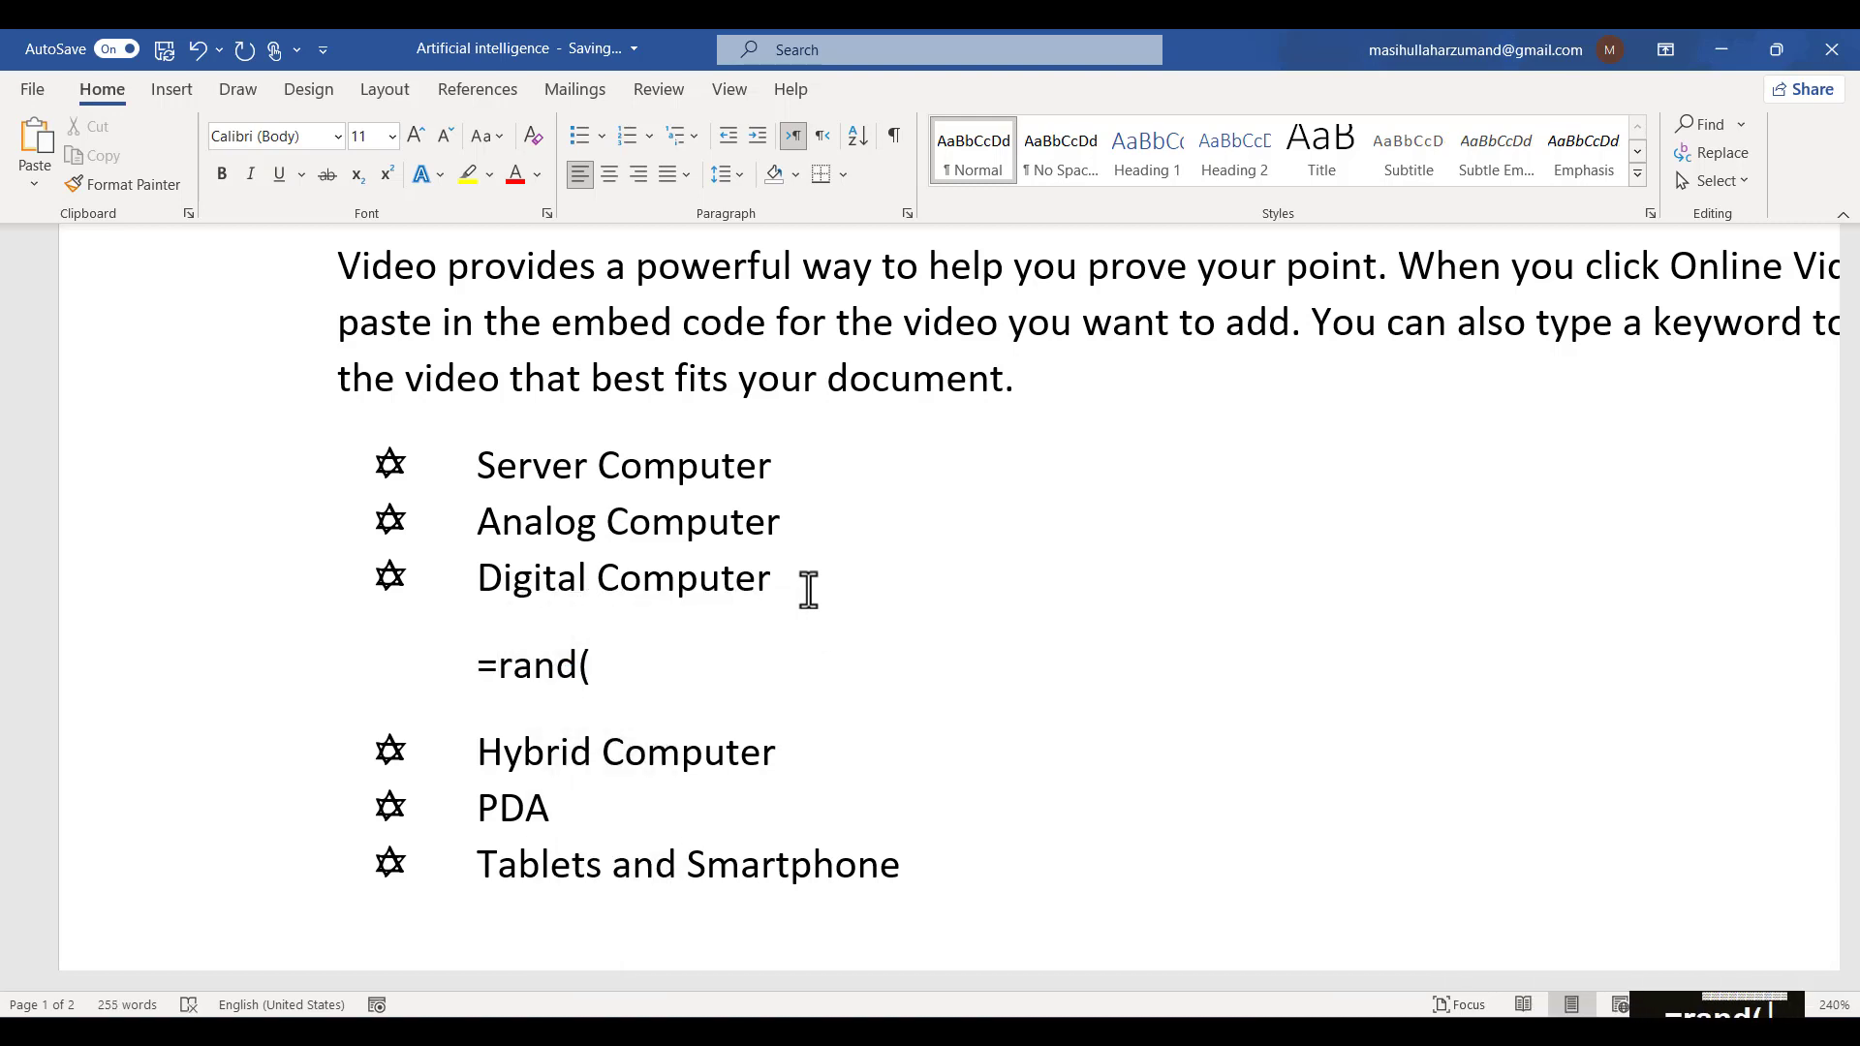
{"action": "type", "text": "1)"}
{"action": "key", "text": "Return"}
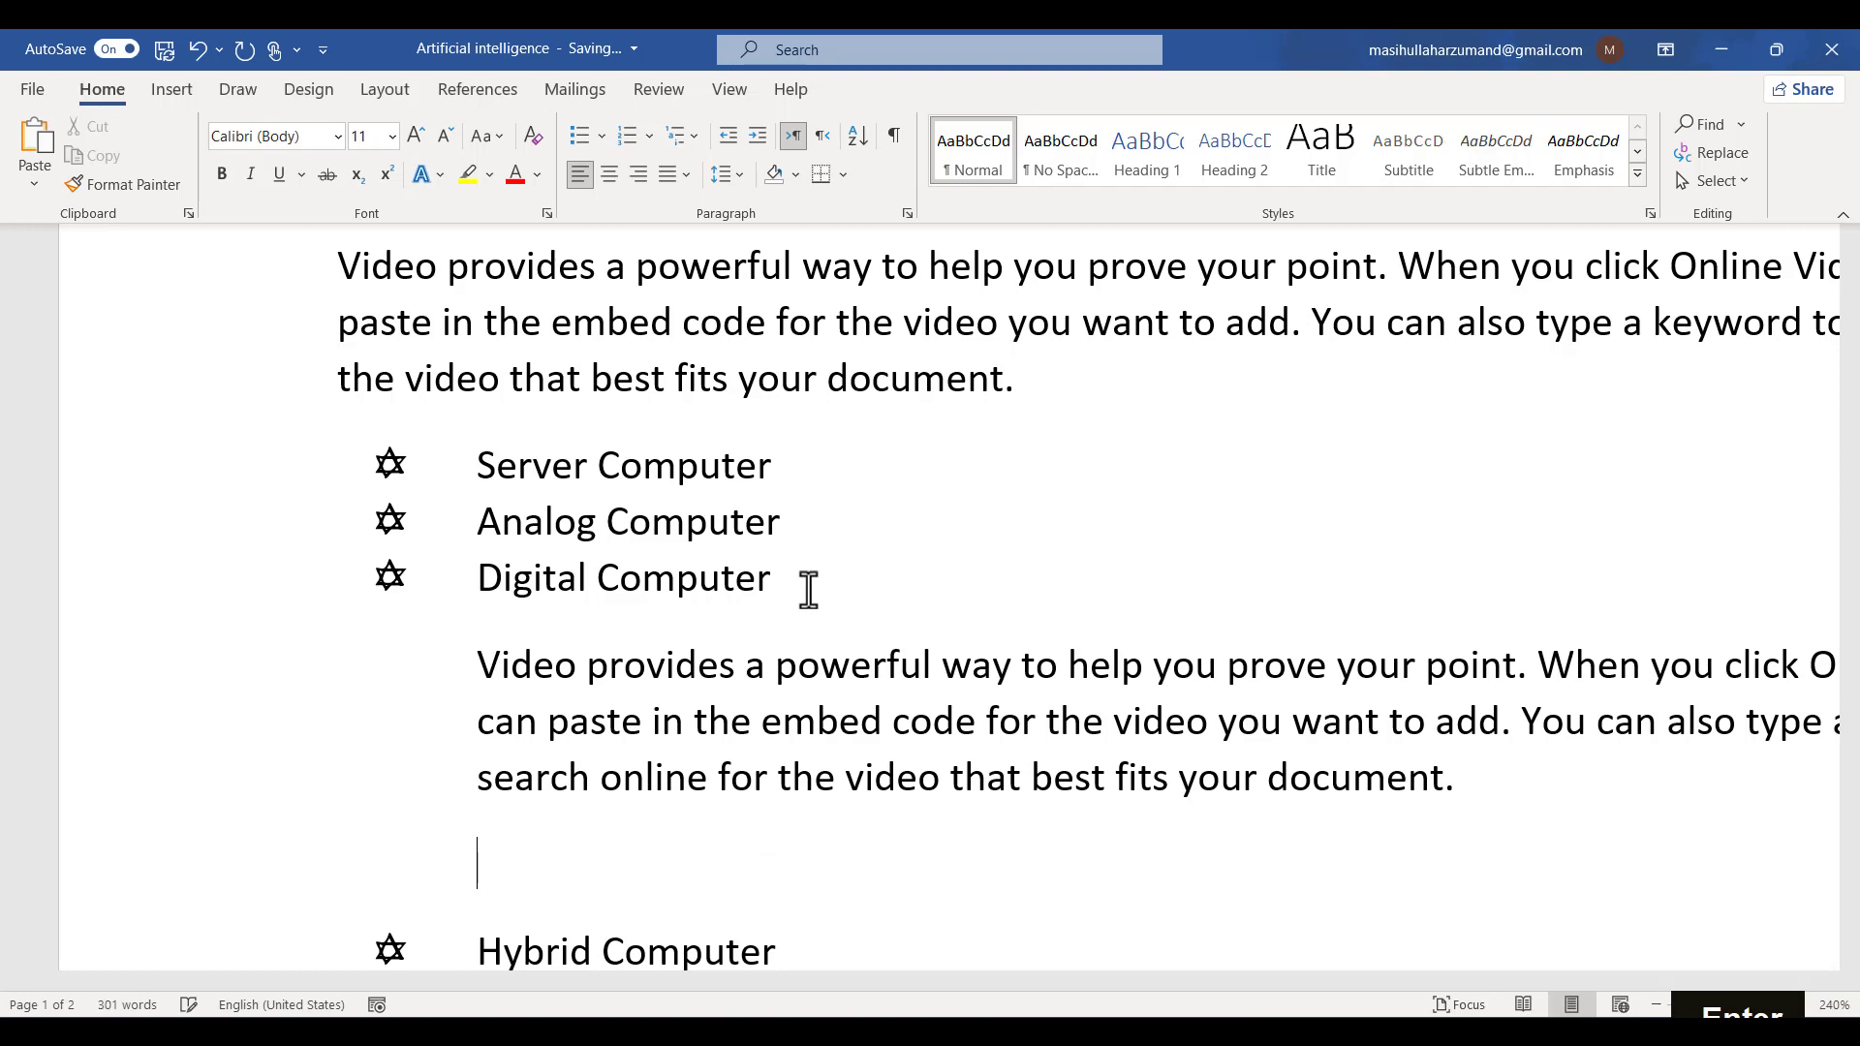
- Delete the extra empty line below the inserted sample paragraph
{"action": "scroll", "coordinate": [809, 590], "scroll_direction": "down", "scroll_amount": 5}
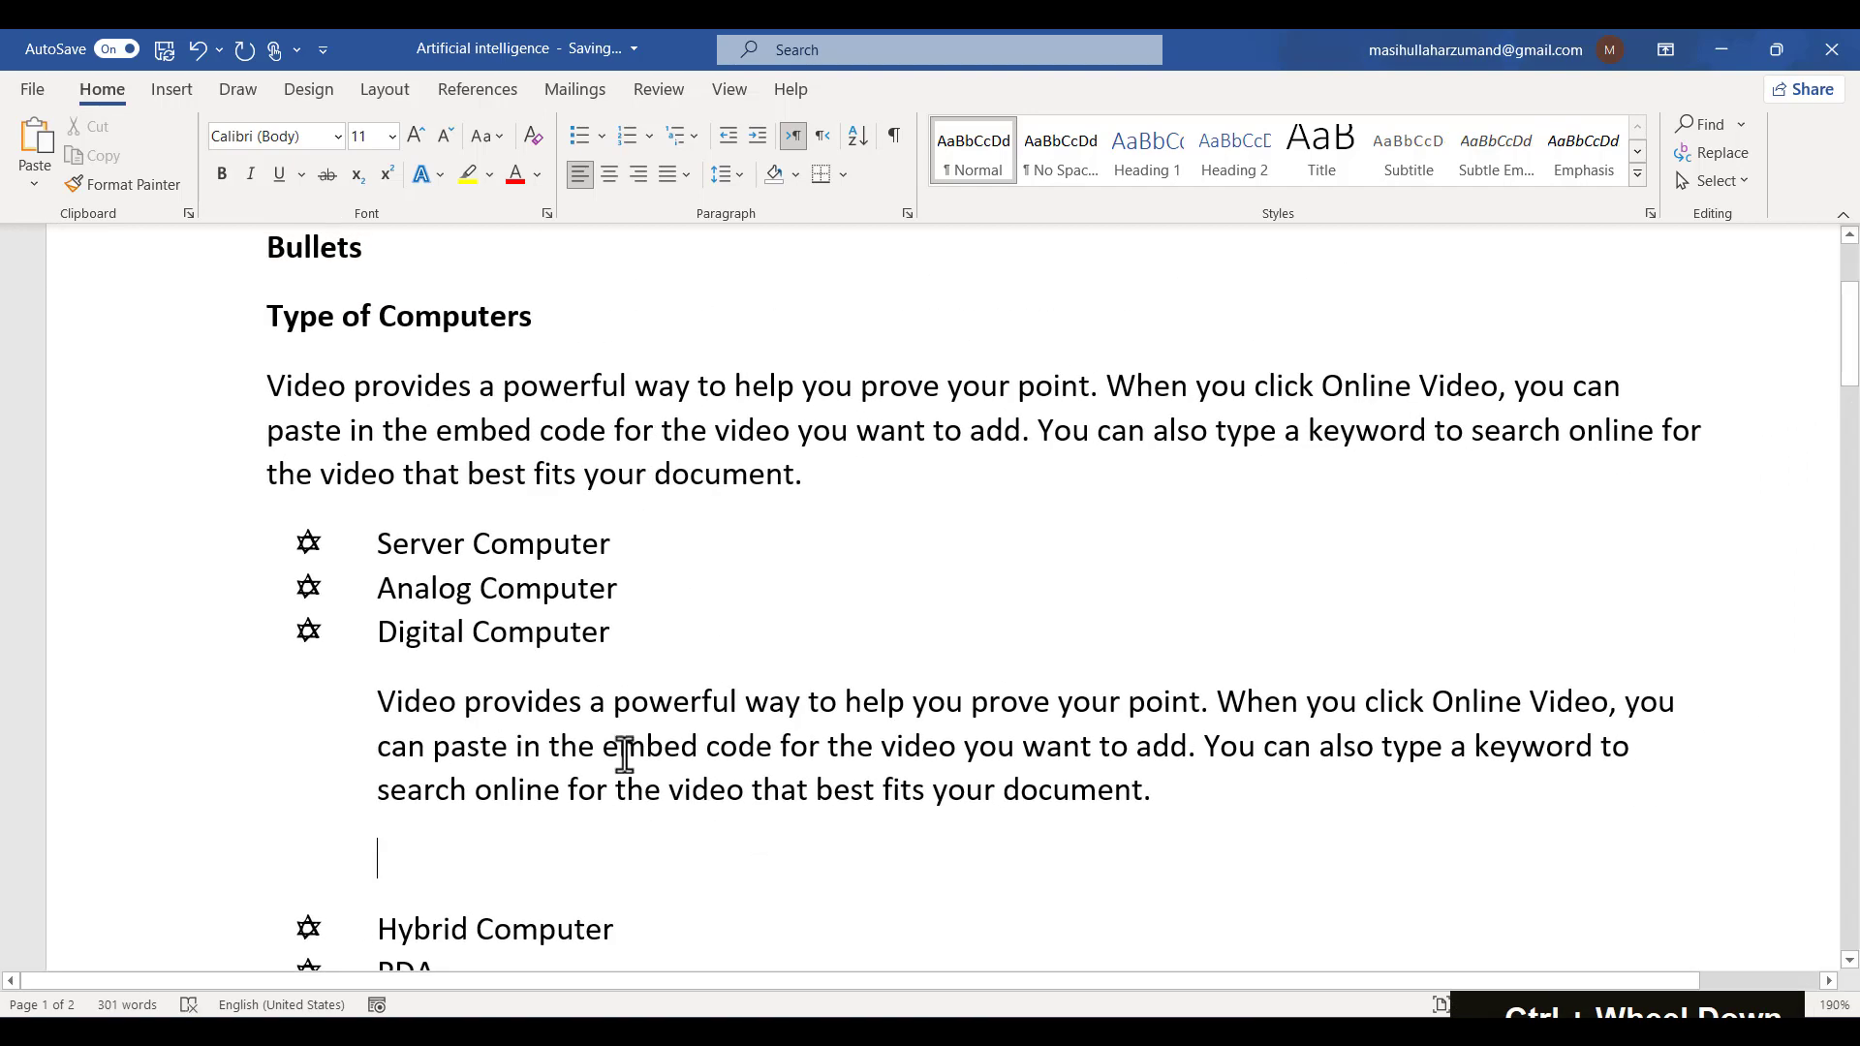
{"action": "key", "text": "BackSpace"}
{"action": "key", "text": "BackSpace"}
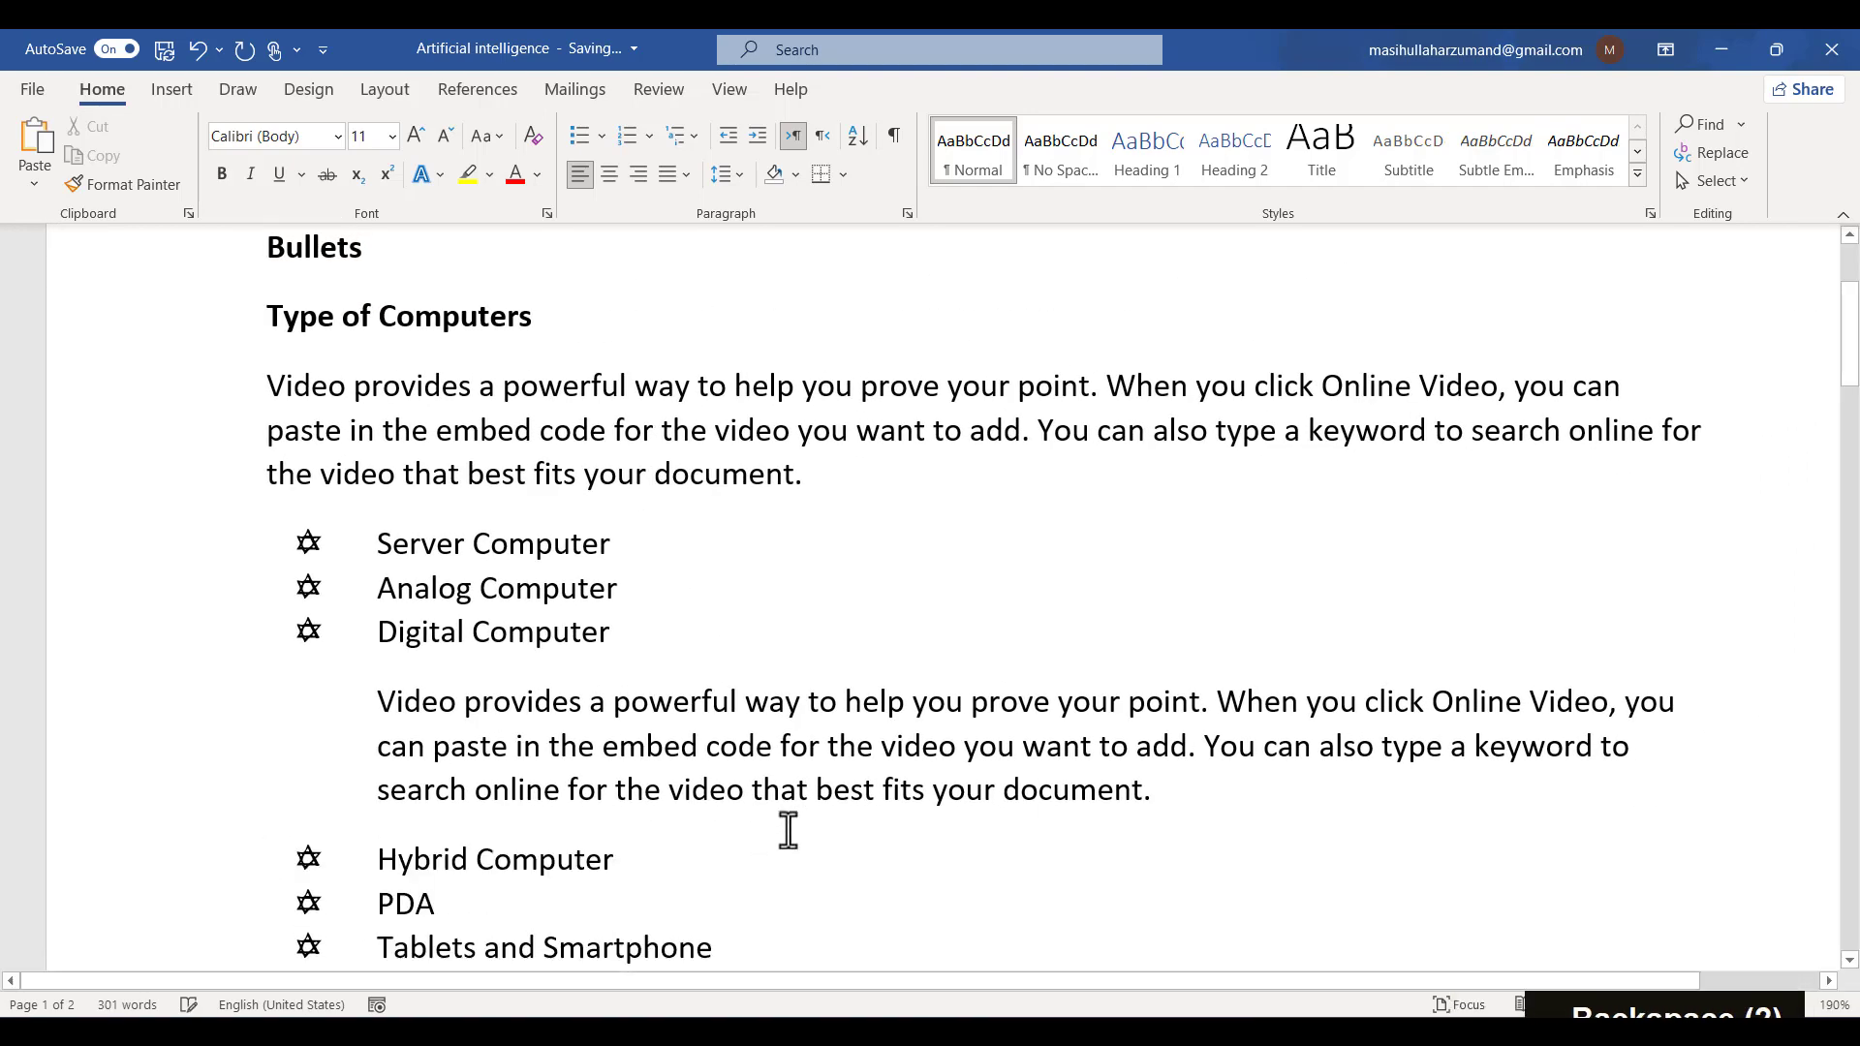
- Delete the sample paragraph from inside the bulleted list
{"action": "left_click_drag", "start_coordinate": [1152, 791], "coordinate": [333, 715]}
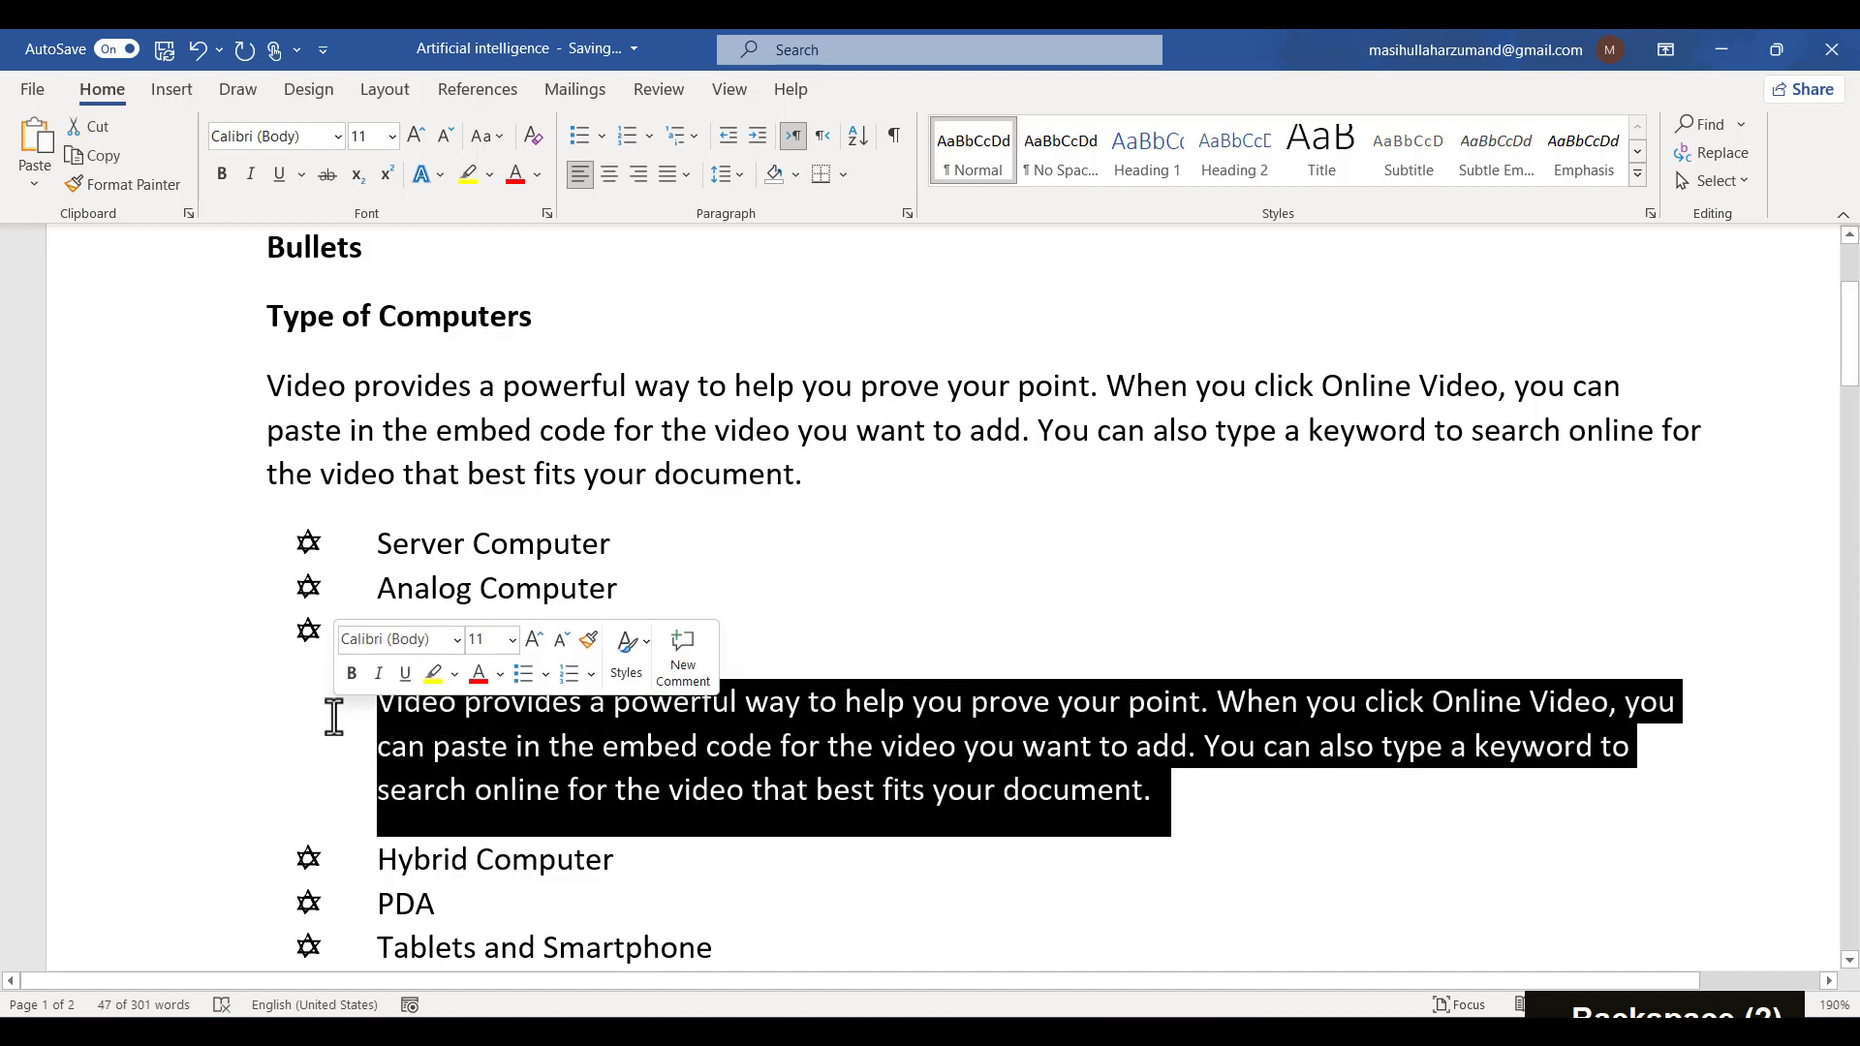
{"action": "key", "text": "BackSpace"}
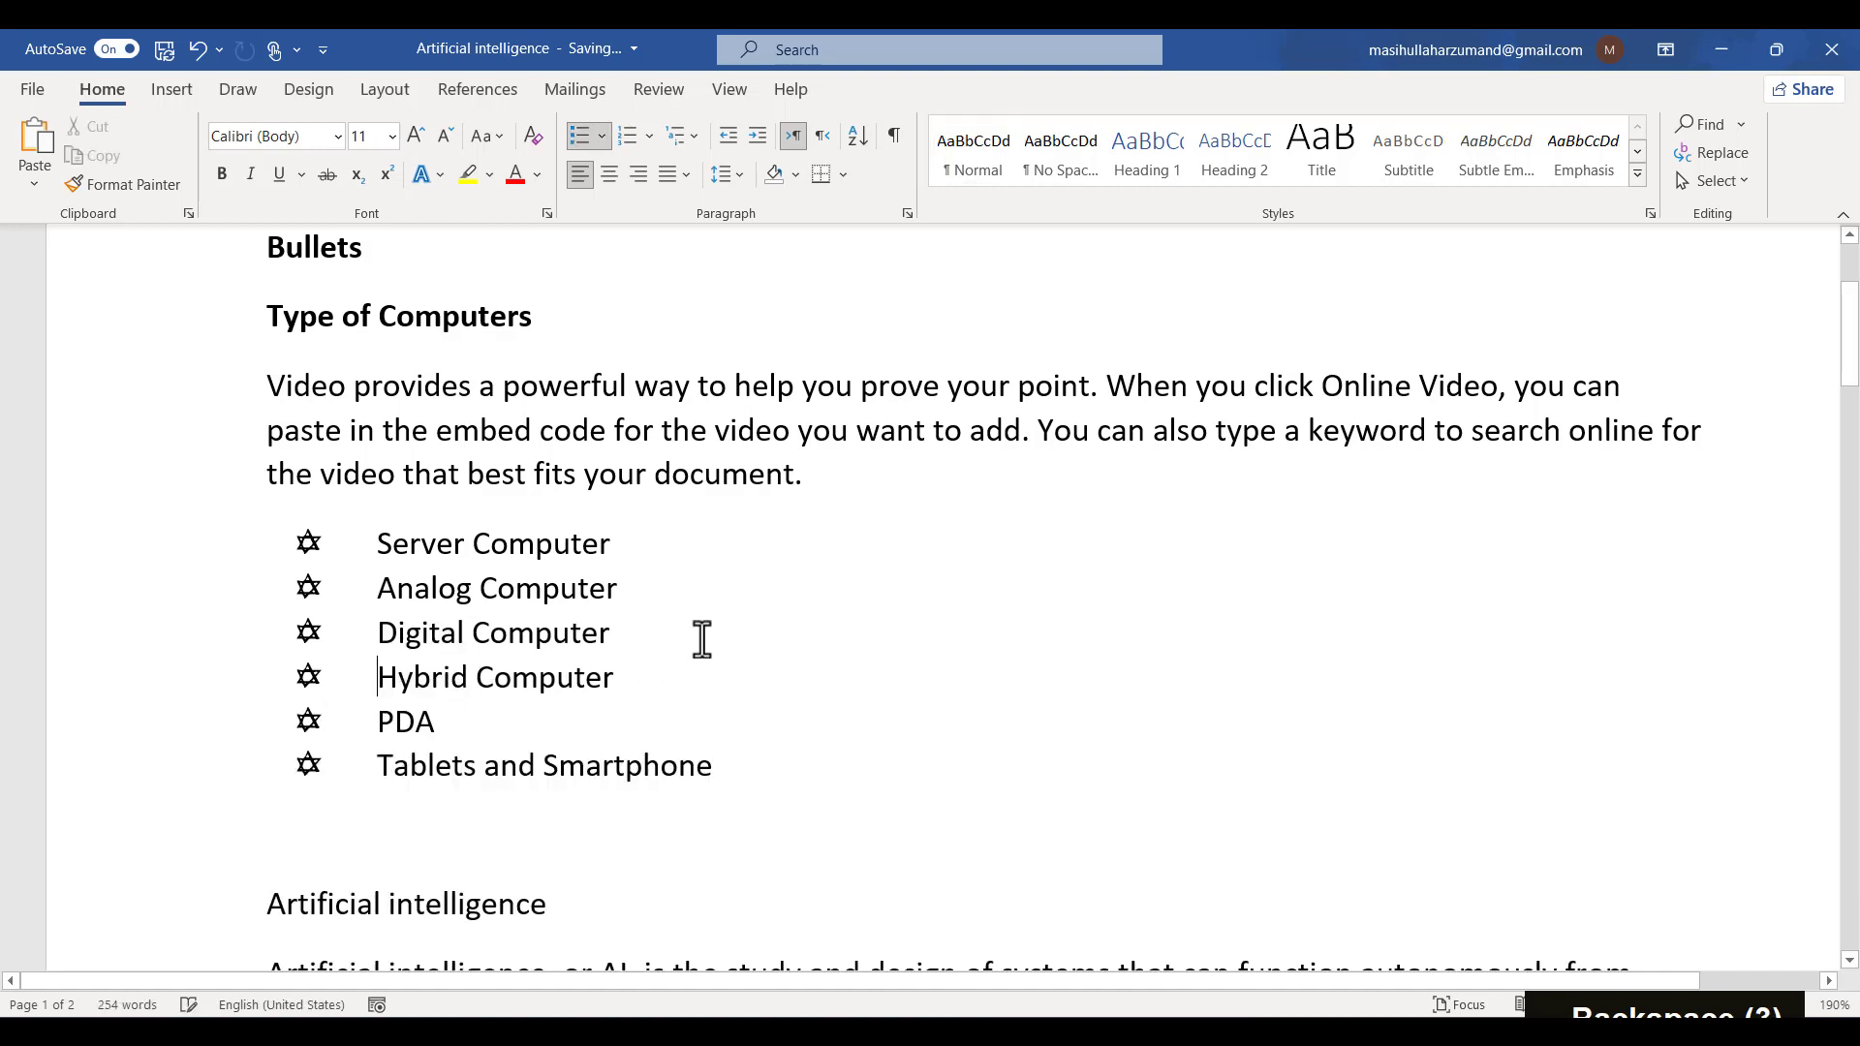
{"action": "left_click", "coordinate": [702, 634]}
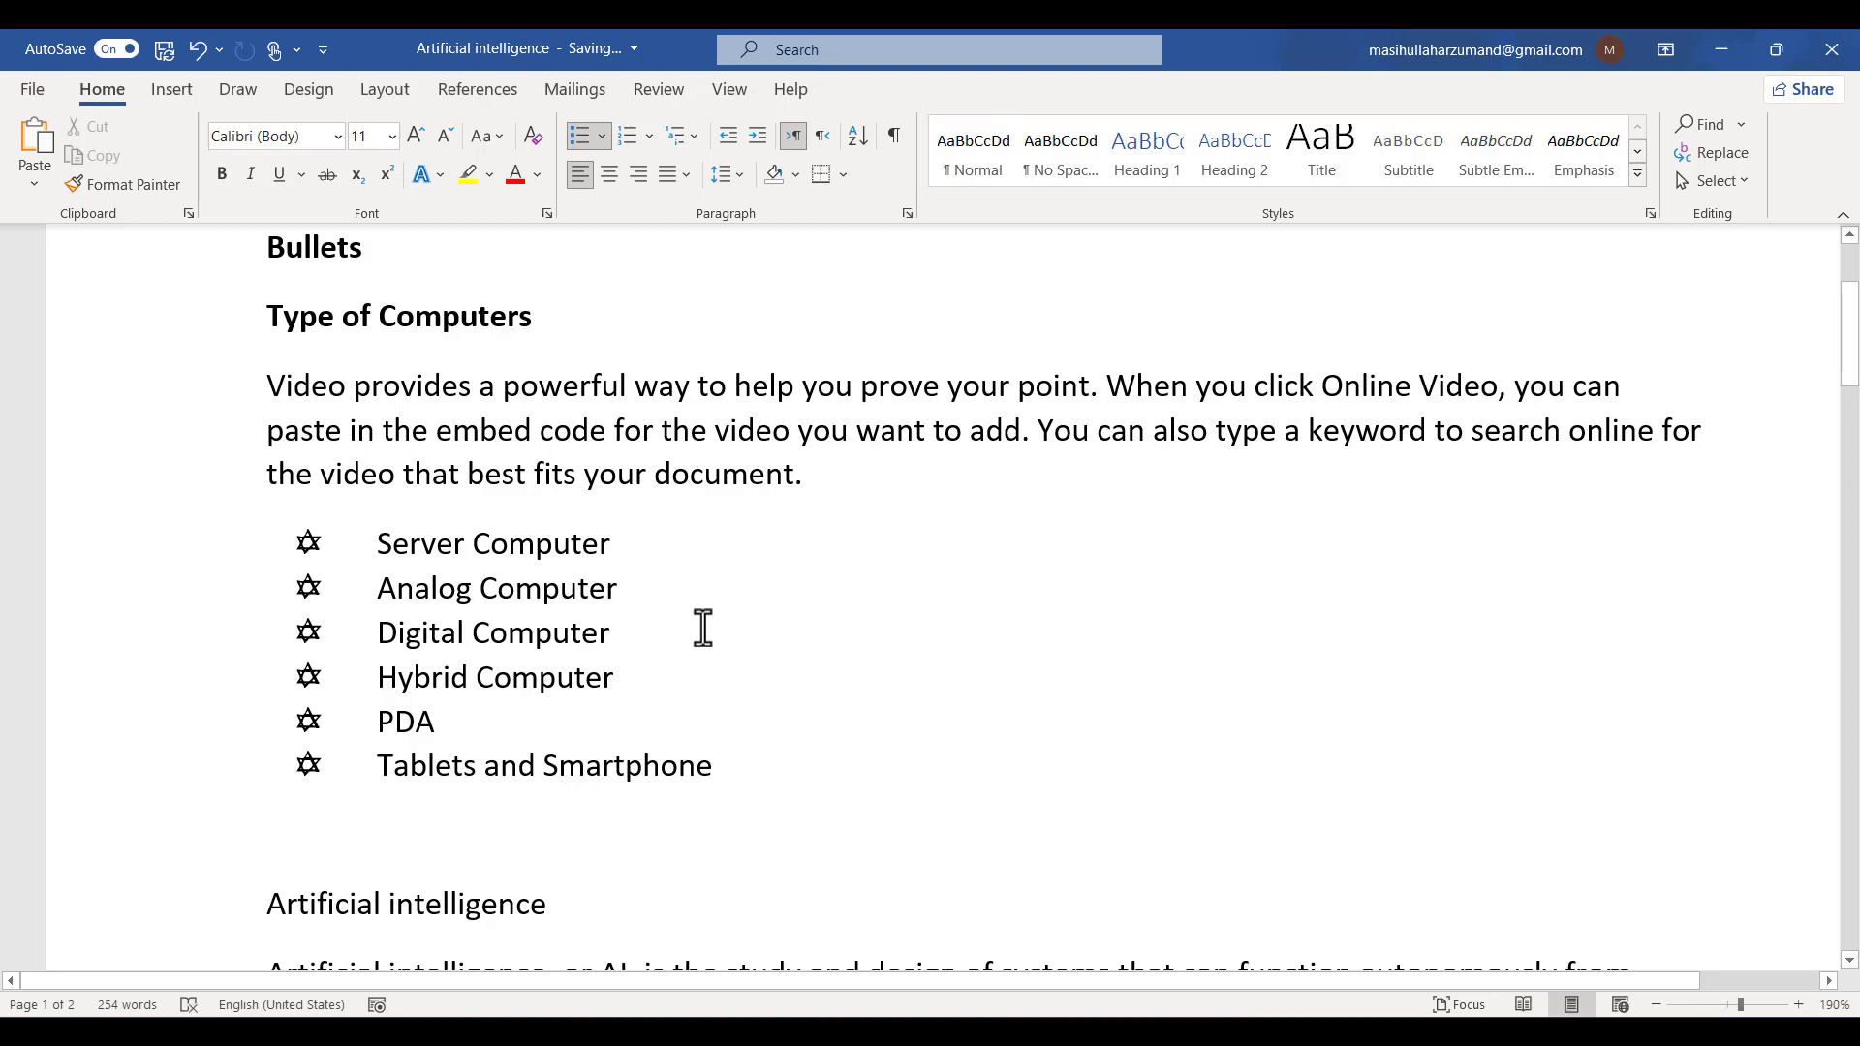
- Try to generate sample text with =rand(1) on a new line under Digital Computer
{"action": "key", "text": "shift+Return"}
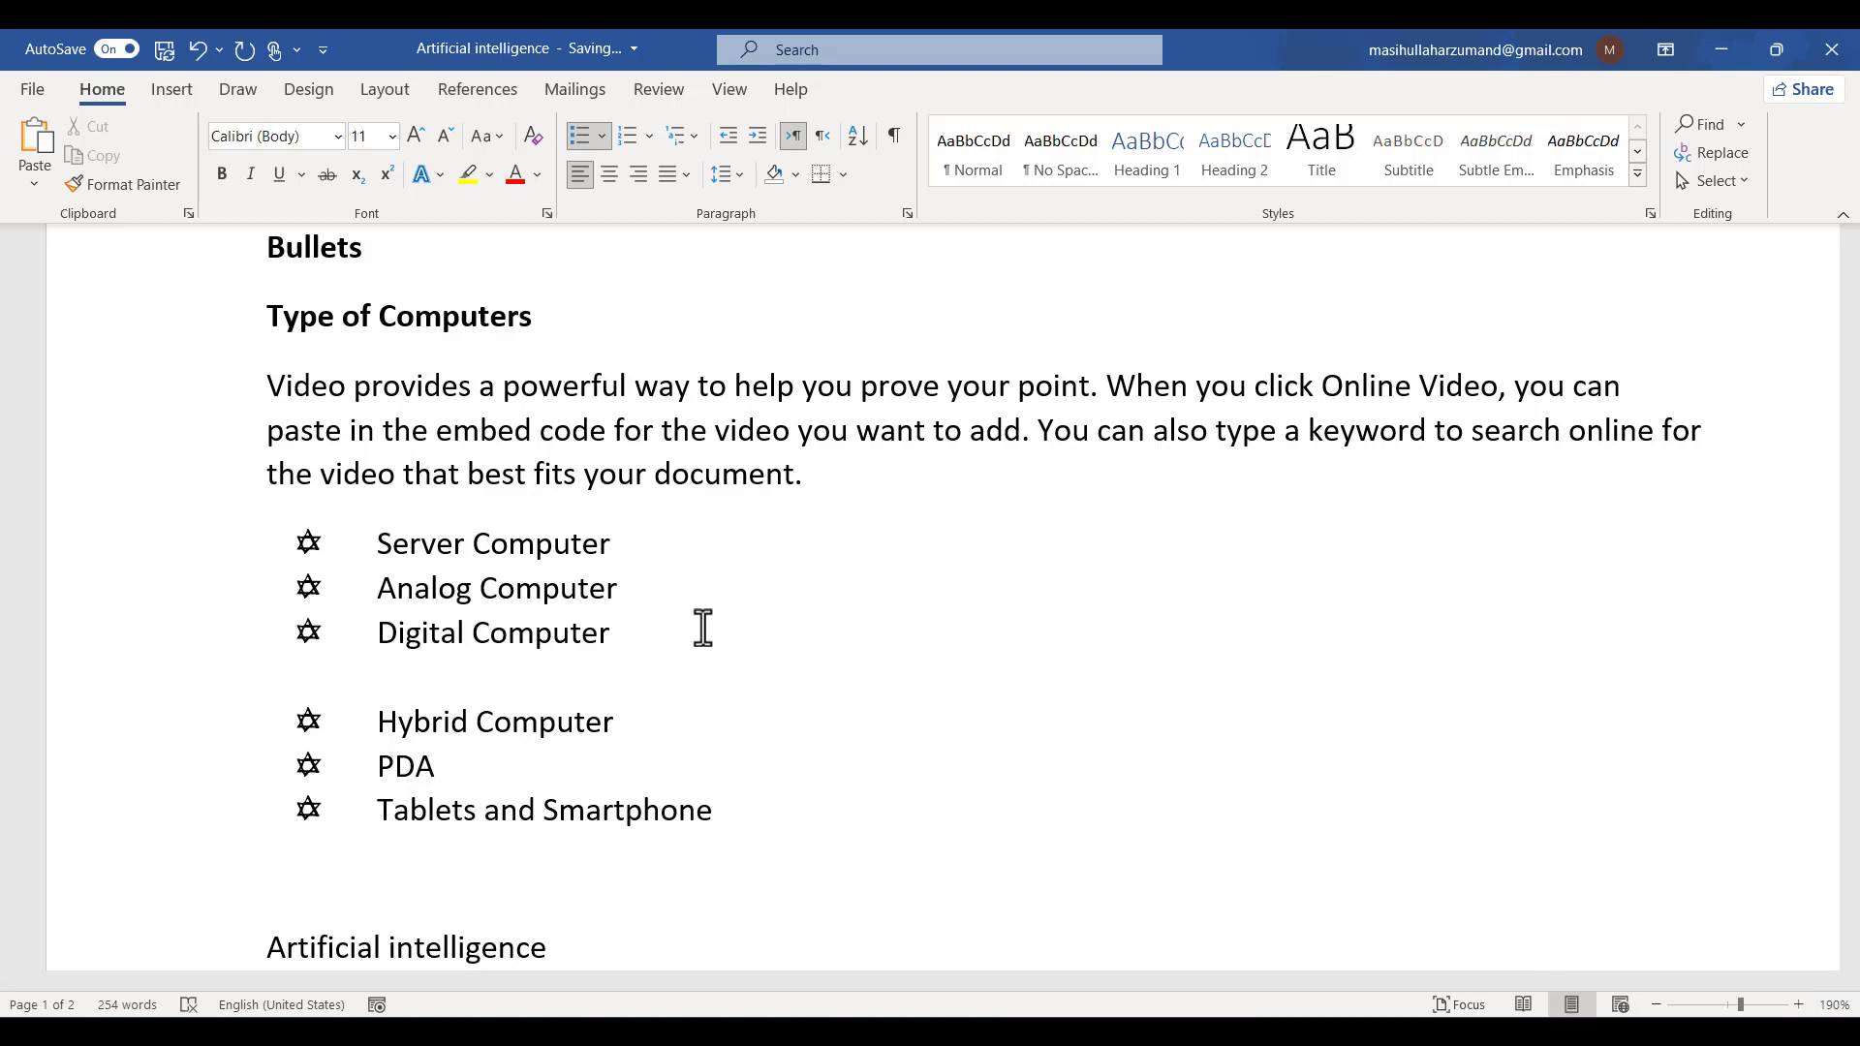
{"action": "type", "text": "=ra"}
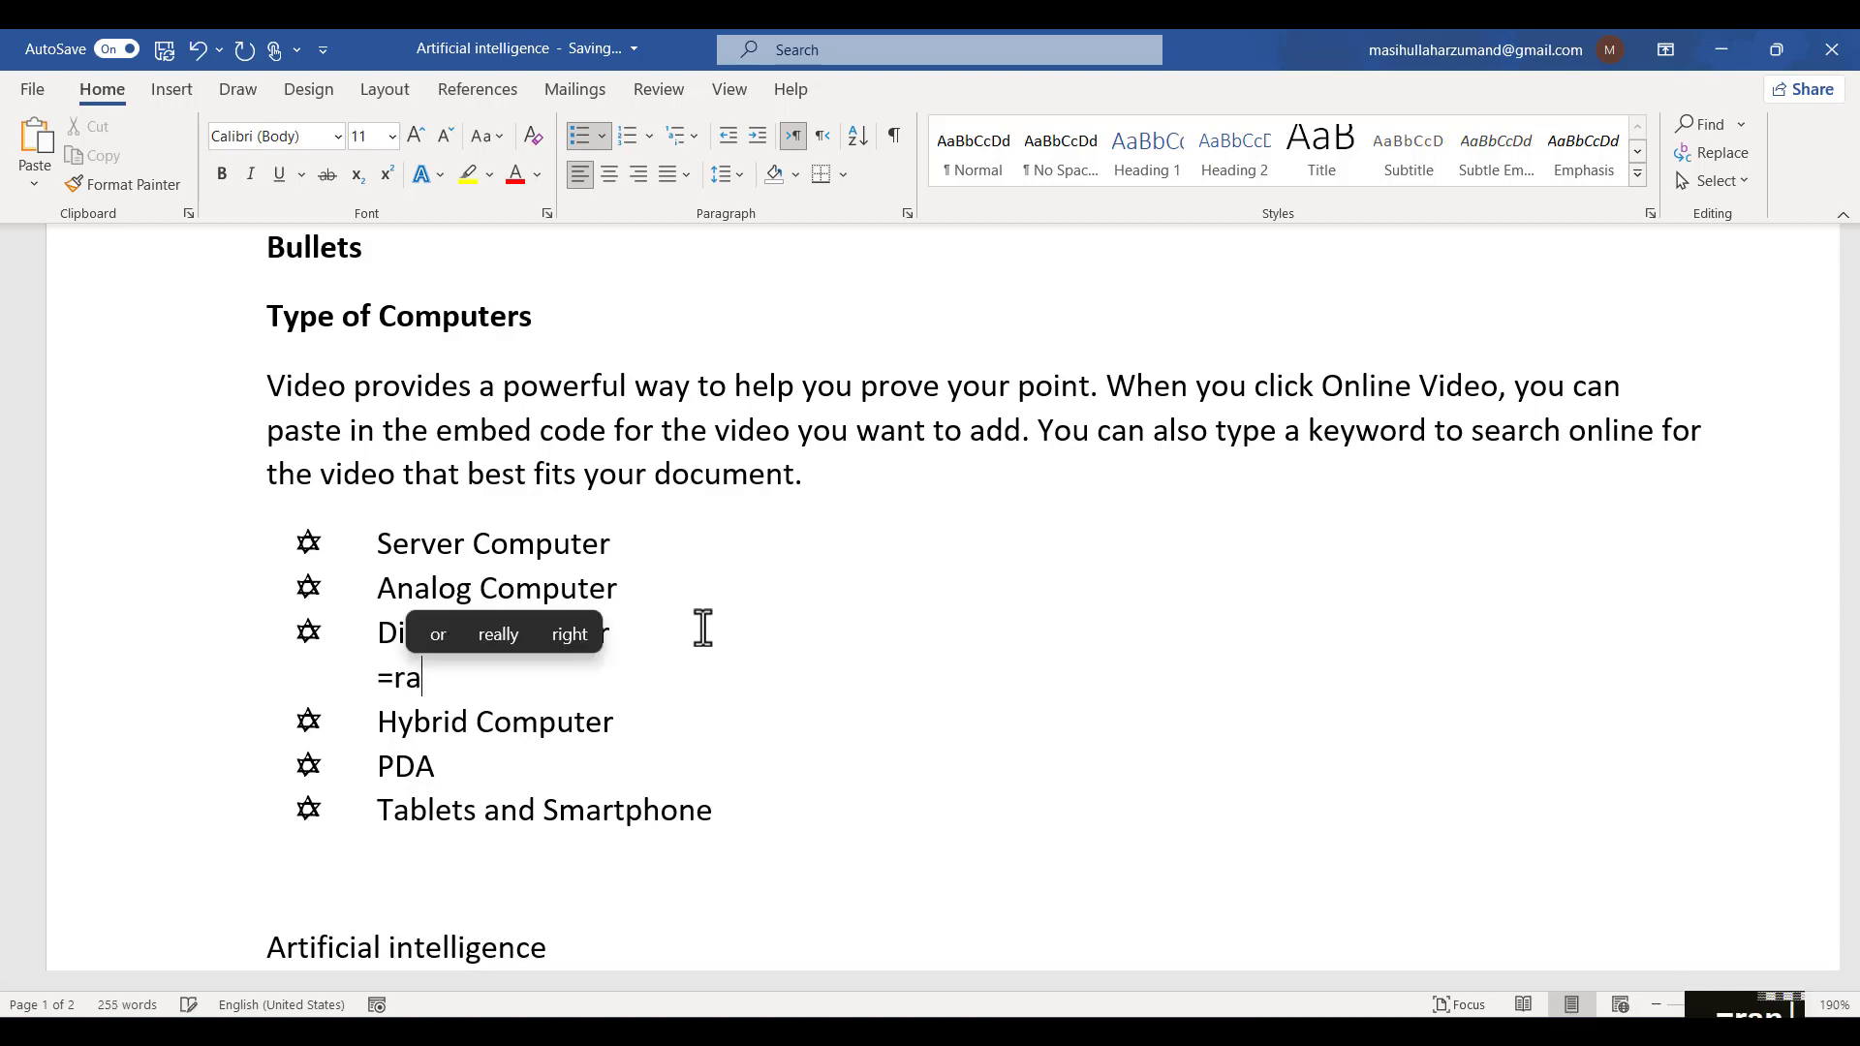
{"action": "type", "text": "nd(1)"}
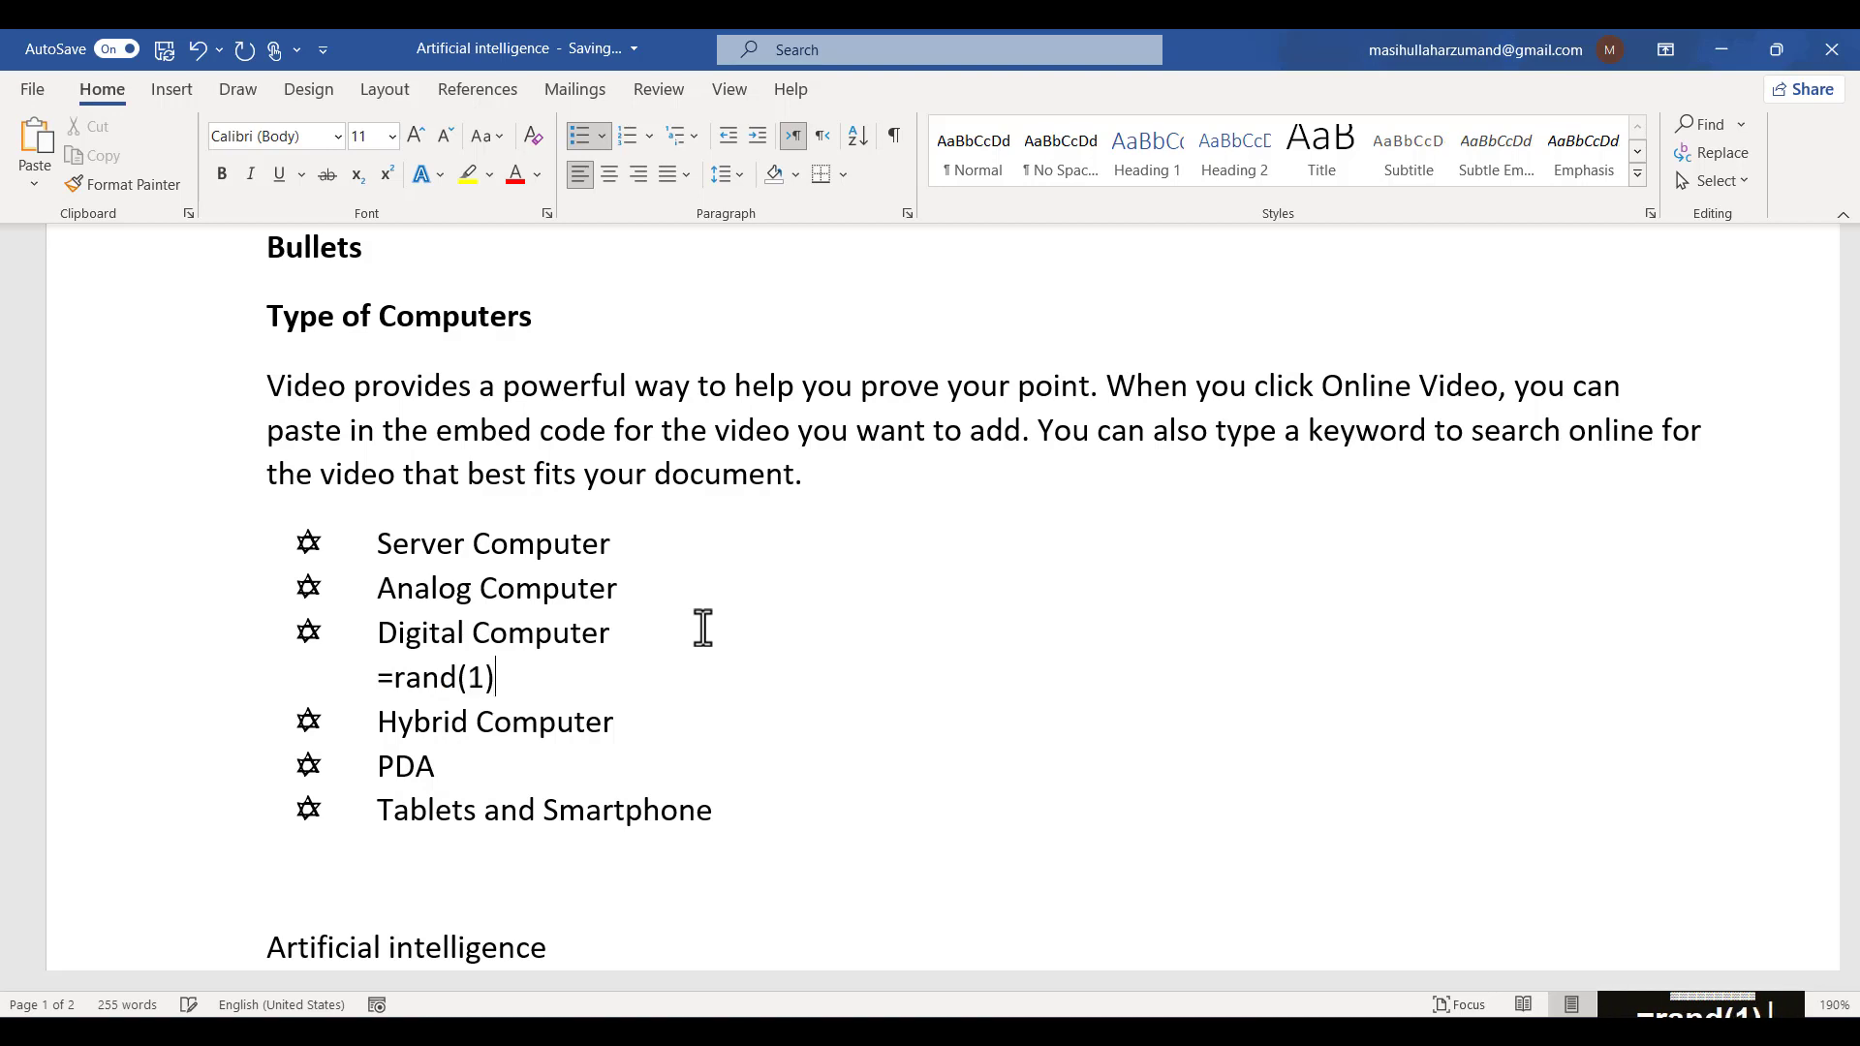
{"action": "key", "text": "Return"}
{"action": "key", "text": "BackSpace"}
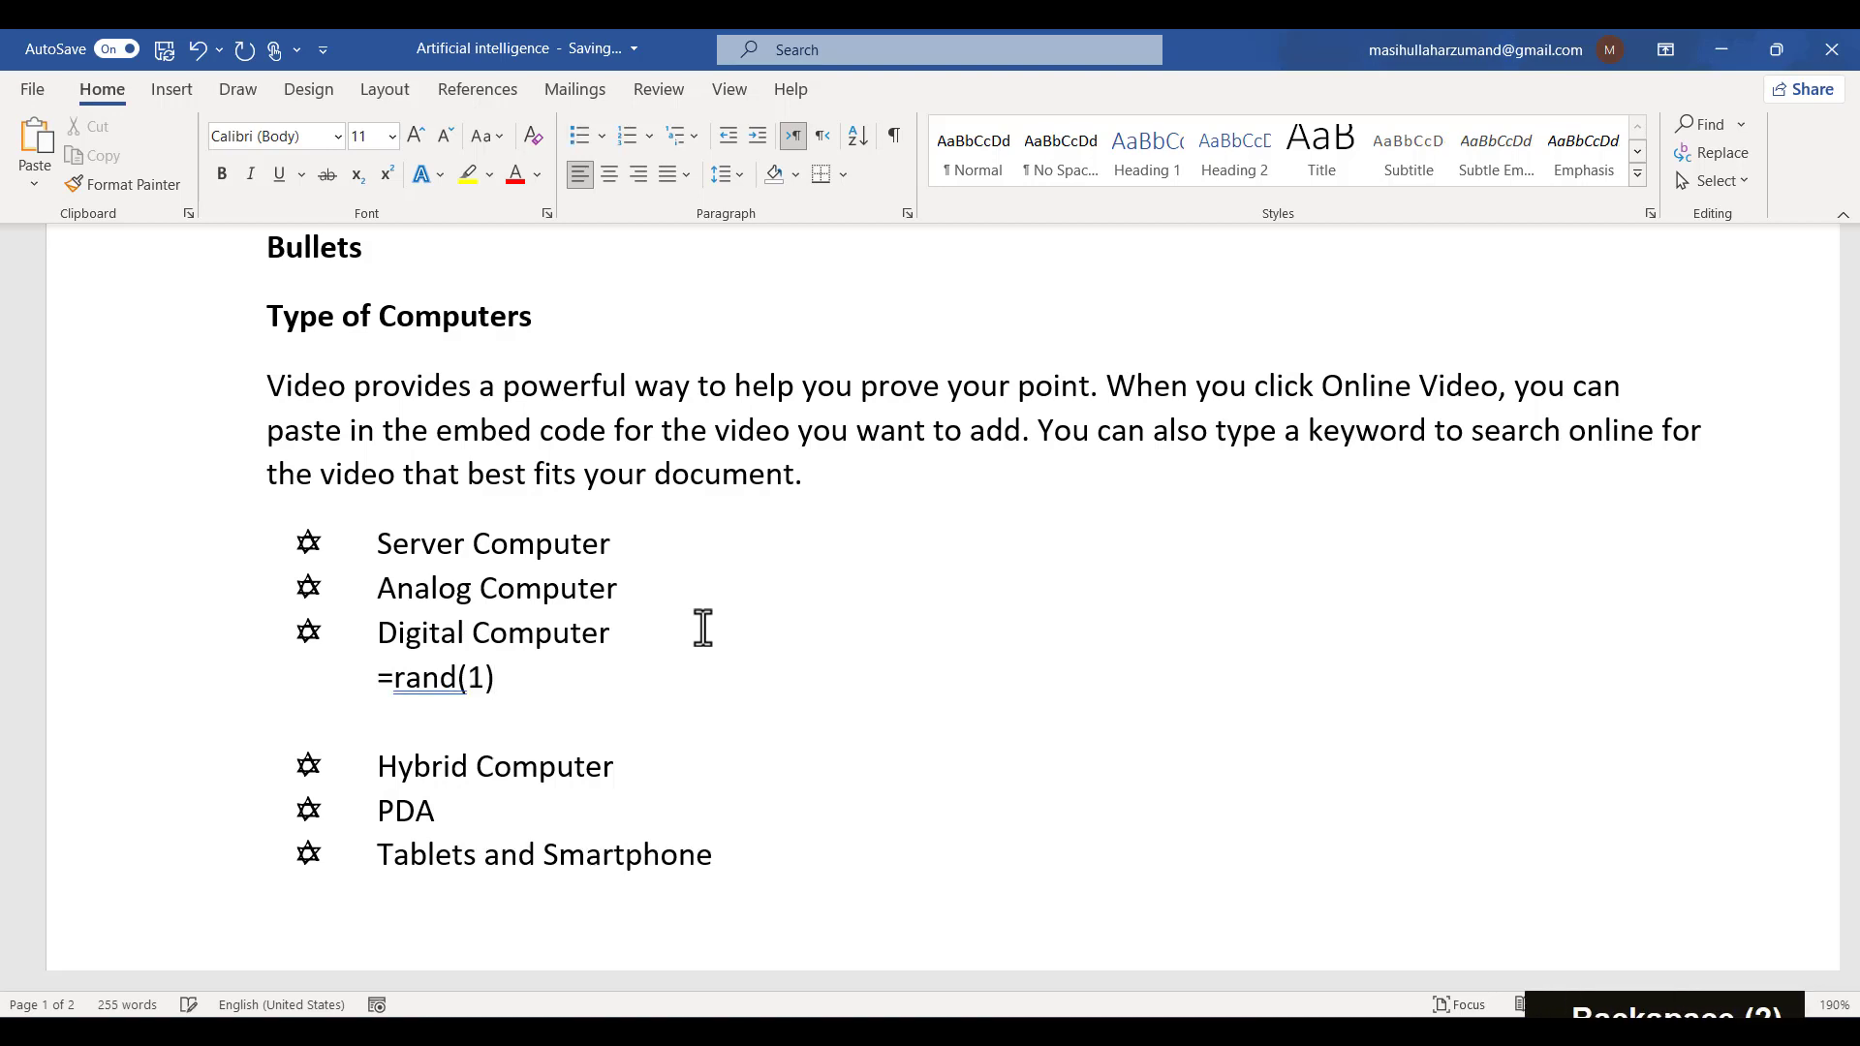
{"action": "key", "text": "BackSpace"}
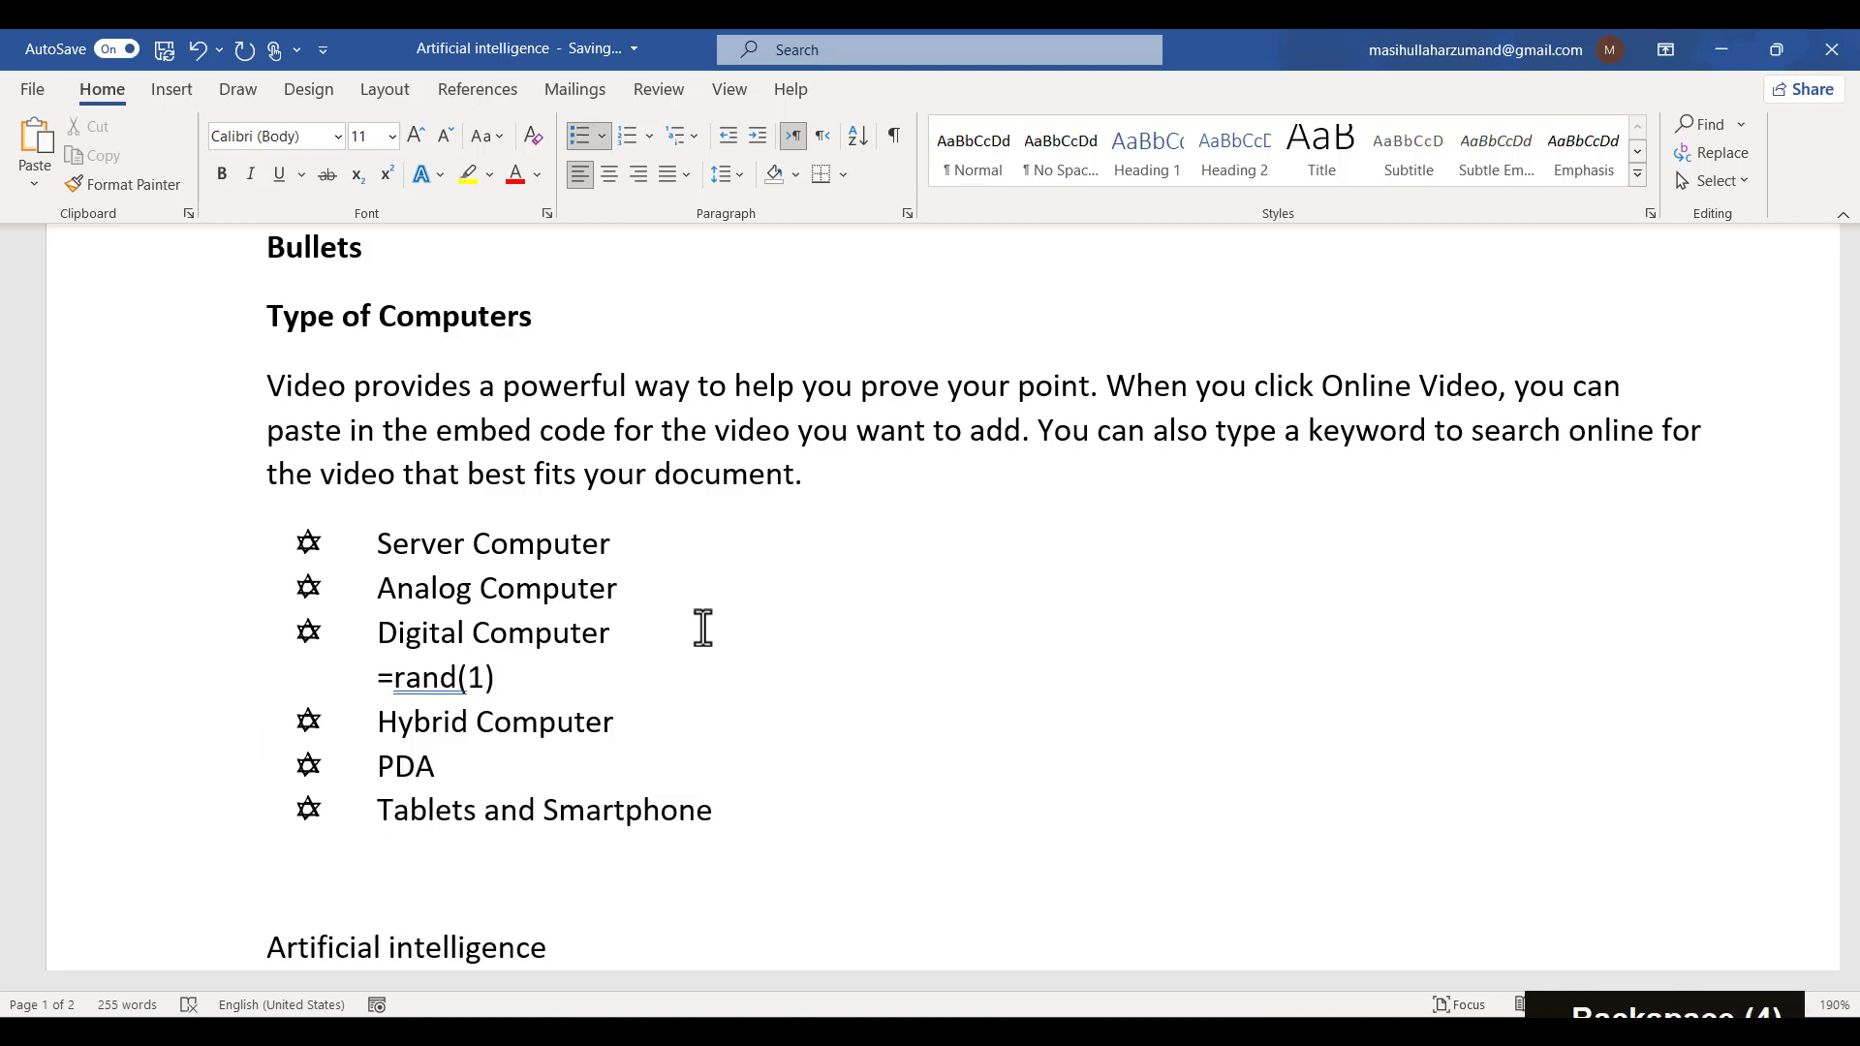
{"action": "key", "text": "BackSpace"}
{"action": "key", "text": "BackSpace"}
{"action": "key", "text": "BackSpace"}
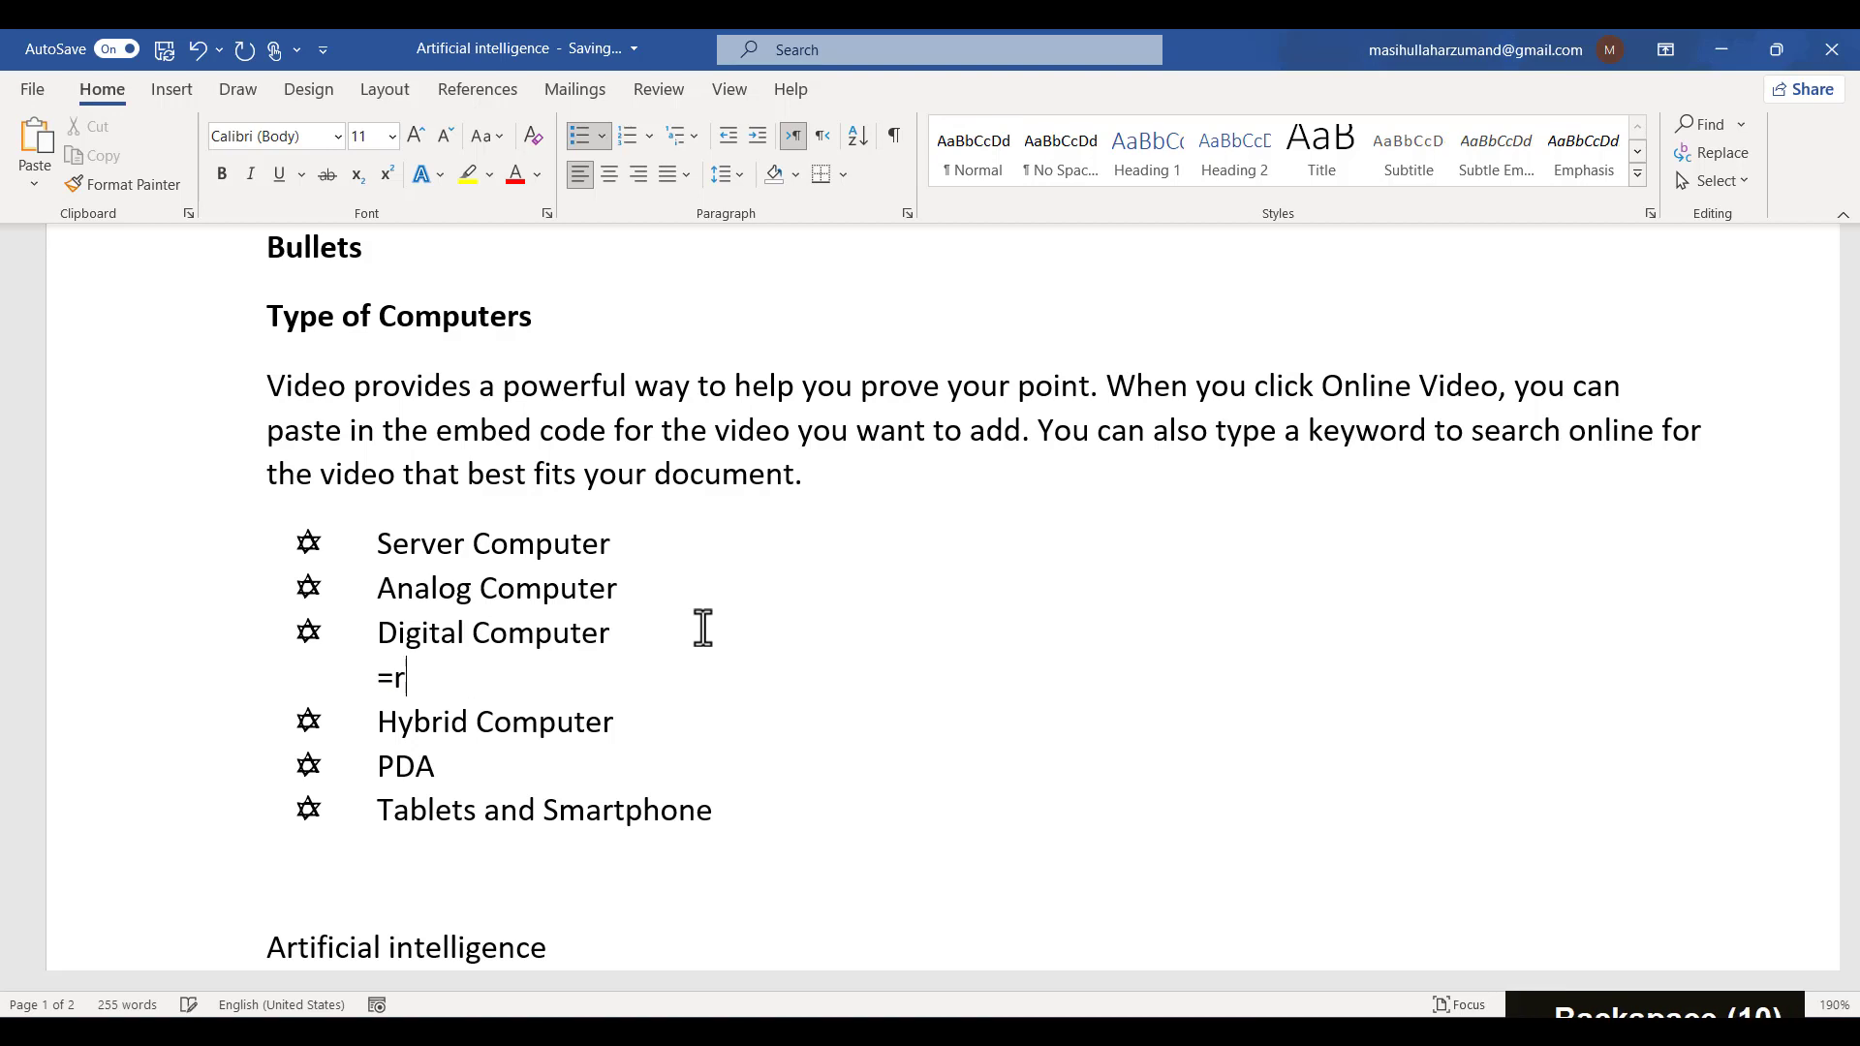
{"action": "type", "text": "="}
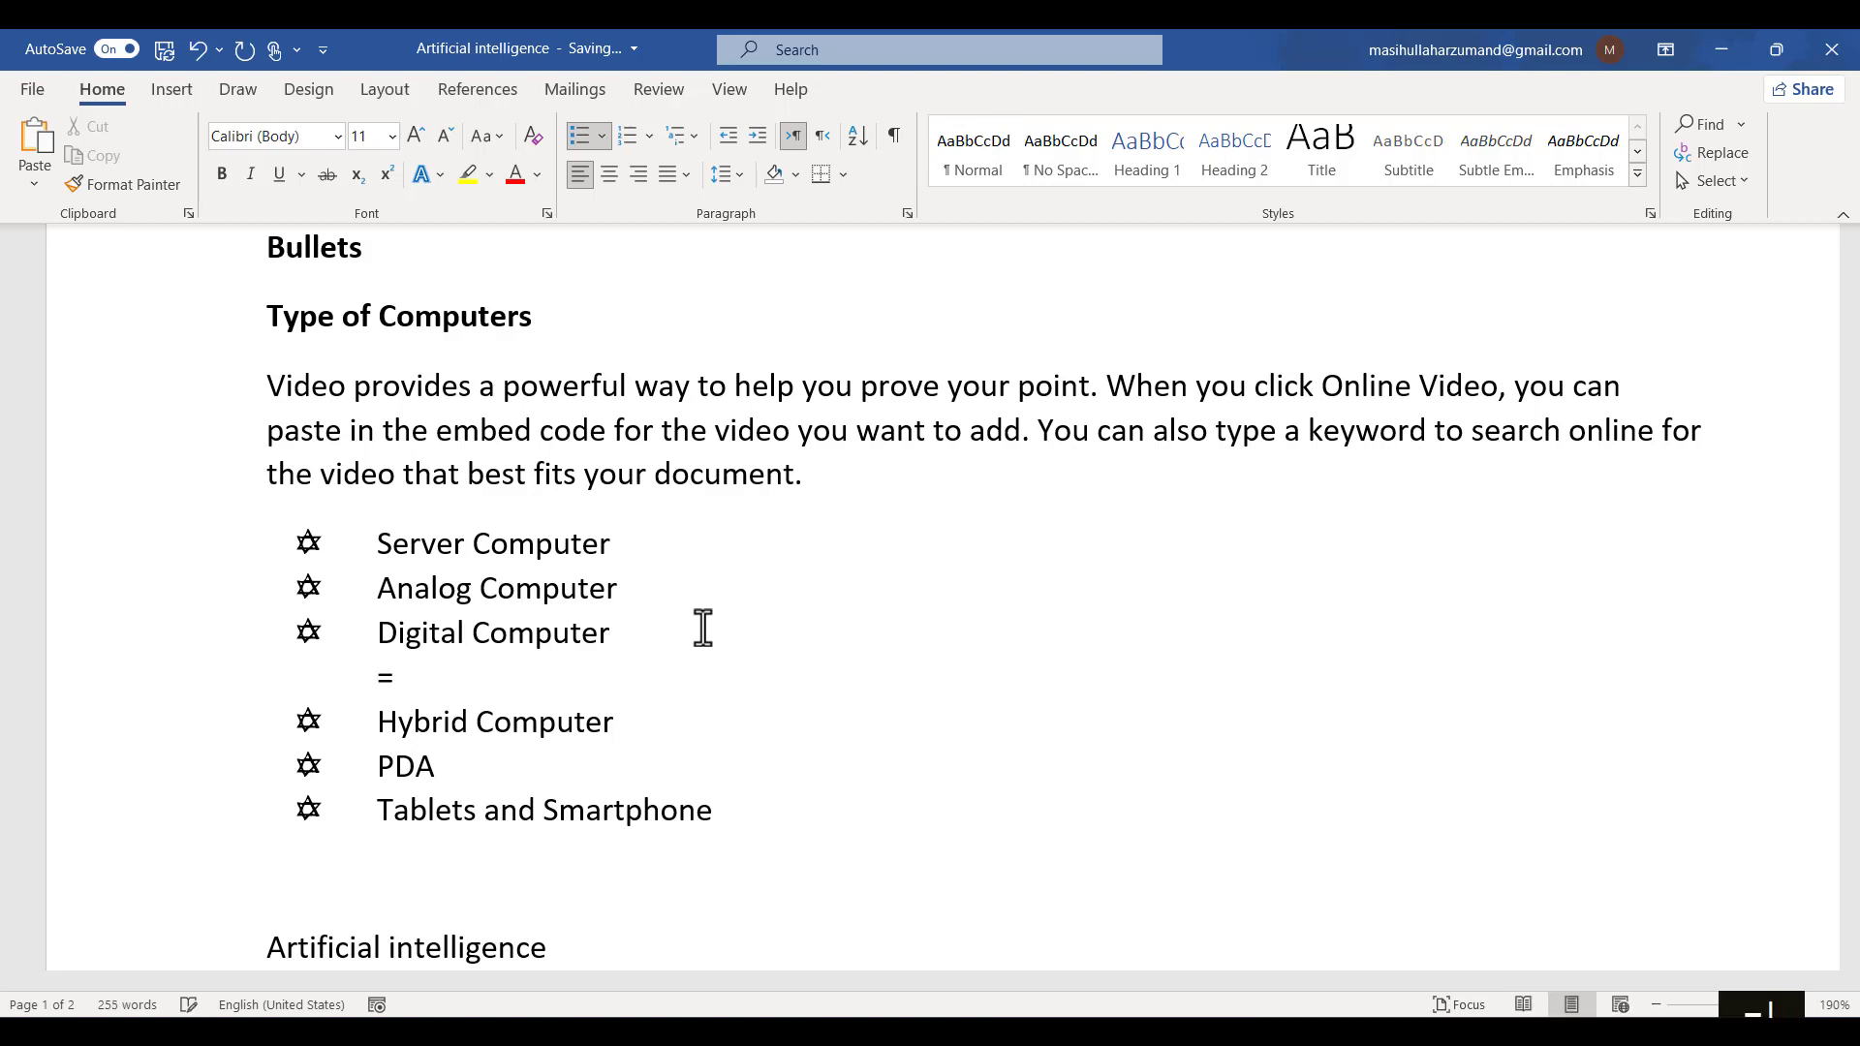
{"action": "type", "text": "rand("}
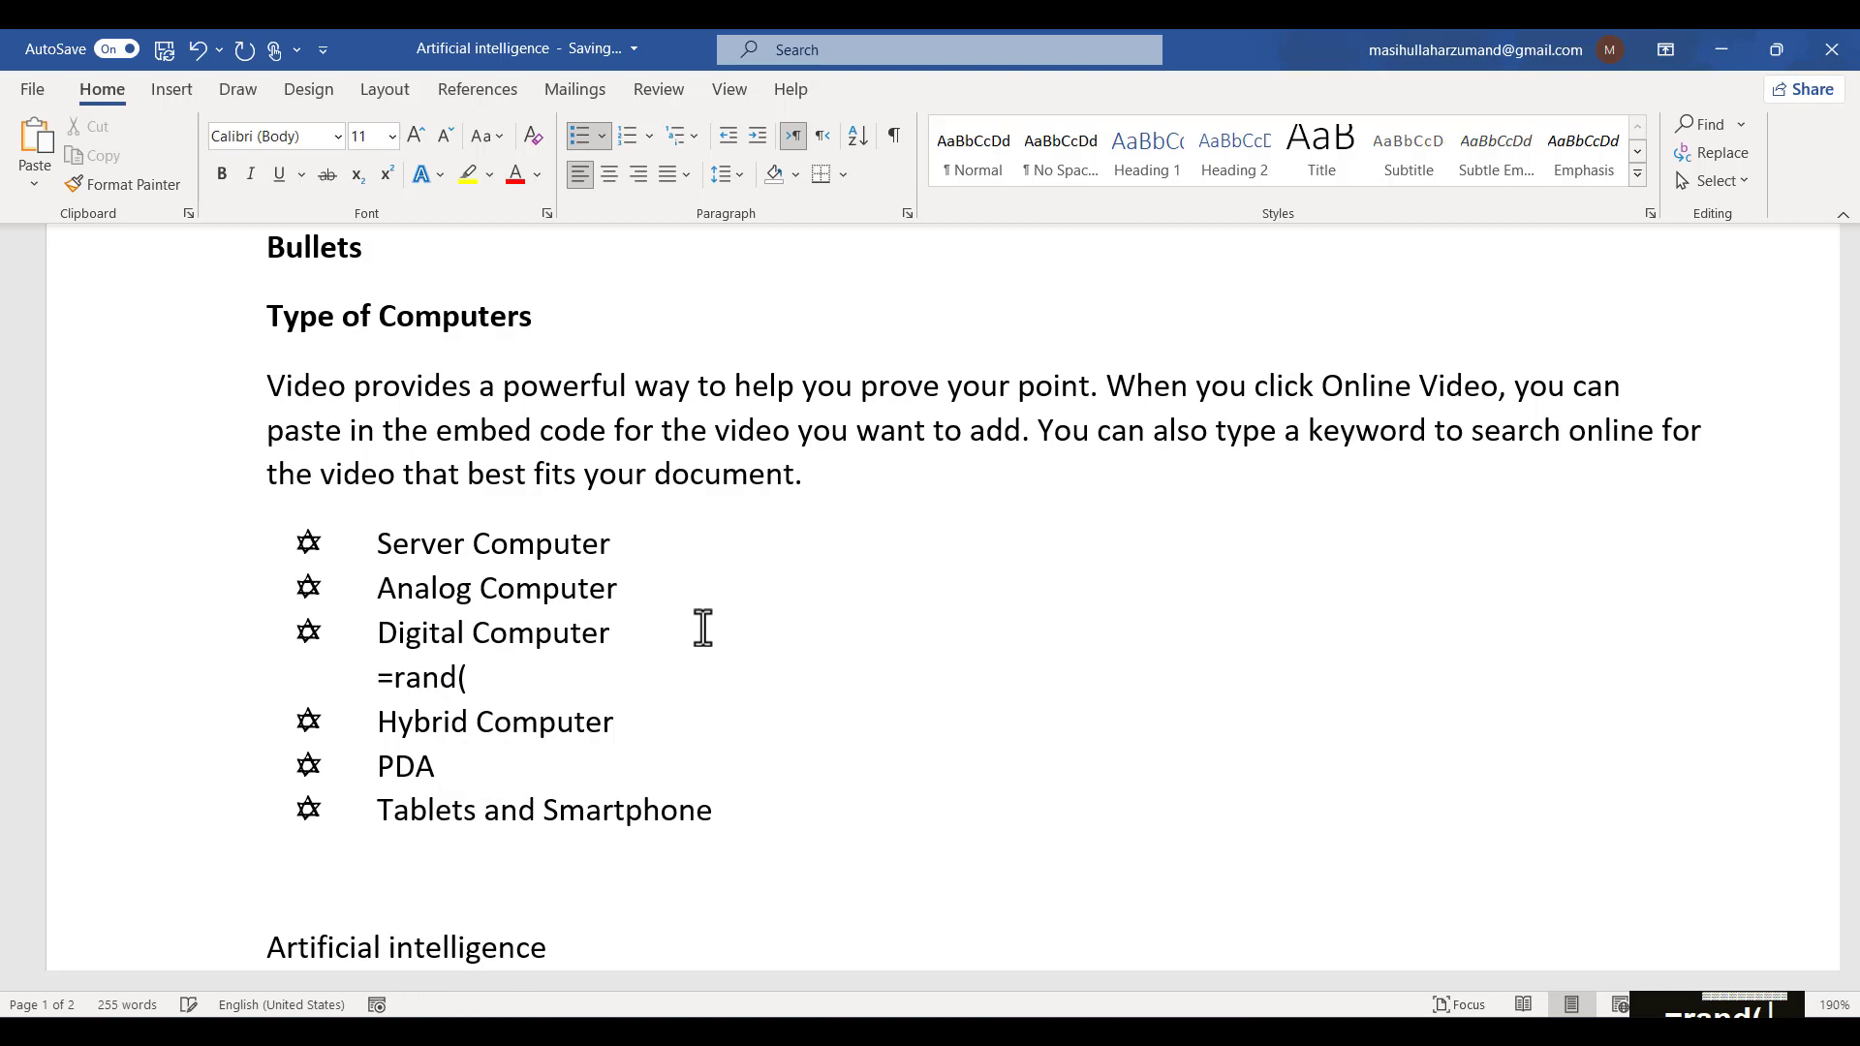
{"action": "type", "text": "1)"}
{"action": "key", "text": "Return"}
{"action": "key", "text": "BackSpace"}
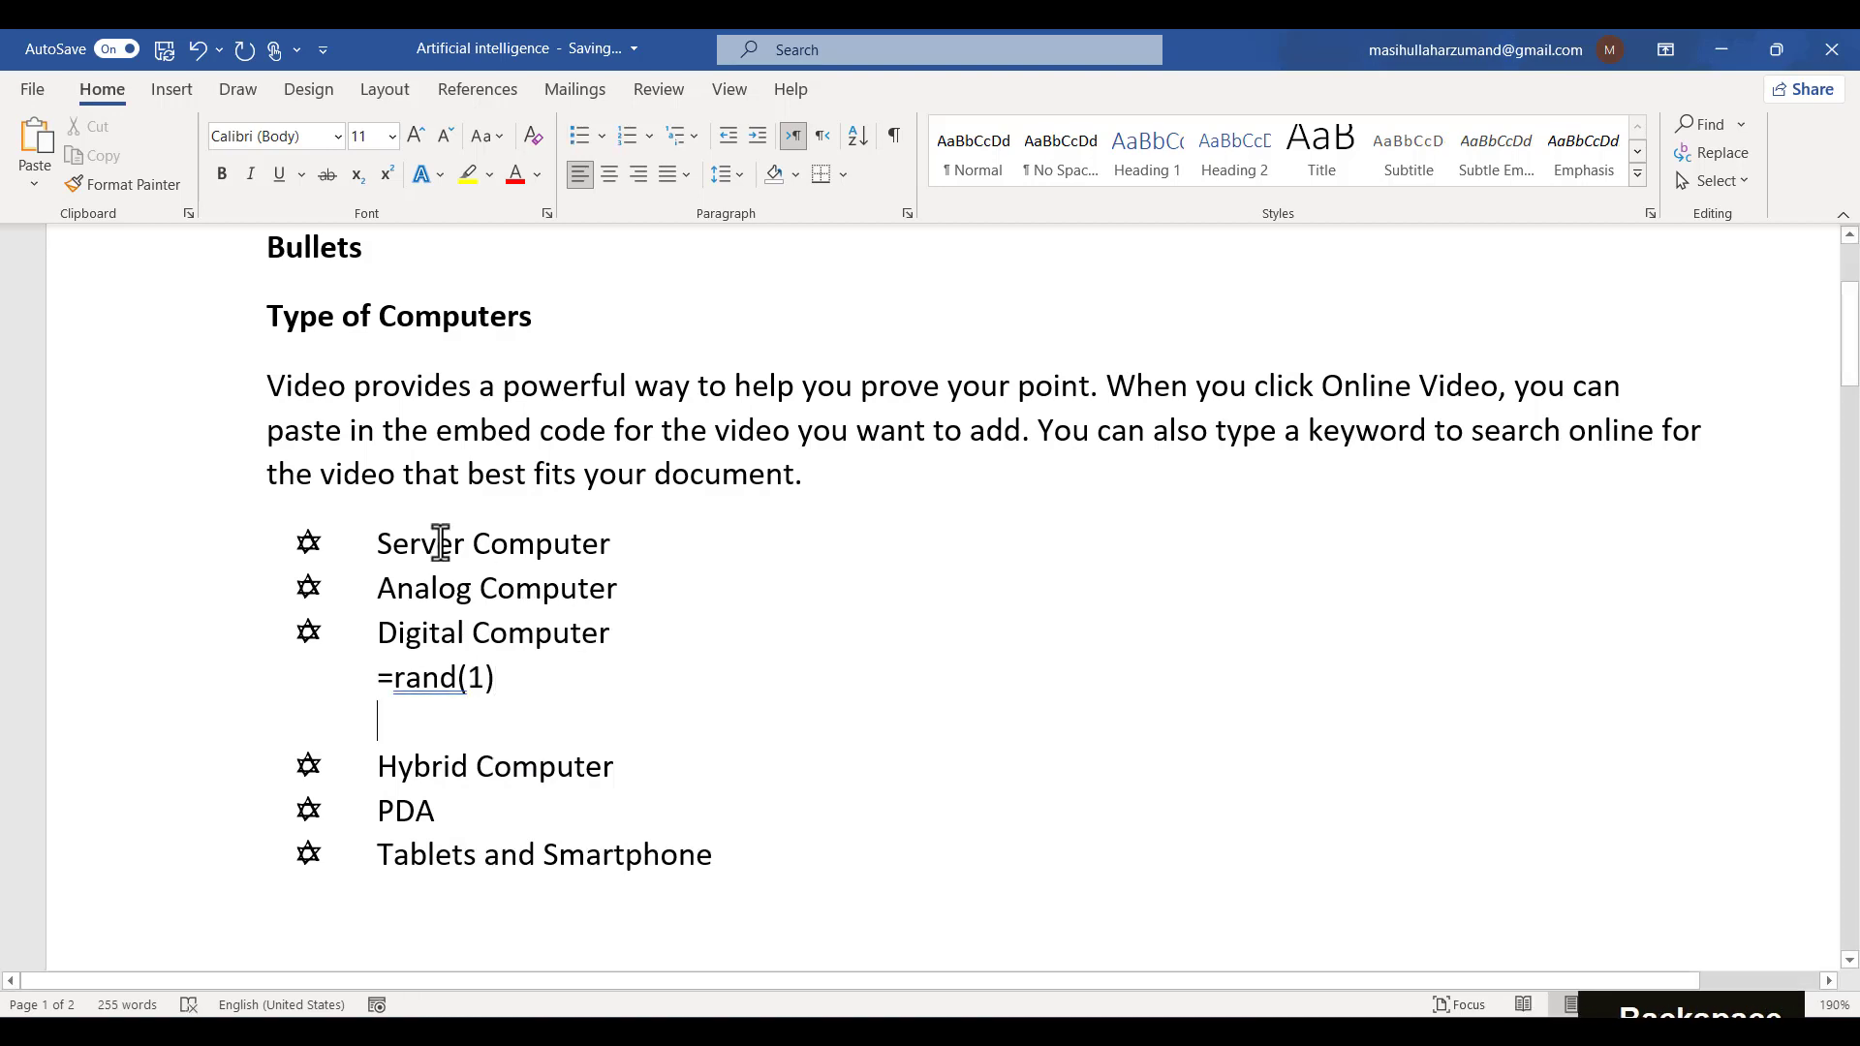
- Copy the opening lines of the intro paragraph and paste them over the =rand(1) line
{"action": "left_click_drag", "start_coordinate": [281, 385], "coordinate": [969, 416]}
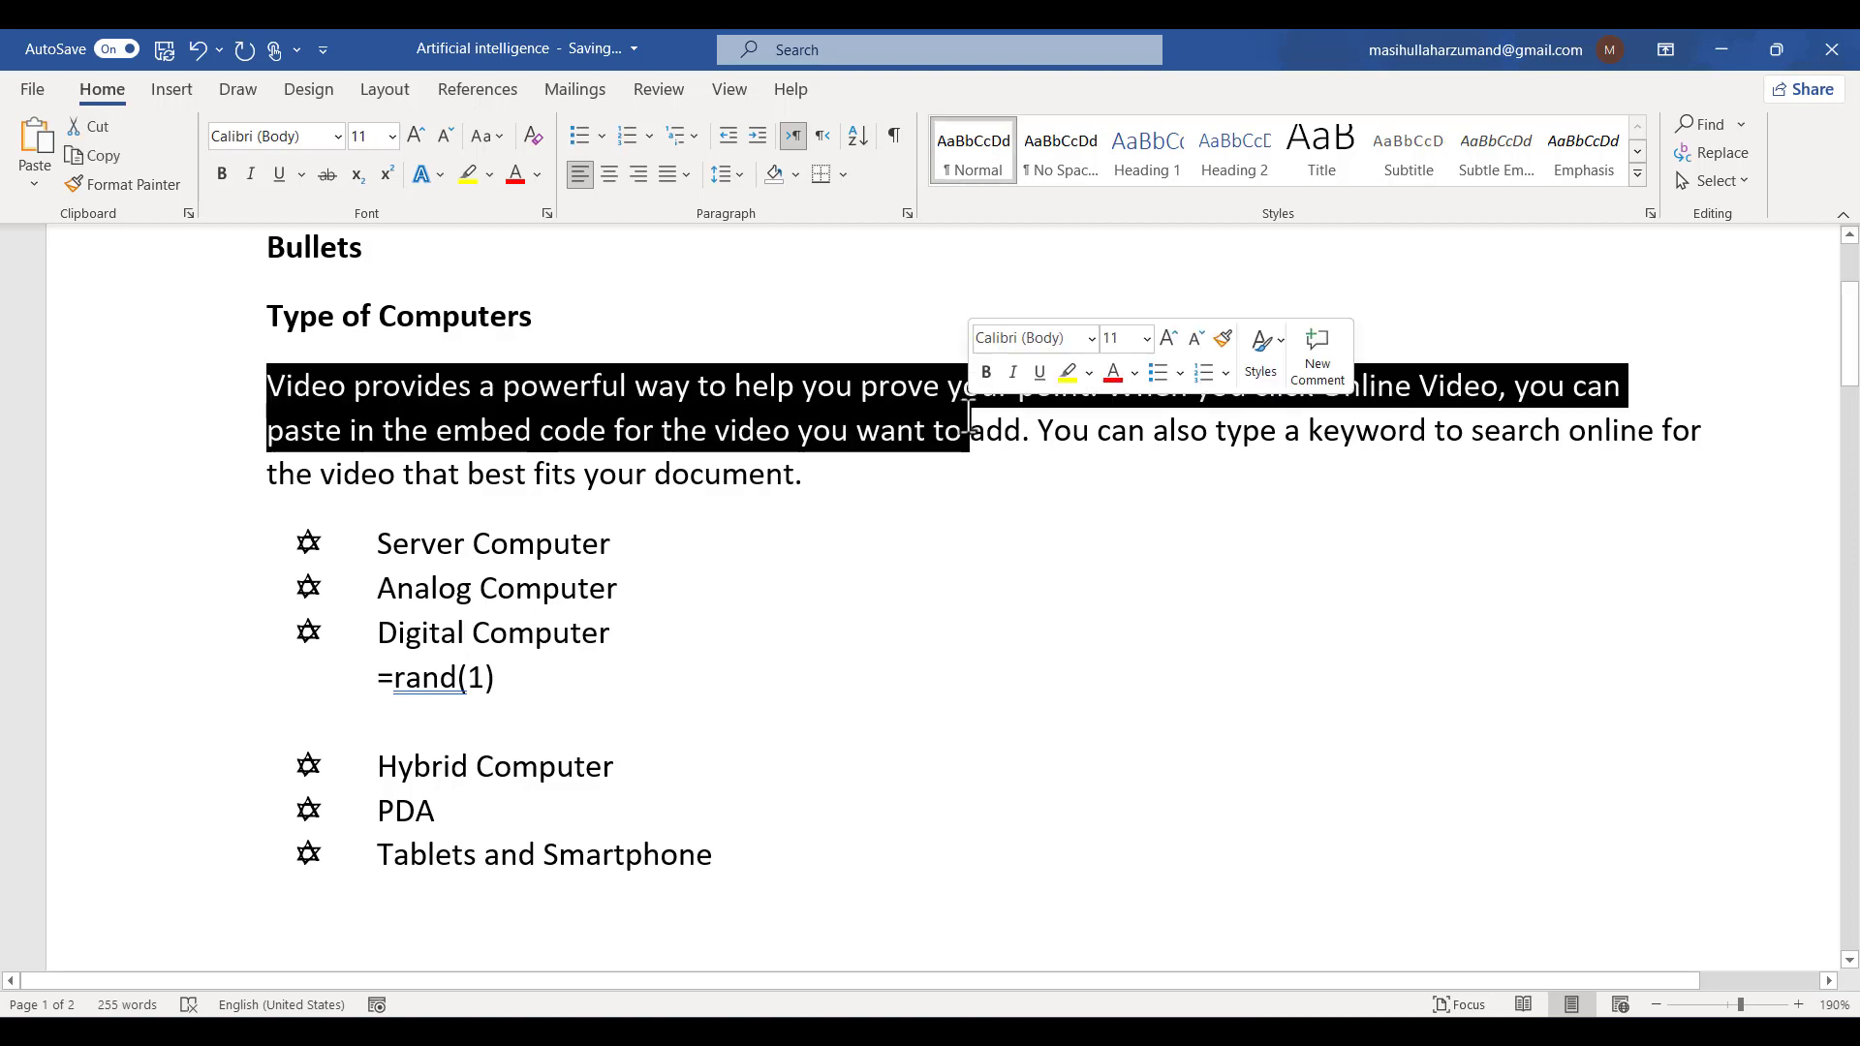
{"action": "key", "text": "ctrl+c"}
{"action": "left_click", "coordinate": [424, 727]}
{"action": "key", "text": "BackSpace"}
{"action": "key", "text": "BackSpace"}
{"action": "key", "text": "BackSpace"}
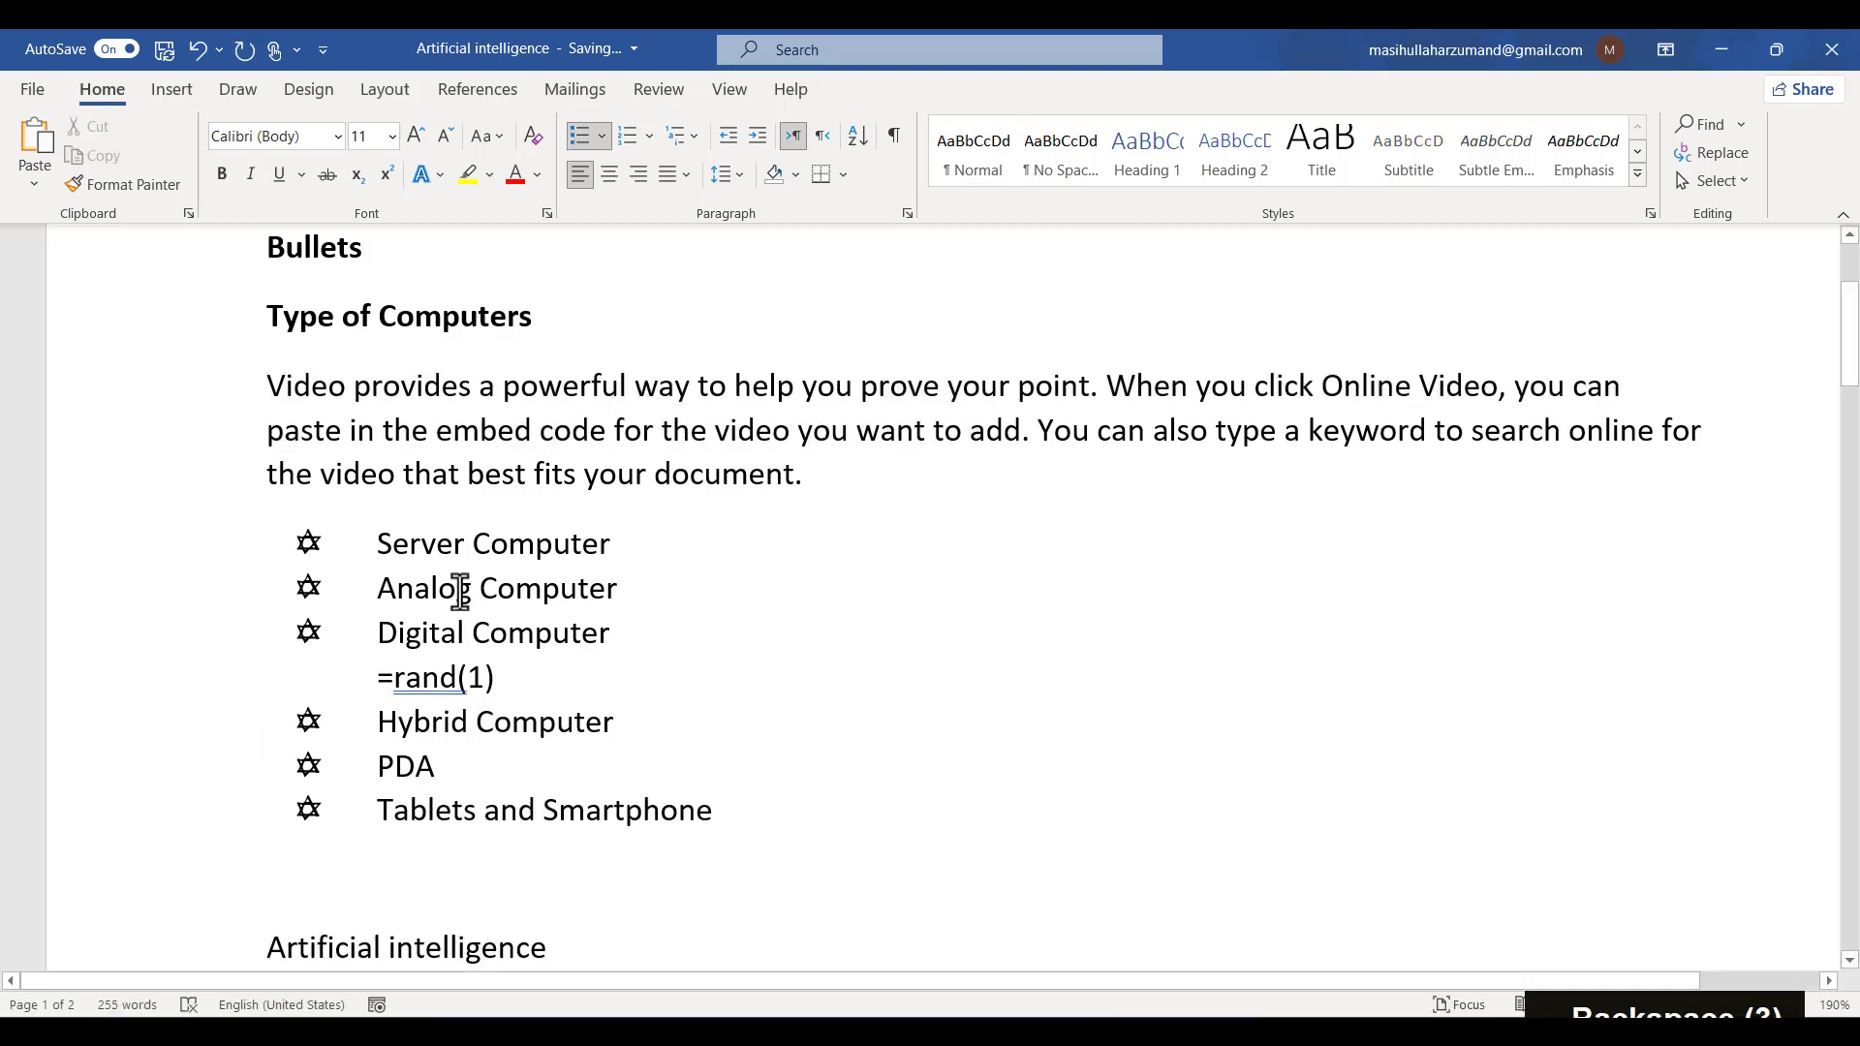
{"action": "left_click_drag", "start_coordinate": [377, 678], "coordinate": [523, 685]}
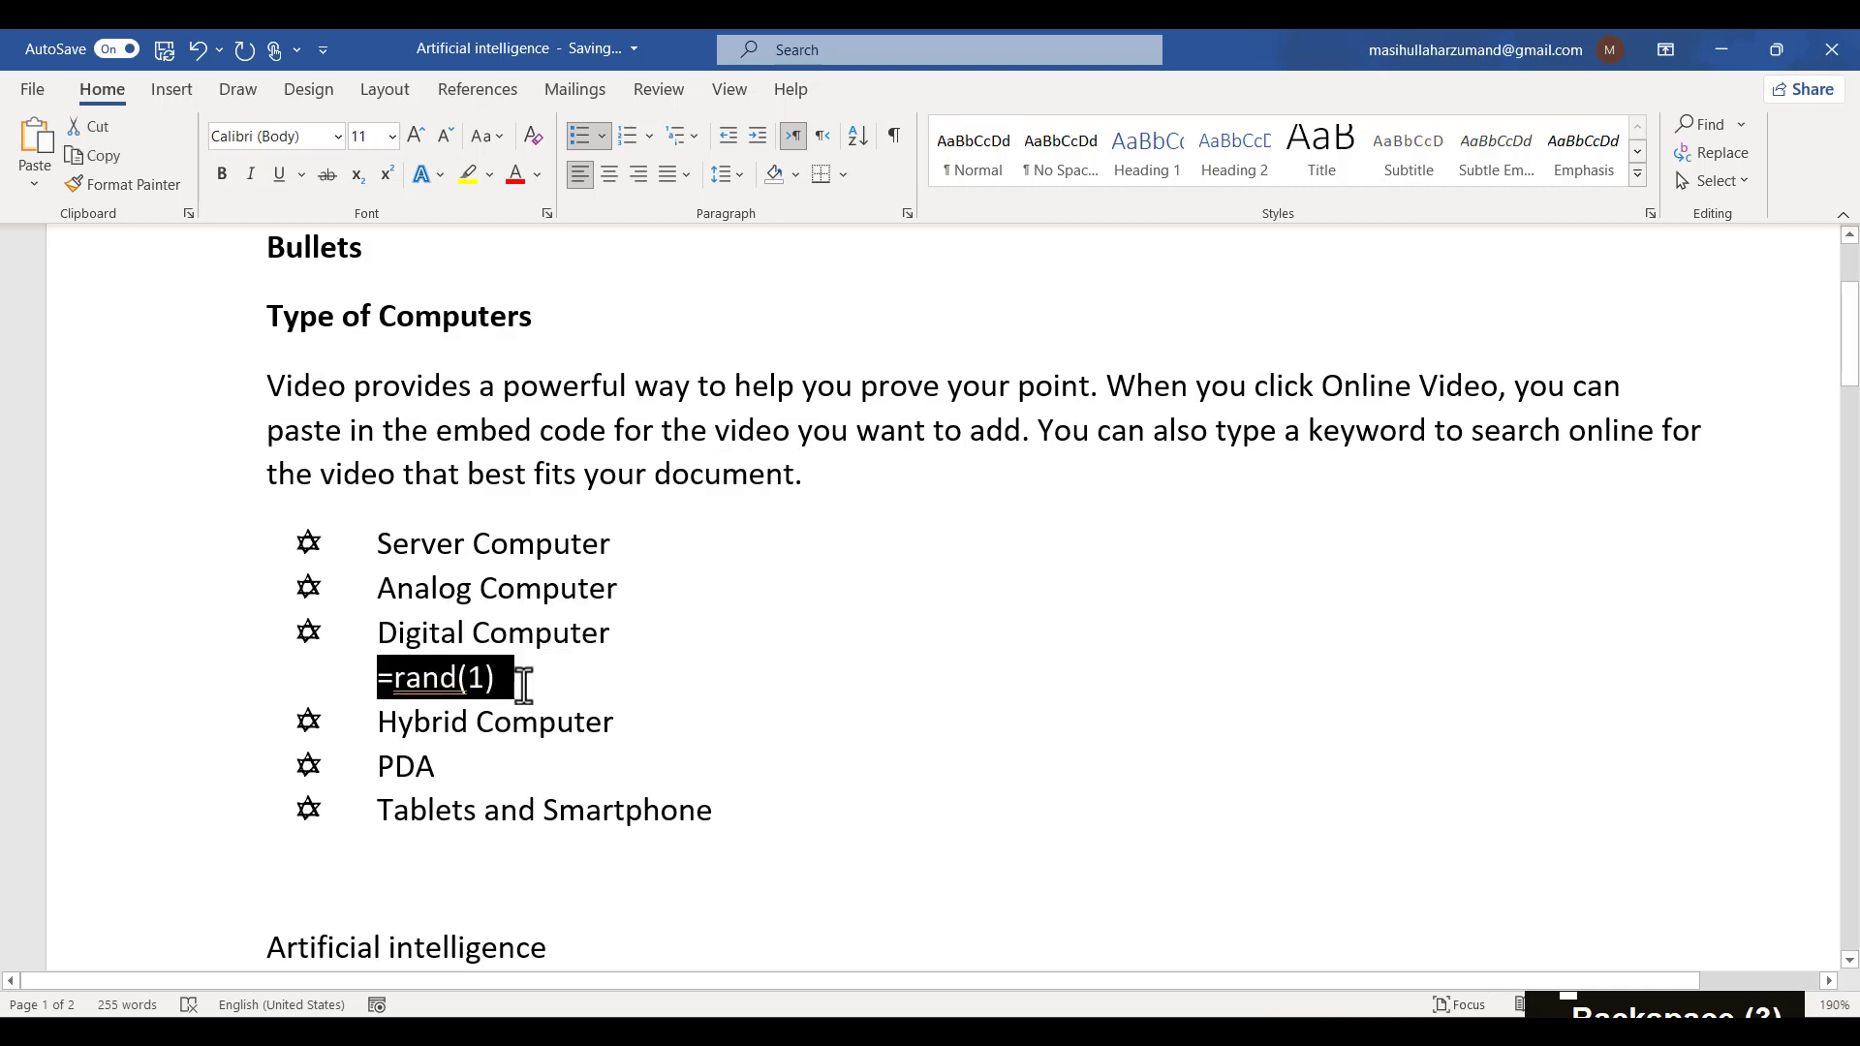
{"action": "key", "text": "ctrl+v"}
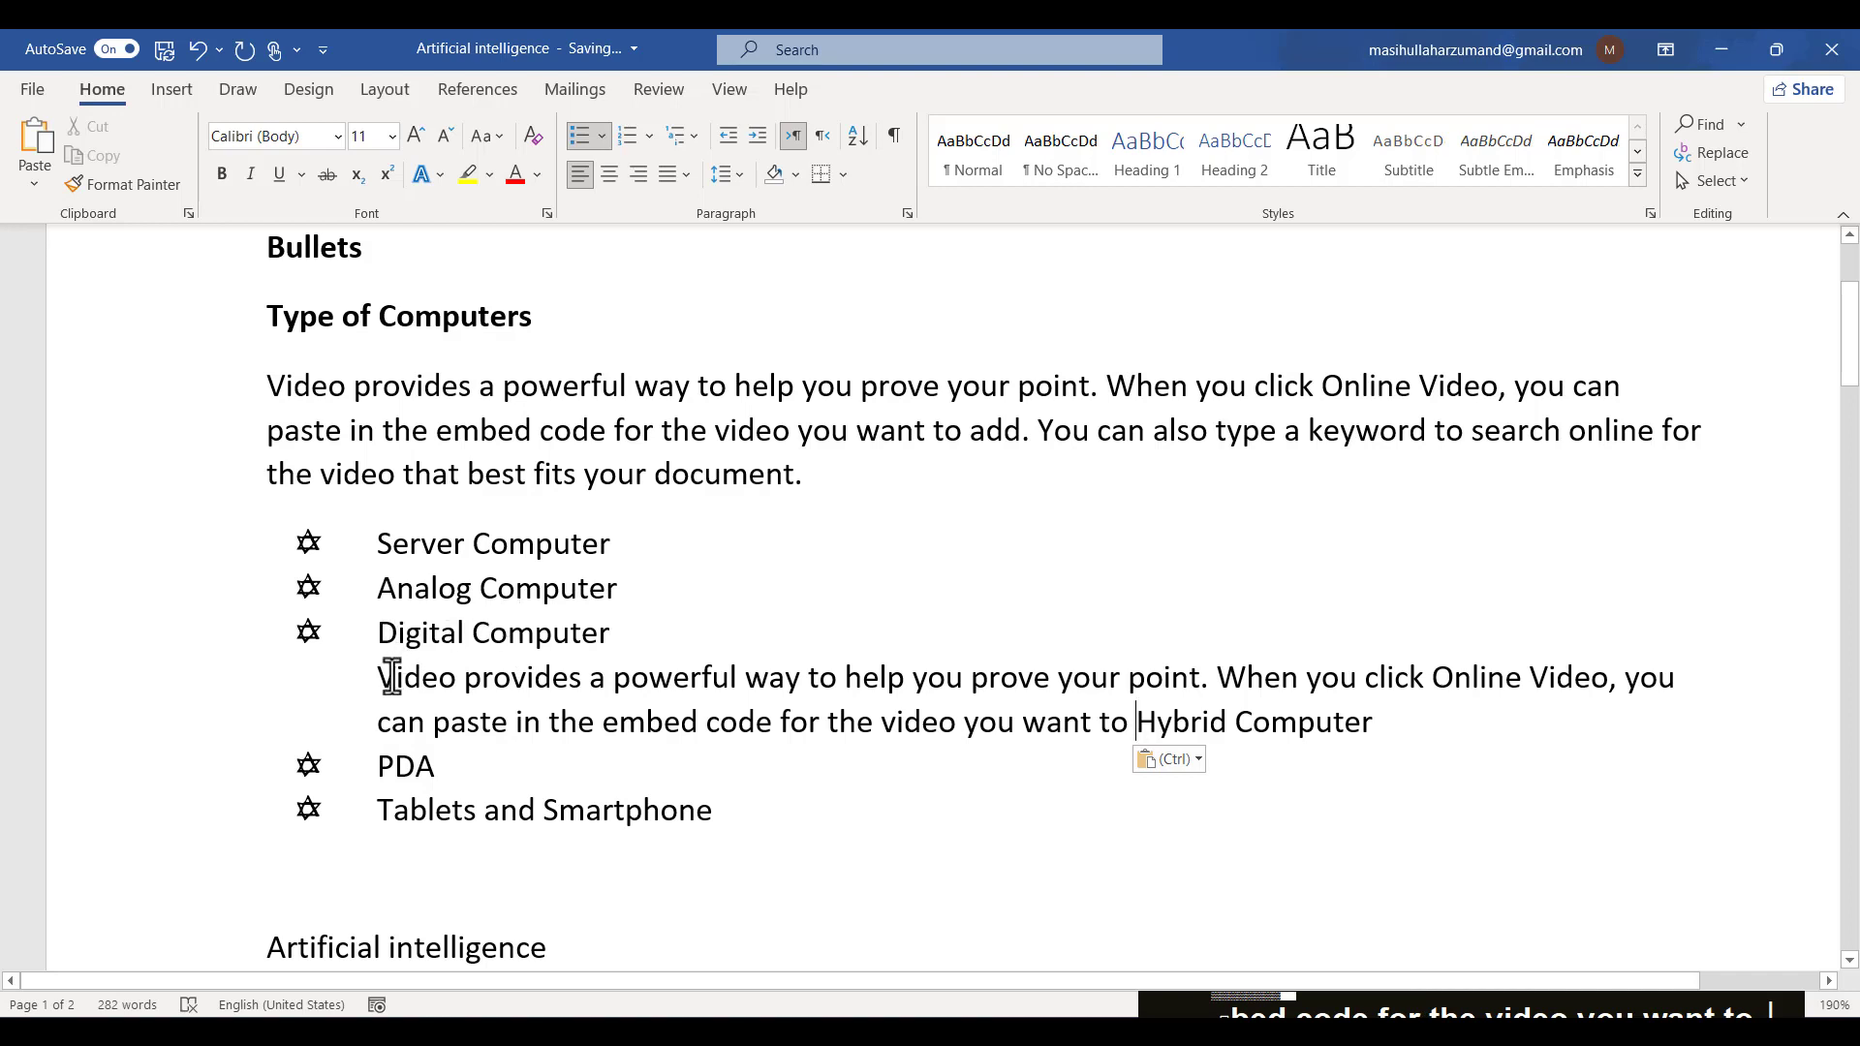
- Delete the pasted text together with the Hybrid Computer item from the list
{"action": "left_click_drag", "start_coordinate": [391, 675], "coordinate": [1413, 772]}
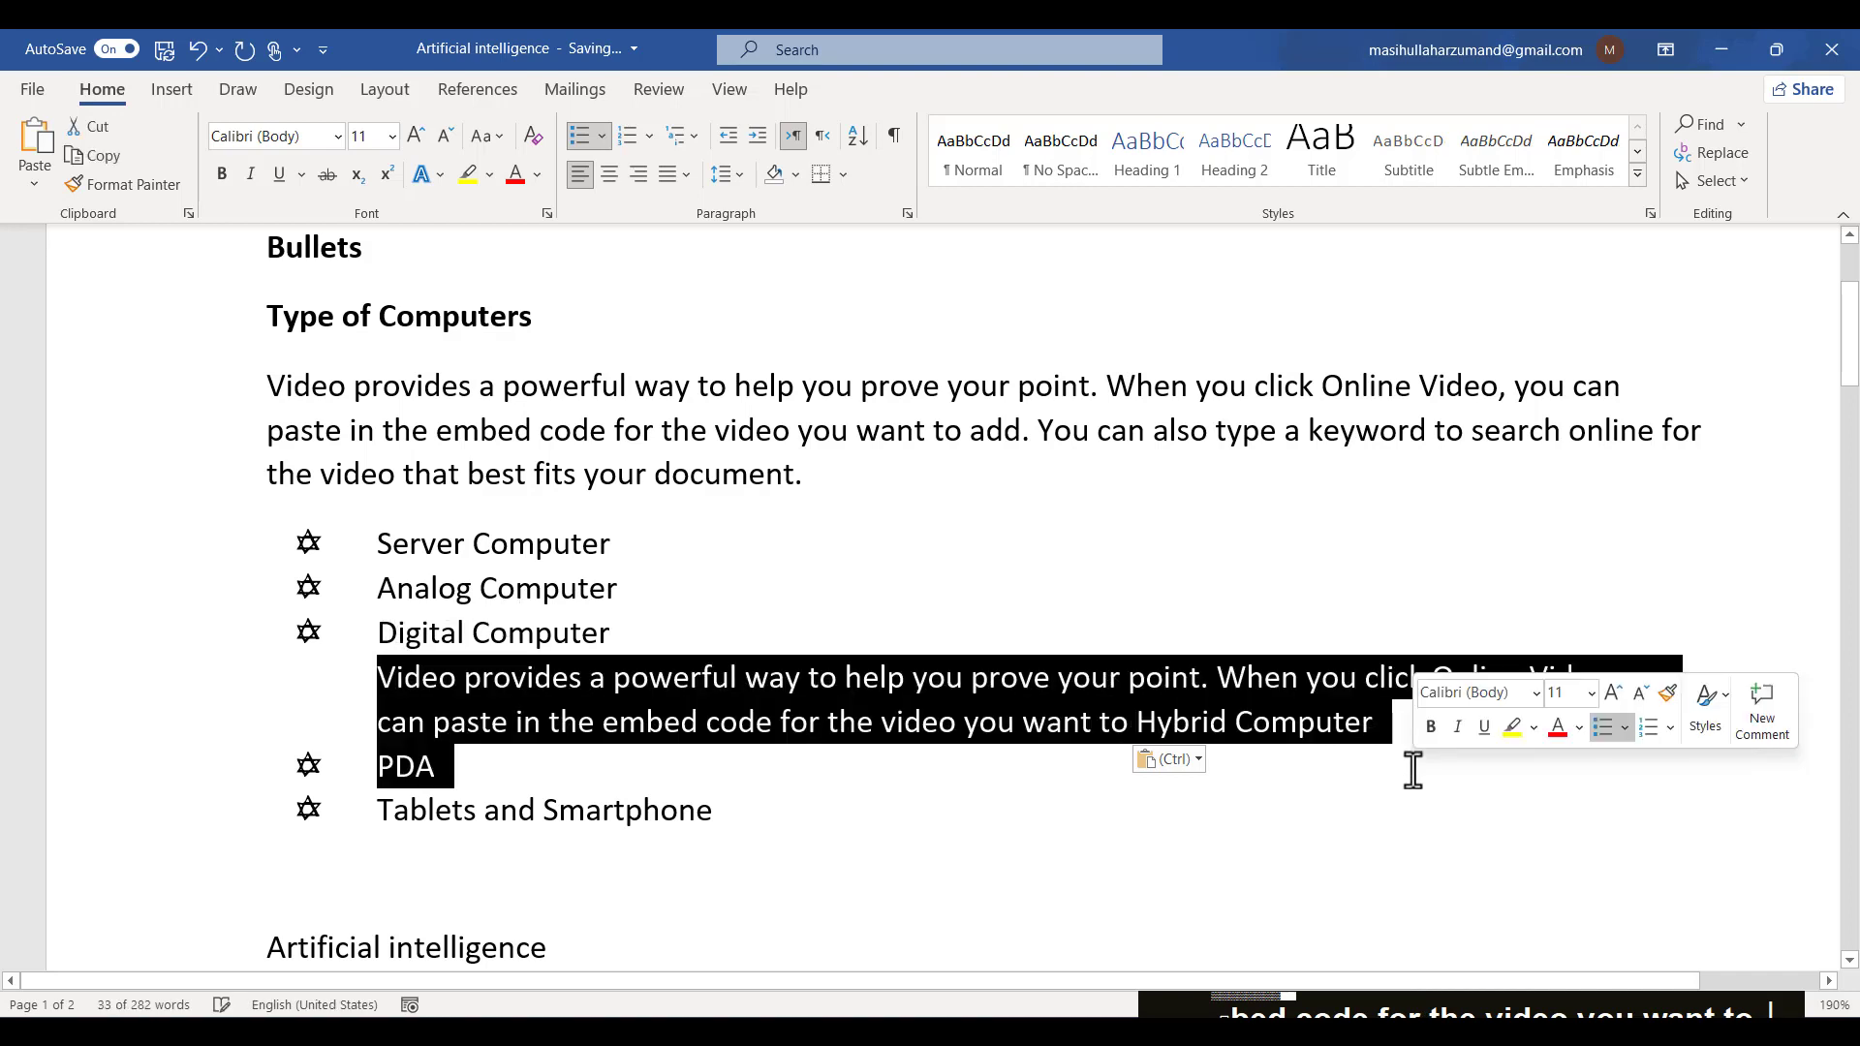
{"action": "left_click", "coordinate": [554, 628]}
{"action": "scroll", "coordinate": [557, 623], "scroll_direction": "down", "scroll_amount": 1, "text": "ctrl"}
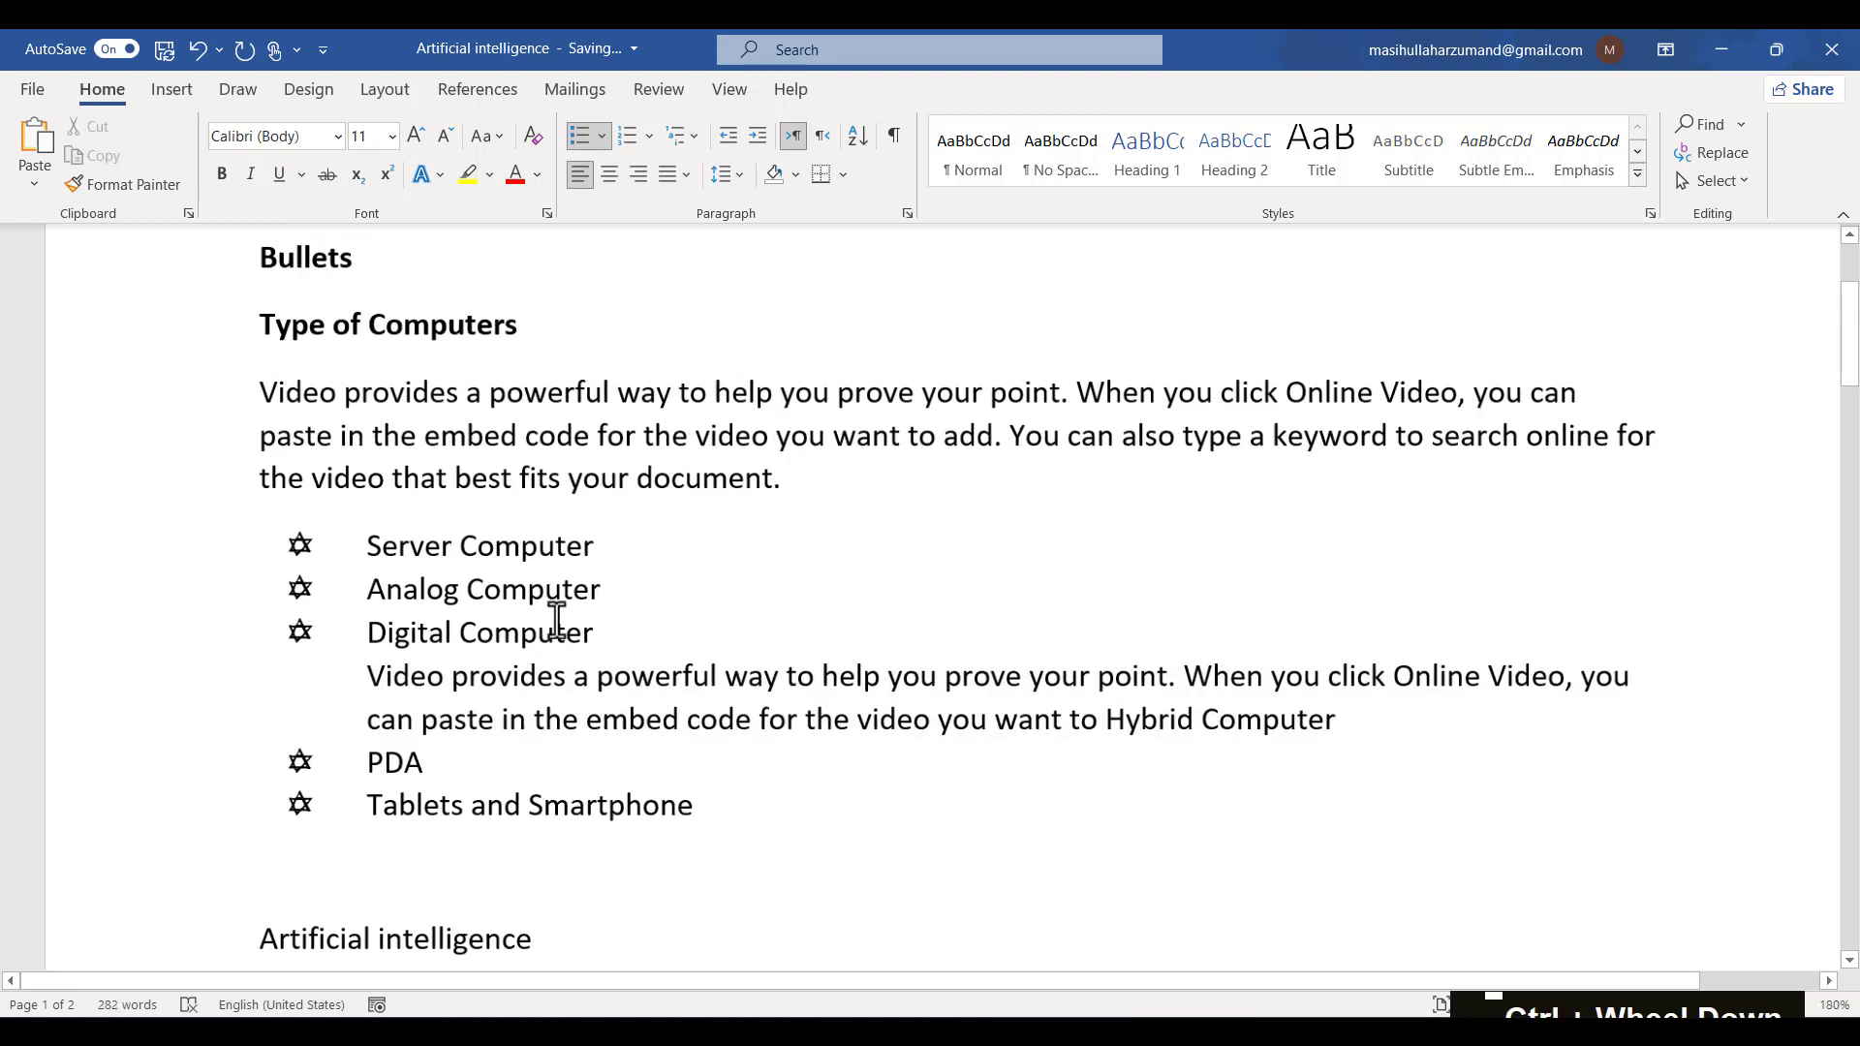
{"action": "key", "text": "ctrl"}
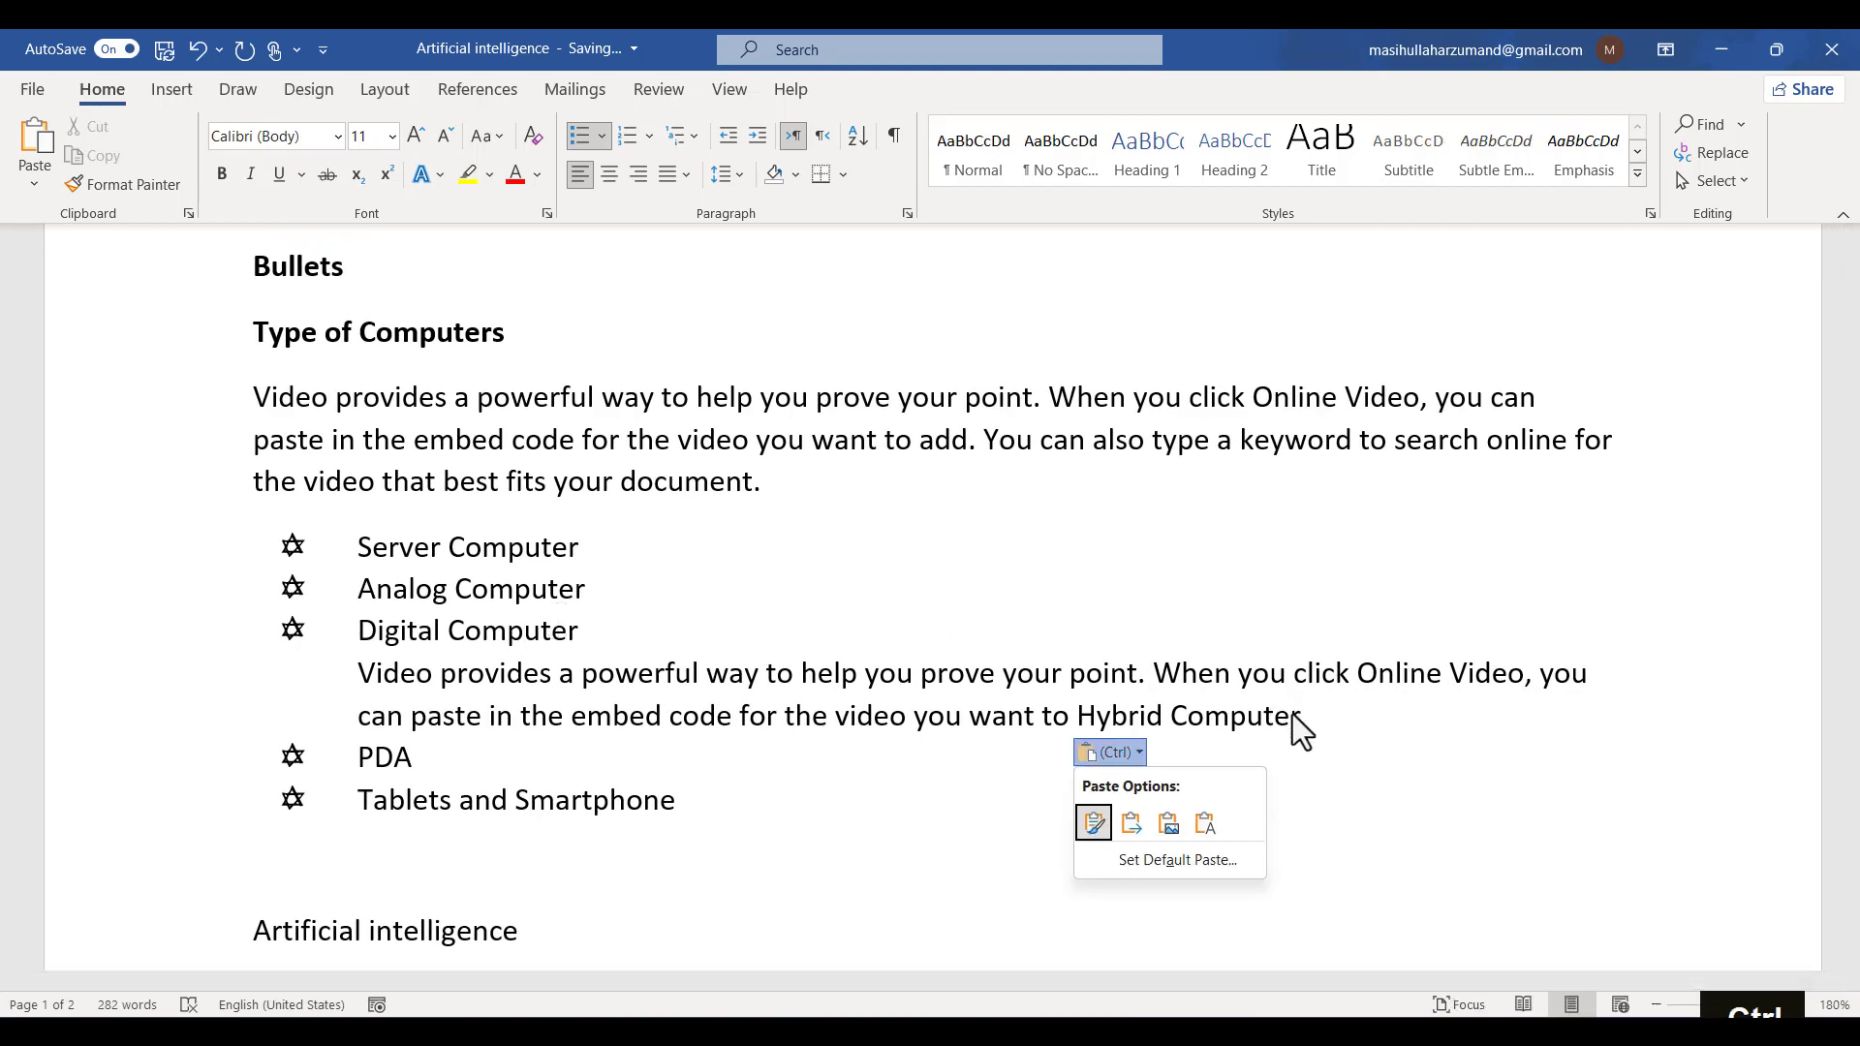
{"action": "left_click", "coordinate": [1293, 717]}
{"action": "left_click_drag", "start_coordinate": [1335, 729], "coordinate": [341, 678]}
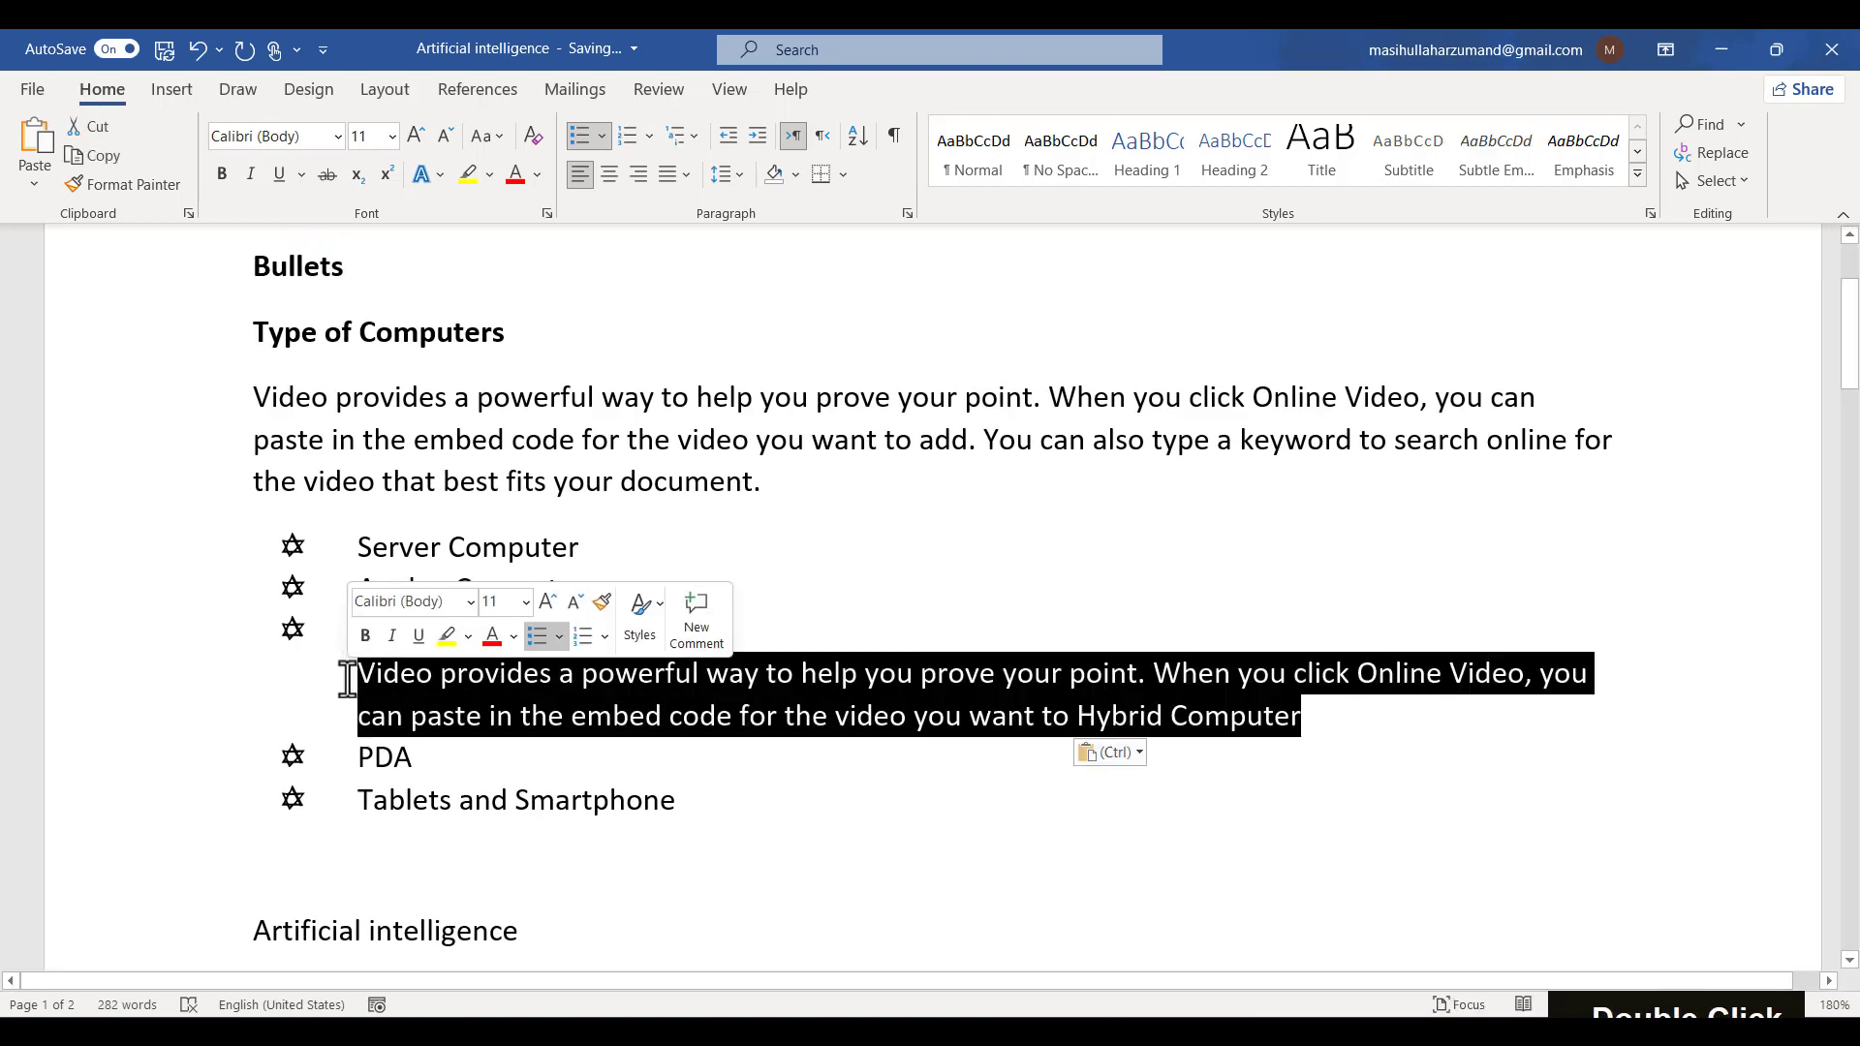
{"action": "key", "text": "BackSpace"}
{"action": "key", "text": "BackSpace"}
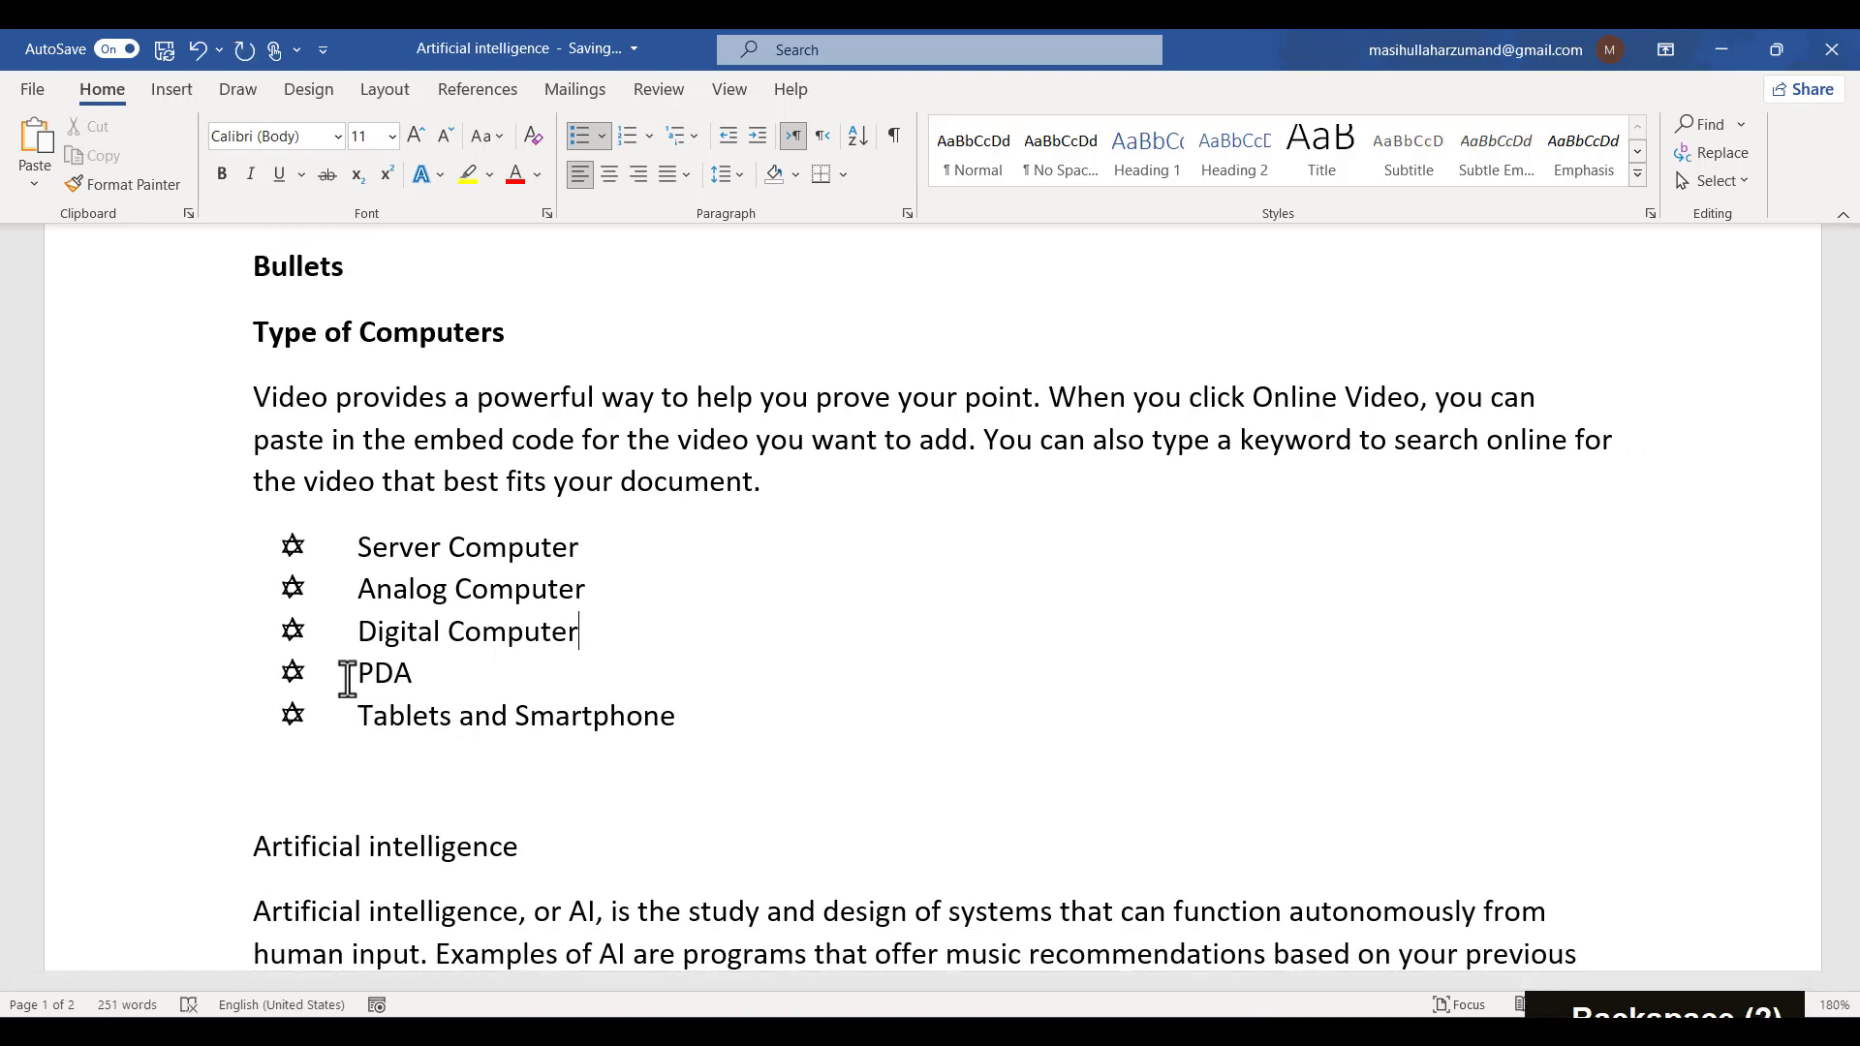
- Remove the bullets from the whole computer types list
{"action": "left_click_drag", "start_coordinate": [481, 729], "coordinate": [154, 554]}
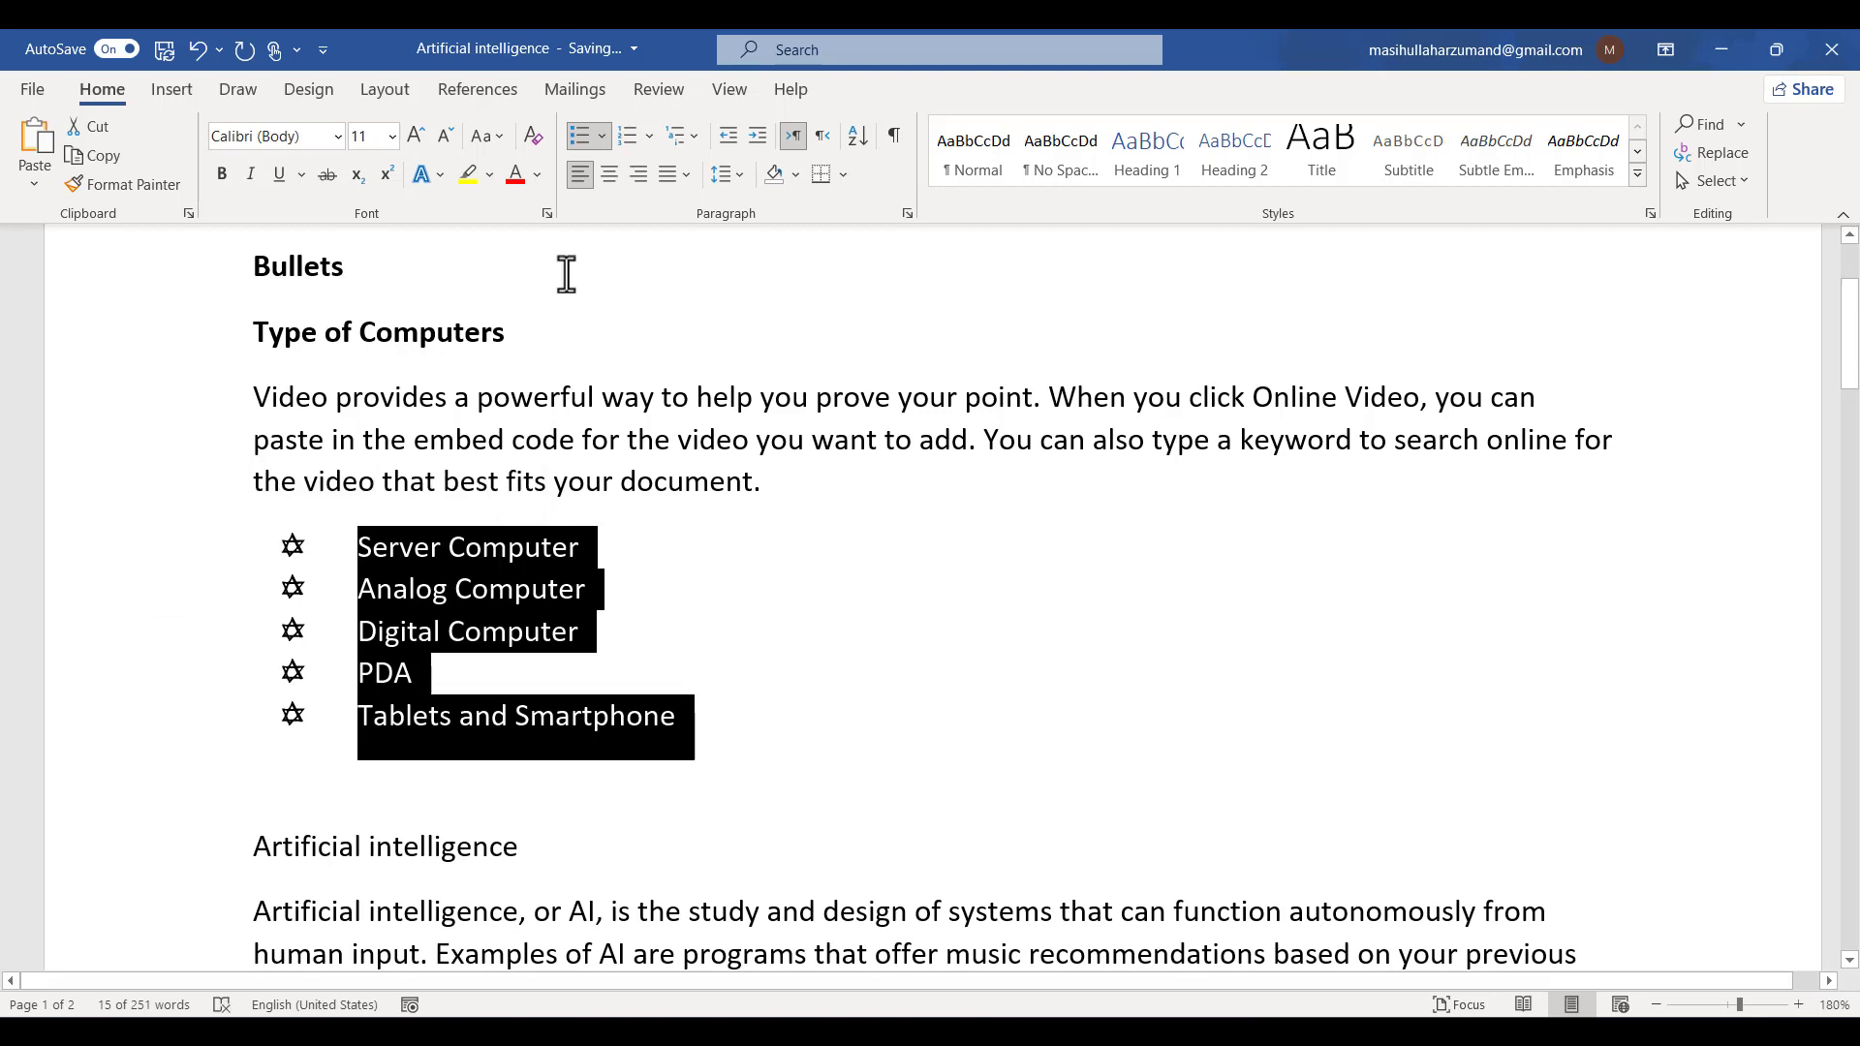
{"action": "left_click", "coordinate": [578, 141]}
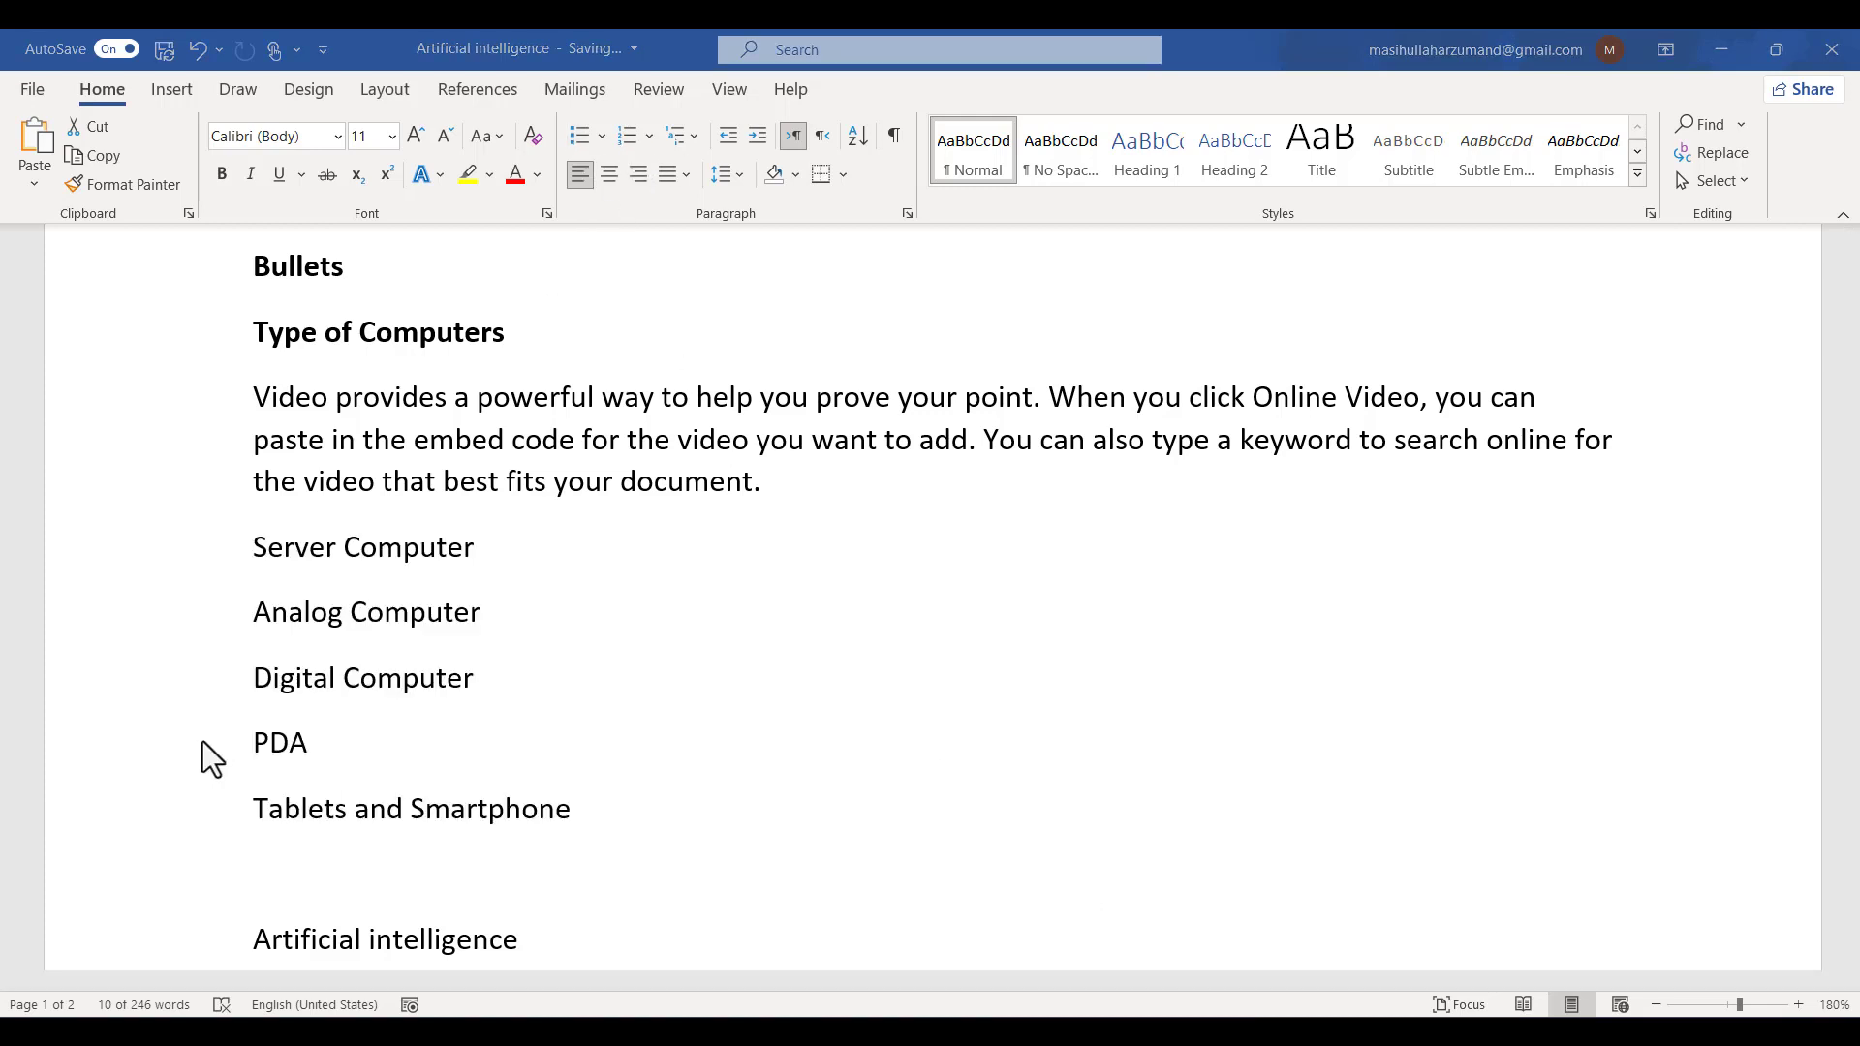
- Start a numbered list on the empty line below the Numbering heading
{"action": "scroll", "coordinate": [365, 594], "scroll_direction": "down", "scroll_amount": 10}
{"action": "scroll", "coordinate": [365, 586], "scroll_direction": "down", "scroll_amount": 2}
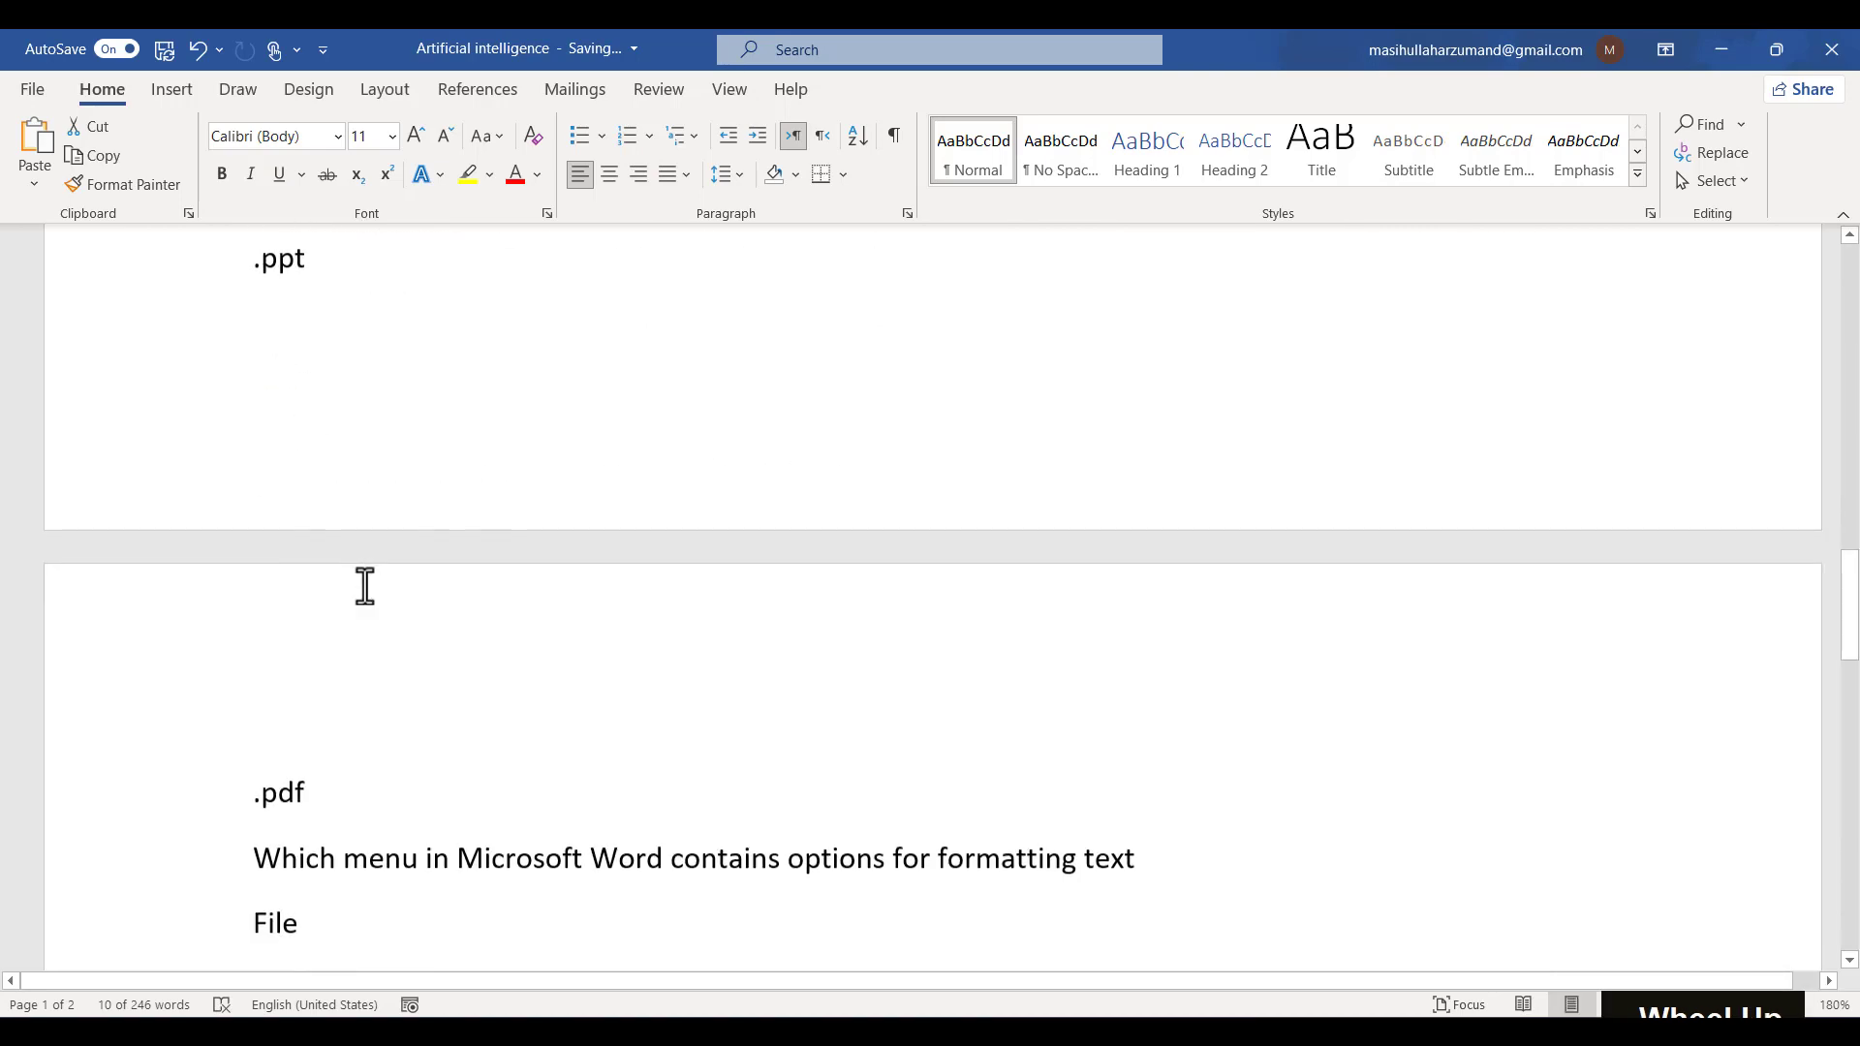
{"action": "scroll", "coordinate": [365, 586], "scroll_direction": "up", "scroll_amount": 5}
{"action": "scroll", "coordinate": [365, 586], "scroll_direction": "up", "scroll_amount": 1}
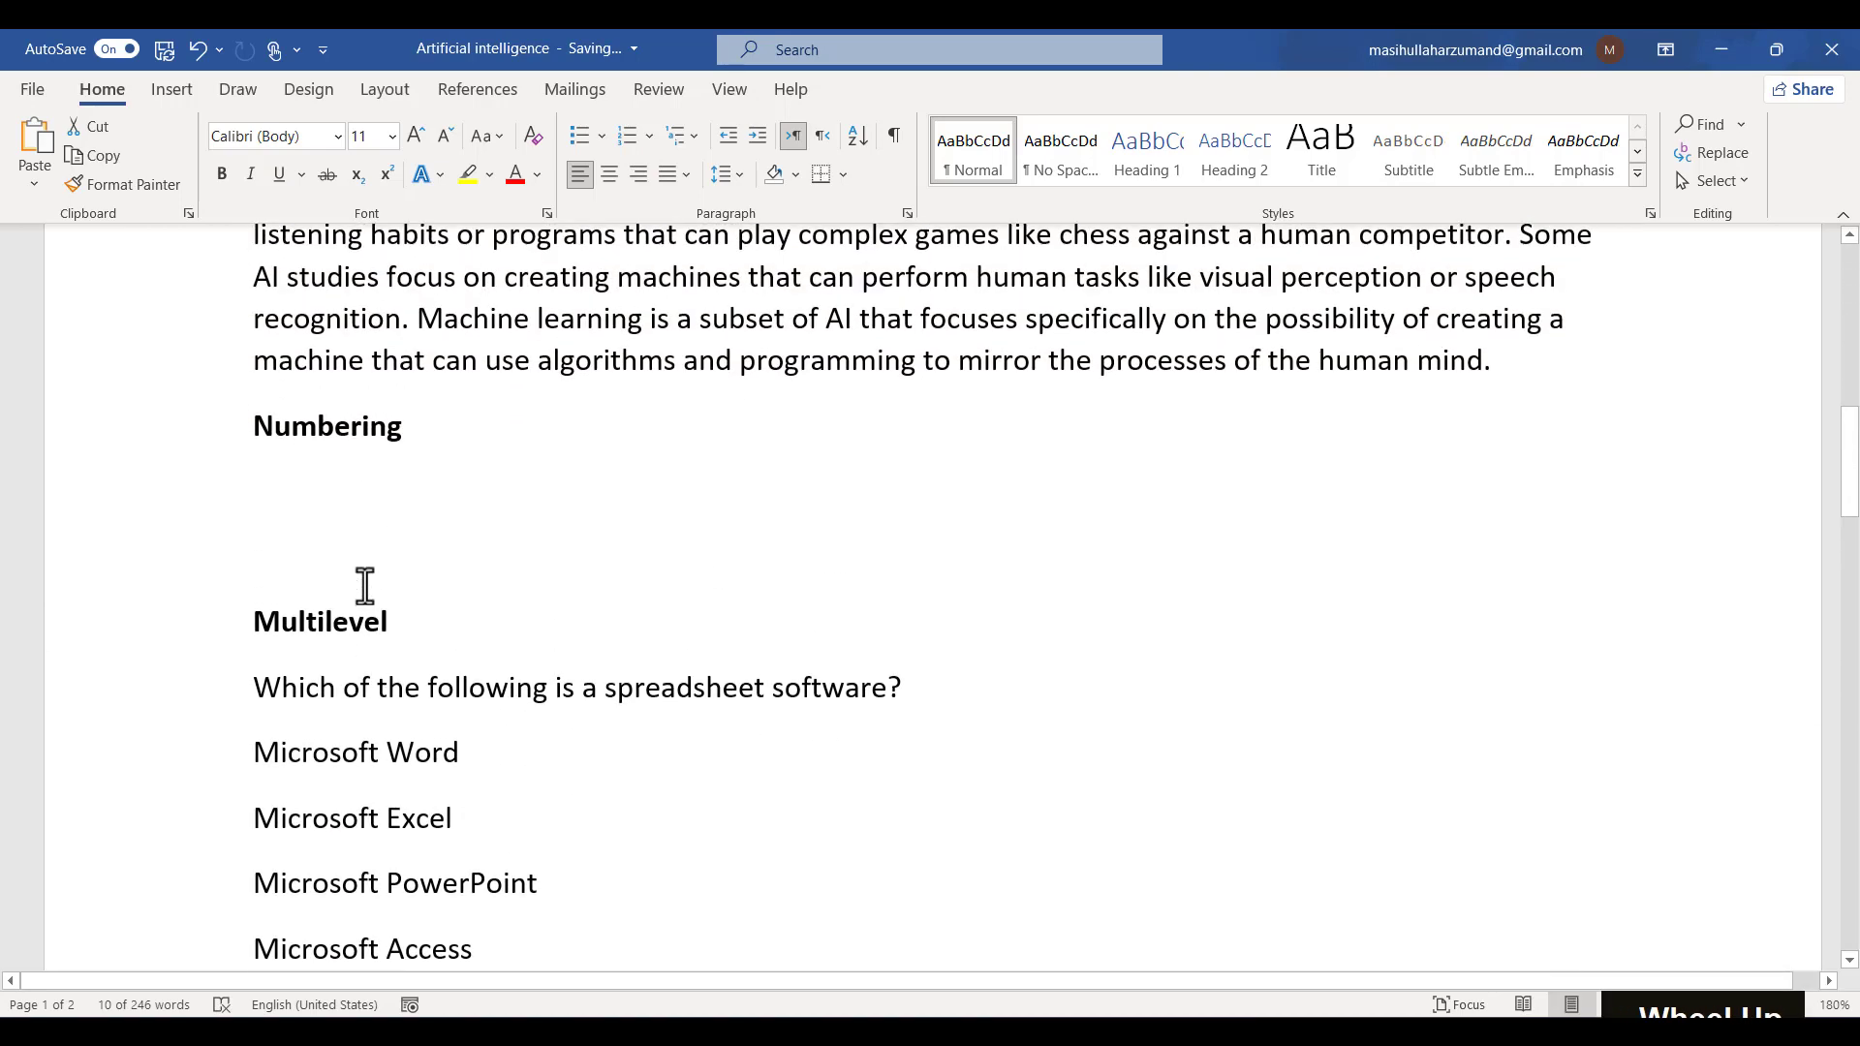
{"action": "left_click", "coordinate": [351, 476]}
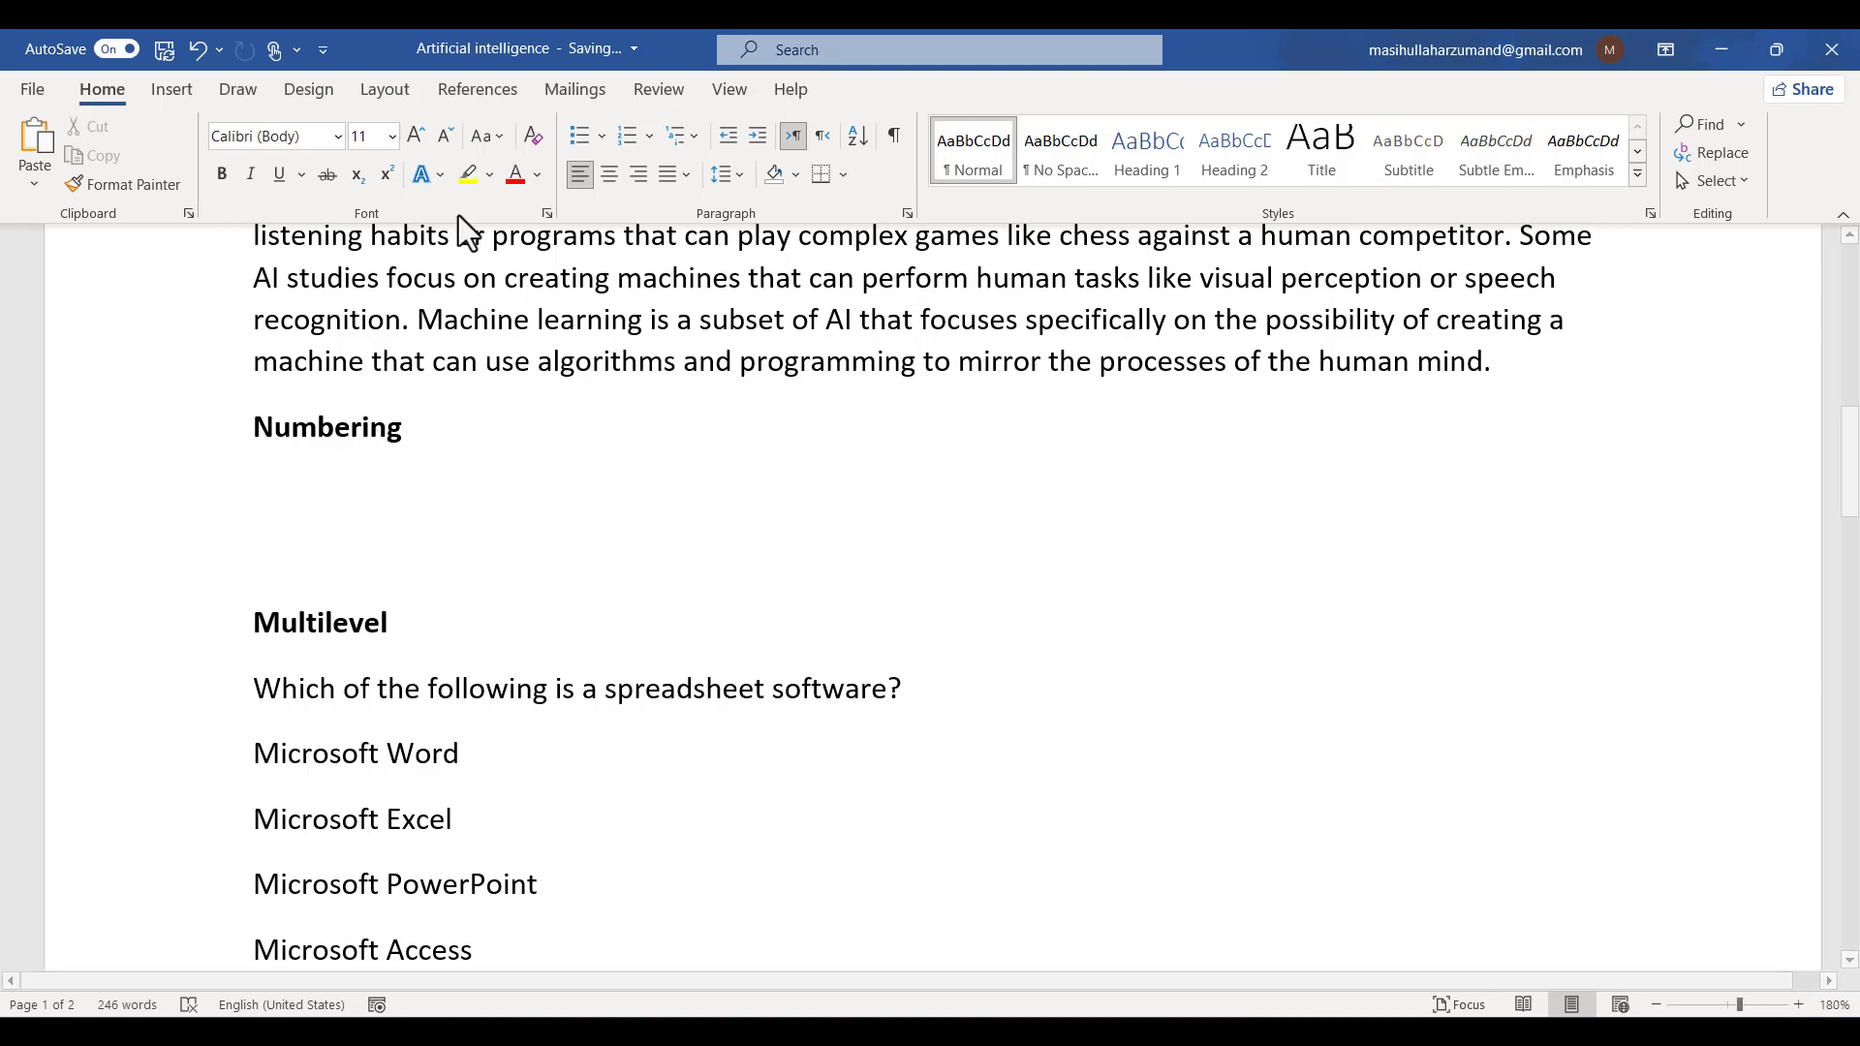
{"action": "left_click", "coordinate": [629, 140]}
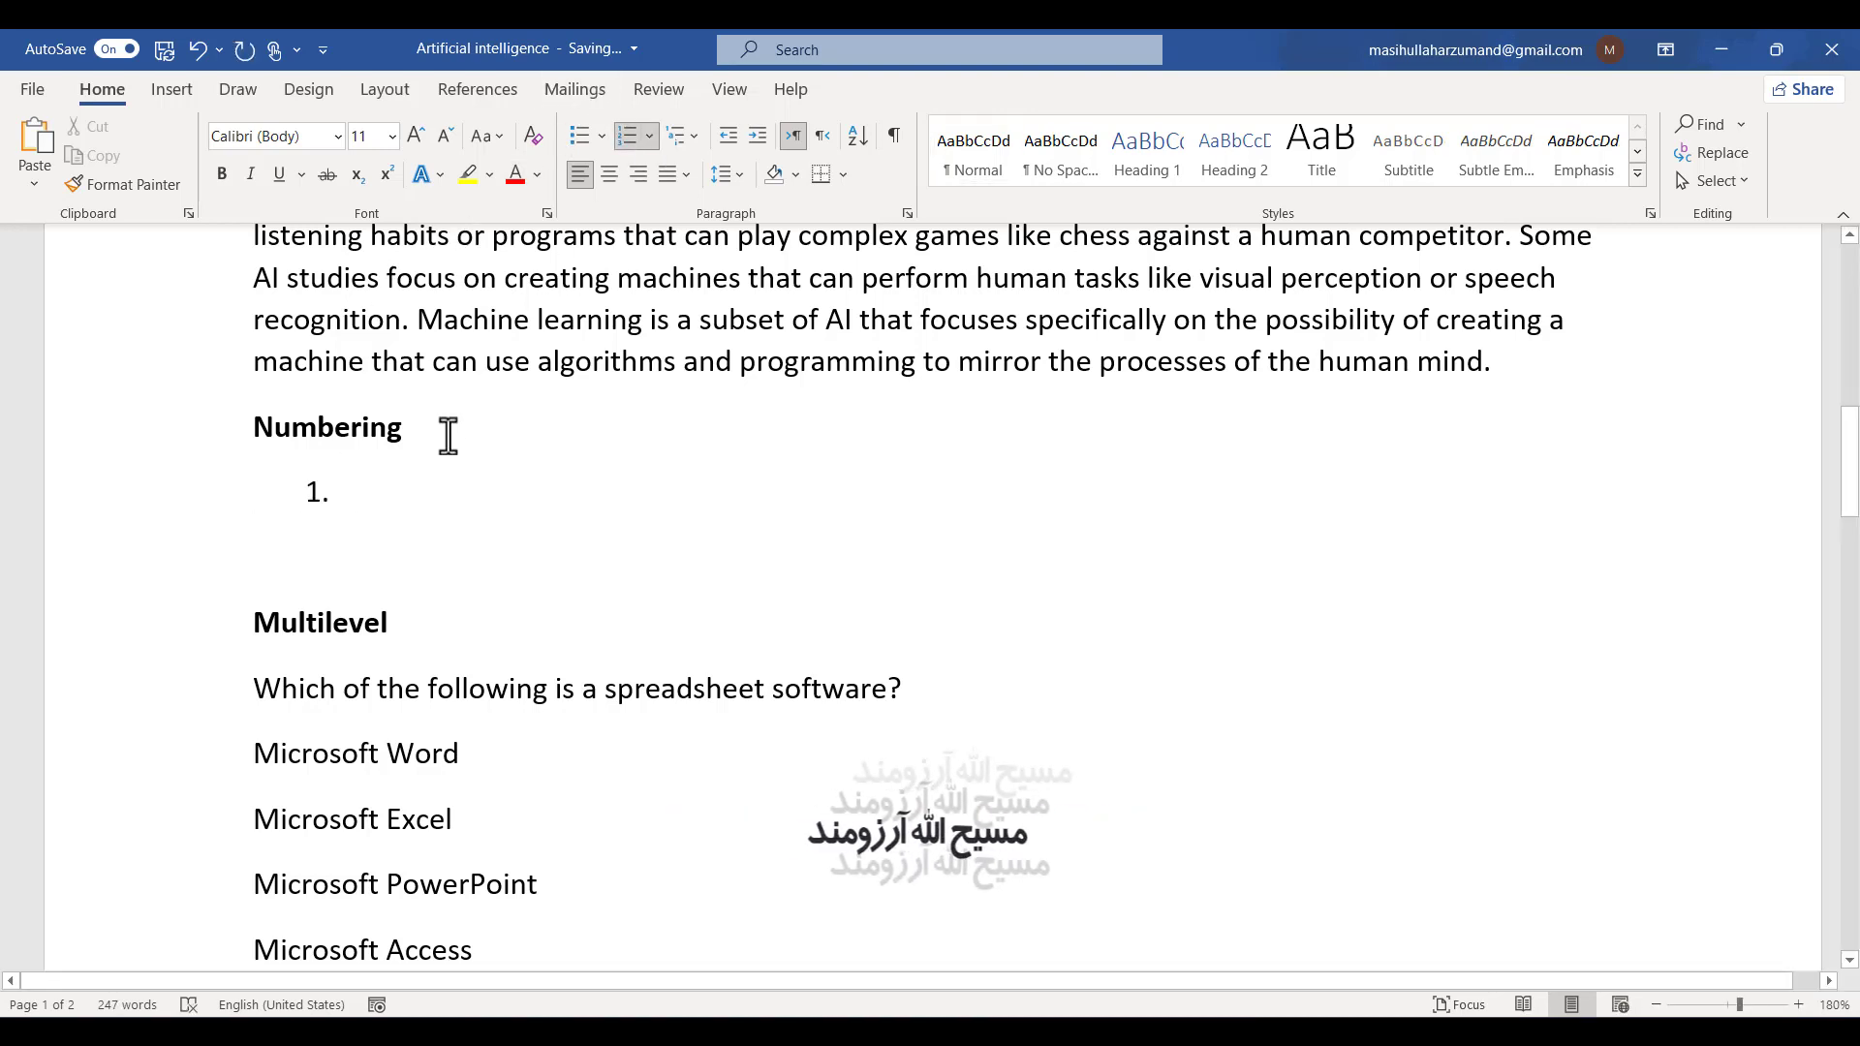
- Enter four person names as consecutive numbered items
{"action": "type", "text": "Ahmad"}
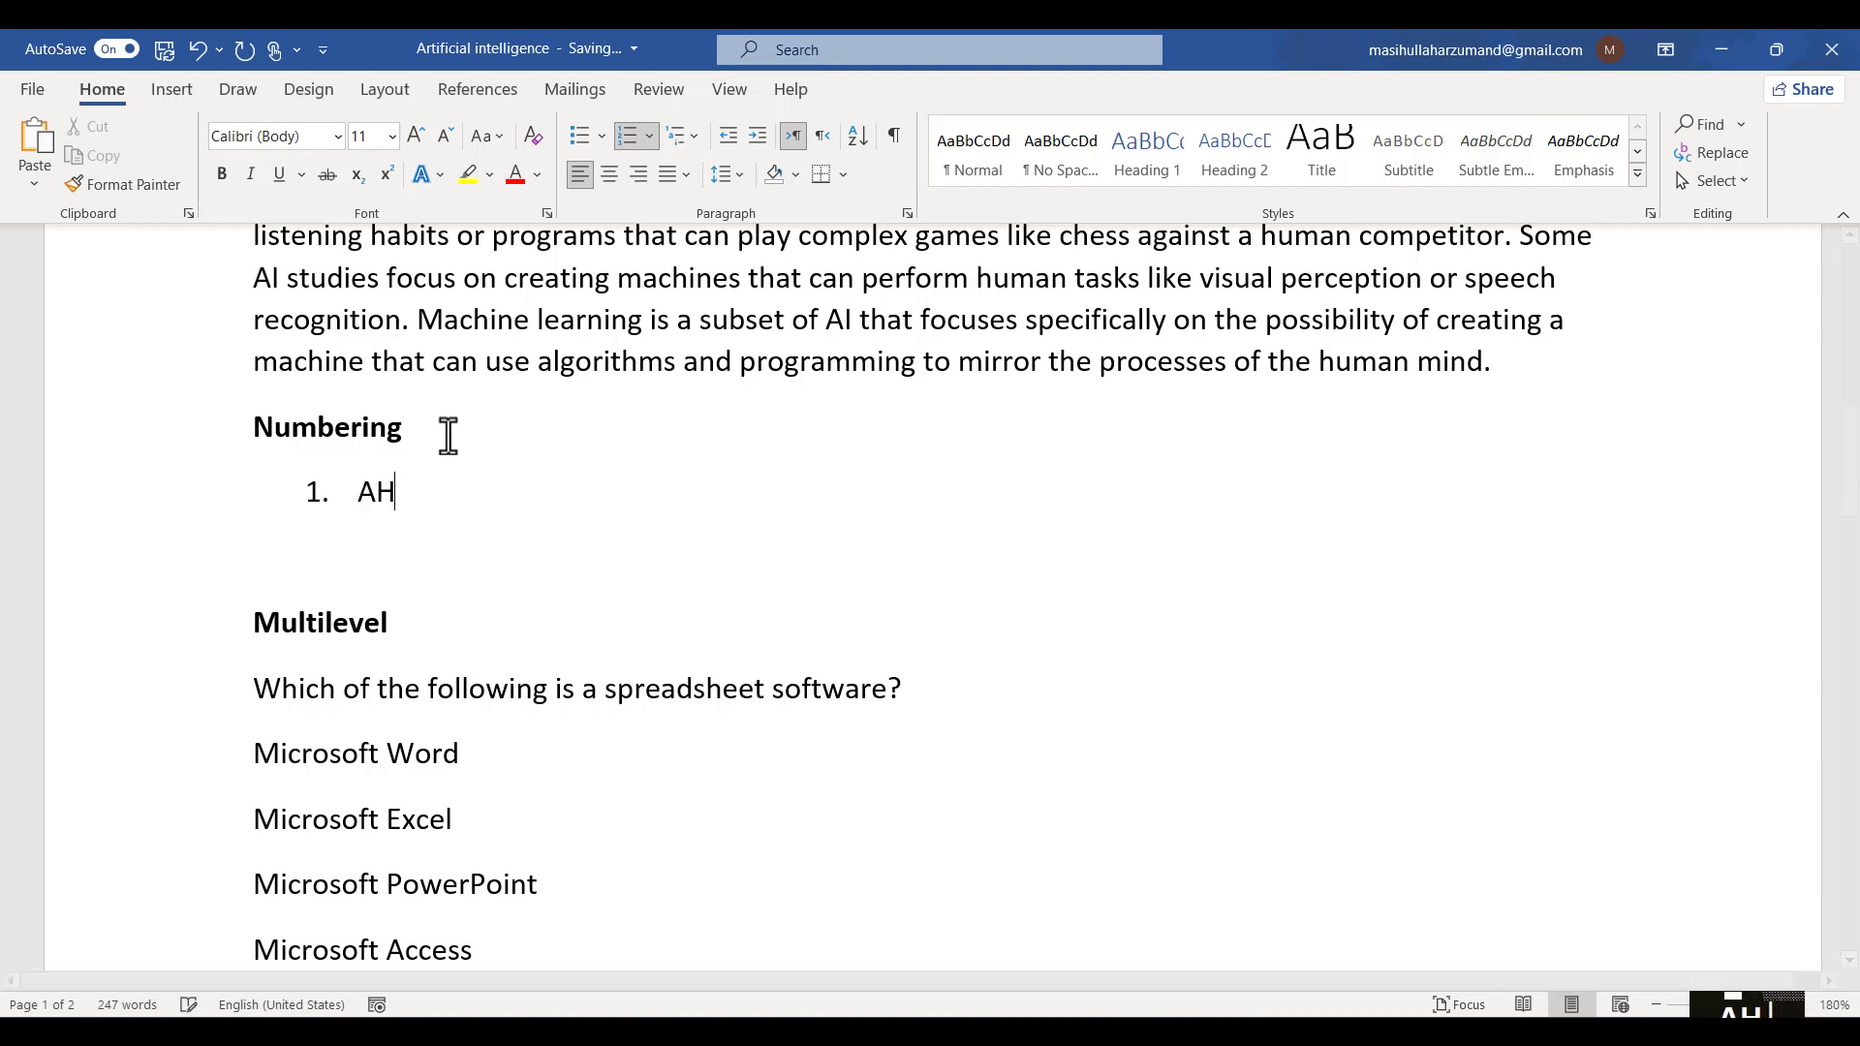
{"action": "key", "text": "Return"}
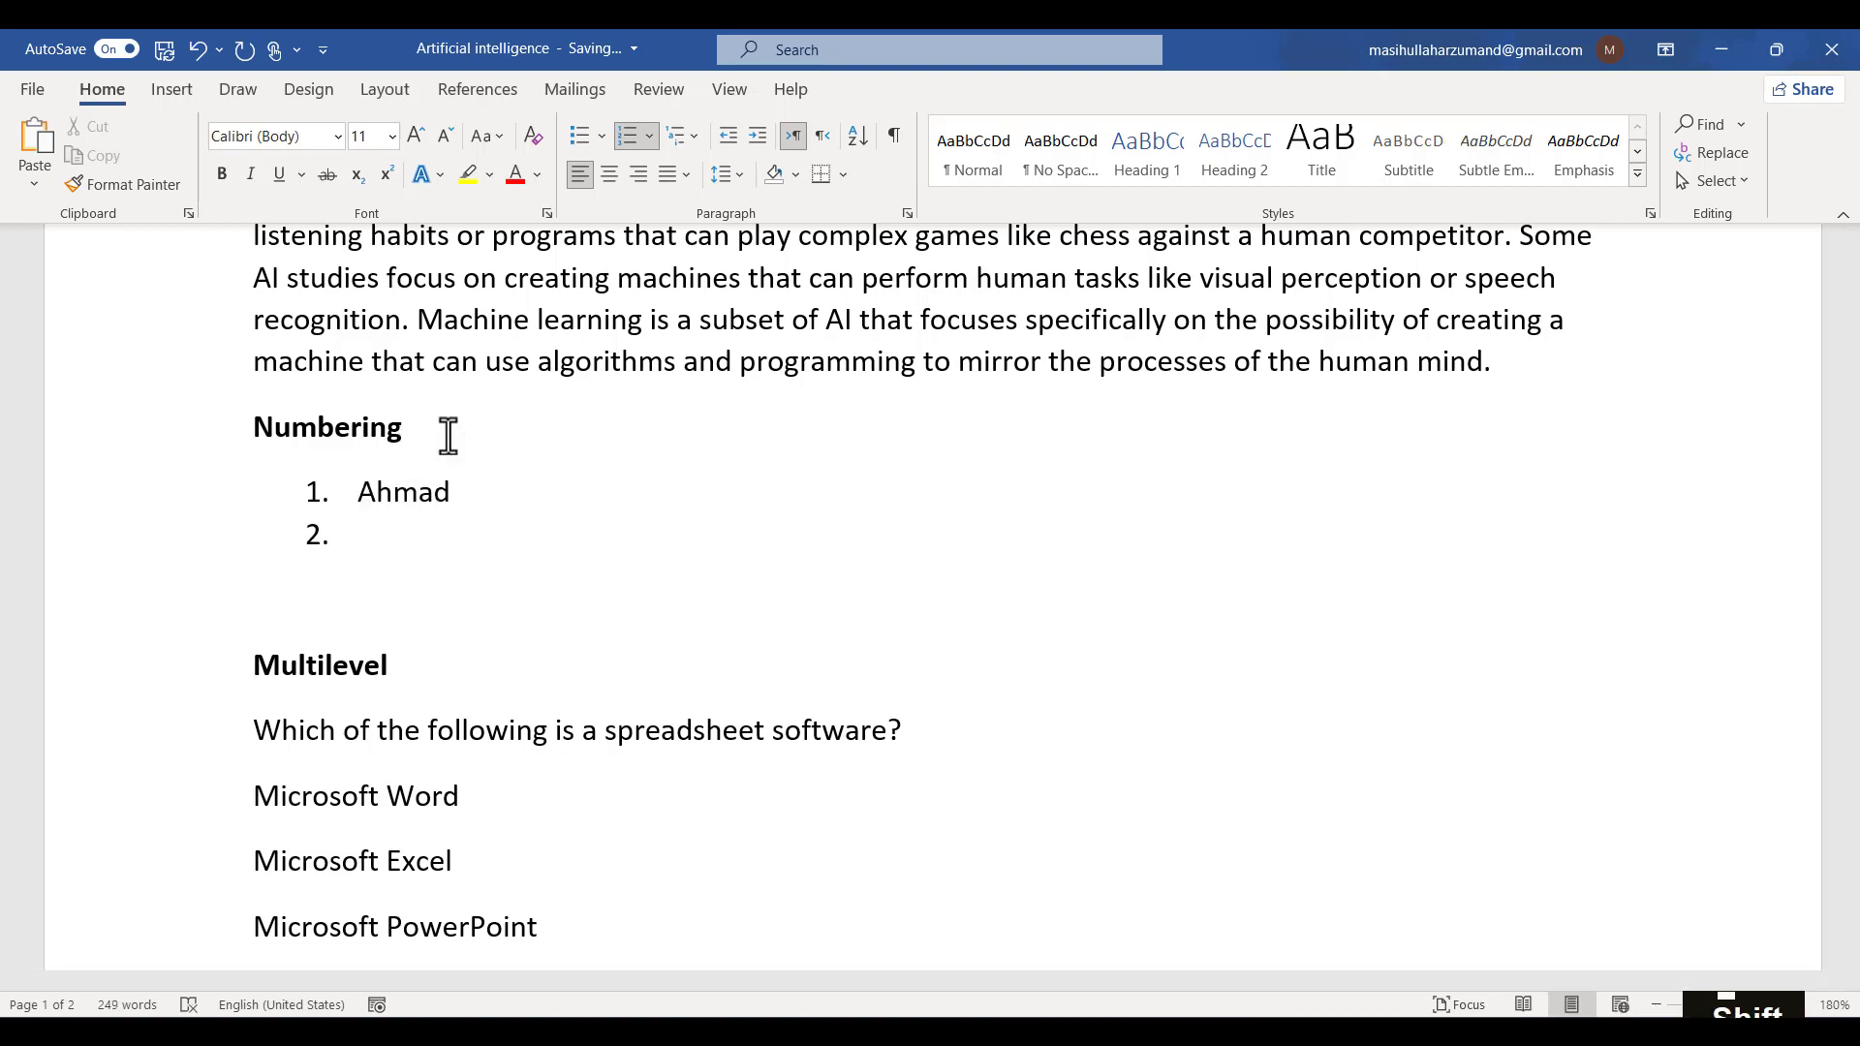
{"action": "type", "text": "Jamal"}
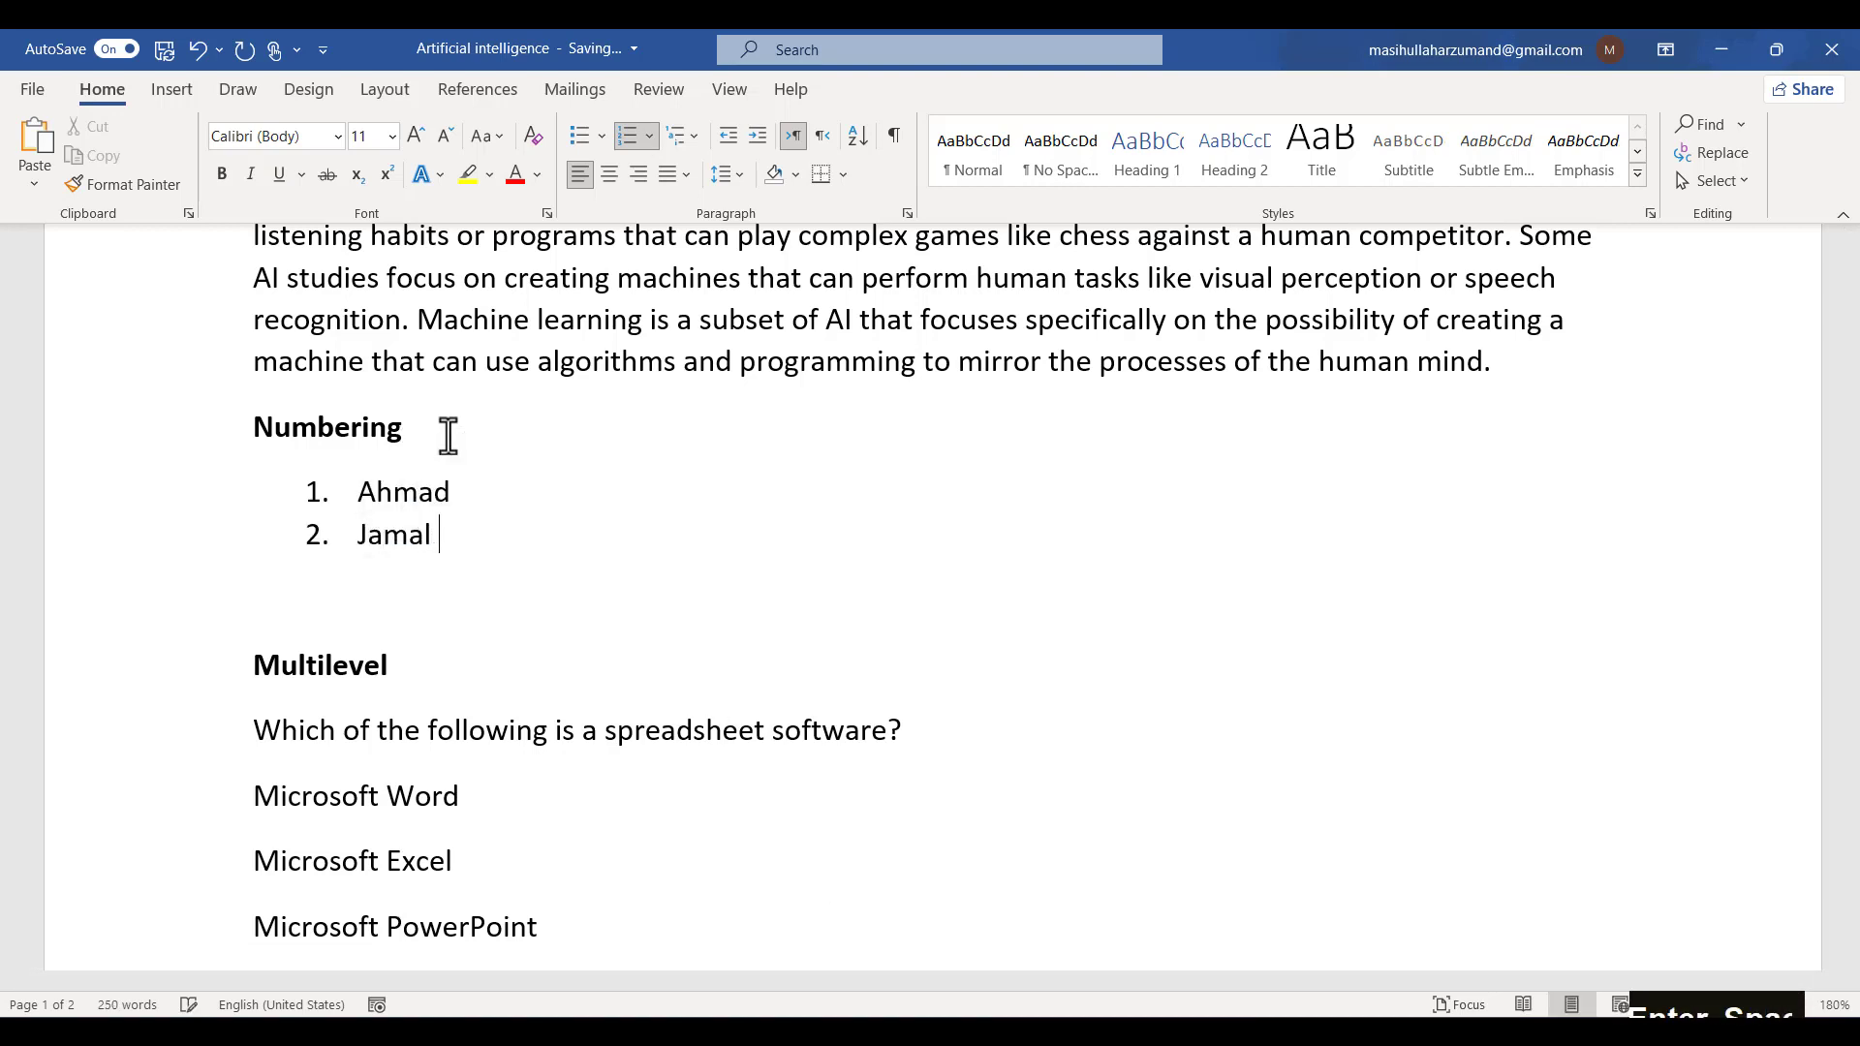
{"action": "key", "text": "Return"}
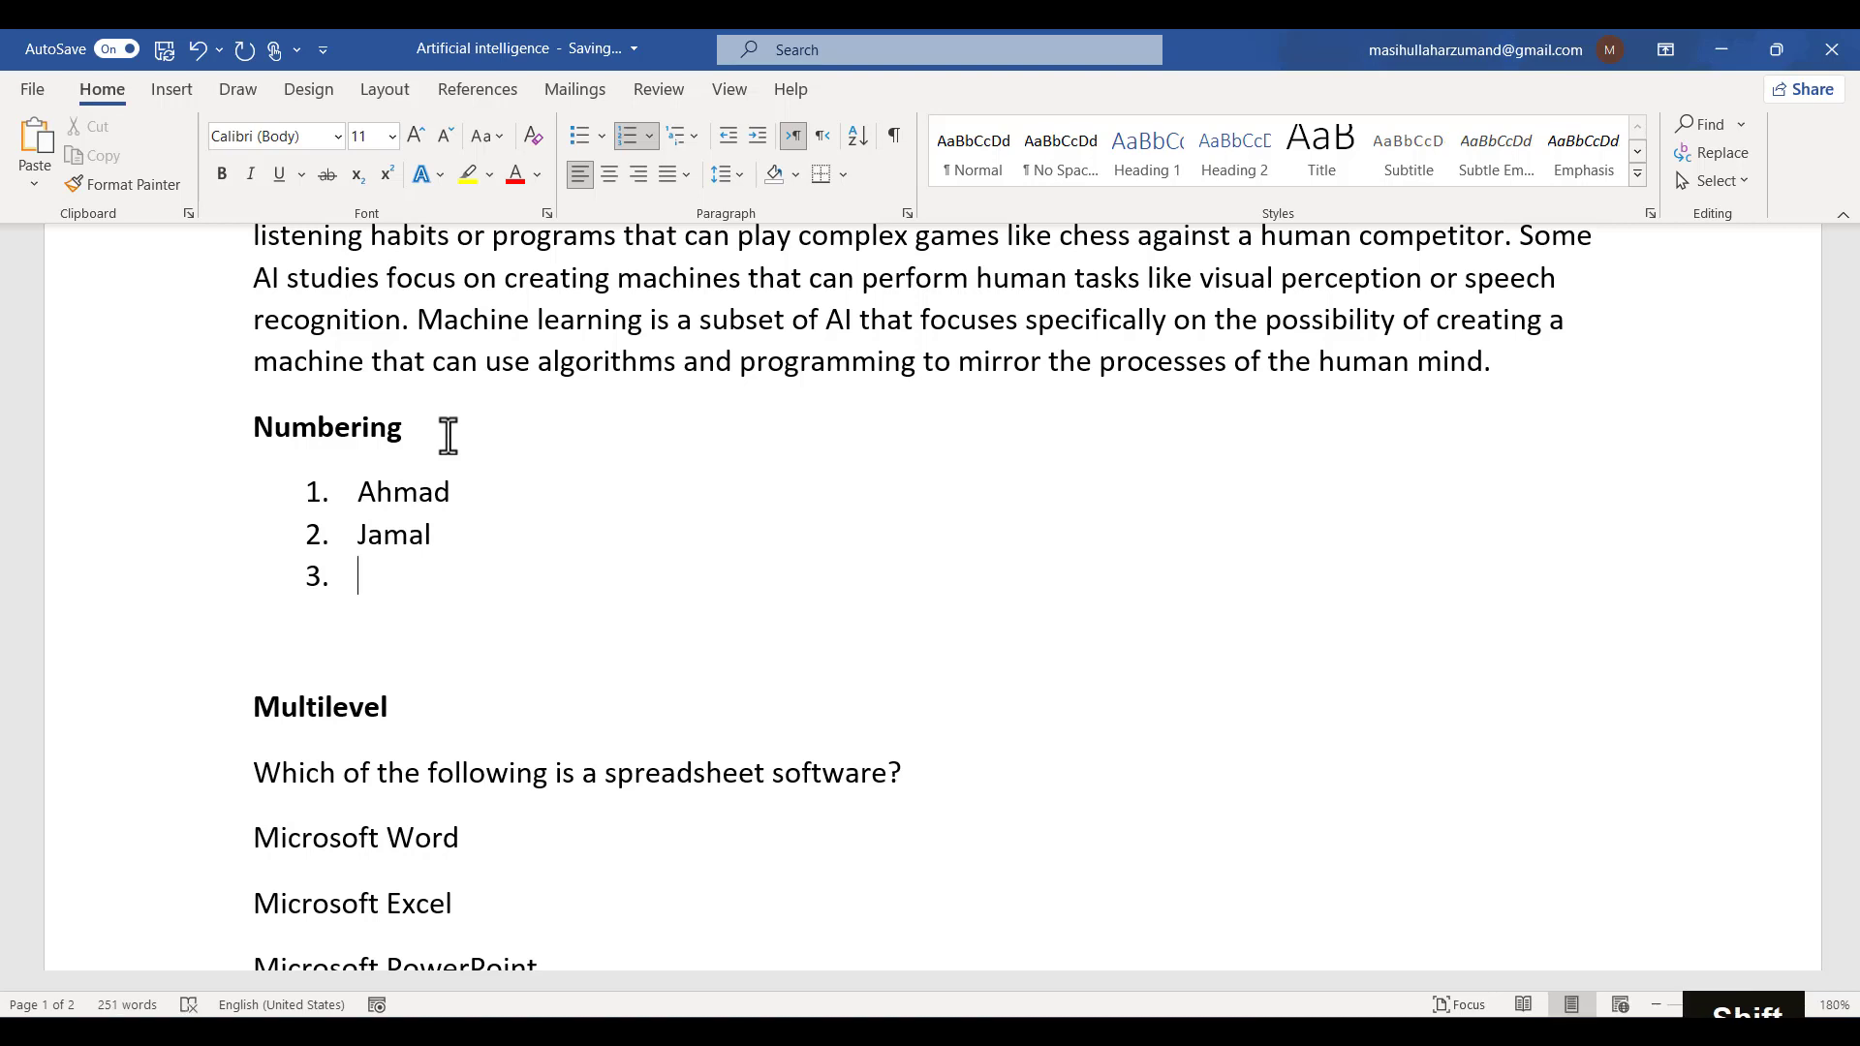
{"action": "type", "text": "Haya"}
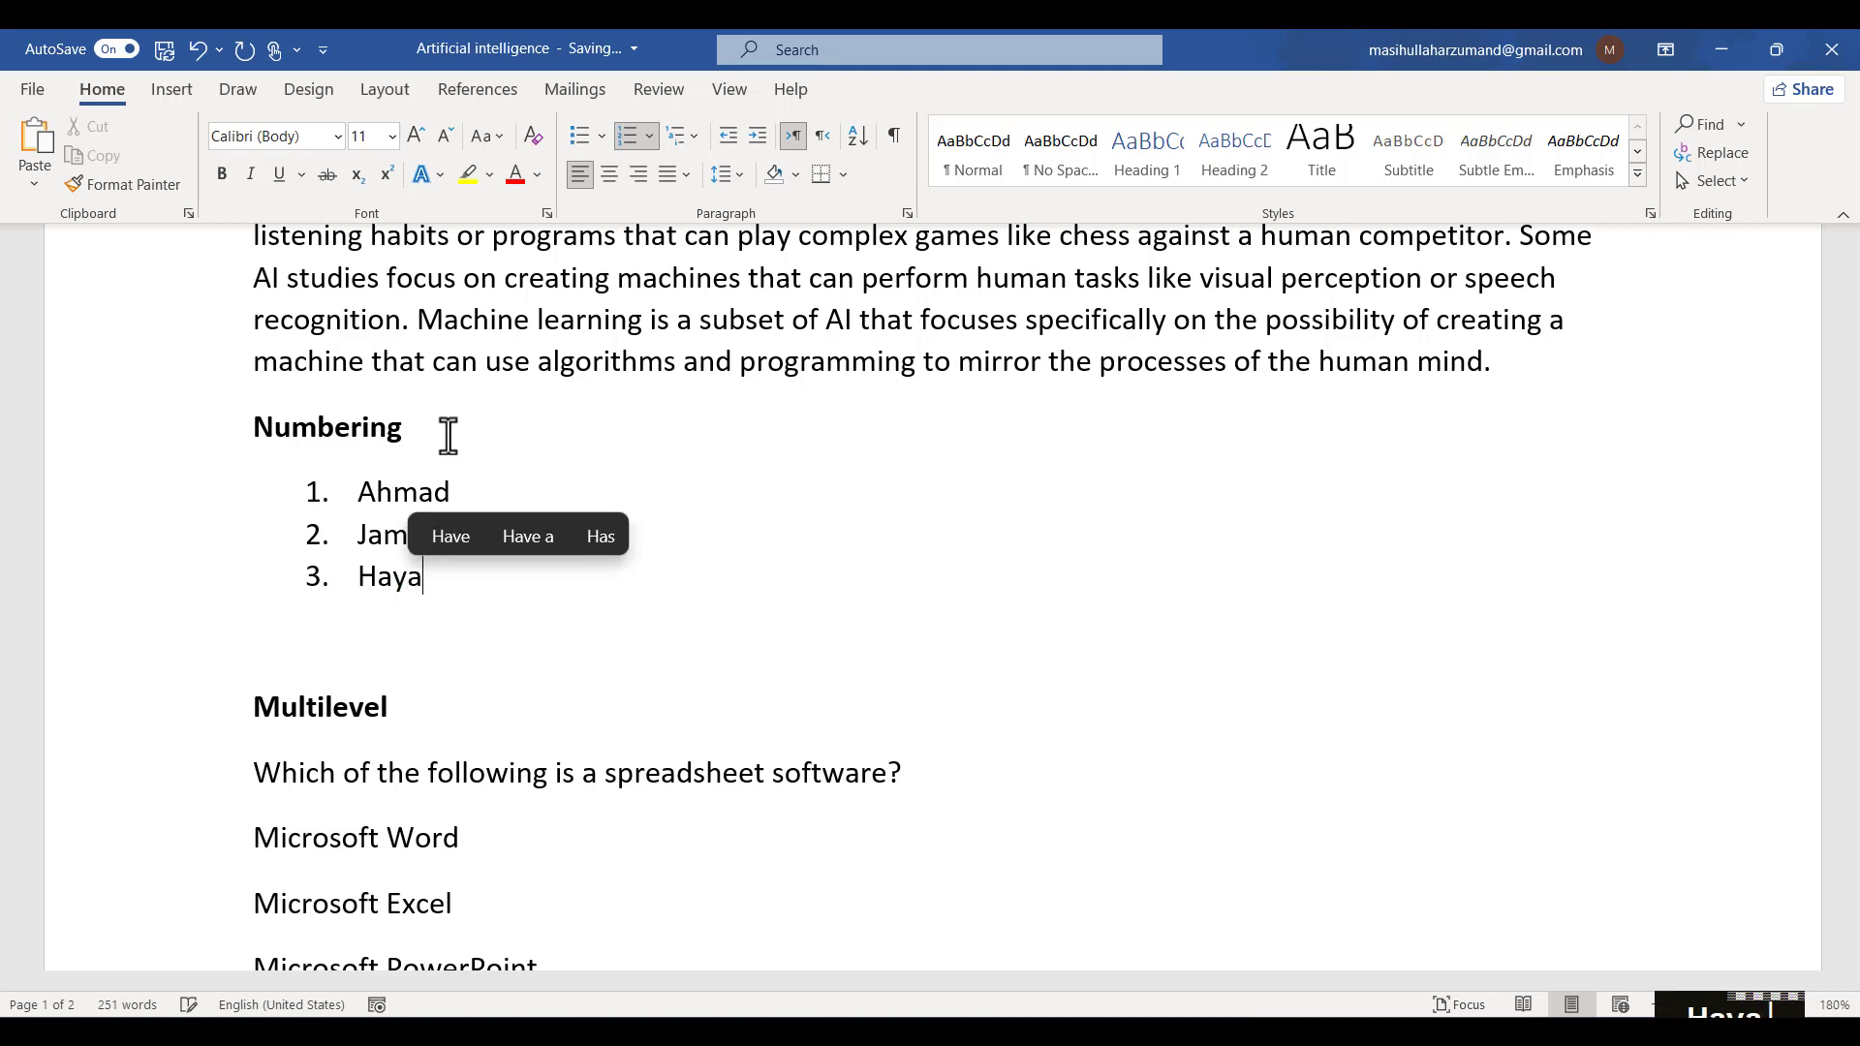
{"action": "type", "text": "tullah"}
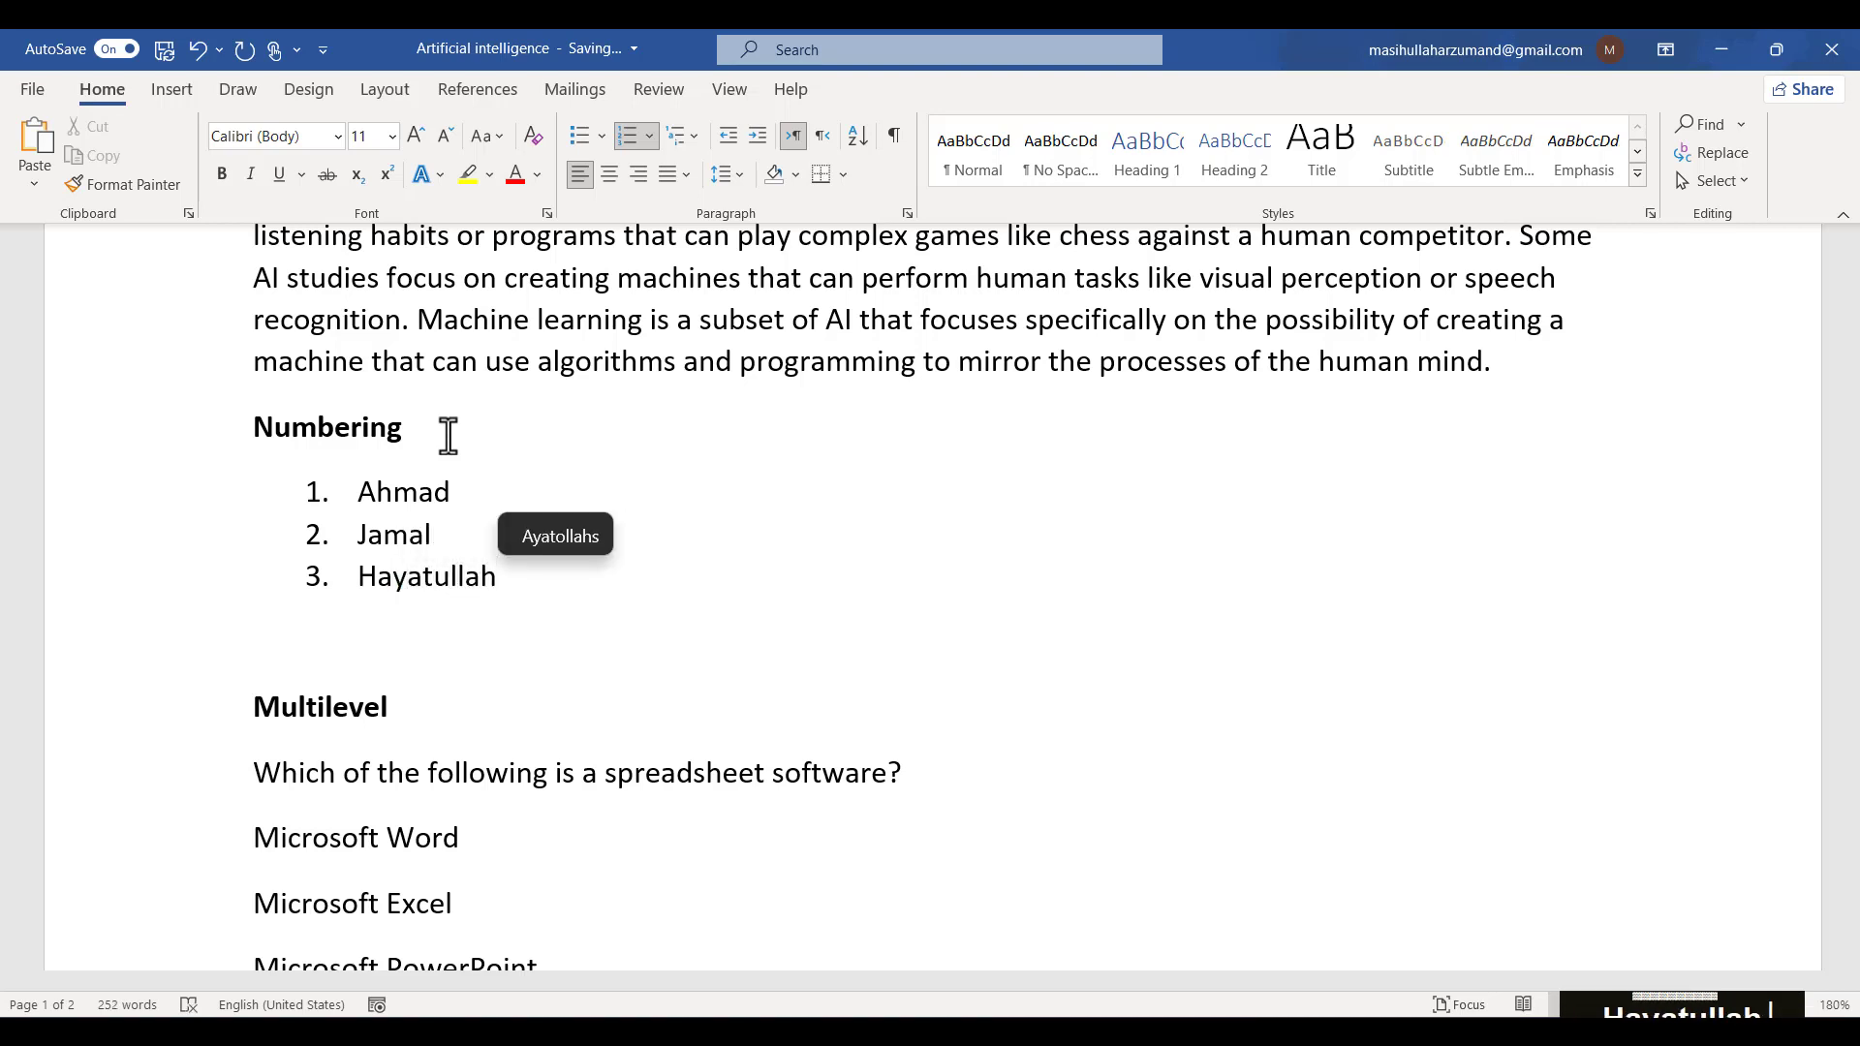
{"action": "key", "text": "Return"}
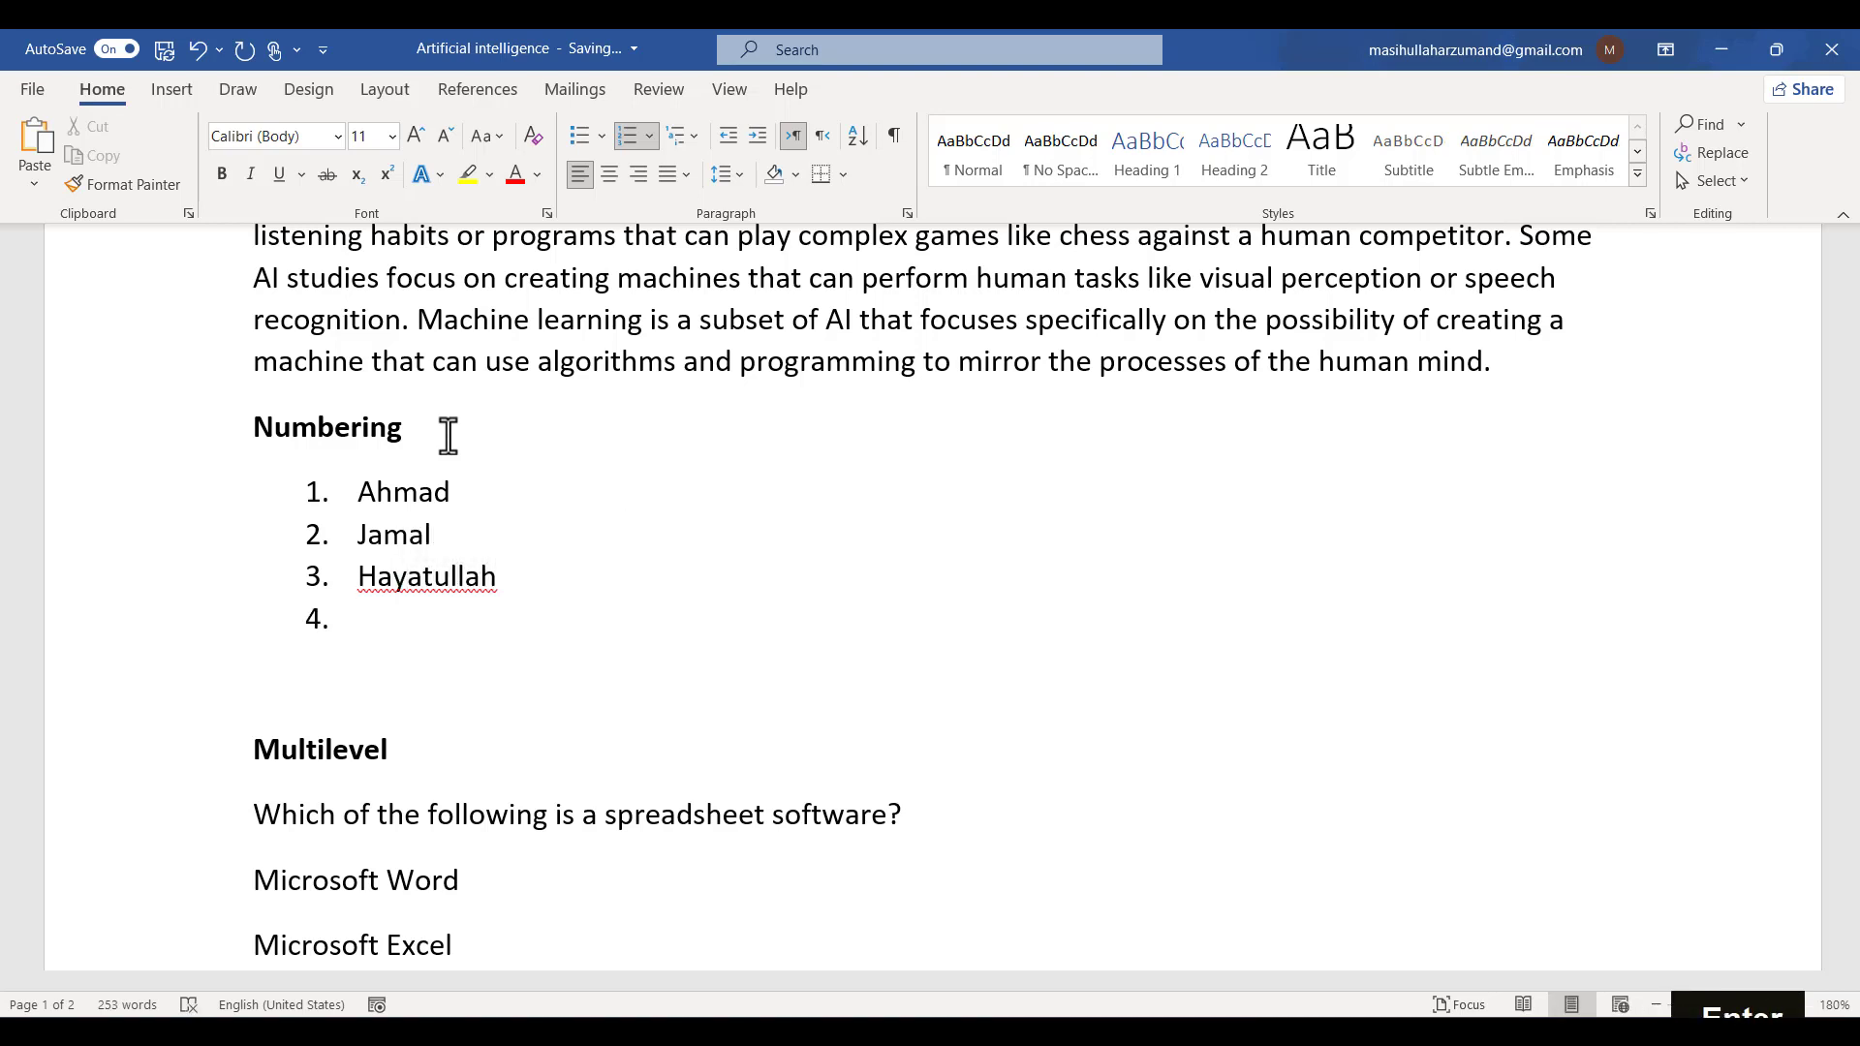
{"action": "type", "text": "Mahmod"}
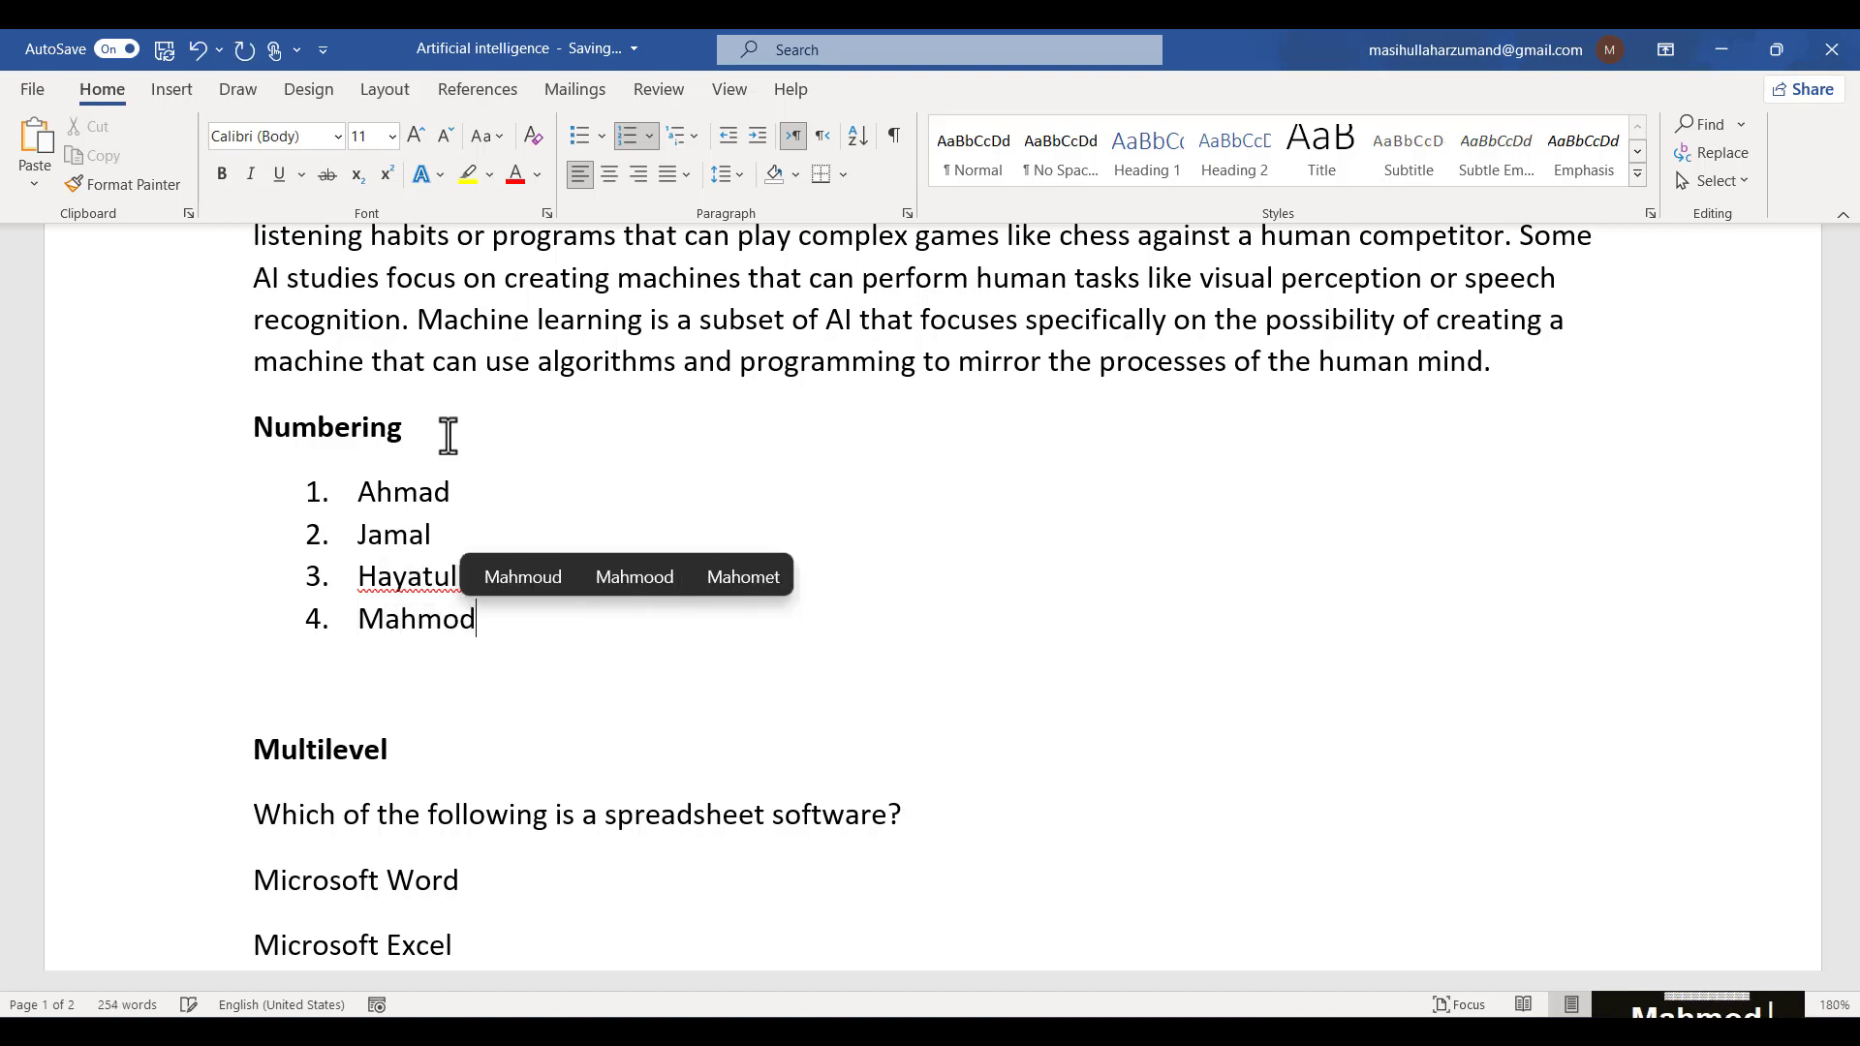
- Delete the whole numbered list of names below the Numbering heading, including its empty lines
{"action": "key", "text": "Return"}
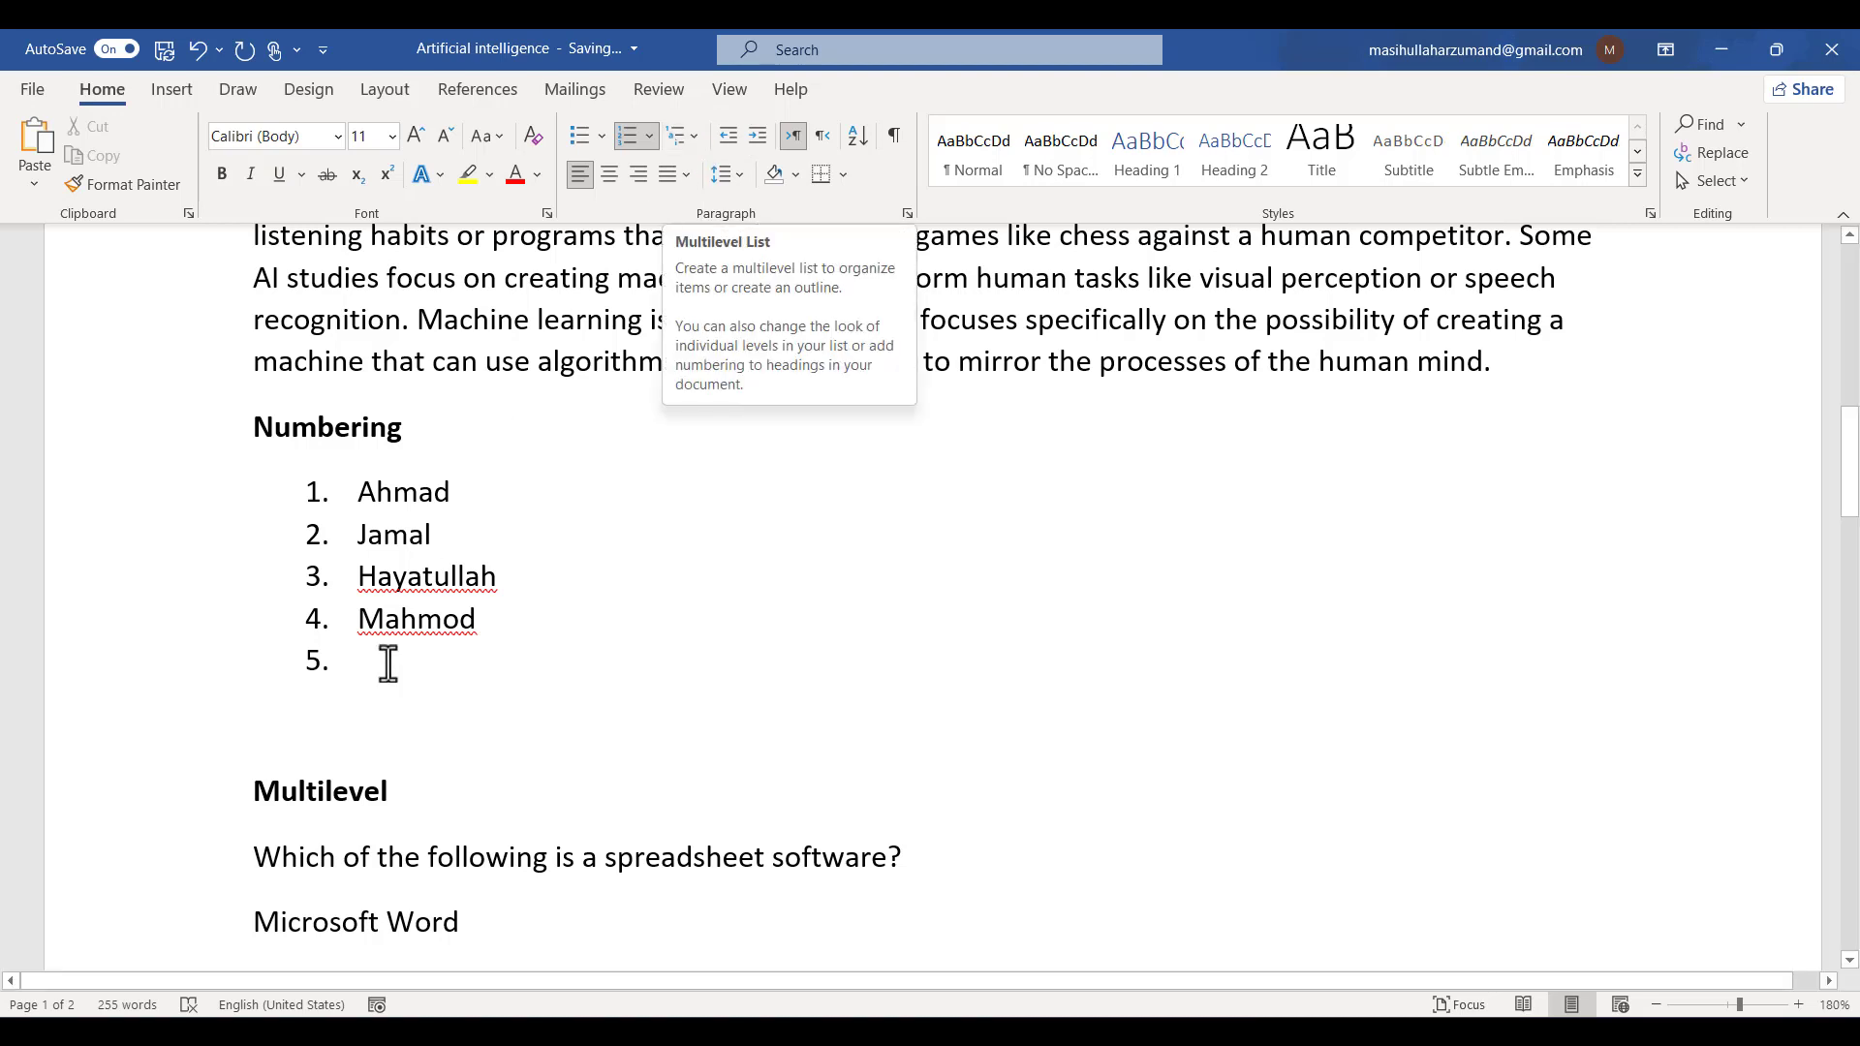
{"action": "left_click_drag", "start_coordinate": [509, 675], "coordinate": [207, 491]}
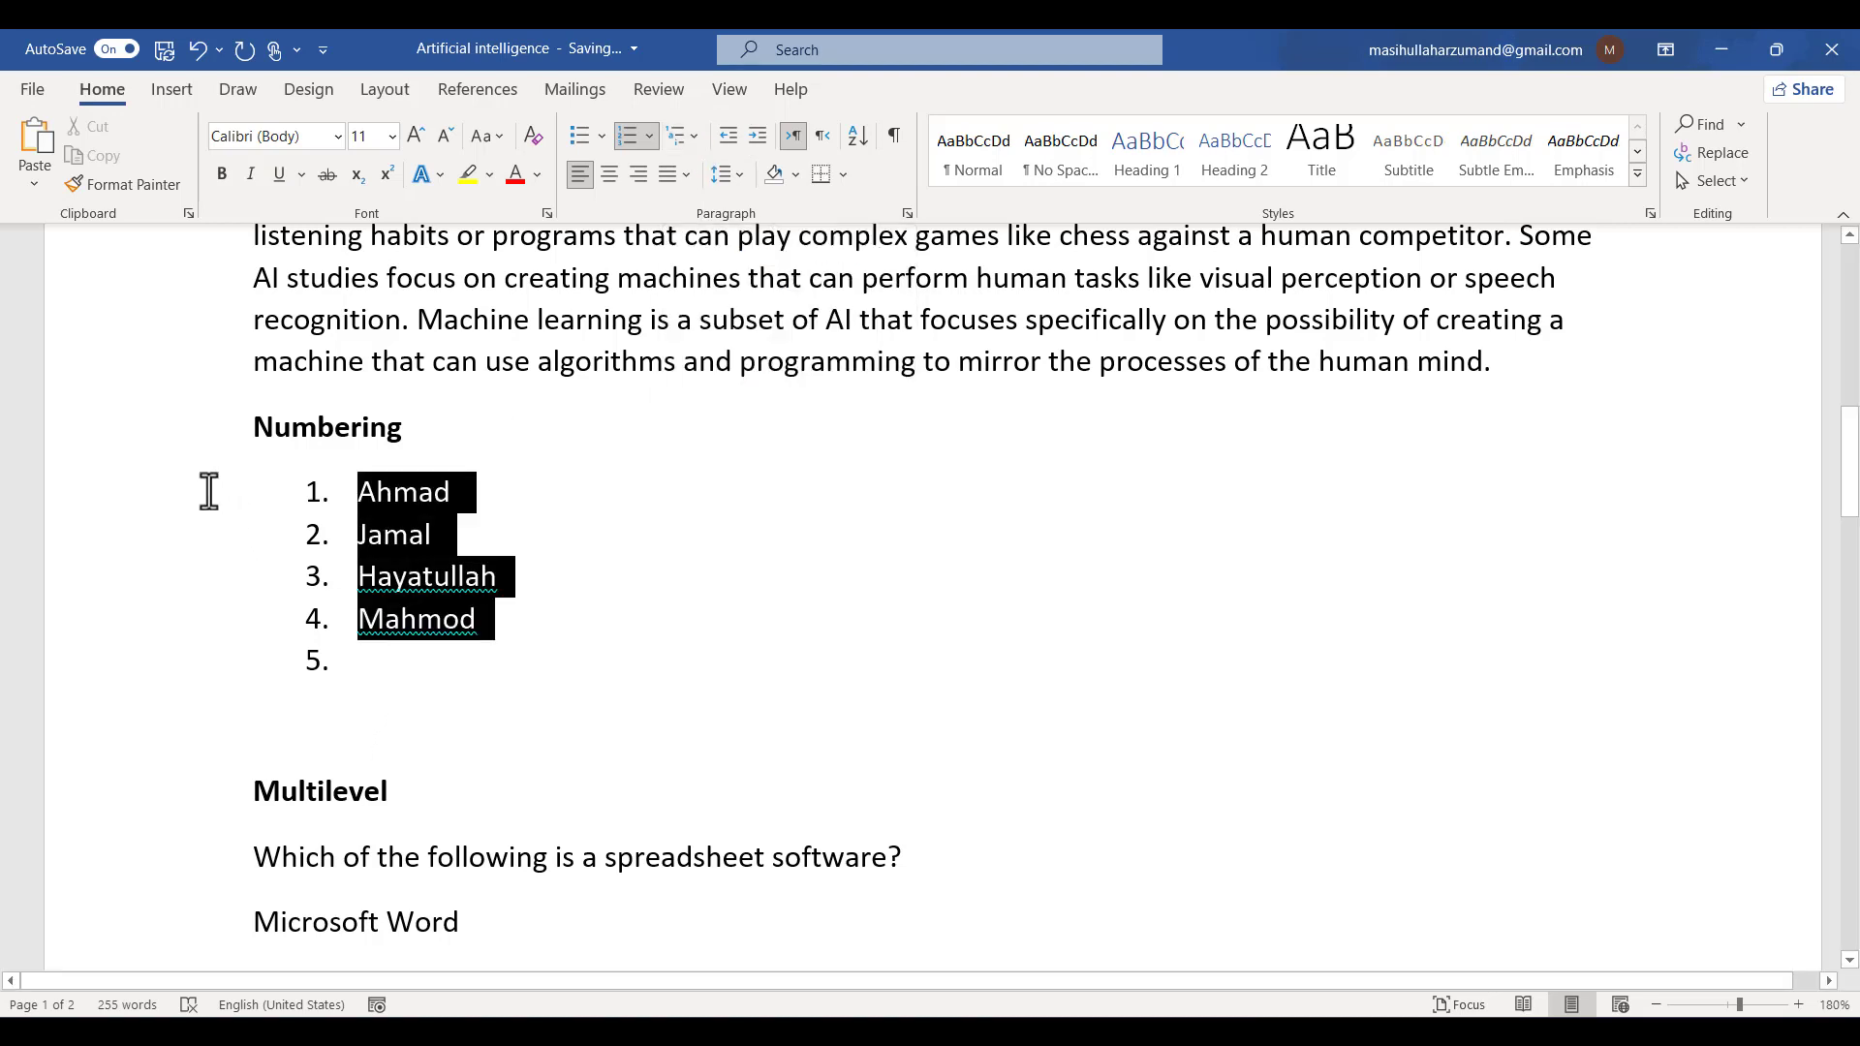
{"action": "key", "text": "BackSpace"}
{"action": "key", "text": "BackSpace"}
{"action": "key", "text": "BackSpace"}
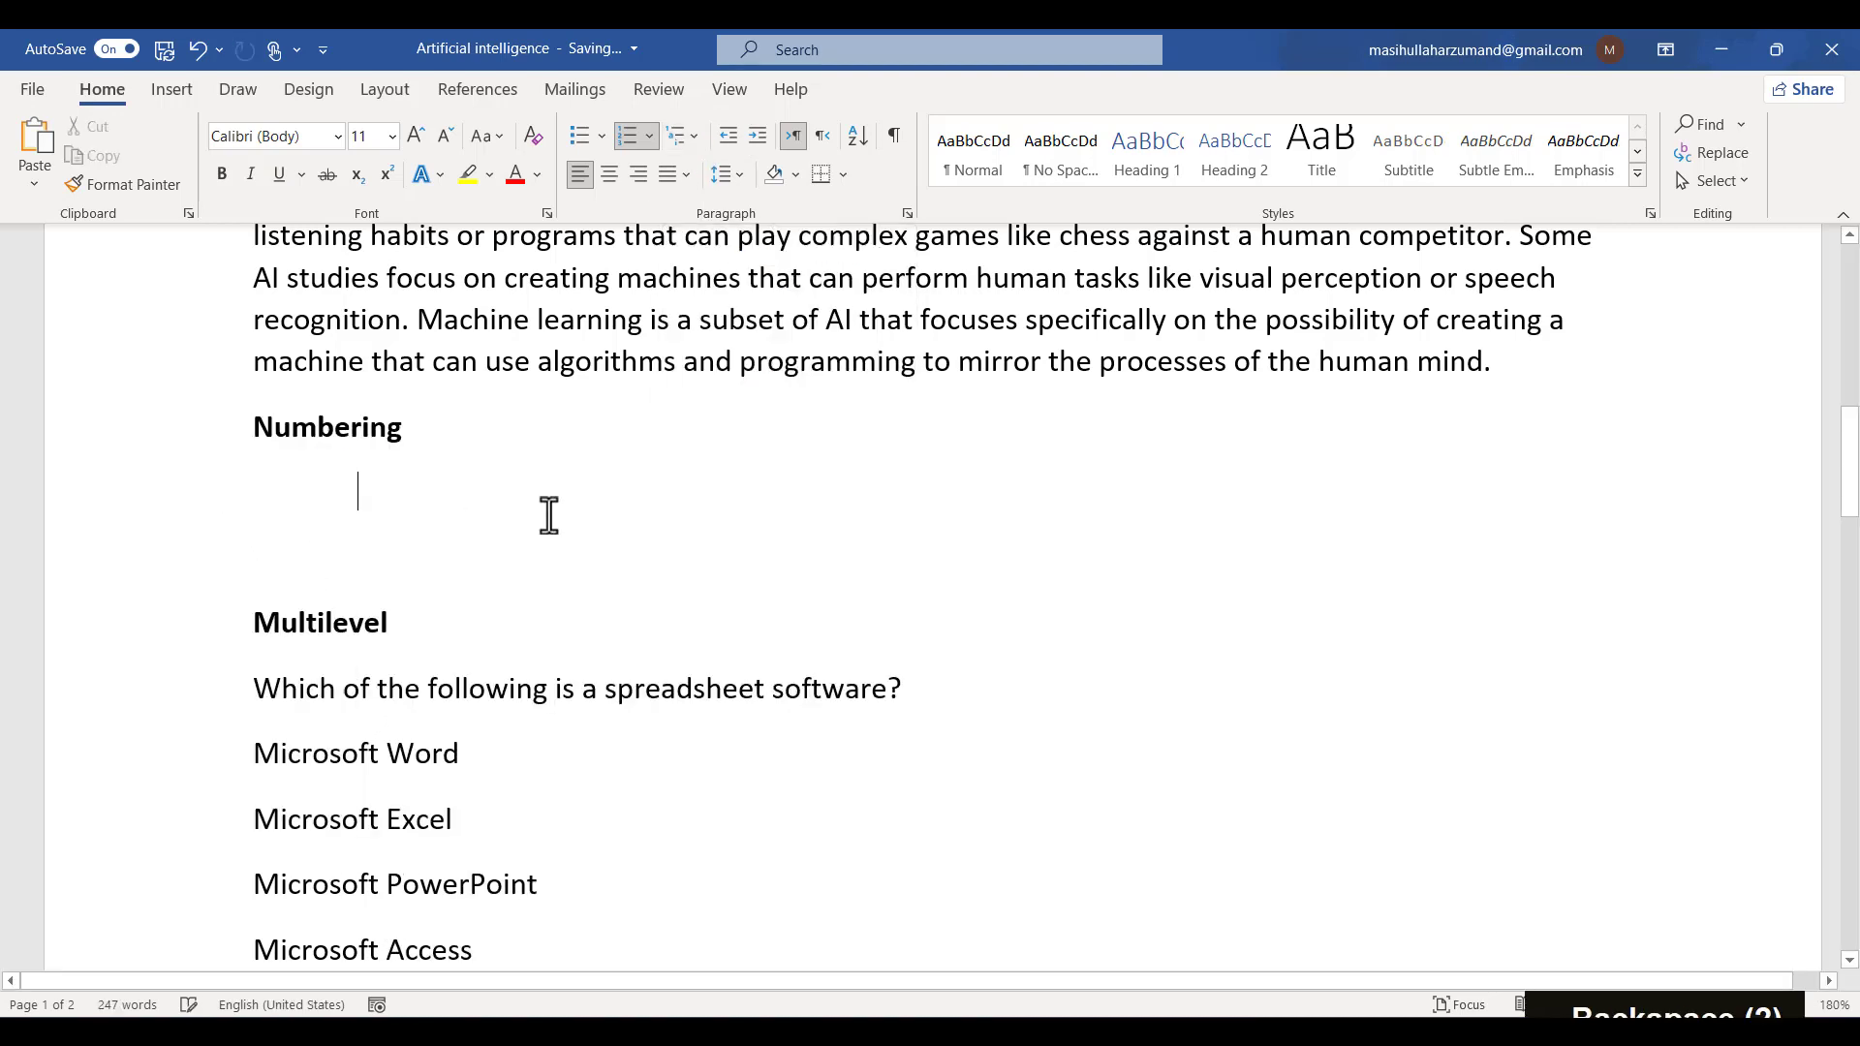
{"action": "key", "text": "BackSpace"}
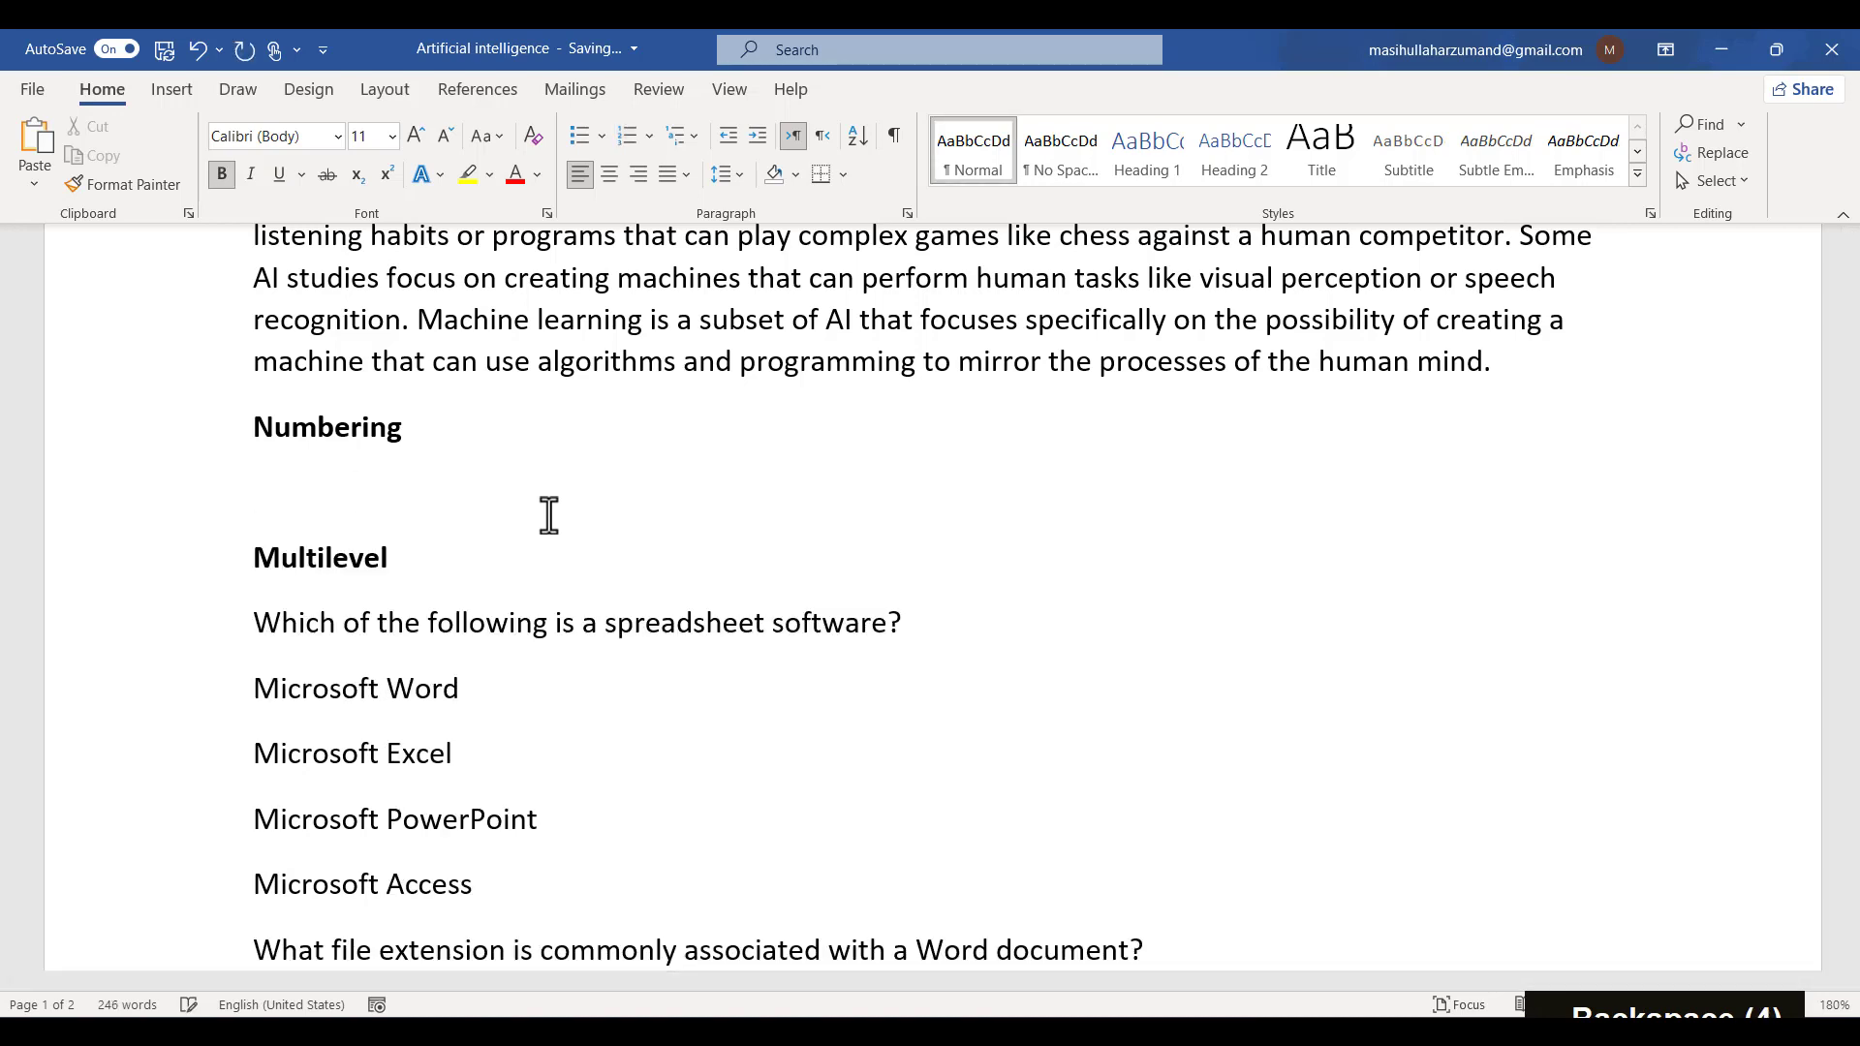
- Select the computer types from Personal Computer (PC) to Tablets and Smartphone and open the numbering format choices
{"action": "scroll", "coordinate": [549, 515], "scroll_direction": "down", "scroll_amount": 10}
{"action": "scroll", "coordinate": [549, 516], "scroll_direction": "up", "scroll_amount": 2}
{"action": "scroll", "coordinate": [550, 515], "scroll_direction": "down", "scroll_amount": 3}
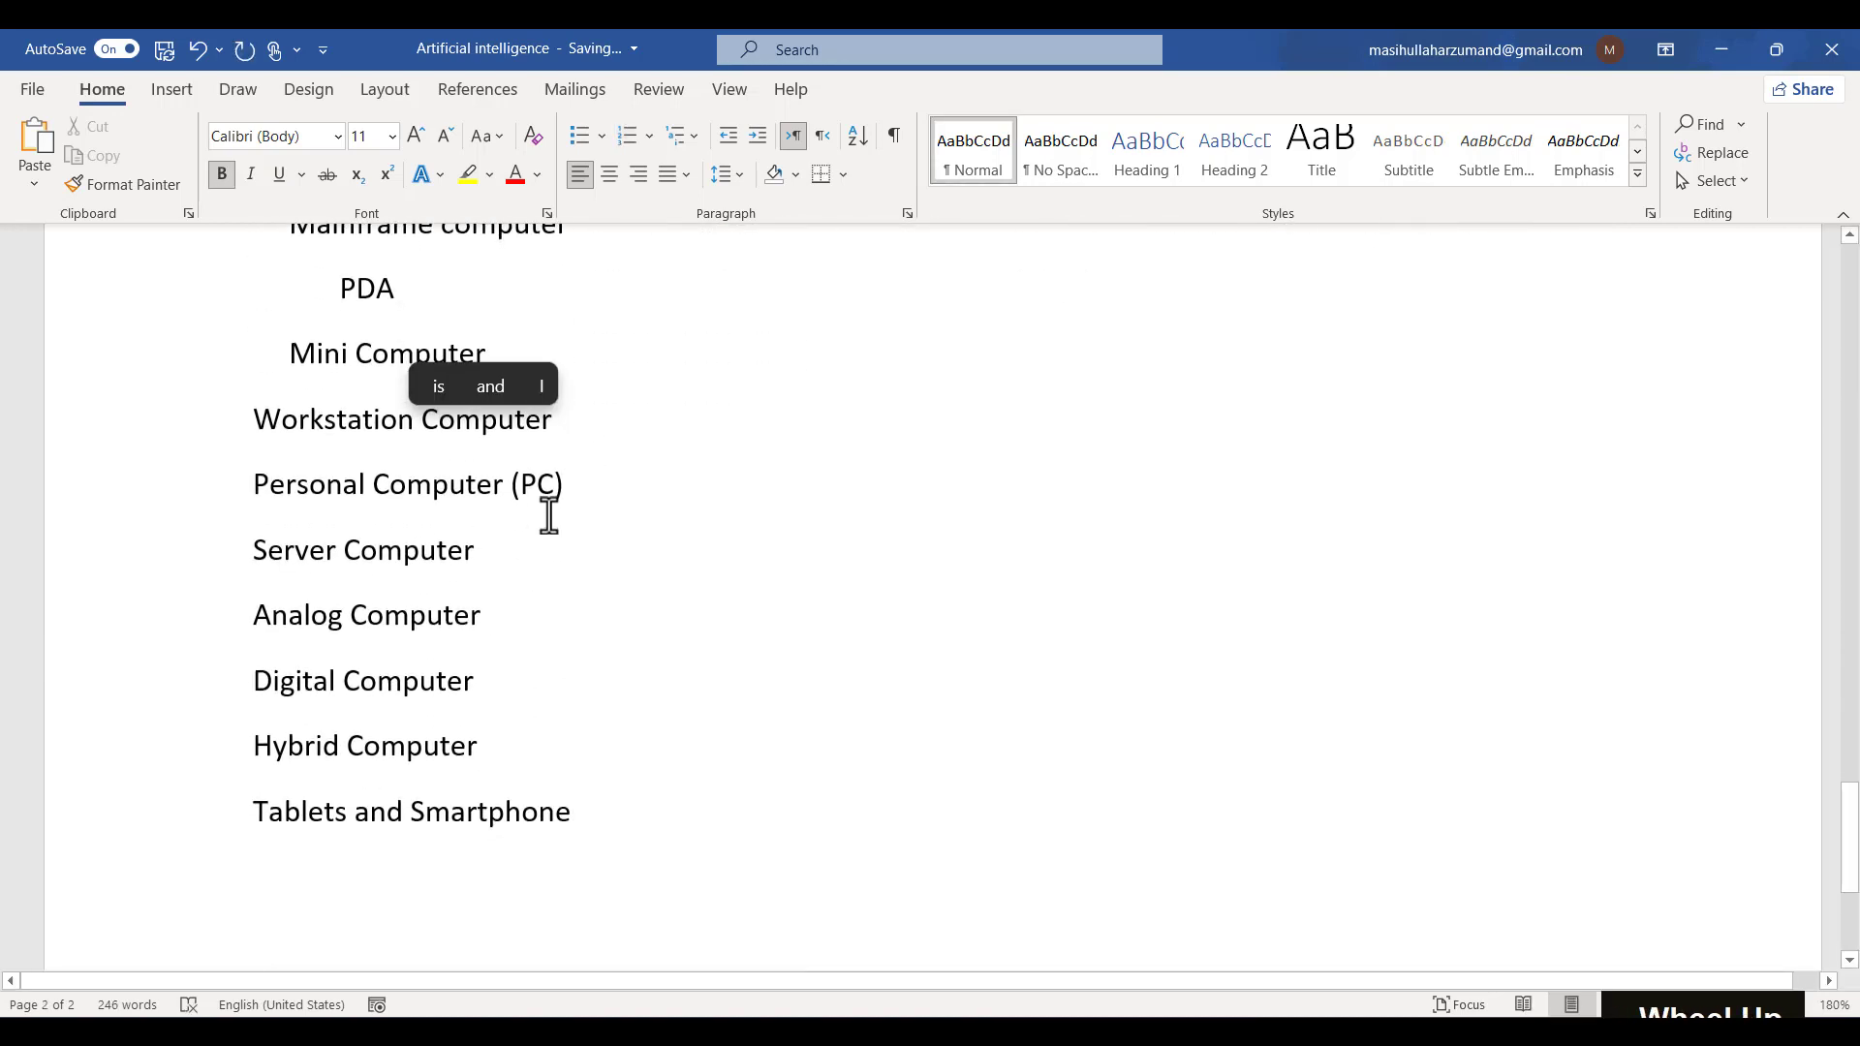
{"action": "left_click_drag", "start_coordinate": [160, 518], "coordinate": [643, 830]}
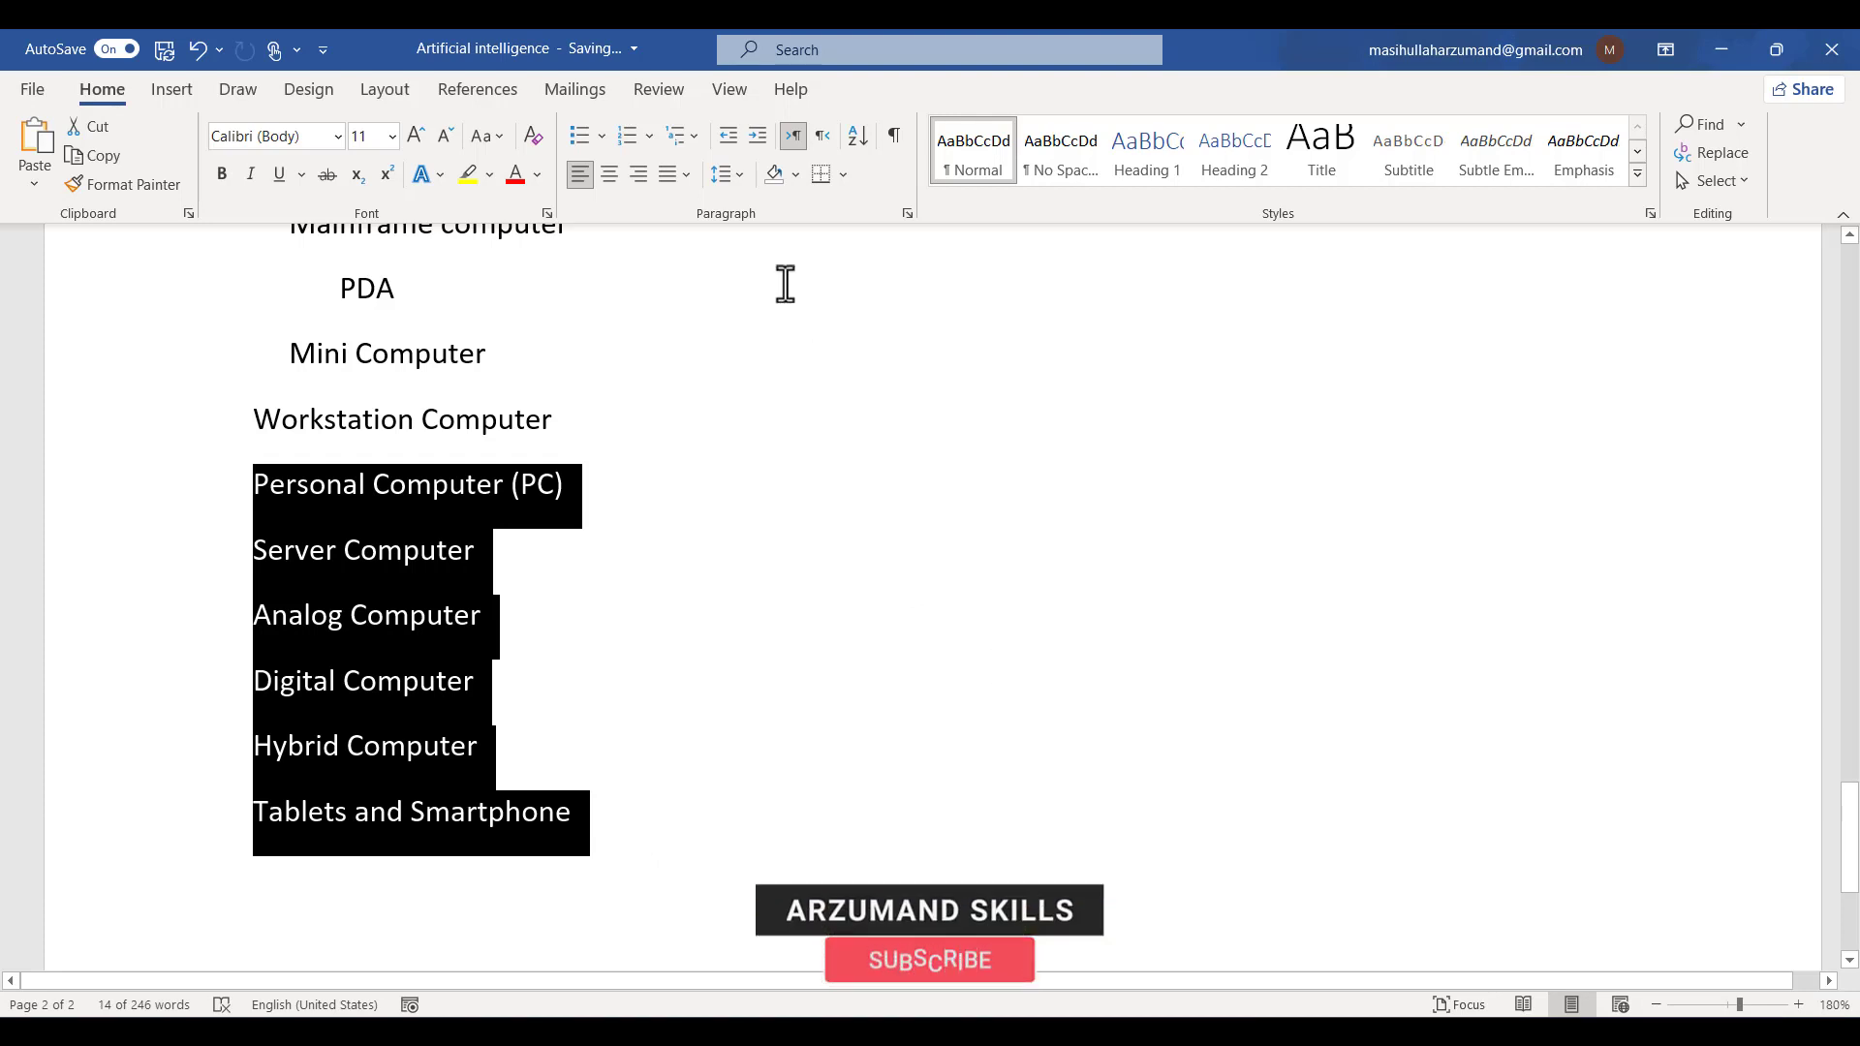
{"action": "left_click", "coordinate": [651, 135]}
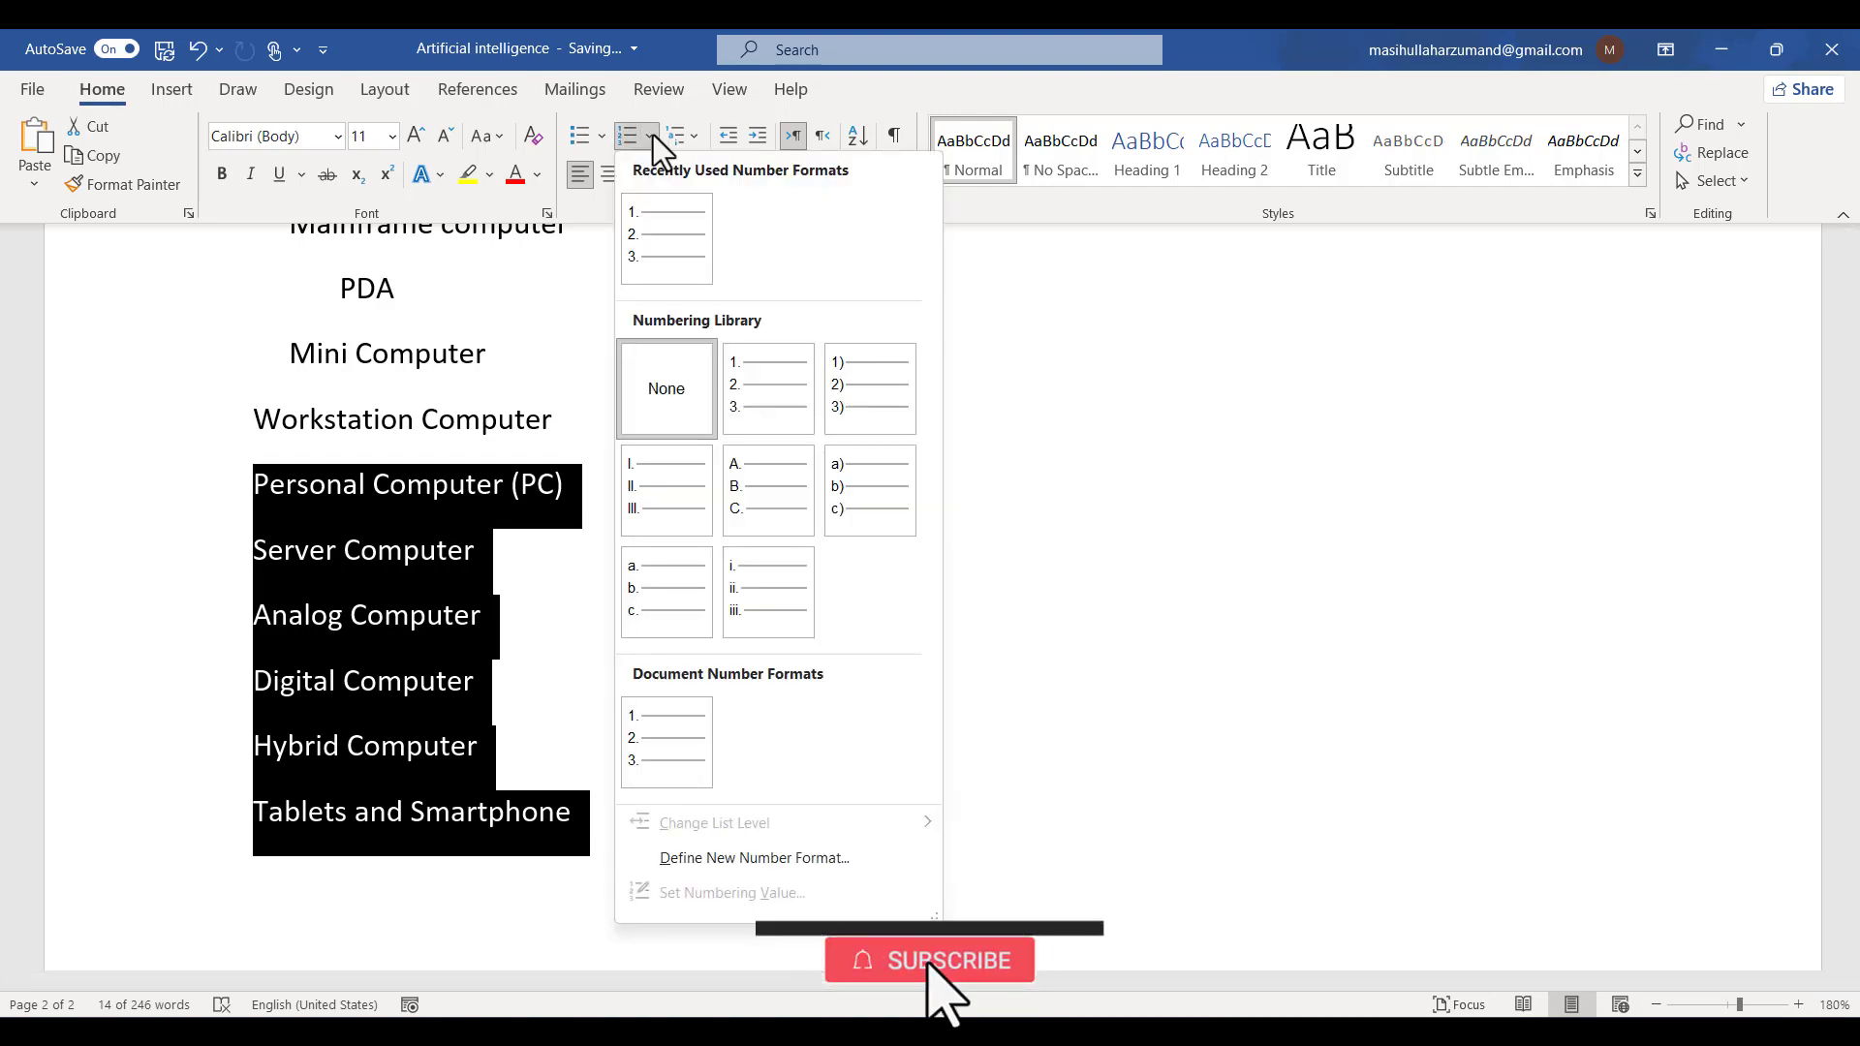